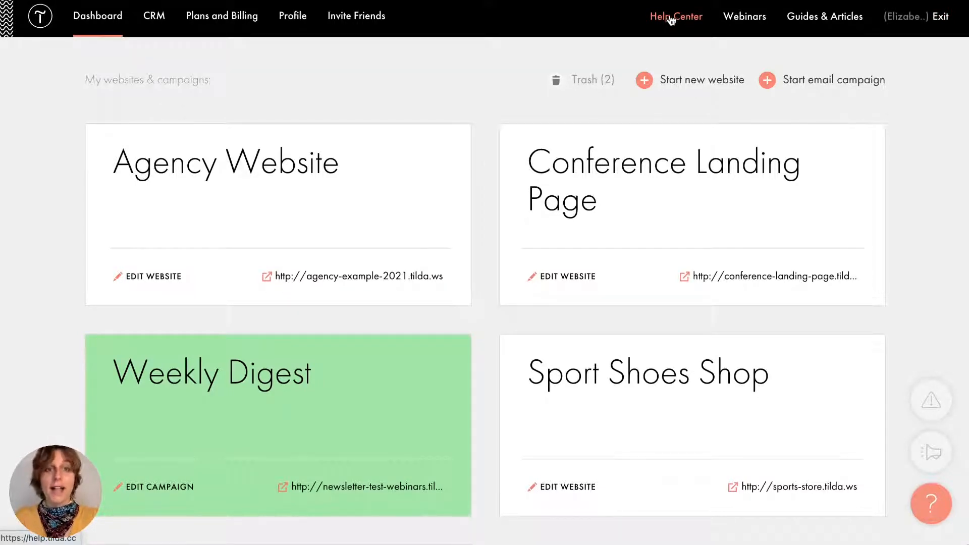
- Open the Help Center and search it for "domain"
click(671, 17)
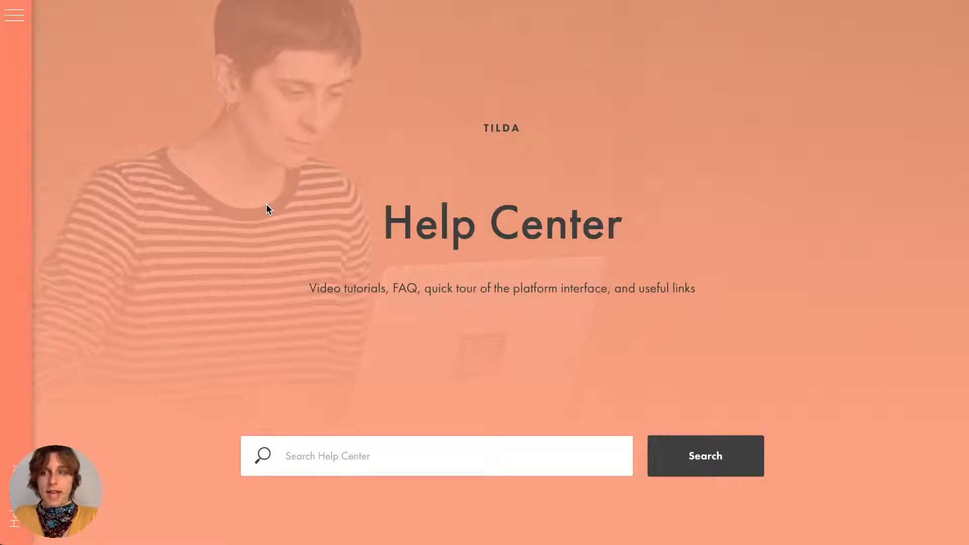
scroll(266, 204, down, 1)
scroll(266, 203, up, 1)
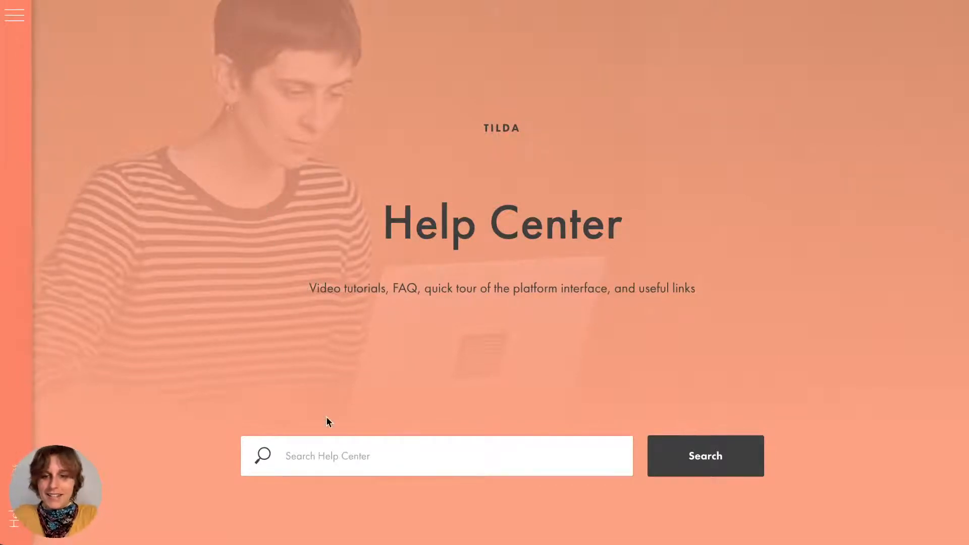
click(375, 466)
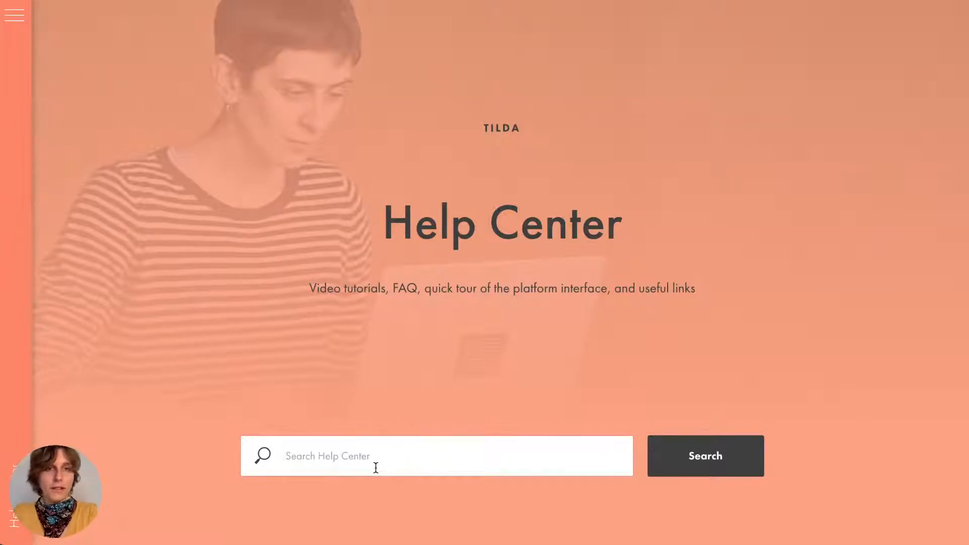
text(domain)
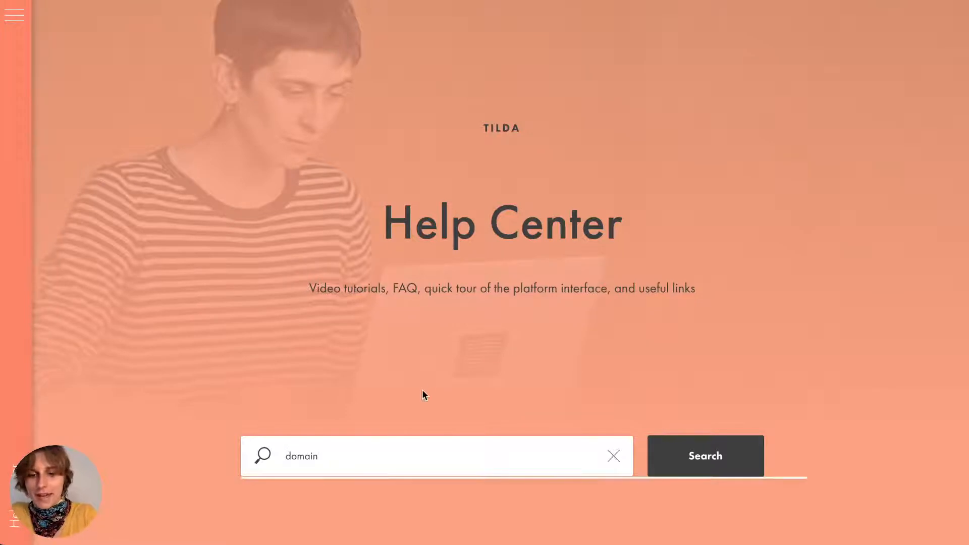
- View the answer to "How do I set up my HTTPS / SSL certificate?" from the search results and close it
scroll(424, 383, down, 2)
scroll(424, 382, down, 2)
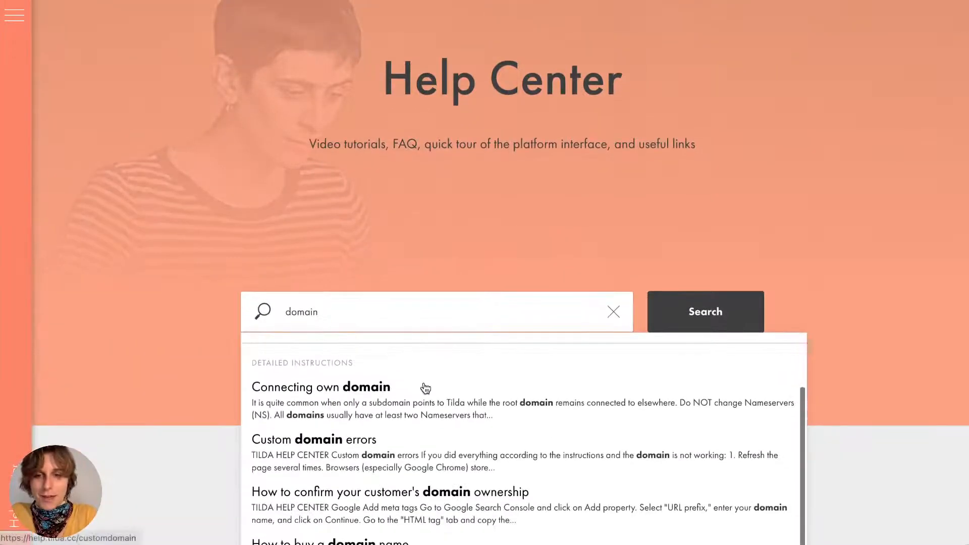
scroll(423, 382, up, 2)
scroll(442, 228, down, 2)
scroll(441, 228, down, 2)
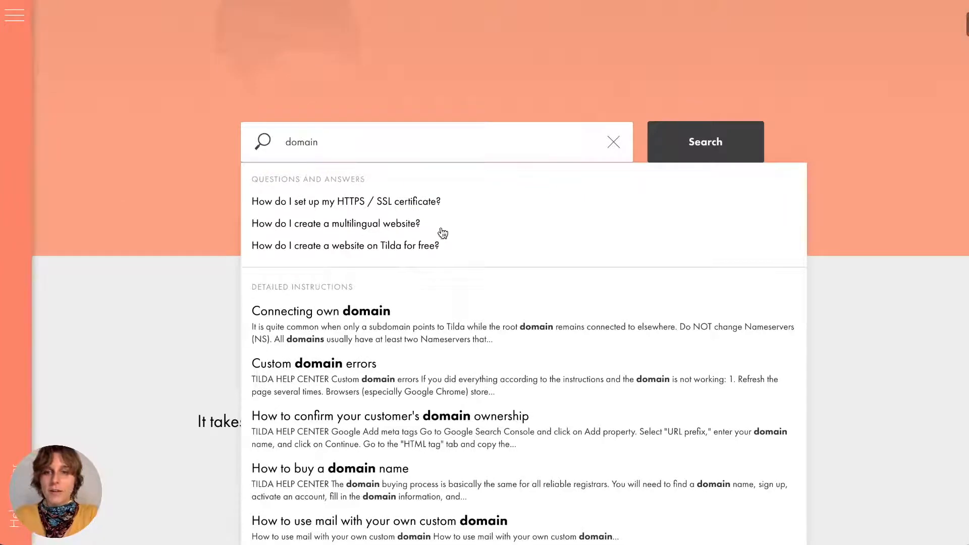
click(316, 203)
scroll(404, 408, down, 2)
scroll(404, 408, up, 2)
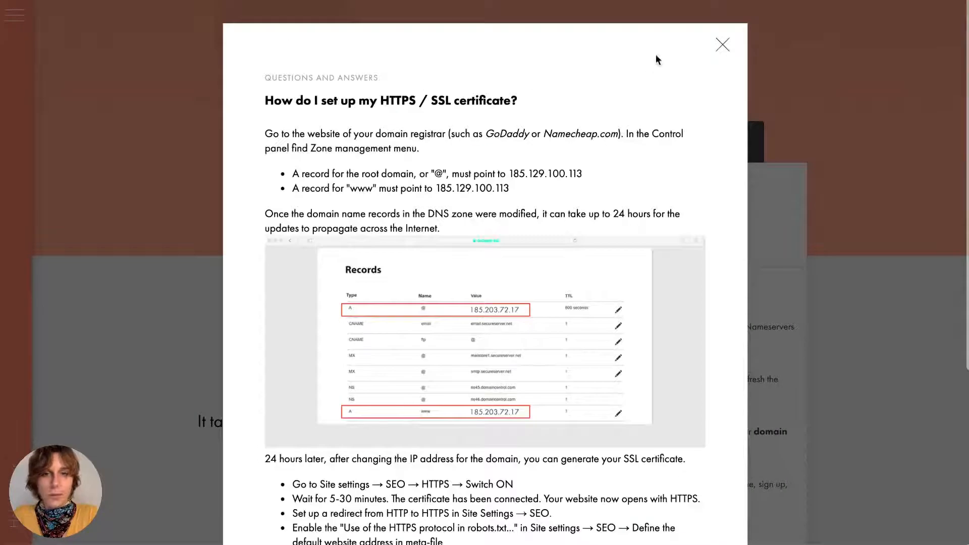
click(721, 46)
- Open the "Connecting own domain" instructions and read through buying, setting up and assigning a domain name to a website
scroll(335, 329, down, 2)
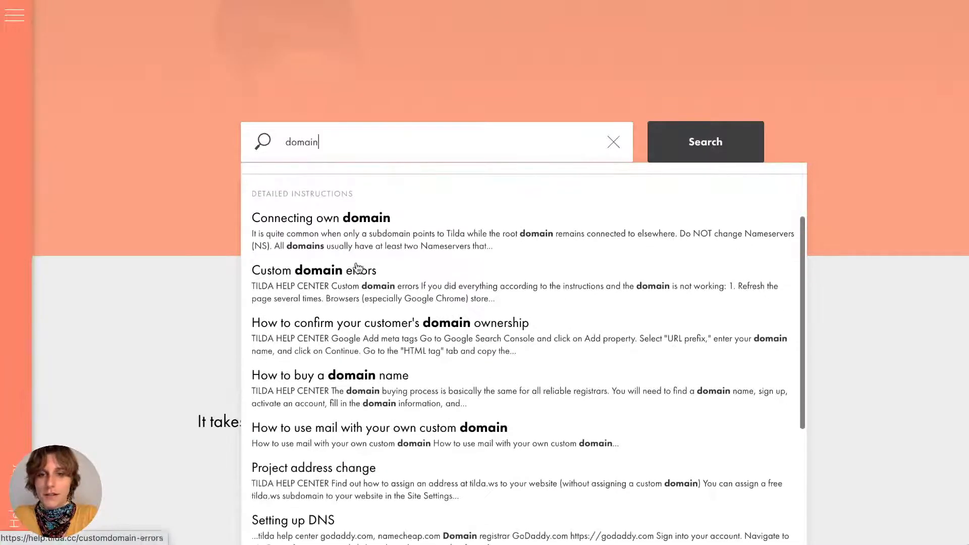
click(337, 244)
scroll(336, 239, down, 15)
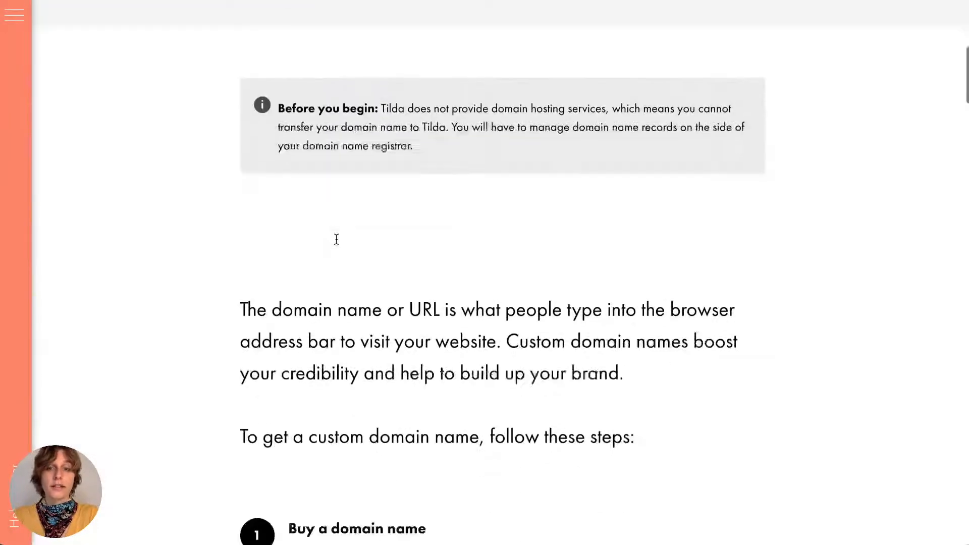
scroll(336, 239, up, 5)
scroll(336, 244, down, 3)
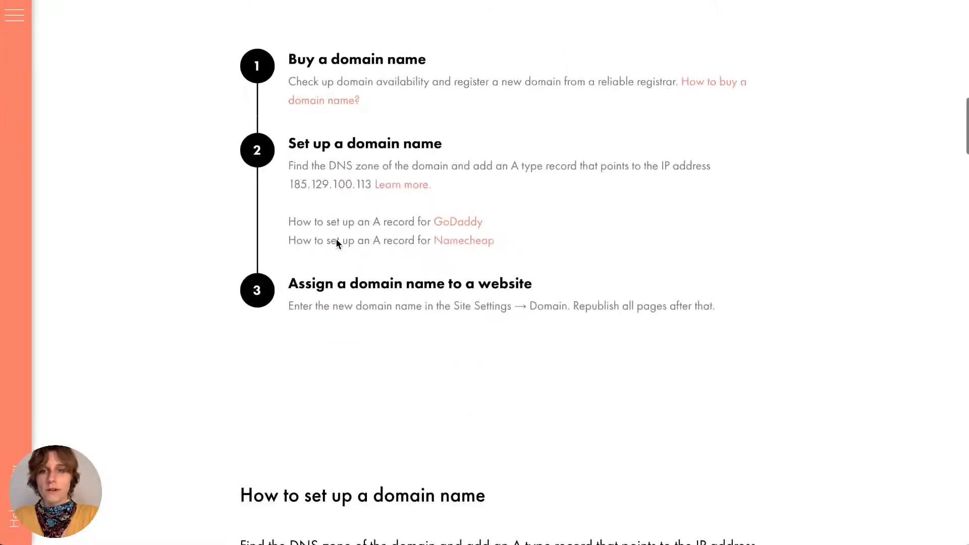
scroll(336, 243, down, 5)
scroll(336, 243, down, 15)
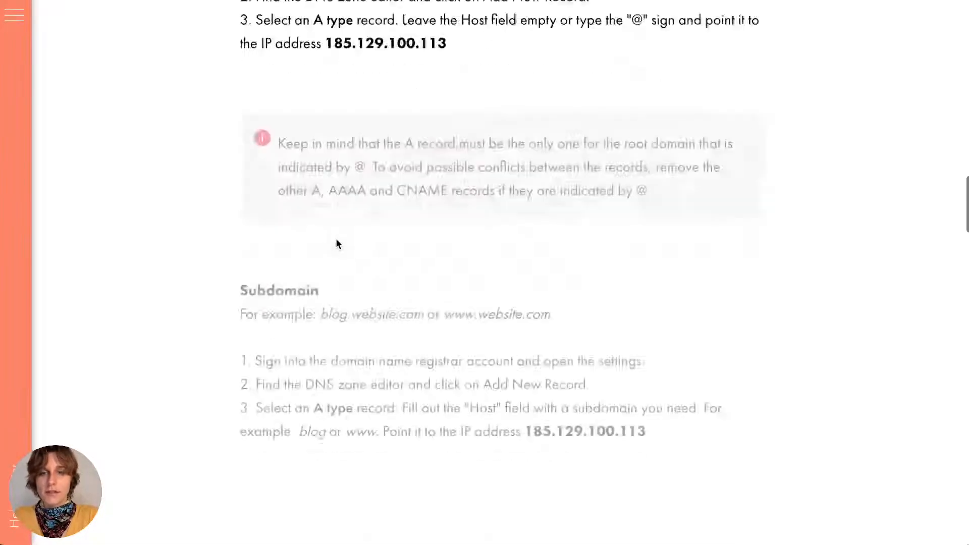
scroll(336, 239, down, 15)
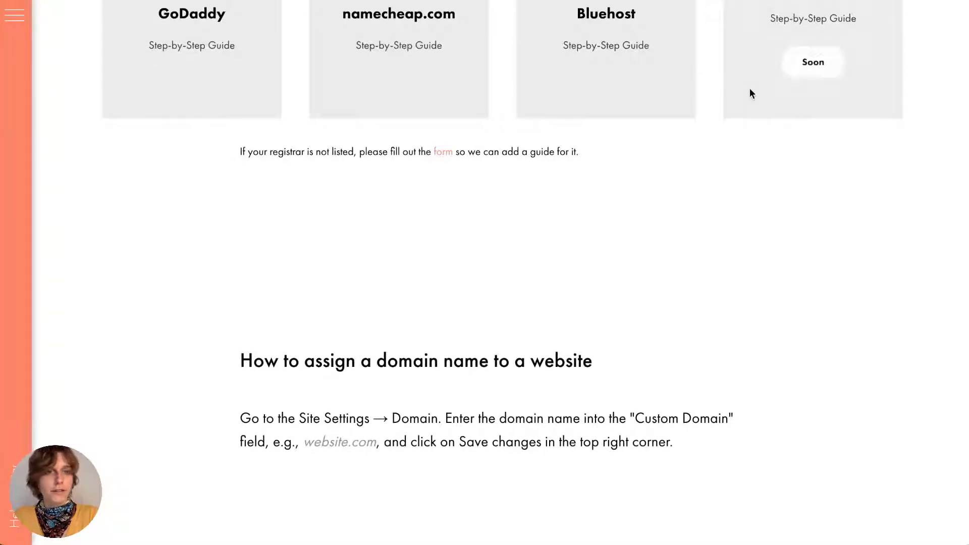
scroll(660, 221, up, 4)
scroll(659, 221, down, 8)
scroll(660, 221, down, 5)
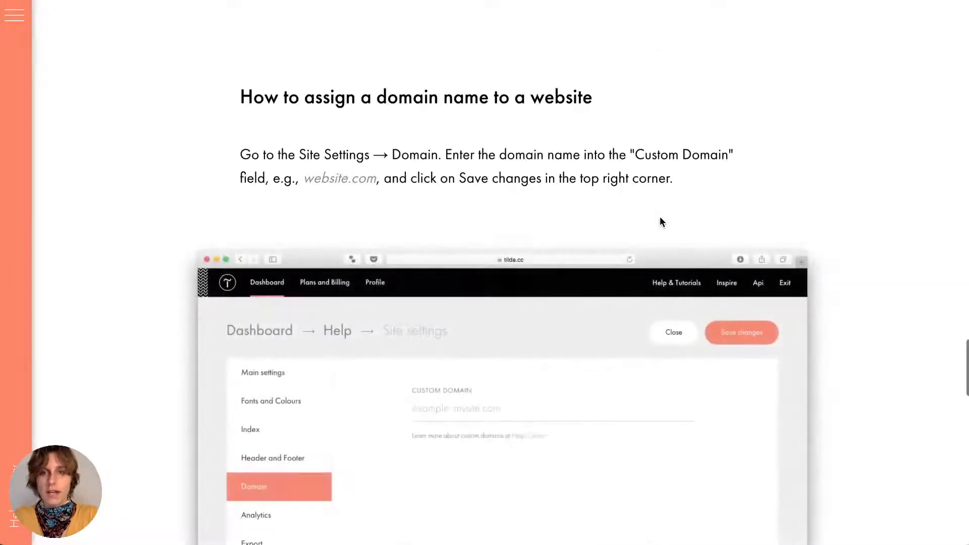
scroll(660, 220, down, 1)
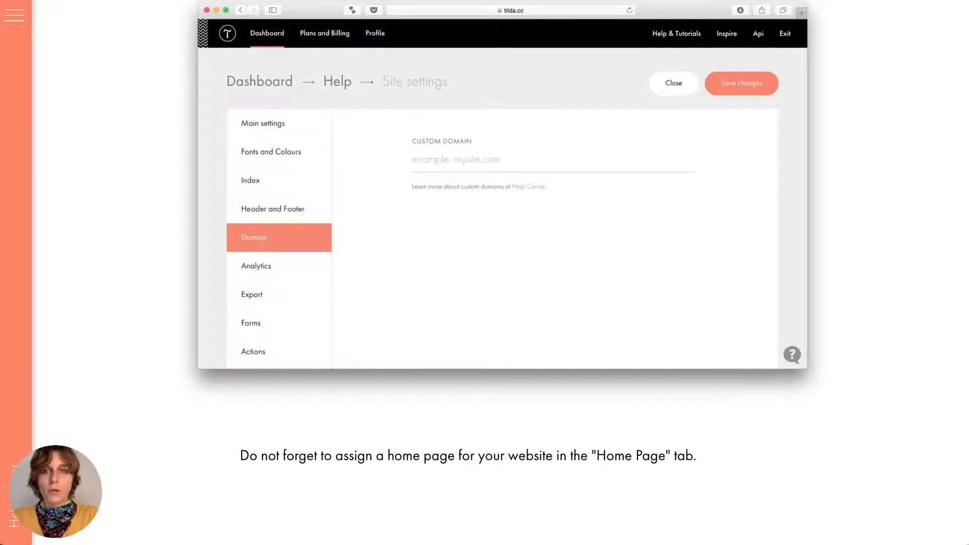
scroll(539, 105, down, 1)
scroll(539, 105, down, 5)
scroll(539, 109, down, 10)
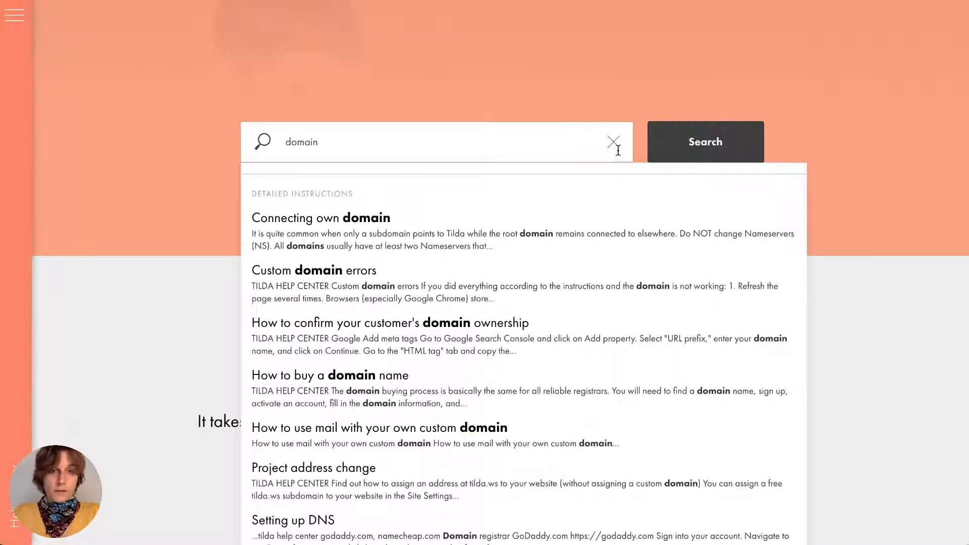
- Clear the "domain" search and open the Help Center's navigation menu
click(613, 143)
scroll(484, 43, up, 6)
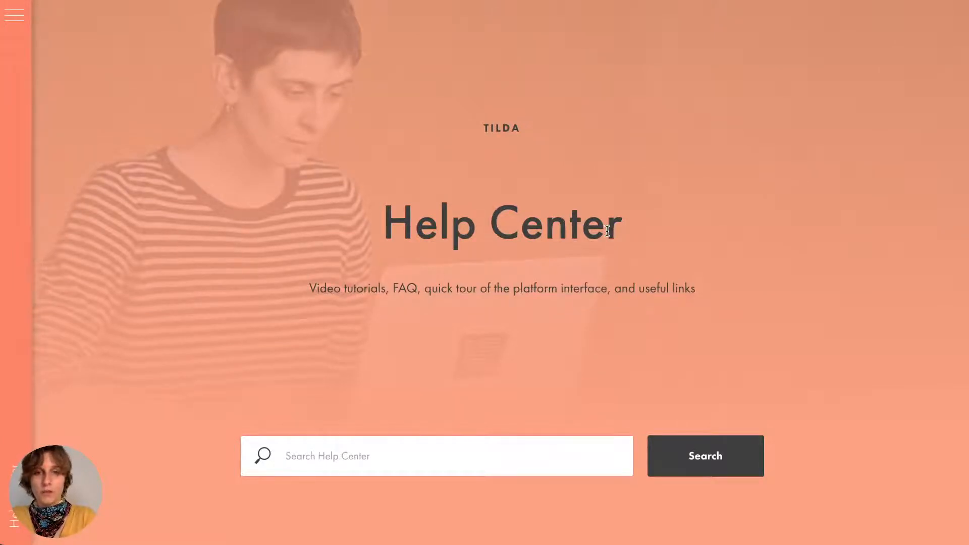
scroll(607, 231, down, 1)
scroll(607, 231, up, 1)
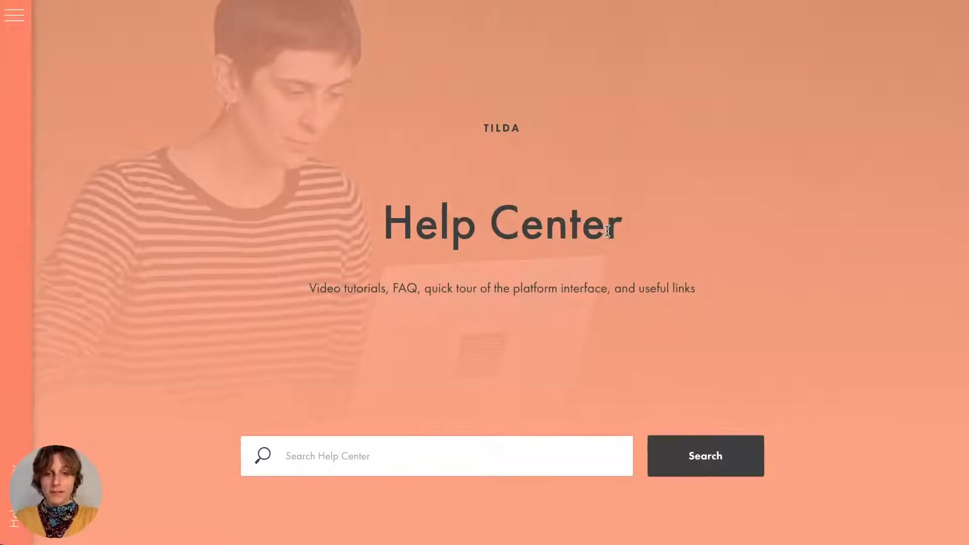
click(19, 16)
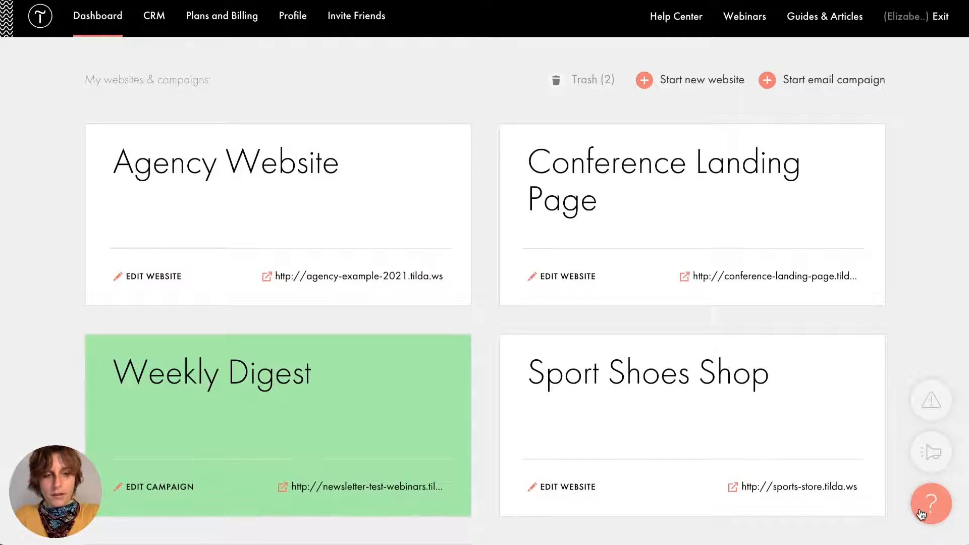
- Open the dashboard's help widget to view its topics and support message option, and close it again
click(932, 504)
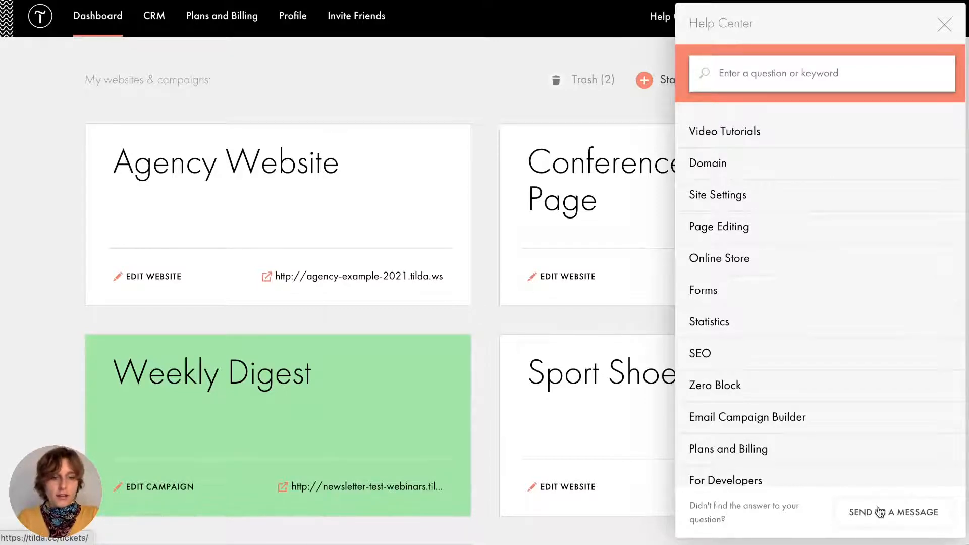
click(945, 27)
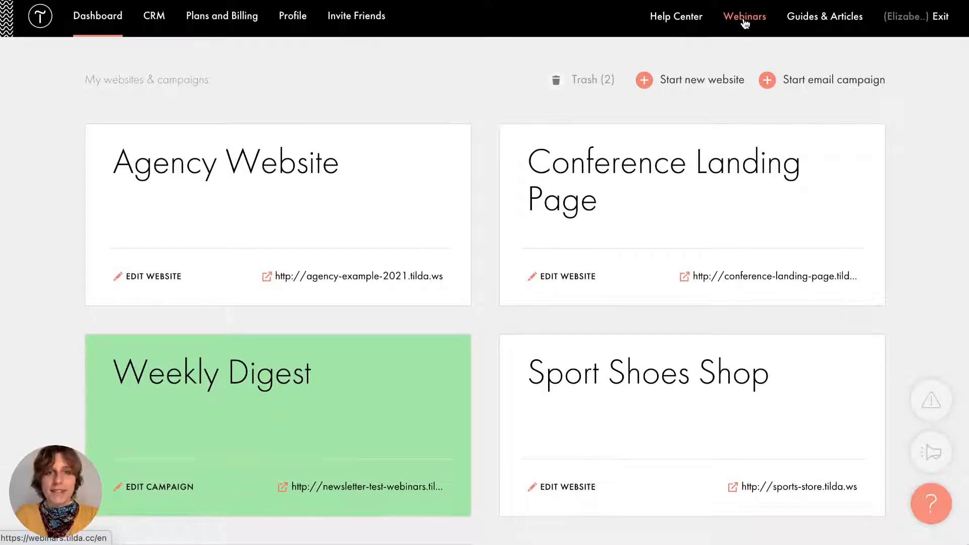
- Open the Guides & Articles site and look through the landing page course and the list of guides
click(816, 15)
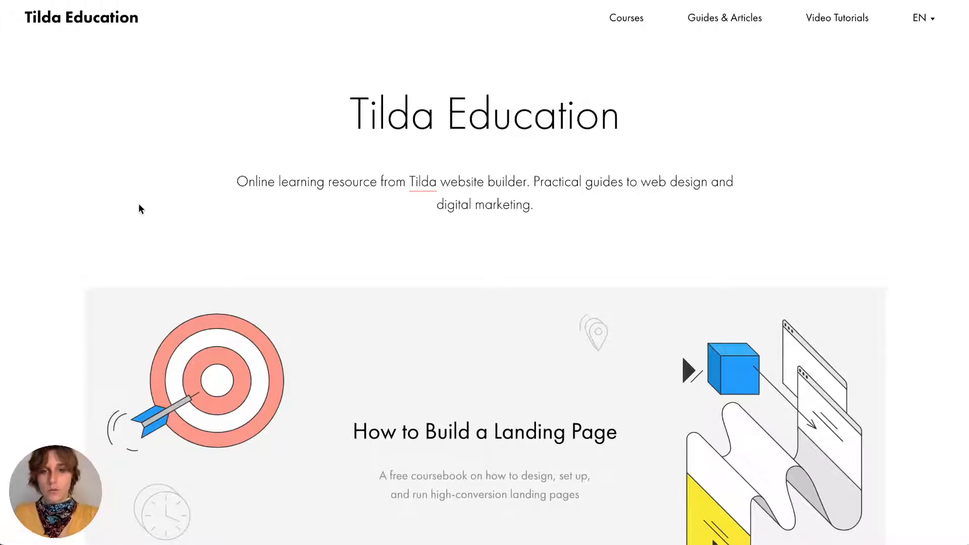
scroll(47, 286, down, 1)
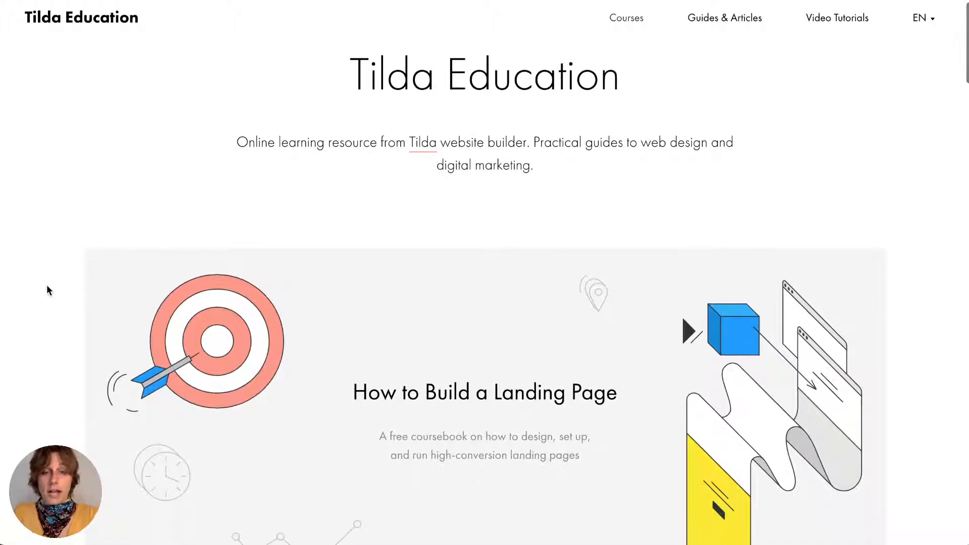
scroll(47, 287, up, 1)
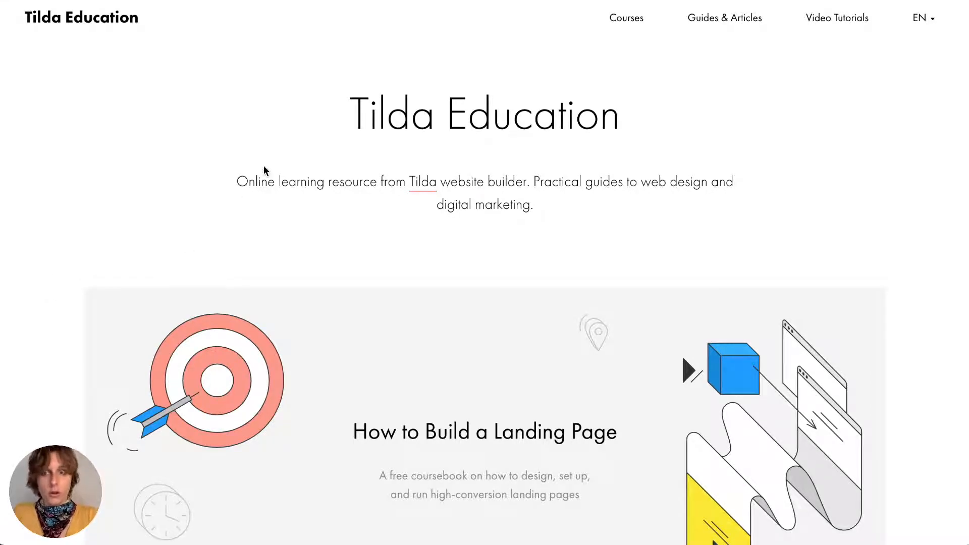
scroll(92, 255, down, 3)
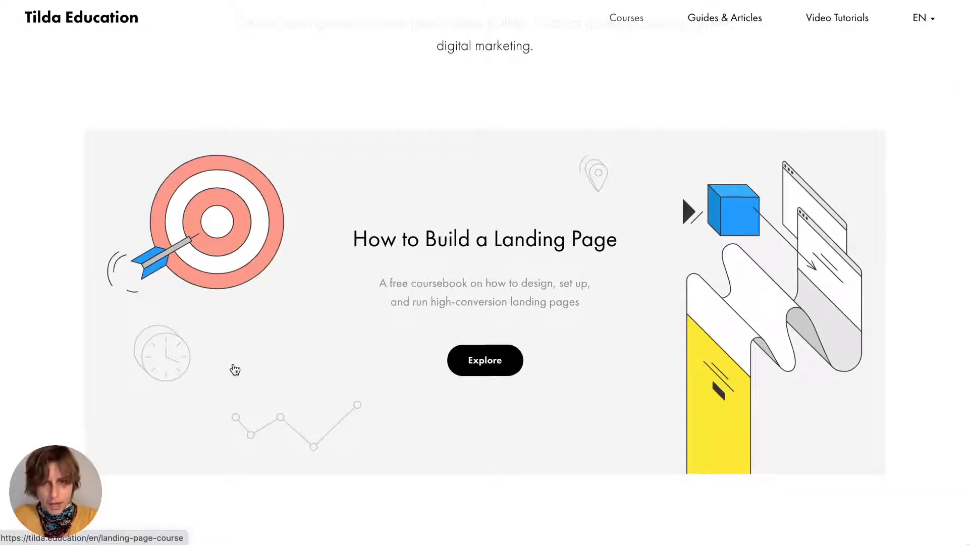
scroll(234, 368, down, 8)
scroll(235, 370, down, 10)
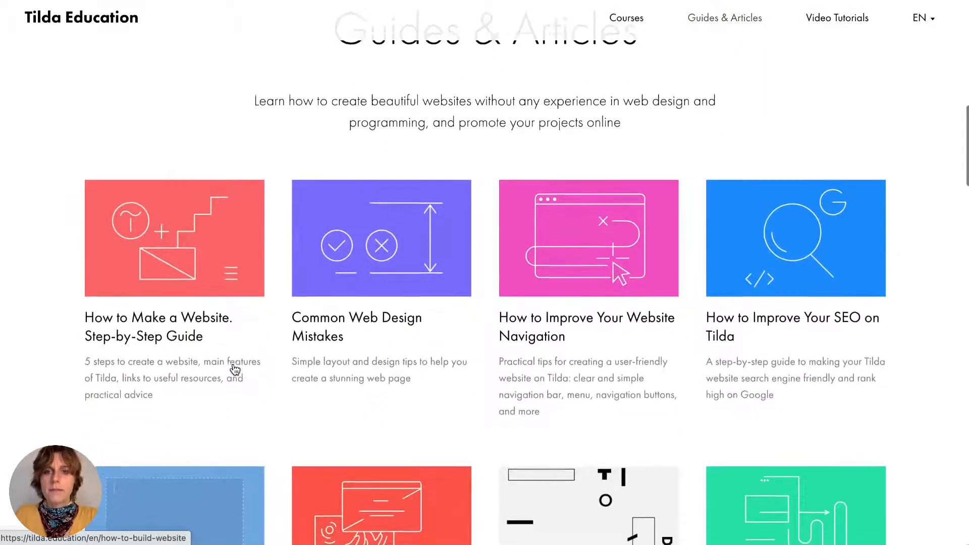
scroll(235, 369, up, 9)
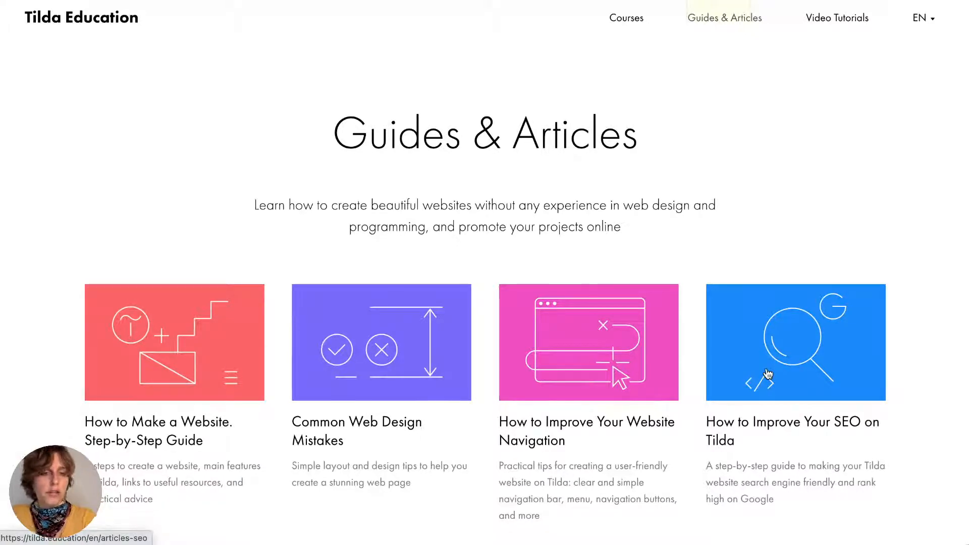
- Open the guide "How to Improve Your SEO on Tilda" and skim it through to the SEO advice for landing pages
click(788, 352)
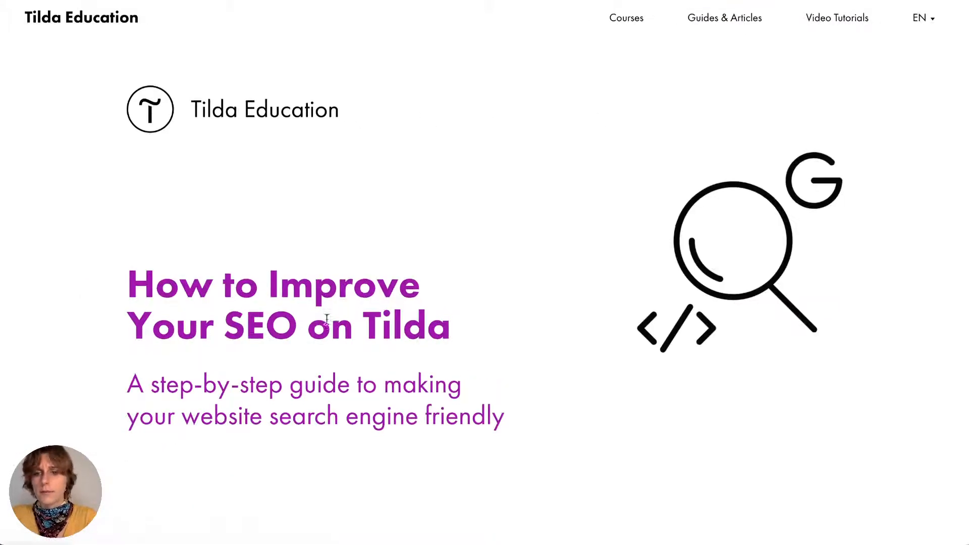
scroll(327, 323, down, 10)
scroll(327, 323, down, 15)
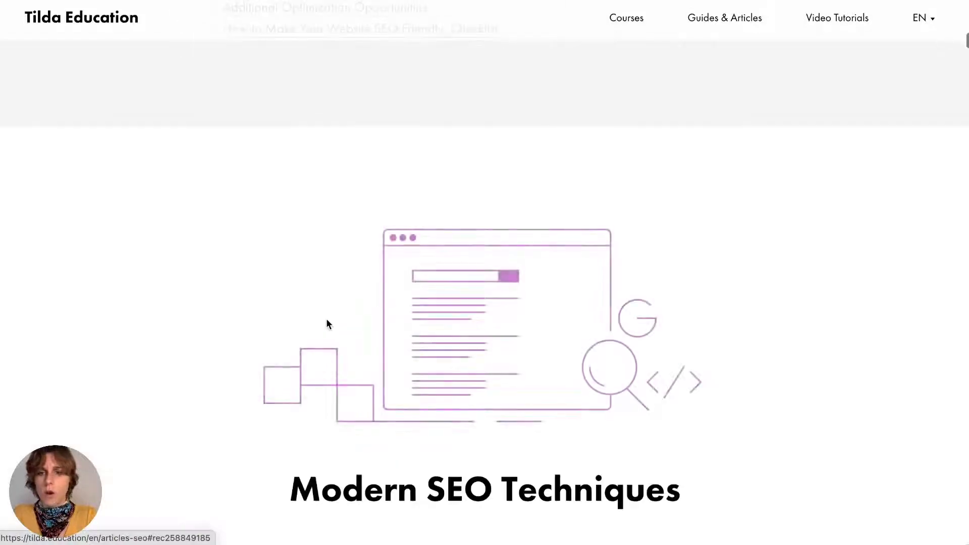
scroll(327, 321, down, 15)
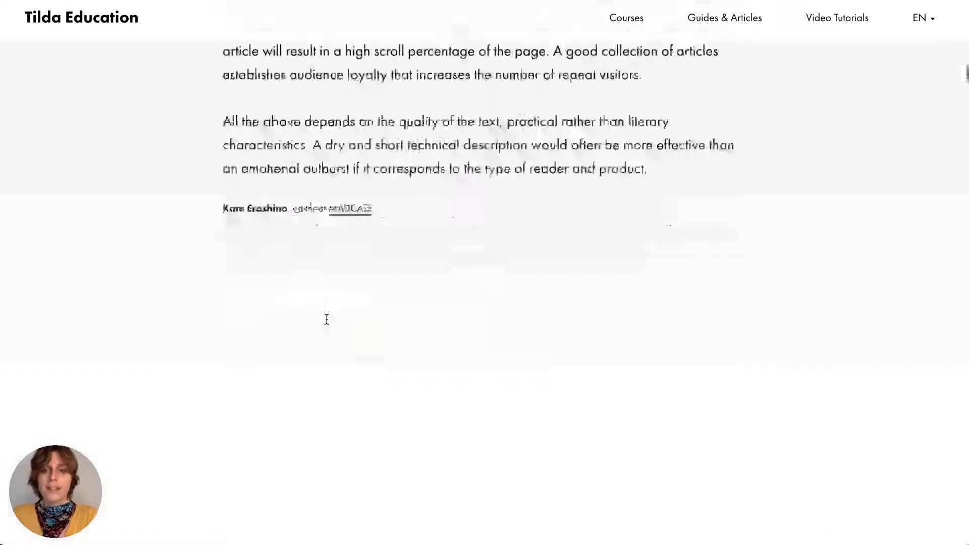
scroll(327, 324, down, 15)
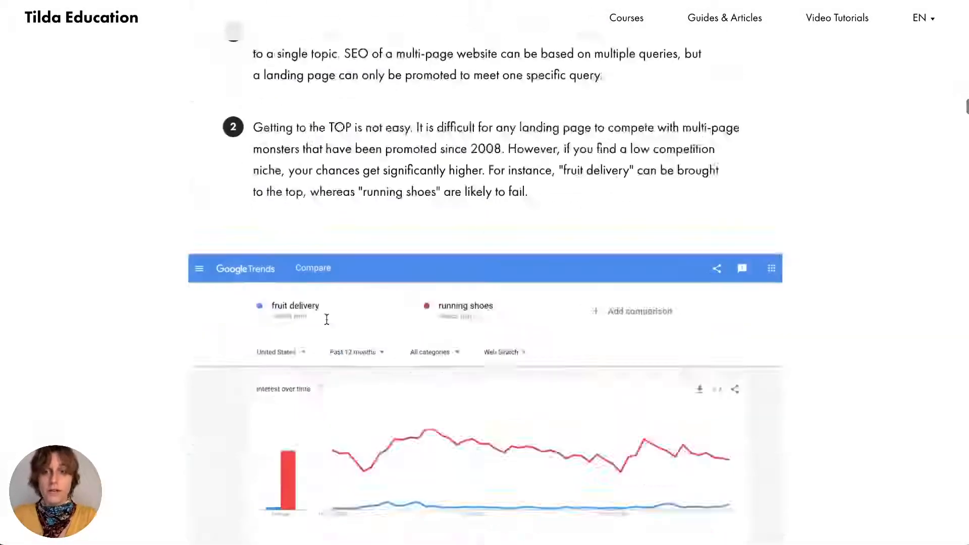
scroll(327, 323, down, 3)
scroll(327, 324, up, 4)
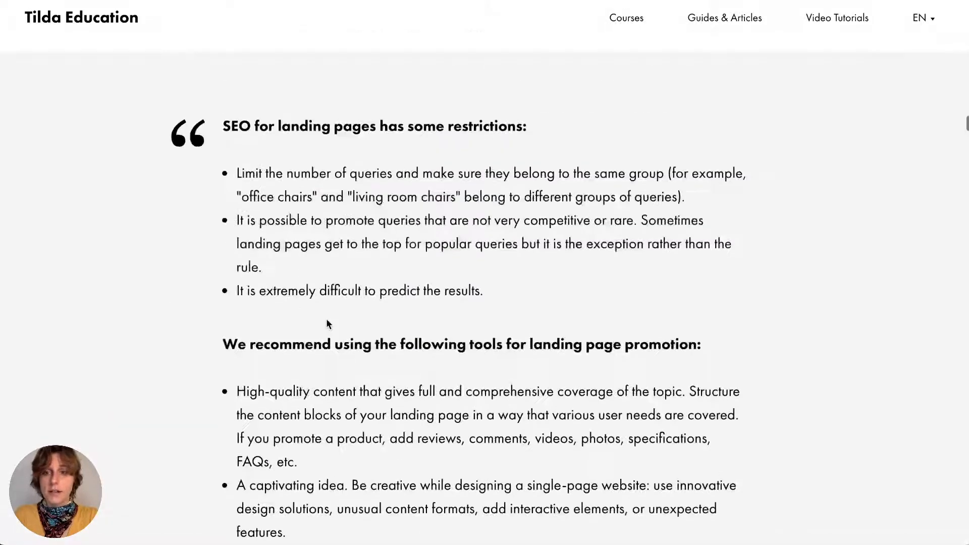
scroll(327, 323, down, 1)
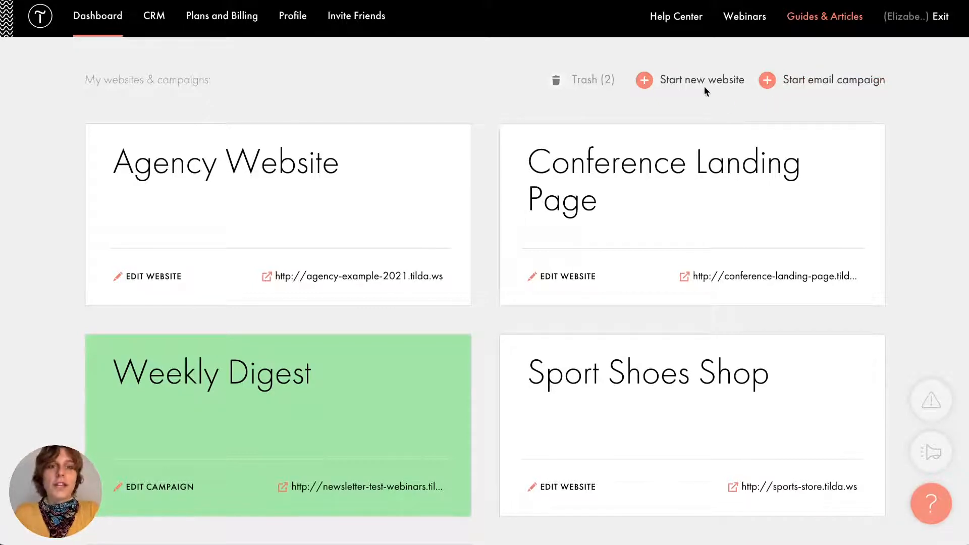
- Create a new website named "My First Online Business" and open the template choices for its first page
click(672, 83)
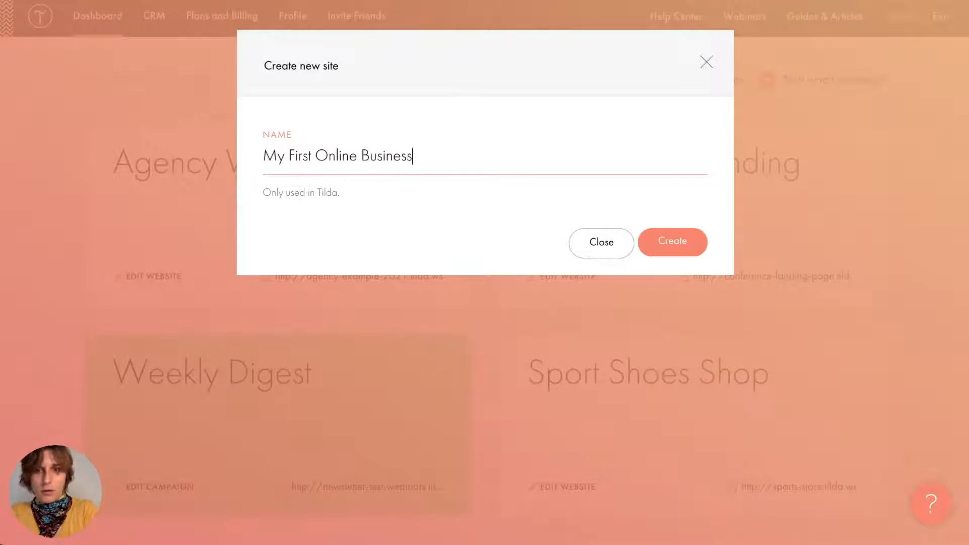
click(640, 235)
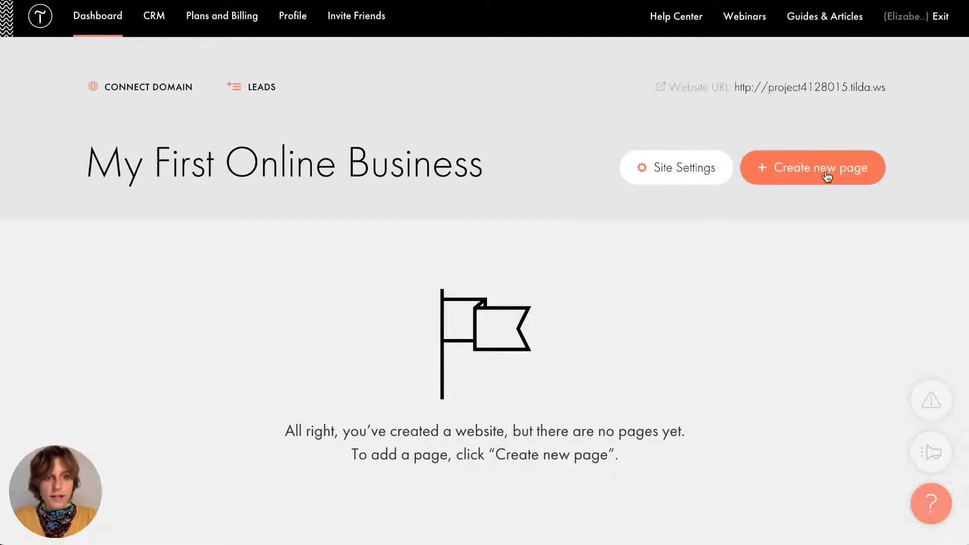
click(790, 173)
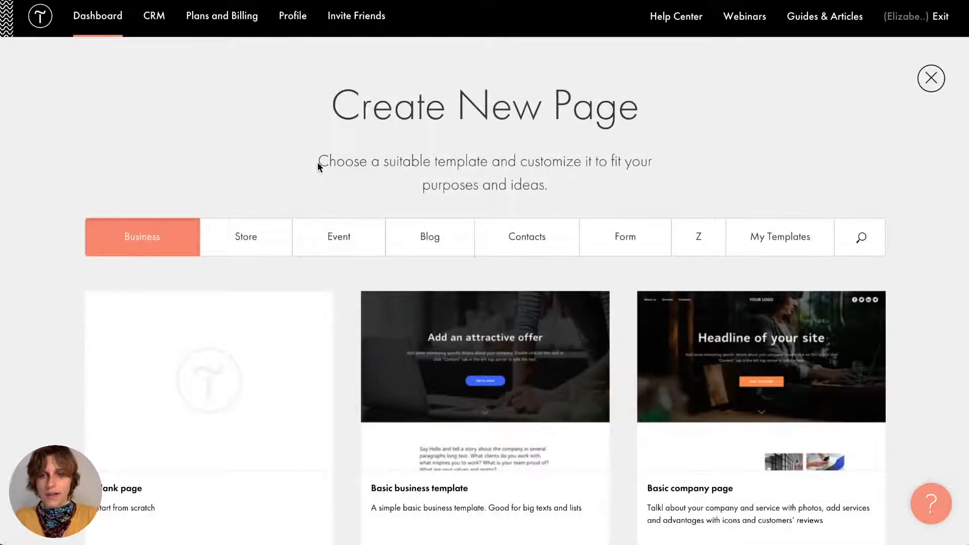
- Browse the Business page templates from the blank page down to the gallery and museum designs
drag(319, 162, 548, 184)
click(550, 185)
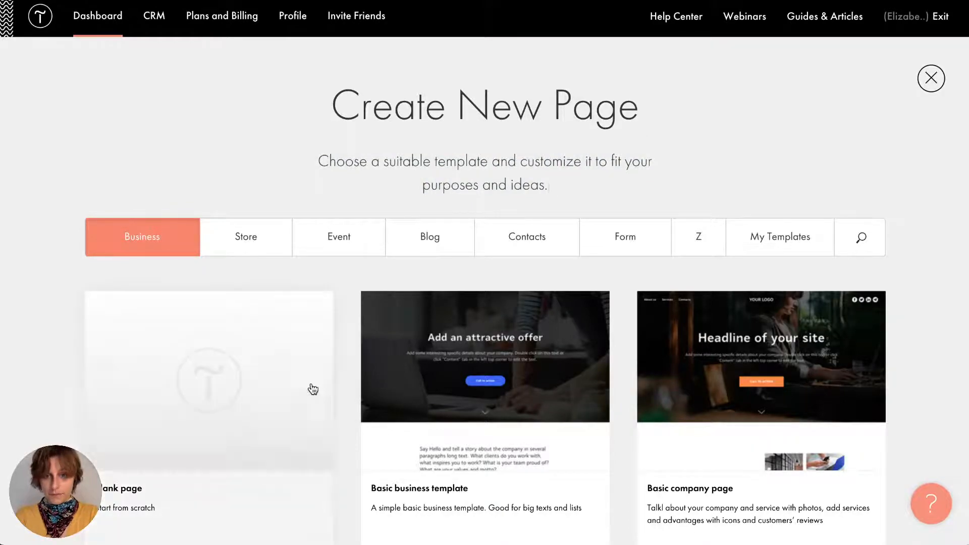
scroll(352, 399, down, 8)
scroll(352, 400, down, 20)
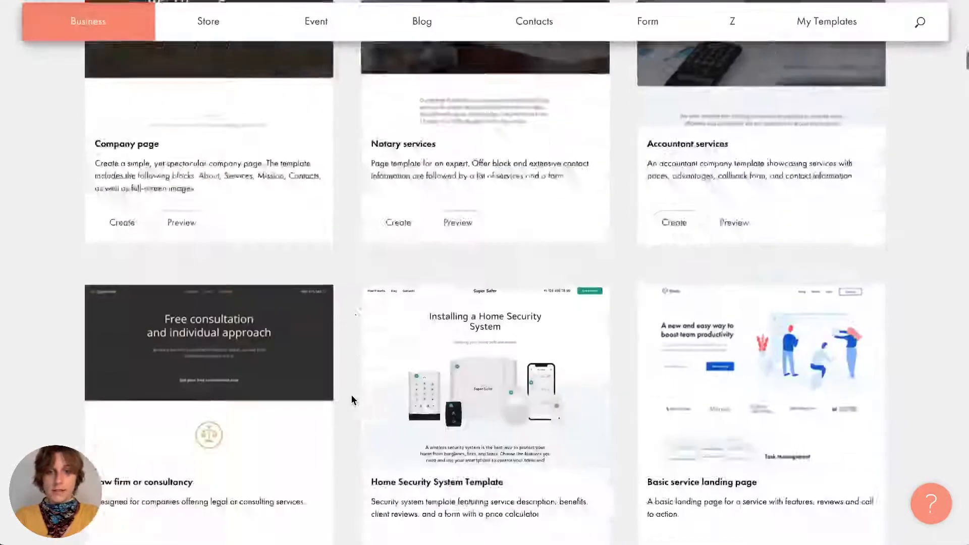
scroll(354, 400, down, 1)
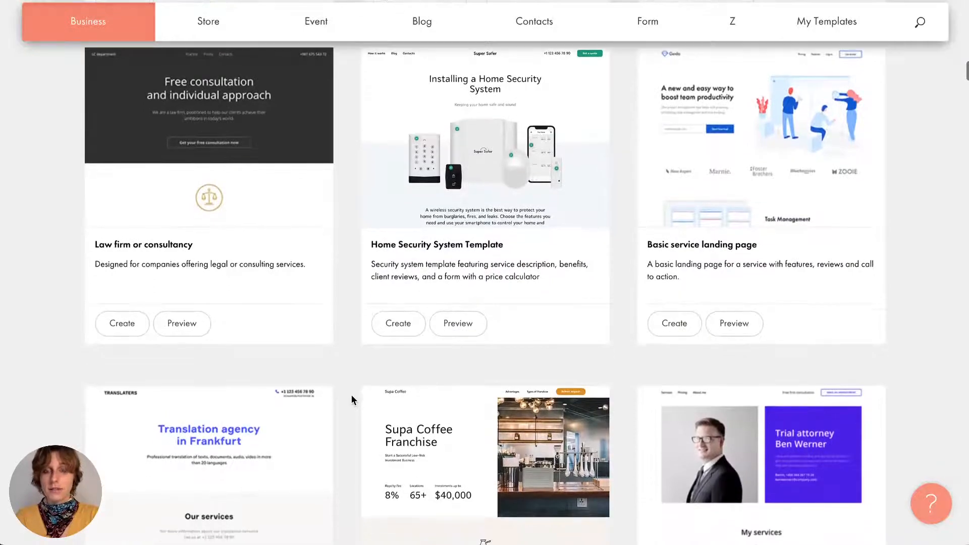
scroll(350, 395, down, 20)
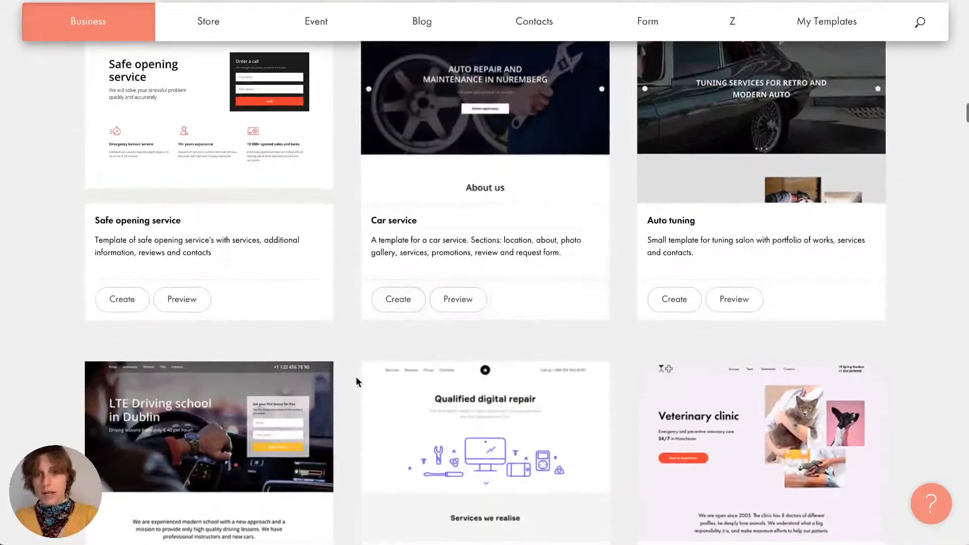
scroll(626, 319, down, 8)
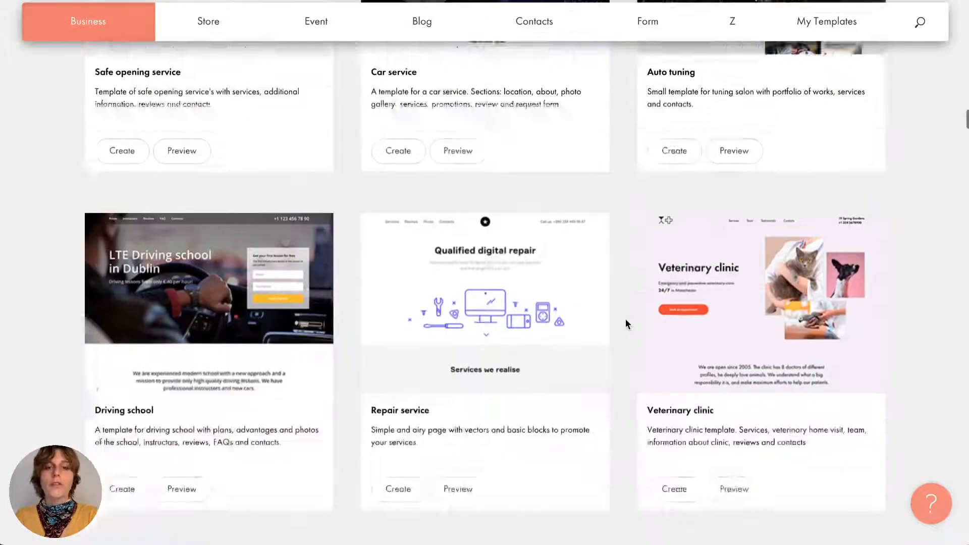
scroll(666, 217, up, 3)
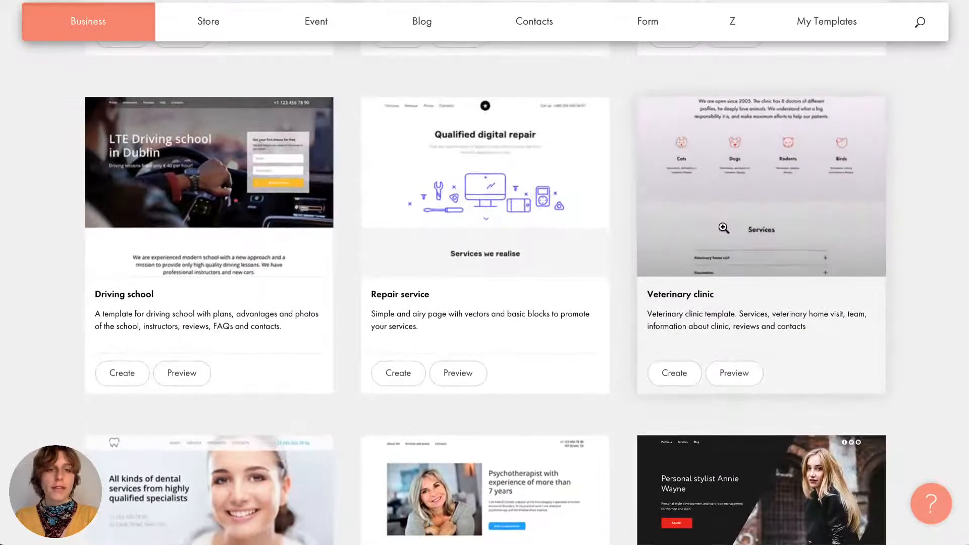
scroll(724, 228, down, 1)
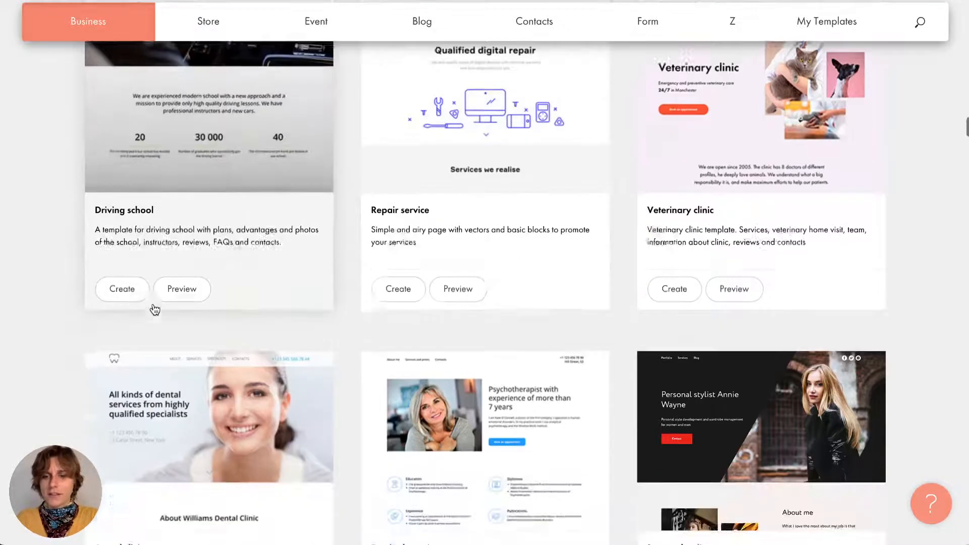
scroll(153, 306, down, 6)
scroll(154, 305, down, 15)
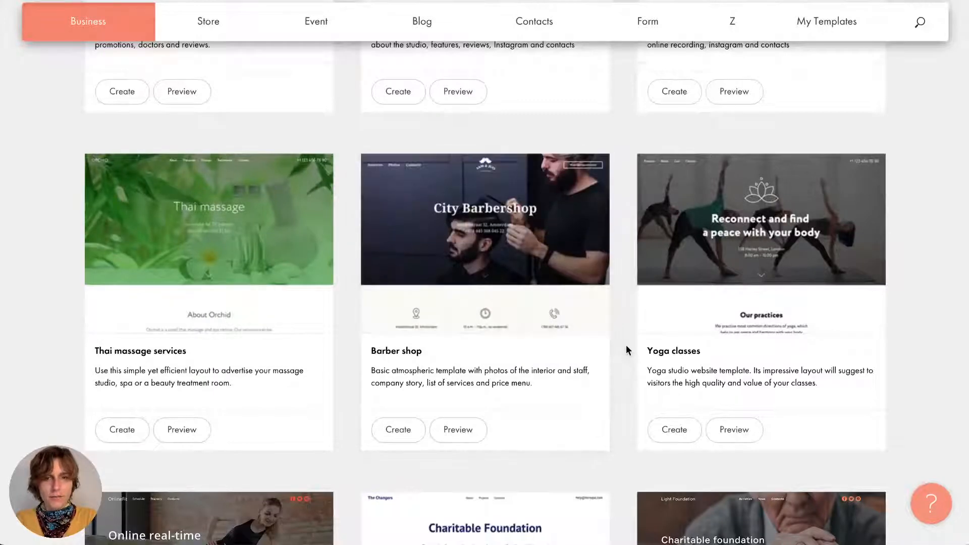
scroll(626, 350, down, 1)
scroll(628, 350, down, 1)
scroll(625, 346, down, 6)
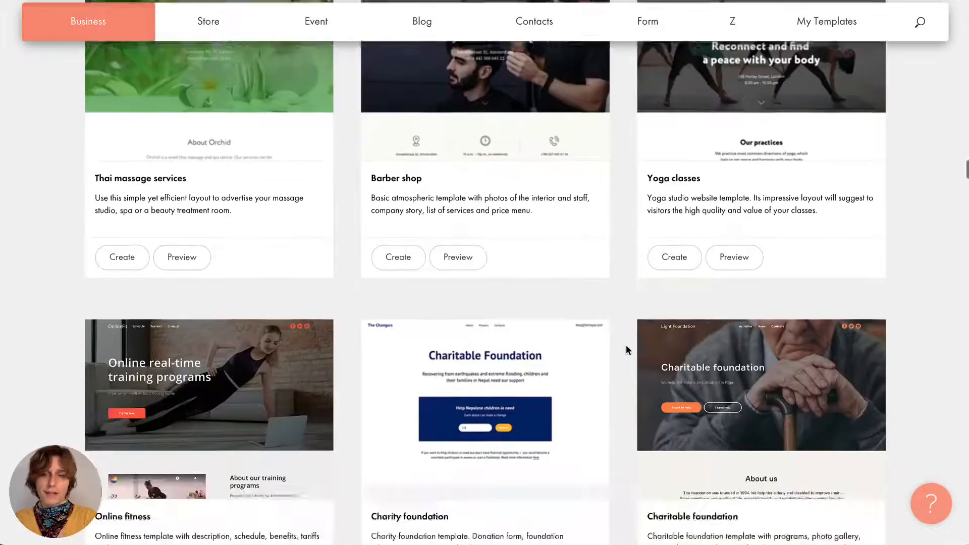
scroll(626, 346, up, 3)
scroll(626, 346, down, 1)
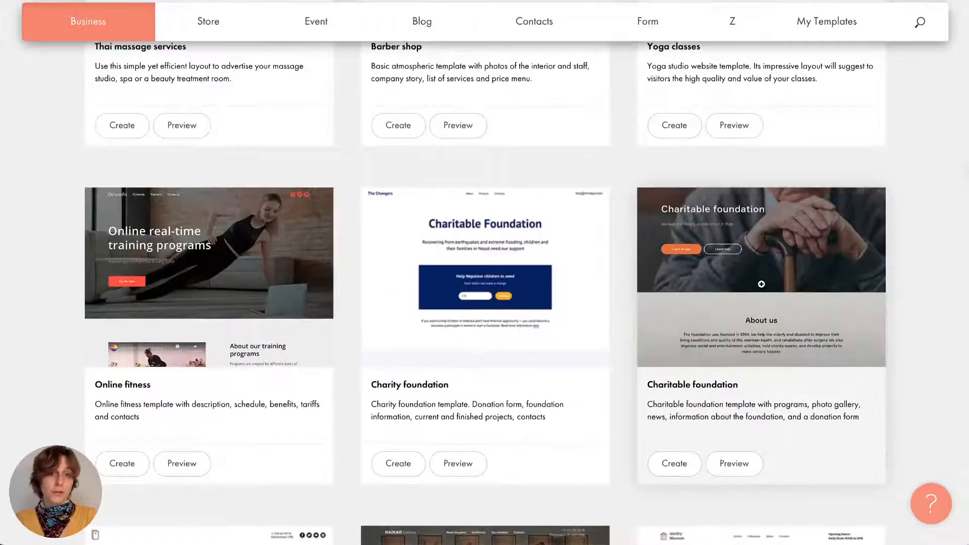
scroll(622, 367, down, 10)
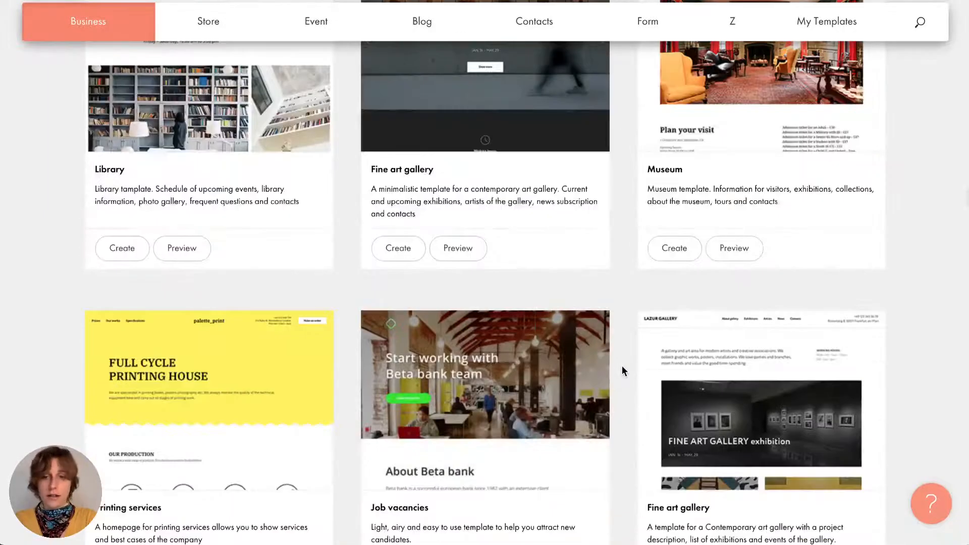
scroll(622, 370, down, 8)
scroll(622, 370, up, 20)
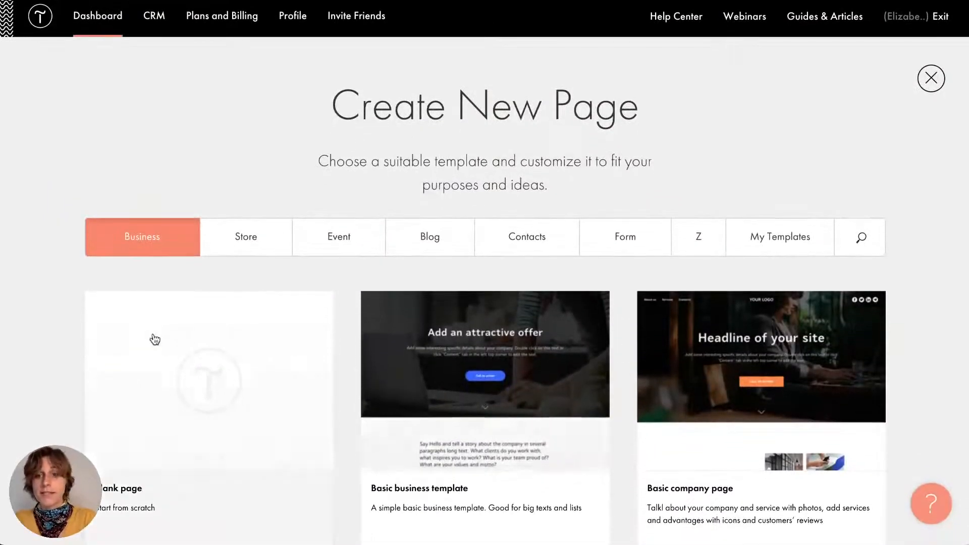
- Look at the page templates in the Event, Blog, Contacts and Form categories
scroll(211, 373, down, 1)
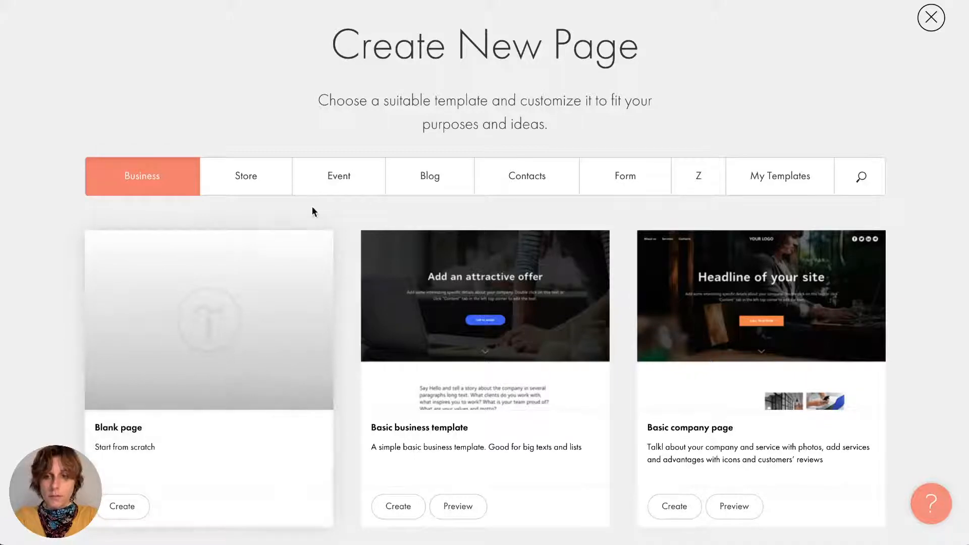
click(341, 187)
click(442, 188)
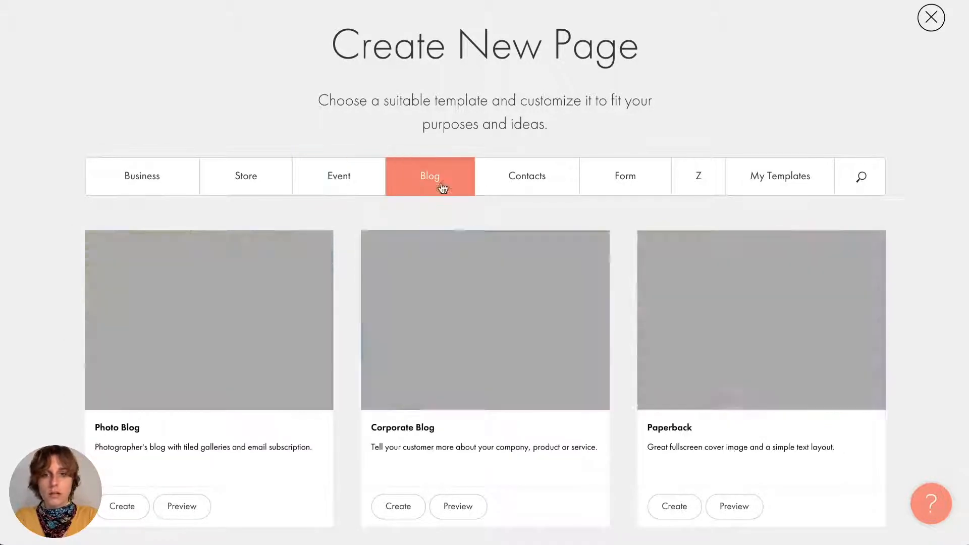
click(547, 190)
click(645, 188)
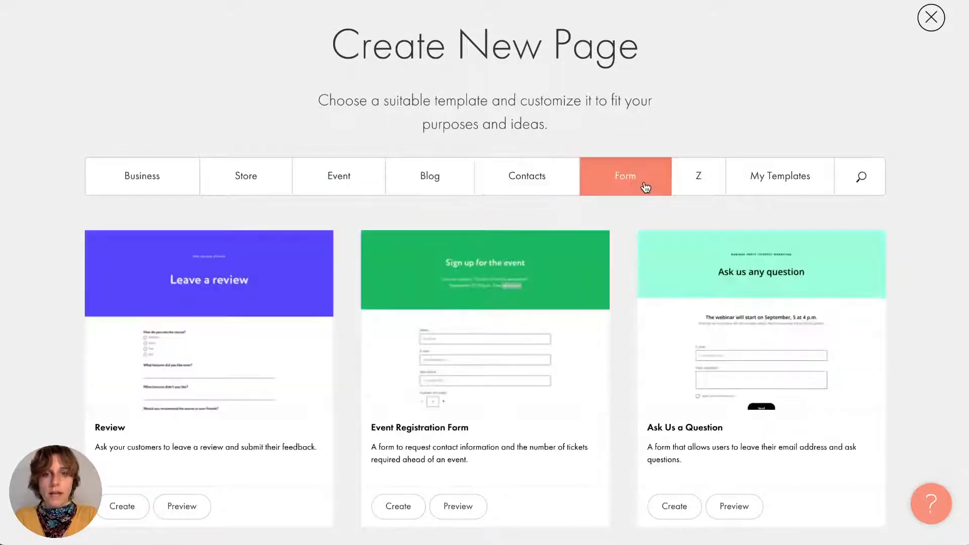
- Look through the experimental Z collection of page templates built on Zero Block
click(700, 181)
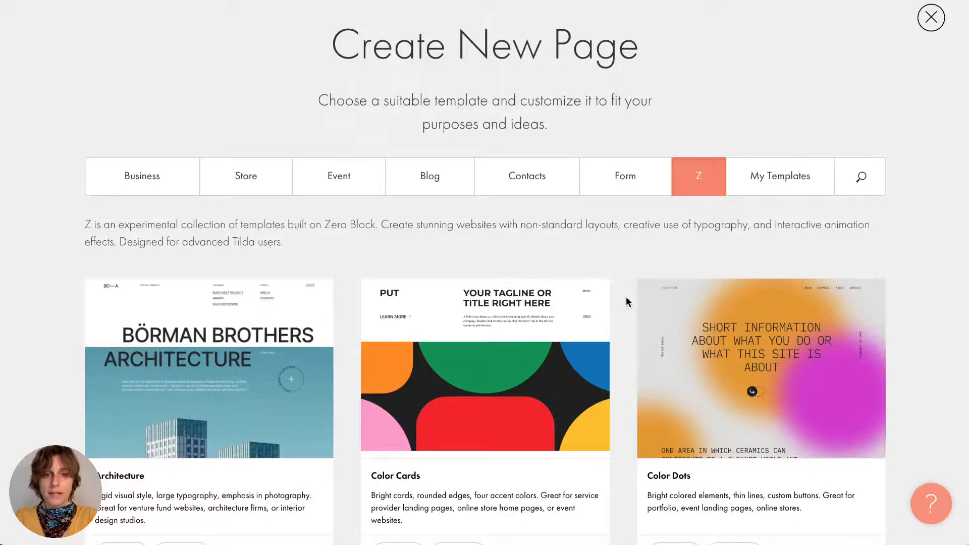
scroll(626, 297, down, 10)
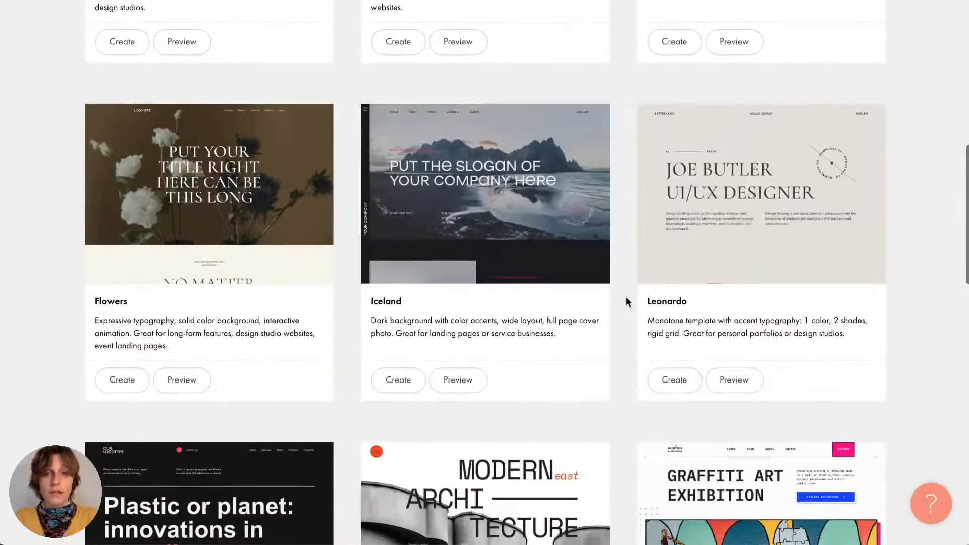
scroll(625, 297, down, 6)
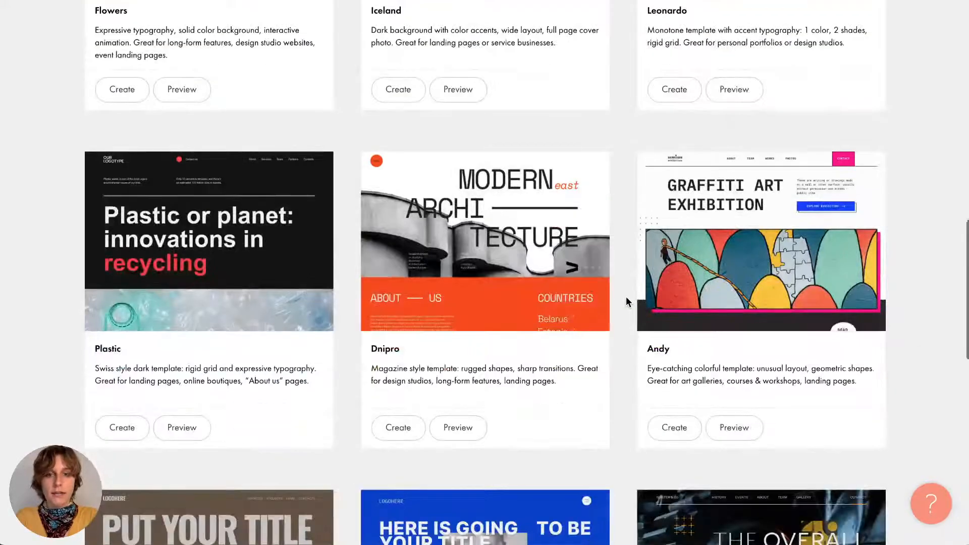
scroll(626, 301, down, 2)
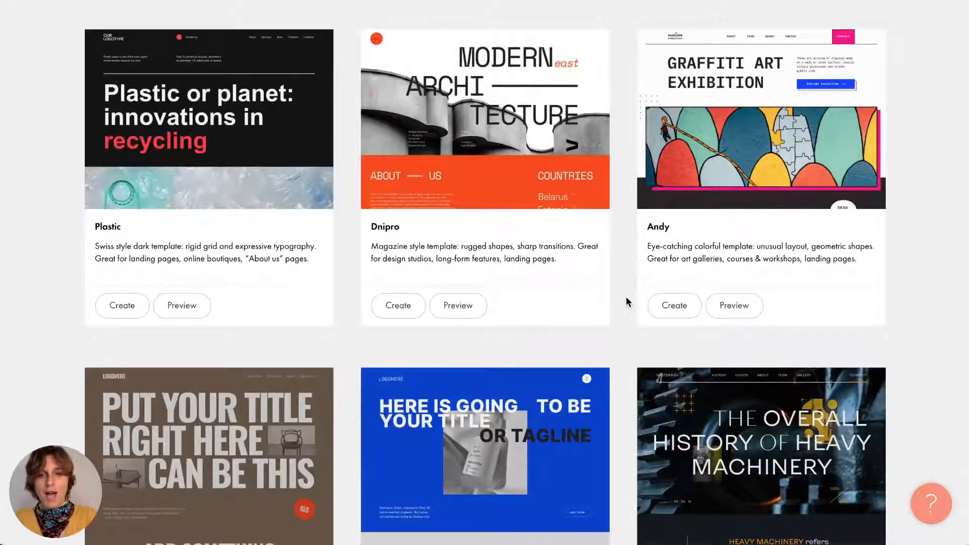
scroll(627, 301, down, 1)
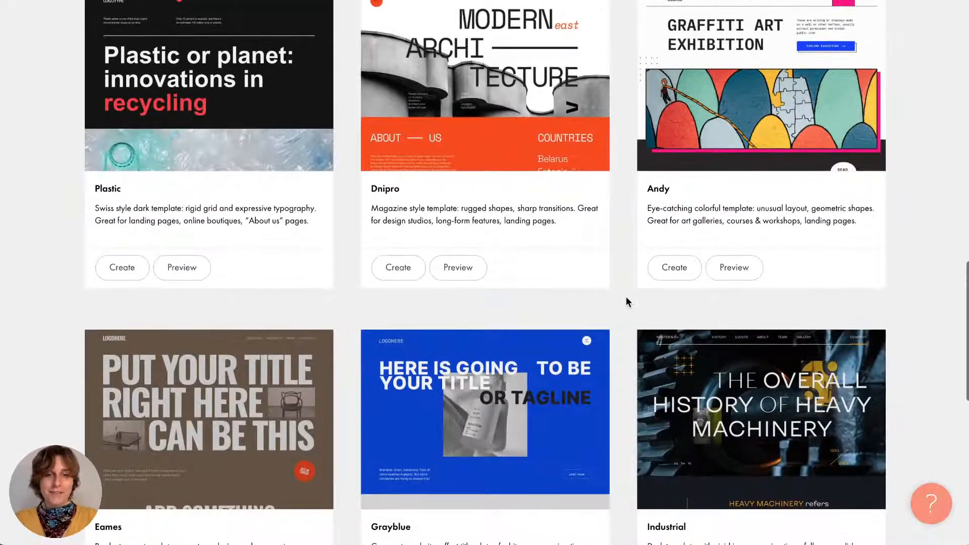
scroll(626, 301, up, 1)
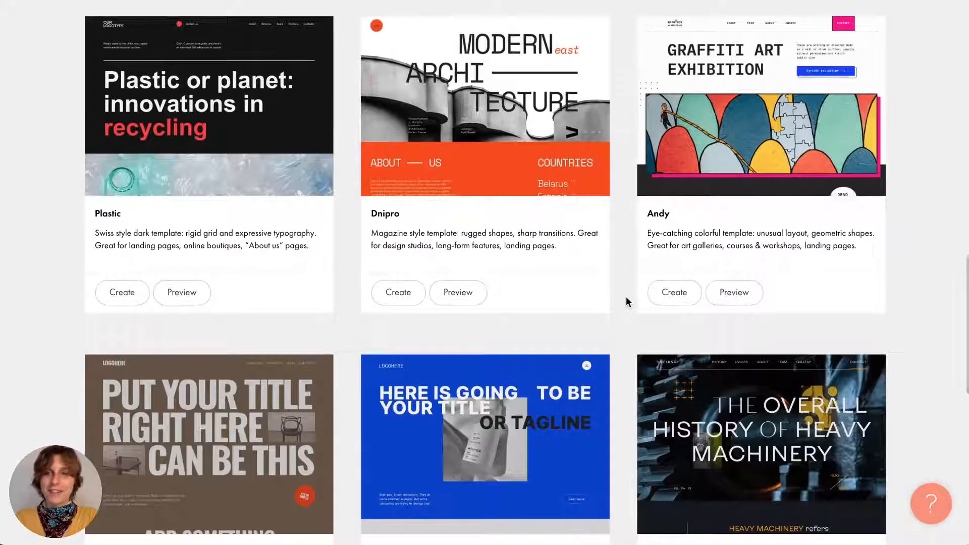
mouse_move(510, 225)
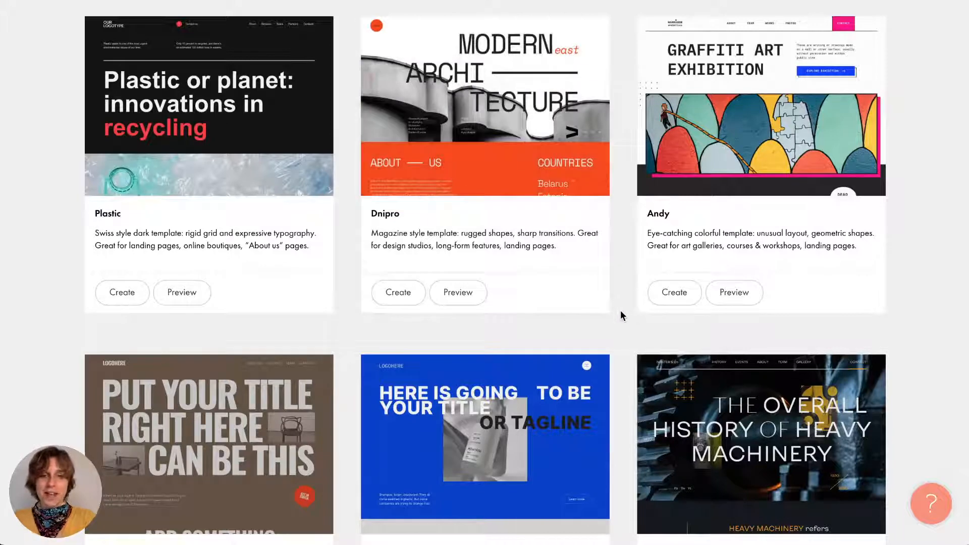
scroll(621, 311, up, 1)
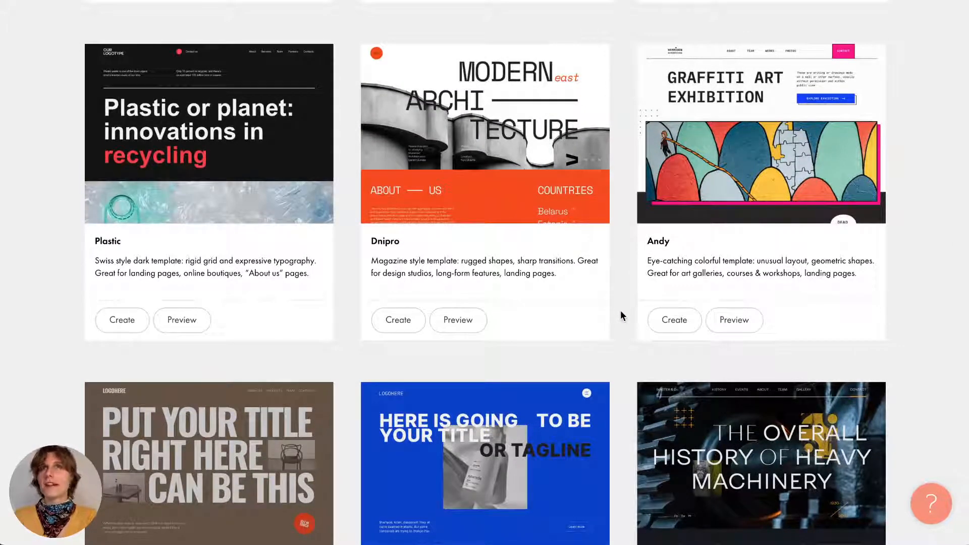
scroll(621, 315, up, 15)
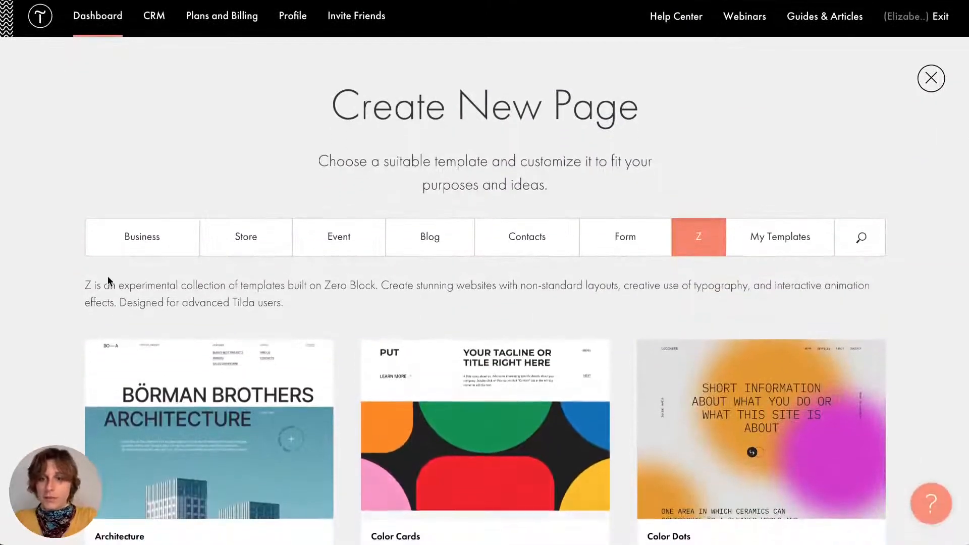
- Create the website's first page from the "Basic business page" template in the Business category
click(119, 251)
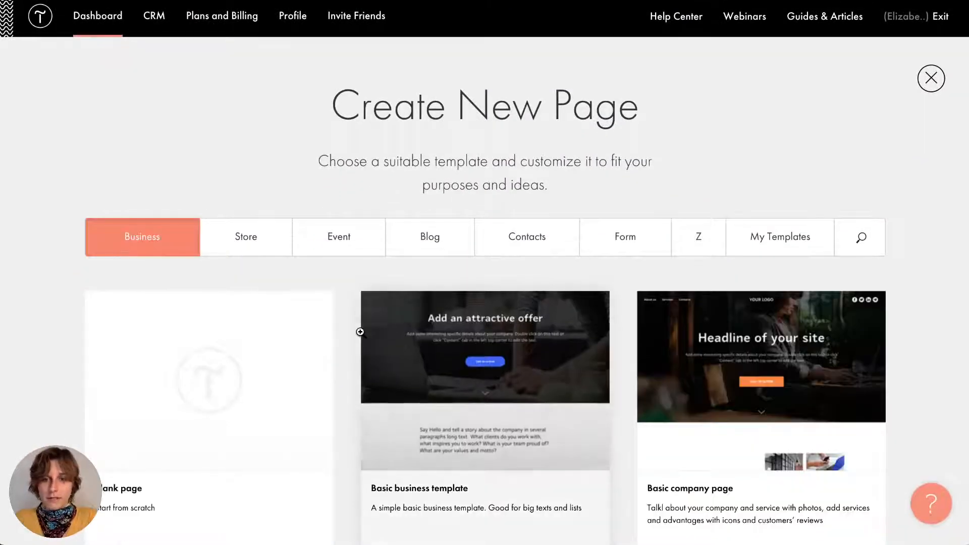
scroll(345, 347, down, 4)
scroll(345, 349, down, 6)
scroll(345, 348, up, 2)
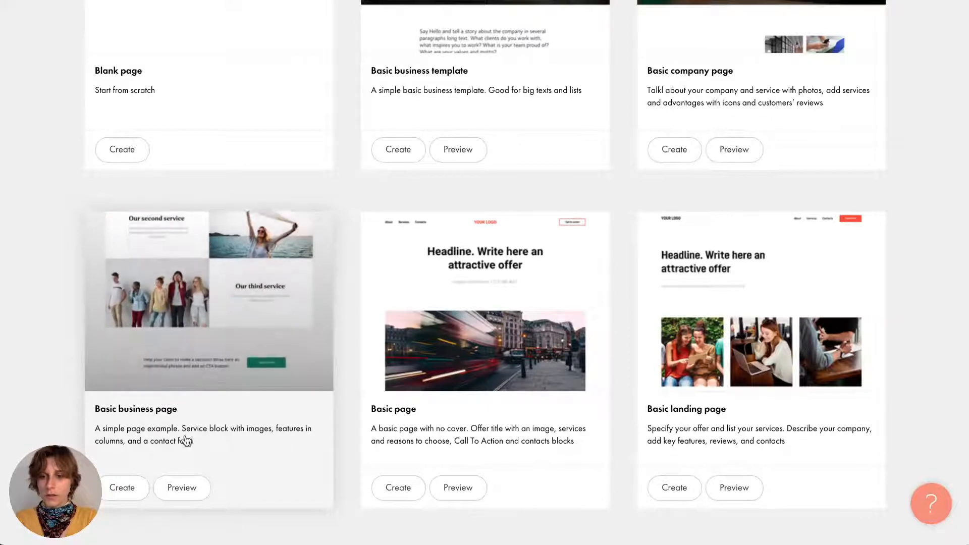
click(132, 498)
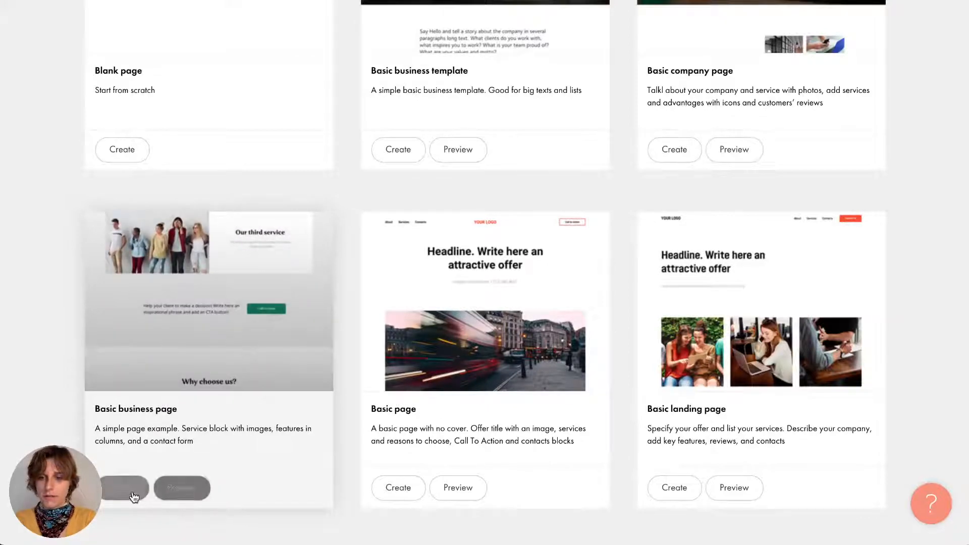
click(120, 487)
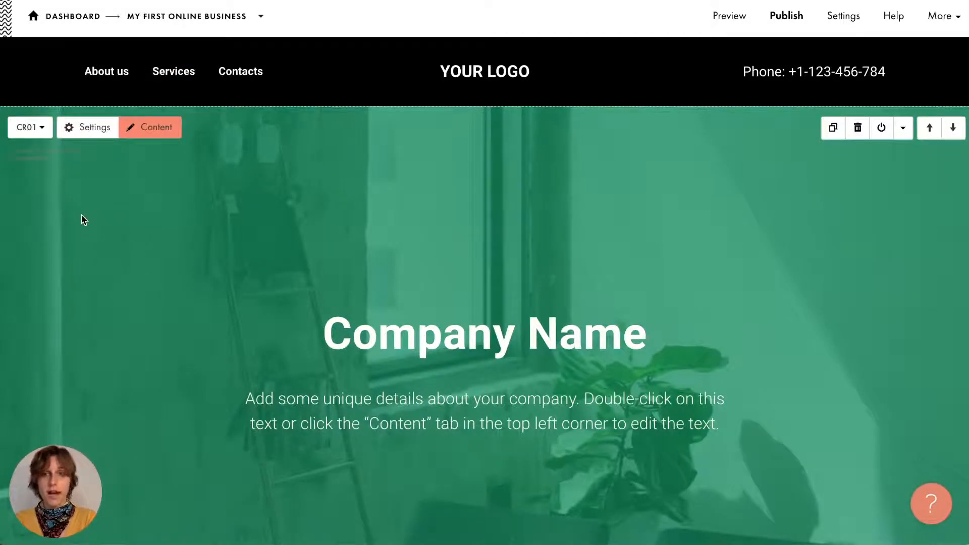
- Review the new page's blocks from the Company Name cover down to the contact form section
scroll(81, 216, down, 5)
scroll(83, 220, down, 15)
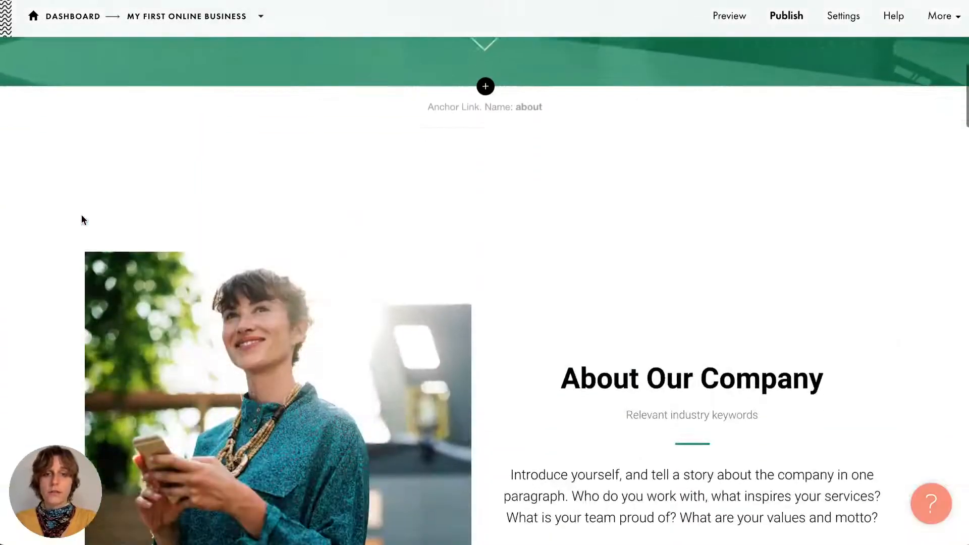
scroll(400, 247, down, 20)
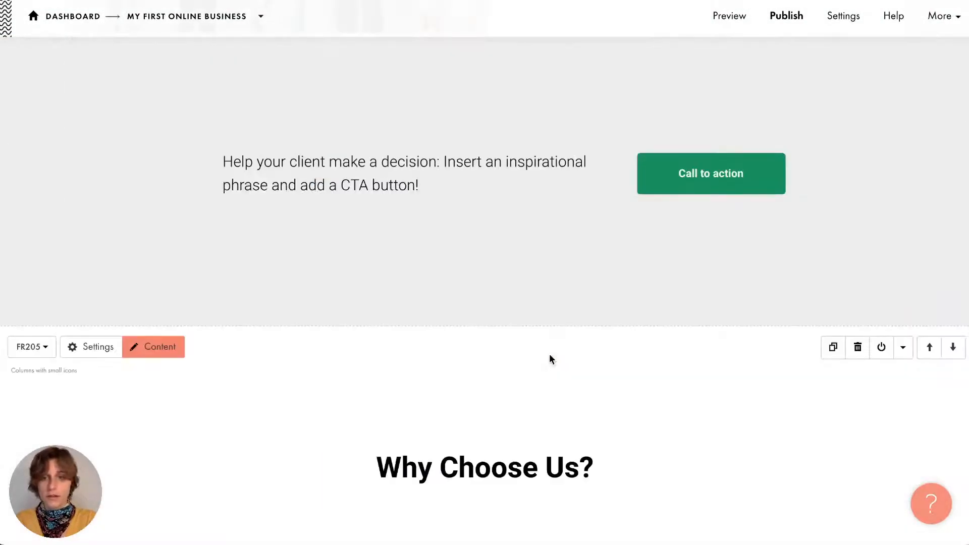
scroll(525, 415, down, 8)
scroll(525, 414, down, 20)
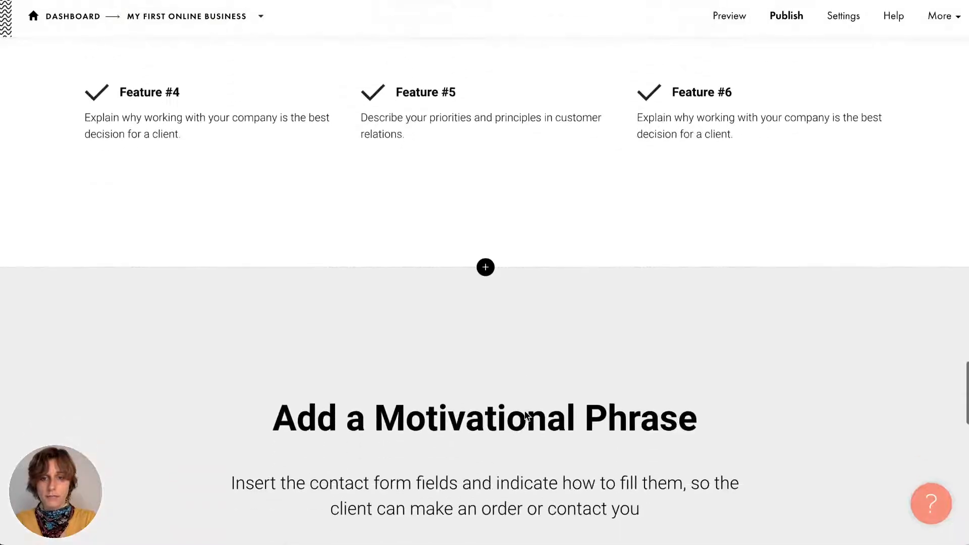
scroll(525, 410, up, 20)
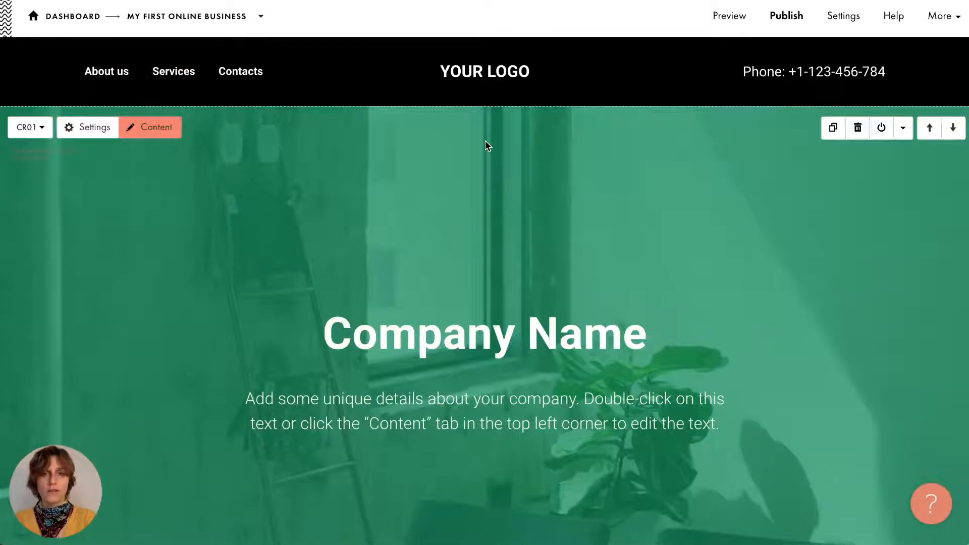
- Open the Block Library at the insertion point between the "about" anchor link and the About Our Company block
scroll(419, 115, down, 5)
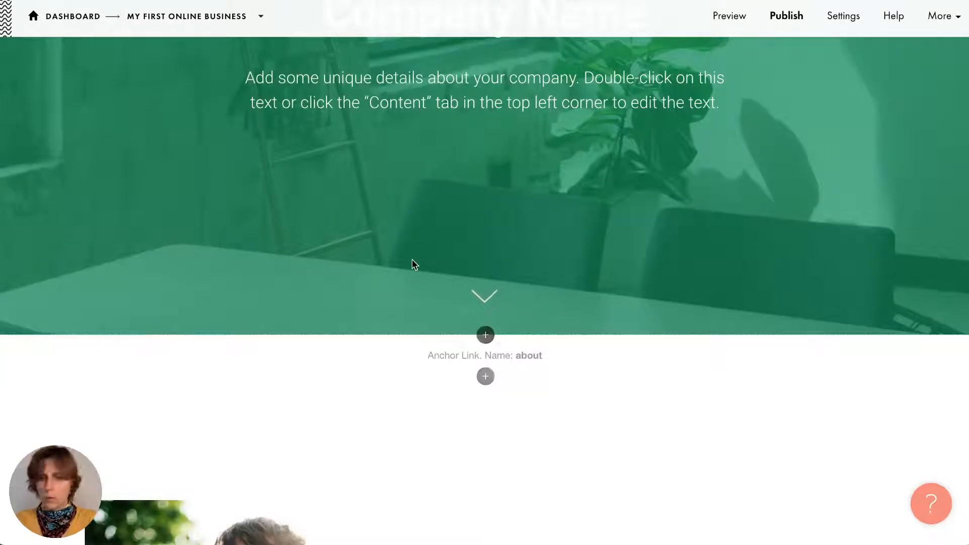
scroll(392, 342, down, 1)
scroll(393, 343, down, 5)
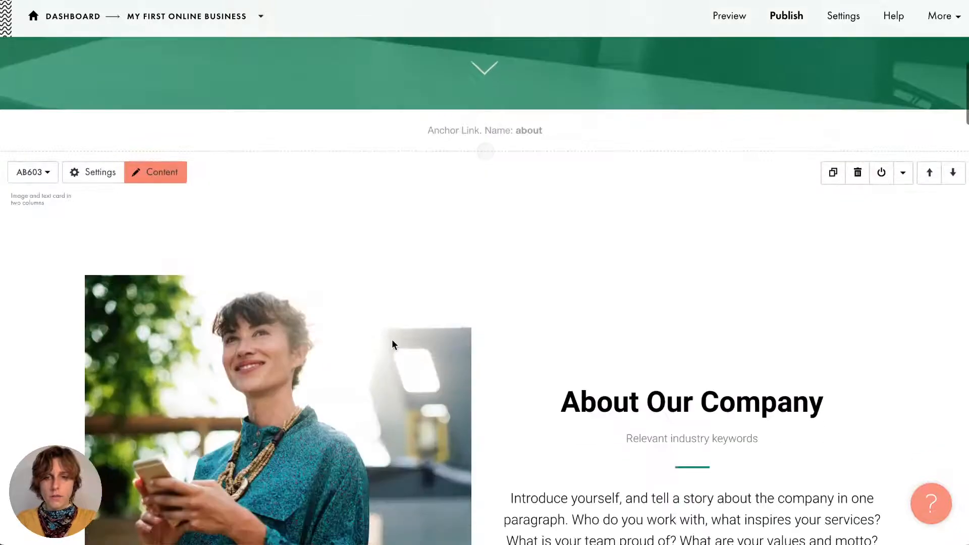
click(485, 152)
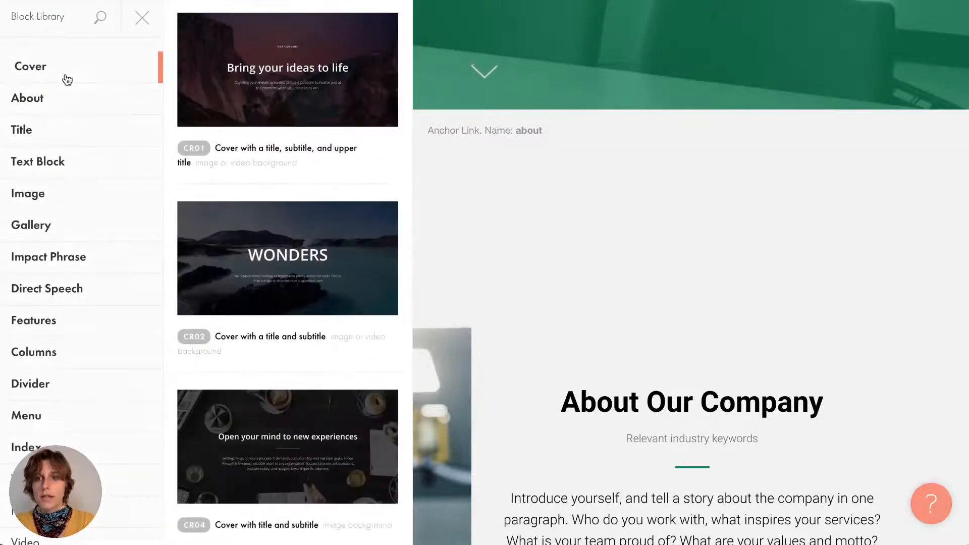
- Look through the Block Library categories from Cover down to Direct Speech, including the Text Block and Impact Phrase layouts
mouse_move(68, 124)
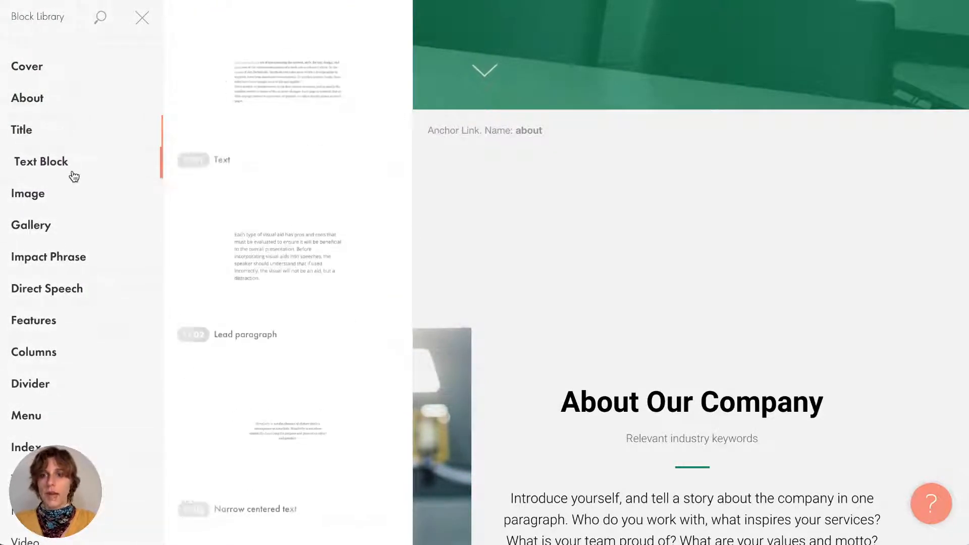
mouse_move(81, 262)
scroll(259, 260, down, 15)
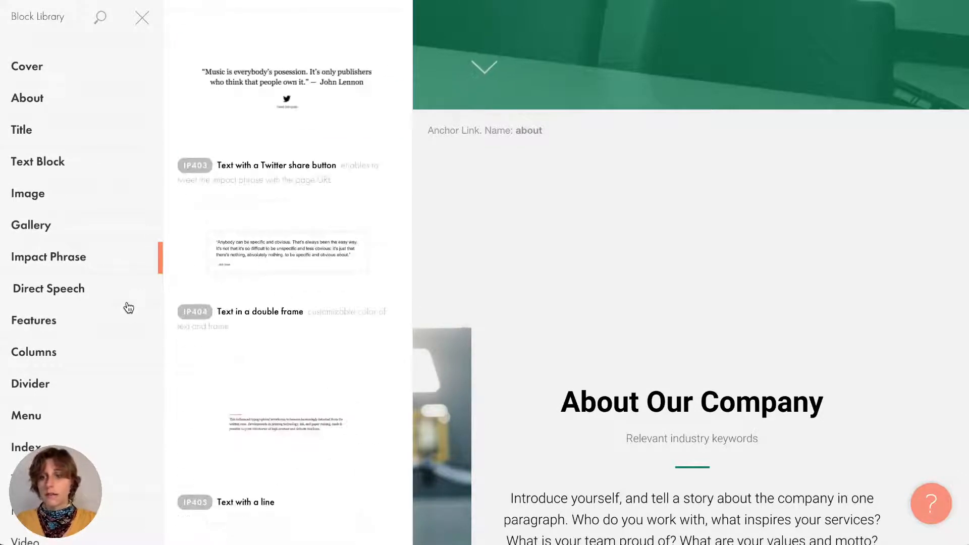
mouse_move(128, 307)
scroll(287, 307, down, 15)
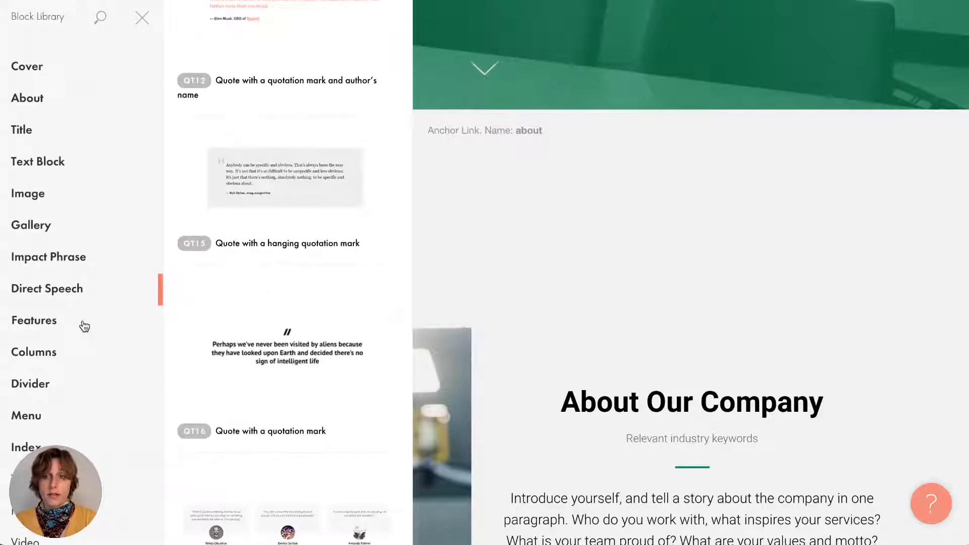
scroll(82, 324, down, 10)
- Look through the Pricing Plans blocks, comparing the plan card layouts with the price tables
mouse_move(61, 331)
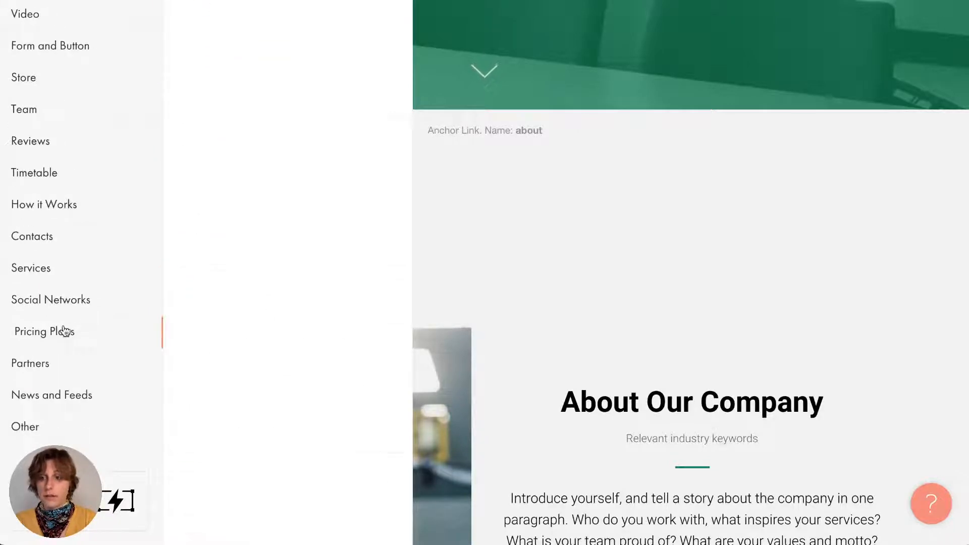
scroll(256, 318, down, 15)
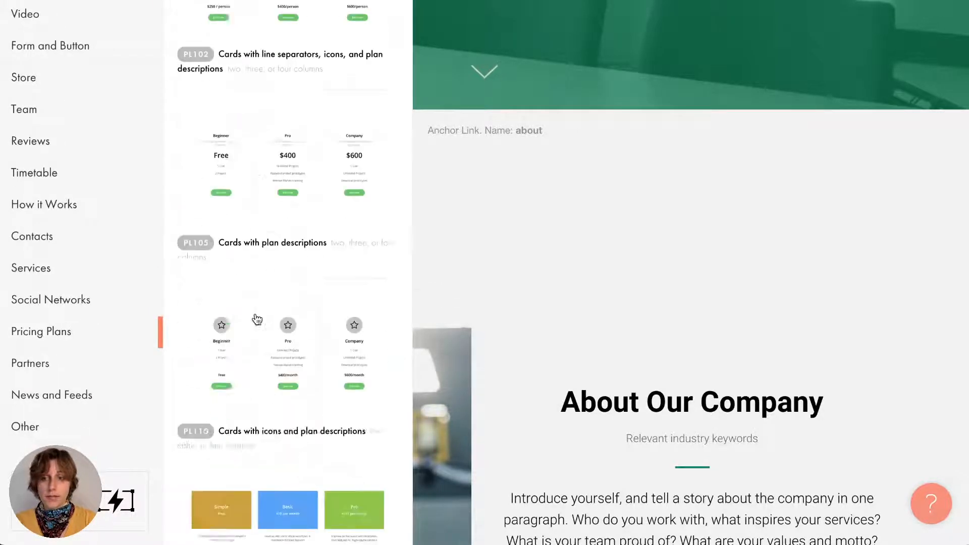
scroll(257, 318, down, 15)
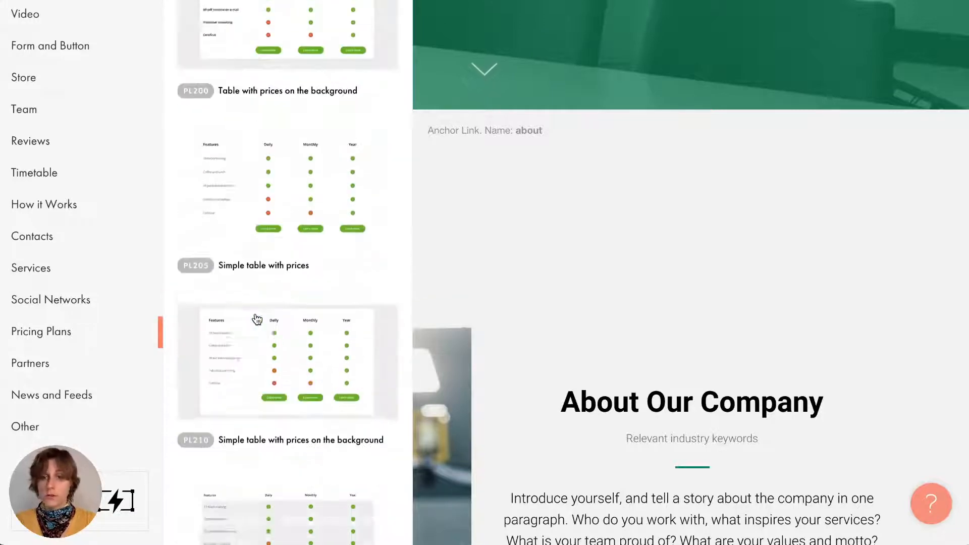
scroll(269, 188, up, 15)
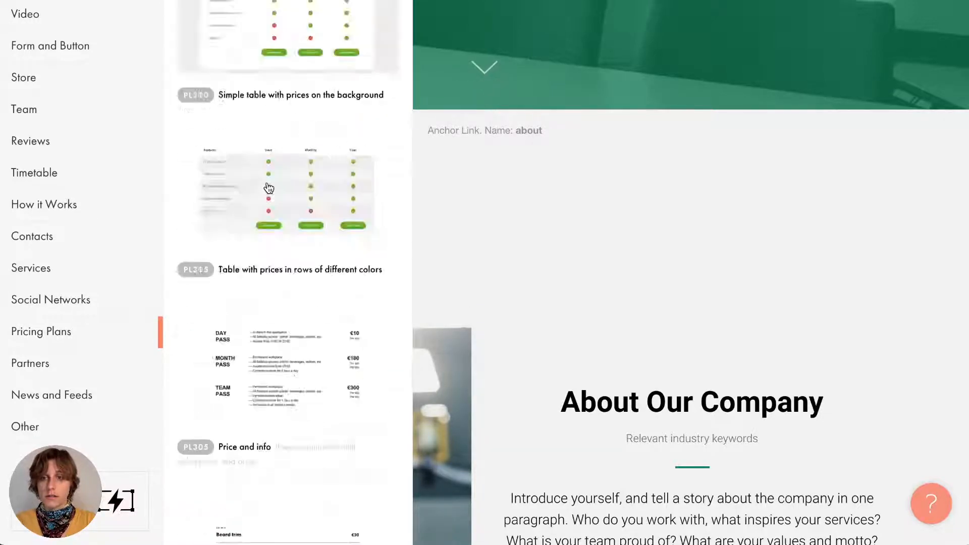
scroll(268, 188, up, 1)
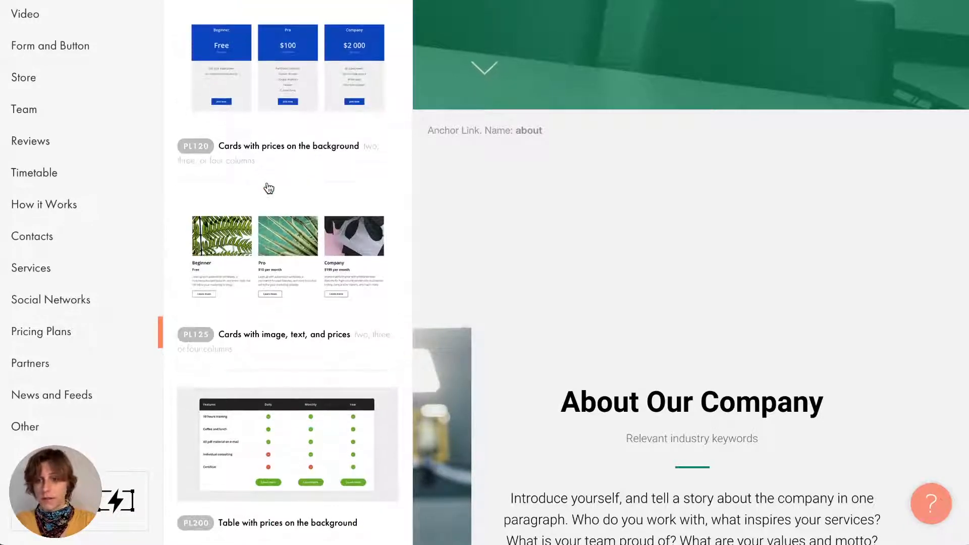
scroll(97, 329, up, 5)
scroll(97, 328, down, 5)
- Look through the blocks in the Social Networks and Reviews categories of the Block Library
click(92, 331)
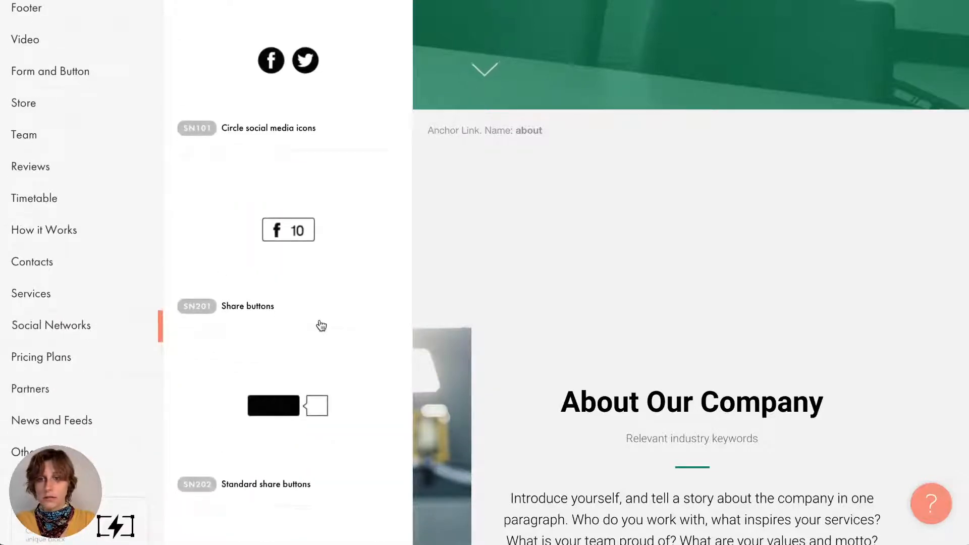
scroll(321, 325, down, 20)
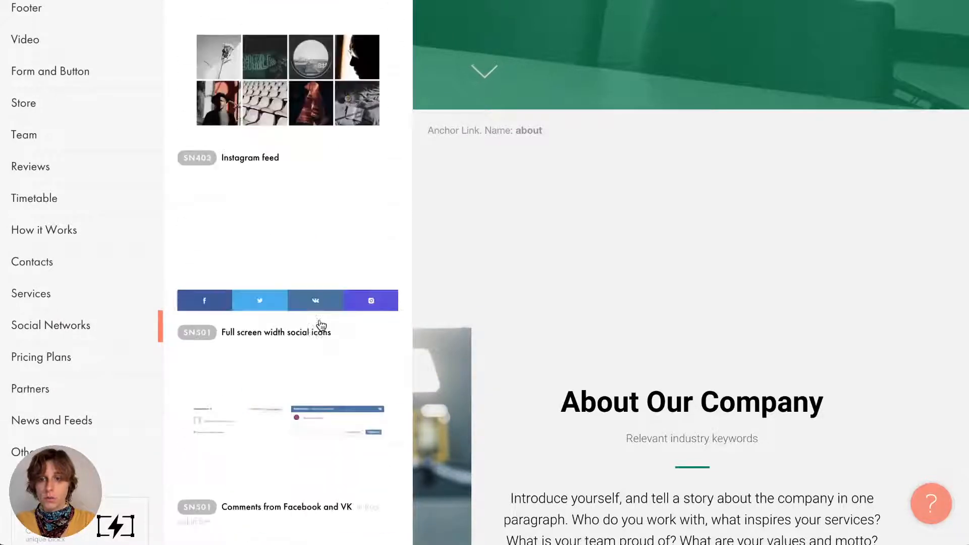
scroll(48, 238, up, 2)
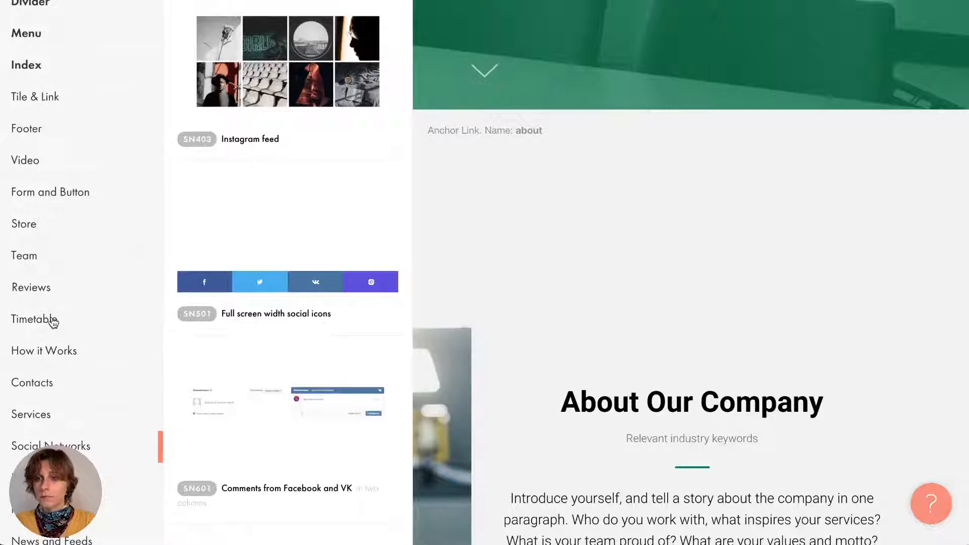
click(59, 287)
scroll(311, 294, down, 20)
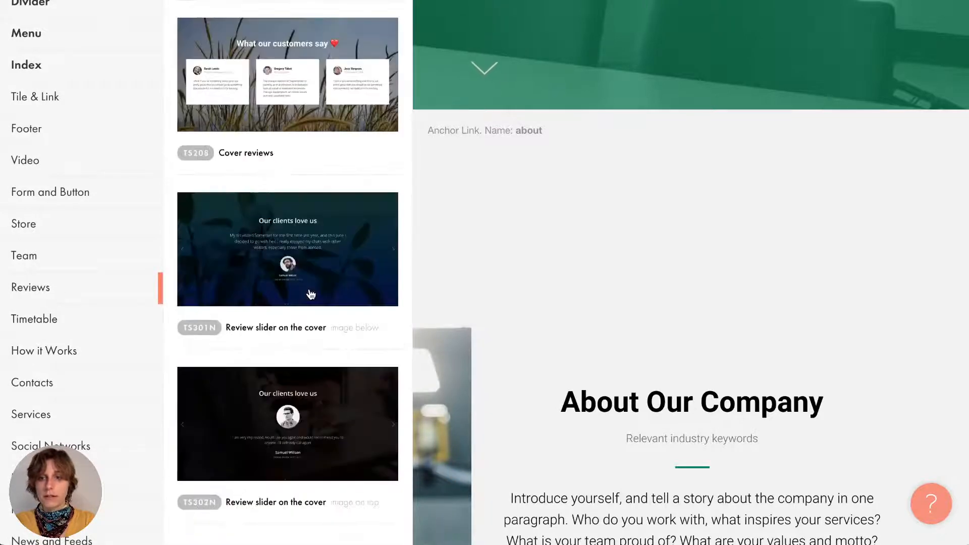
scroll(311, 295, up, 8)
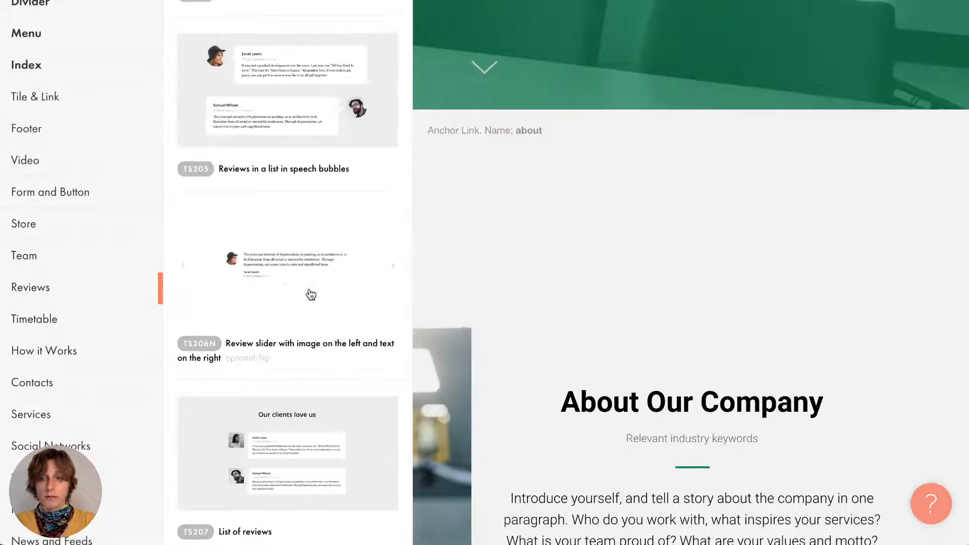
- Examine the Store blocks, from the shopping cart and payment options to the product card layouts
click(125, 222)
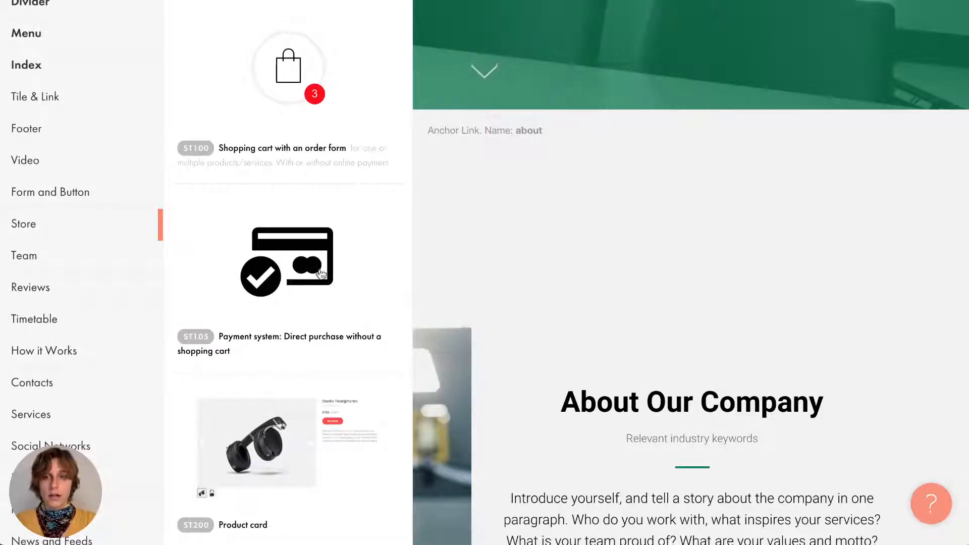
scroll(310, 307, down, 6)
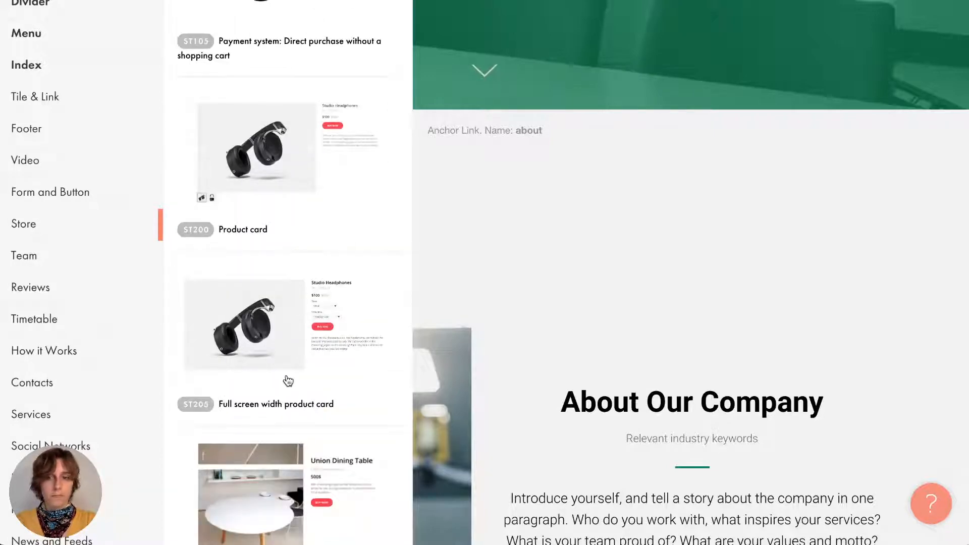
scroll(287, 381, down, 6)
scroll(343, 307, down, 8)
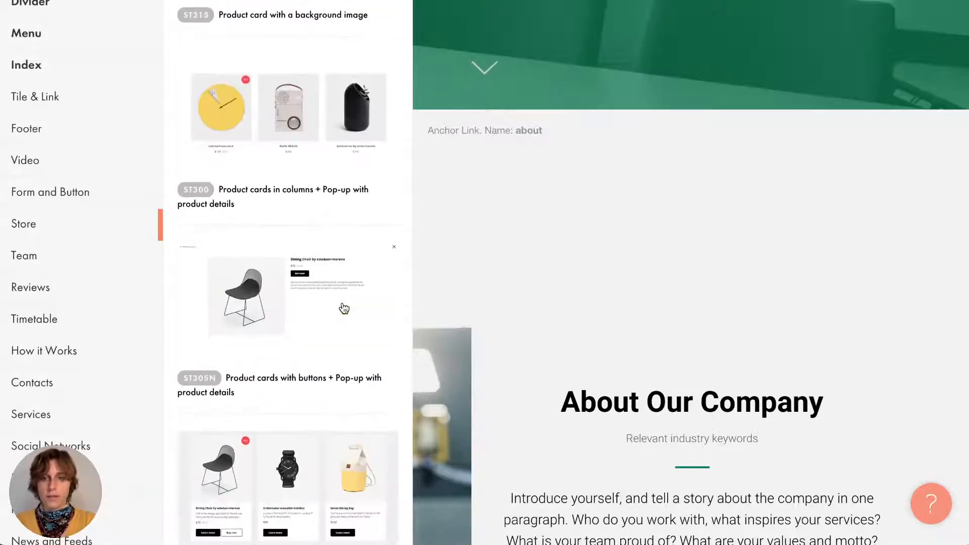
scroll(283, 303, down, 9)
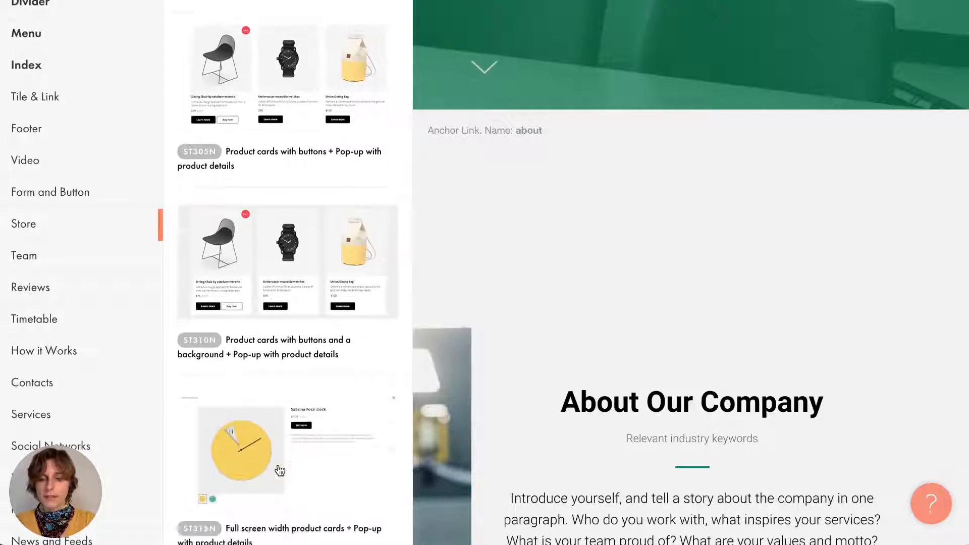
scroll(277, 285, down, 4)
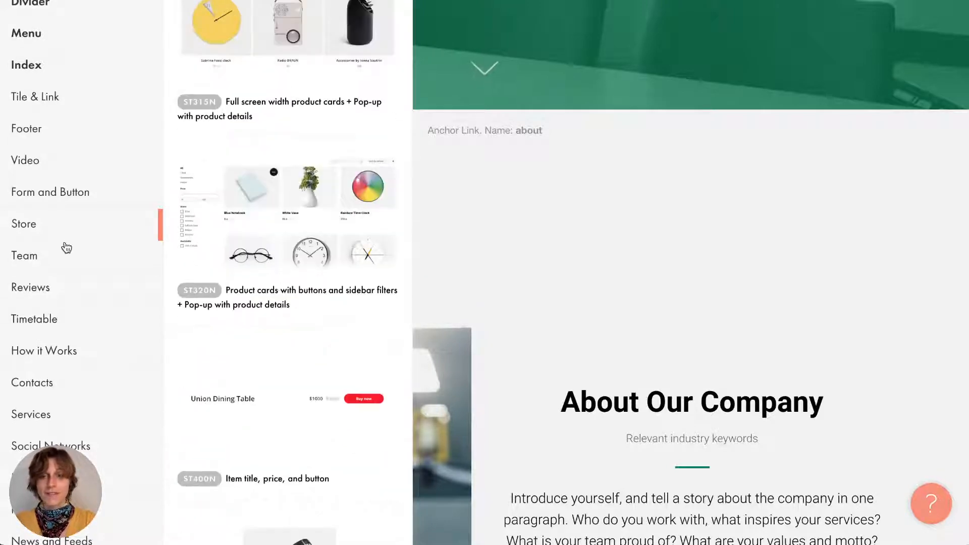
- Add the GL09 Before/after image slider block from the Gallery category below the "about" anchor link
scroll(64, 247, up, 8)
click(65, 217)
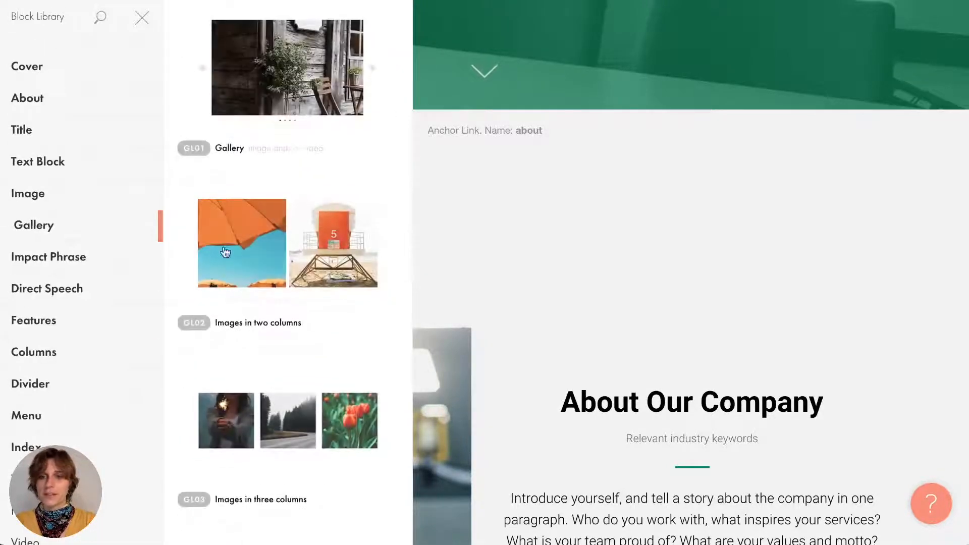
scroll(225, 196, down, 20)
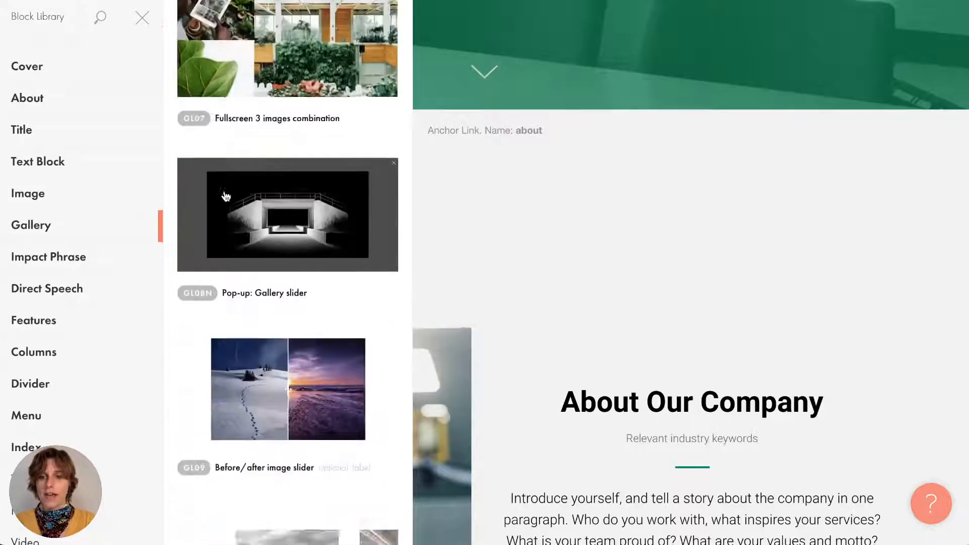
scroll(226, 195, up, 1)
scroll(226, 196, up, 1)
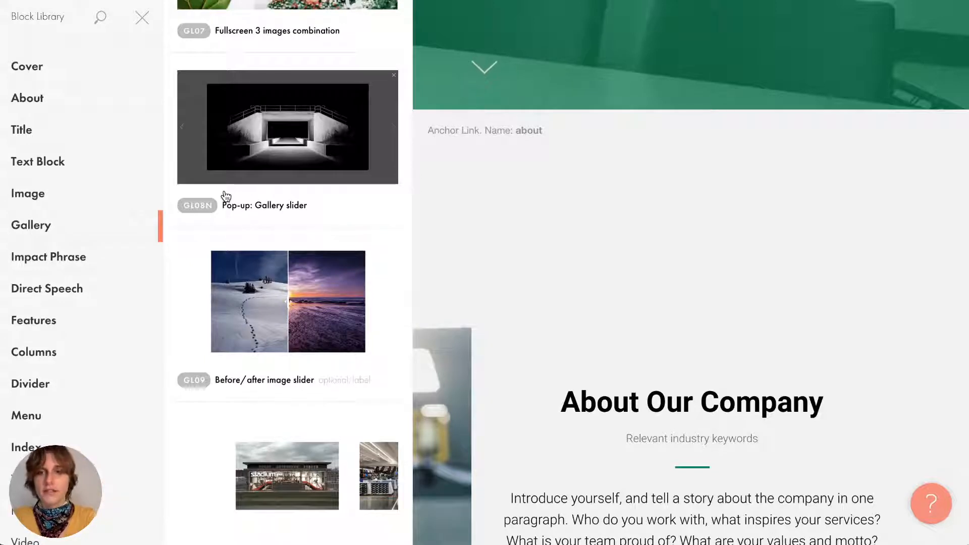
scroll(225, 196, down, 1)
scroll(226, 196, down, 1)
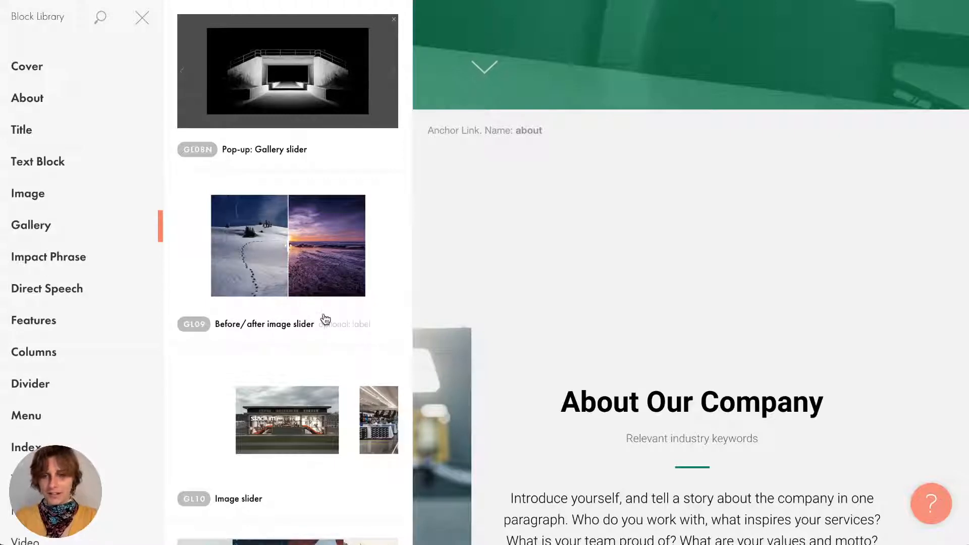
click(364, 283)
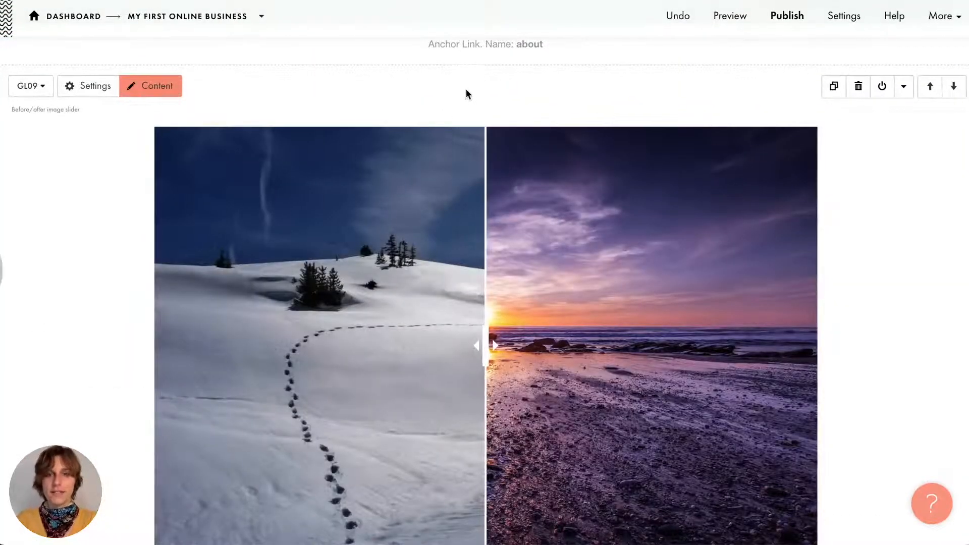
- Move the before/after divider to uncover more of the snow image, and delete the image slider block from the page
mouse_move(487, 66)
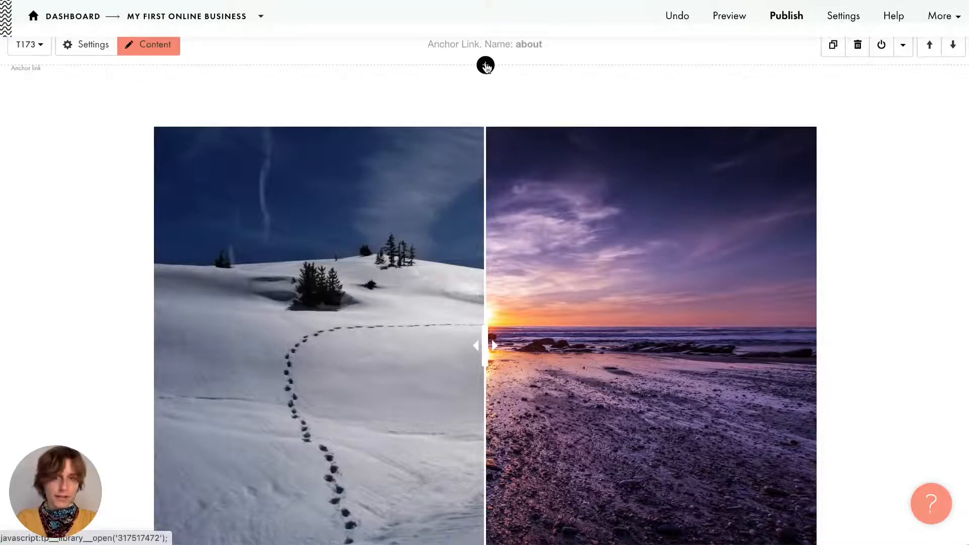
scroll(482, 162, down, 2)
scroll(482, 162, up, 1)
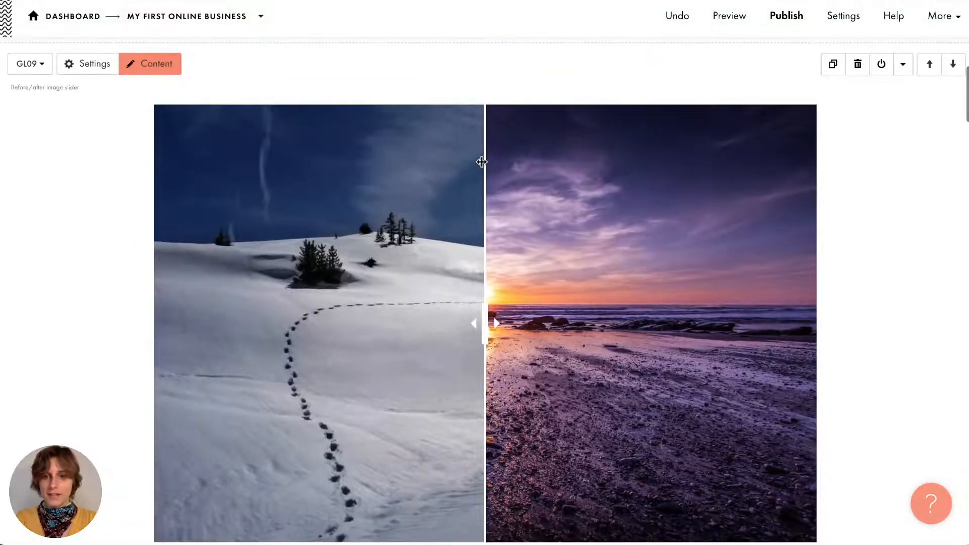
scroll(482, 162, down, 1)
scroll(482, 162, up, 1)
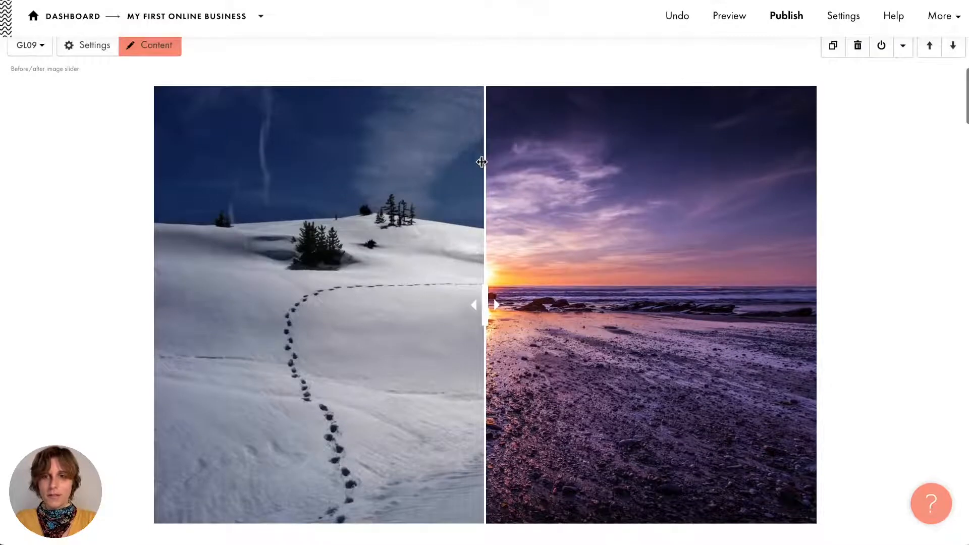
drag(482, 162, 638, 453)
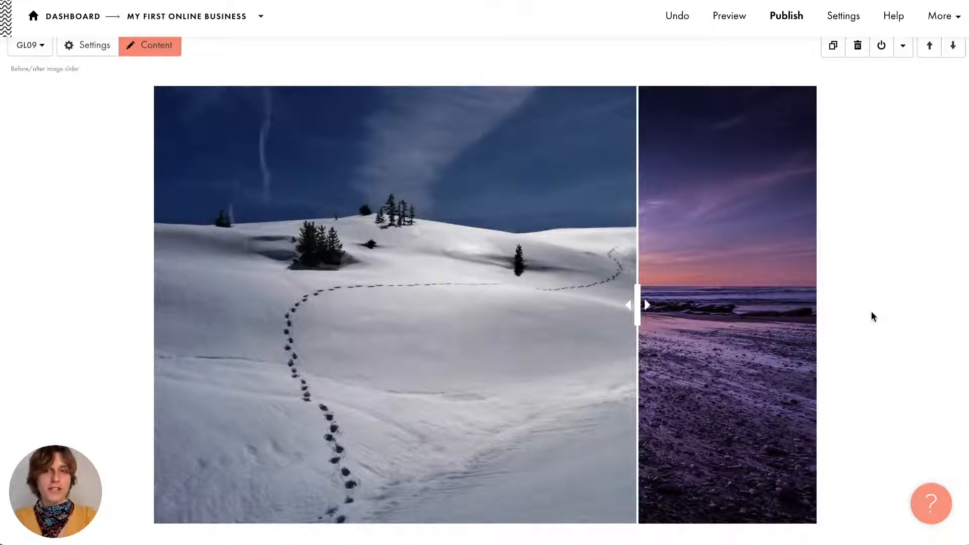
scroll(873, 316, up, 1)
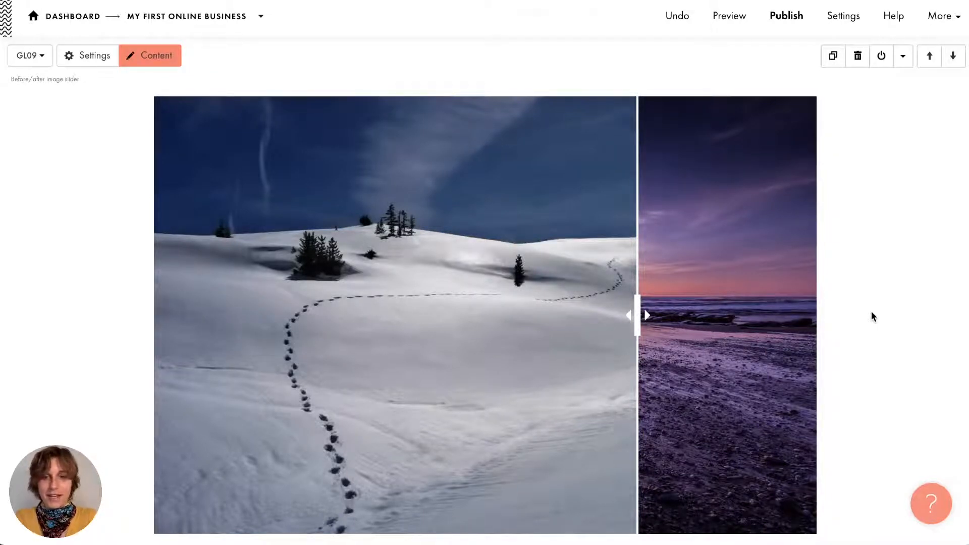
scroll(871, 312, up, 3)
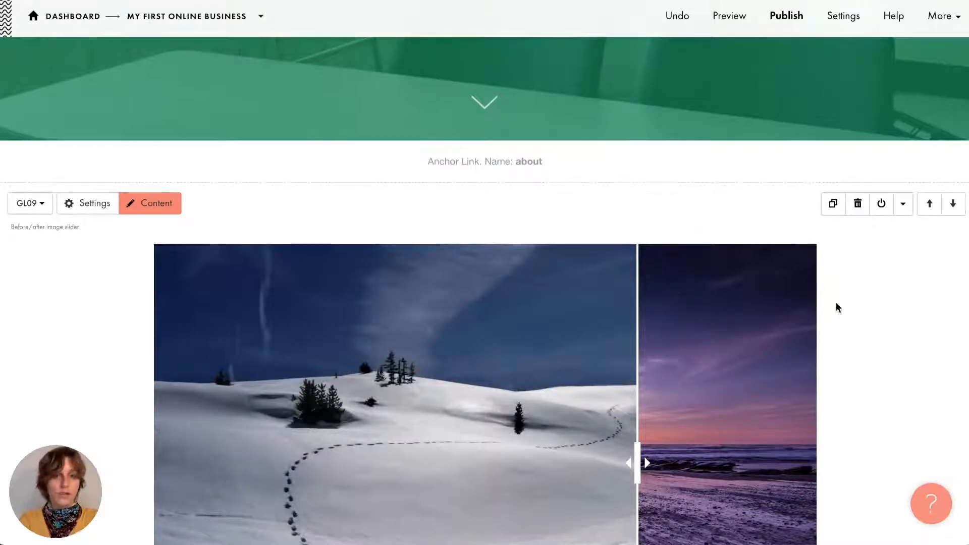
click(858, 204)
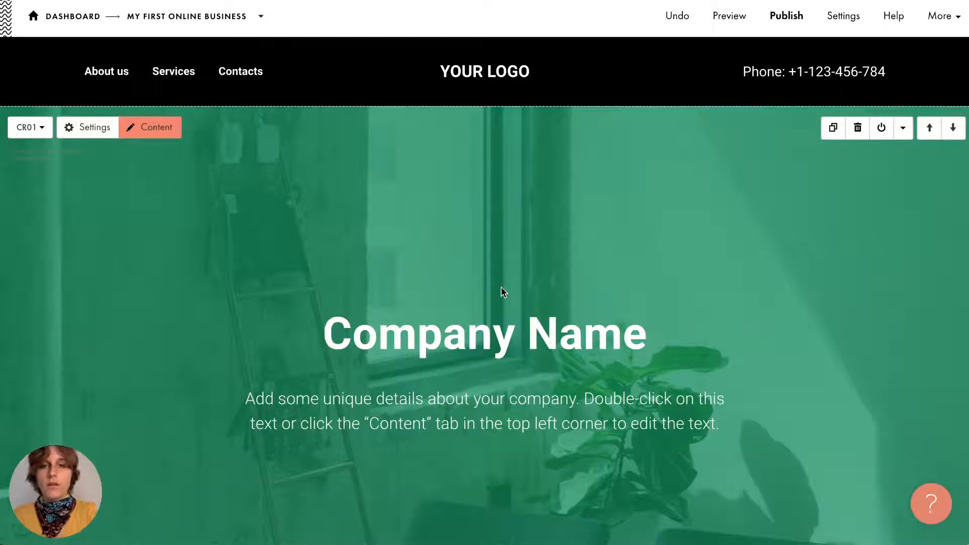
- Examine the Company Name cover block from the menu above it down to the "about" anchor link
scroll(301, 292, down, 1)
scroll(299, 287, down, 2)
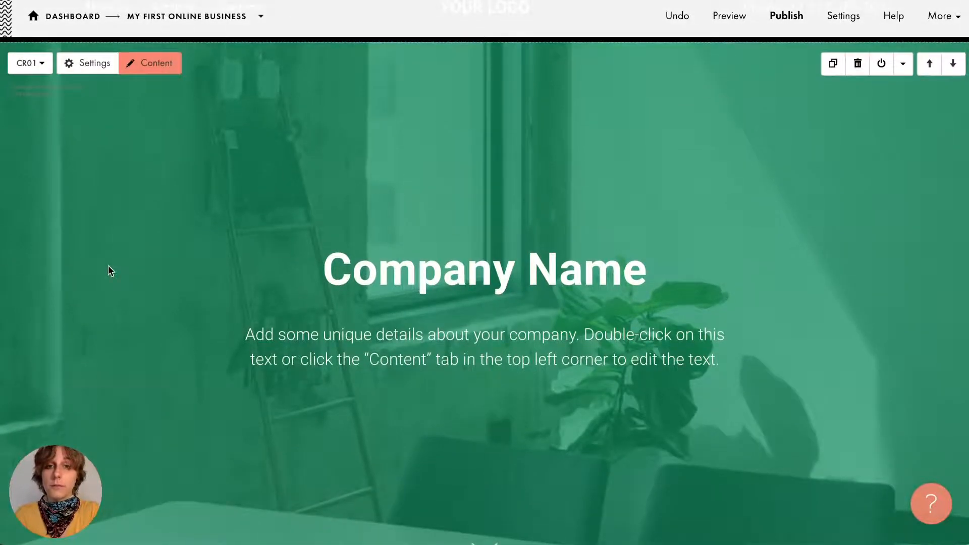
scroll(111, 271, down, 1)
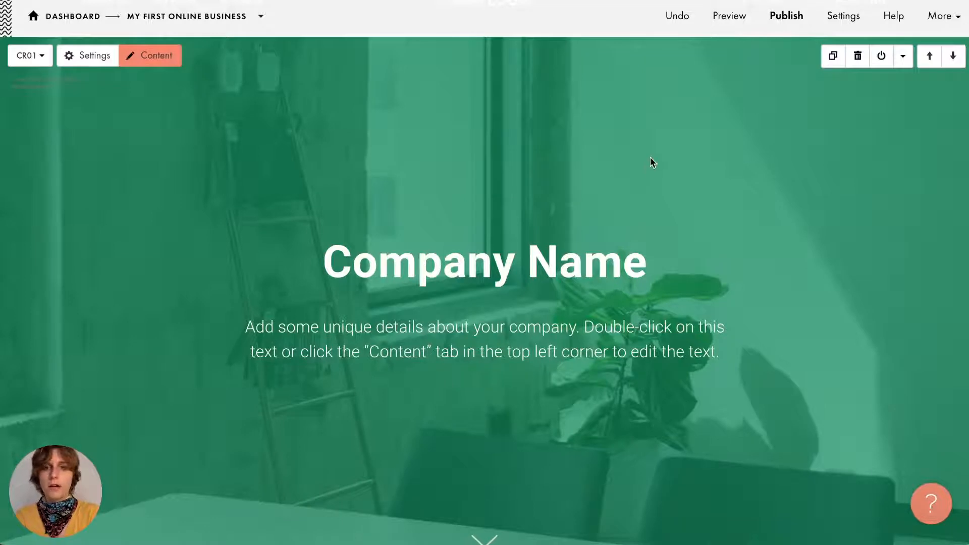
scroll(651, 161, down, 3)
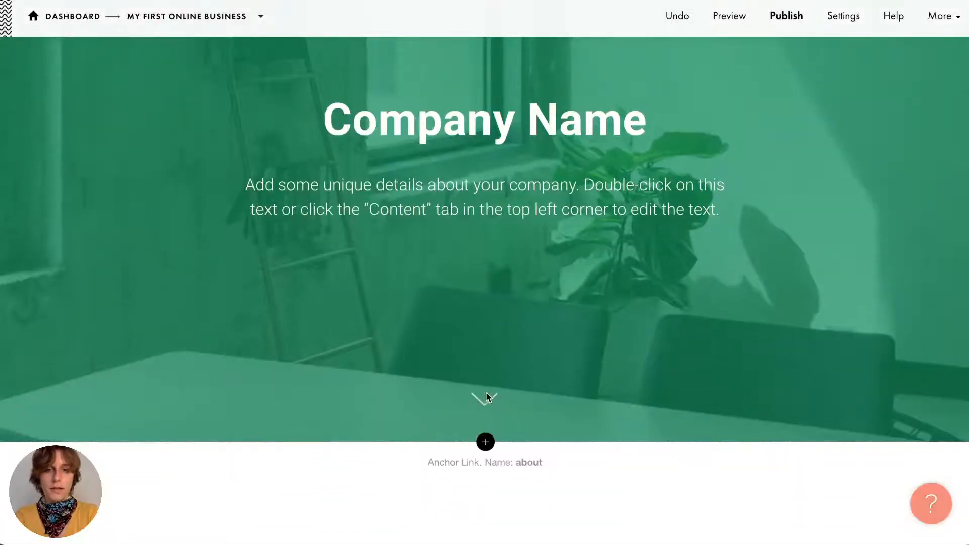
scroll(585, 384, up, 3)
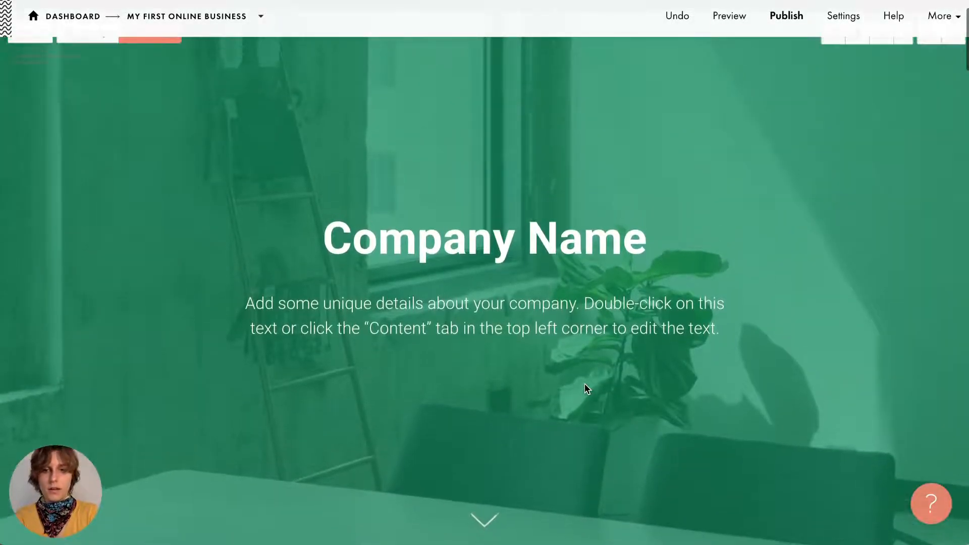
scroll(584, 386, up, 2)
scroll(584, 386, down, 1)
scroll(584, 386, up, 2)
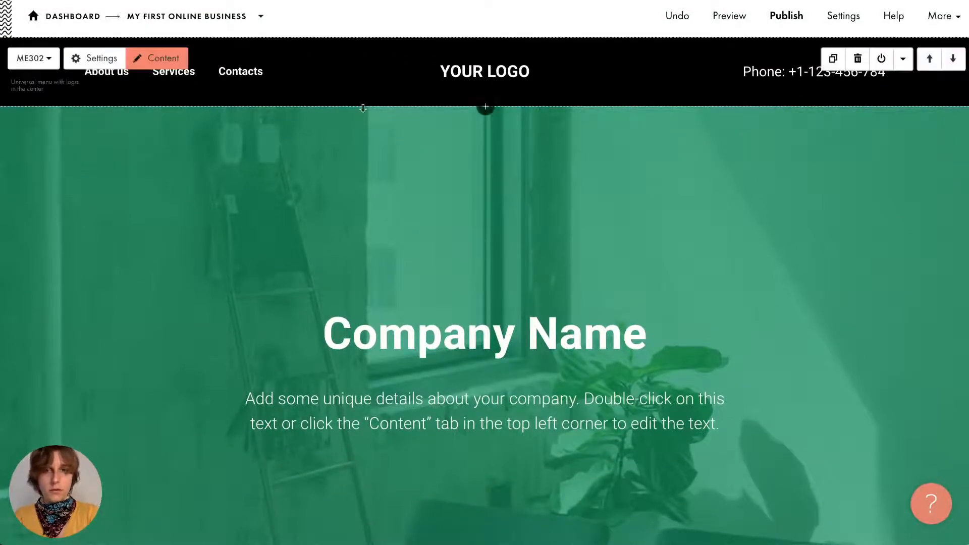
- Replace the "Company Name" title on the cover block with "My First Business"
scroll(396, 218, down, 1)
scroll(394, 214, down, 1)
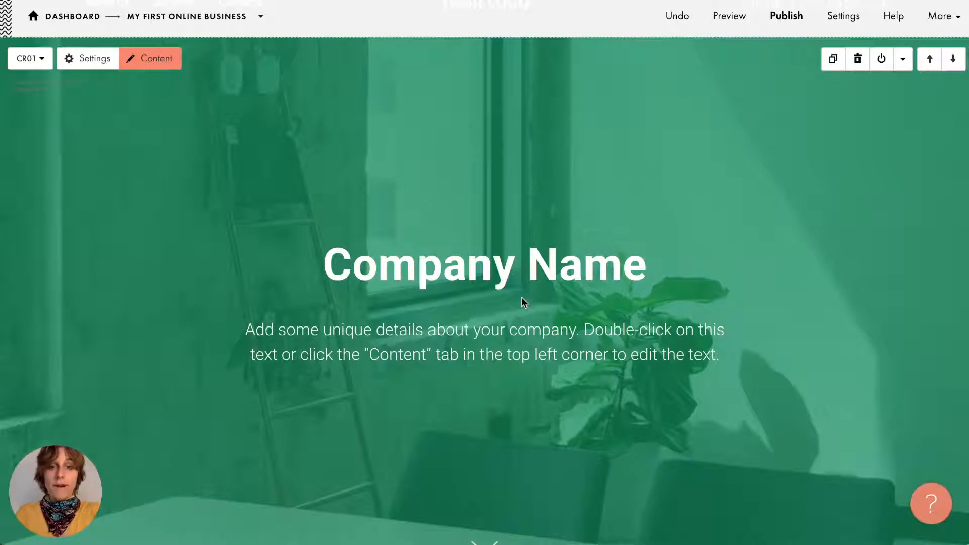
click(475, 271)
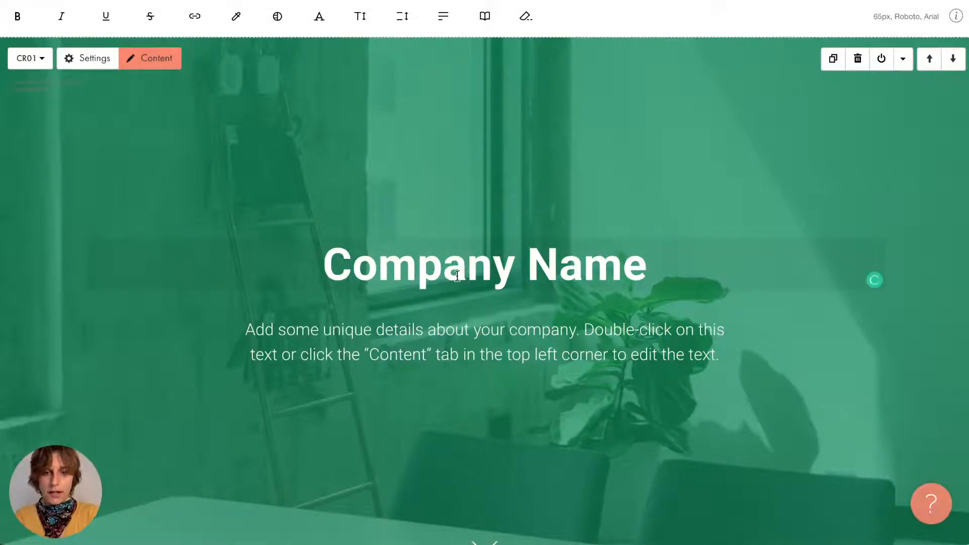
drag(353, 267, 288, 267)
text(M)
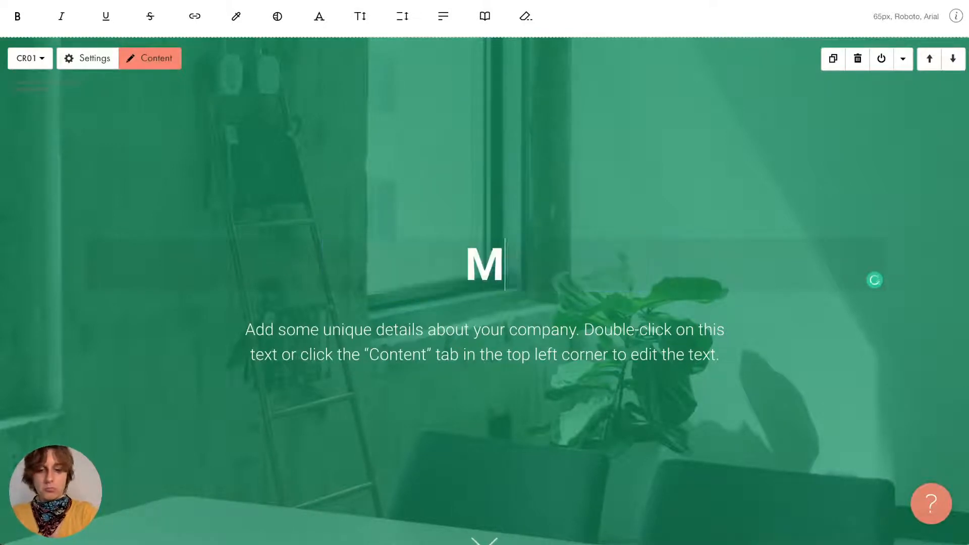
text(y First Bun)
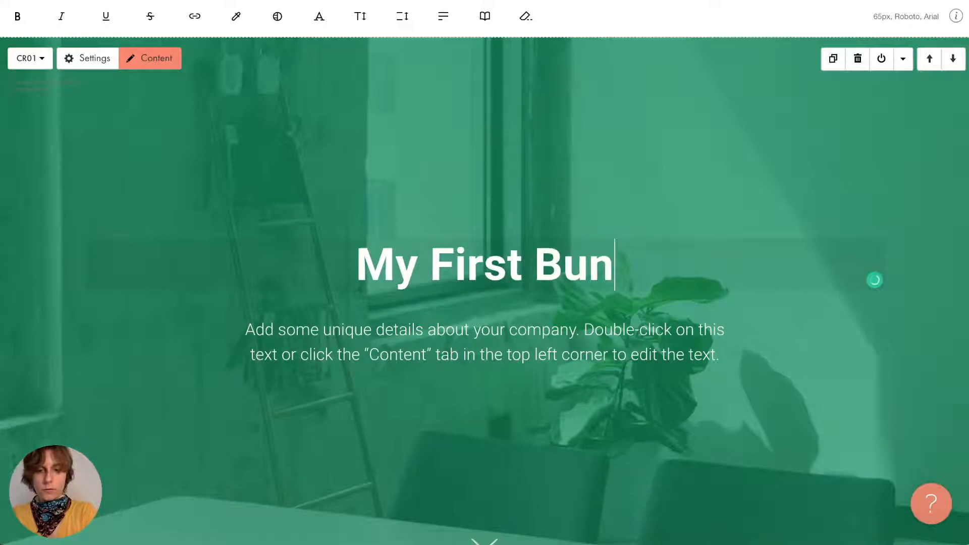
key(BackSpace)
text(siness)
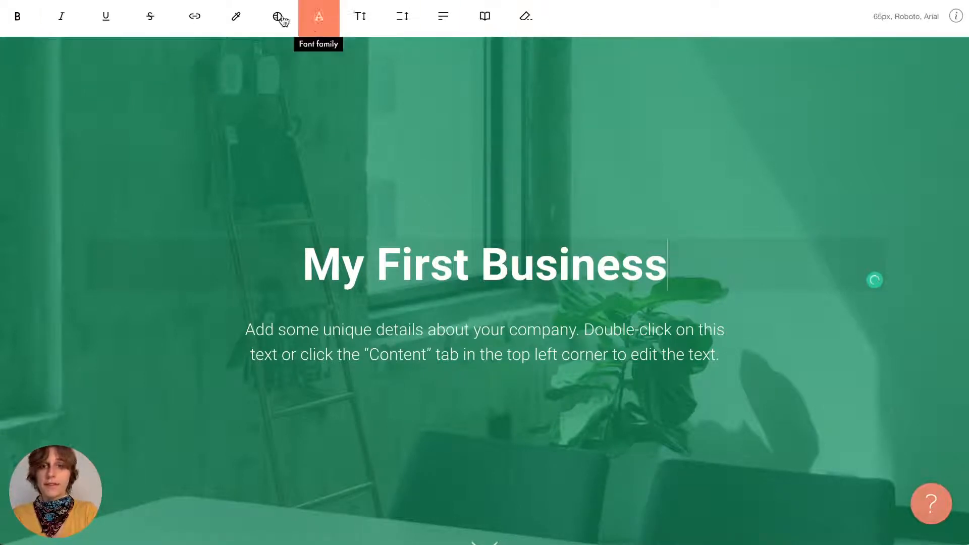
- Format the word "First" in the cover title as italic and underlined, and try strikethrough on it
click(57, 21)
double_click(399, 251)
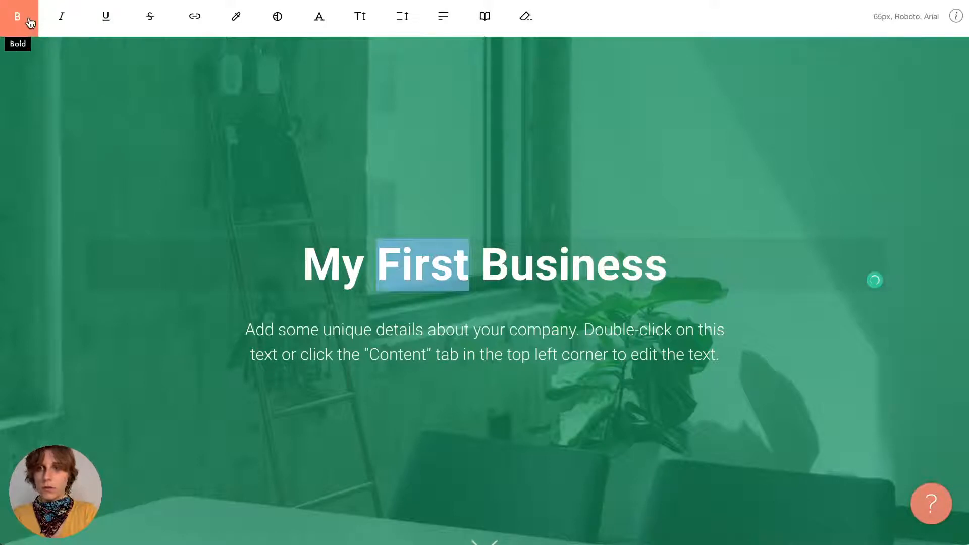
click(60, 18)
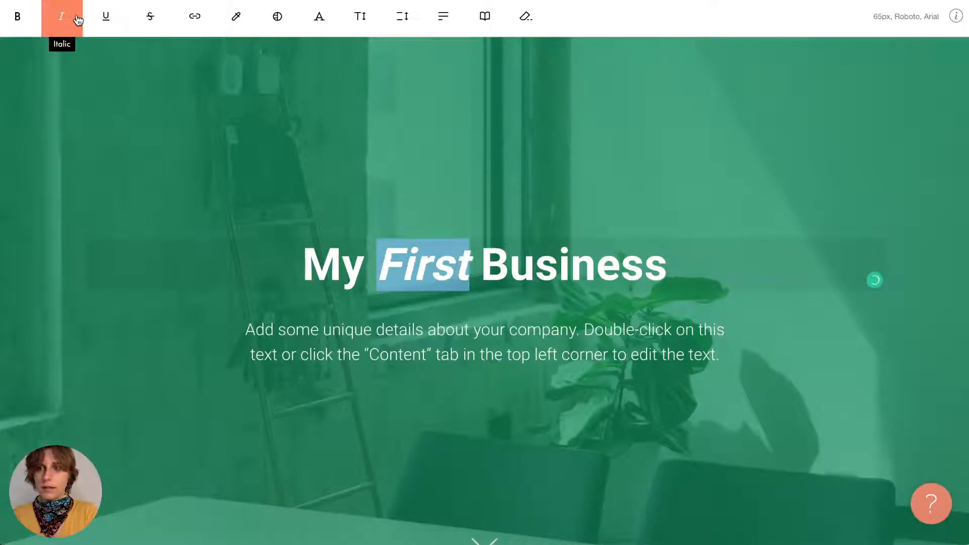
click(123, 16)
click(162, 14)
click(134, 14)
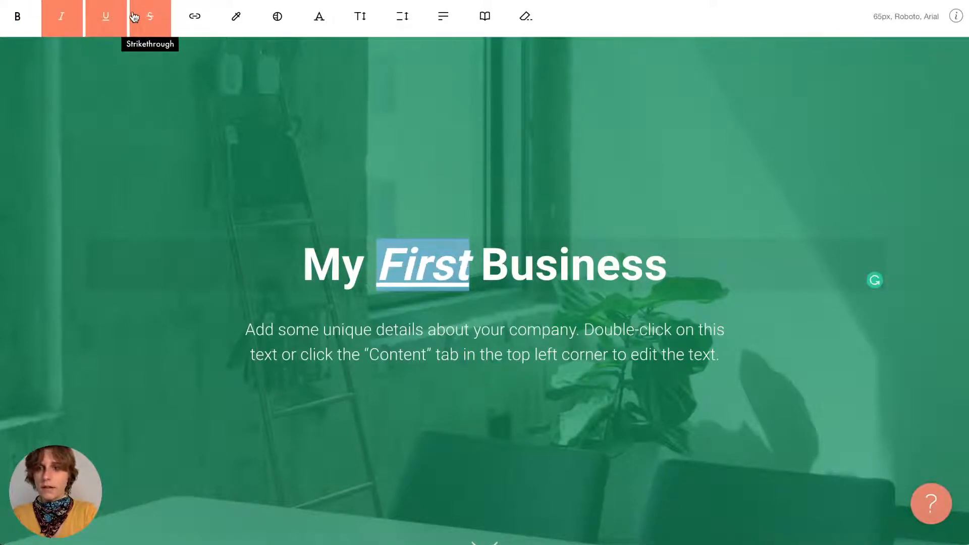
- Remove the underline and italic formatting from the word "First" in the cover title
click(119, 18)
click(83, 14)
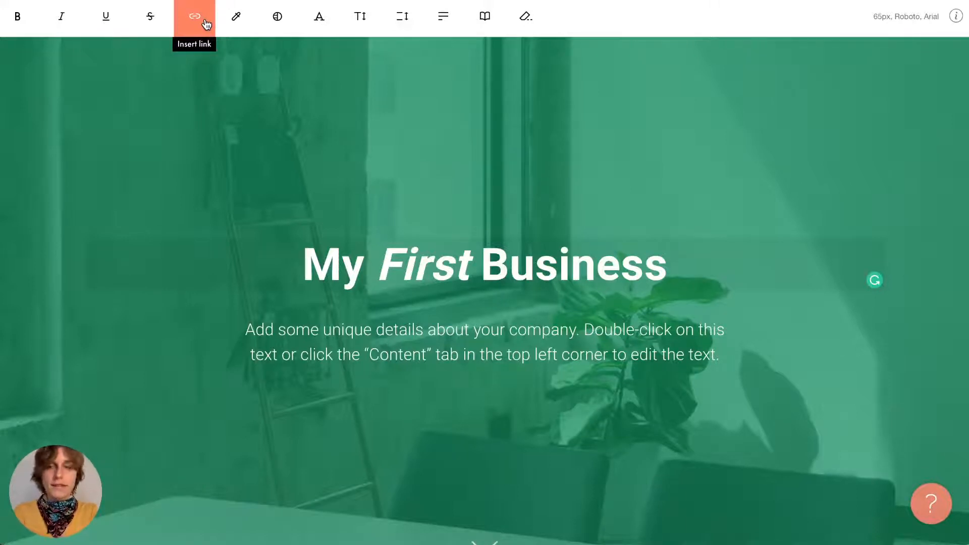
double_click(415, 281)
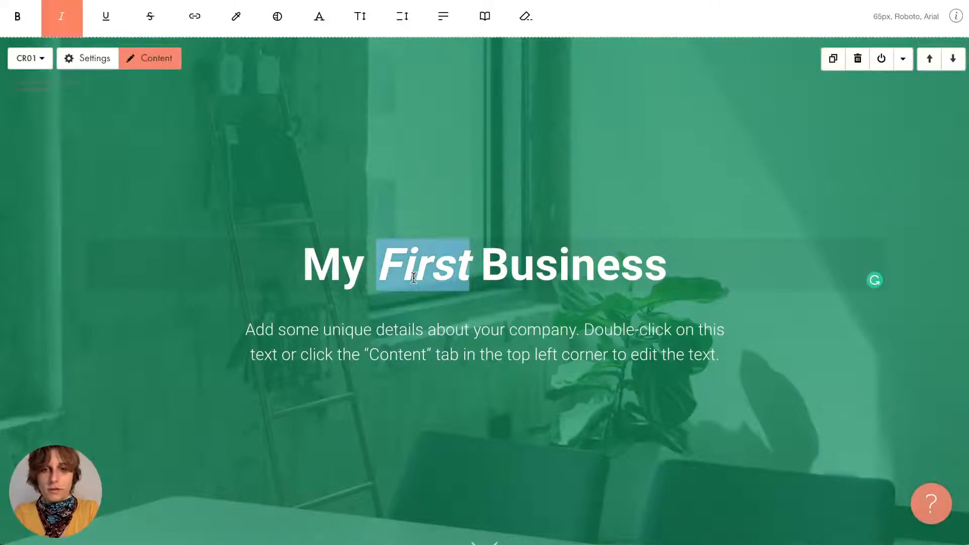
click(58, 19)
click(340, 268)
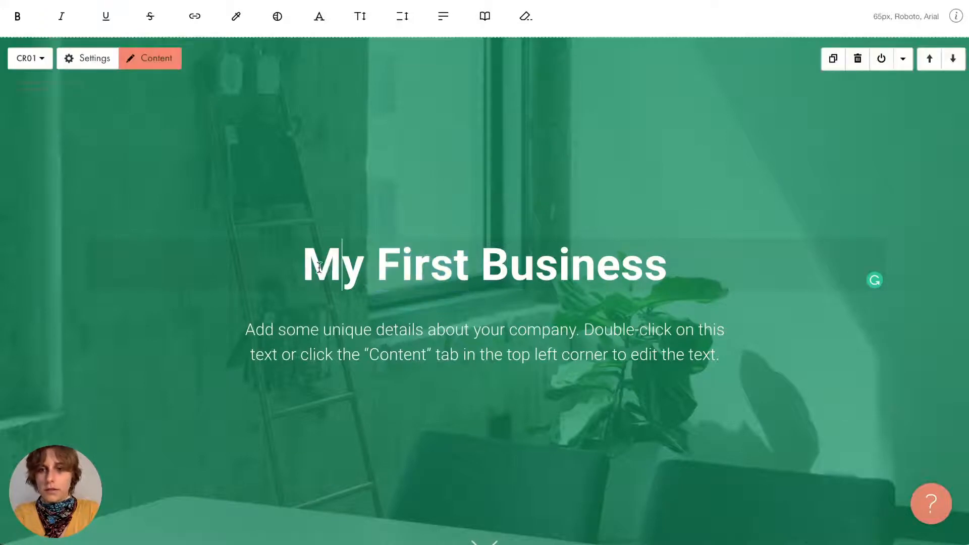
- Start a link on the whole "My First Business" title with google.com as its address
drag(304, 268, 892, 295)
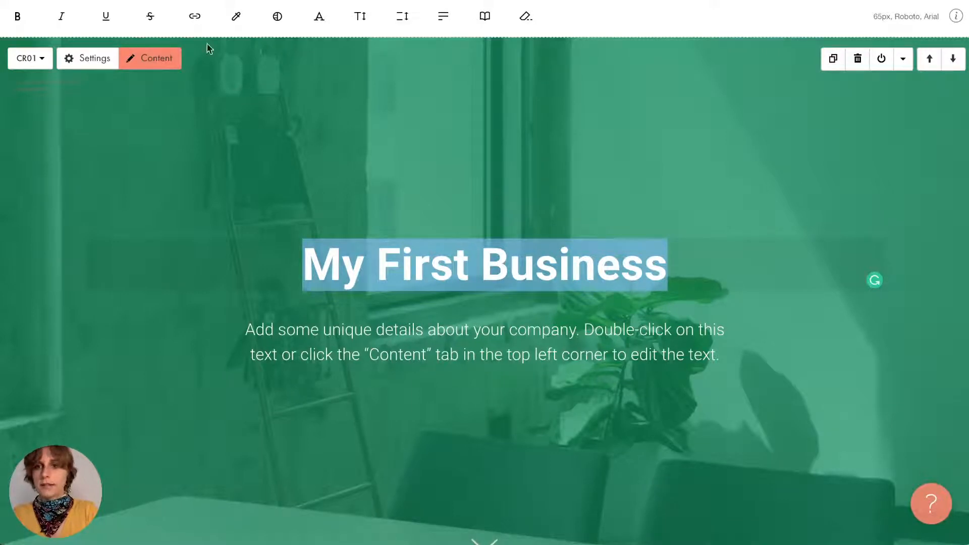
click(198, 19)
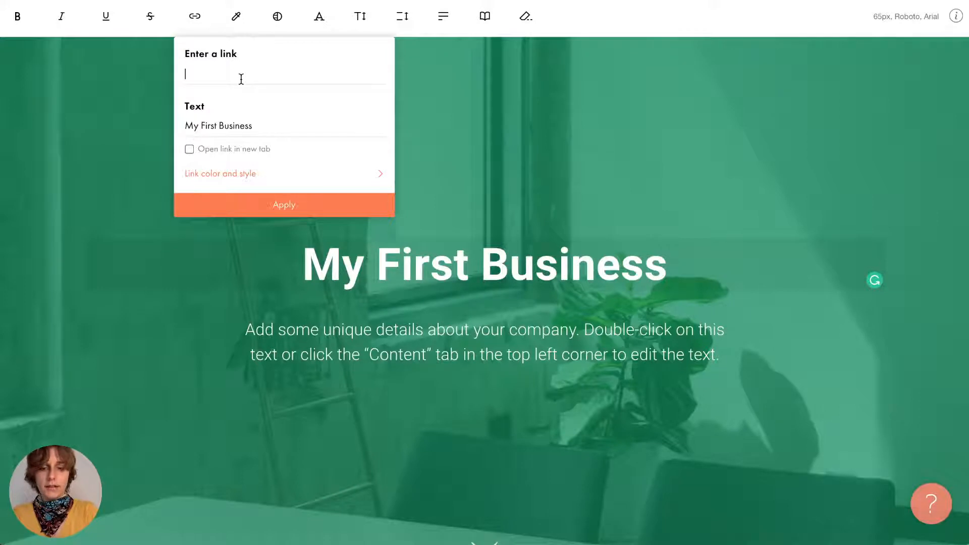
text(google.com)
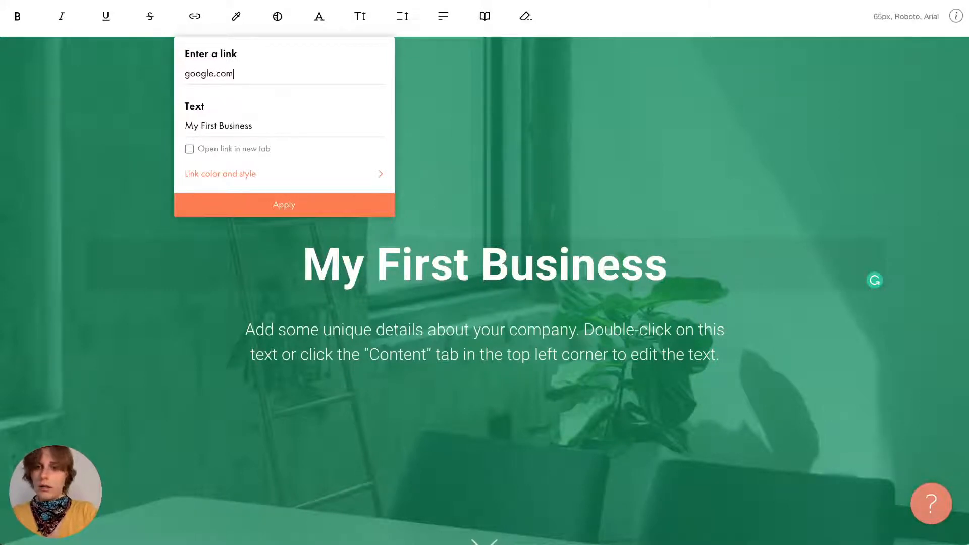
click(263, 127)
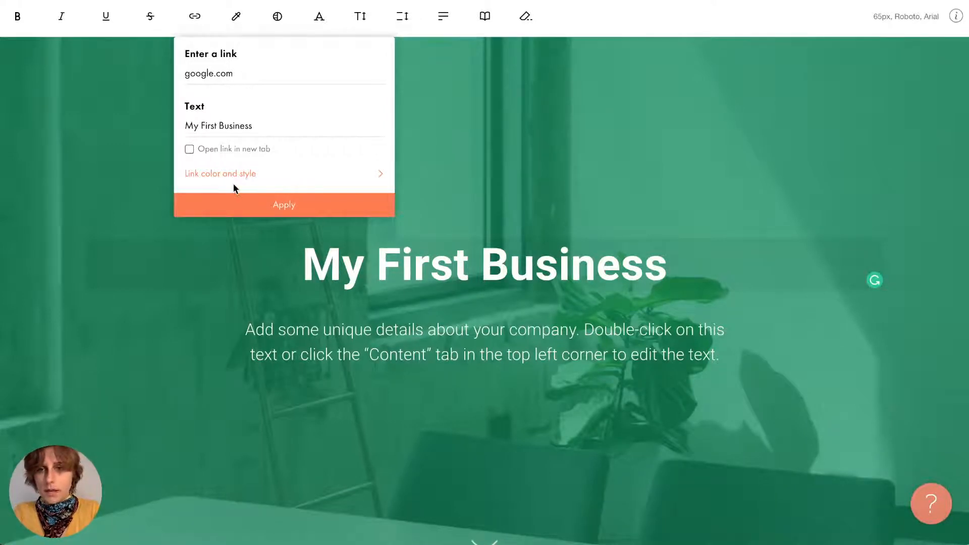
- Set the link's line color to #ffffff and its line size to 0px
click(267, 179)
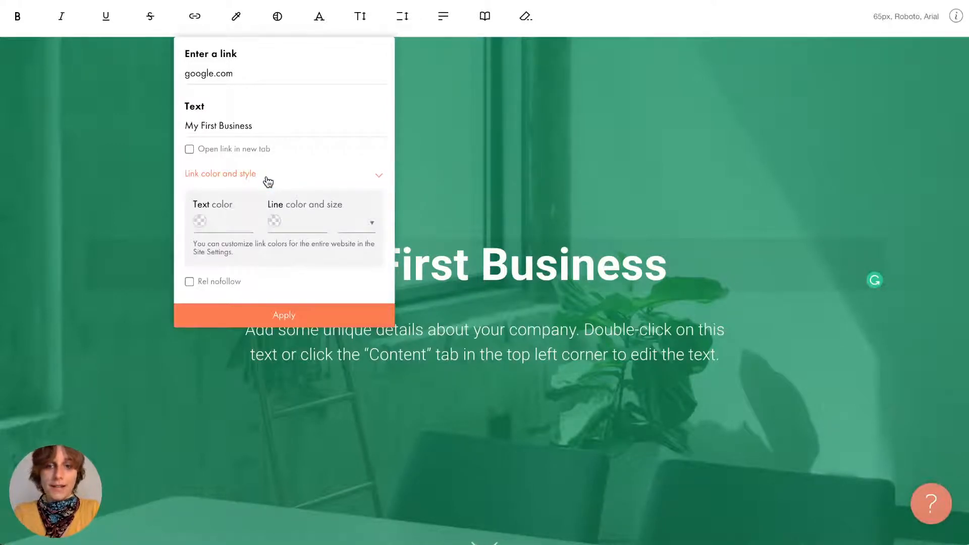
click(291, 217)
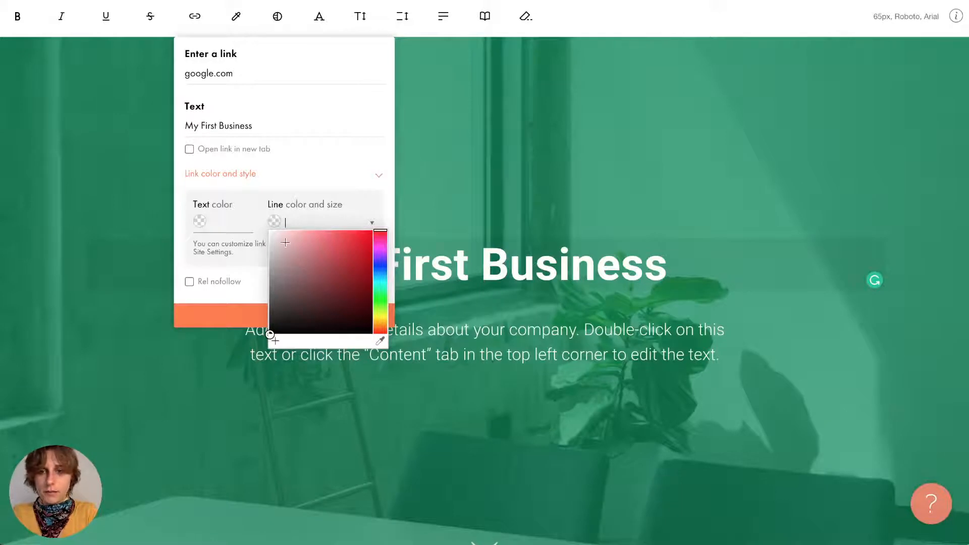
drag(284, 242, 239, 223)
click(318, 205)
click(356, 222)
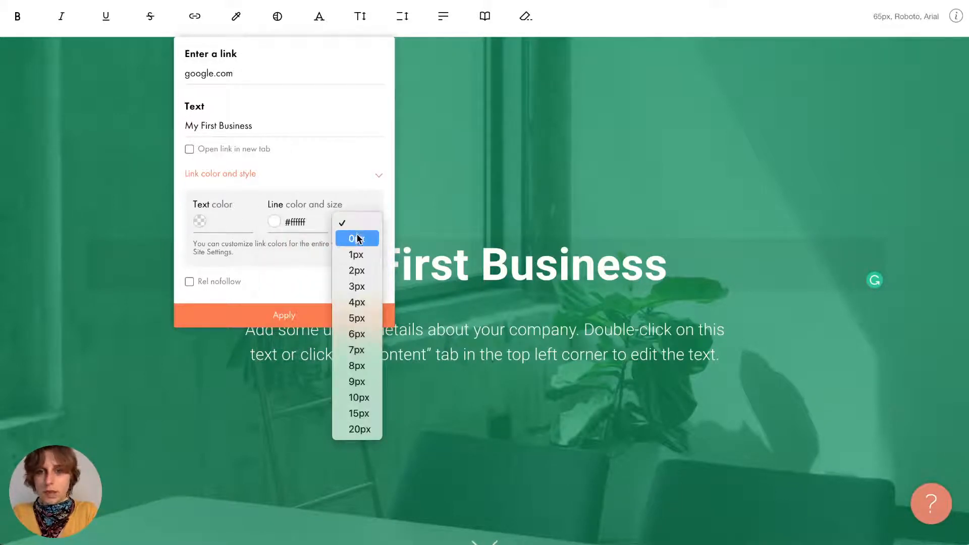
click(357, 237)
click(353, 221)
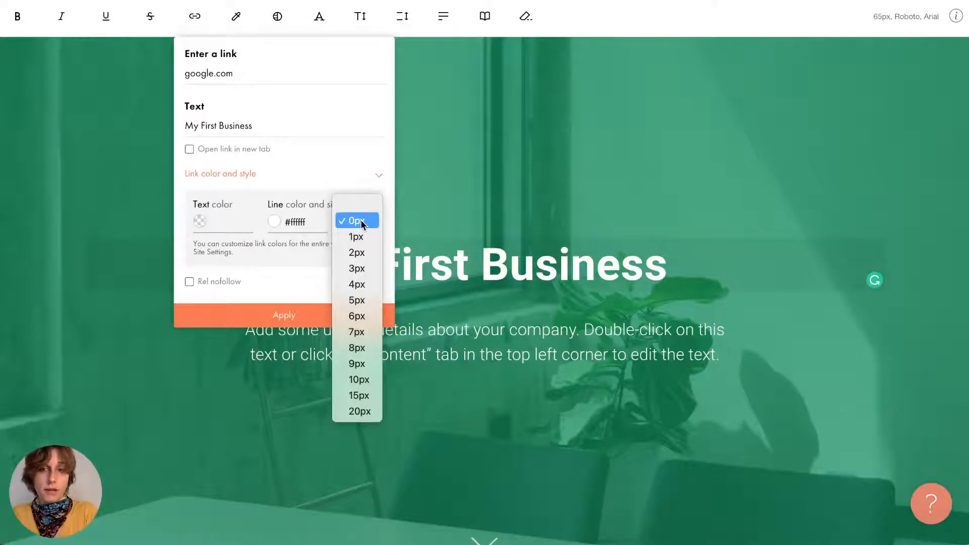
click(361, 222)
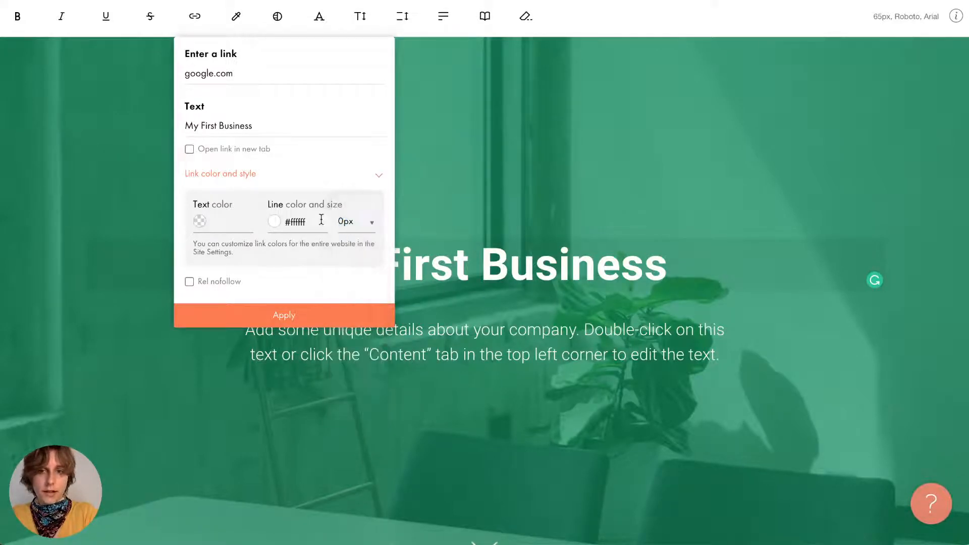
- Set the link's text color to #ffffff
click(220, 222)
click(225, 246)
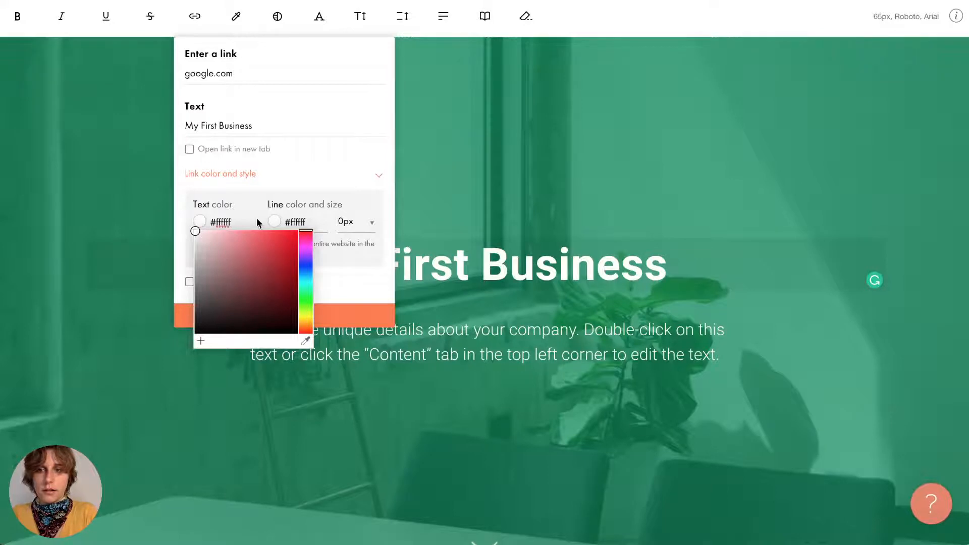
click(245, 205)
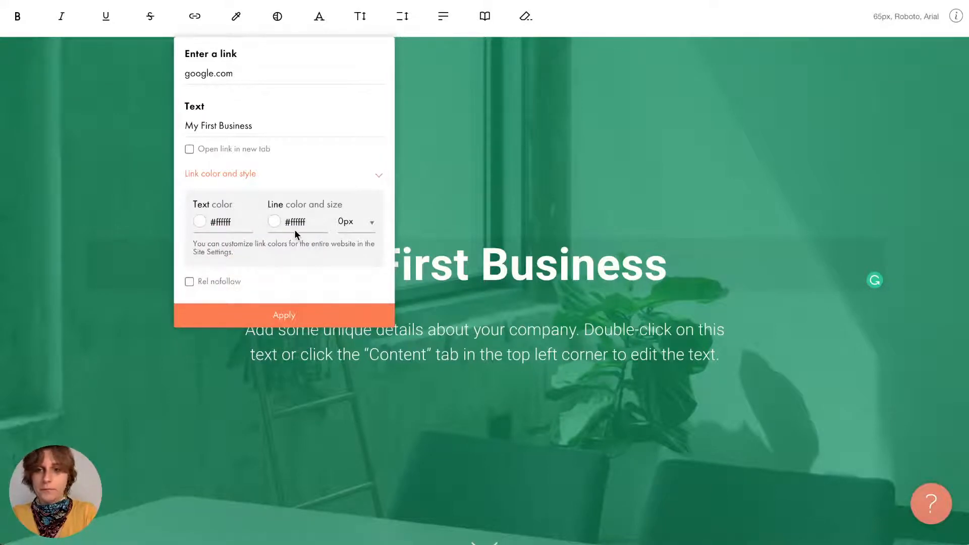
click(225, 226)
mouse_move(218, 234)
mouse_down()
mouse_move(174, 241)
mouse_move(170, 228)
mouse_up()
click(237, 197)
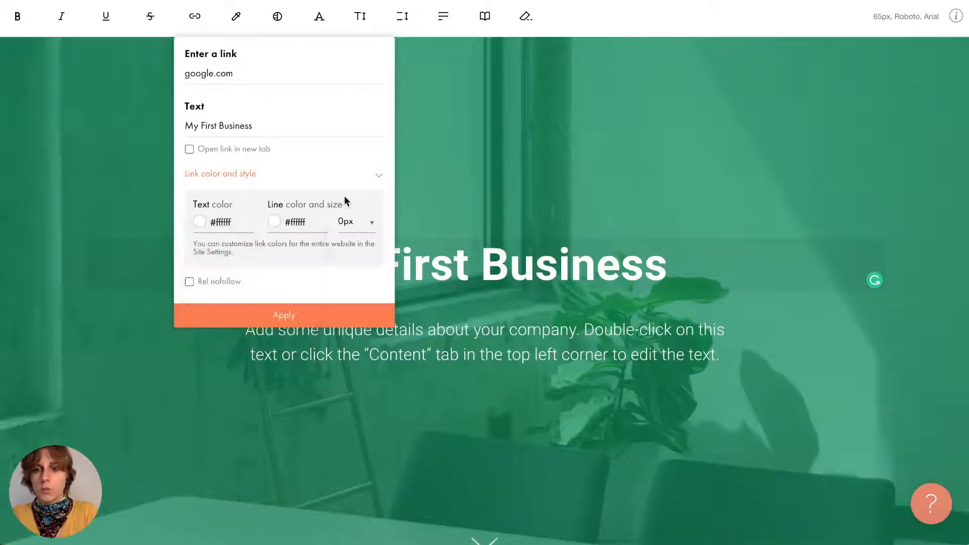
- Set the link's line size to 1px and apply the link to the title
click(348, 221)
click(356, 236)
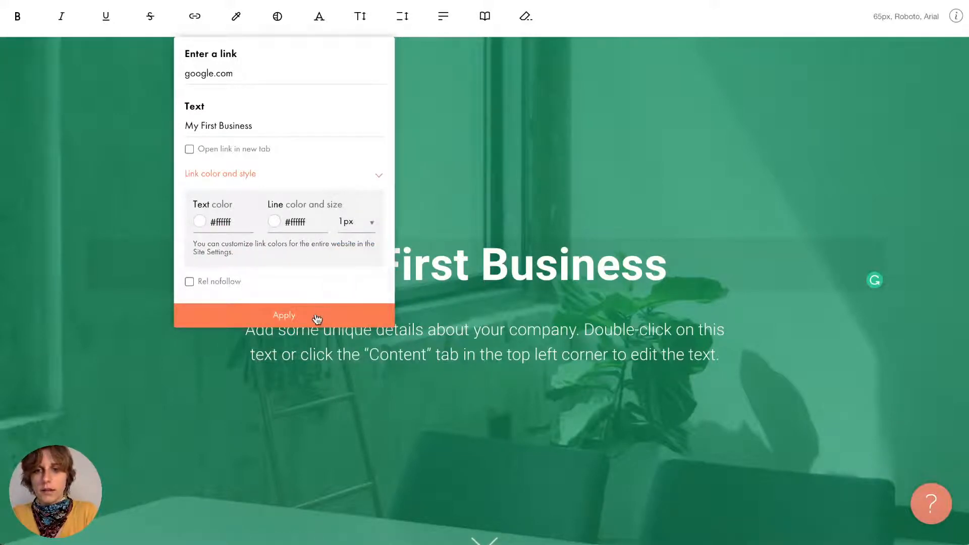
click(315, 314)
click(485, 165)
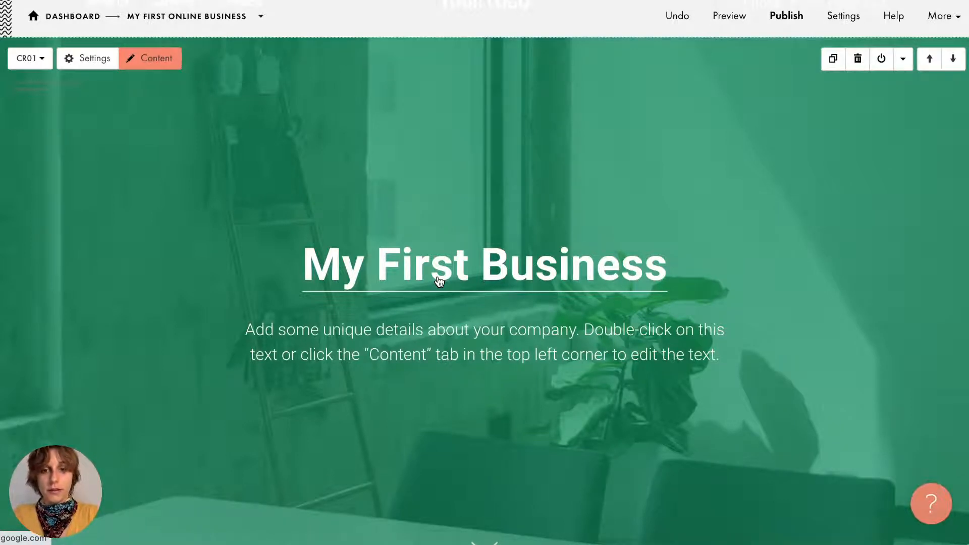
- Undo the link and text changes made to the cover title
click(689, 276)
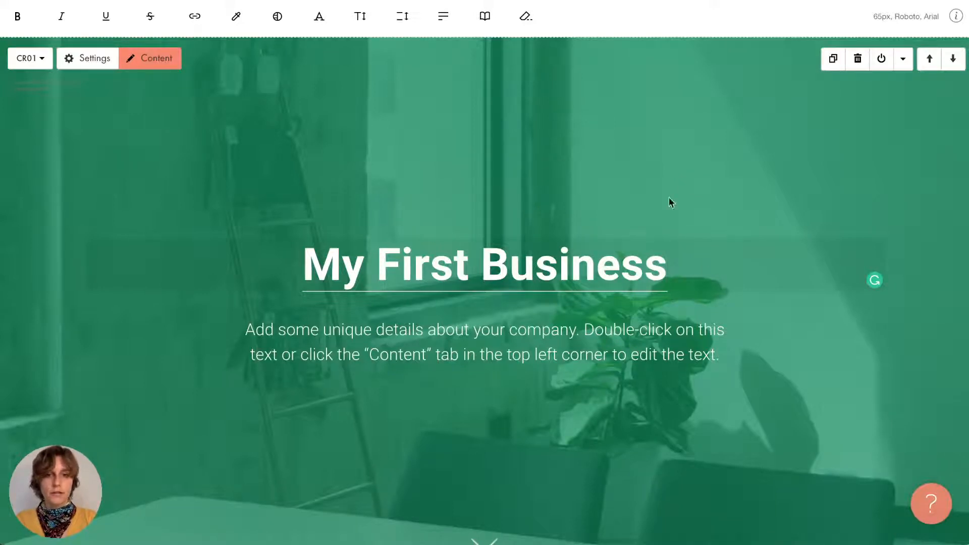
click(671, 92)
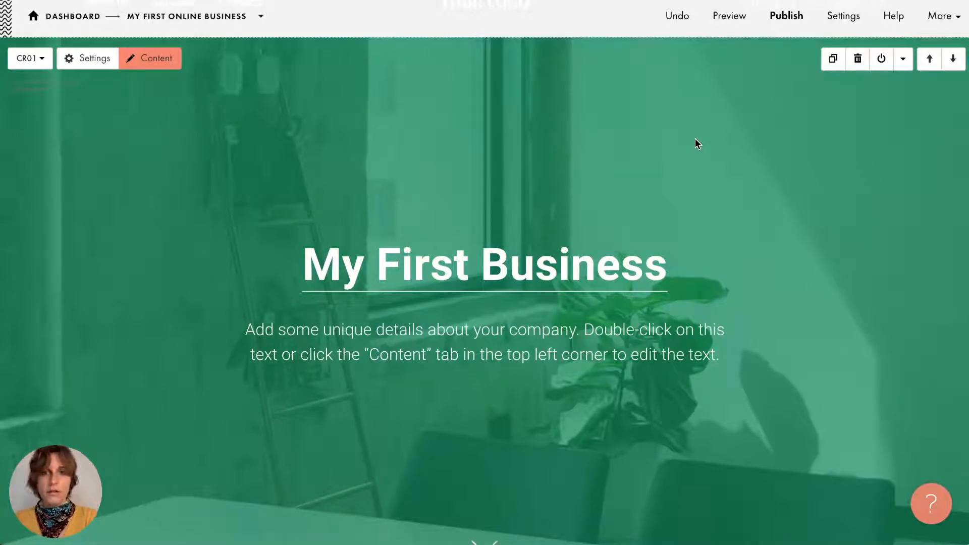
click(676, 28)
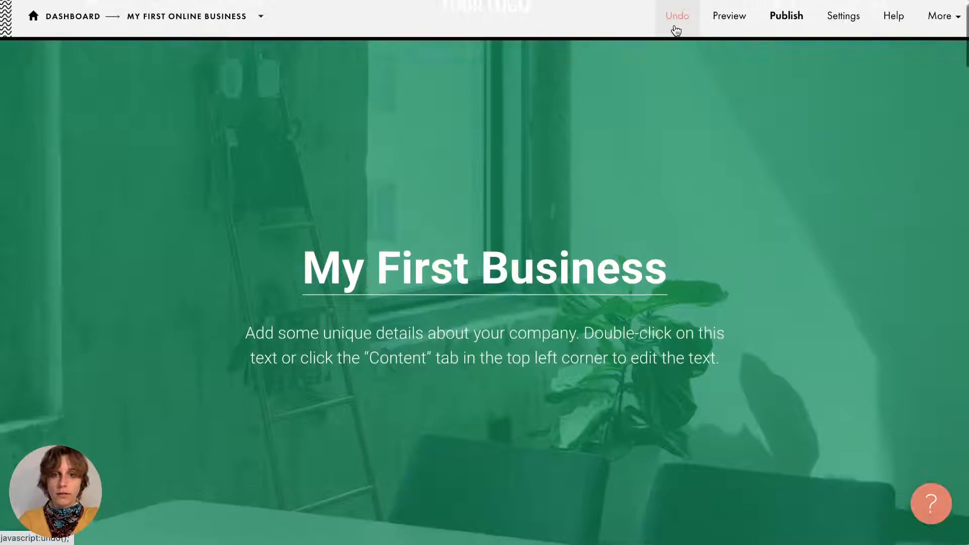
click(684, 25)
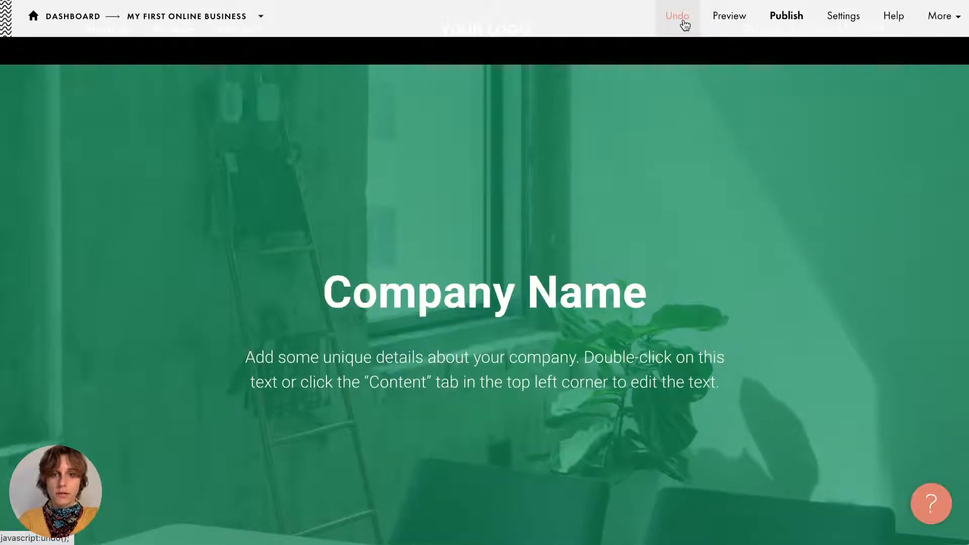
- Add a line break after the "Company Name" title text
click(449, 295)
click(329, 302)
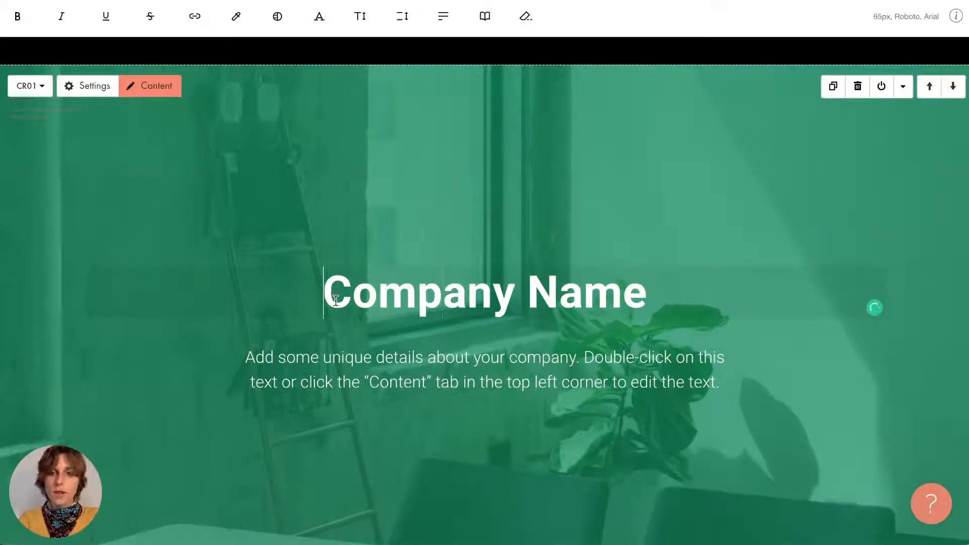
drag(335, 301, 624, 298)
click(624, 298)
click(652, 300)
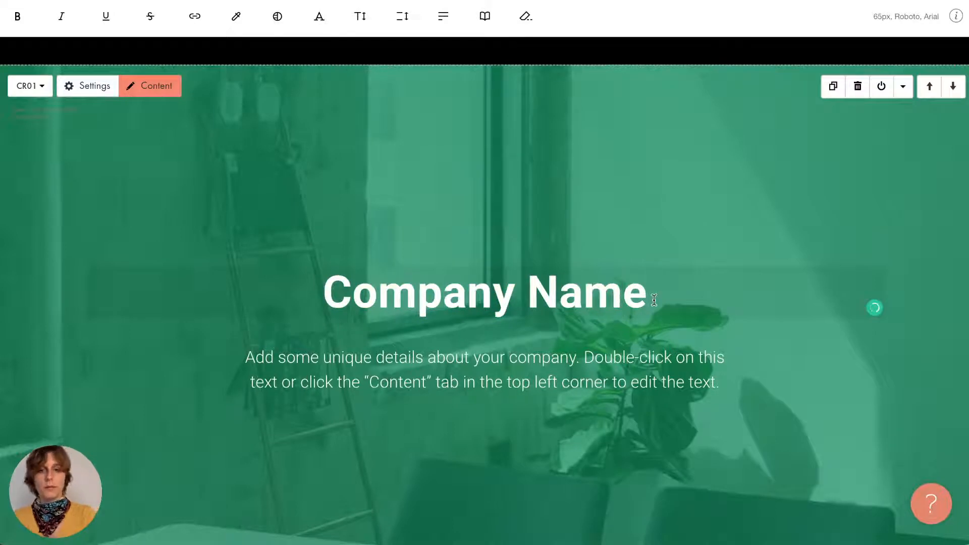
key(Return)
scroll(576, 299, down, 1)
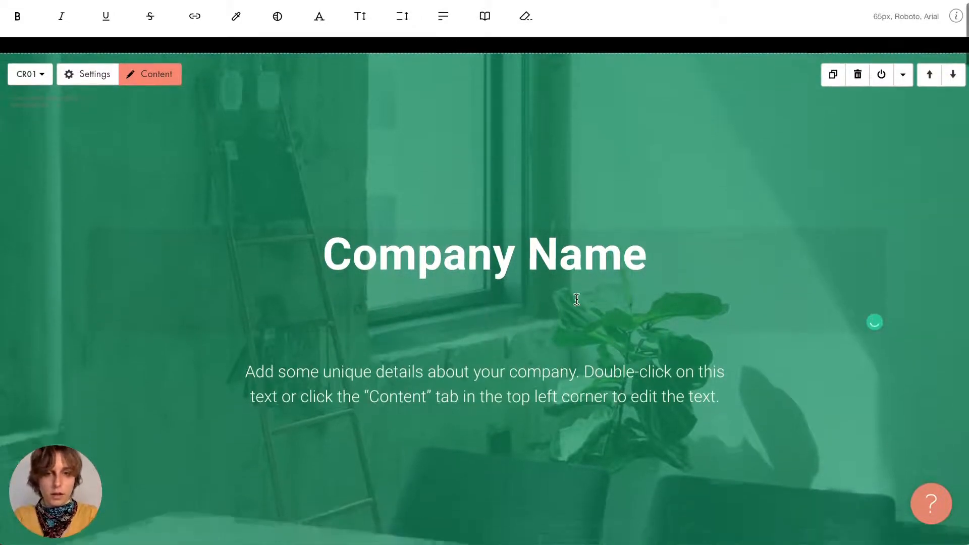
- Replace the cover title with "My First and Last Business Page" and finish editing it
triple_click(439, 254)
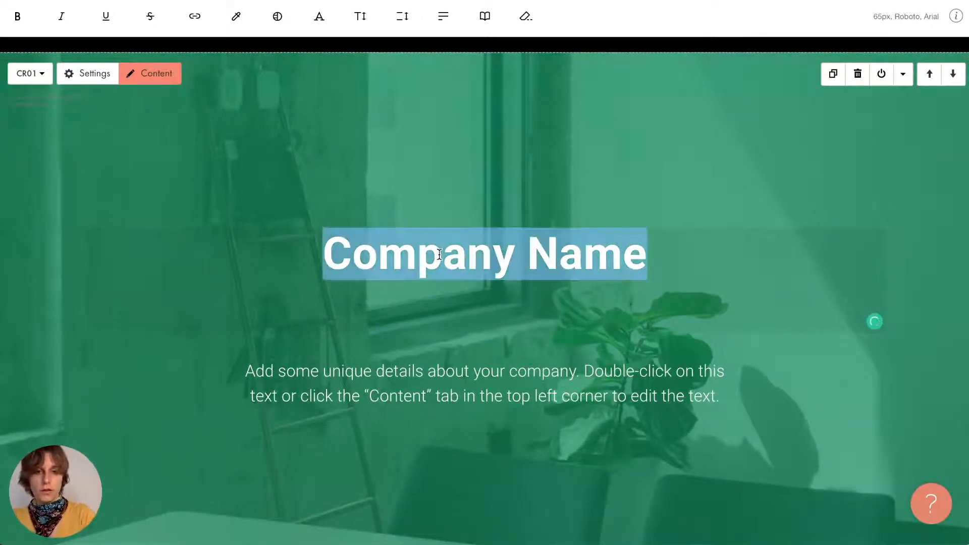
text(My )
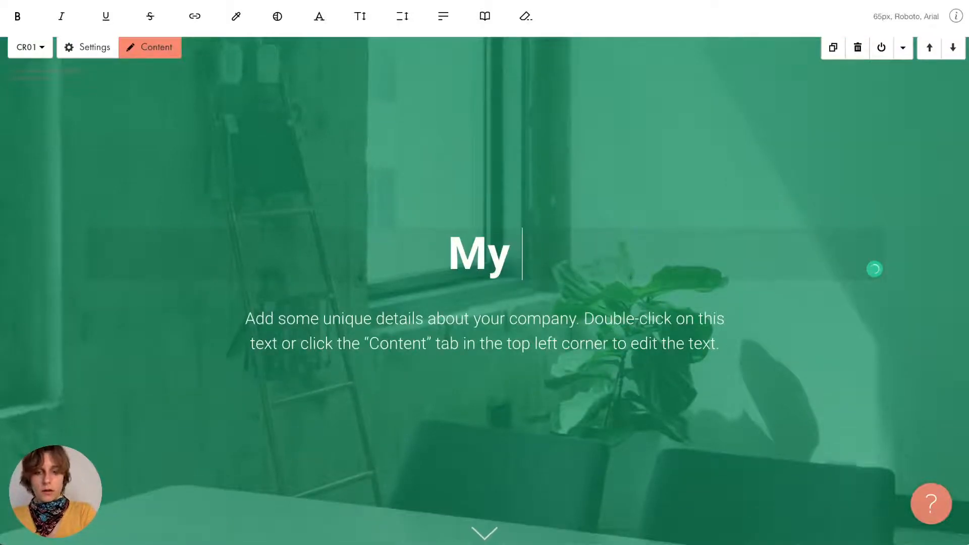
text(First and )
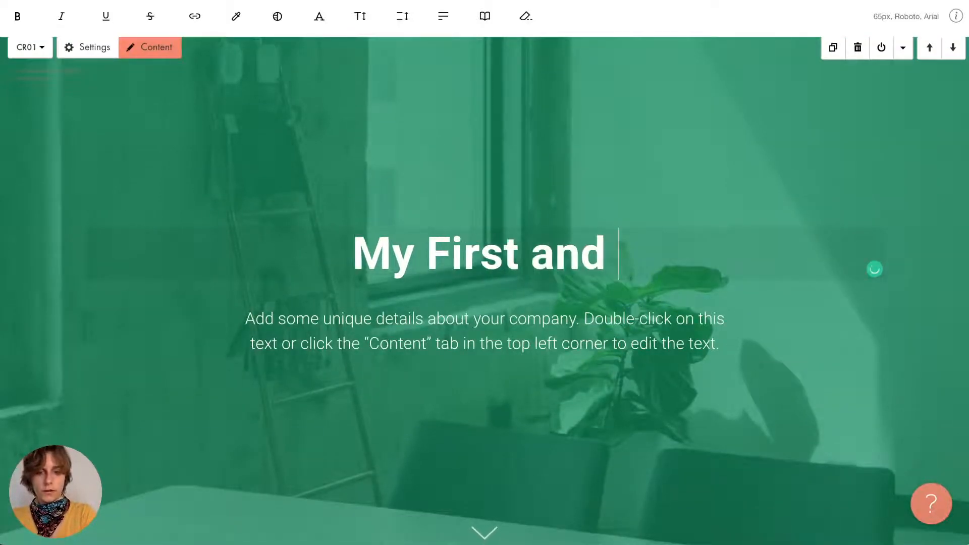
text(Last Bu)
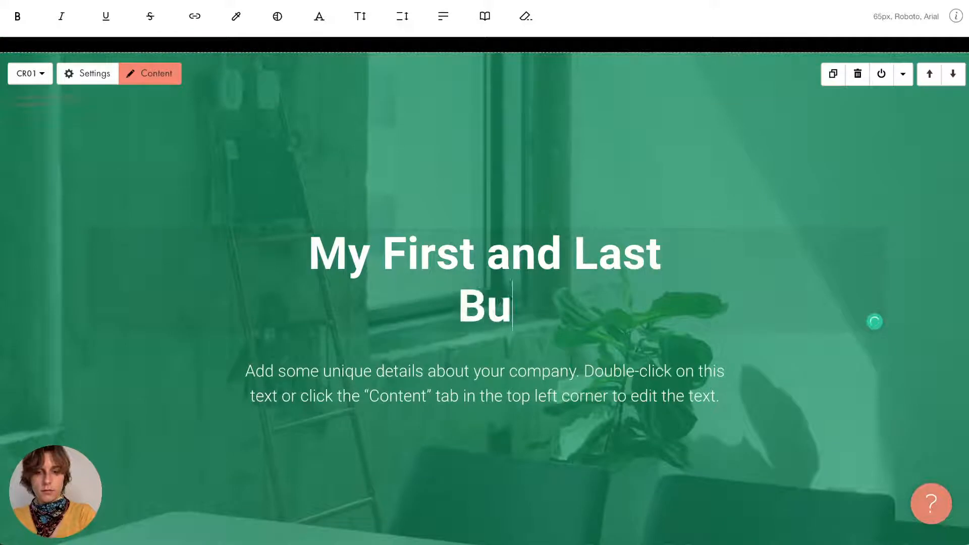
text(siness Page)
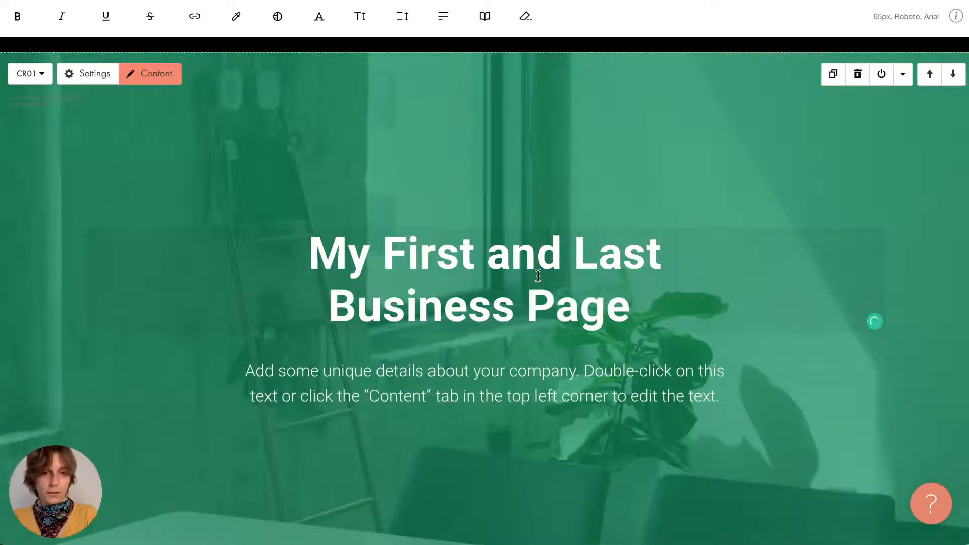
key(BackSpace)
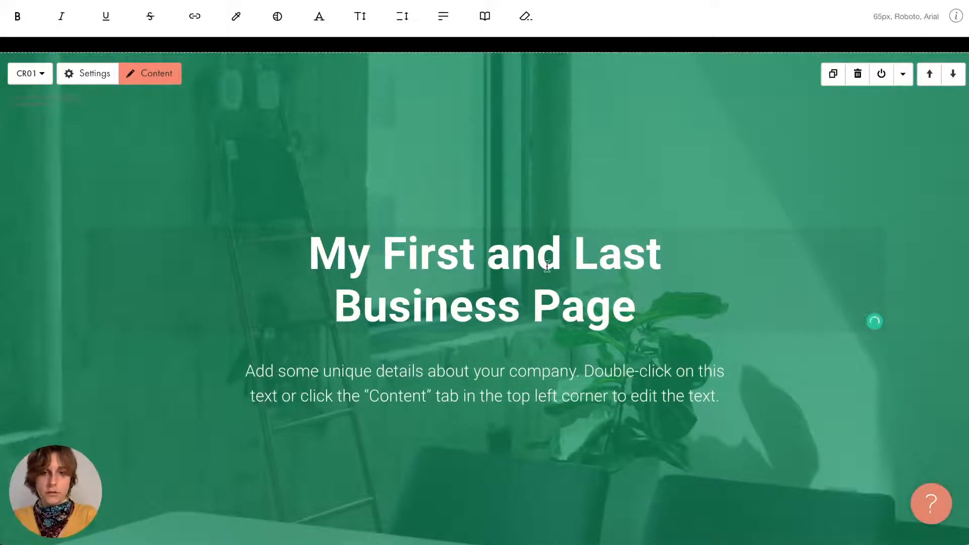
click(604, 179)
scroll(390, 253, down, 1)
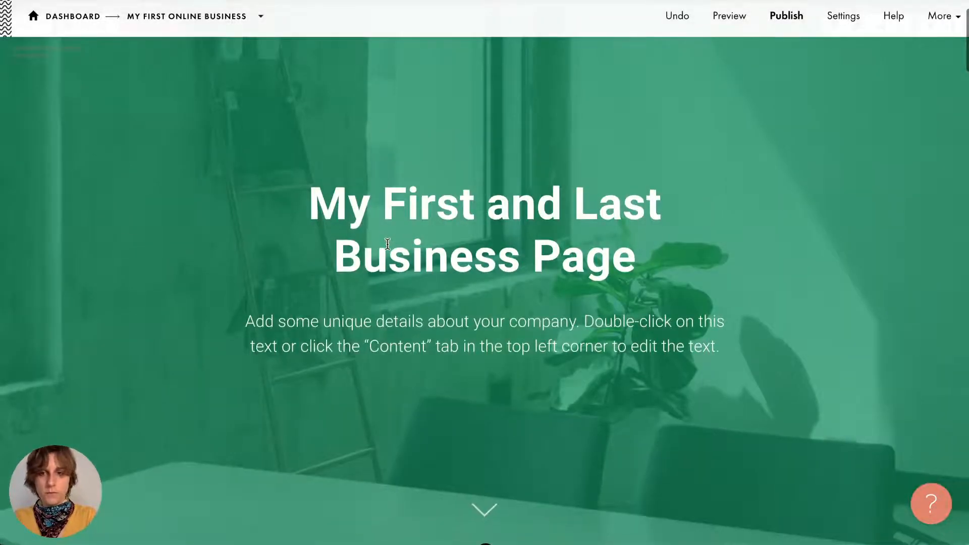
- Examine the editable text in the cover description and in the heading and subtitle of the About Our Company block
double_click(546, 383)
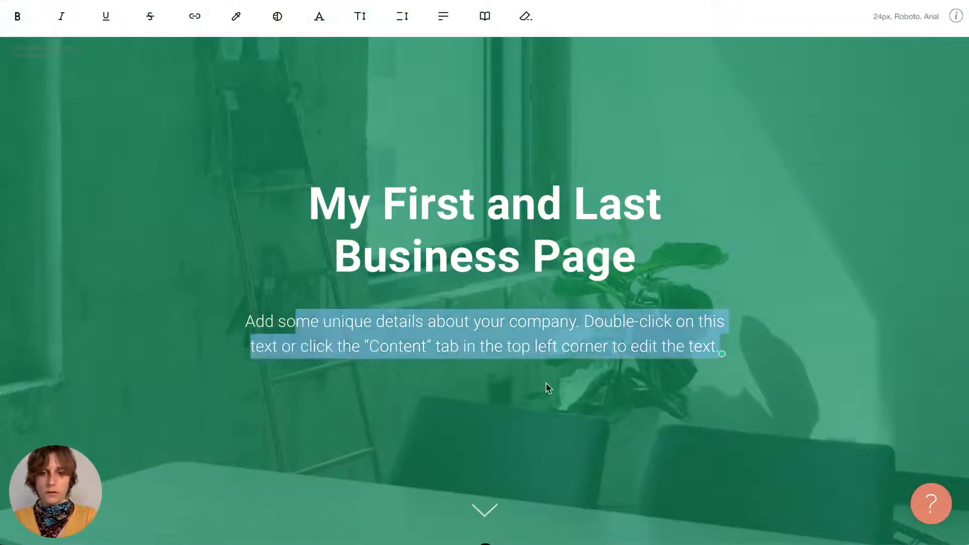
click(549, 334)
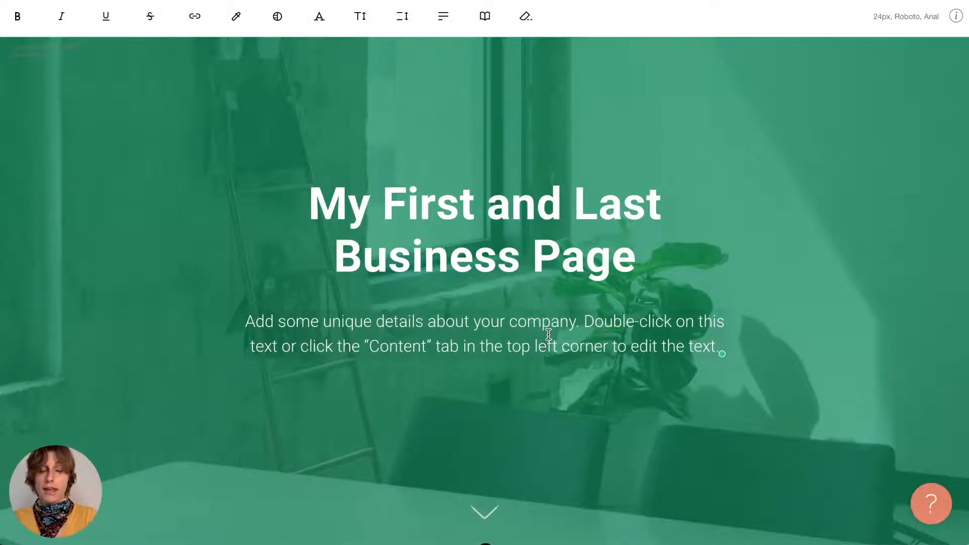
scroll(540, 384, down, 10)
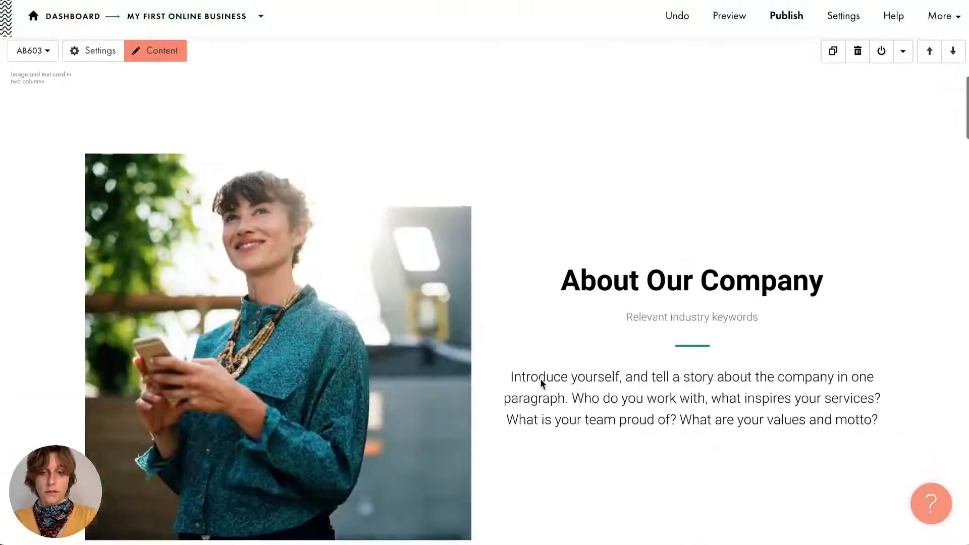
click(639, 282)
drag(562, 280, 833, 270)
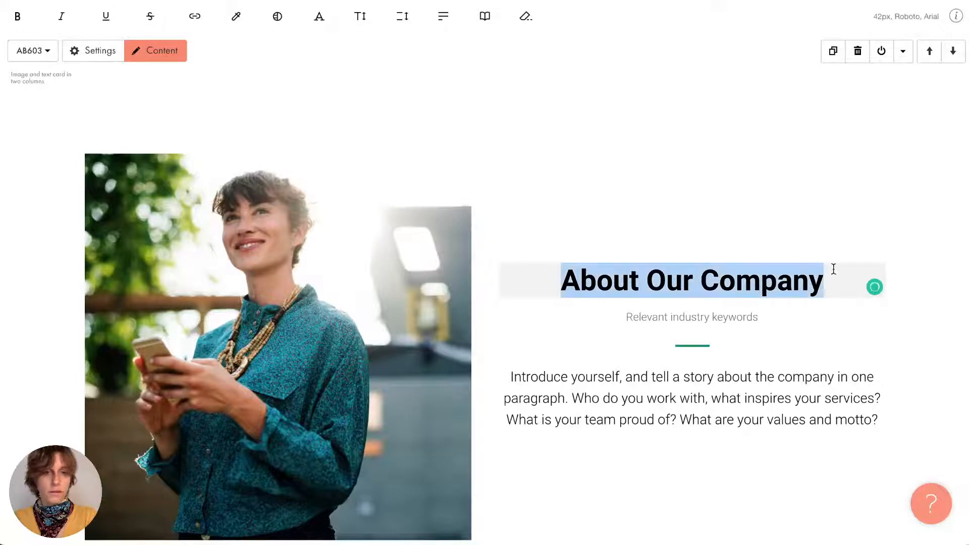
click(686, 316)
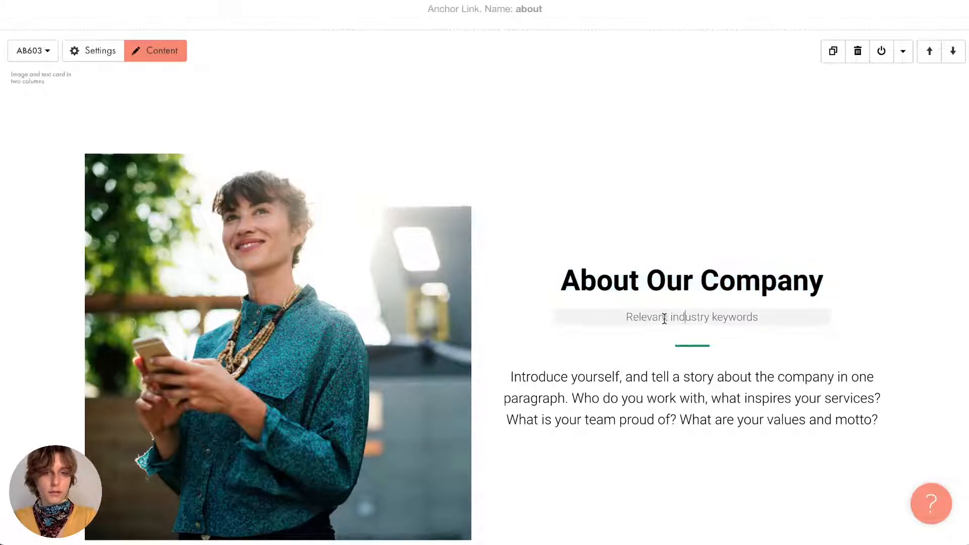
drag(664, 316, 716, 319)
click(716, 319)
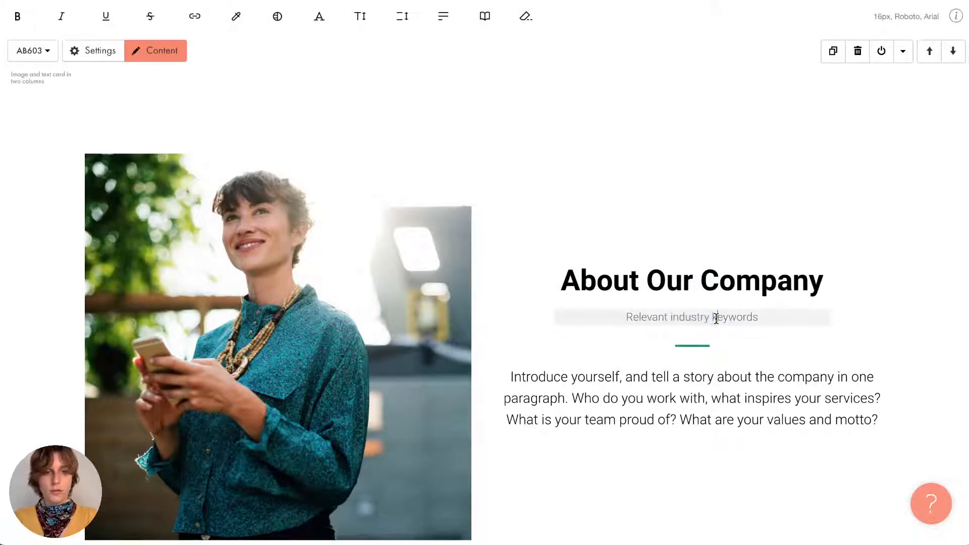
- Try an 18px font size on the "Relevant industry keywords" subtitle, restore it to 16px, and view the line height options
triple_click(682, 316)
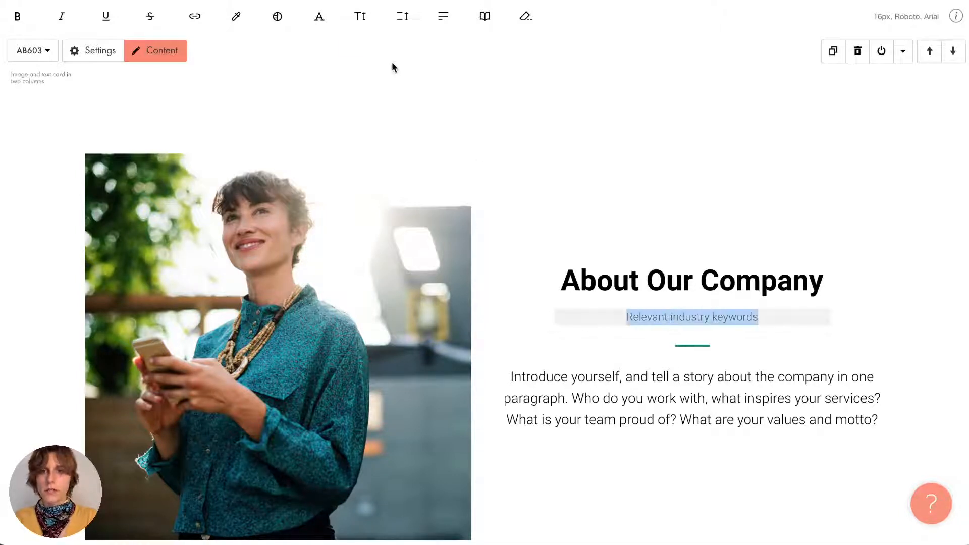
click(360, 17)
click(363, 115)
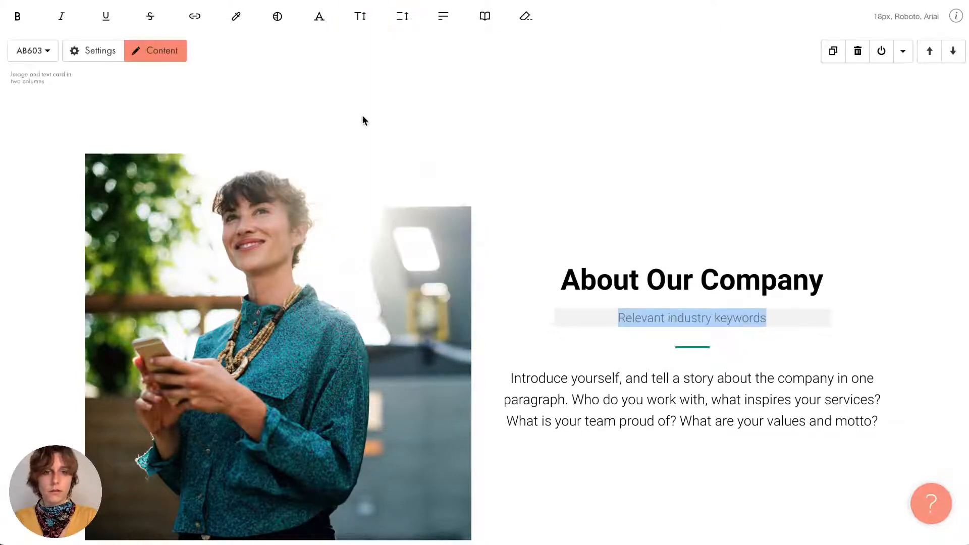
click(360, 16)
click(360, 81)
click(390, 32)
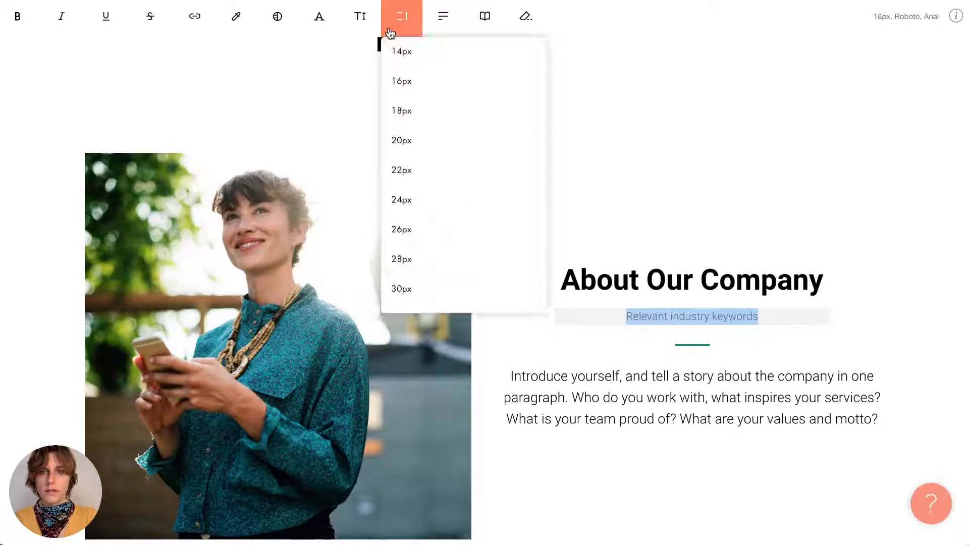
- Try left alignment on the "Relevant industry keywords" subtitle, restore center alignment, and leave the text
click(438, 21)
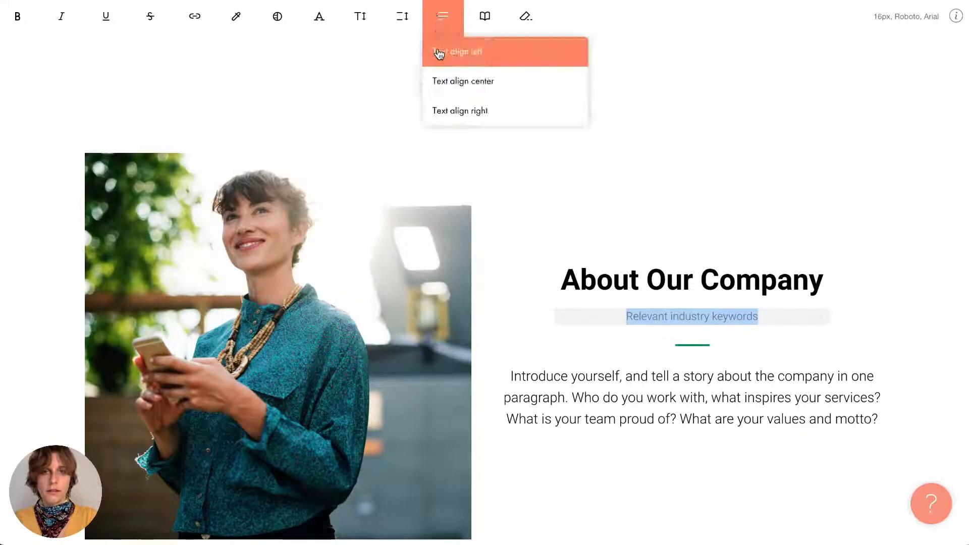
click(443, 51)
click(443, 20)
click(455, 81)
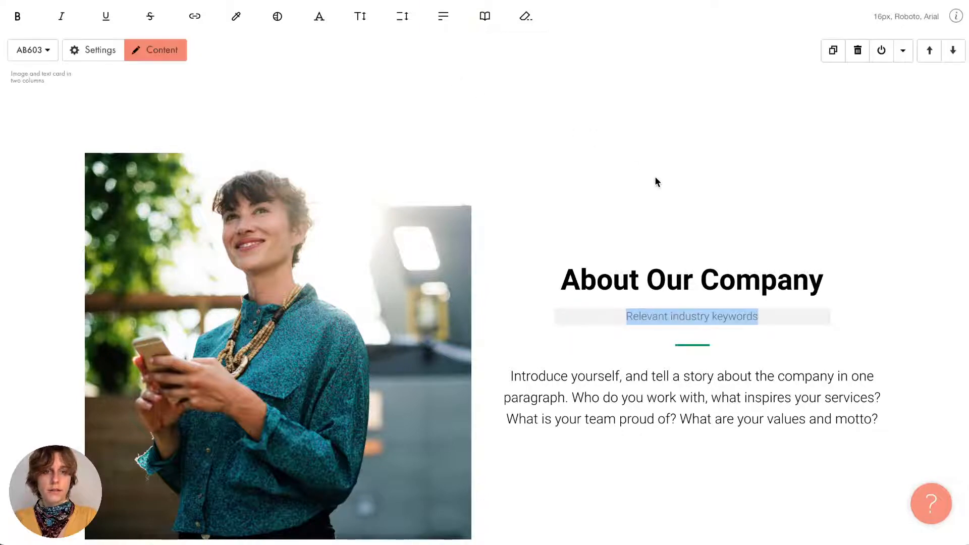
click(656, 180)
- Open the content editor of the CR01 cover block
scroll(689, 313, up, 12)
scroll(690, 313, down, 2)
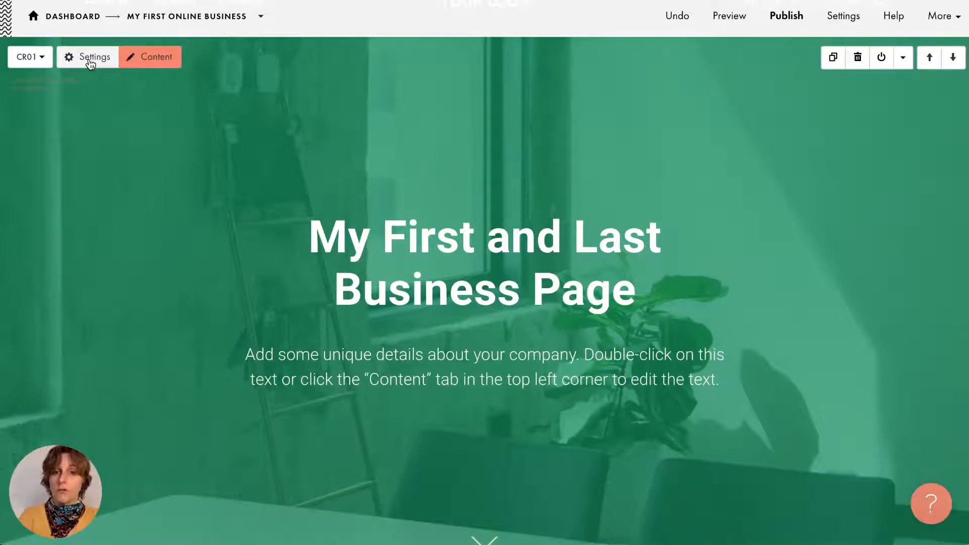
click(157, 60)
click(266, 156)
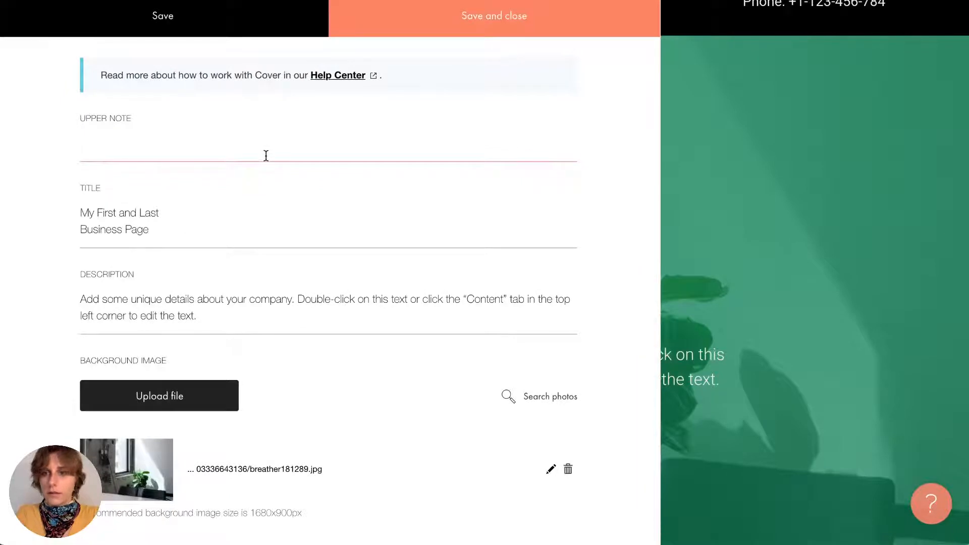
scroll(271, 145, down, 1)
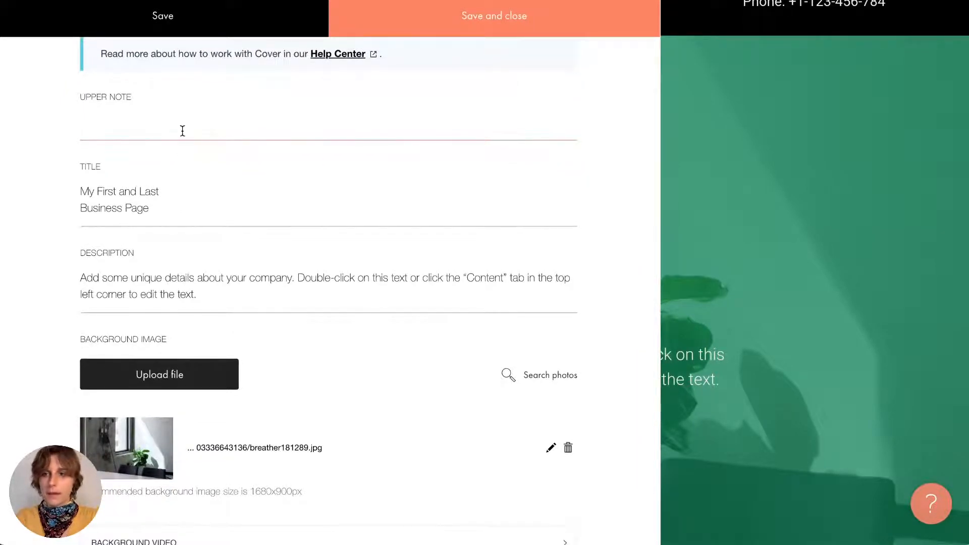
- Enter "MAY 2021" as the cover's upper note, then save and close the content editor
click(146, 122)
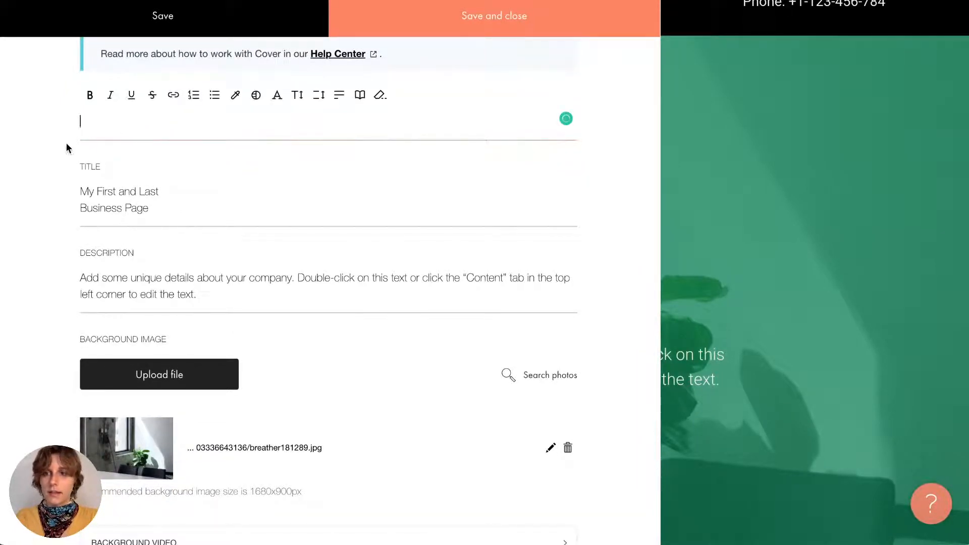
click(67, 147)
click(113, 125)
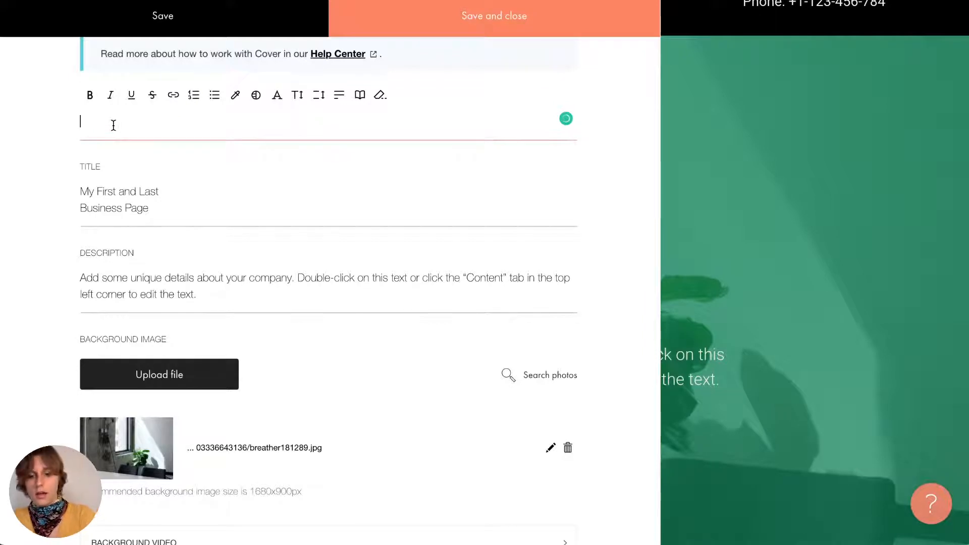
text(May)
key(BackSpace)
key(BackSpace)
text(A)
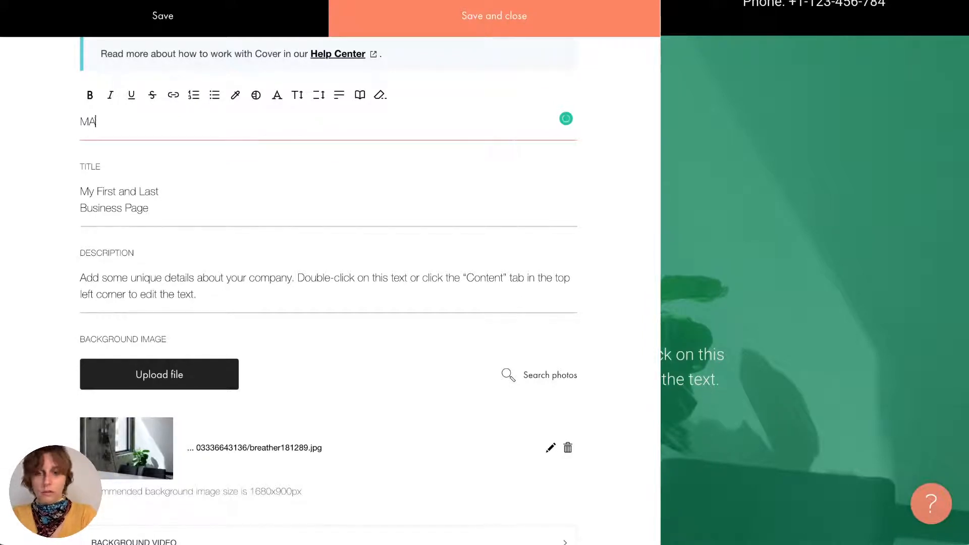
text(Y 2021)
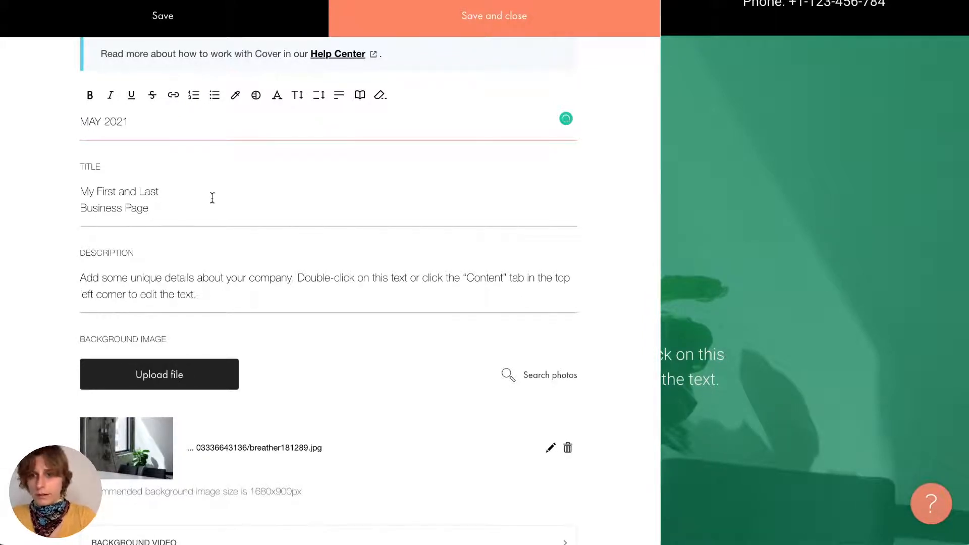
click(146, 160)
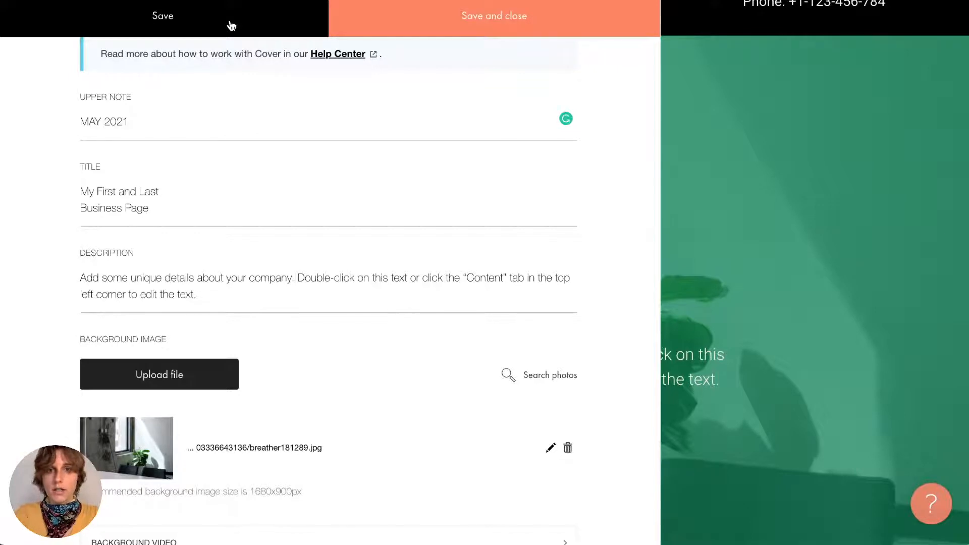
click(177, 121)
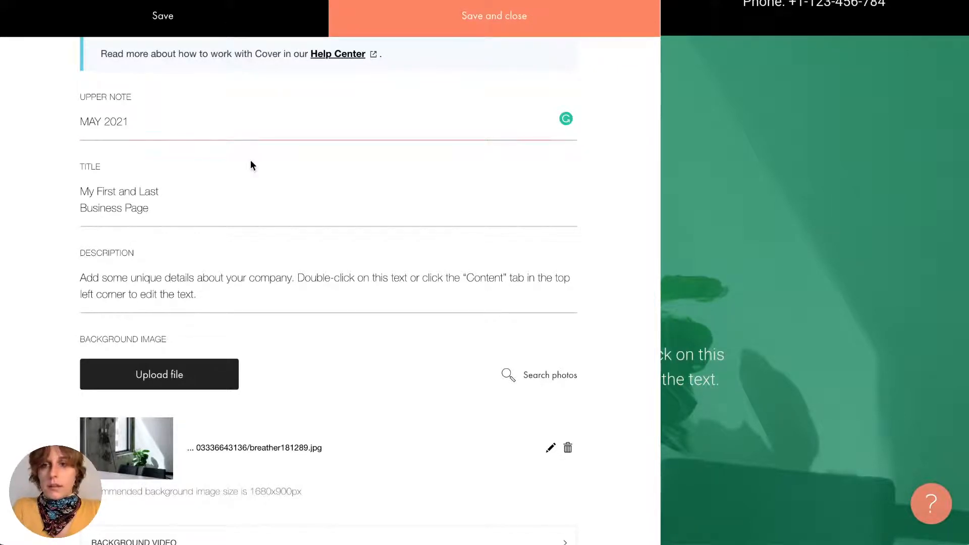
click(507, 24)
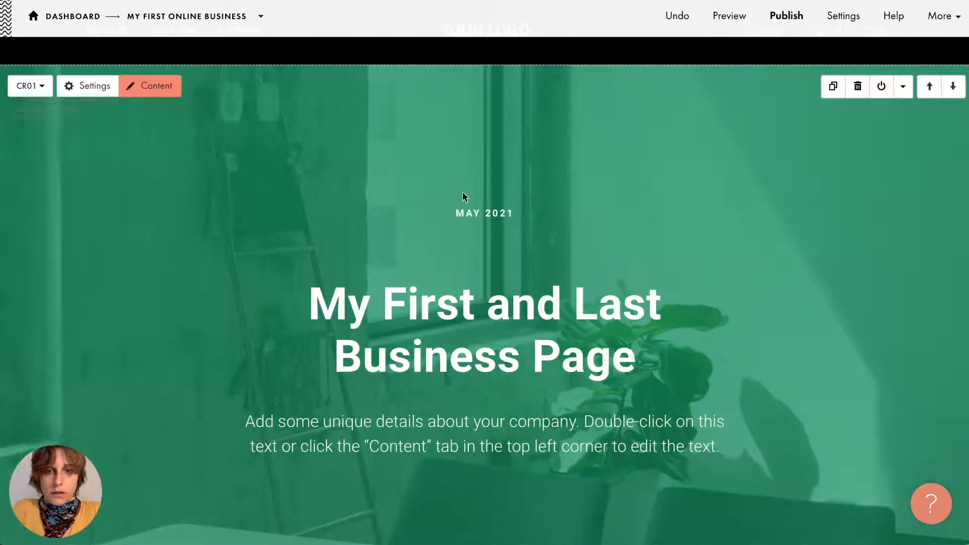
- Delete the "MAY 2021" note above the cover title directly on the page
click(483, 216)
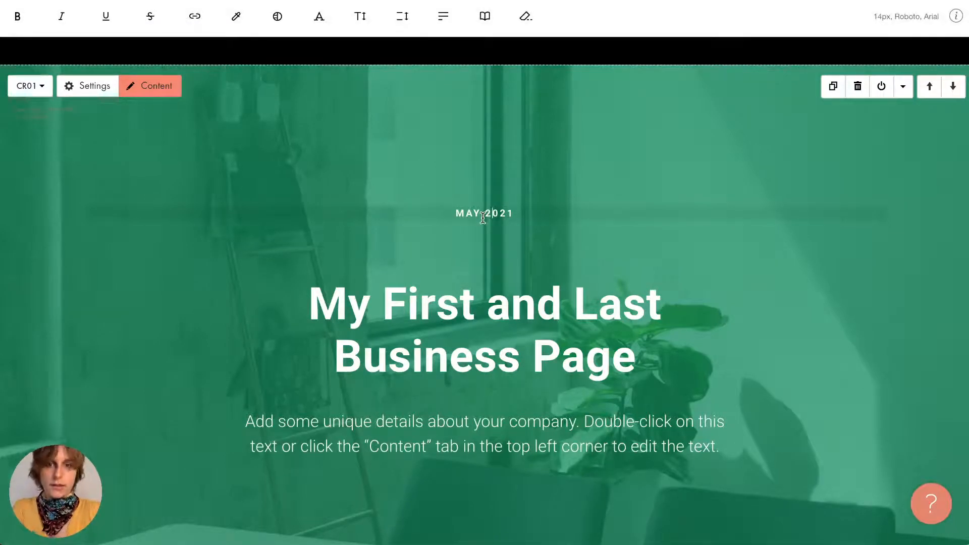
drag(458, 215, 534, 214)
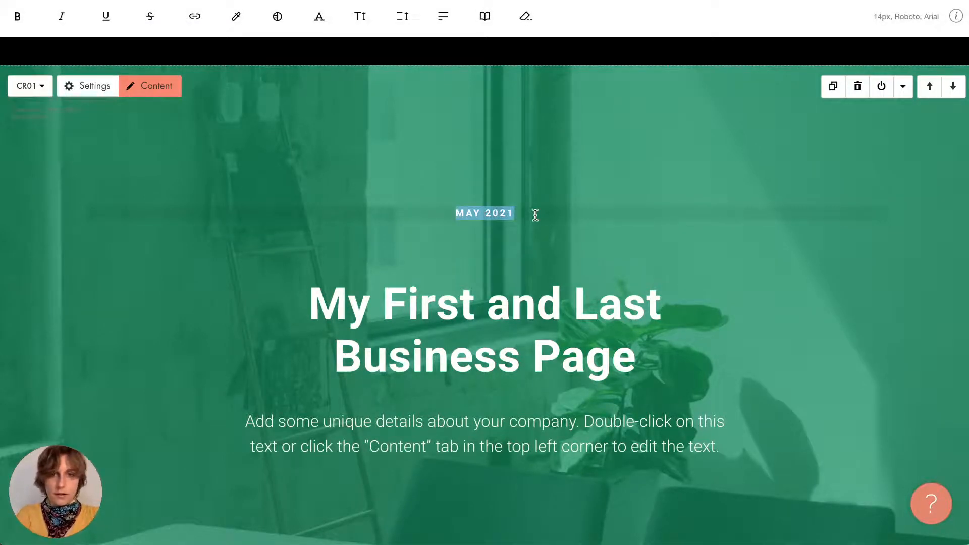
key(BackSpace)
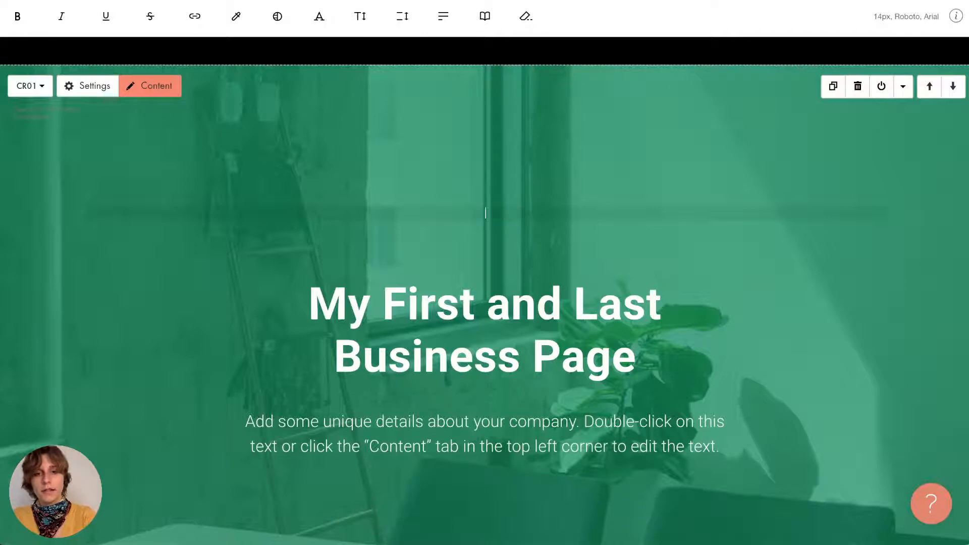
click(524, 162)
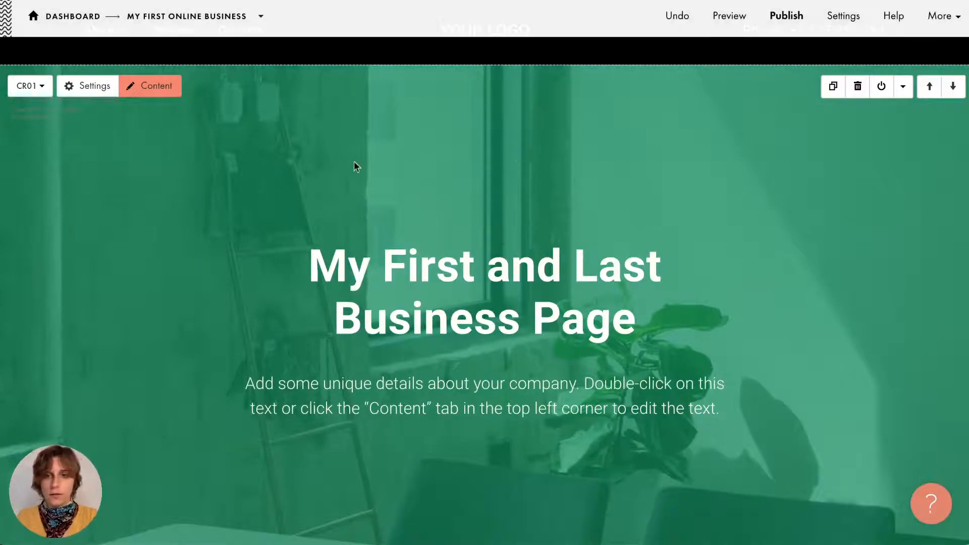
- Open the cover block's content editor and expand the background video options
click(162, 90)
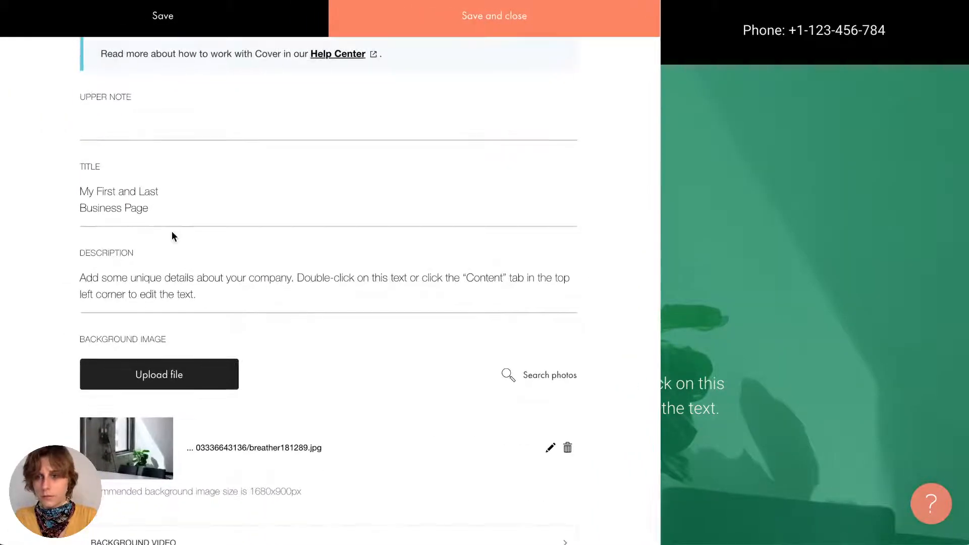
scroll(172, 235, down, 2)
click(215, 473)
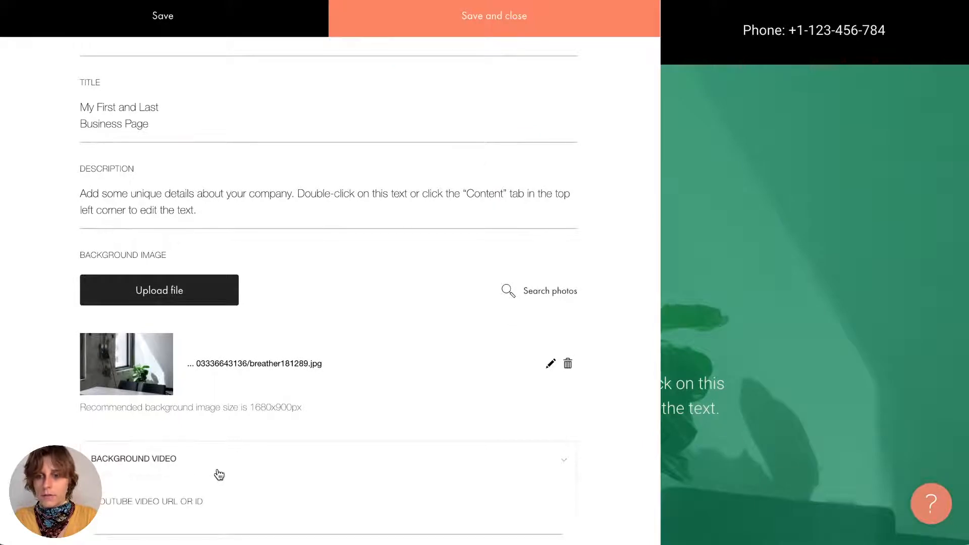
scroll(217, 468, down, 3)
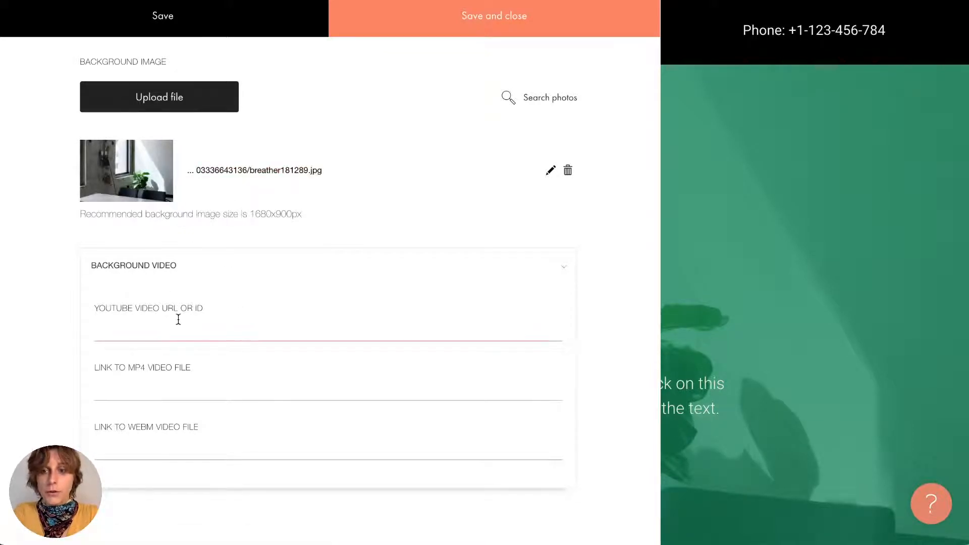
- Review the YouTube, MP4 and WebM fields of the cover's background video options and collapse that section
scroll(147, 421, up, 4)
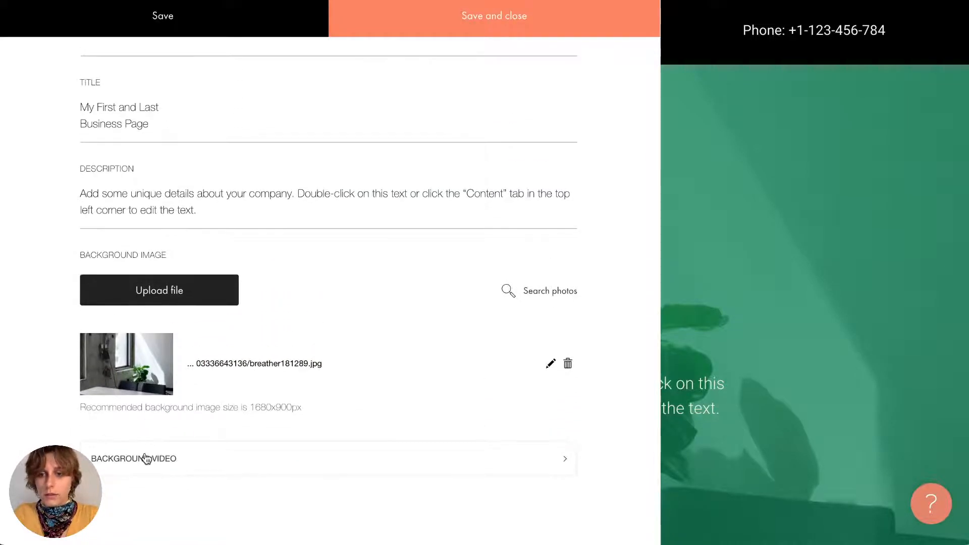
scroll(145, 454, down, 4)
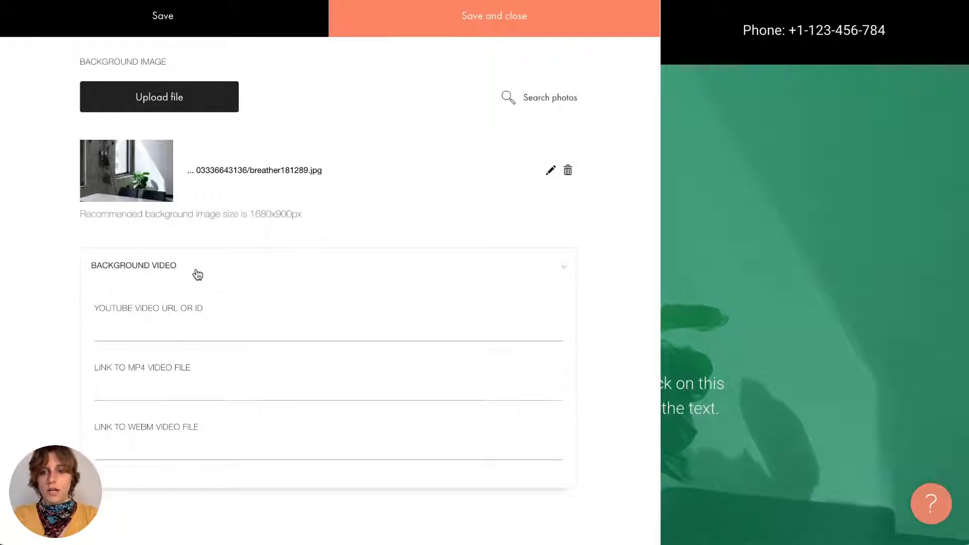
click(201, 321)
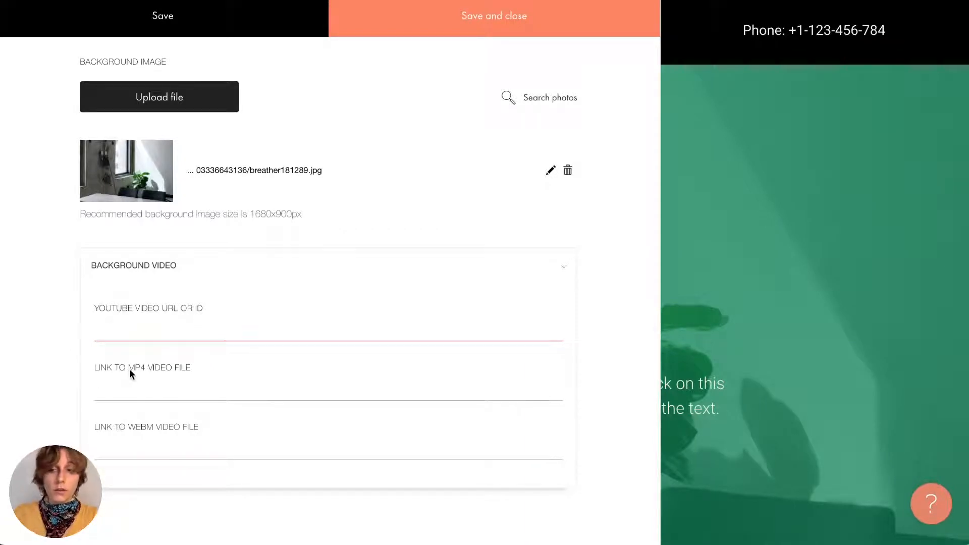
click(134, 383)
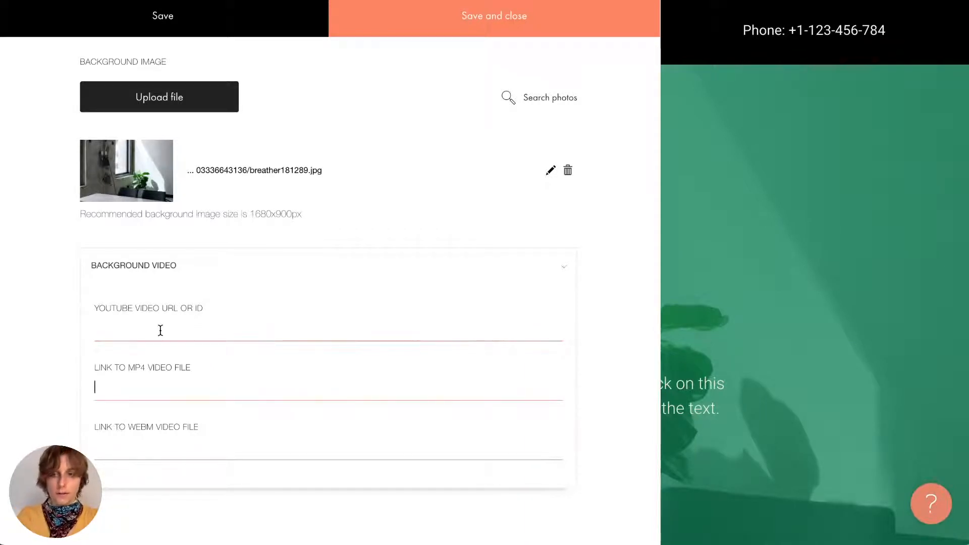
click(192, 281)
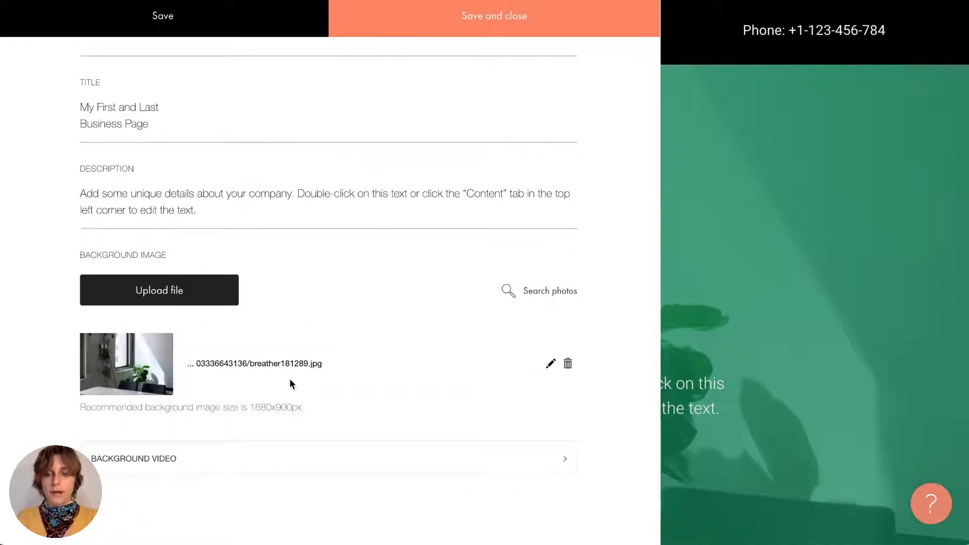
scroll(462, 419, up, 2)
right_click(463, 420)
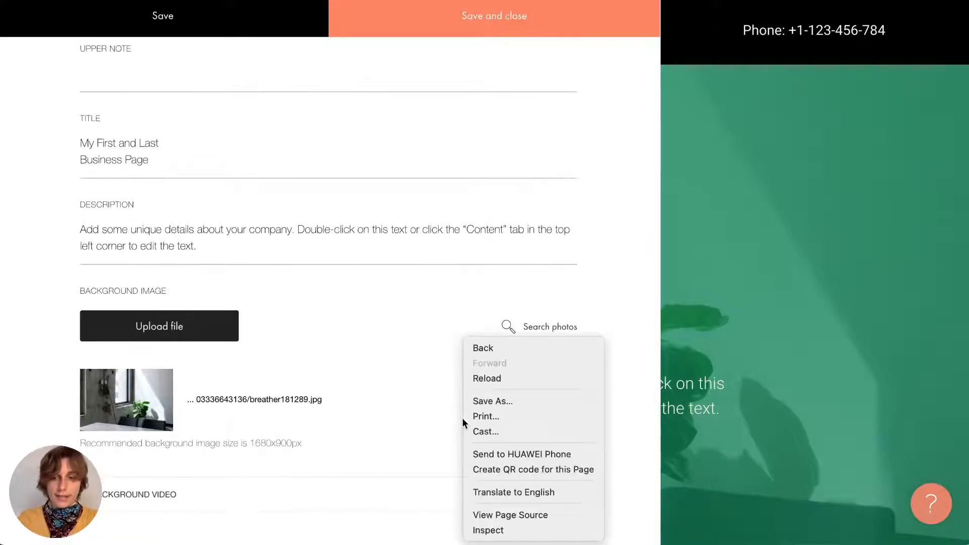
click(434, 432)
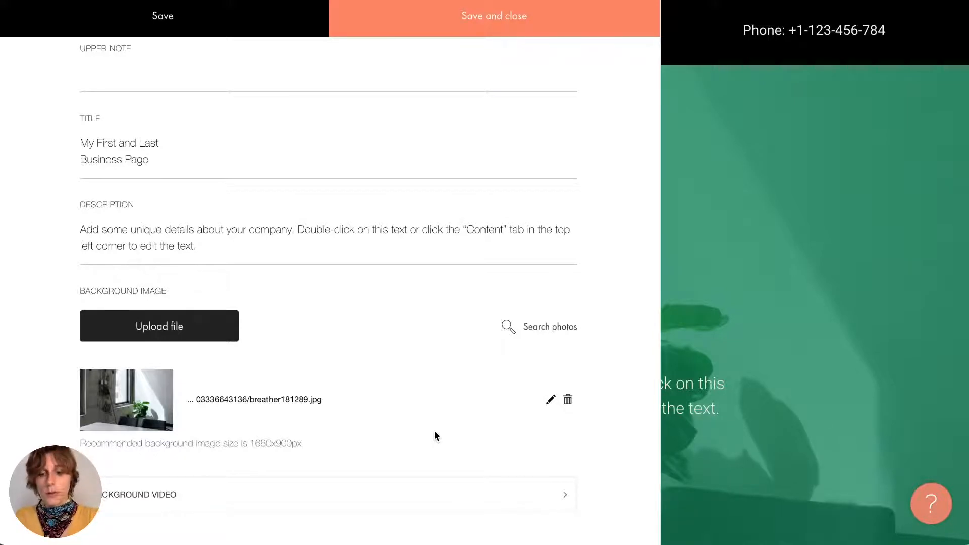
- Open the photo search for the cover's background image and search Unsplash for "business"
click(558, 333)
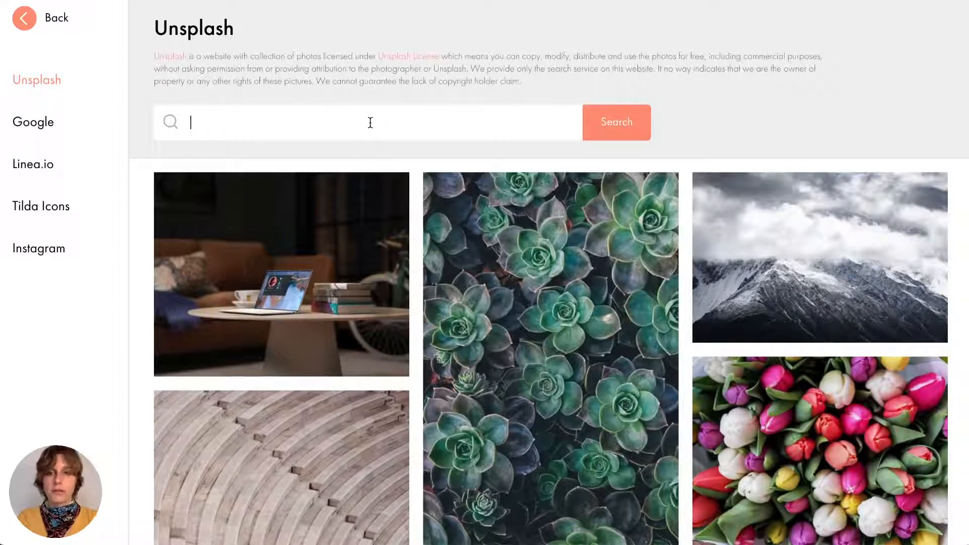
text(business)
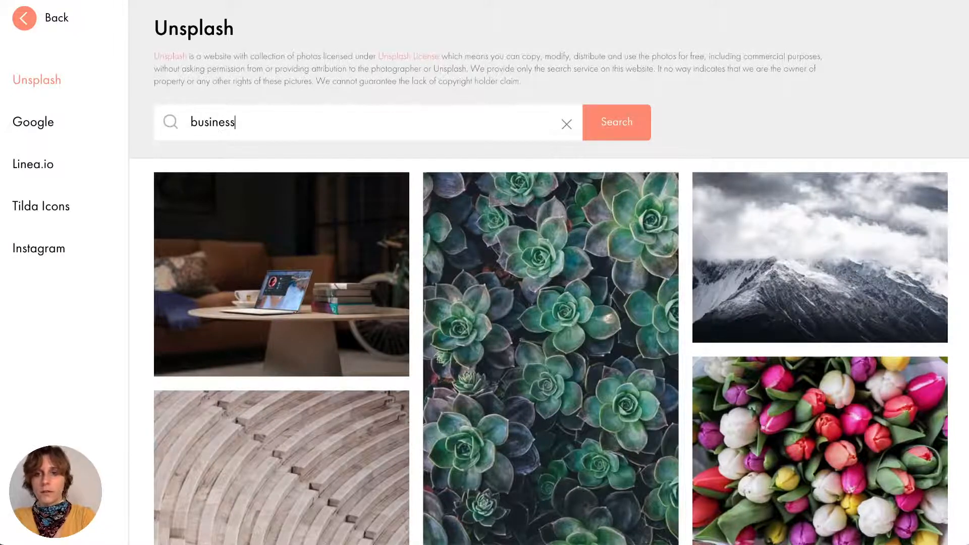
key(Return)
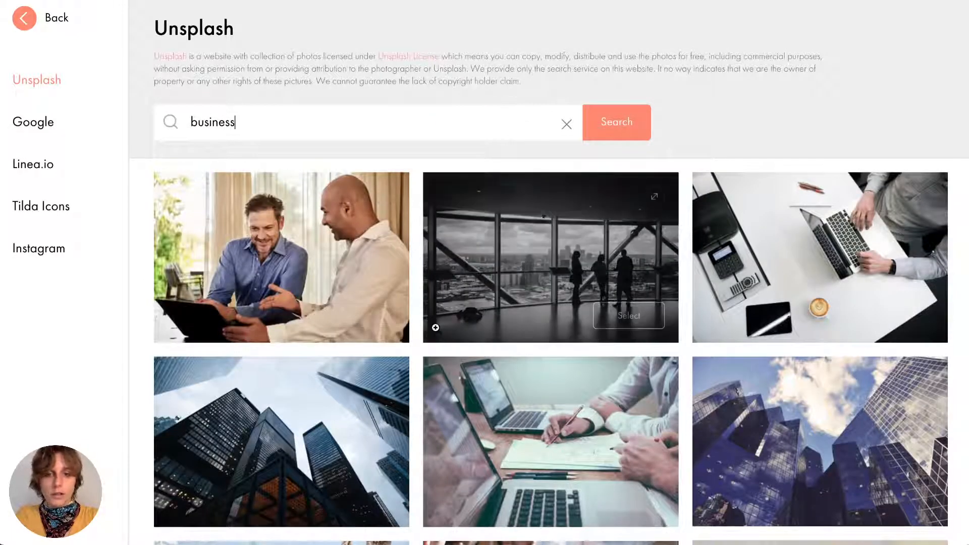
- Browse the Unsplash business photos for a possible cover background and clear the search query
scroll(413, 251, down, 8)
scroll(414, 304, down, 4)
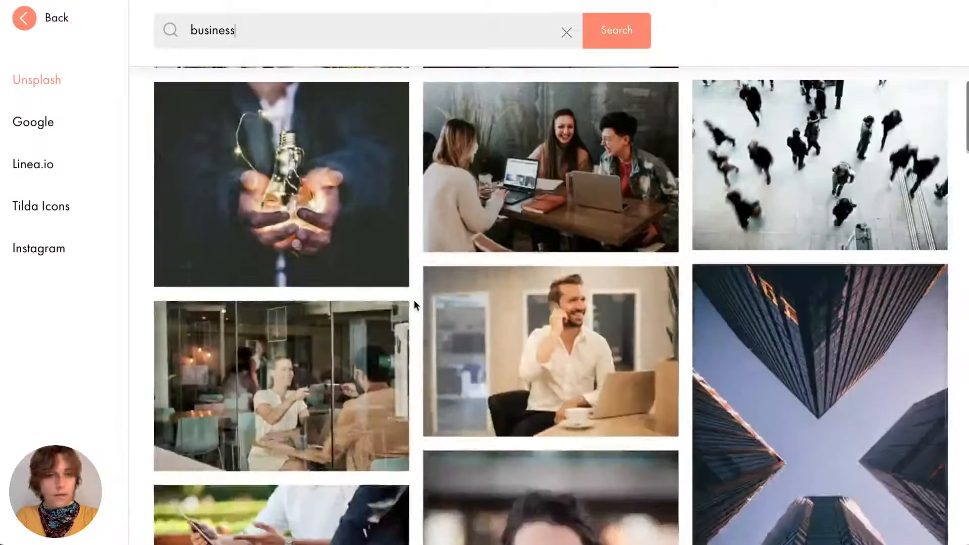
scroll(416, 302, up, 2)
scroll(848, 344, down, 13)
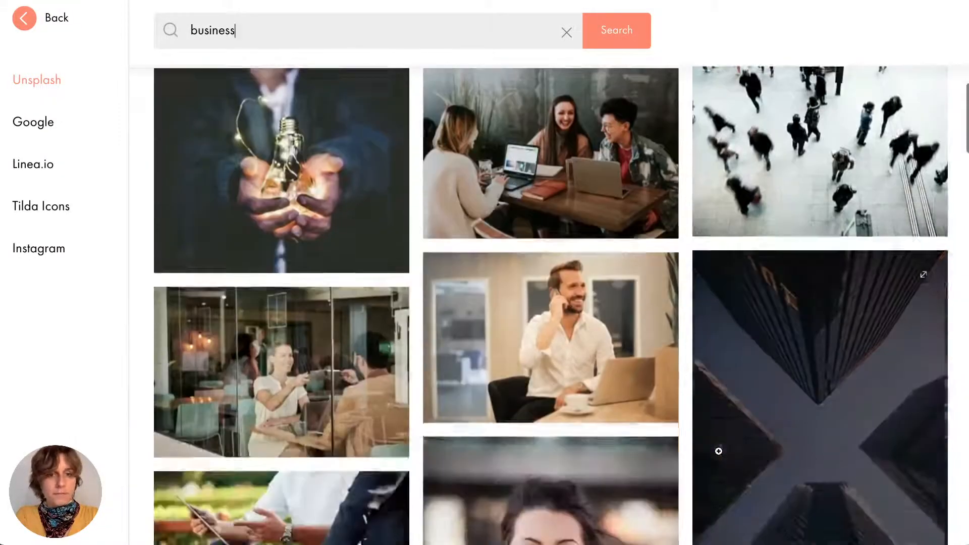
scroll(685, 405, down, 20)
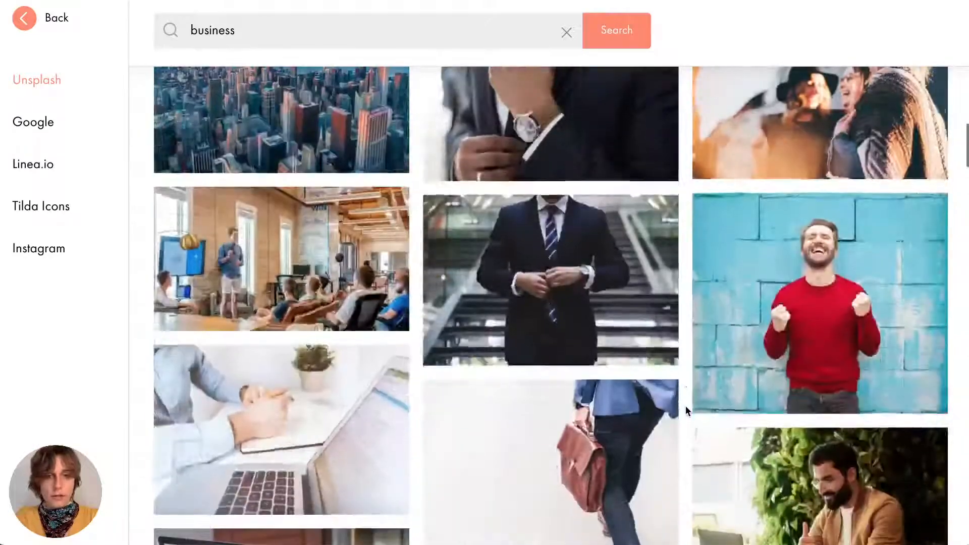
scroll(685, 405, down, 6)
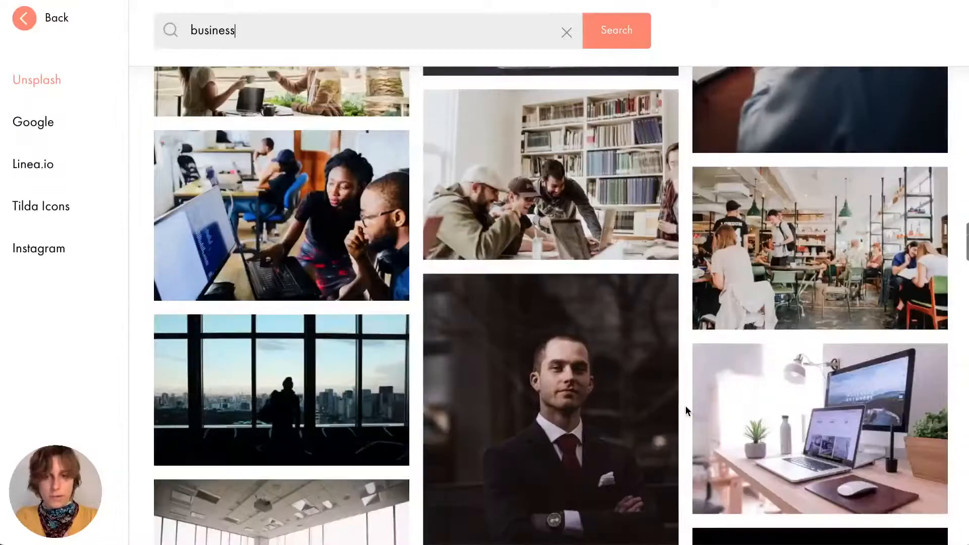
scroll(685, 404, up, 20)
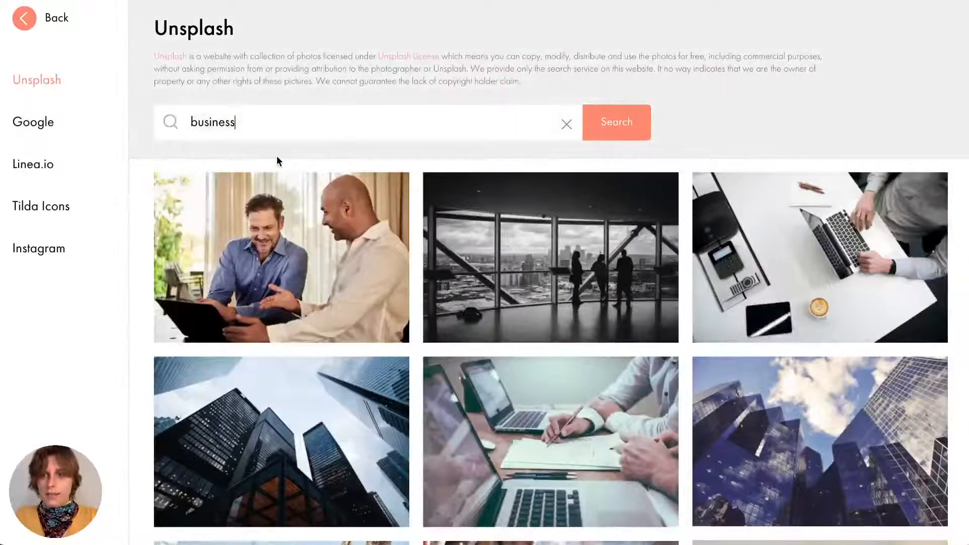
double_click(225, 130)
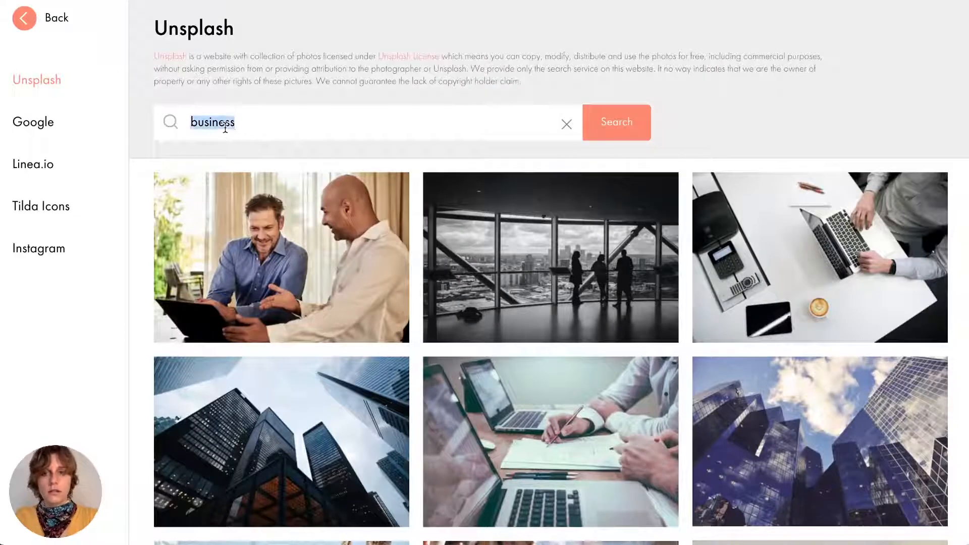
key(BackSpace)
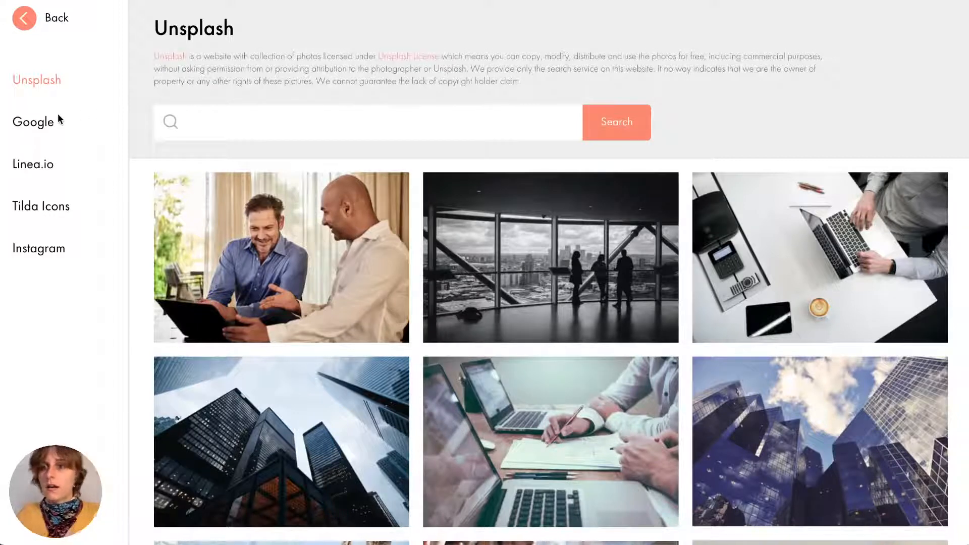
- Check the Google and Linea.io image sources and examine the categories and icons in the Tilda Icons collection
click(44, 123)
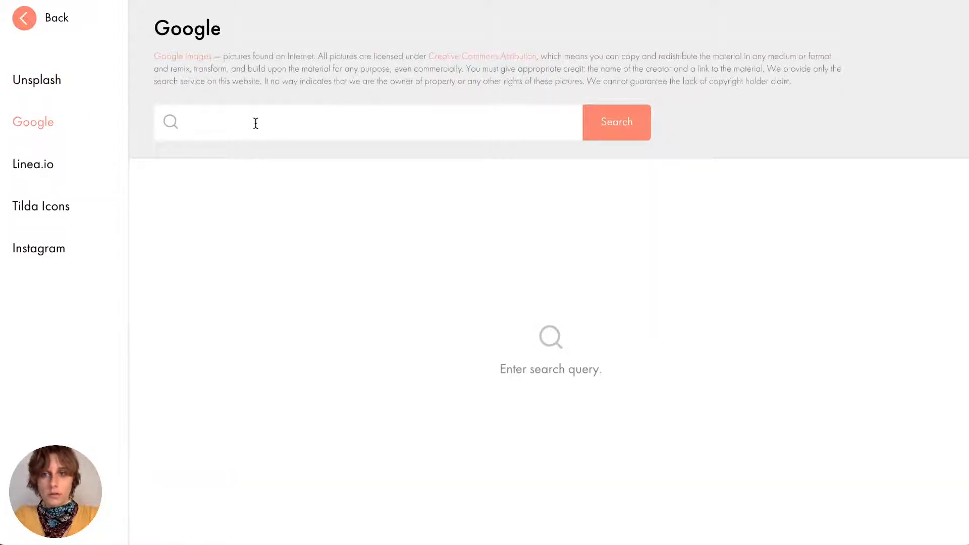
click(42, 167)
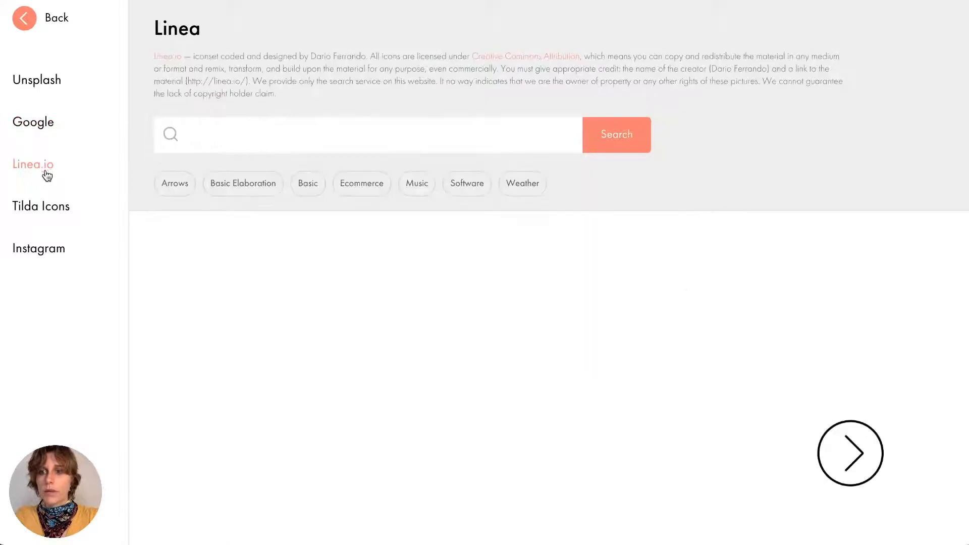
click(42, 211)
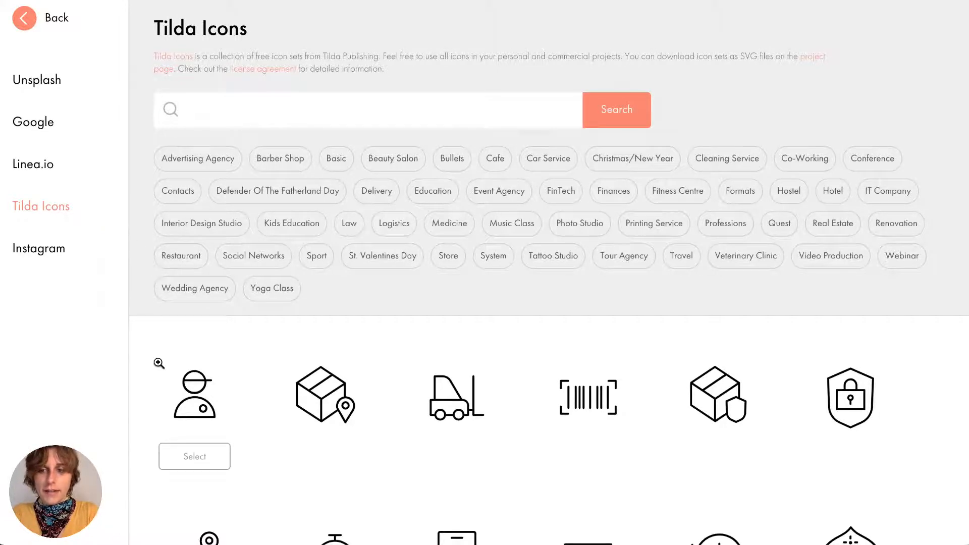
scroll(159, 363, down, 5)
scroll(159, 363, down, 2)
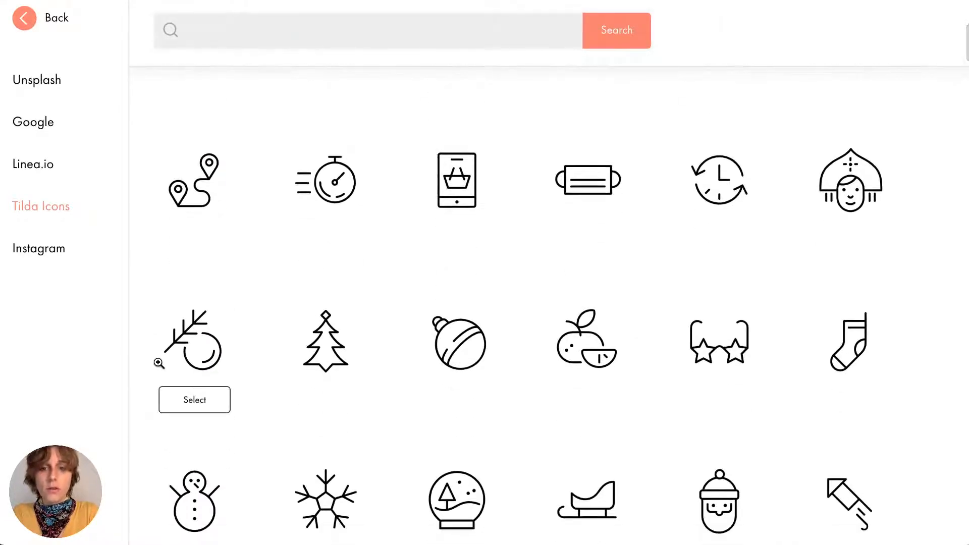
scroll(140, 371, down, 8)
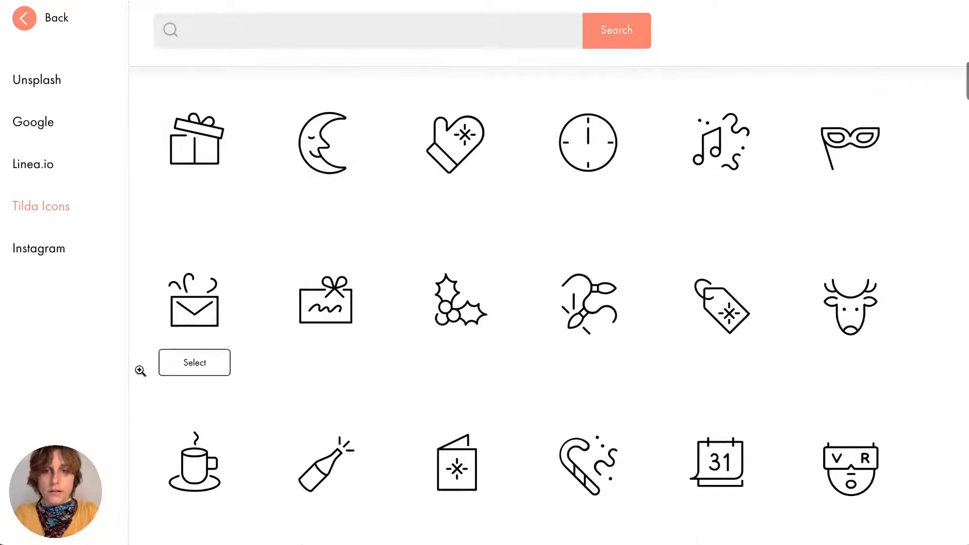
scroll(140, 370, up, 15)
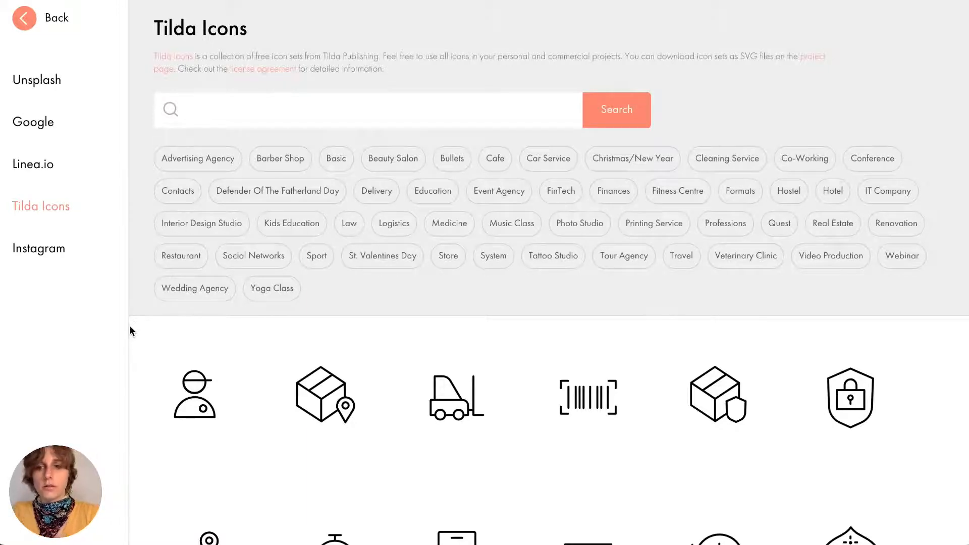
mouse_move(142, 359)
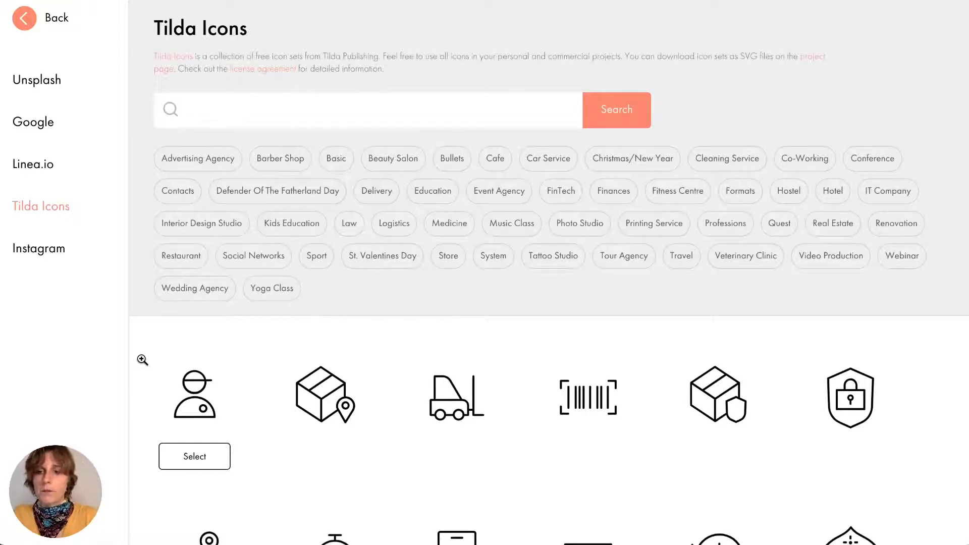
mouse_move(599, 407)
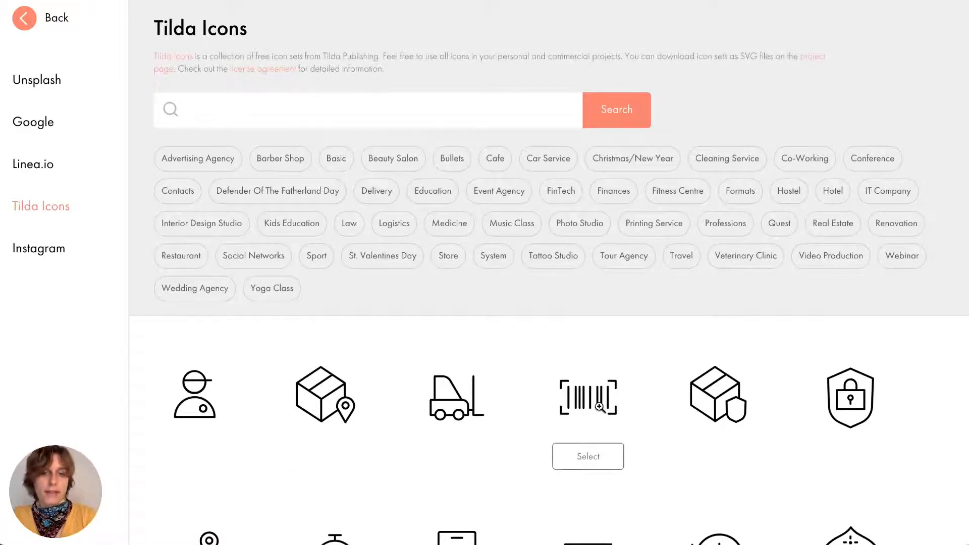
mouse_move(716, 399)
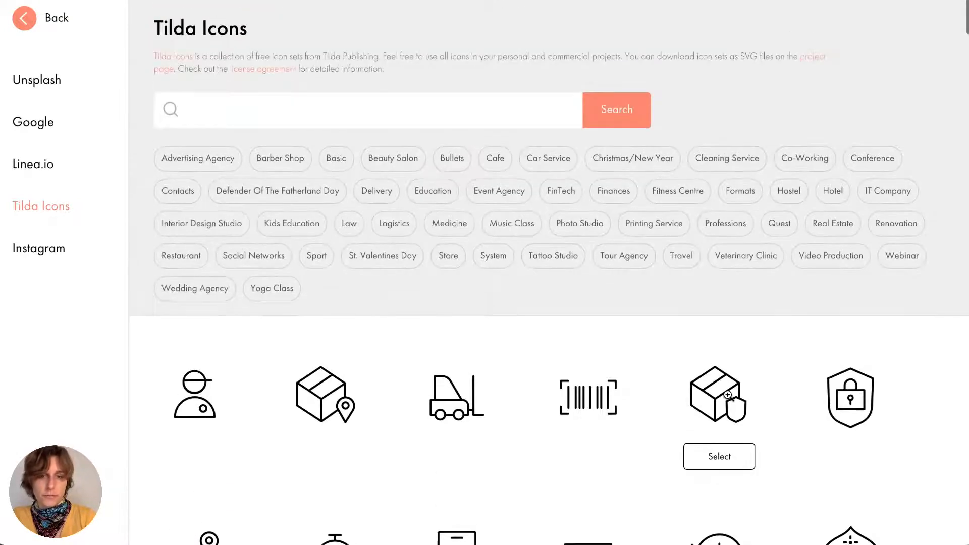
- Return to the Linea.io source and look through its range of icons
click(46, 172)
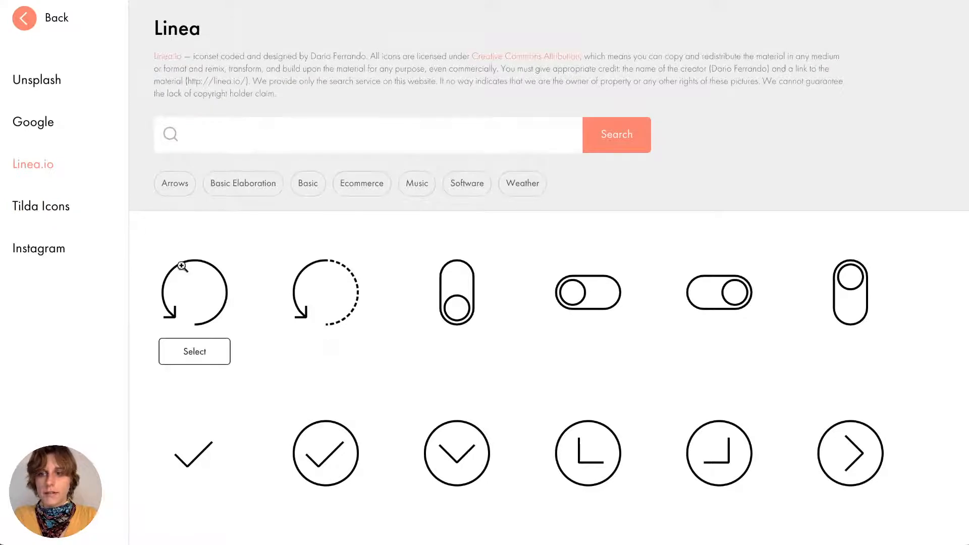
mouse_move(197, 283)
scroll(198, 282, down, 15)
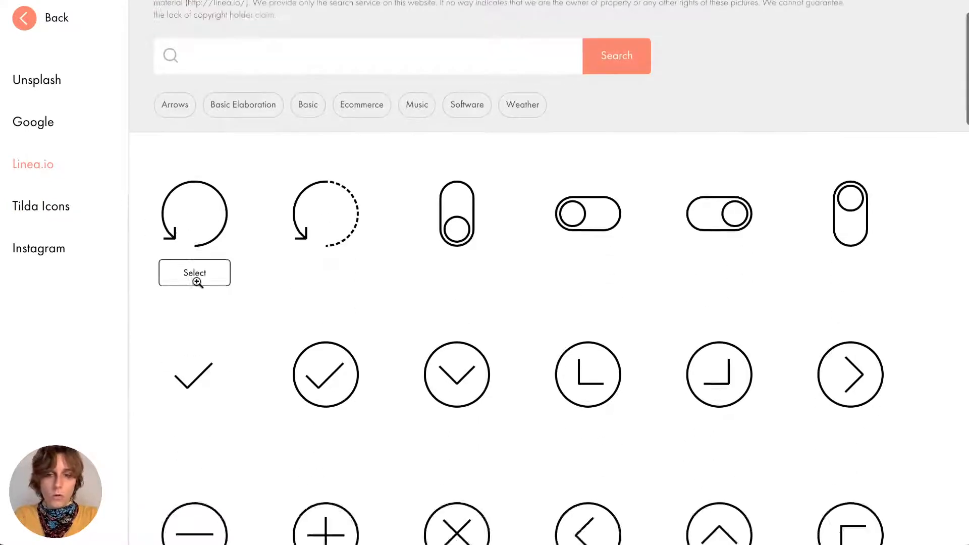
scroll(197, 282, down, 4)
scroll(197, 283, up, 20)
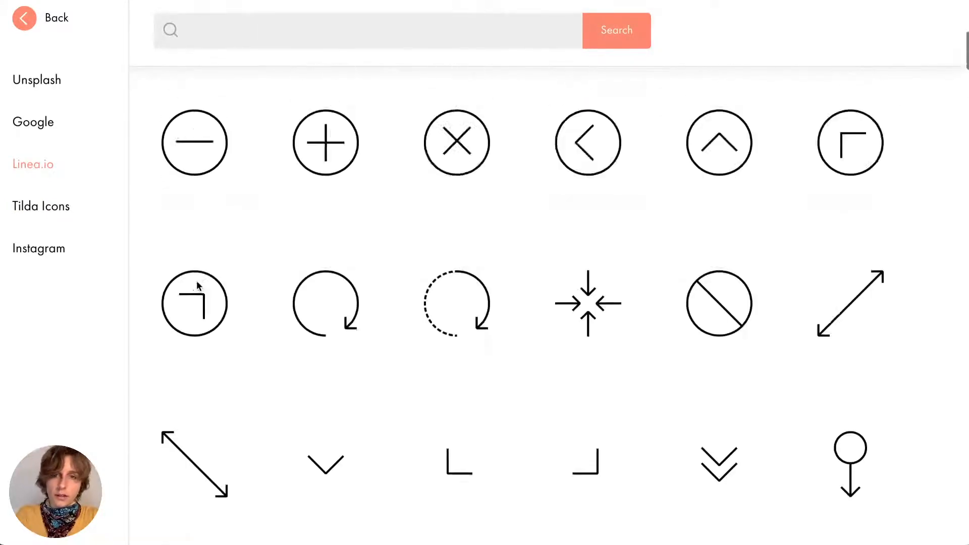
scroll(197, 282, down, 20)
scroll(197, 283, down, 10)
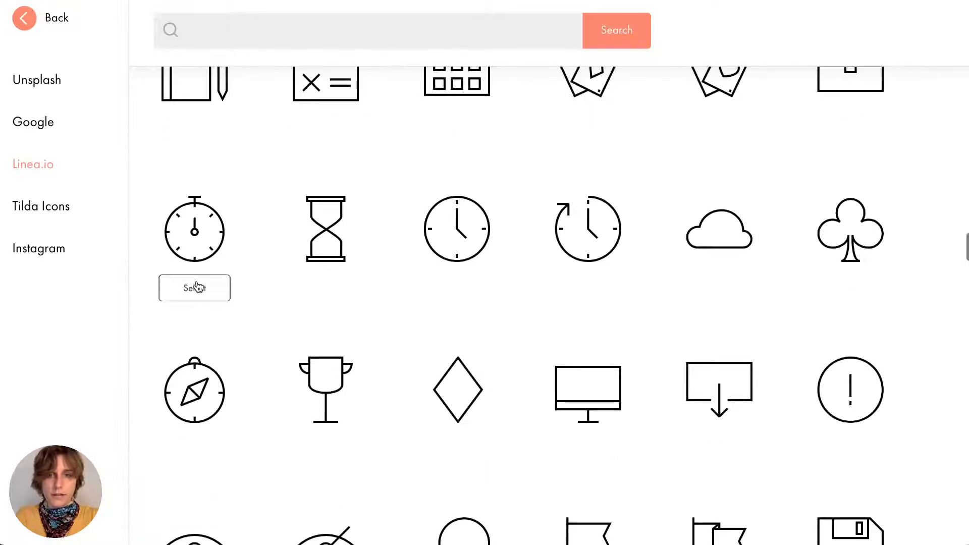
scroll(196, 286, down, 3)
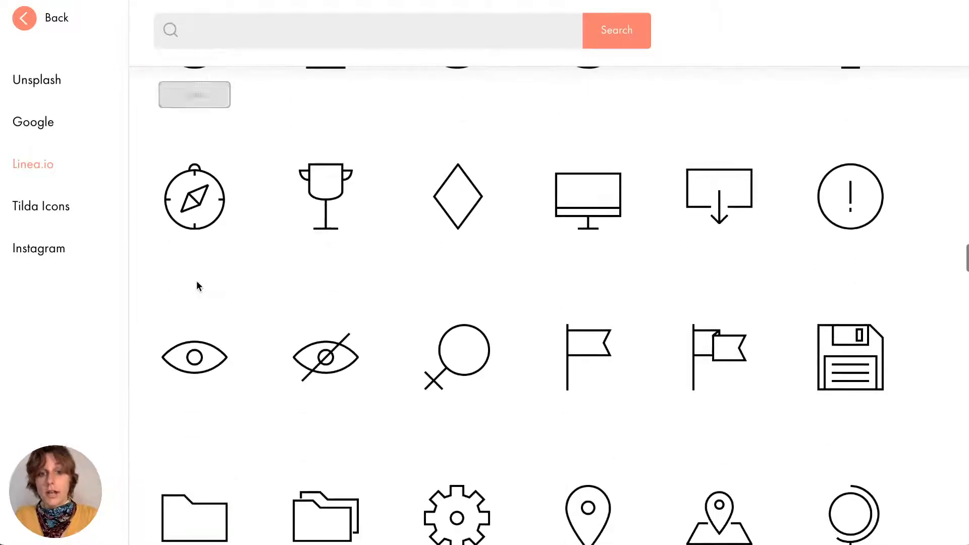
scroll(197, 287, down, 1)
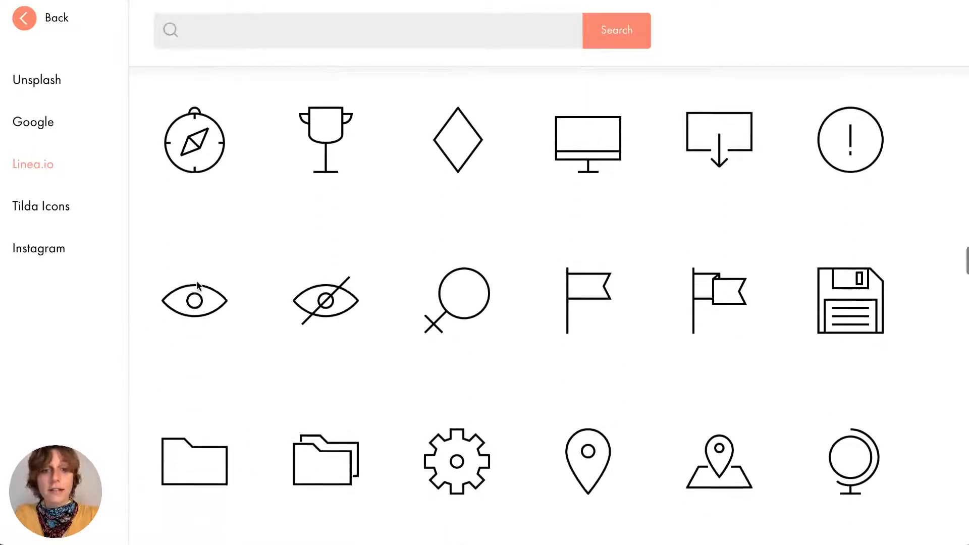
scroll(149, 293, down, 10)
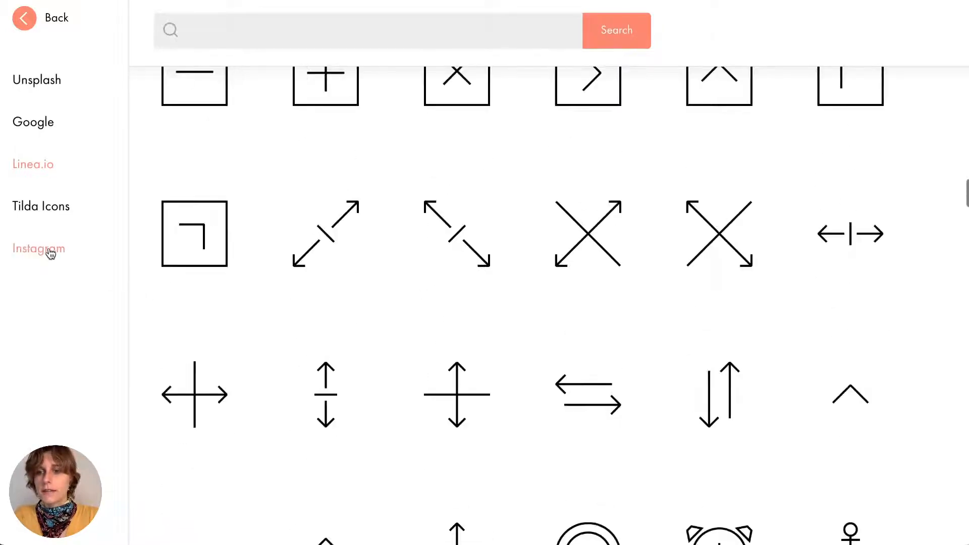
- View the connection options of the Instagram image source and go back to the cover's content editor
click(47, 250)
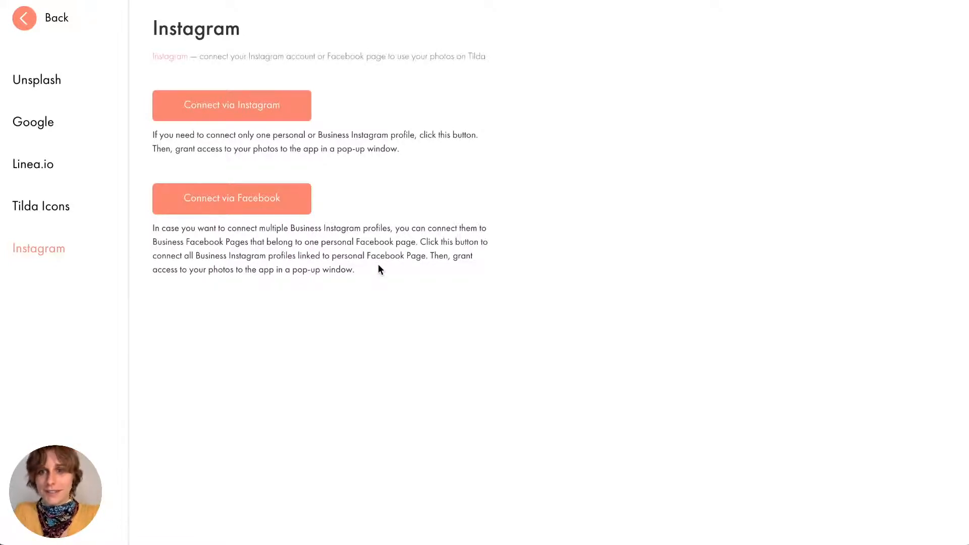
click(47, 18)
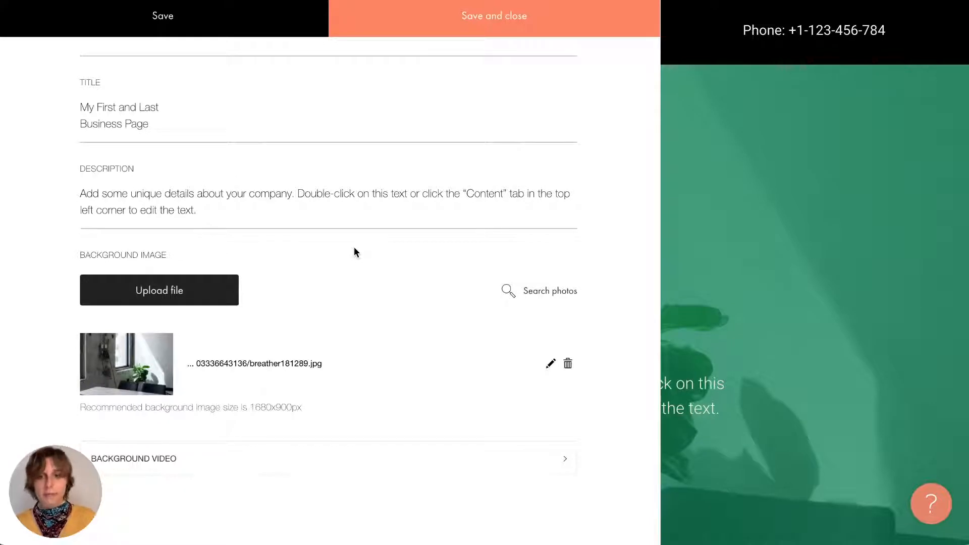
- Save the page as a template in the additional page settings and save the changes
click(910, 182)
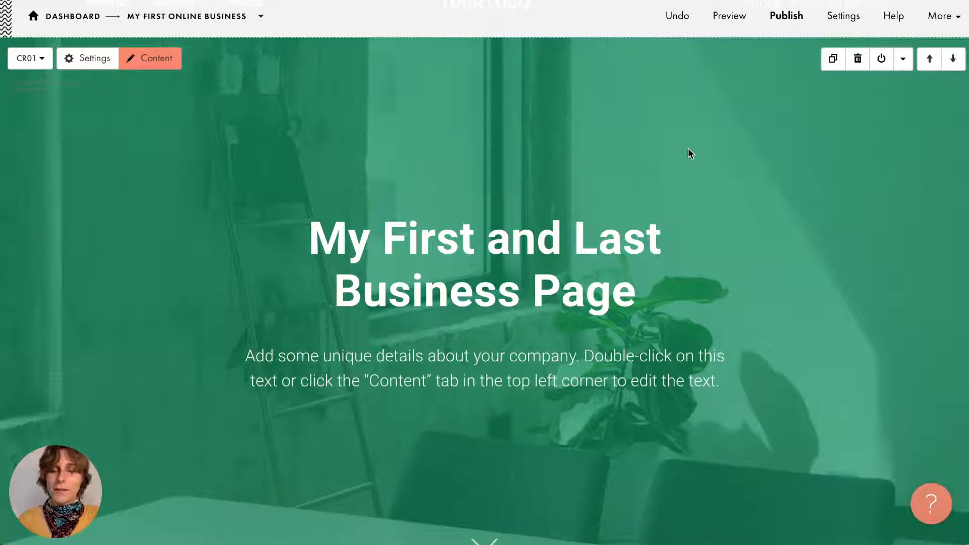
click(953, 25)
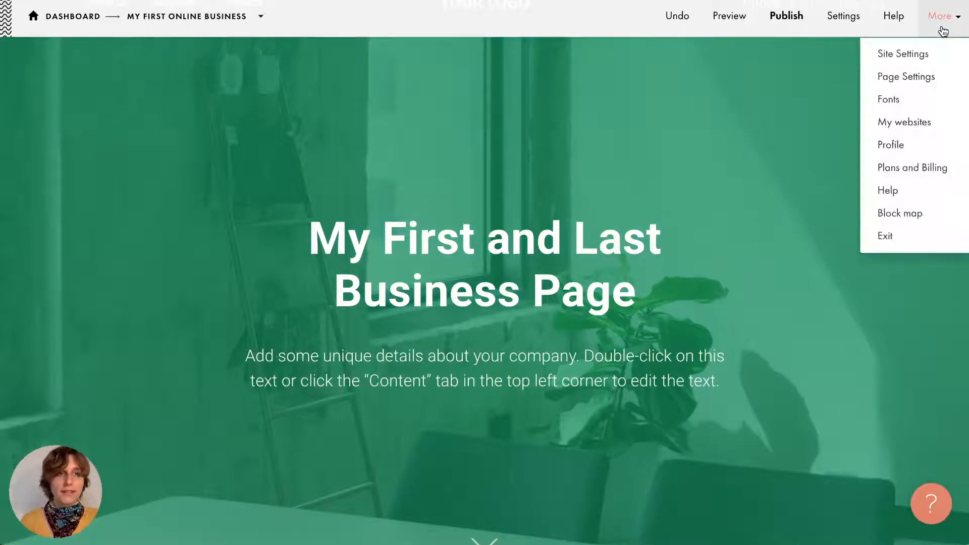
click(919, 77)
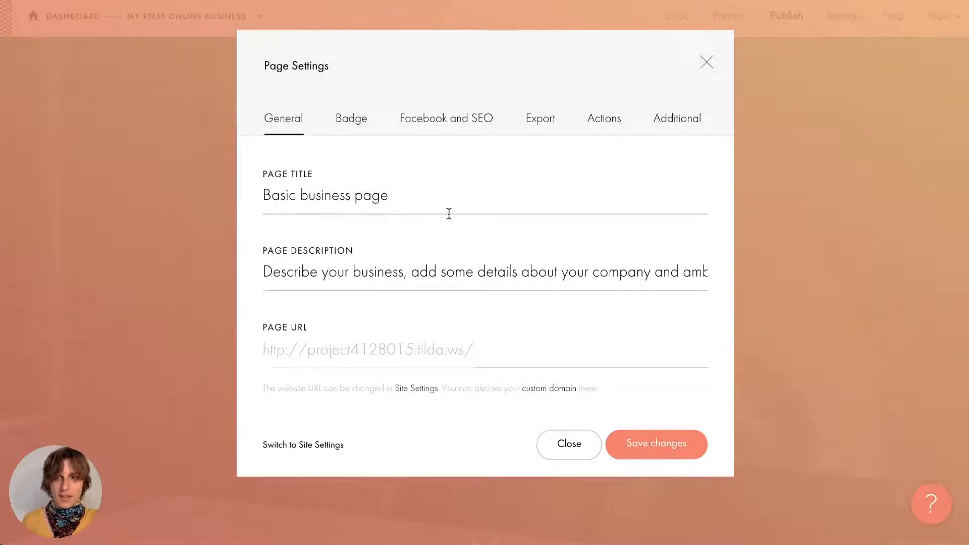
click(677, 118)
scroll(537, 267, down, 20)
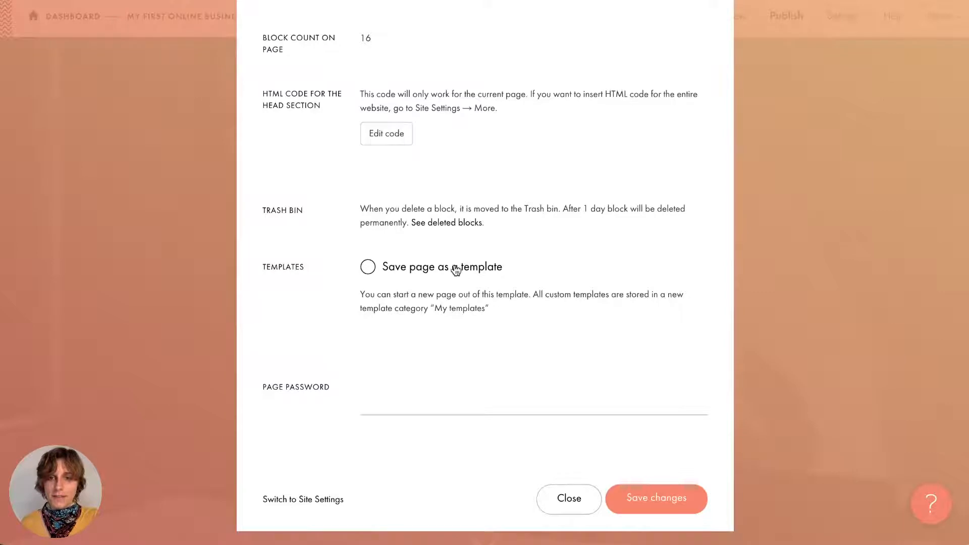
click(470, 270)
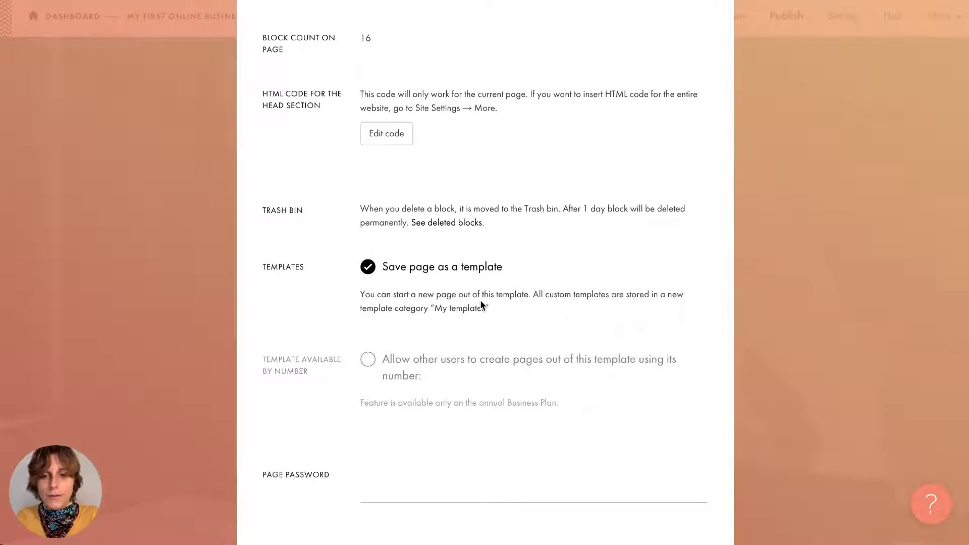
scroll(480, 299, down, 2)
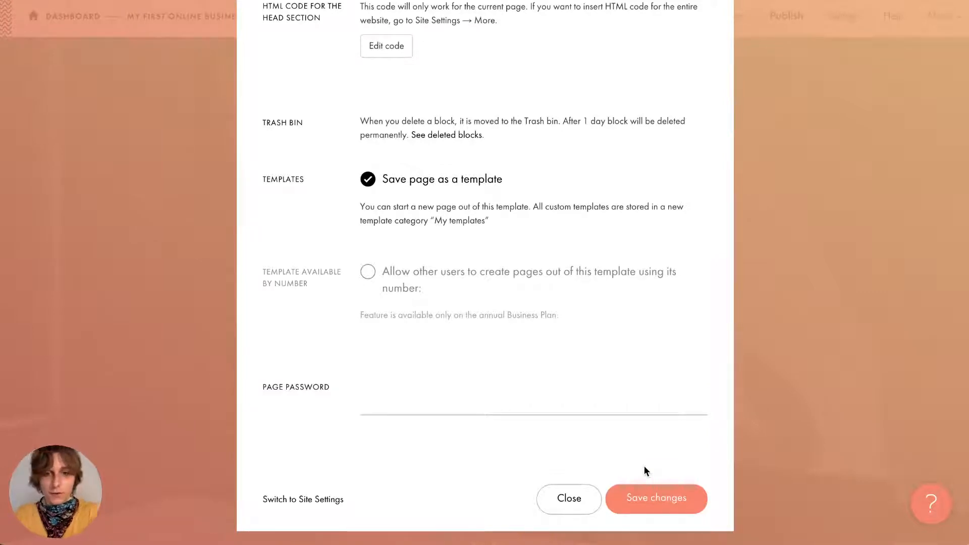
click(674, 492)
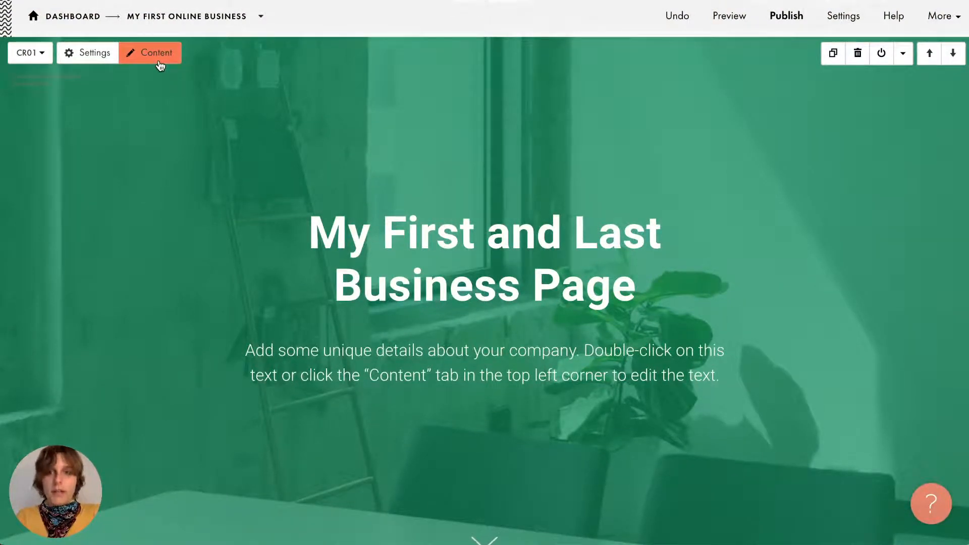
- Check the cover's content editor, look through the page's blocks, and view the content fields of the call-to-action block
click(159, 62)
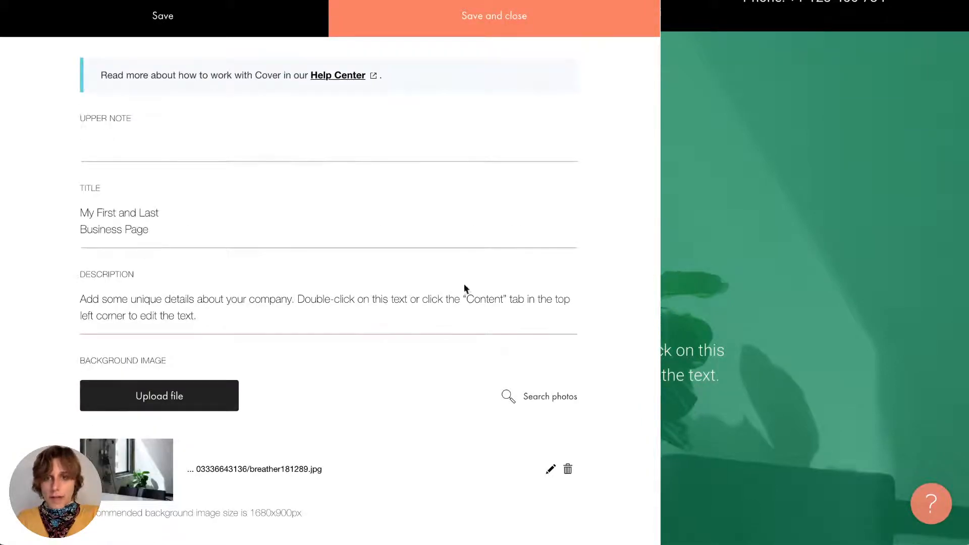
click(768, 241)
scroll(313, 245, down, 10)
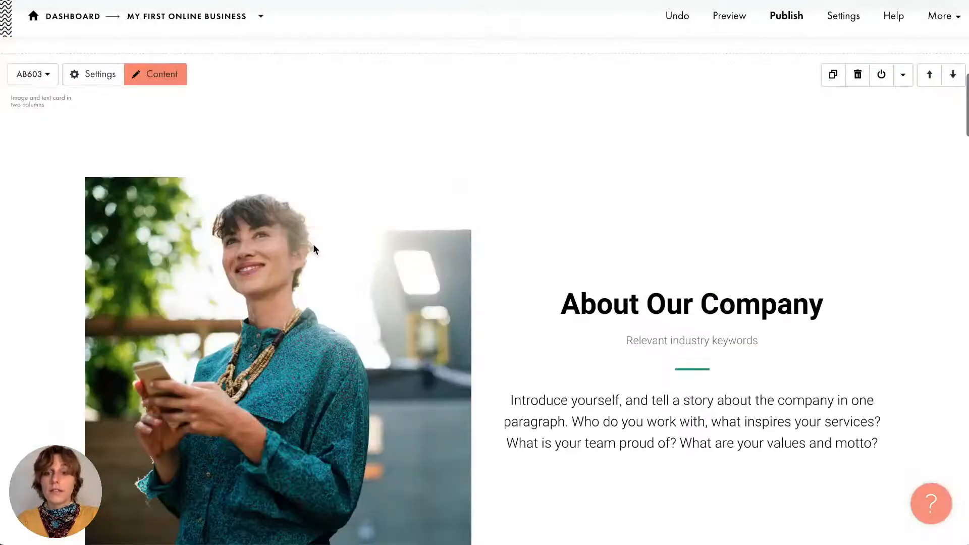
scroll(313, 245, down, 15)
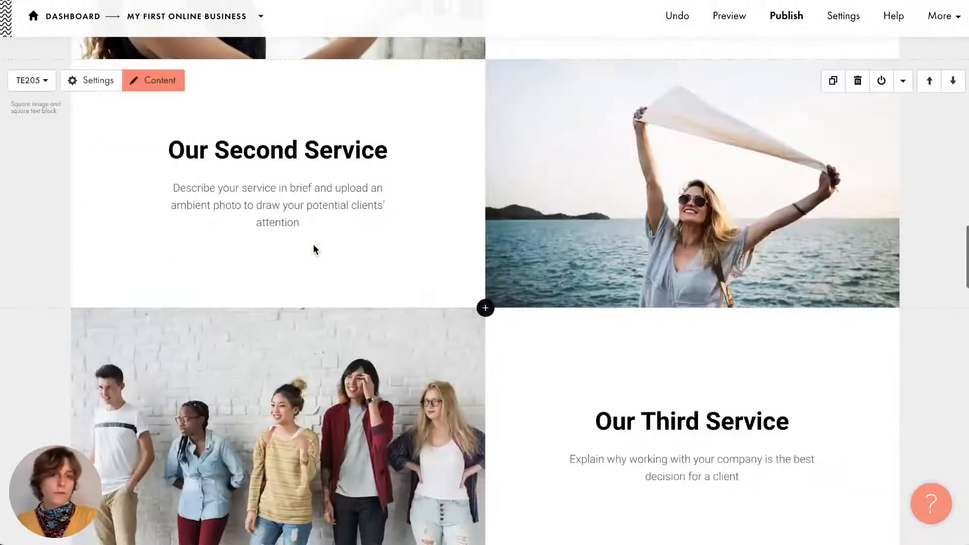
scroll(314, 247, down, 12)
scroll(315, 253, up, 14)
scroll(313, 246, down, 12)
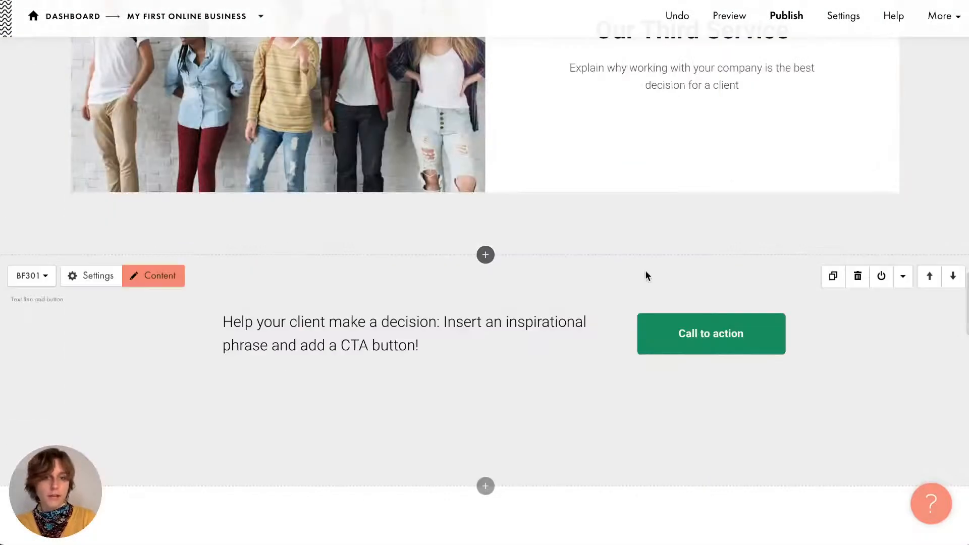
click(160, 283)
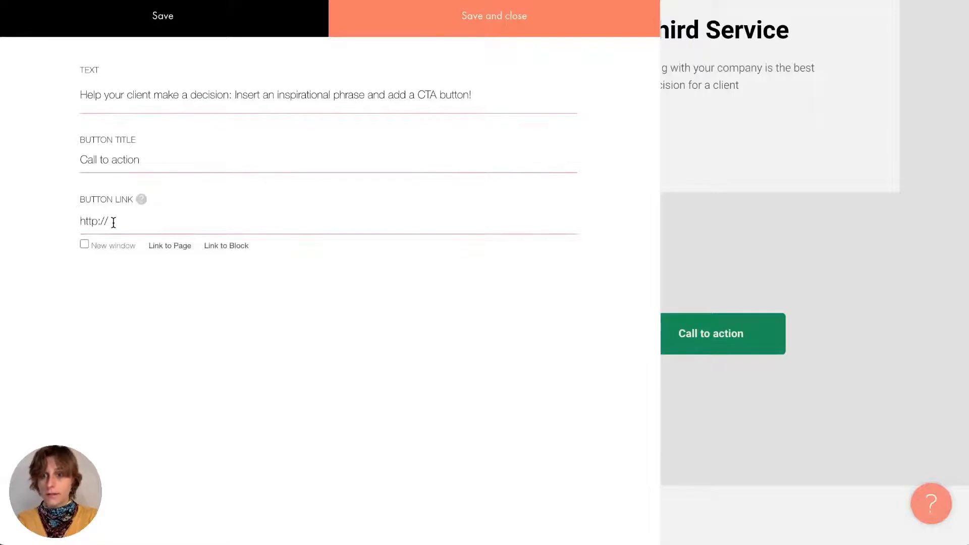
click(782, 135)
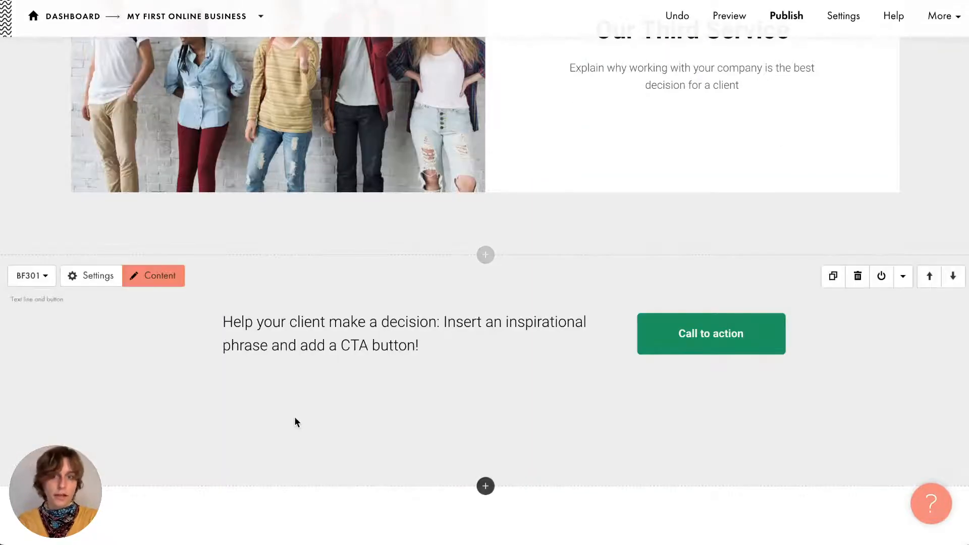
- Examine the items in the "Why Choose Us?" block's content, including their titles, descriptions, images, links and ordering options
scroll(295, 417, down, 8)
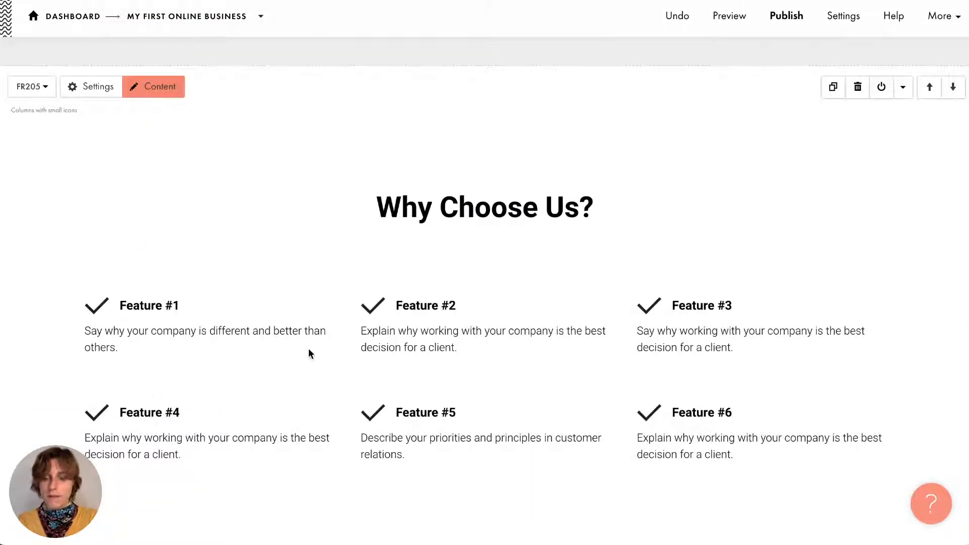
click(160, 89)
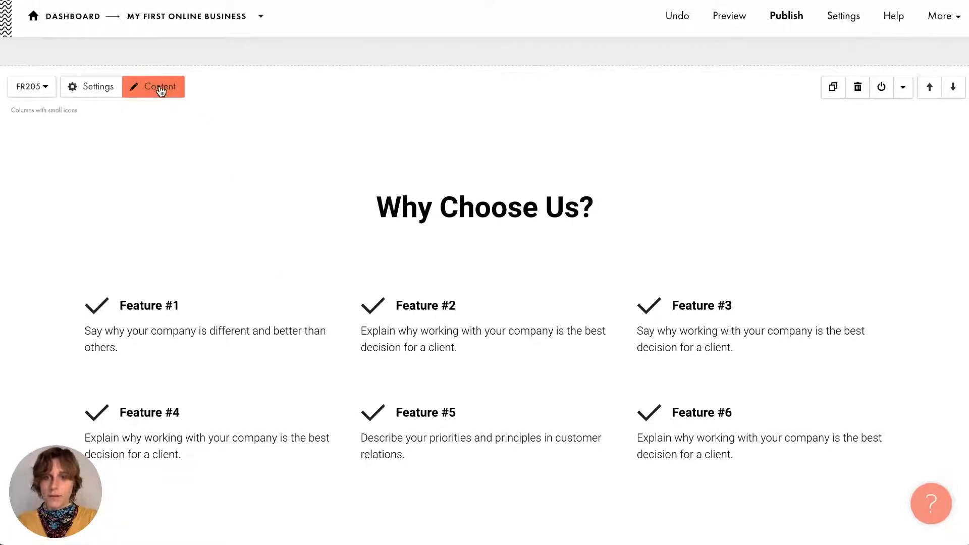
click(147, 113)
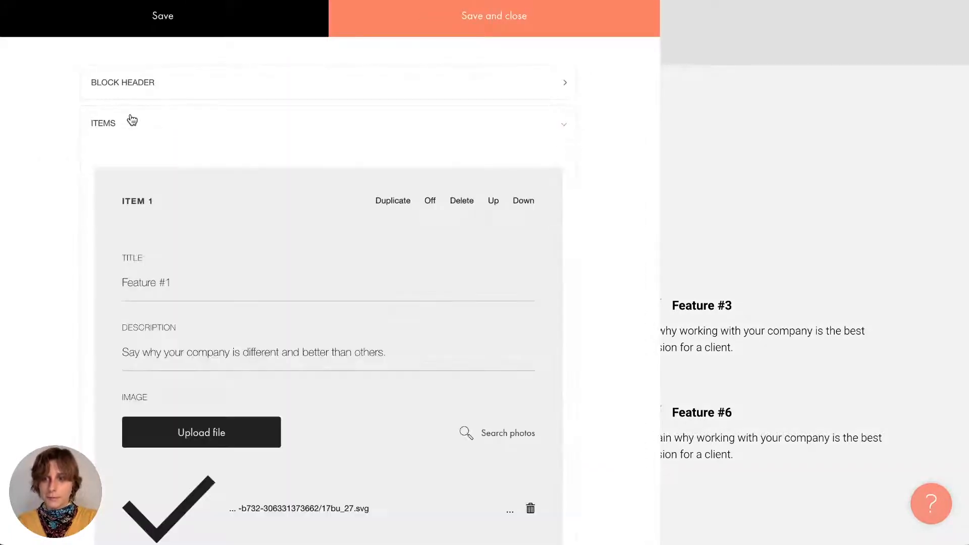
scroll(257, 283, down, 10)
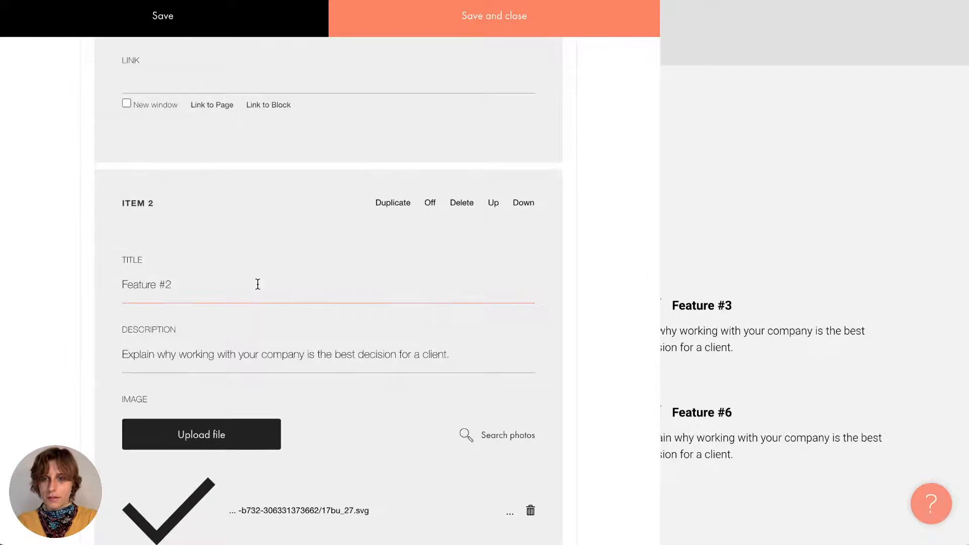
scroll(258, 284, down, 20)
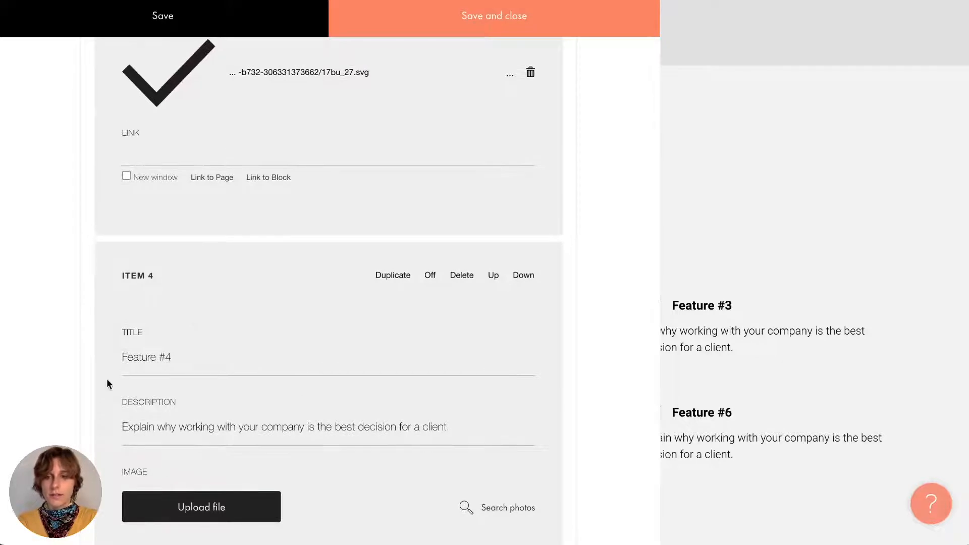
scroll(107, 380, down, 3)
scroll(107, 379, down, 2)
scroll(107, 379, up, 1)
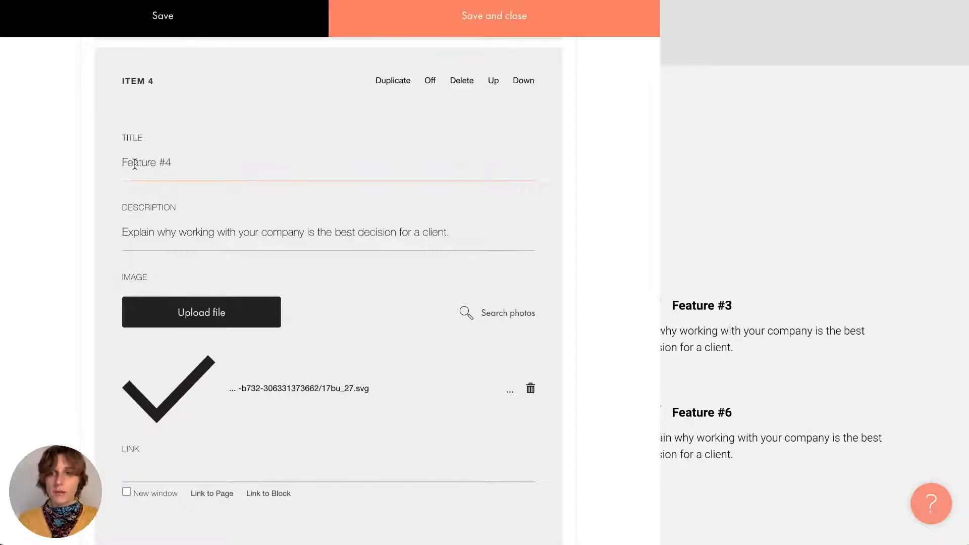
scroll(134, 225, down, 2)
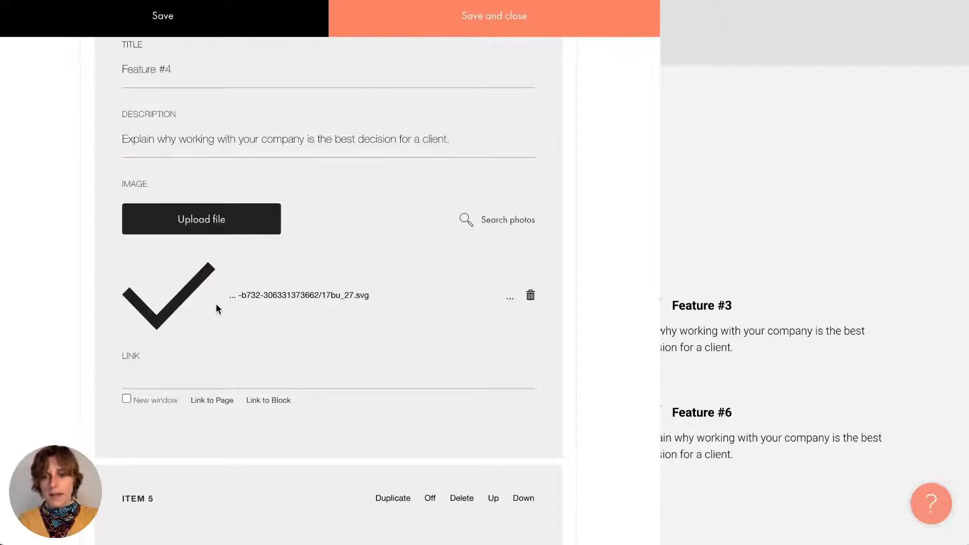
click(169, 385)
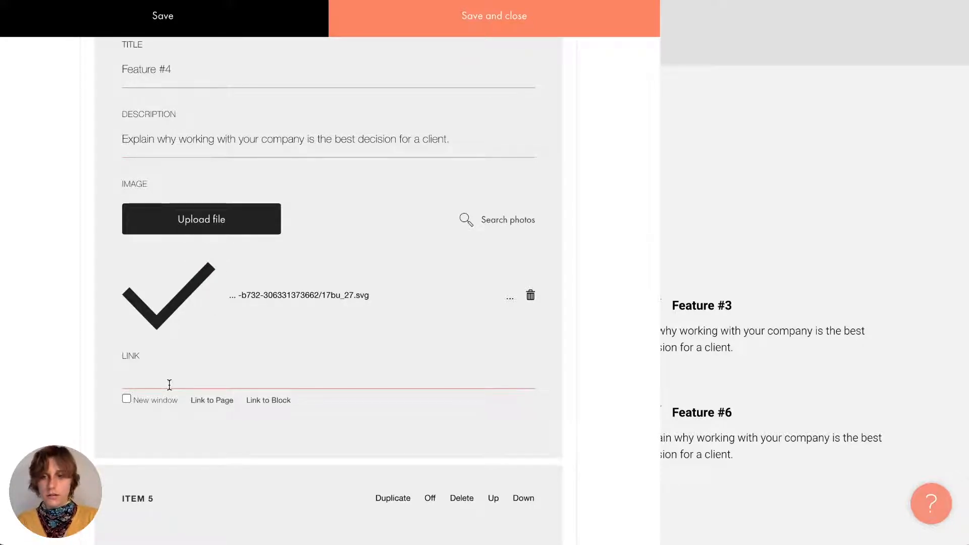
scroll(169, 383, up, 7)
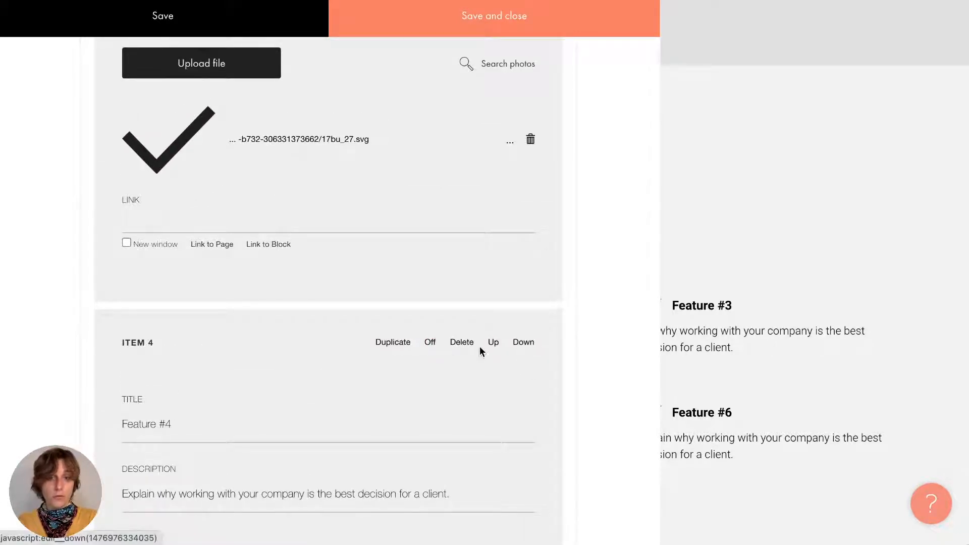
scroll(469, 303, up, 20)
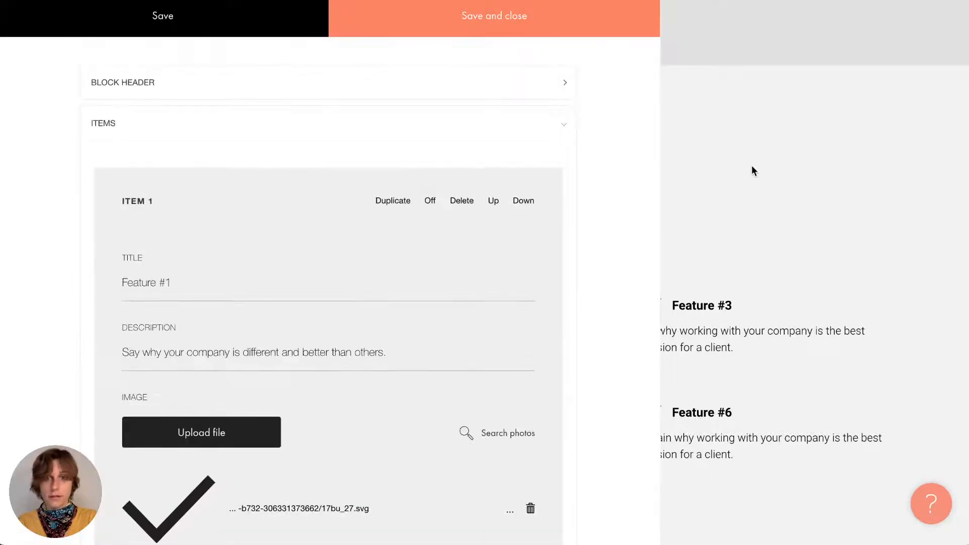
click(757, 168)
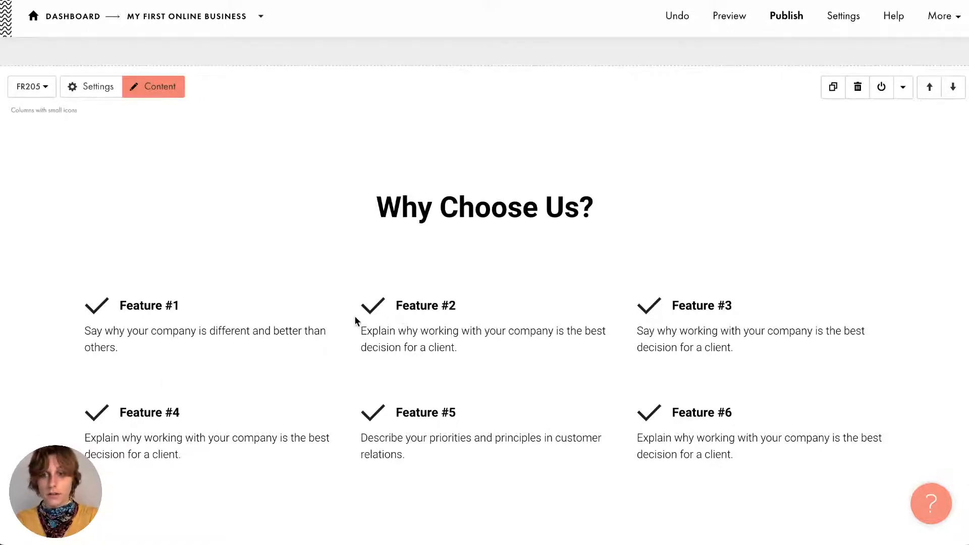
- Return to the cover block and look through its alignment, scroll effect, height, filter colour and arrow settings
scroll(348, 308, down, 8)
scroll(348, 308, up, 20)
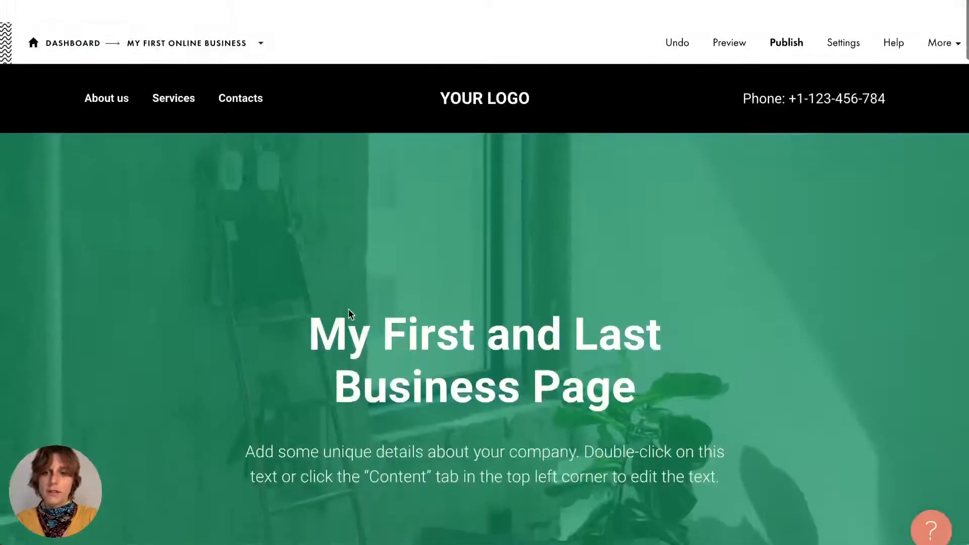
scroll(348, 309, down, 2)
scroll(348, 309, up, 1)
scroll(222, 170, down, 1)
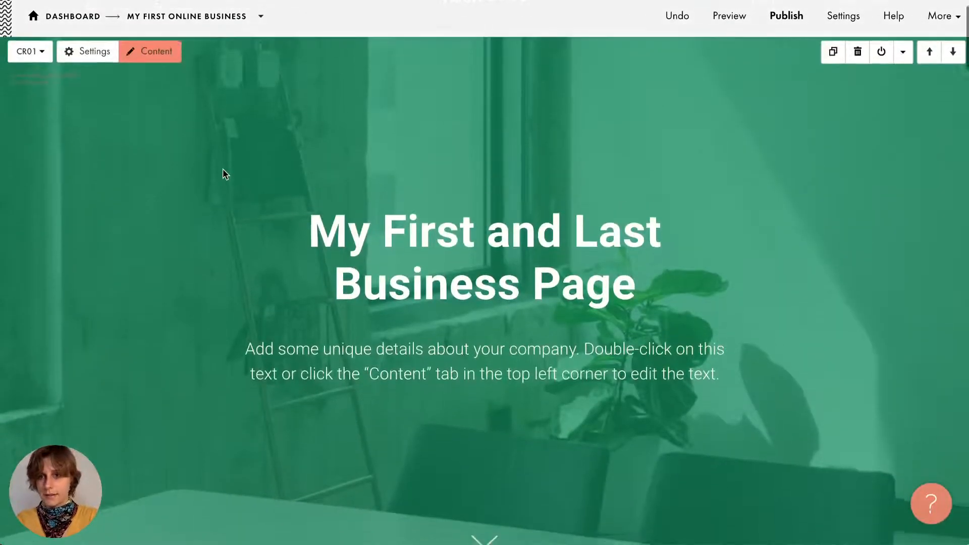
scroll(222, 169, up, 1)
click(91, 56)
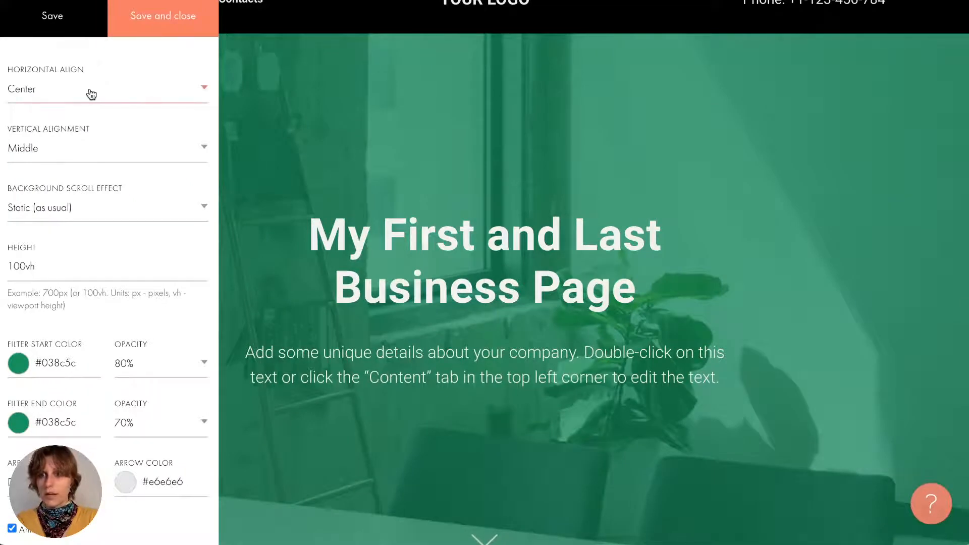
scroll(66, 295, down, 5)
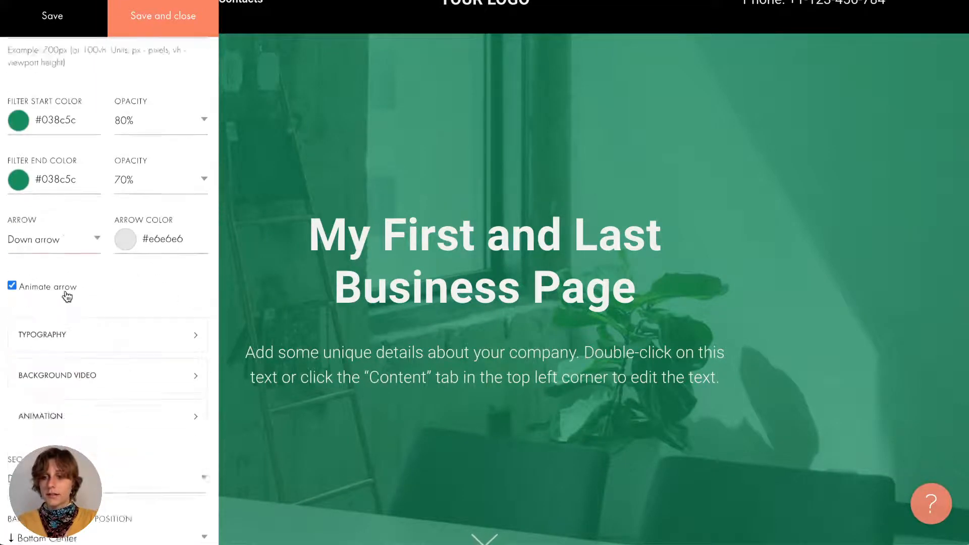
scroll(66, 295, up, 5)
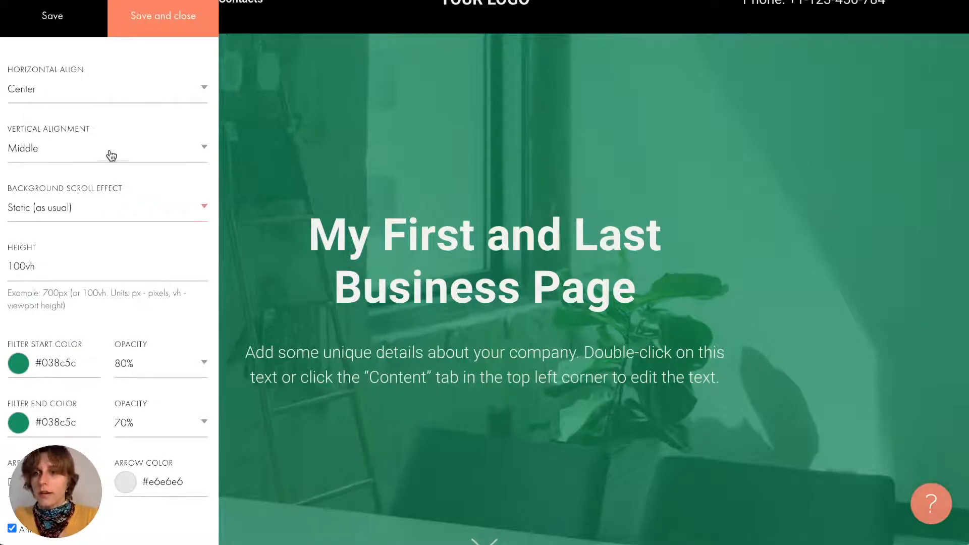
- Try Left as the cover's horizontal alignment and set it back to Center
click(86, 103)
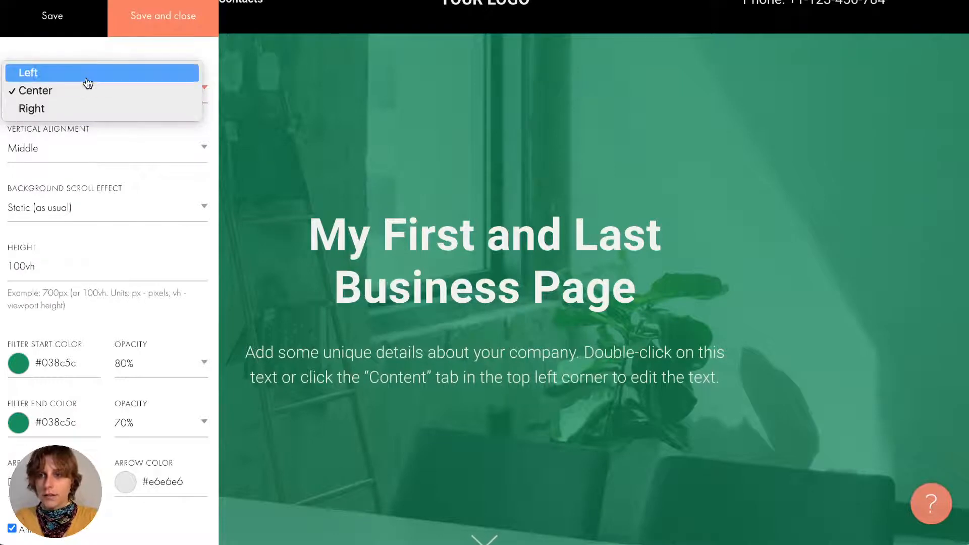
click(89, 81)
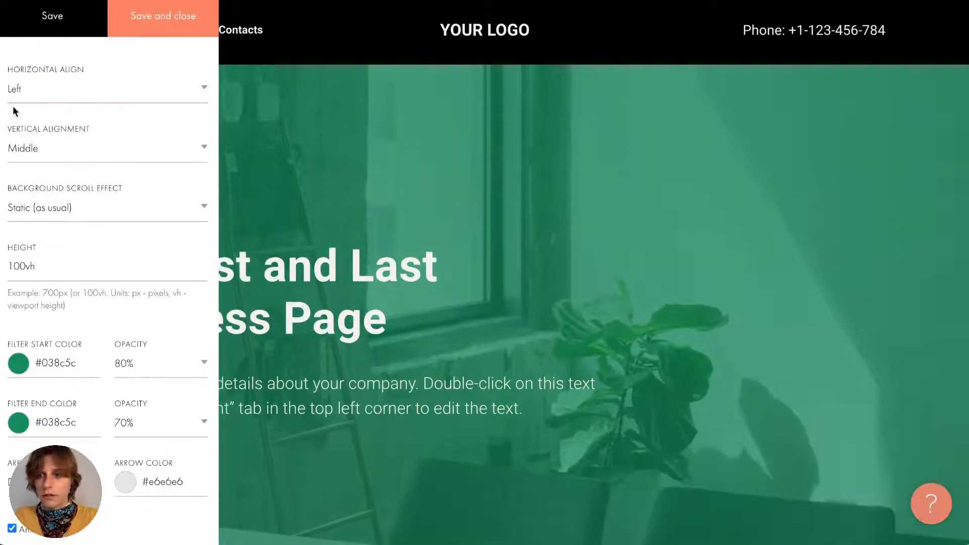
click(23, 96)
click(31, 108)
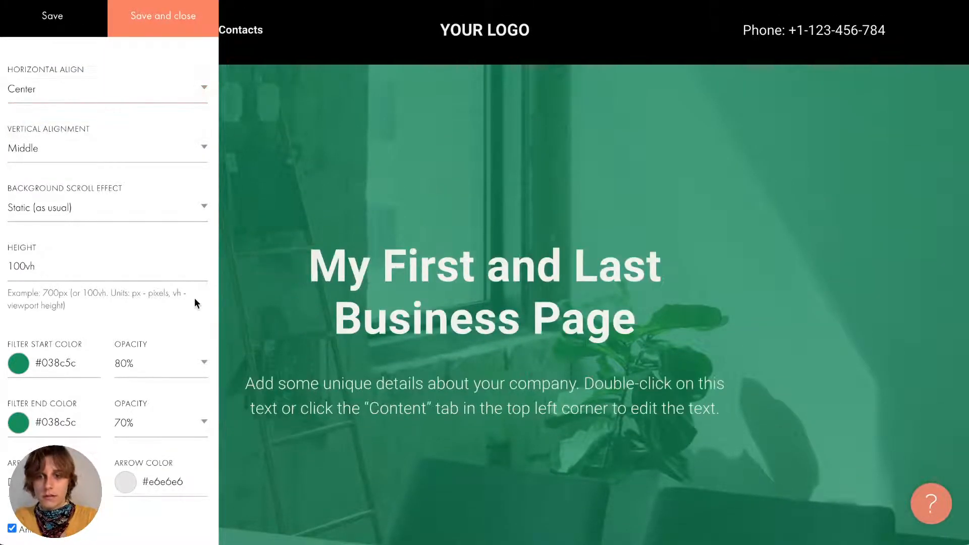
- Examine the cover's height setting and the example units given for it
scroll(38, 229, down, 1)
click(39, 230)
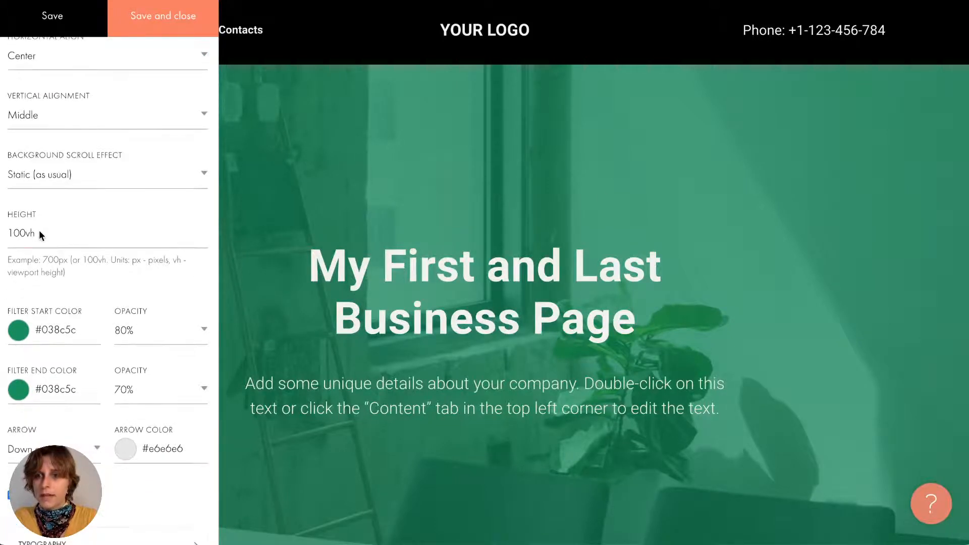
double_click(27, 230)
scroll(103, 250, down, 1)
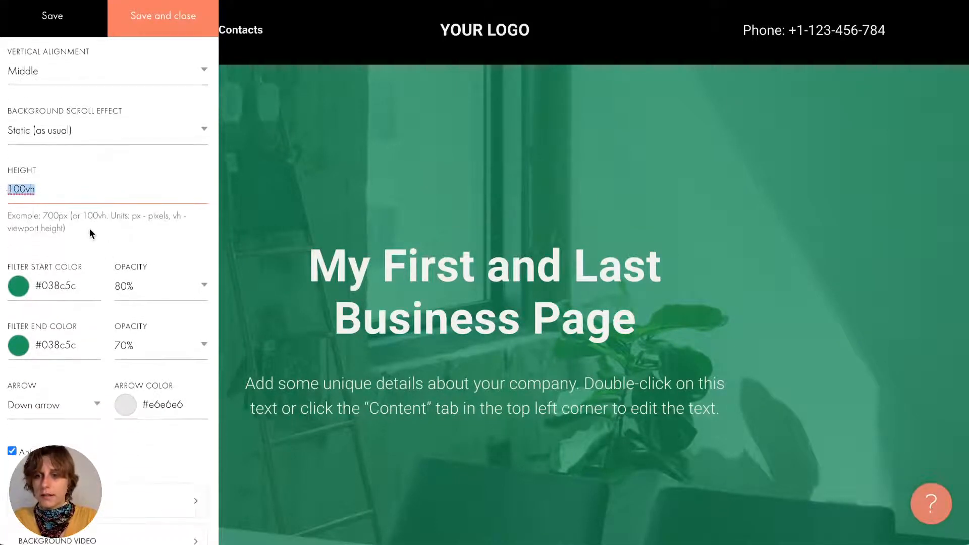
click(56, 193)
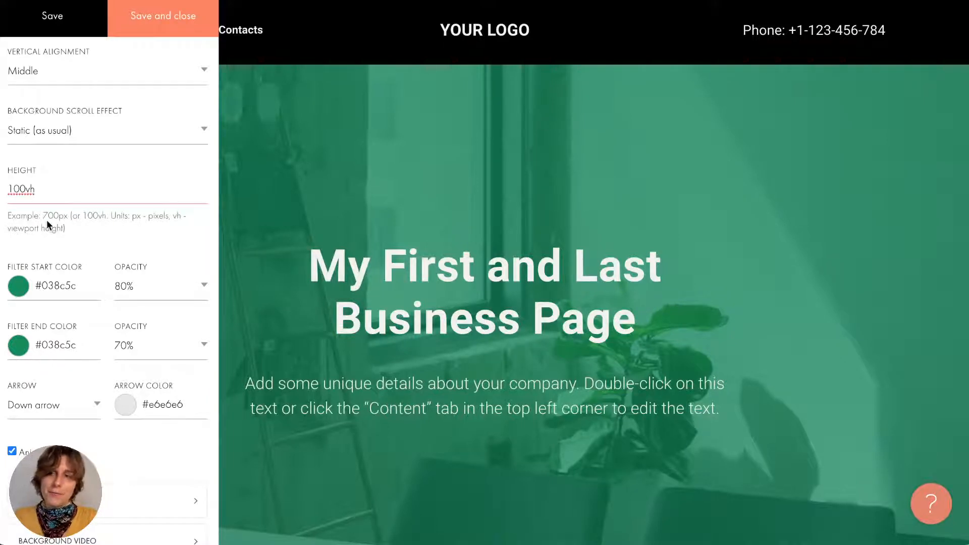
- Set the cover's height to 50vh, save it and check the shortened cover on the page
drag(25, 191, 58, 192)
click(58, 192)
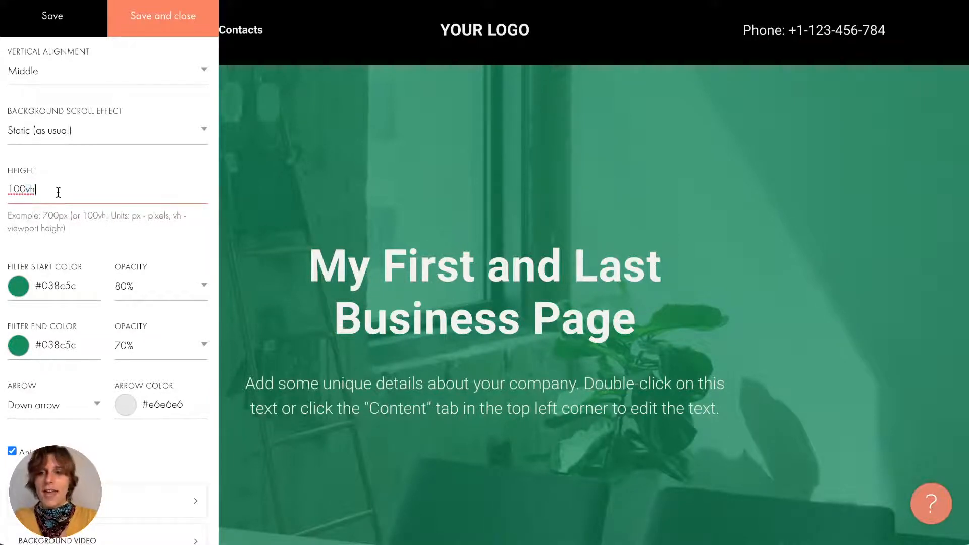
click(74, 211)
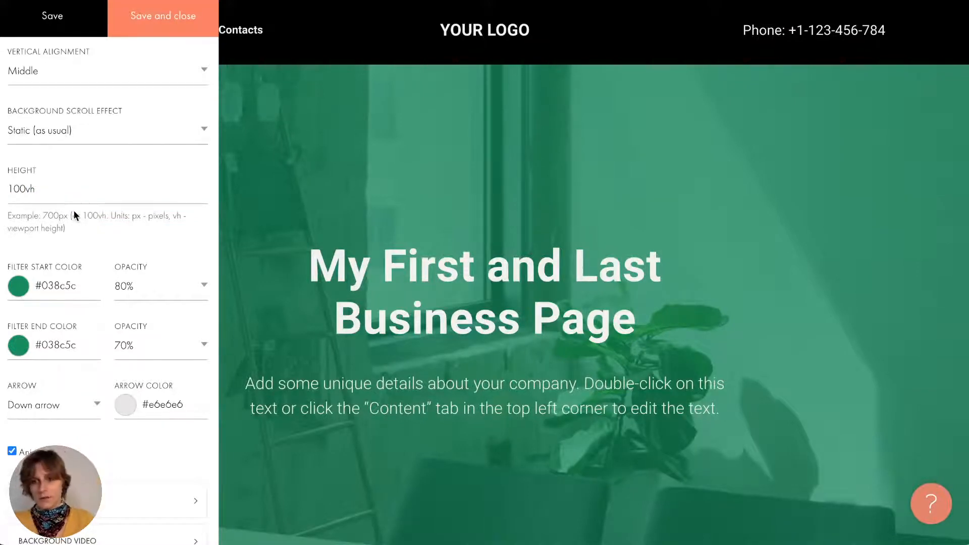
drag(22, 194, 3, 191)
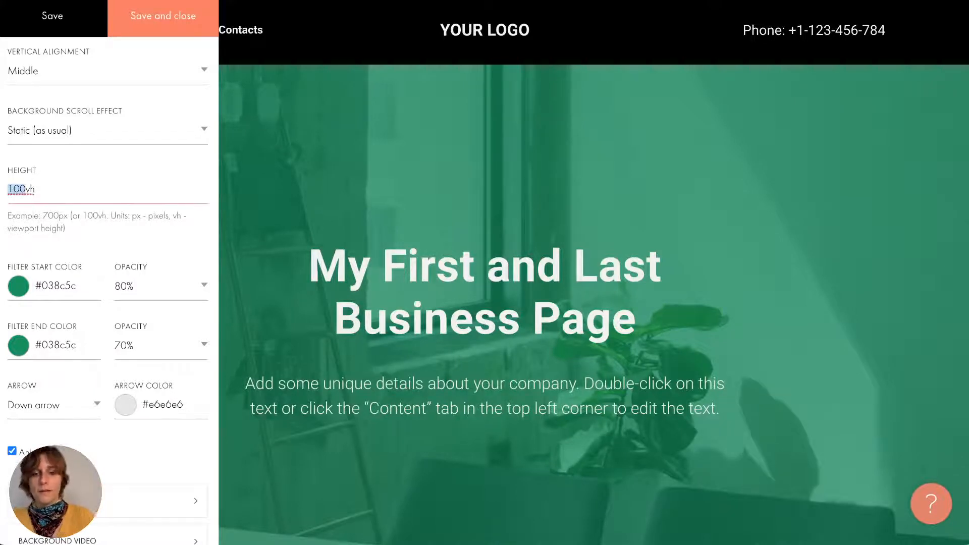
text(50)
click(71, 11)
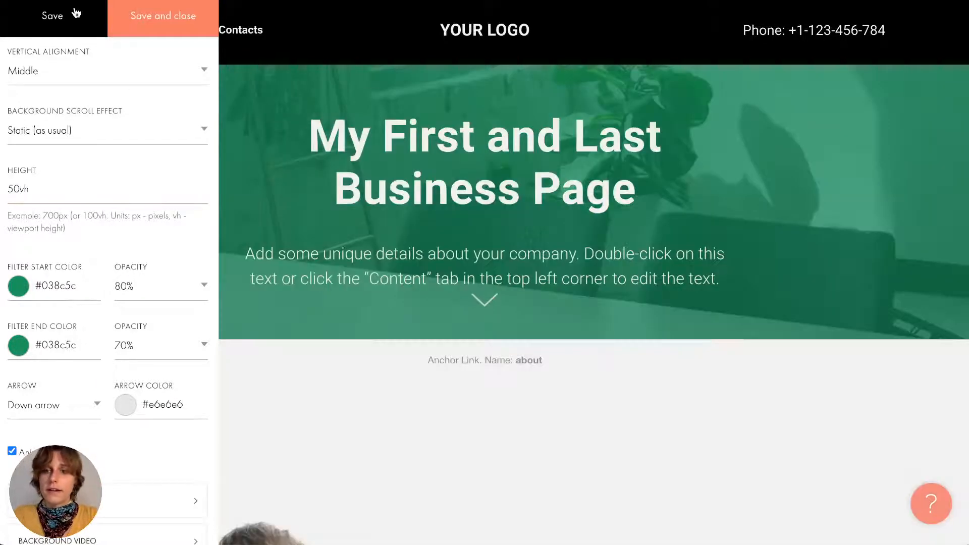
scroll(480, 232, up, 2)
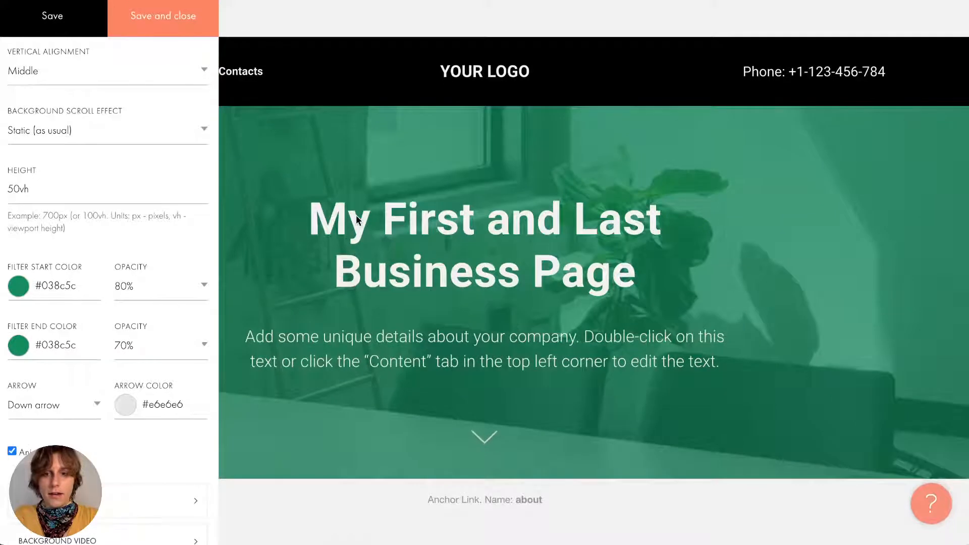
scroll(356, 214, down, 2)
scroll(356, 214, down, 1)
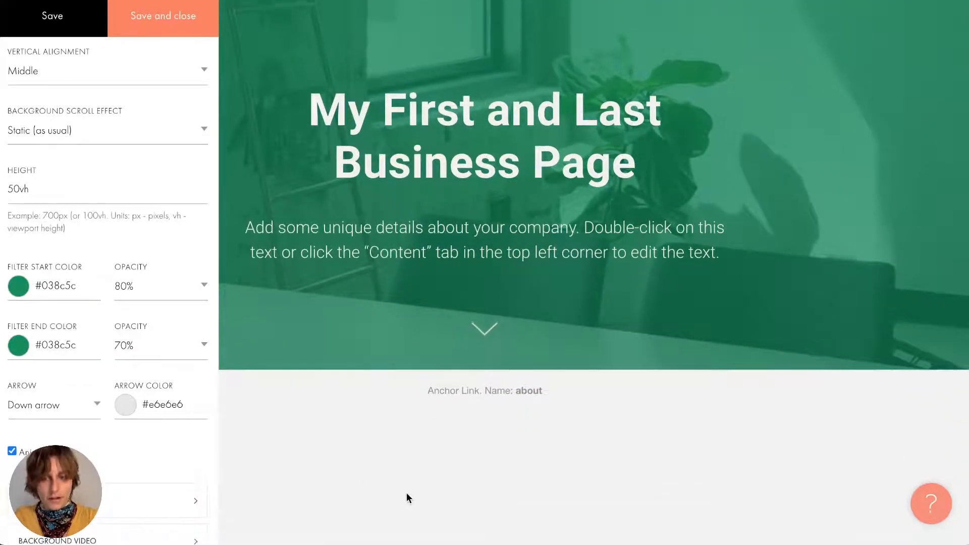
scroll(406, 493, down, 1)
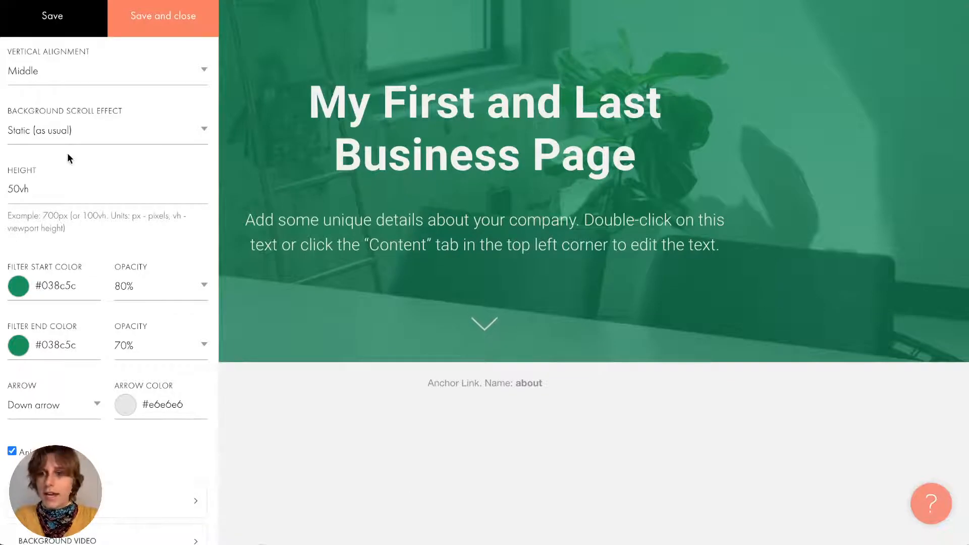
- Set the cover's height back to 100vh, save it and check the cover on the page
click(18, 191)
drag(18, 190, 7, 190)
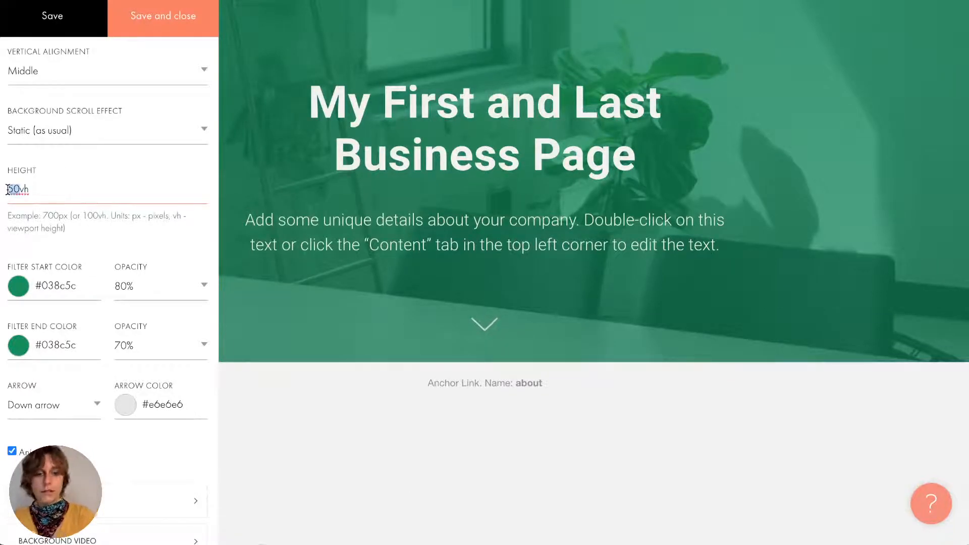
text(100)
click(30, 23)
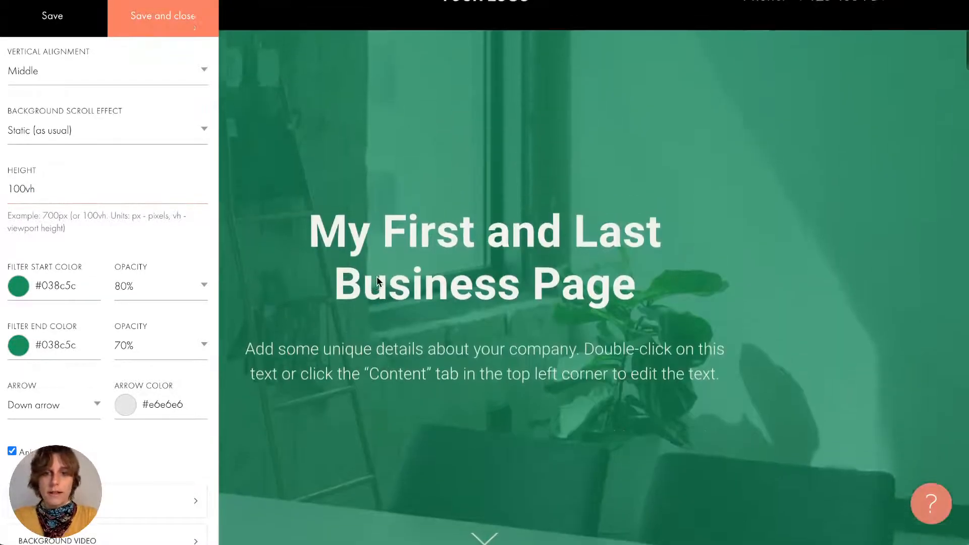
scroll(524, 308, down, 2)
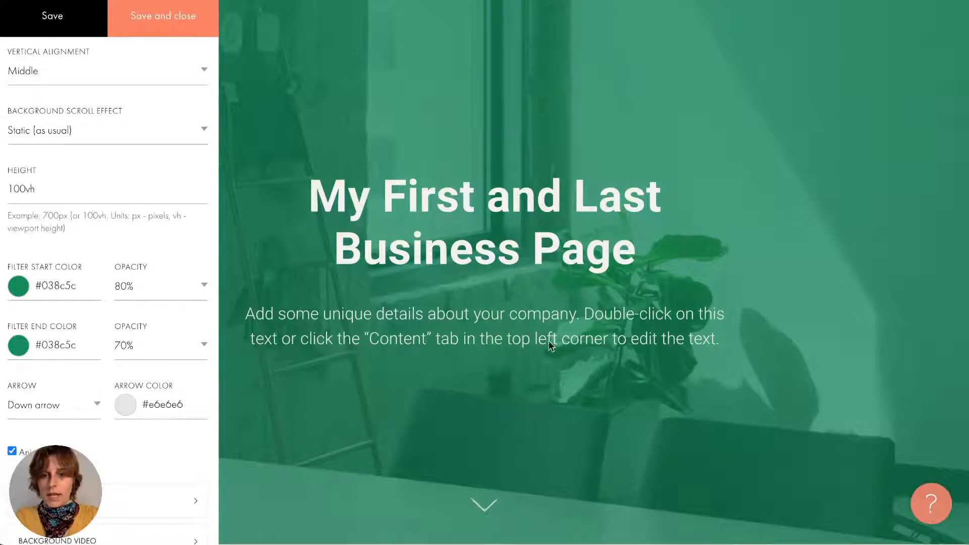
- Set the cover's filter start opacity to 10% and end opacity to 40%, and save the settings
scroll(100, 268, down, 2)
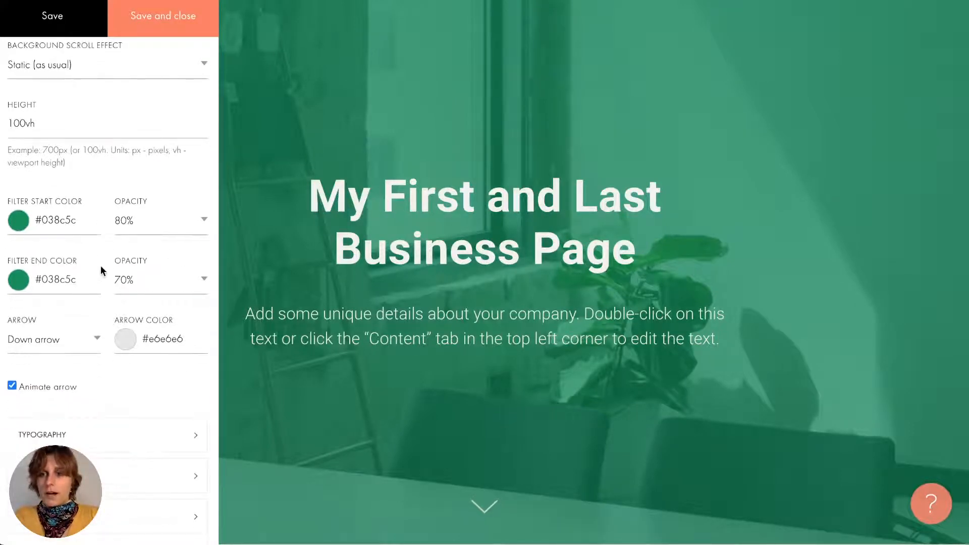
scroll(101, 271, down, 4)
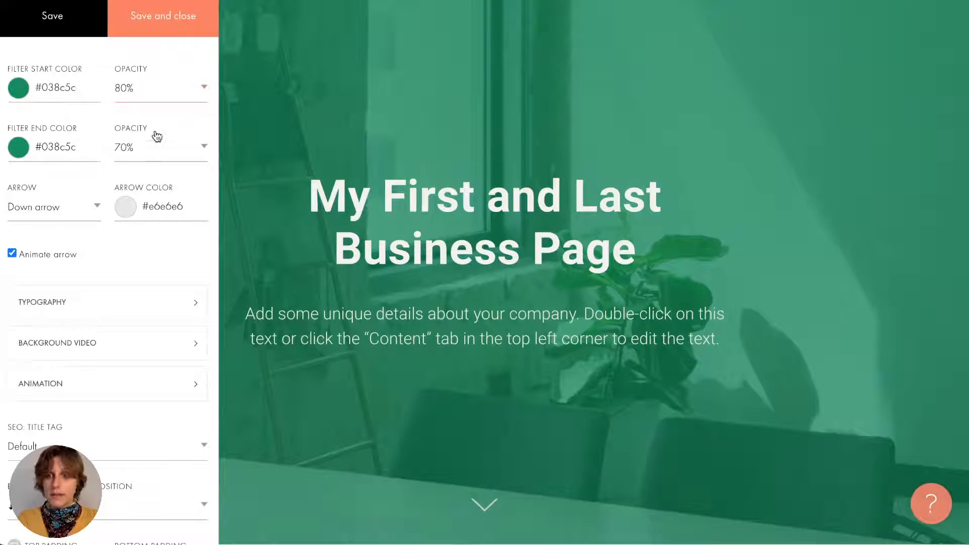
click(153, 99)
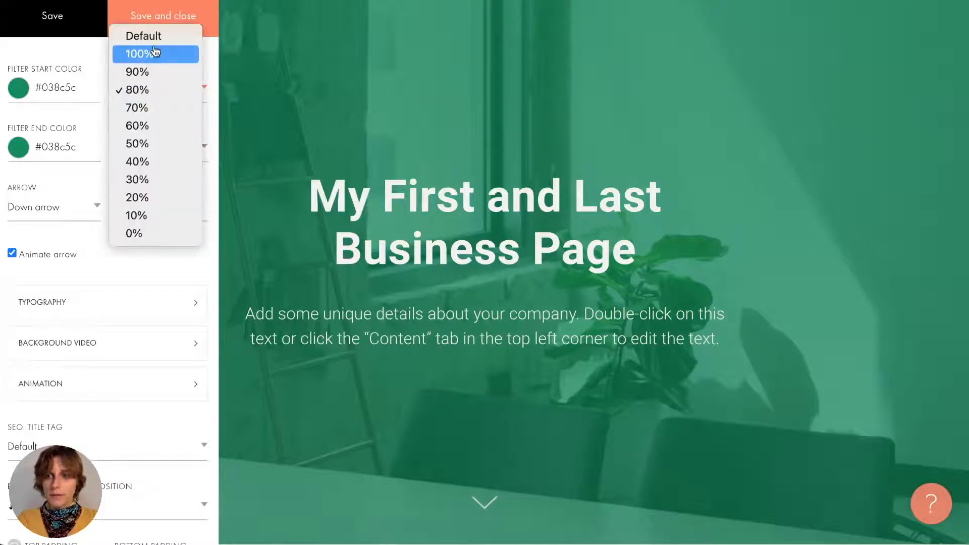
click(152, 147)
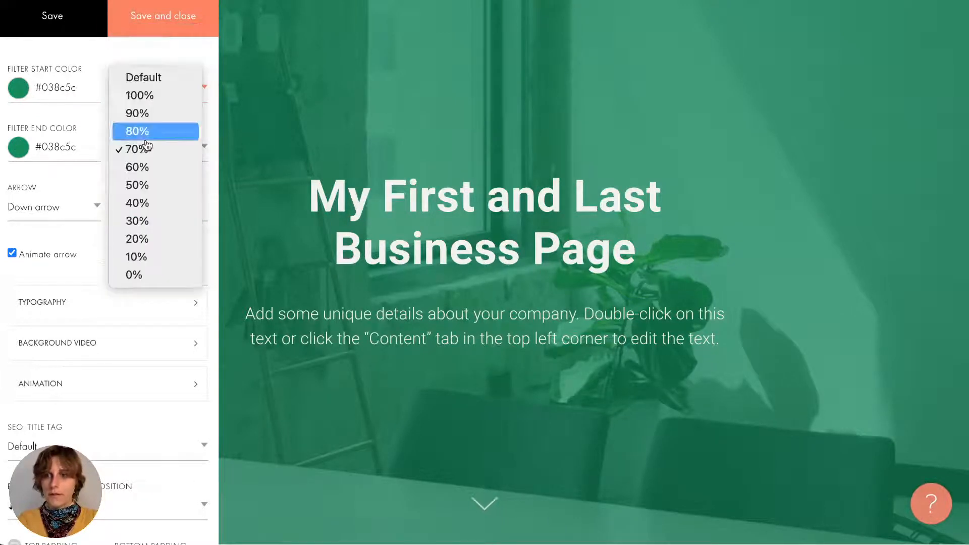
click(144, 208)
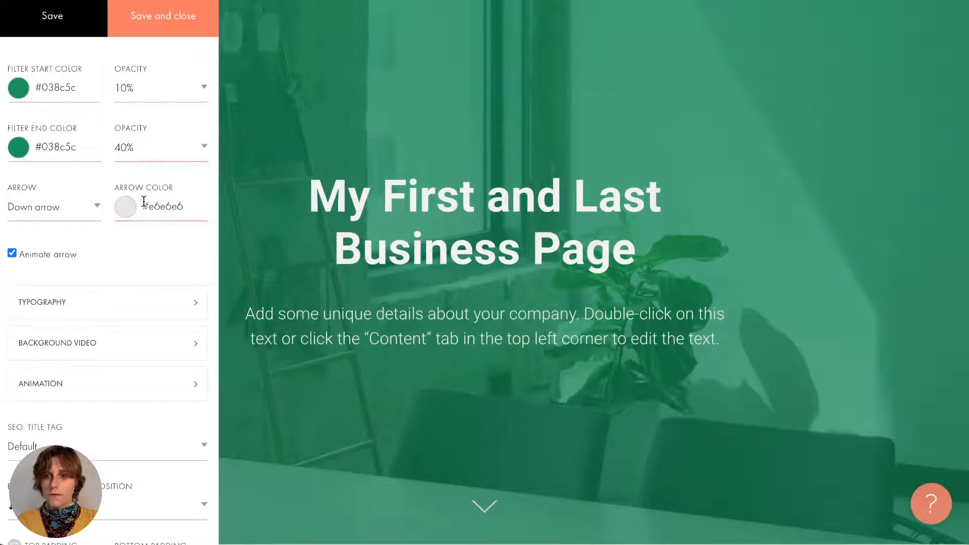
click(67, 19)
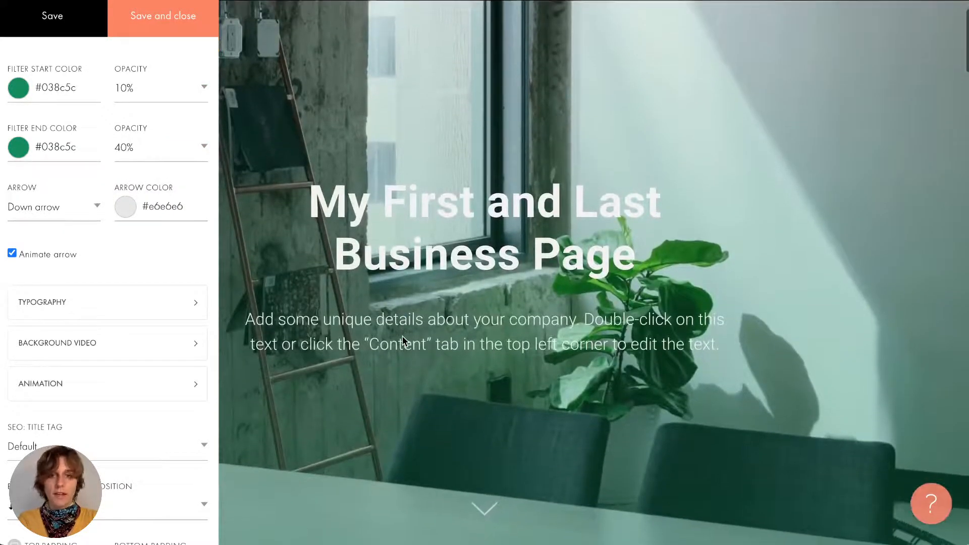
- Raise the filter start opacity to 50% and on to 70%, saving each change to compare the overlay
click(142, 92)
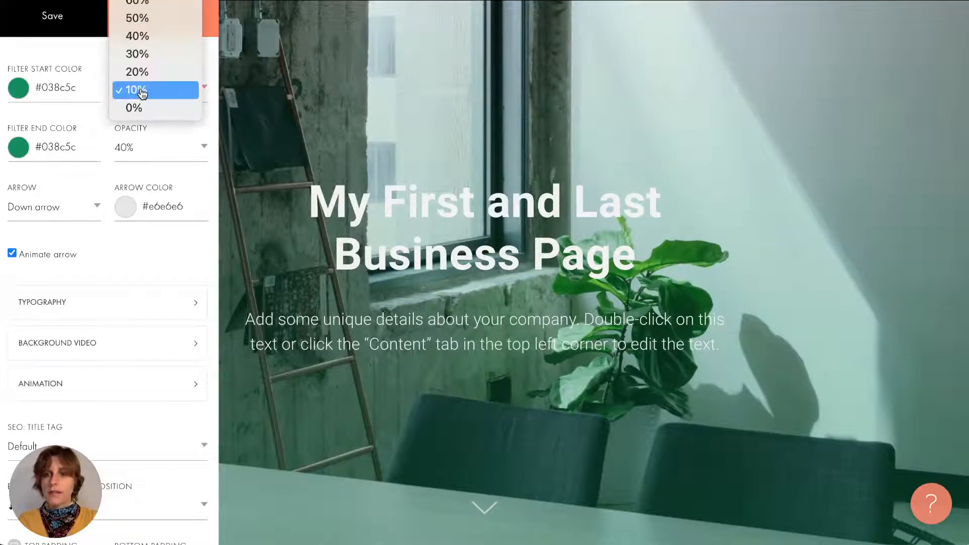
click(135, 18)
click(86, 16)
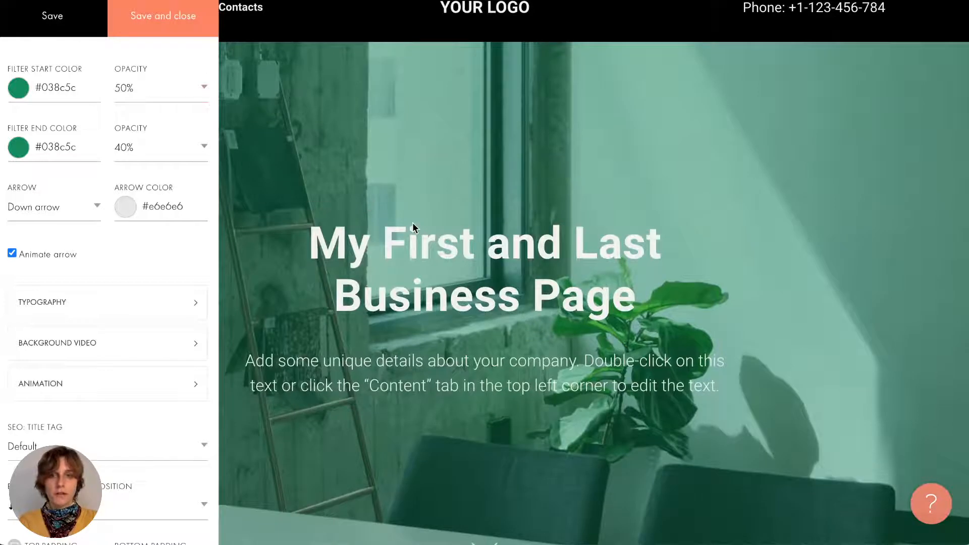
click(139, 88)
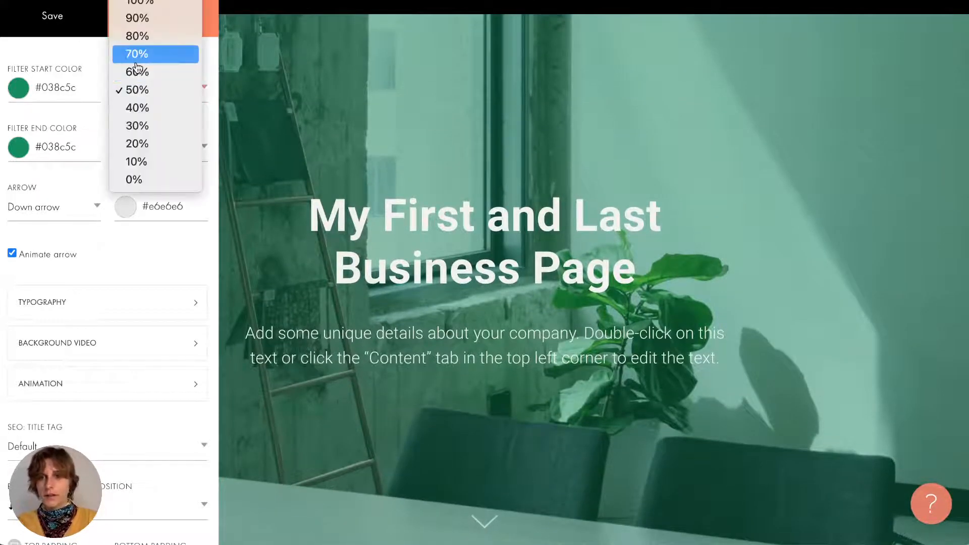
click(135, 59)
click(60, 16)
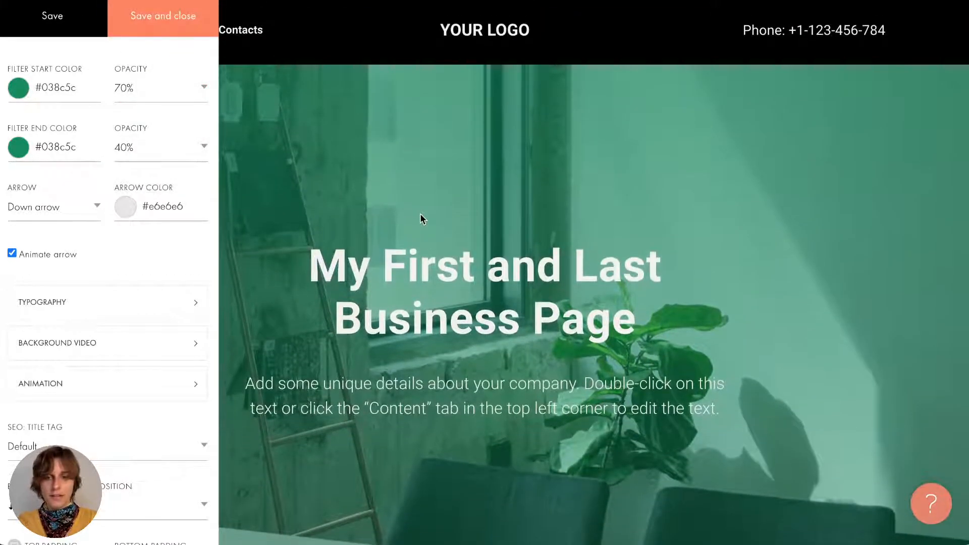
- Change the cover's filter start colour to bright blue #0045db and save it
click(58, 92)
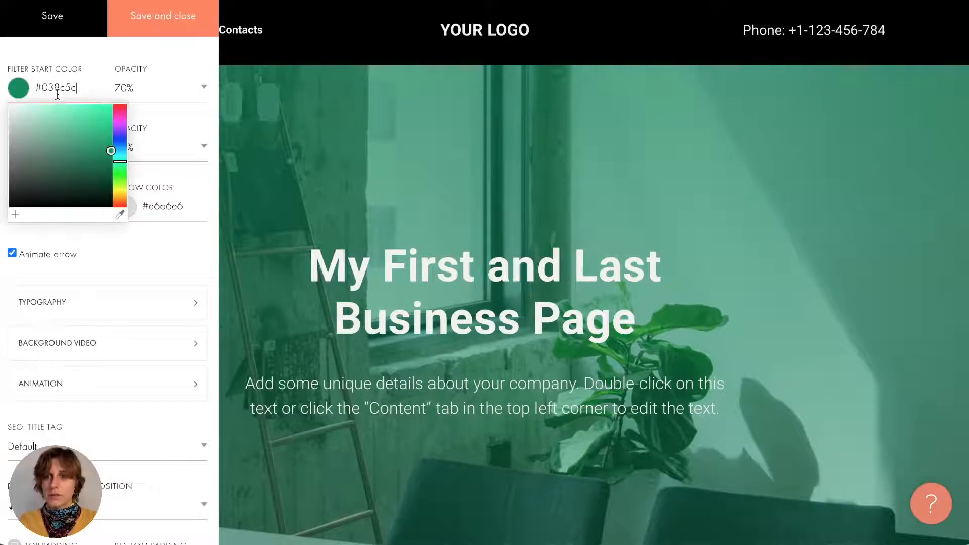
mouse_move(44, 120)
mouse_down()
mouse_move(44, 136)
mouse_move(69, 156)
mouse_move(108, 114)
mouse_move(67, 104)
mouse_move(142, 119)
mouse_up()
click(122, 144)
click(72, 17)
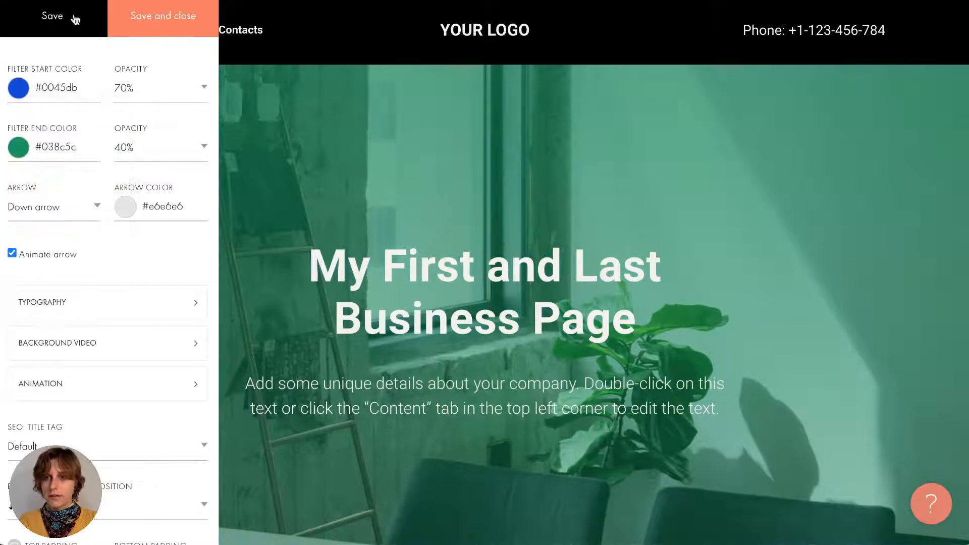
- Darken the cover's filter start colour to navy #042875 and save it
click(42, 91)
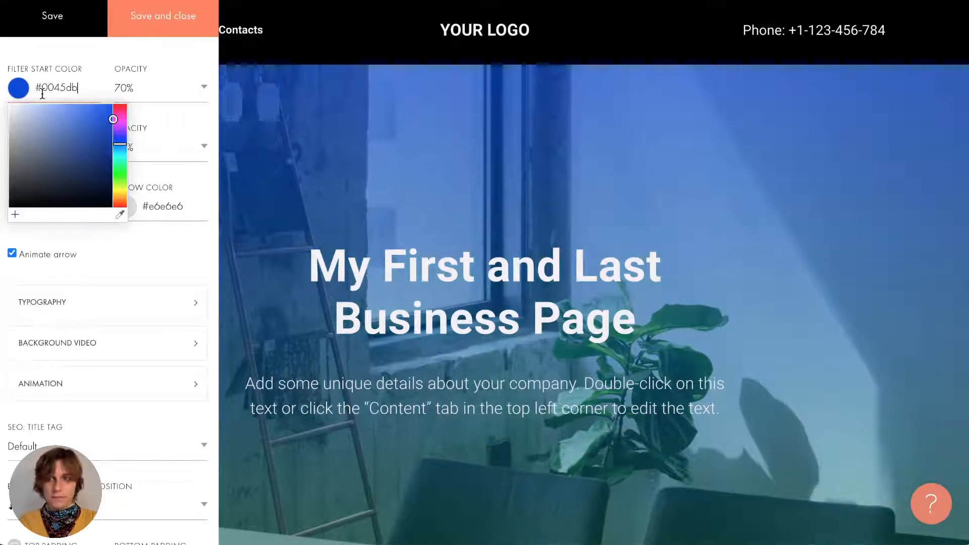
drag(73, 146, 112, 93)
drag(107, 139, 109, 160)
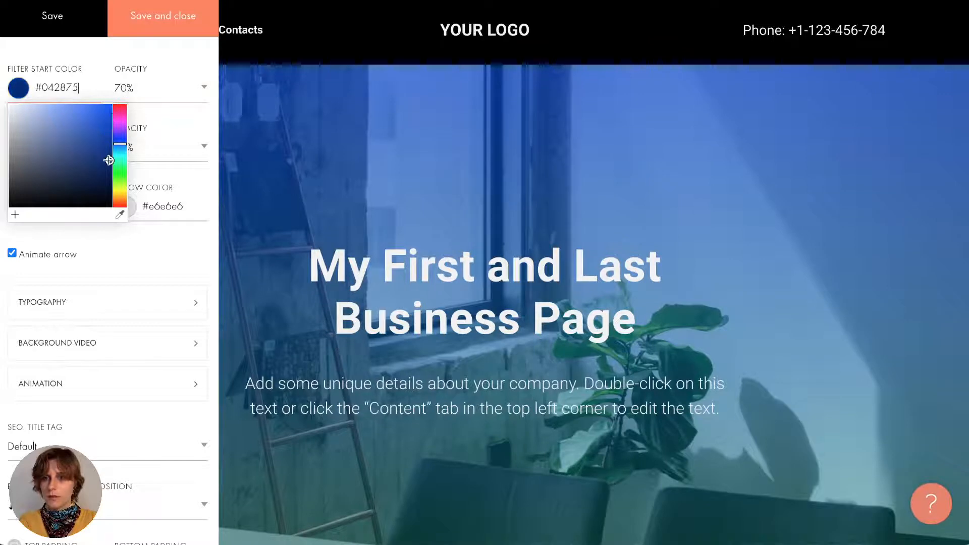
click(71, 18)
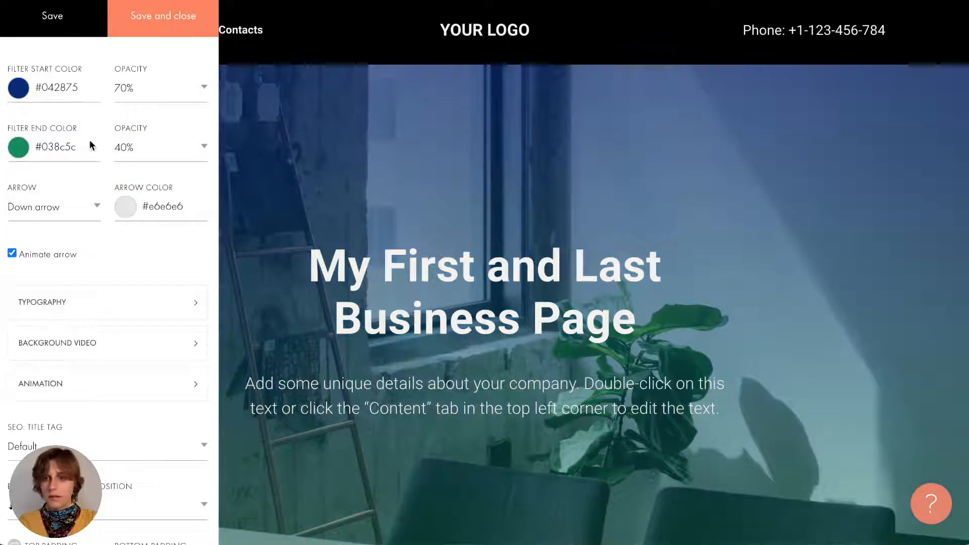
- Change the cover's filter end colour to dark blue #00158f and save it
click(66, 147)
drag(72, 185, 120, 200)
click(119, 209)
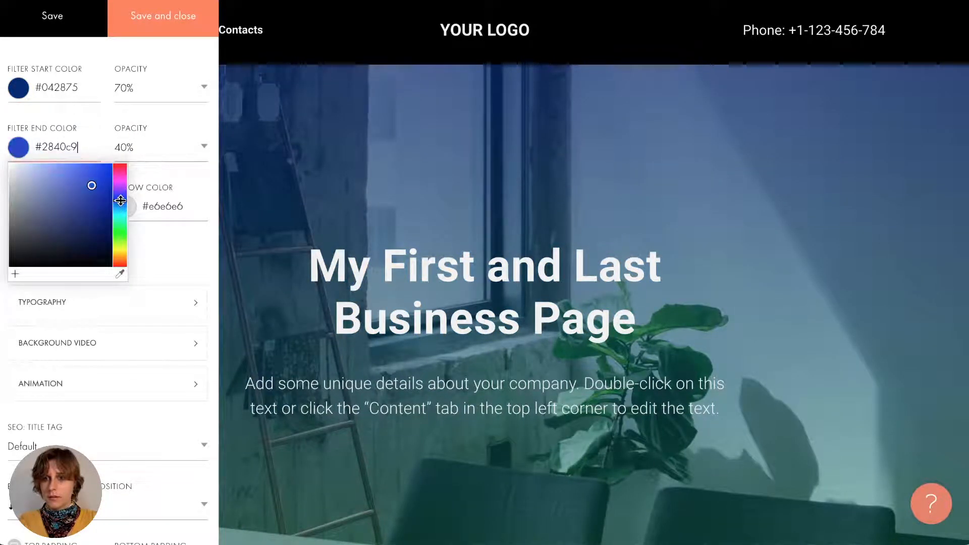
click(113, 209)
click(72, 18)
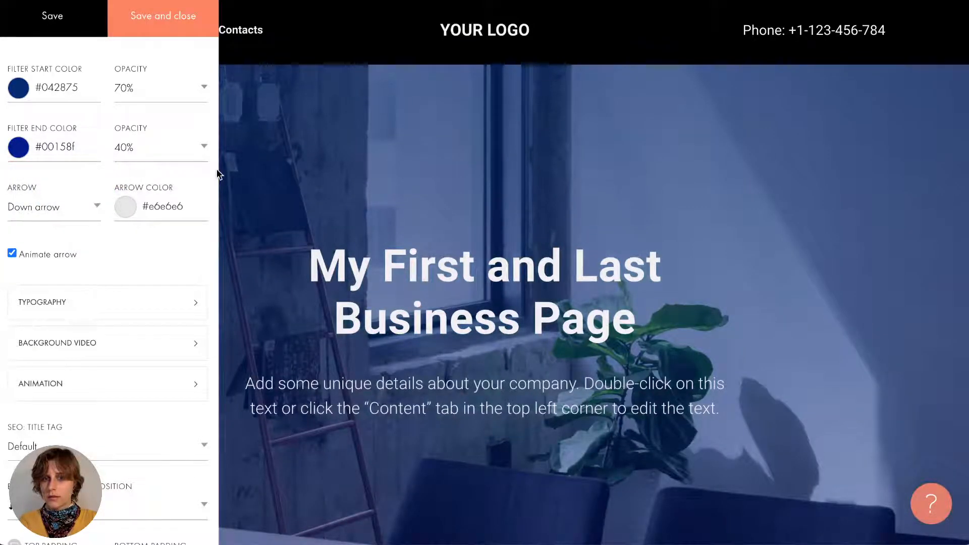
- Change the cover's filter end colour to green #0fa80f and save it
click(64, 143)
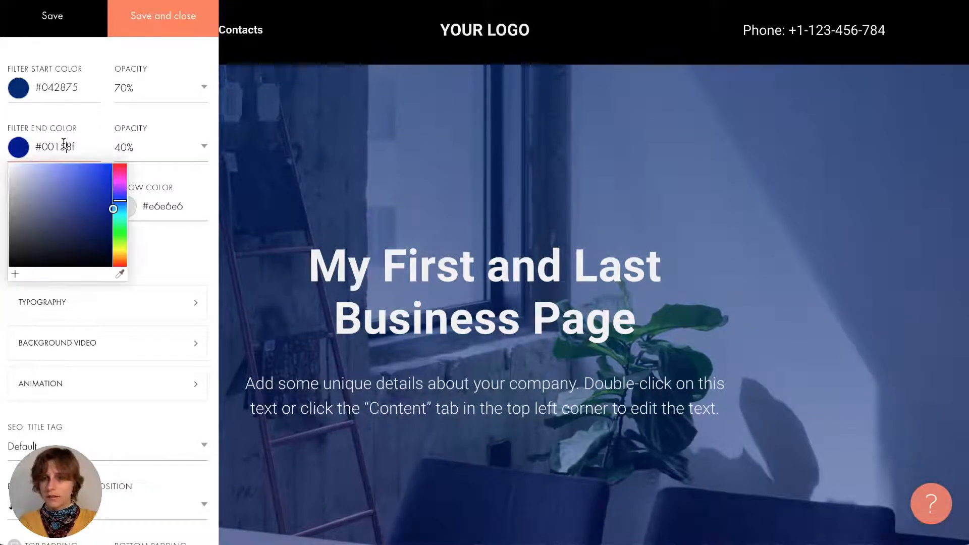
click(116, 231)
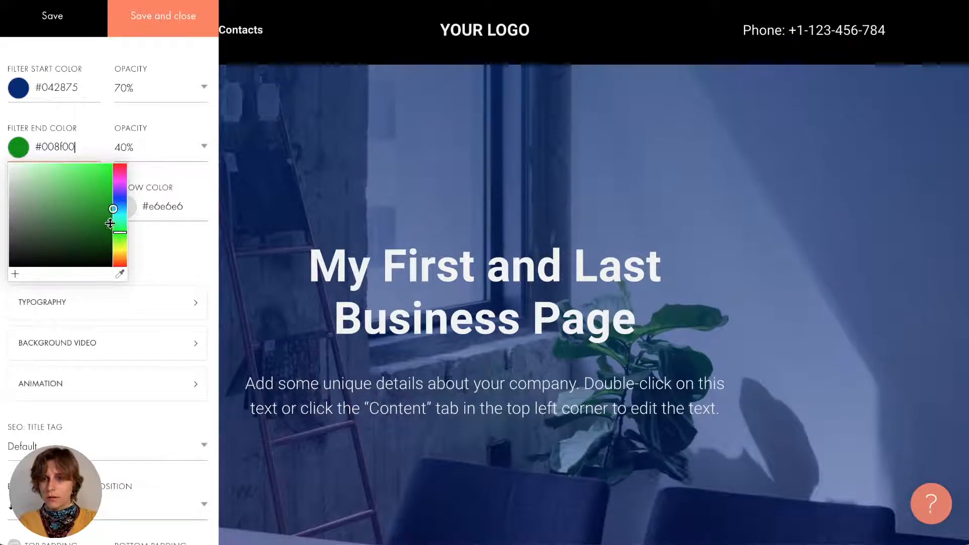
click(90, 171)
mouse_move(90, 171)
mouse_down()
mouse_move(84, 212)
mouse_move(112, 206)
mouse_move(102, 199)
mouse_move(117, 173)
mouse_move(105, 157)
mouse_up()
click(68, 47)
- Change the cover's filter start colour to dark green #22701f and save it
click(57, 87)
click(67, 183)
click(102, 166)
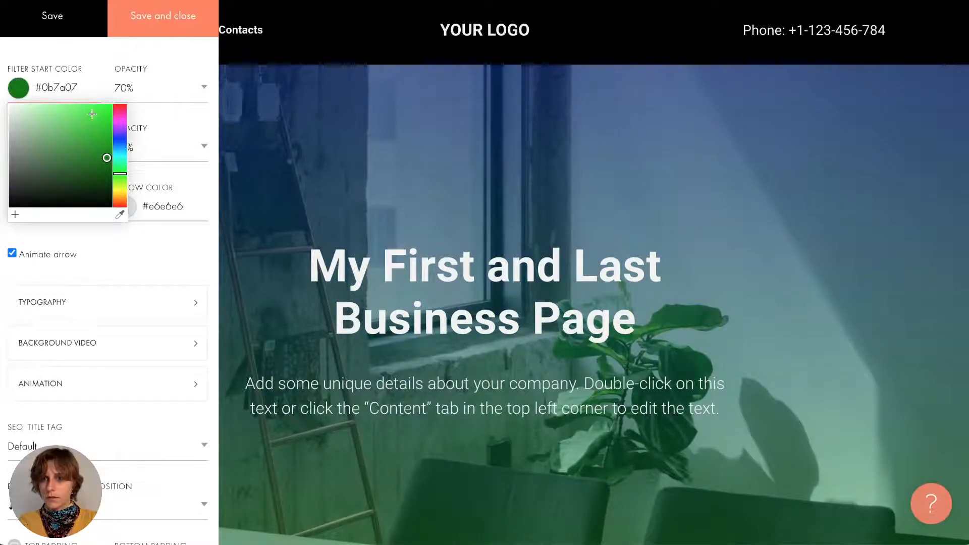
click(138, 168)
click(76, 87)
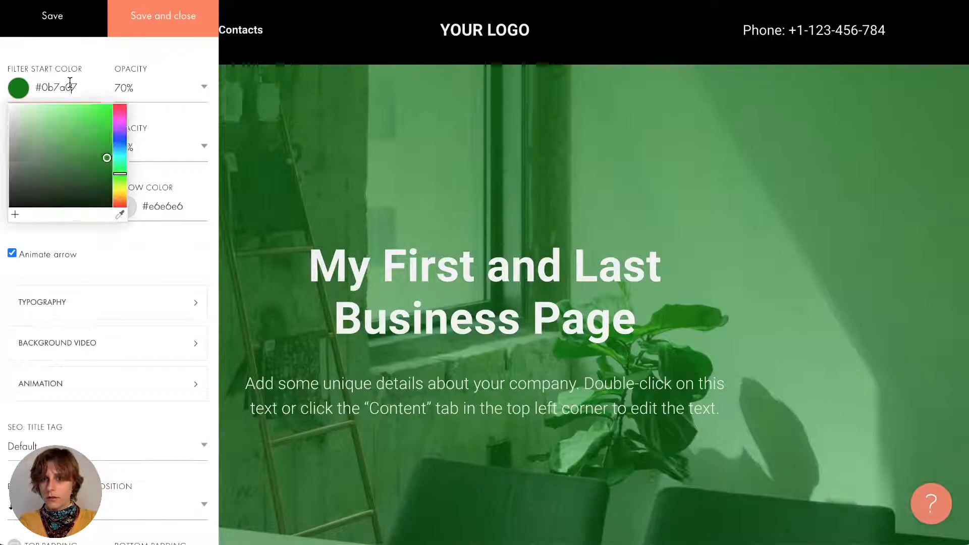
drag(78, 137, 83, 161)
click(79, 21)
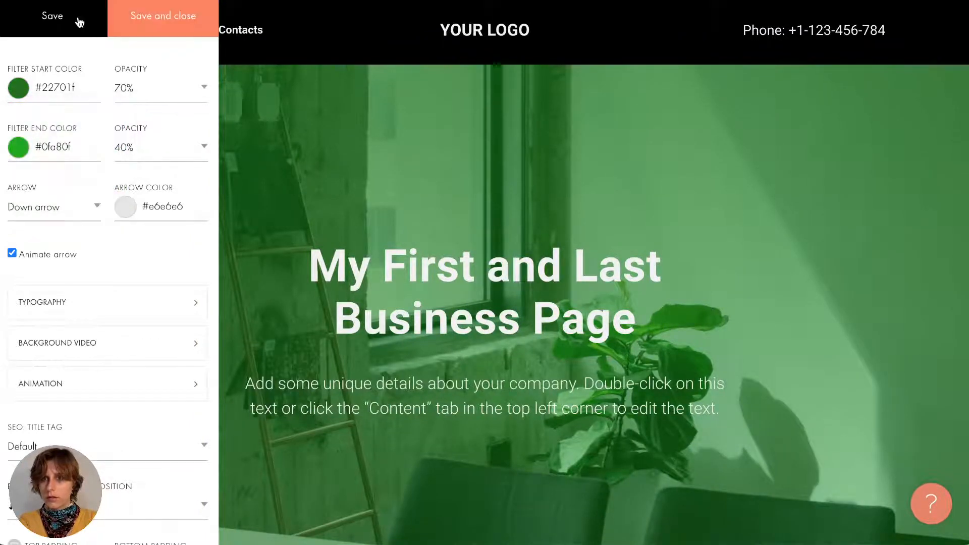
- Lower the cover's filter start opacity to 60% and its end opacity to 30%
click(187, 88)
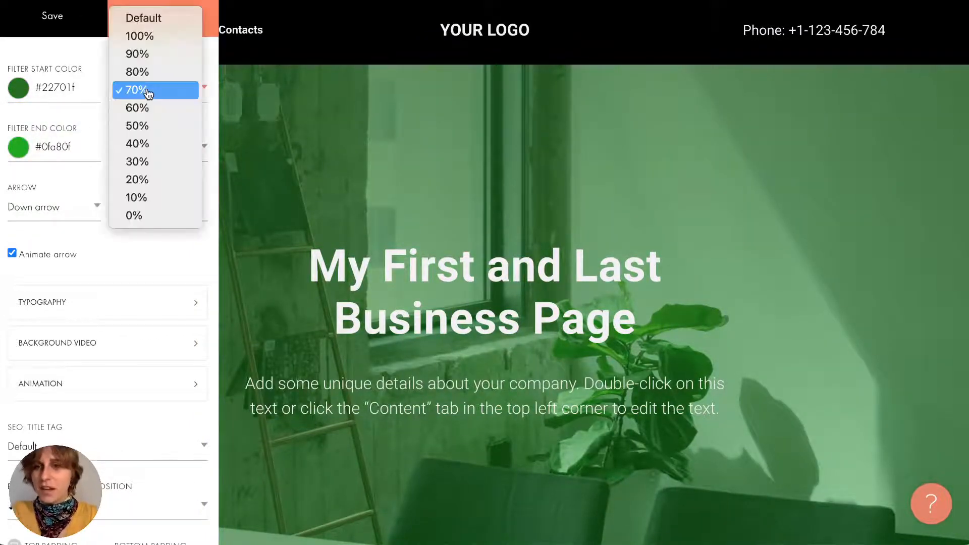
click(151, 106)
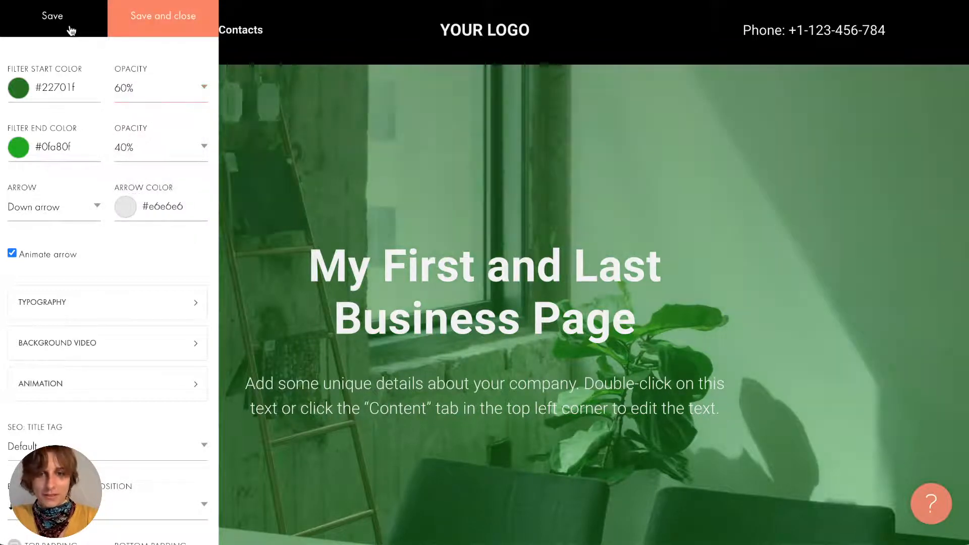
click(168, 159)
click(151, 165)
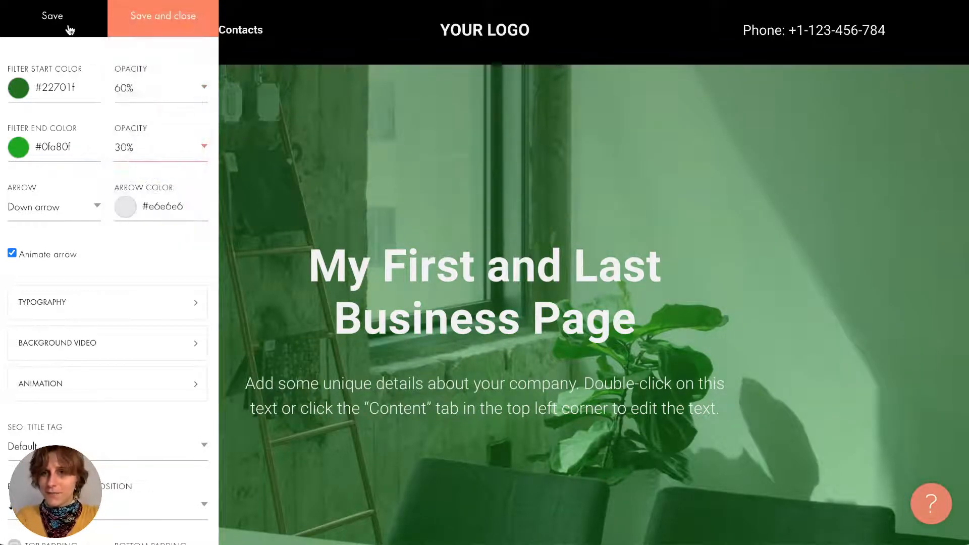
- Set the cover's arrow to None and save the block settings
scroll(75, 142, down, 3)
scroll(75, 142, up, 3)
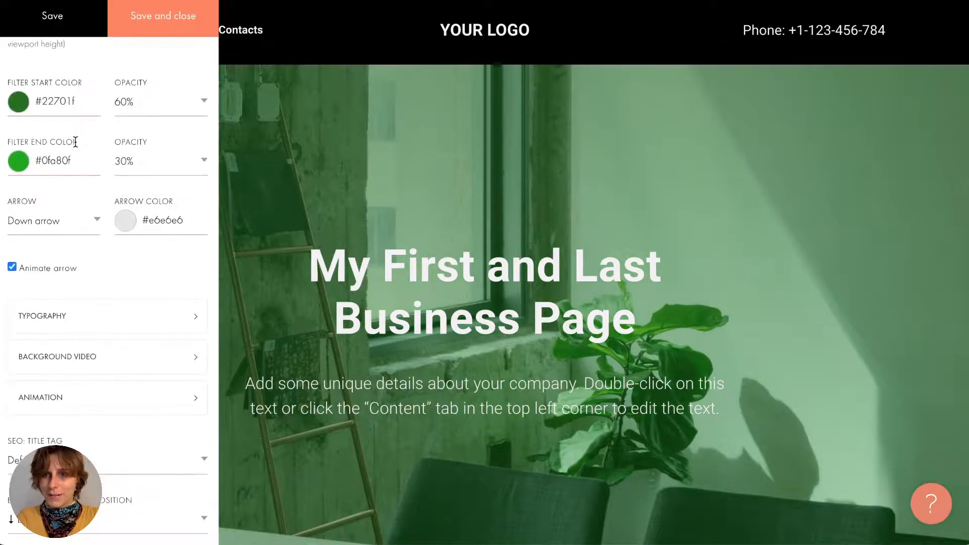
scroll(75, 142, down, 1)
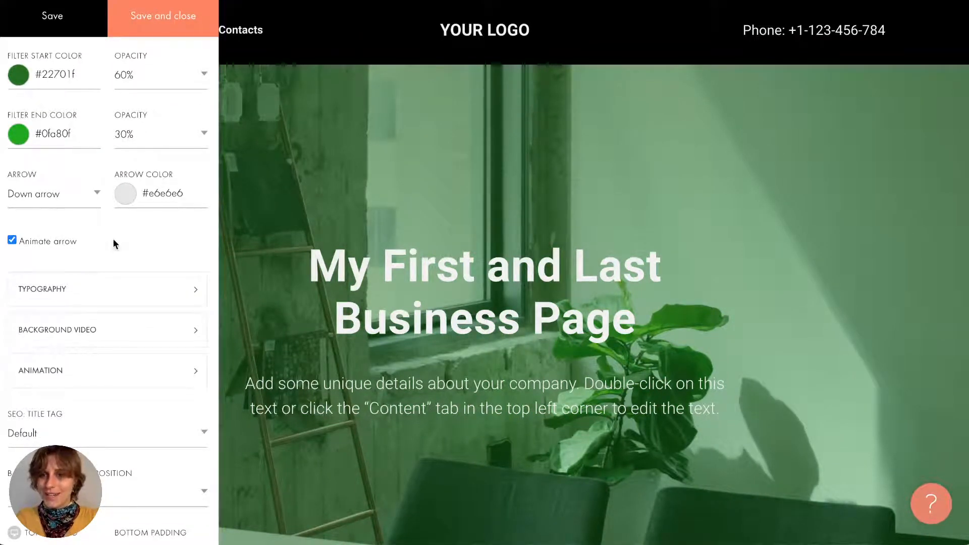
scroll(398, 376, down, 1)
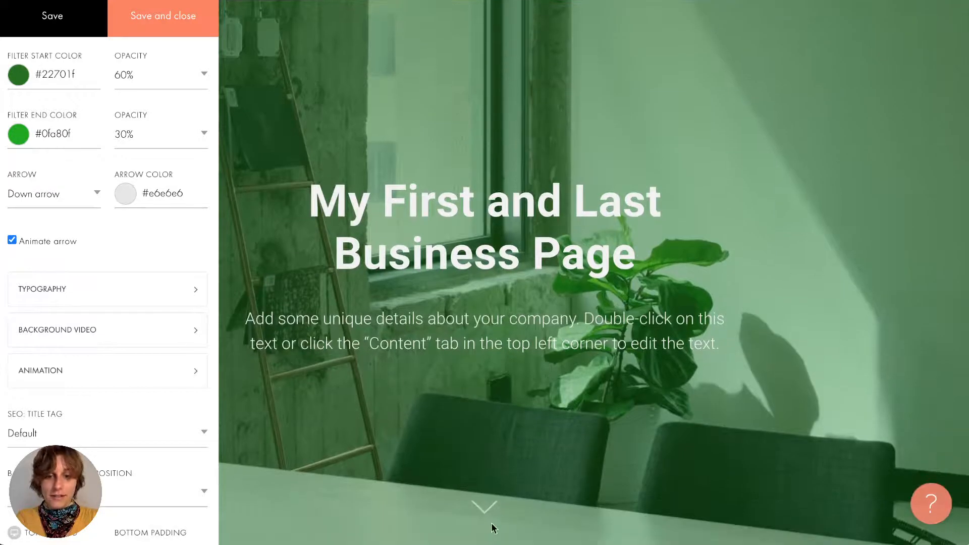
click(65, 196)
click(56, 176)
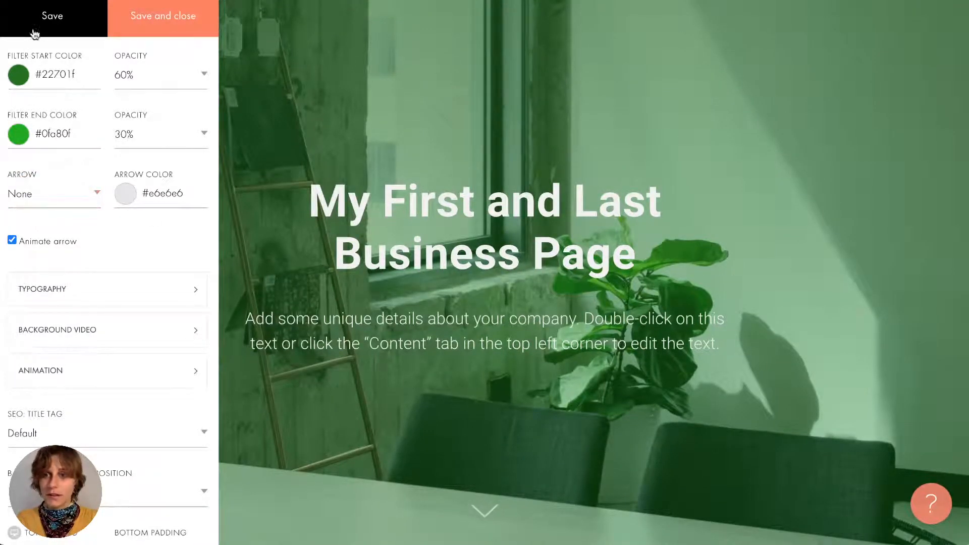
click(34, 33)
- Set the cover's arrow back to Down arrow, save, and check it on the cover
click(68, 201)
click(47, 212)
scroll(423, 330, down, 1)
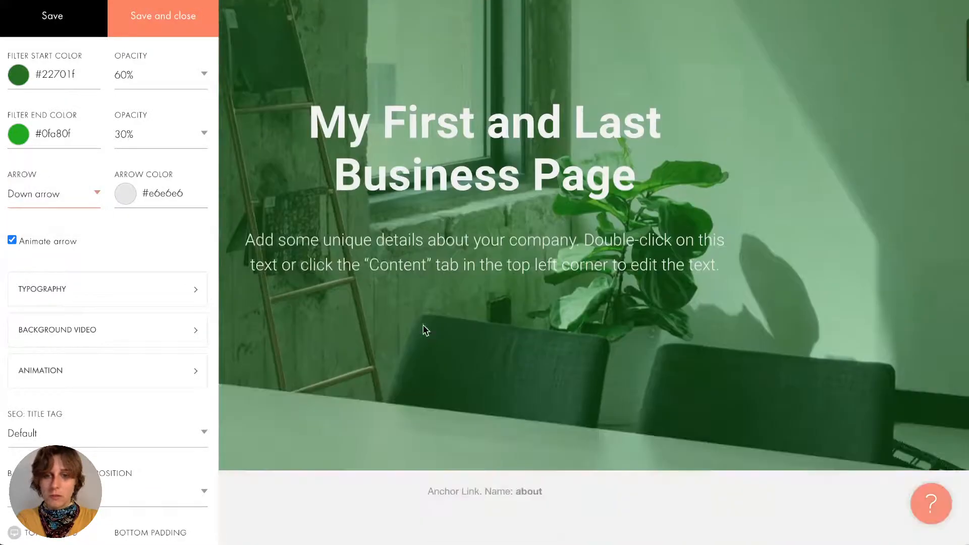
click(67, 25)
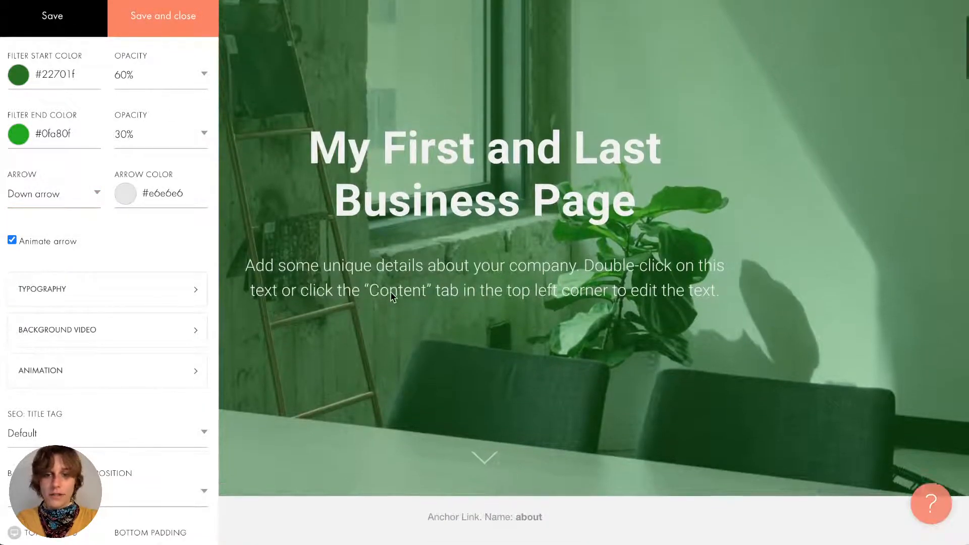
scroll(391, 293, up, 2)
scroll(391, 293, down, 2)
scroll(391, 294, up, 1)
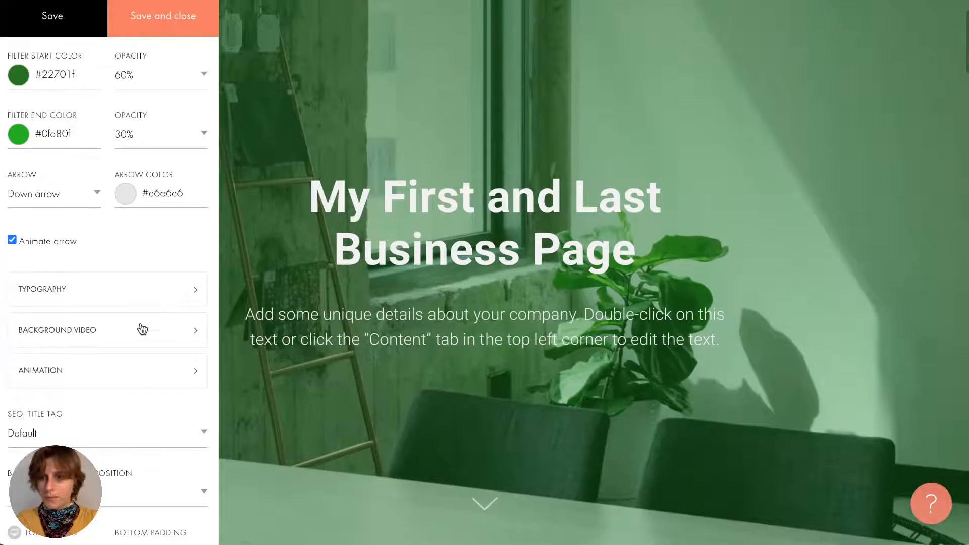
- Look through the cover's remaining settings, including its typography and background video options
scroll(145, 339, down, 5)
scroll(144, 340, up, 2)
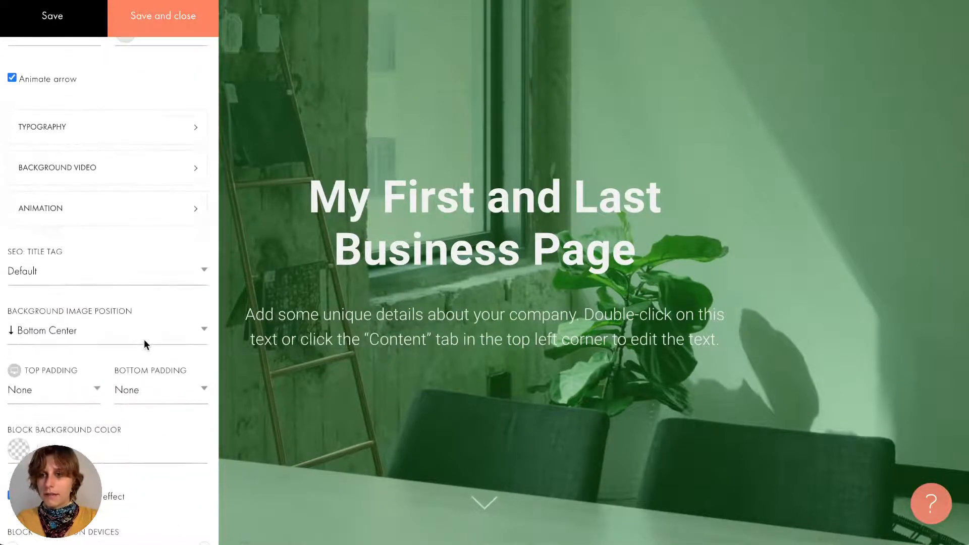
scroll(144, 339, down, 1)
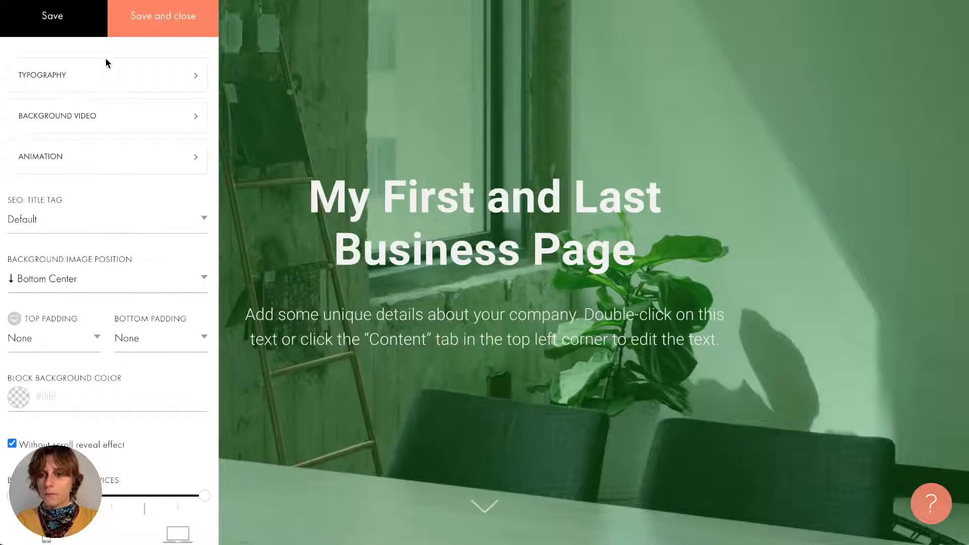
click(124, 83)
scroll(335, 223, down, 15)
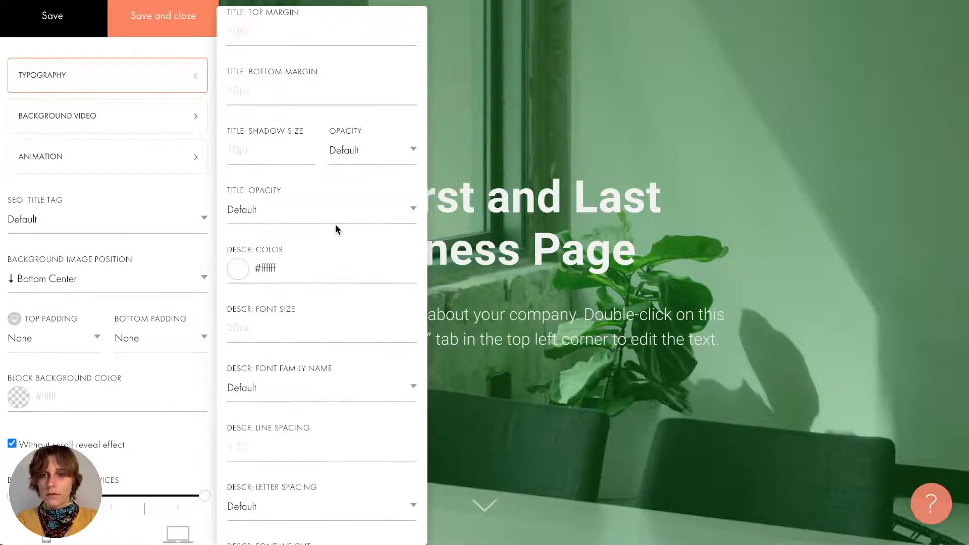
scroll(335, 223, up, 15)
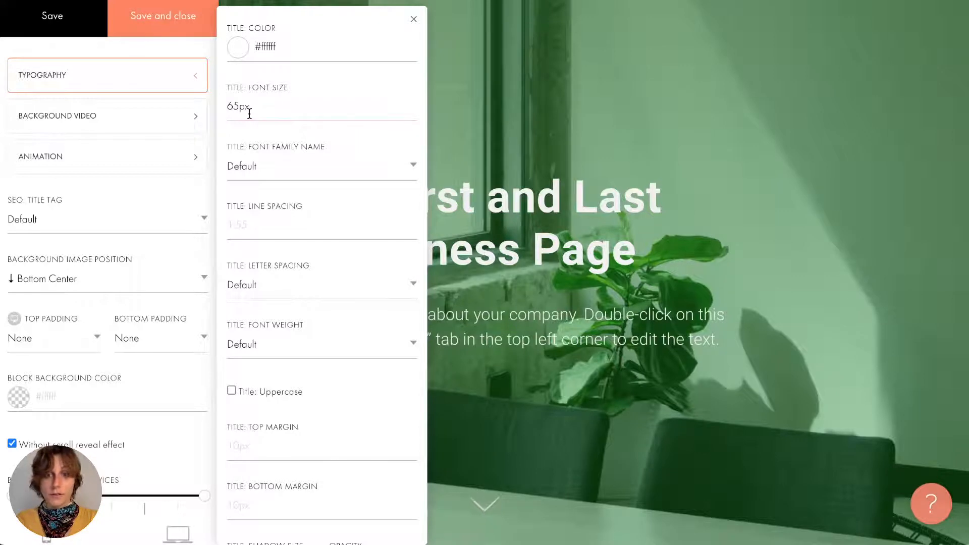
click(141, 113)
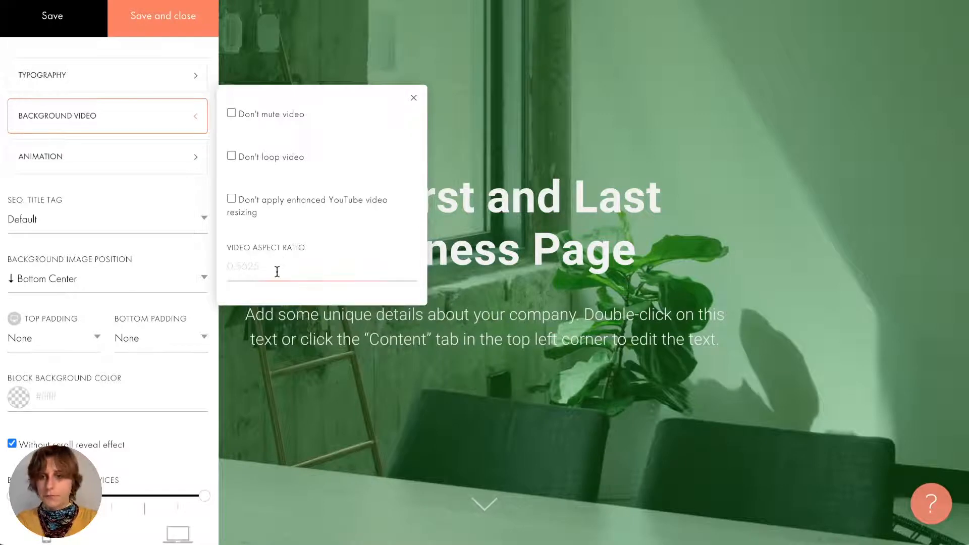
- Set the cover title's animation to Zoom In, leaving the upper title's animation at None
click(133, 167)
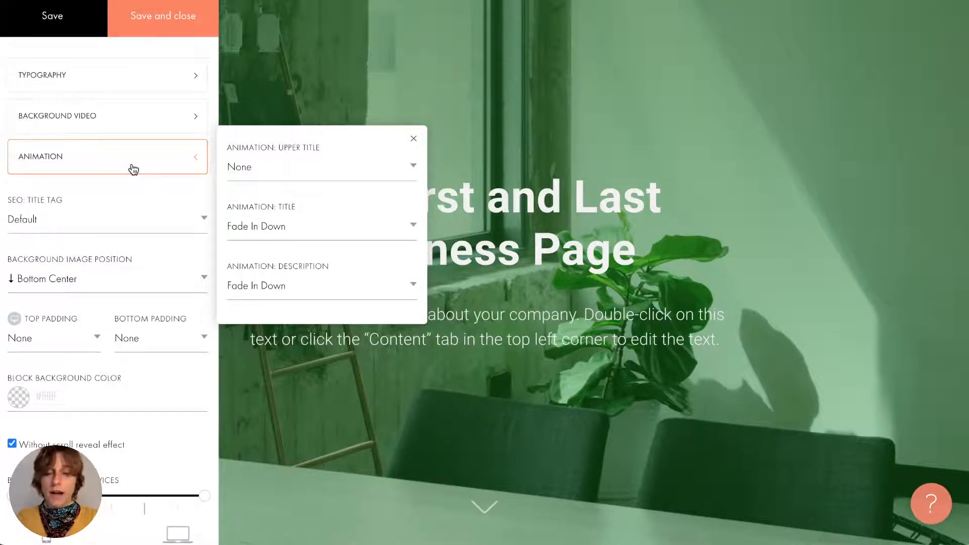
click(288, 166)
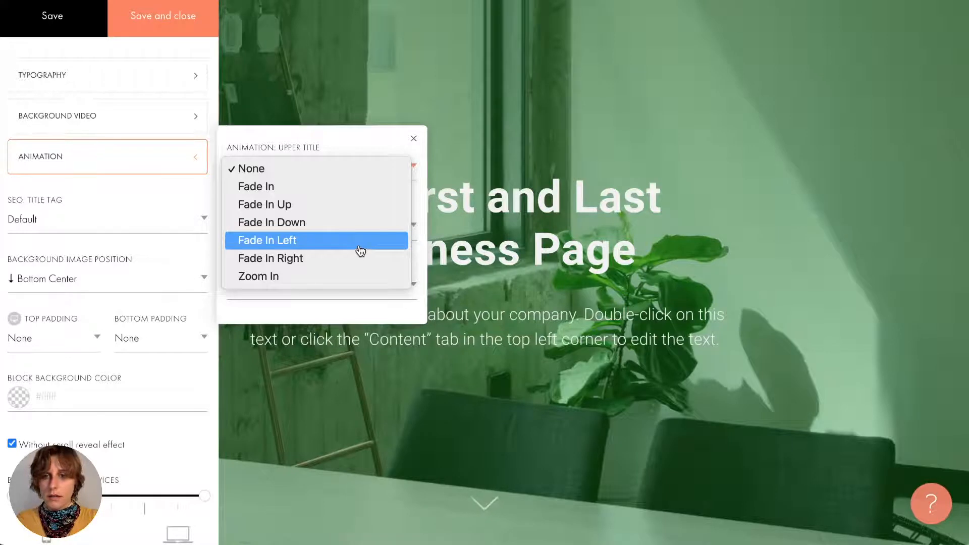
click(320, 163)
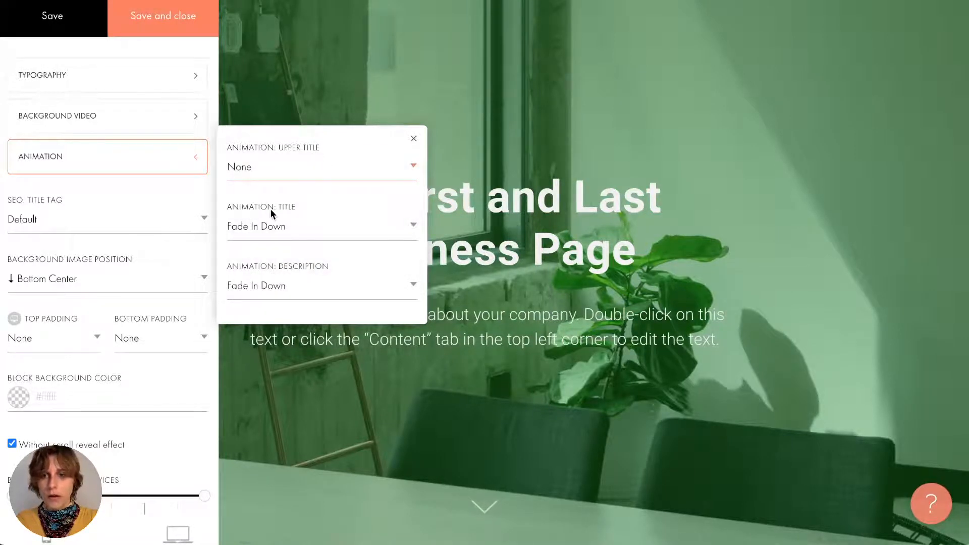
click(277, 230)
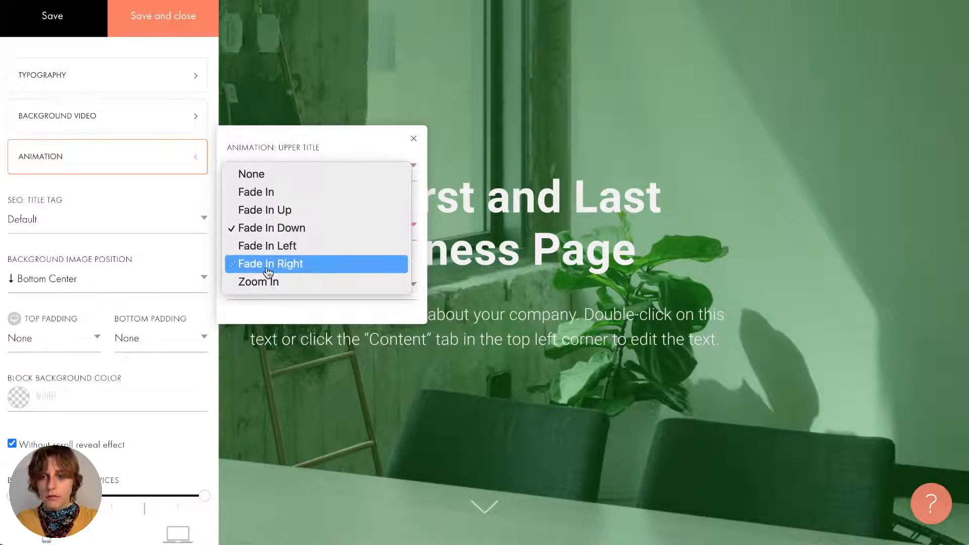
click(302, 283)
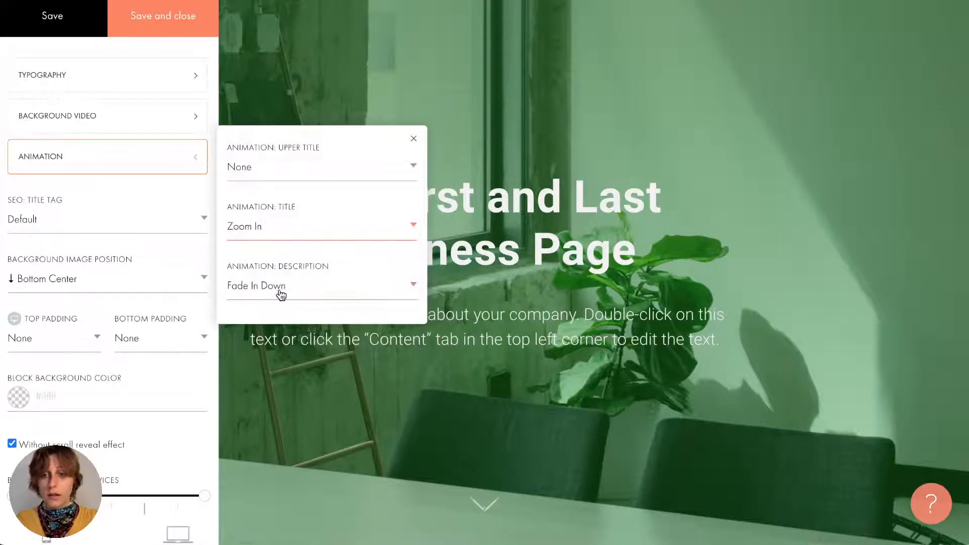
- Set the cover description's animation to Fade In Up, then save and close the block settings
click(314, 285)
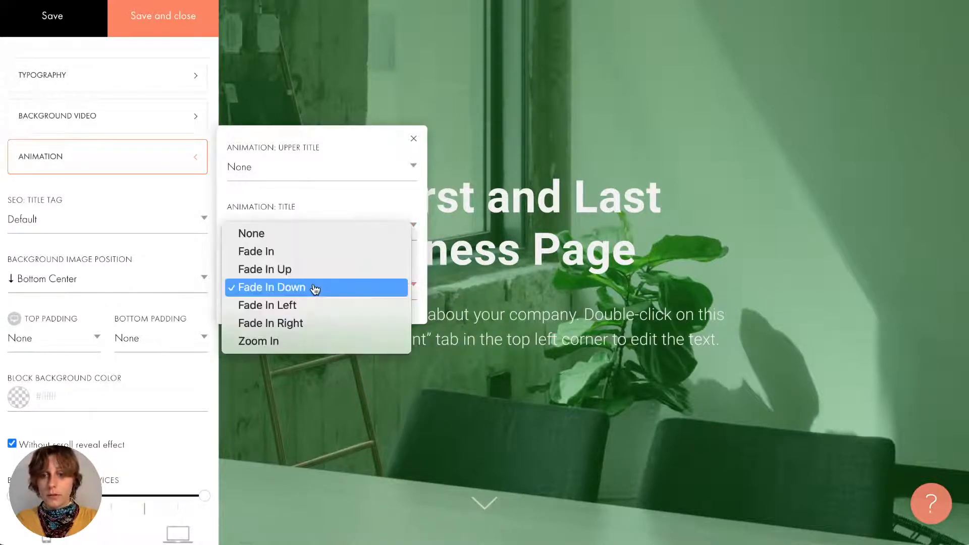
click(290, 269)
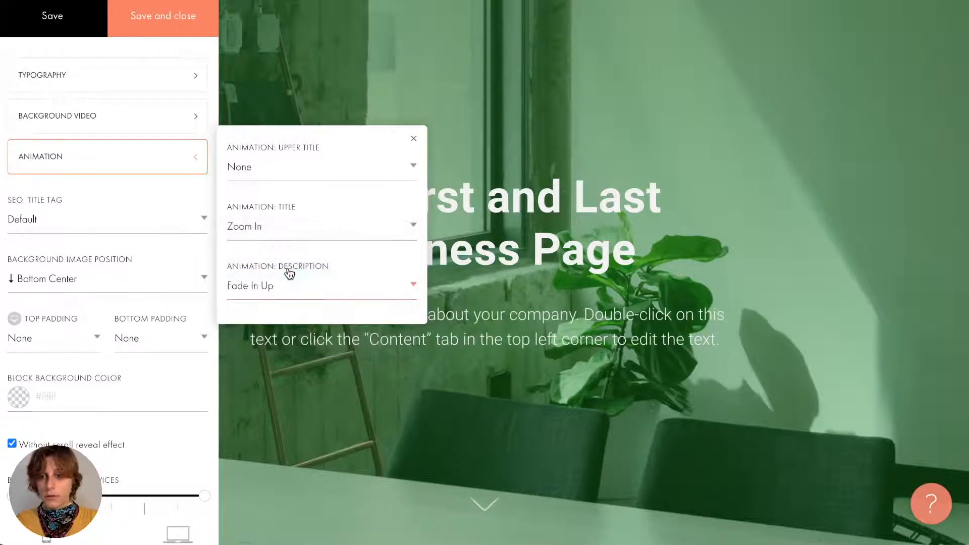
click(143, 194)
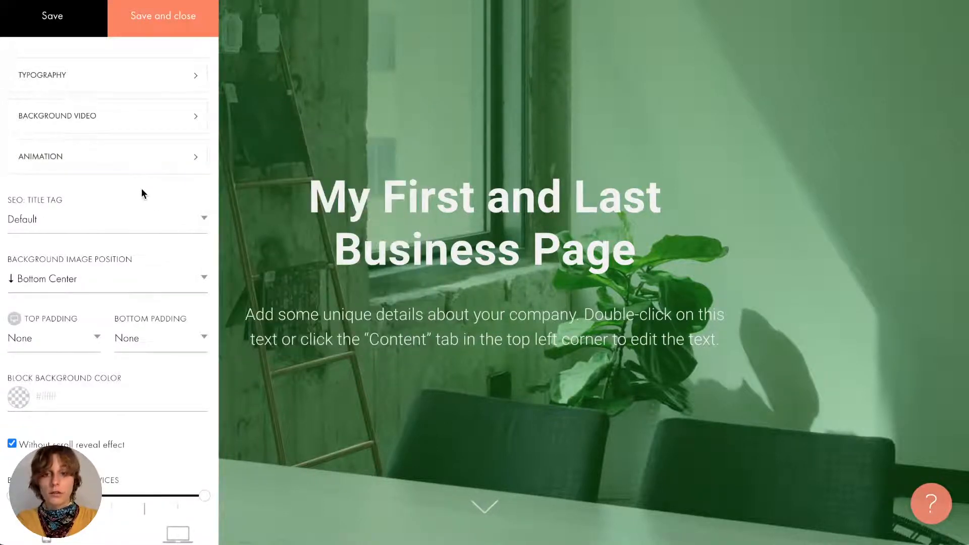
click(60, 17)
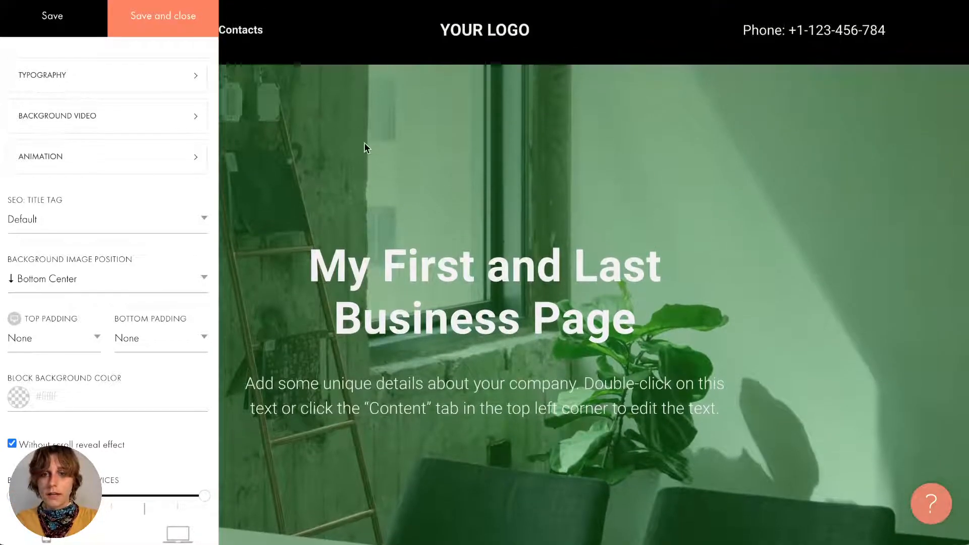
click(141, 12)
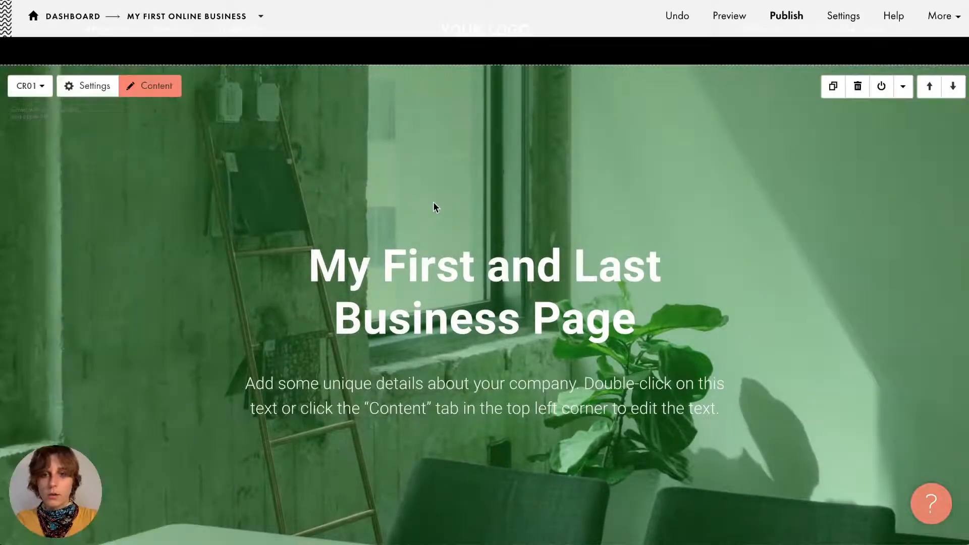
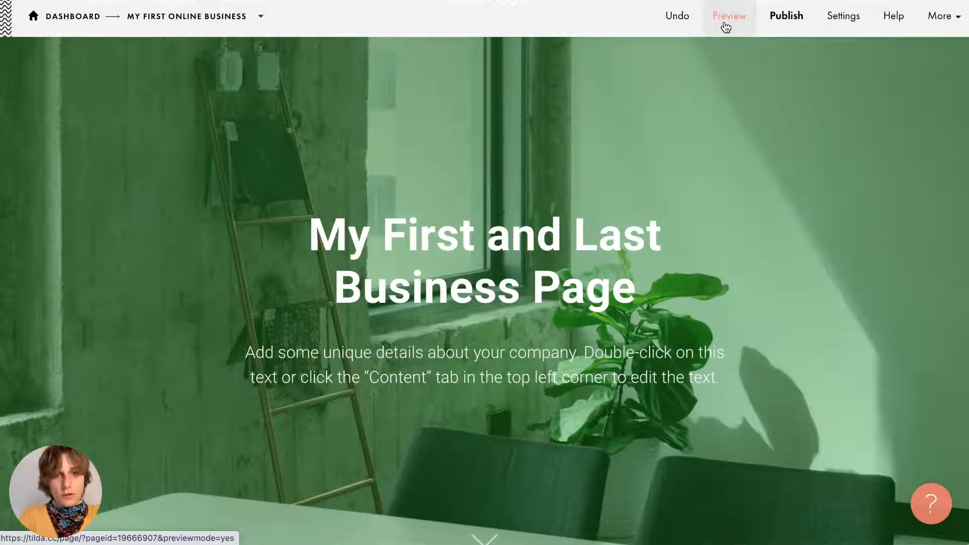
- Preview the page, reload it to replay the cover's animations, and test the cover's down arrow
click(726, 27)
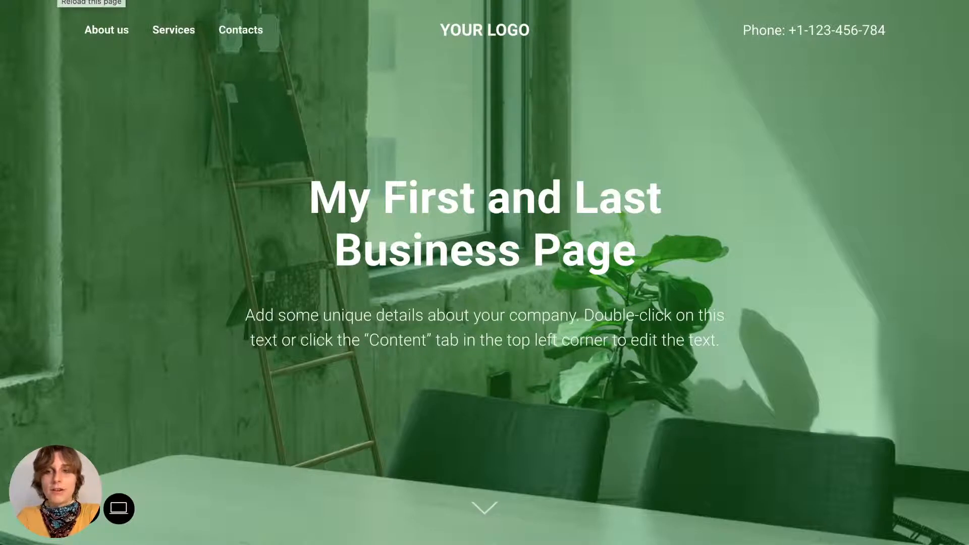
click(57, 0)
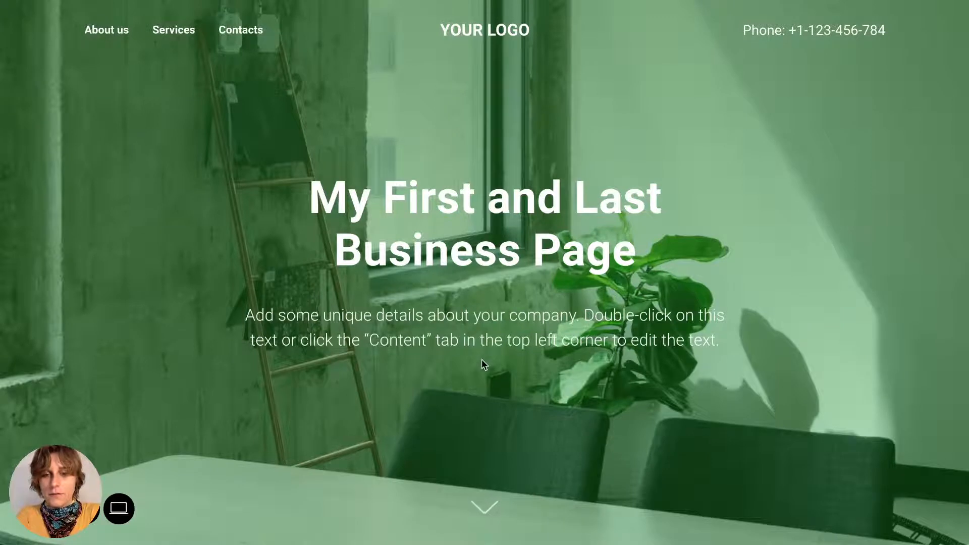
drag(545, 346, 384, 322)
click(383, 322)
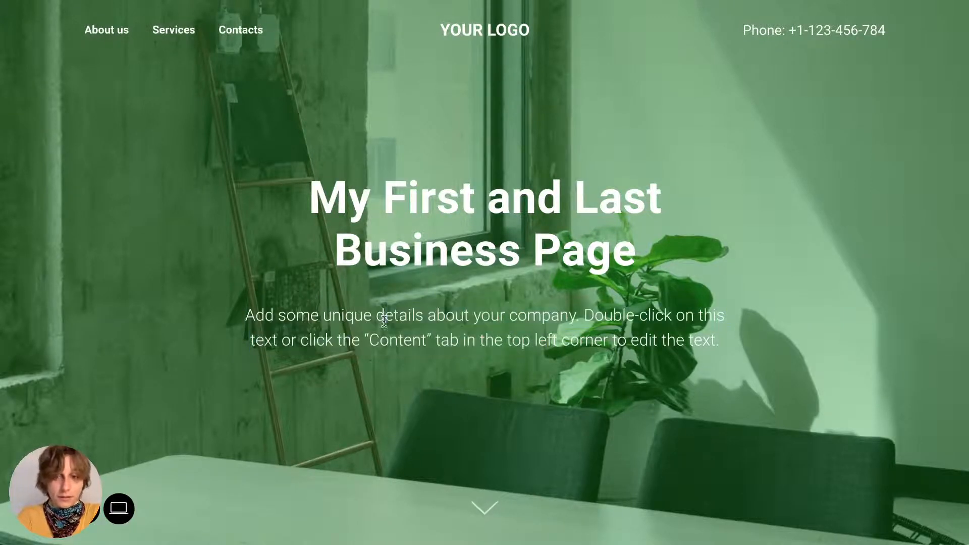
click(486, 512)
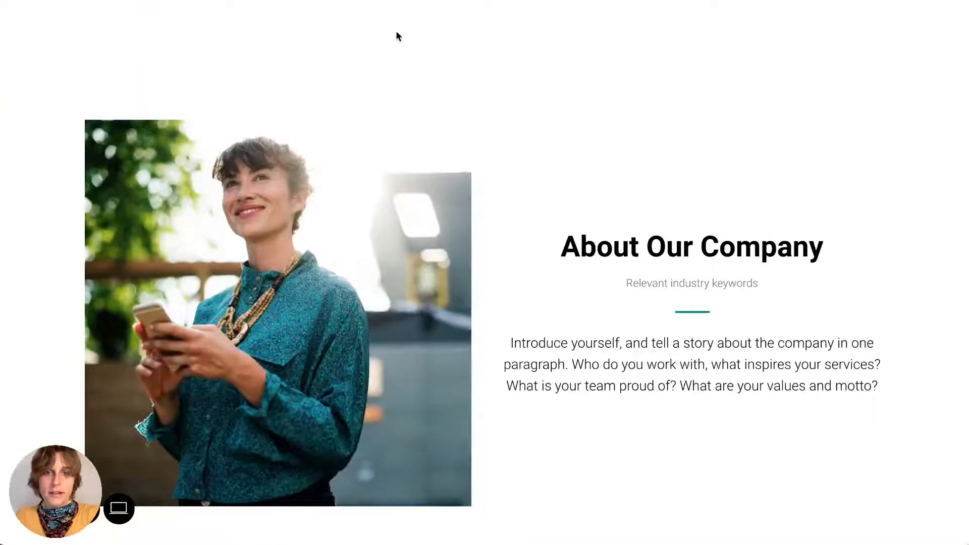
scroll(446, 328, up, 6)
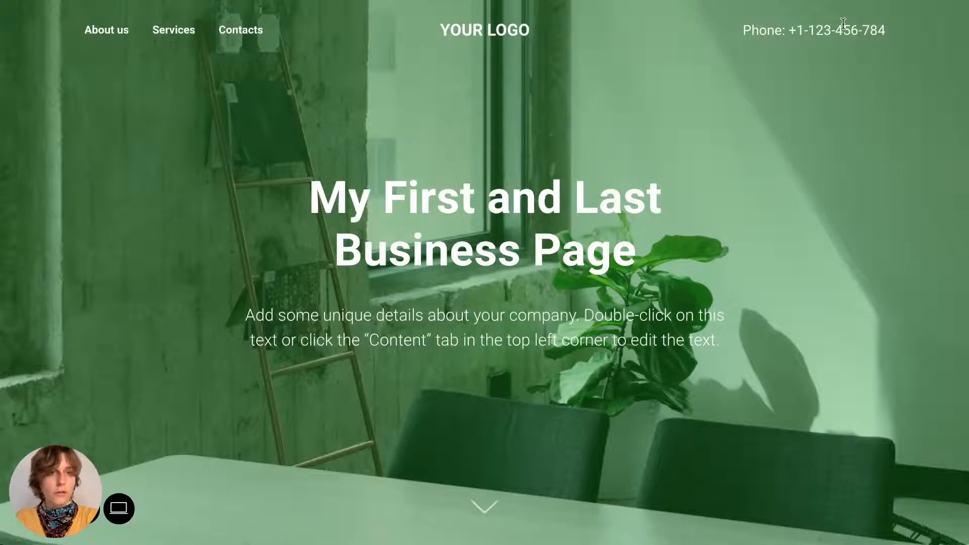
scroll(562, 335, down, 1)
scroll(561, 334, up, 1)
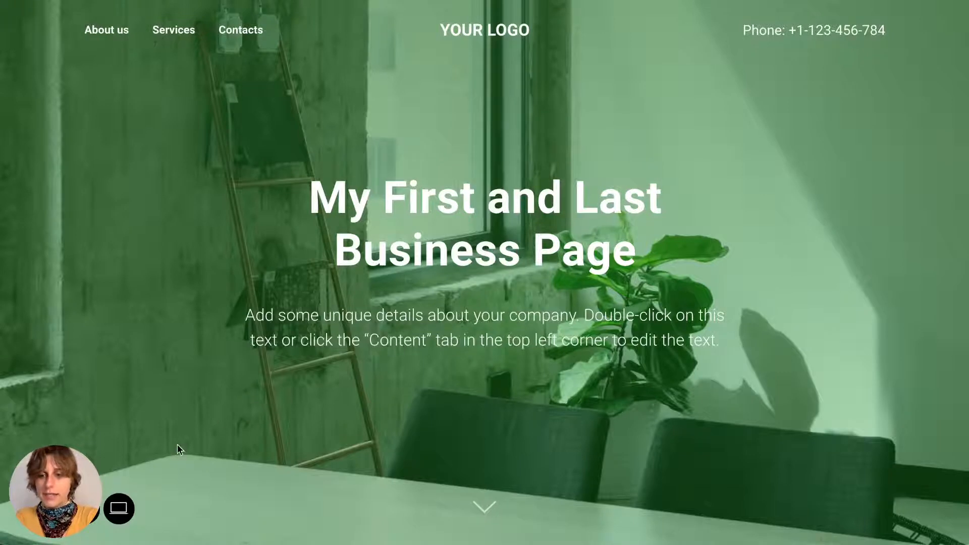
- Switch the preview to the portrait tablet view and examine the cover and the About Our Company section
mouse_move(119, 508)
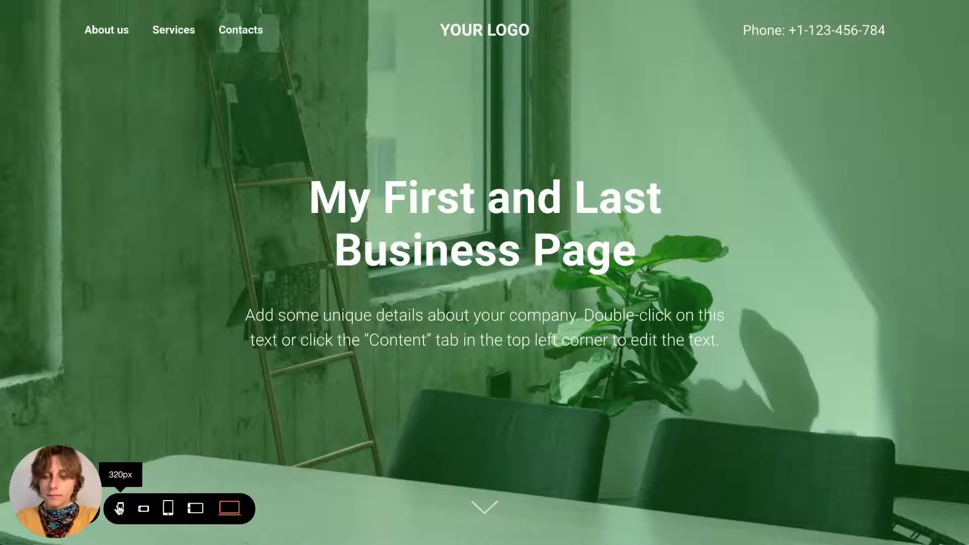
click(168, 508)
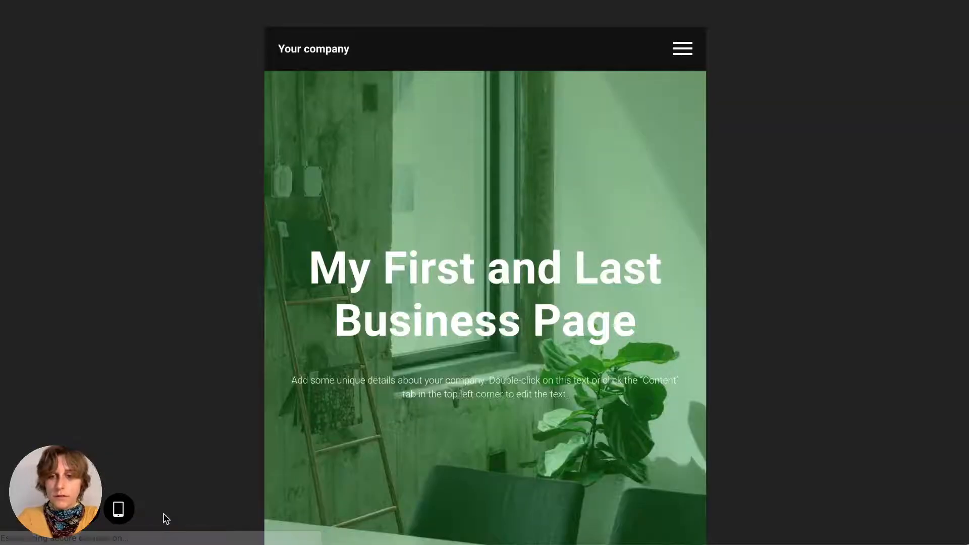
scroll(410, 364, down, 7)
scroll(409, 363, up, 7)
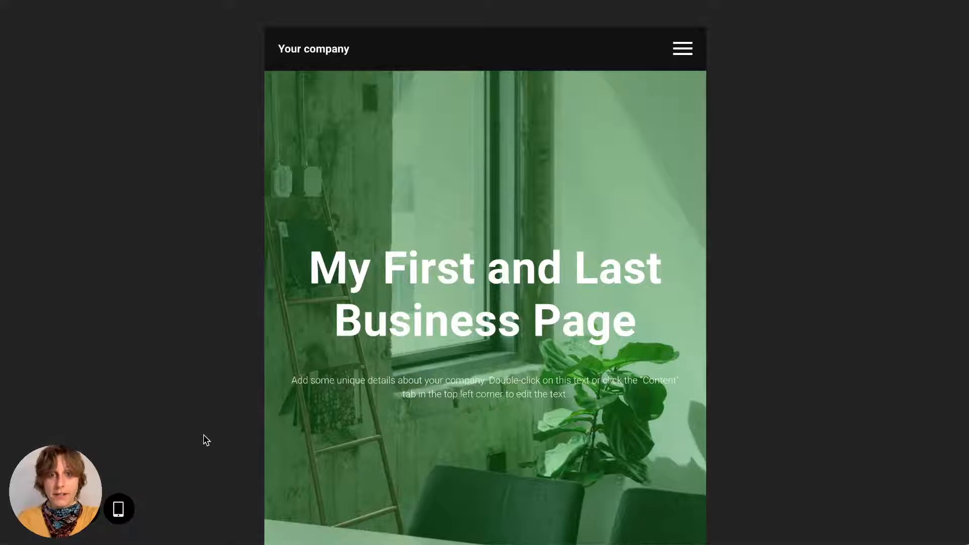
scroll(450, 343, down, 5)
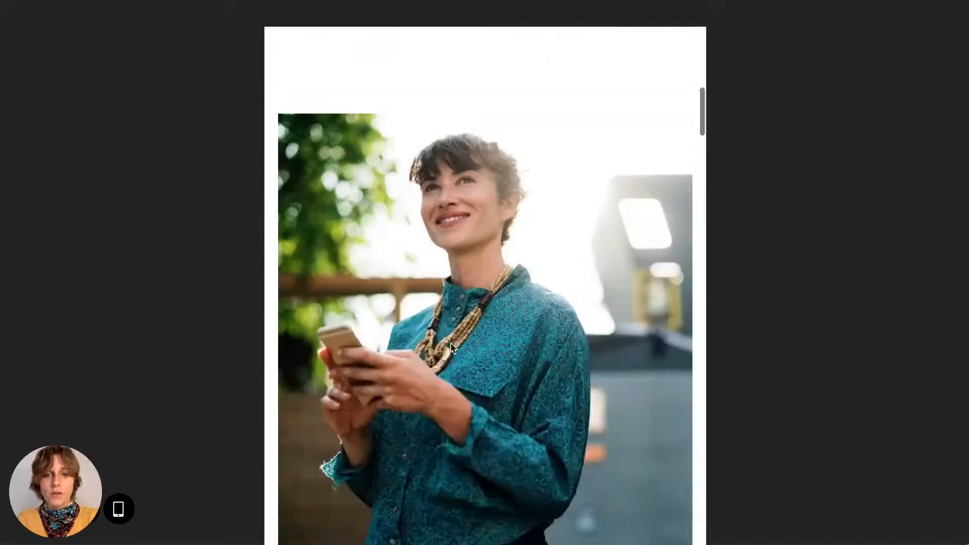
scroll(450, 343, down, 3)
scroll(450, 343, up, 8)
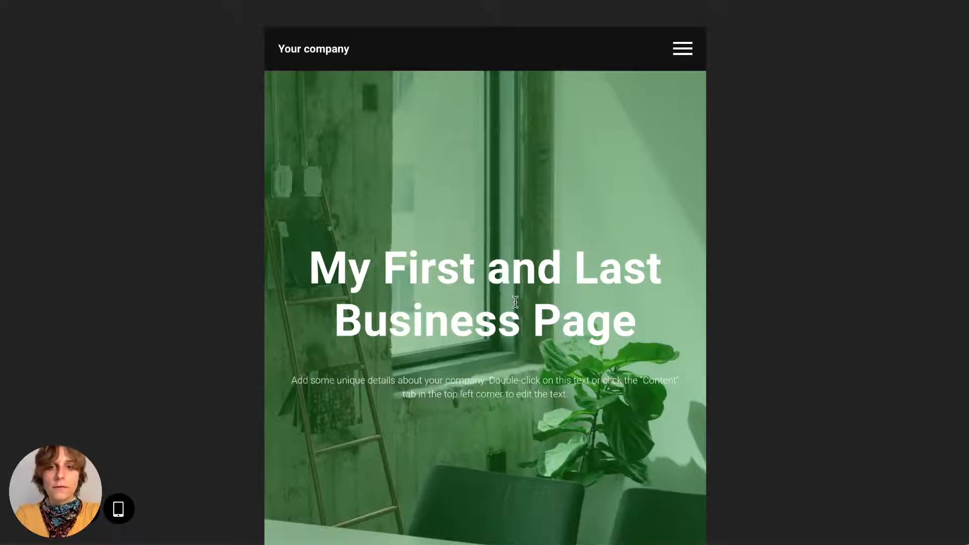
scroll(515, 302, down, 15)
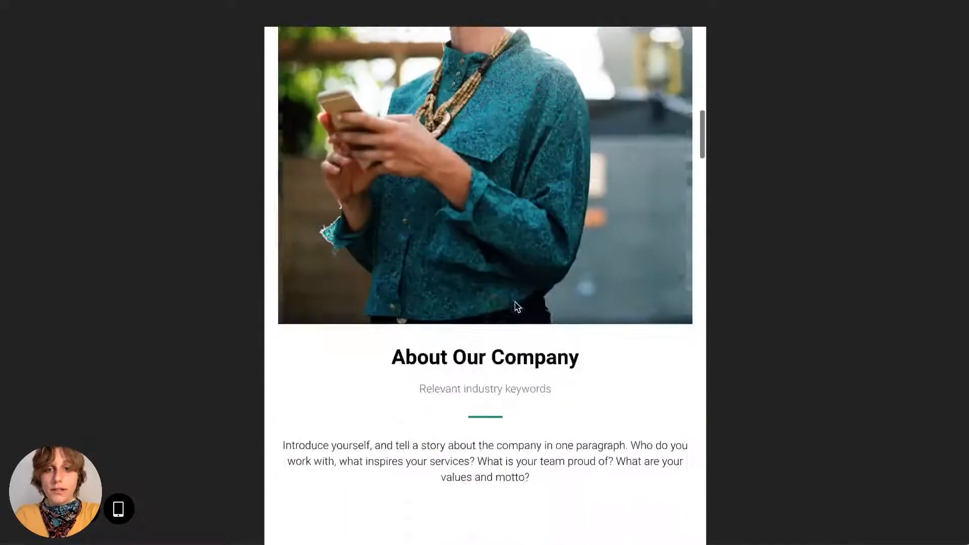
- Examine the rest of the page in portrait tablet view, and switch the preview to 1024px to check the cover
scroll(514, 305, down, 20)
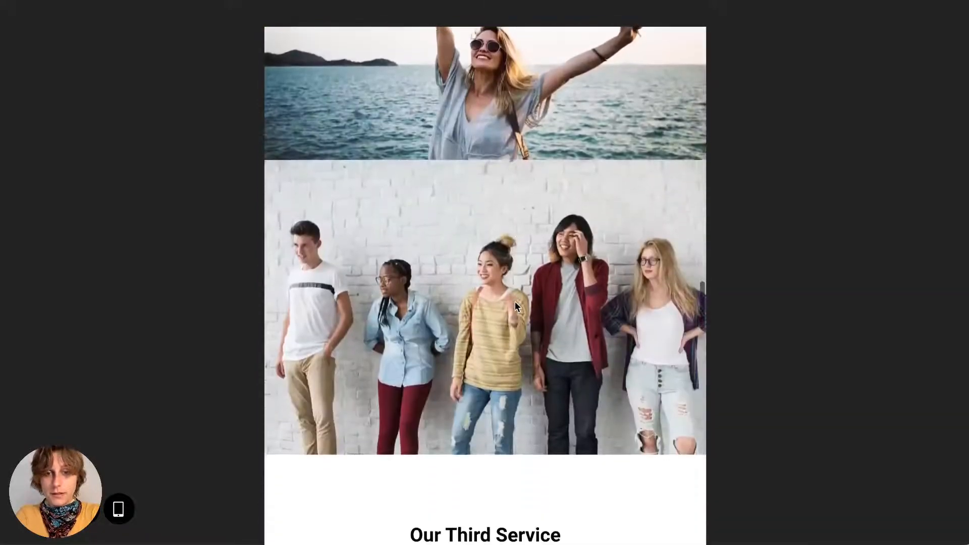
scroll(429, 343, down, 15)
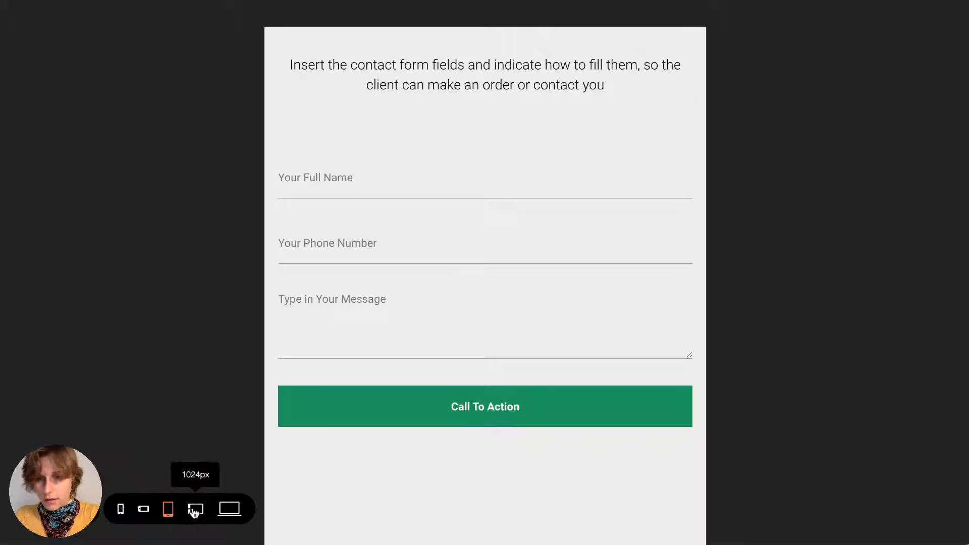
click(194, 511)
scroll(440, 270, up, 20)
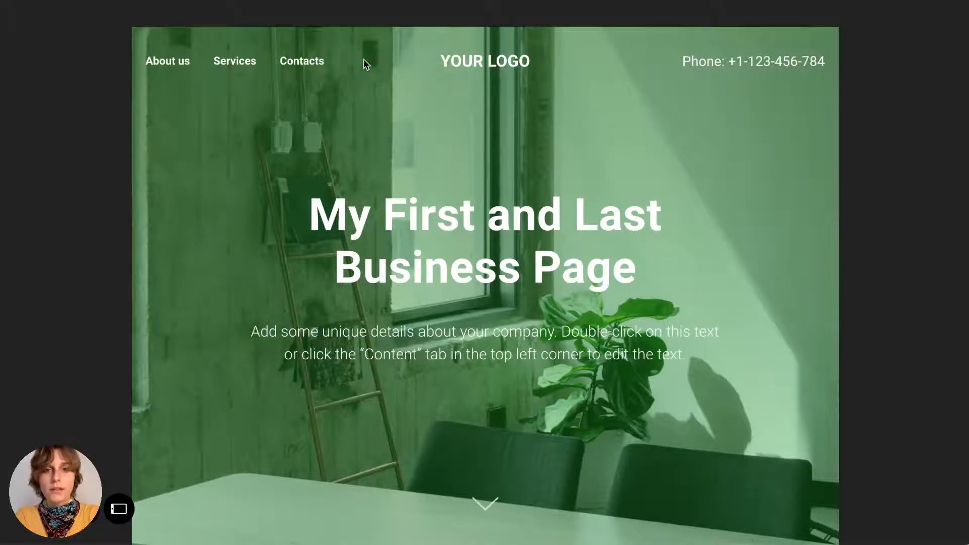
- Return the preview to portrait tablet view, test opening and closing the collapsed menu, and examine the services section
mouse_move(117, 511)
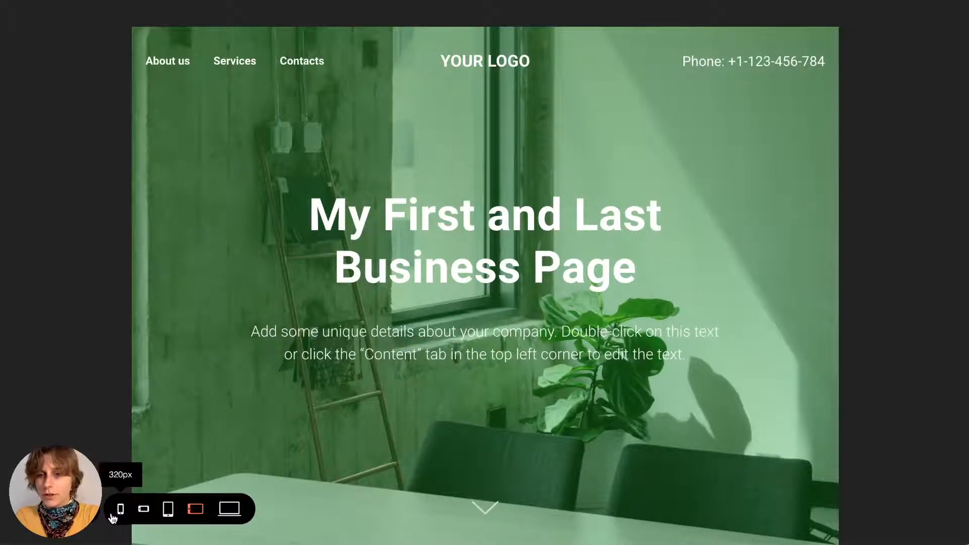
click(168, 510)
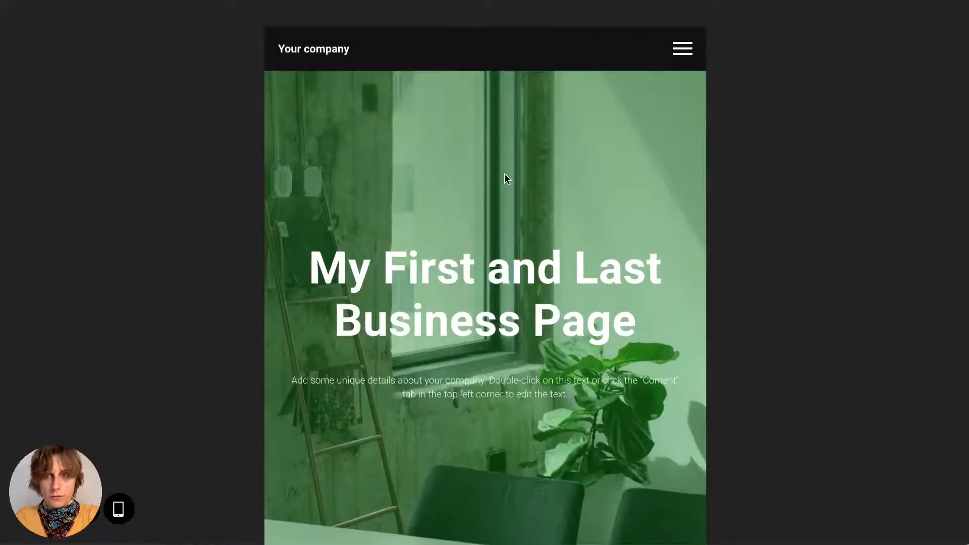
click(683, 57)
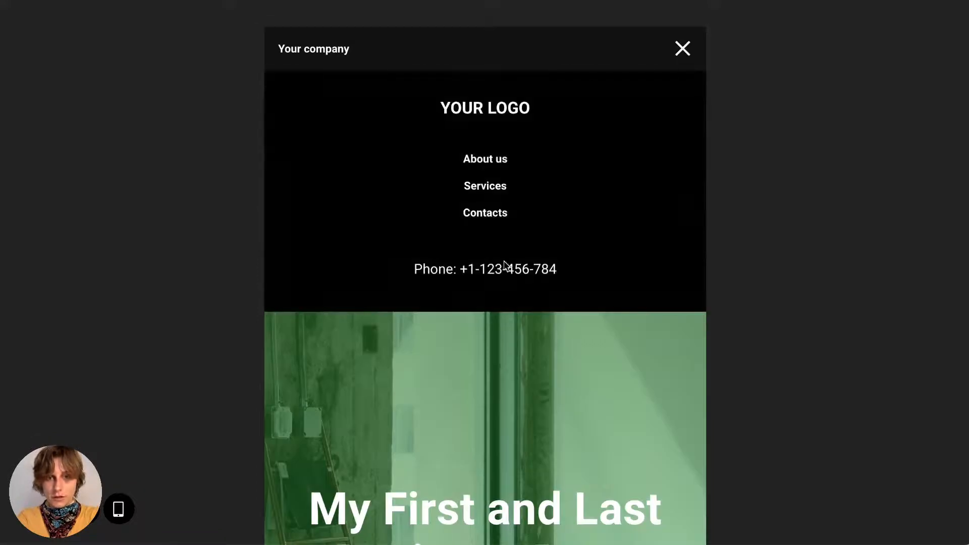
click(684, 48)
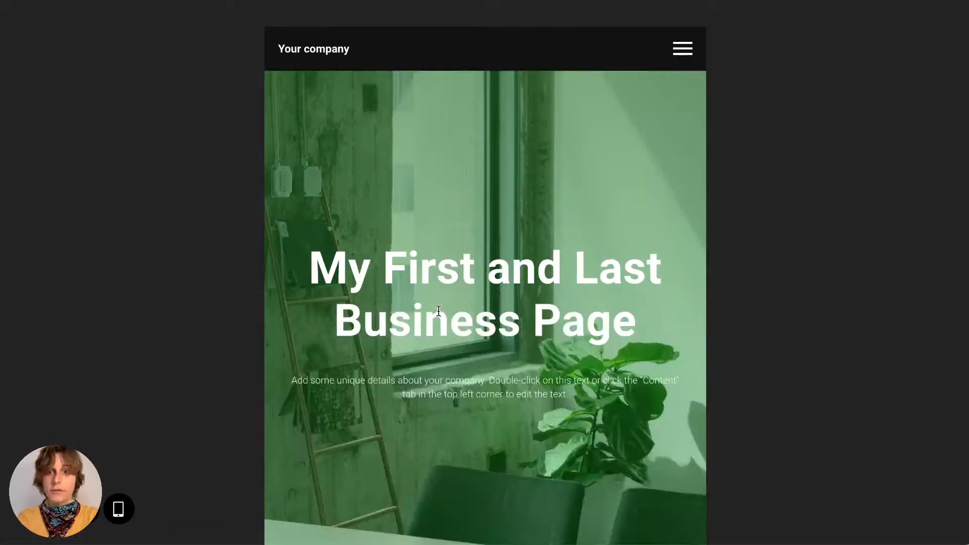
scroll(440, 260, down, 10)
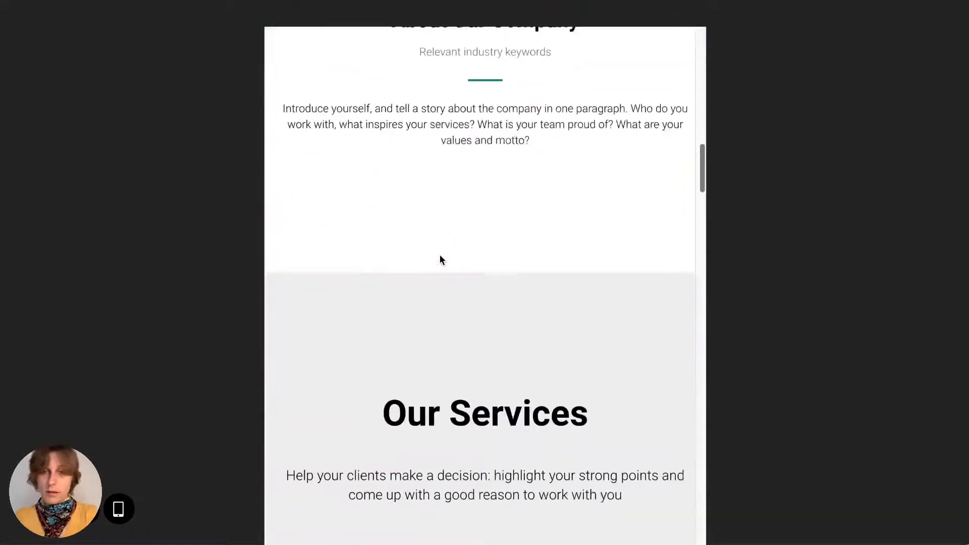
scroll(439, 253, down, 10)
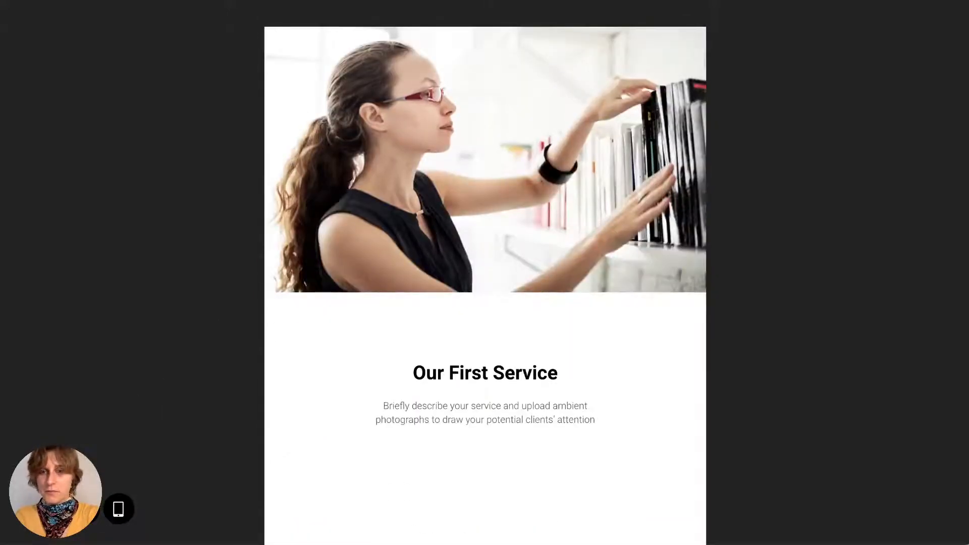
- Switch the preview to the desktop view, check the cover, and return to the page editor
mouse_move(119, 510)
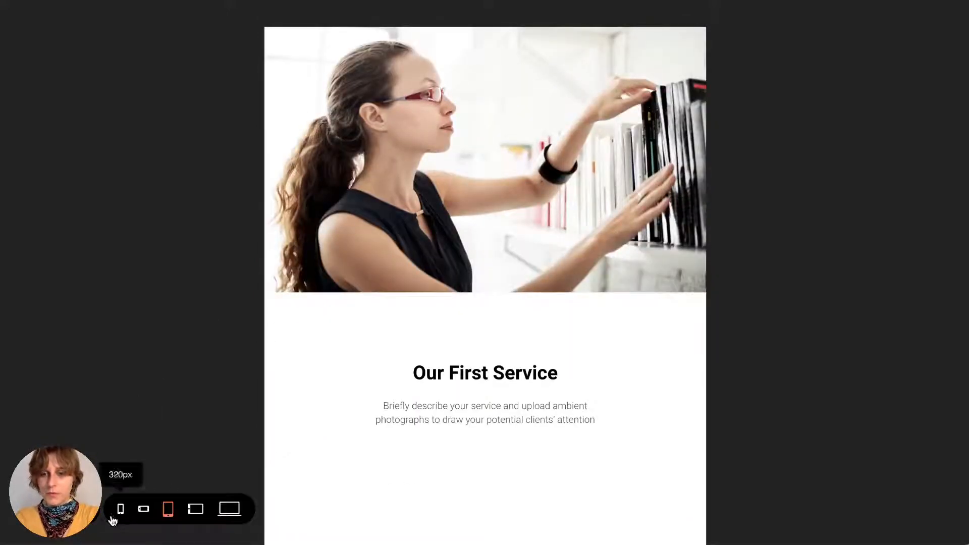
click(220, 516)
scroll(260, 340, up, 15)
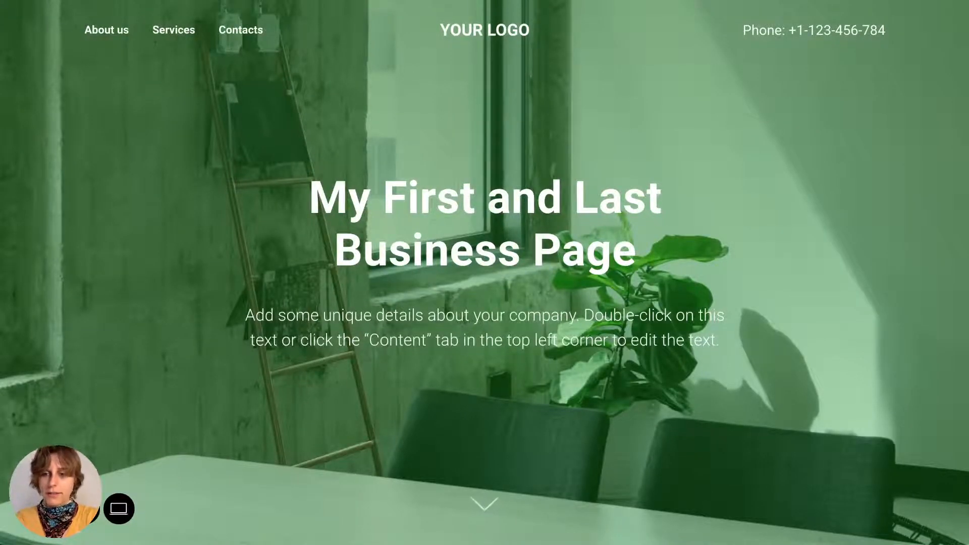
click(85, 509)
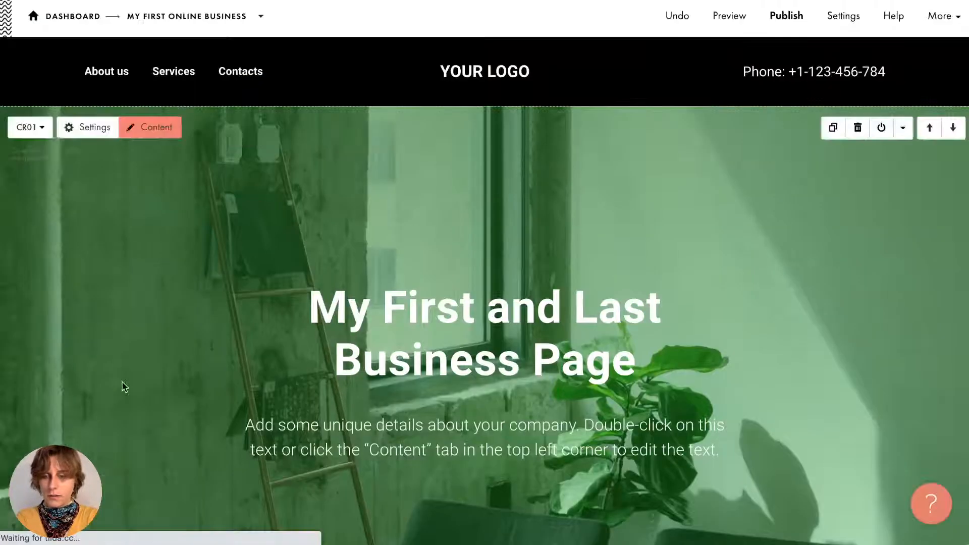
- Examine the cover block's list of alternative designs and their thumbnails
scroll(347, 284, down, 1)
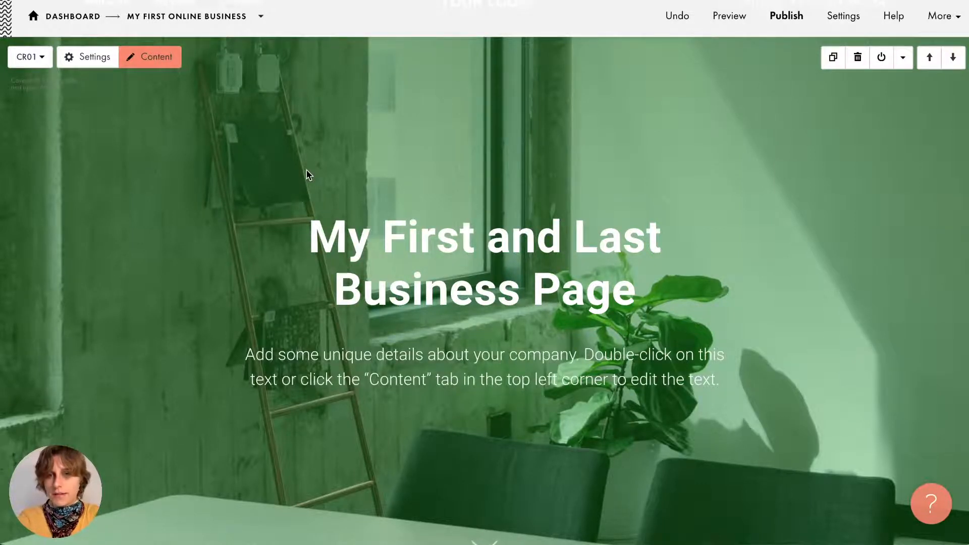
click(46, 65)
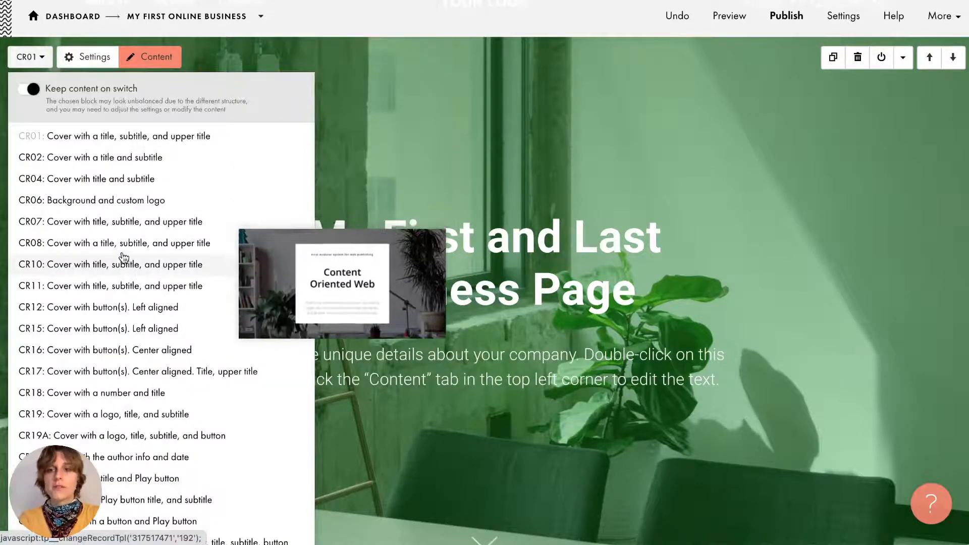
click(328, 124)
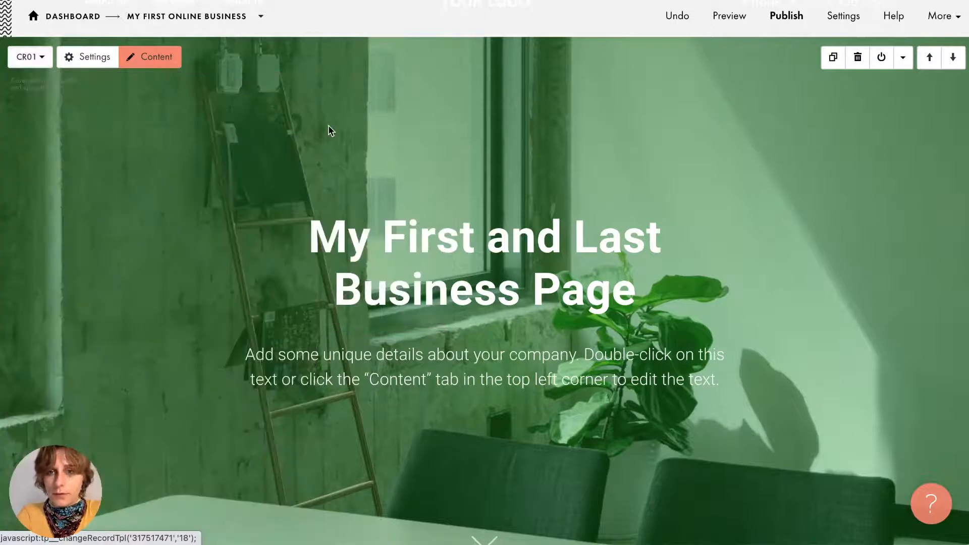
click(49, 65)
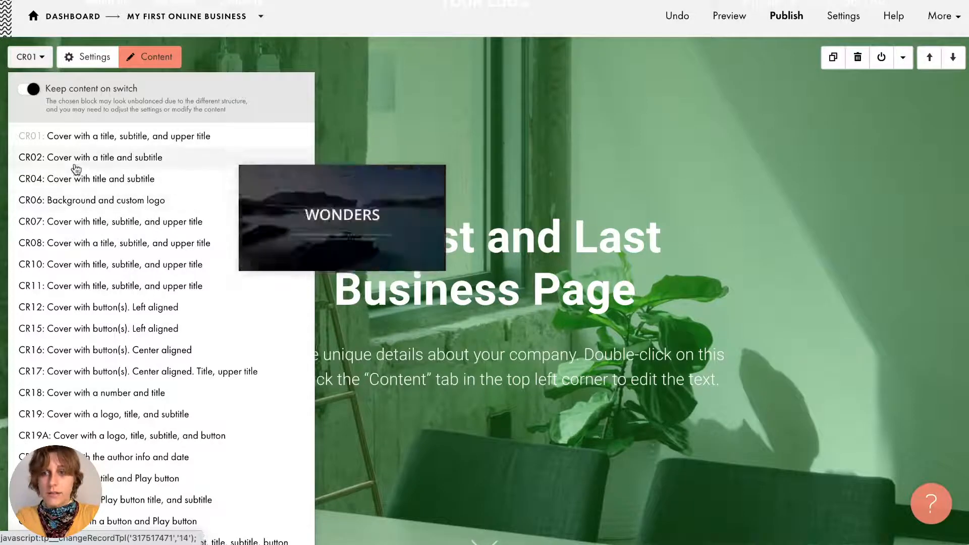
scroll(86, 328, down, 3)
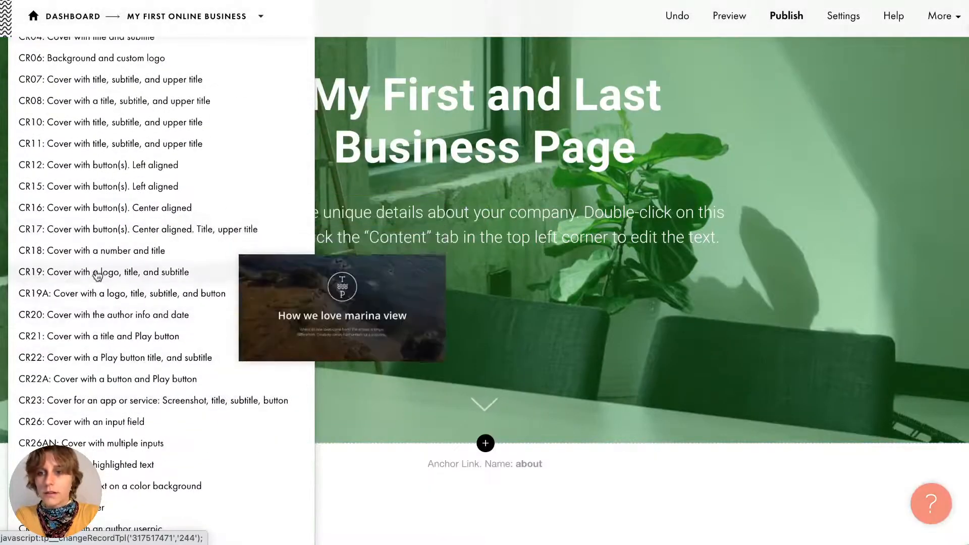
scroll(96, 272, up, 4)
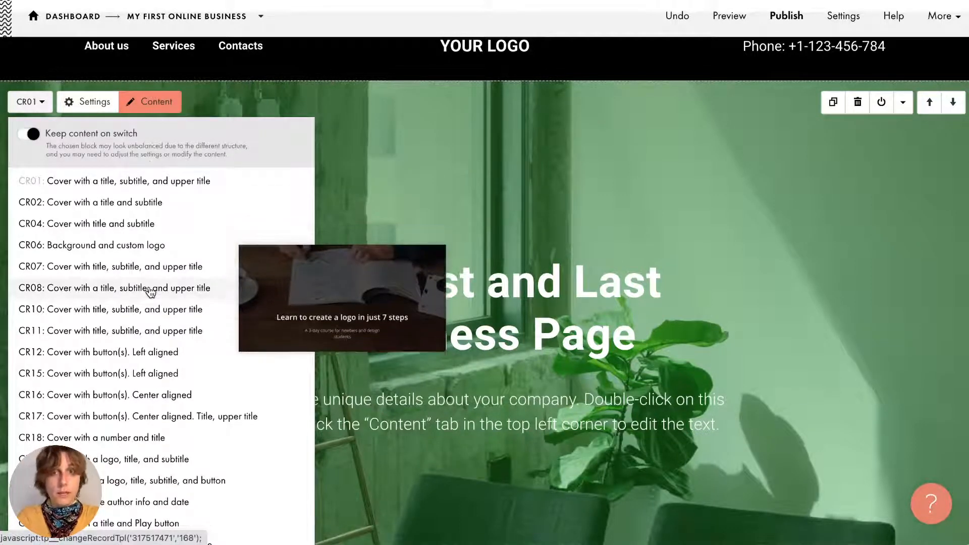
- Try the CR08 cover design with Keep content on switch turned off, and undo the switch
click(23, 135)
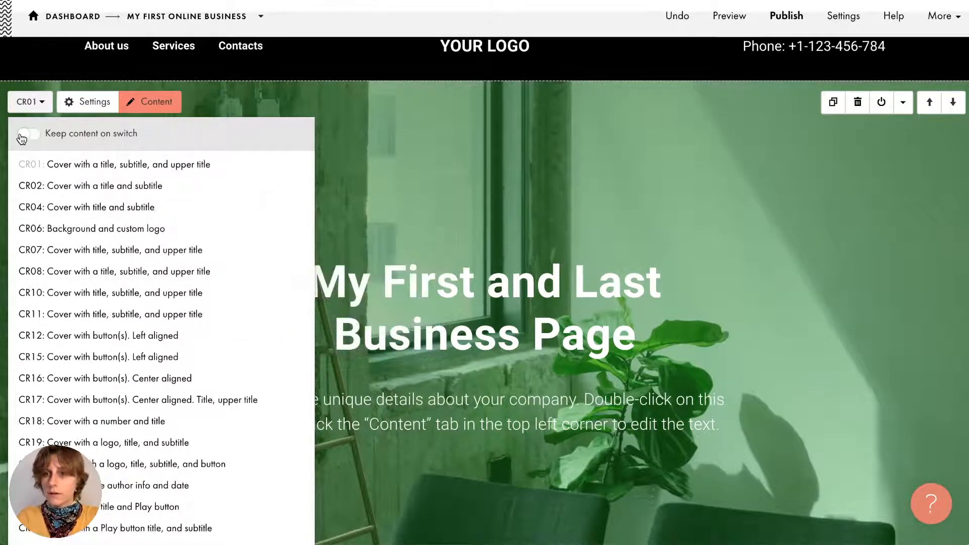
click(95, 282)
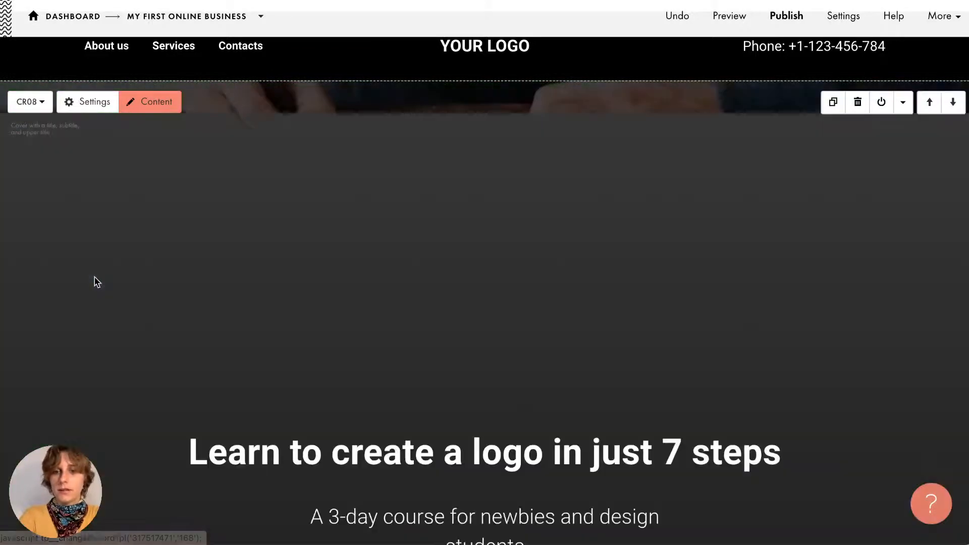
scroll(351, 291, down, 1)
scroll(351, 292, down, 2)
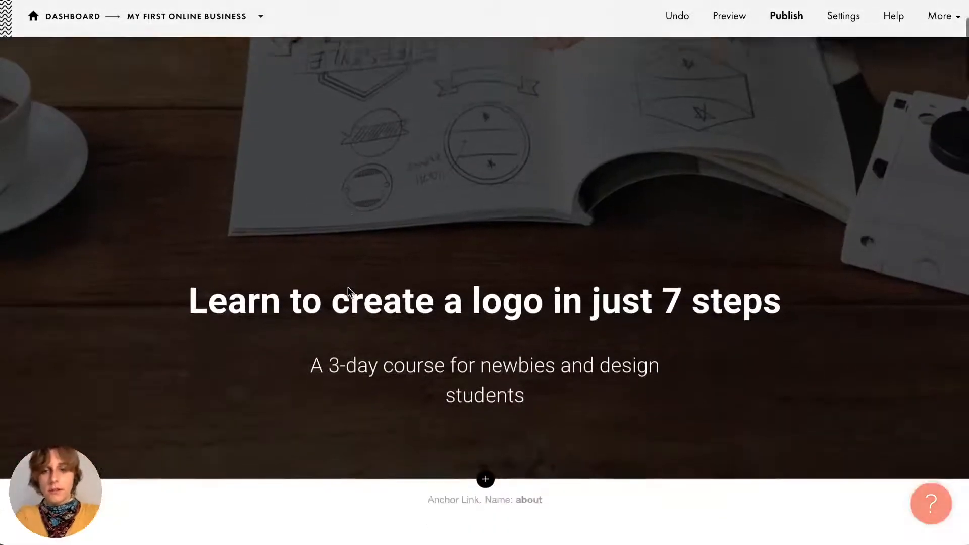
scroll(351, 291, up, 2)
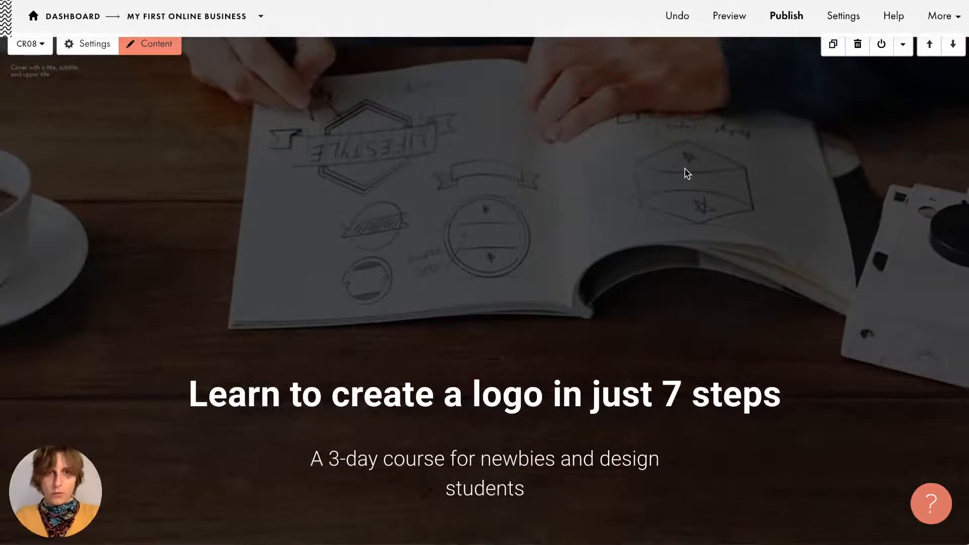
click(676, 16)
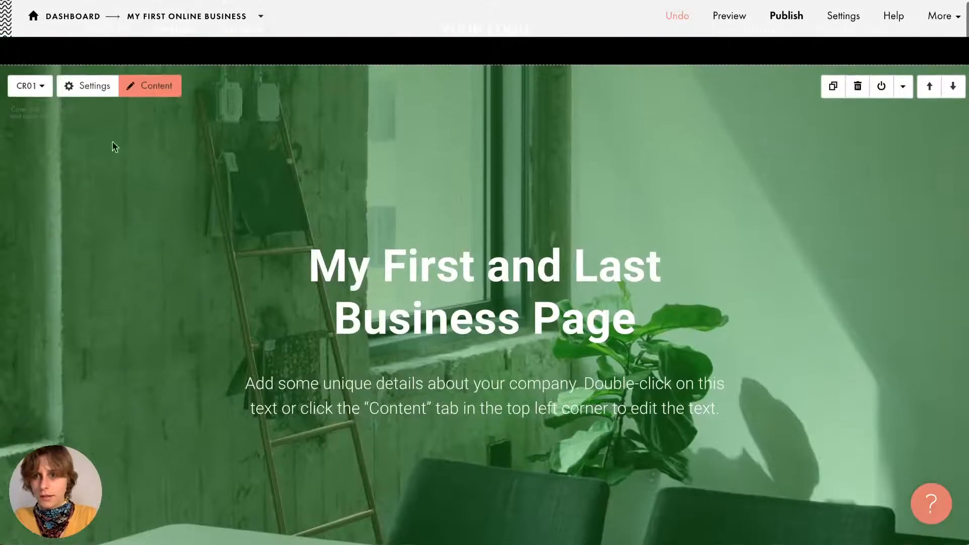
- Turn on Keep content on switch and change the cover block to design CR07
click(30, 86)
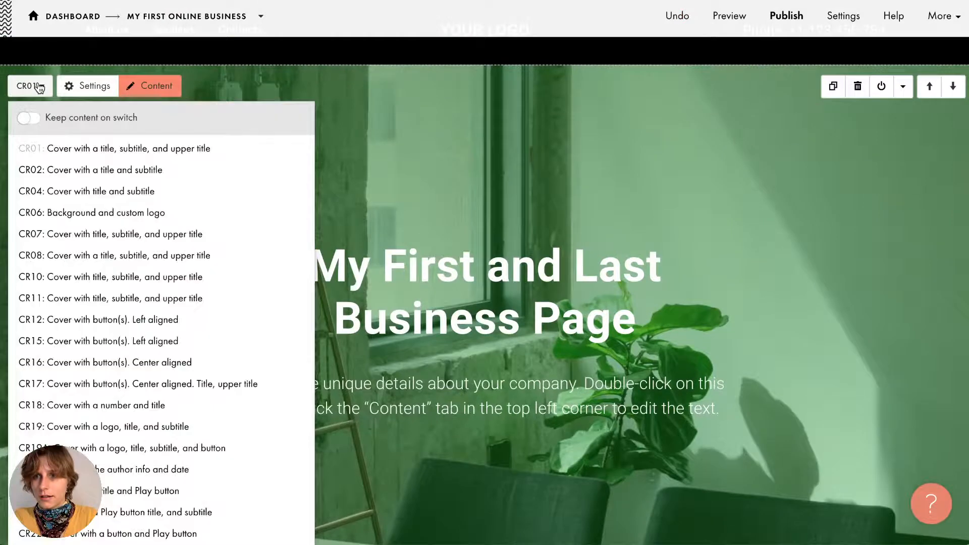
click(31, 119)
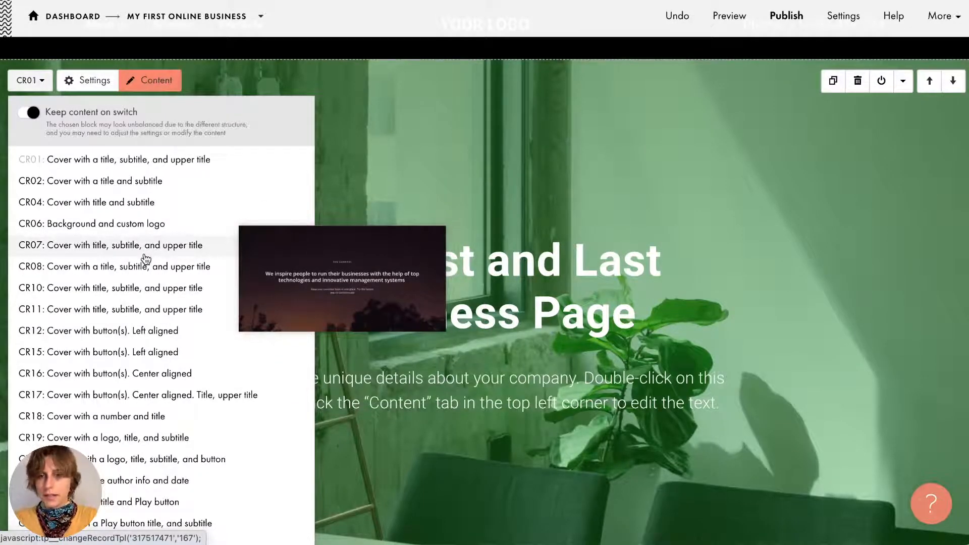
click(146, 257)
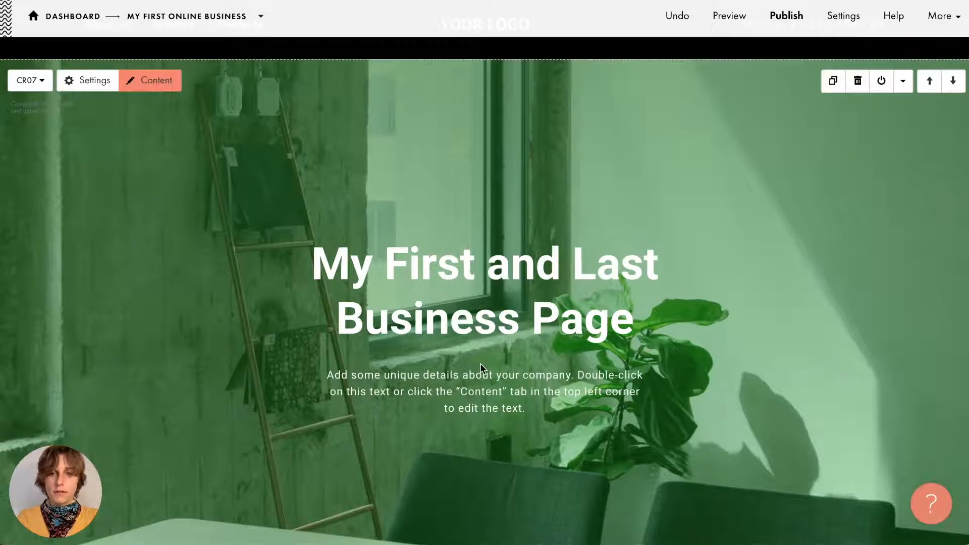
- Try the cover block in design CR19 and in the center-aligned button design CR16, keeping its content
click(35, 83)
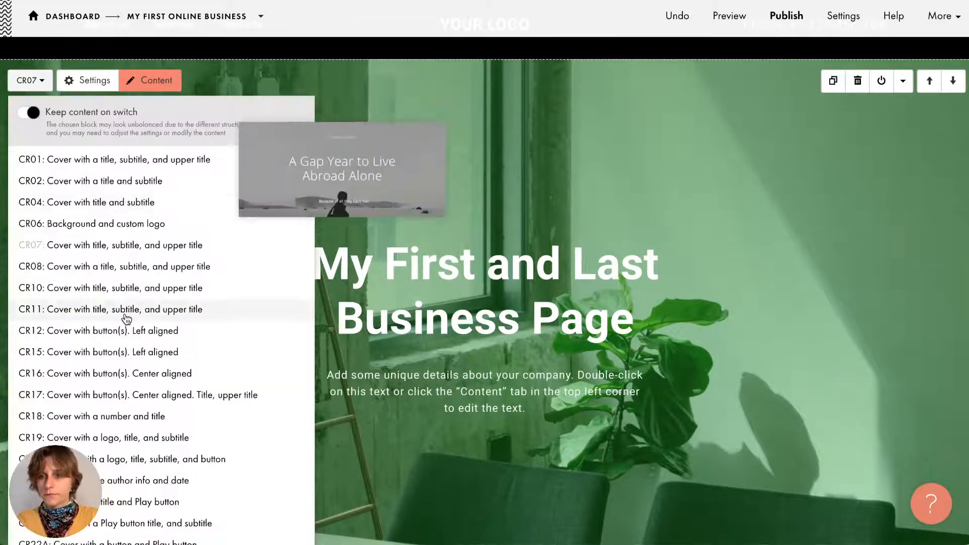
scroll(126, 318, down, 4)
click(125, 313)
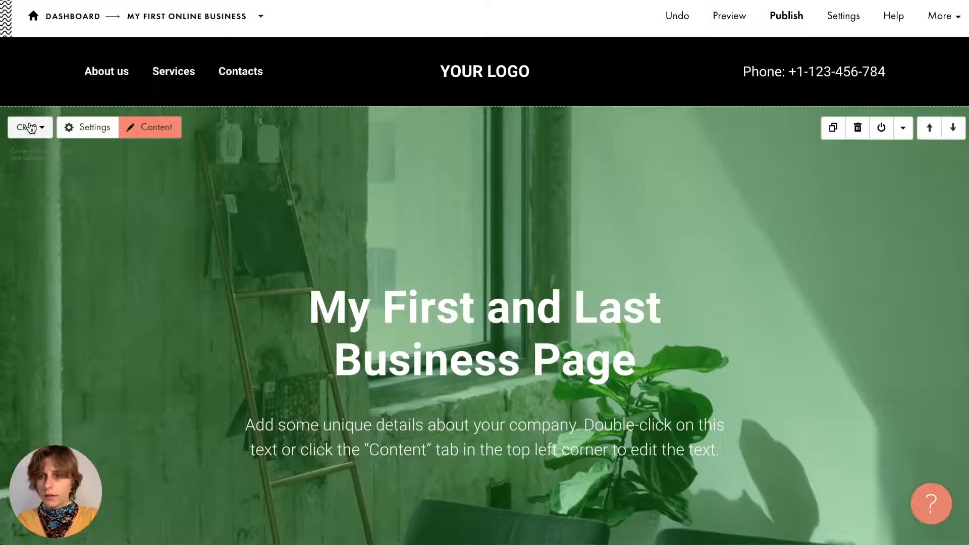
click(28, 127)
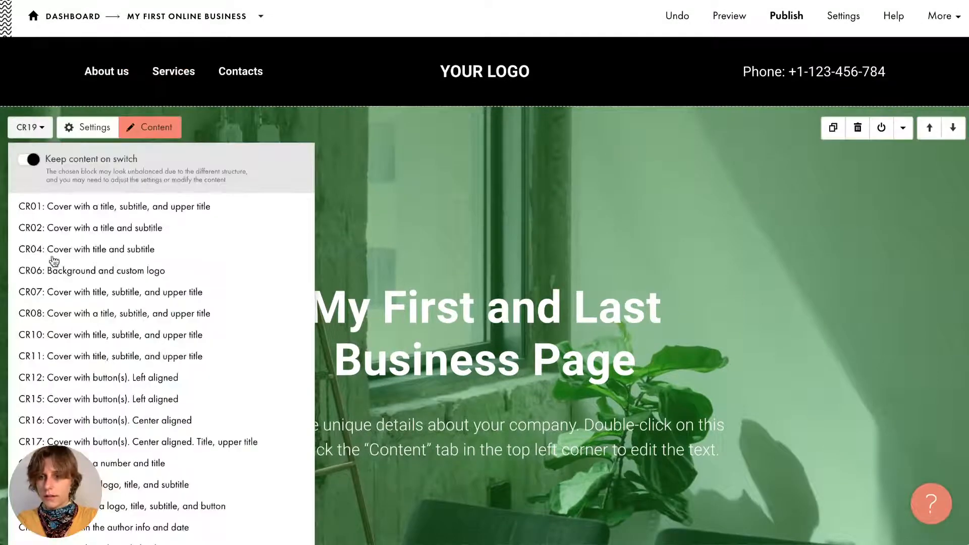
scroll(101, 328, down, 2)
click(123, 359)
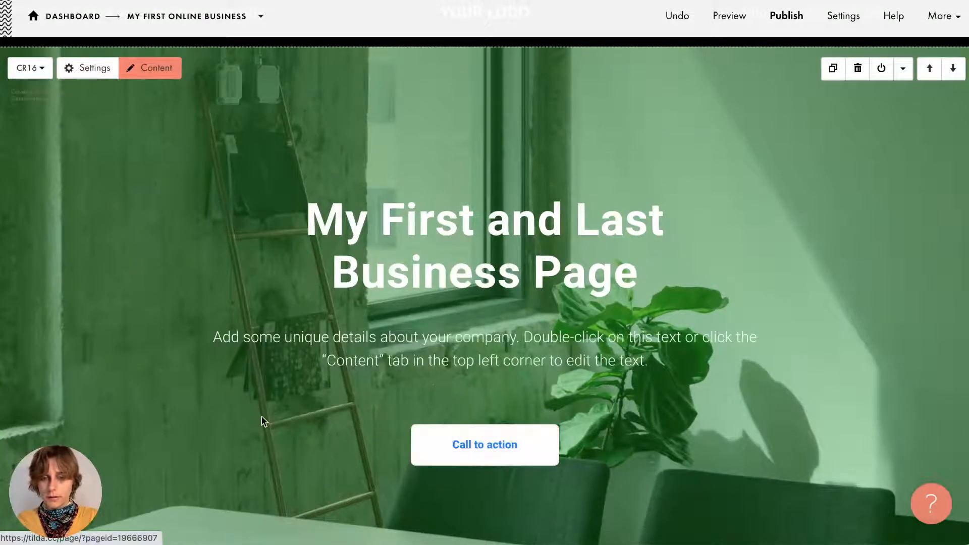
- Try cover design CR11, and undo the design switches back to CR01
click(30, 67)
click(93, 305)
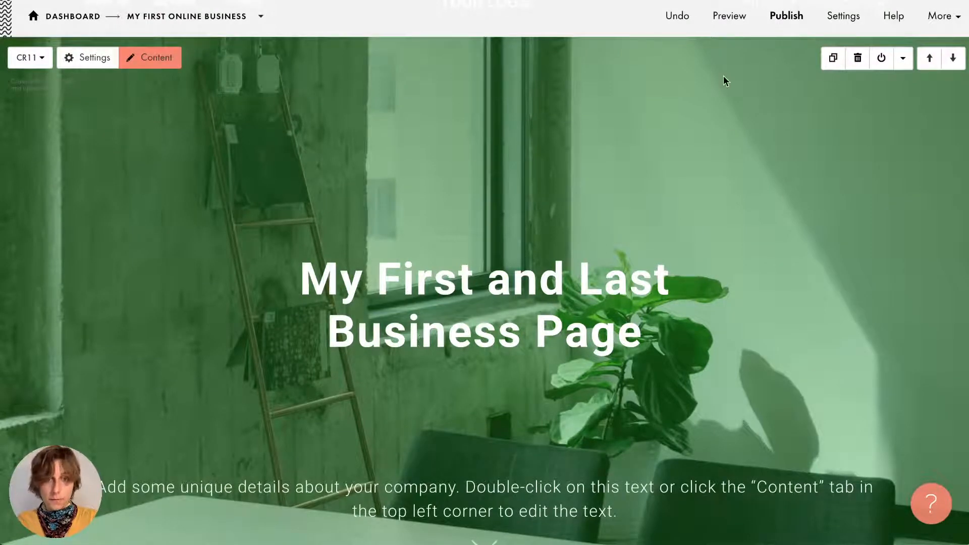
click(677, 16)
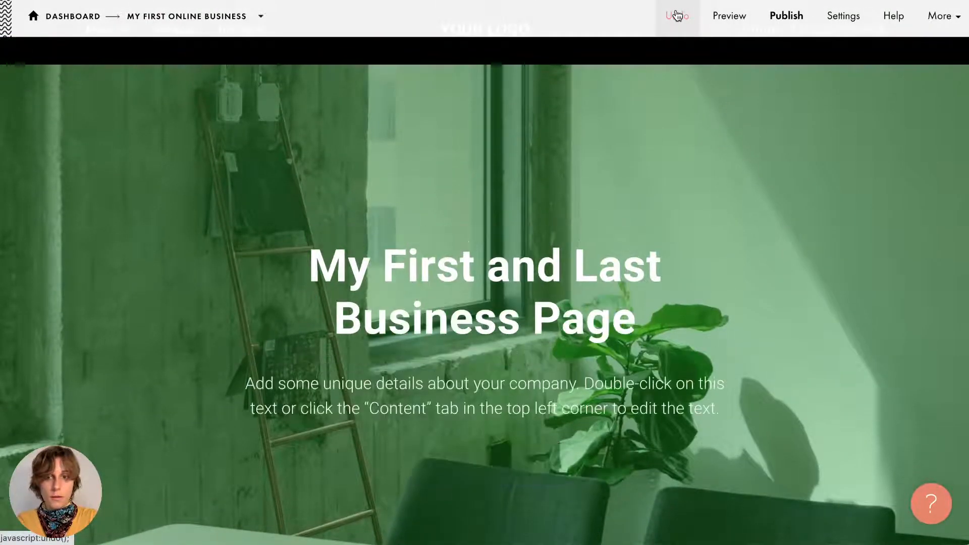
click(677, 16)
click(677, 16)
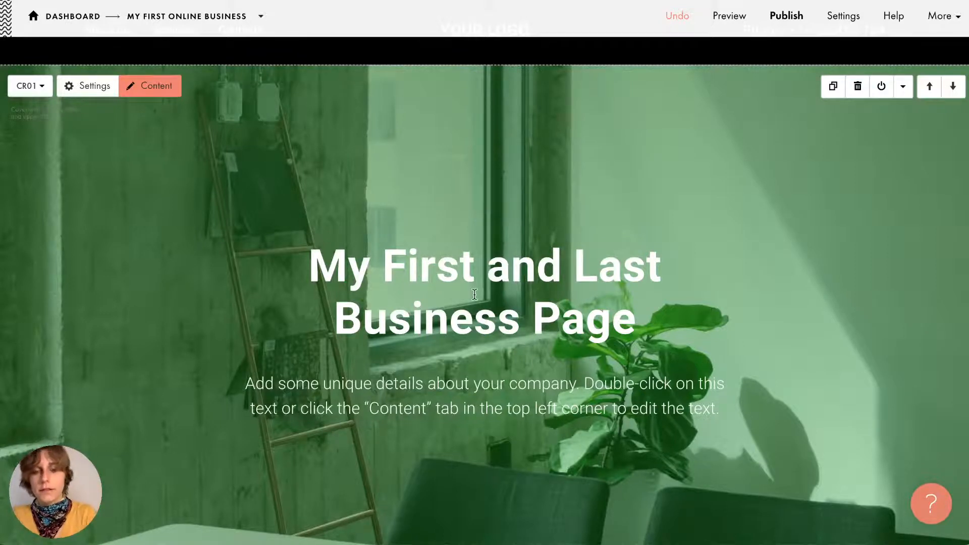
- Open the cover's title and description for editing directly on the page, and leave the text editor
click(430, 286)
click(418, 385)
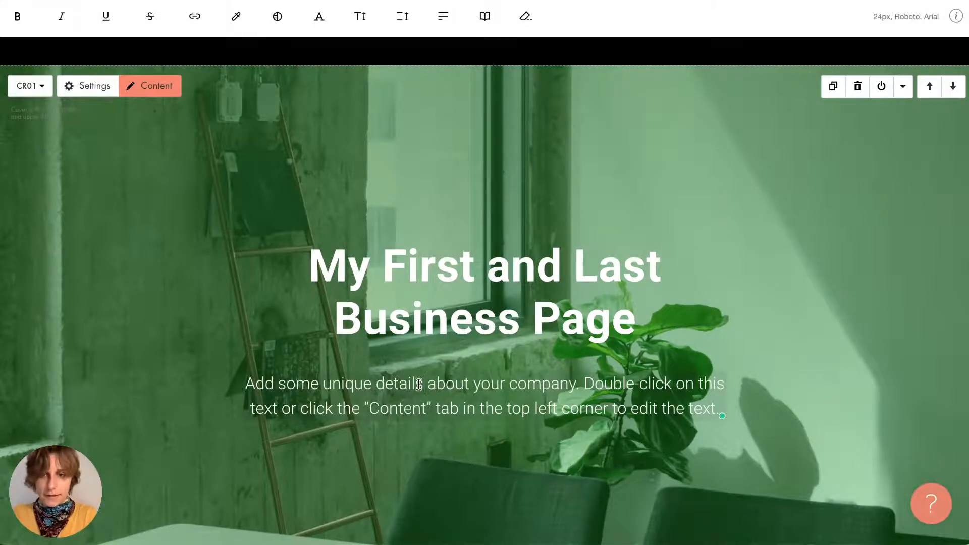
click(419, 202)
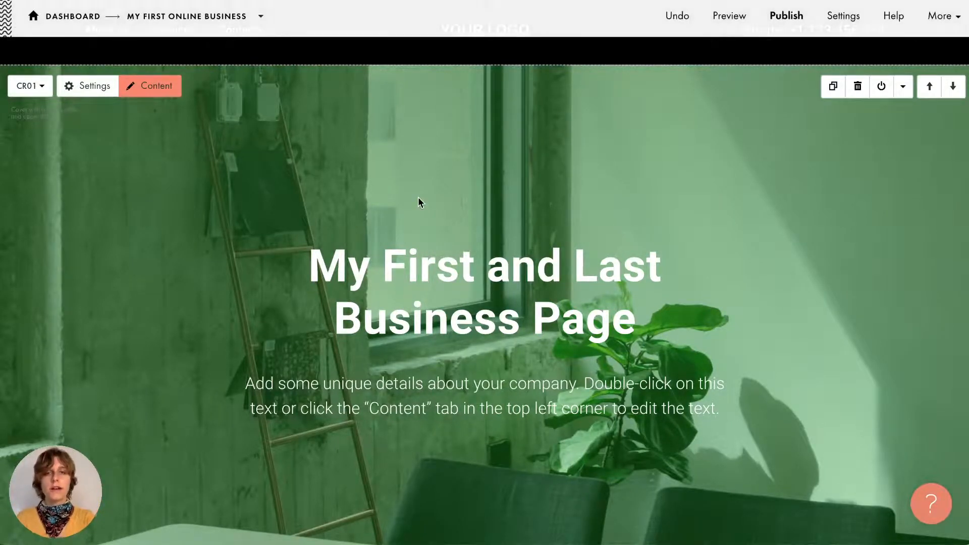
- Duplicate the CR01 cover block on the page
scroll(419, 202, down, 1)
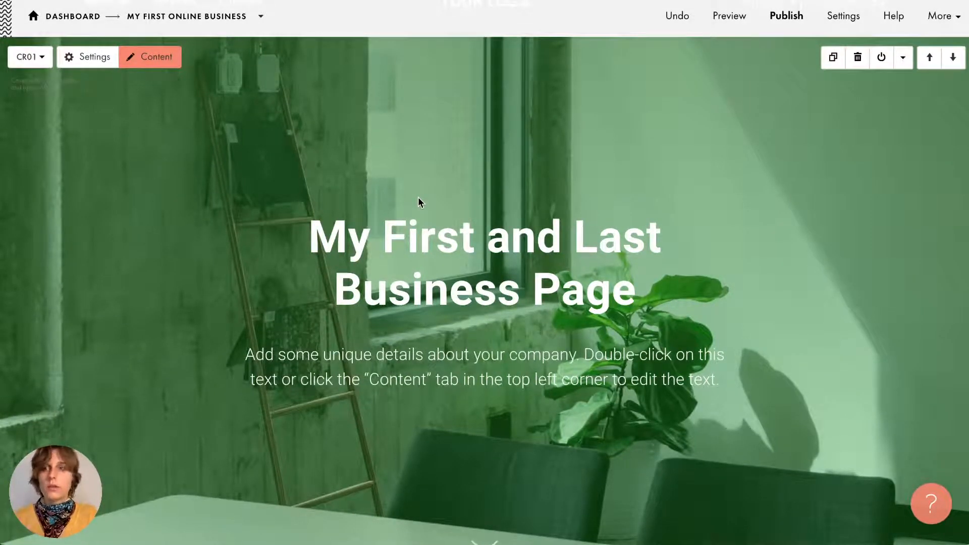
click(31, 57)
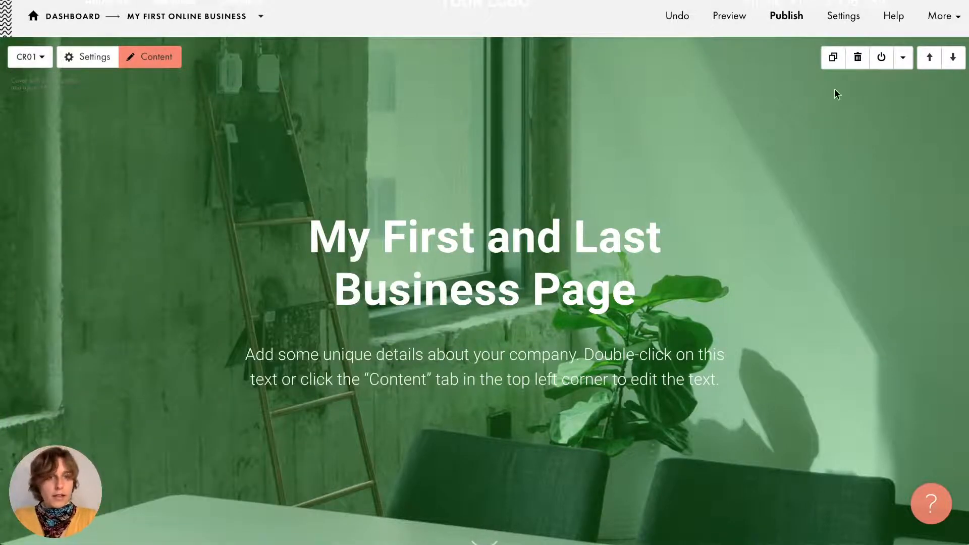
mouse_move(852, 59)
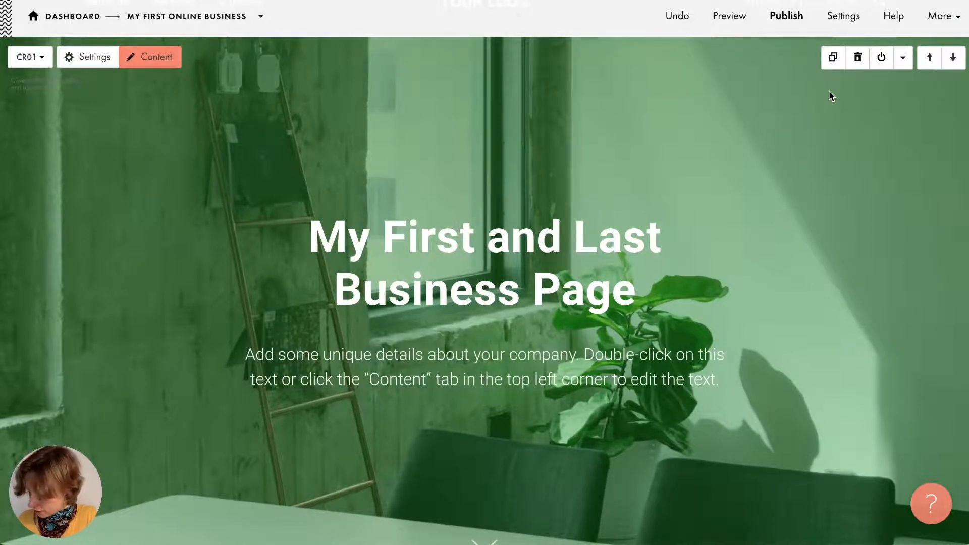
click(833, 59)
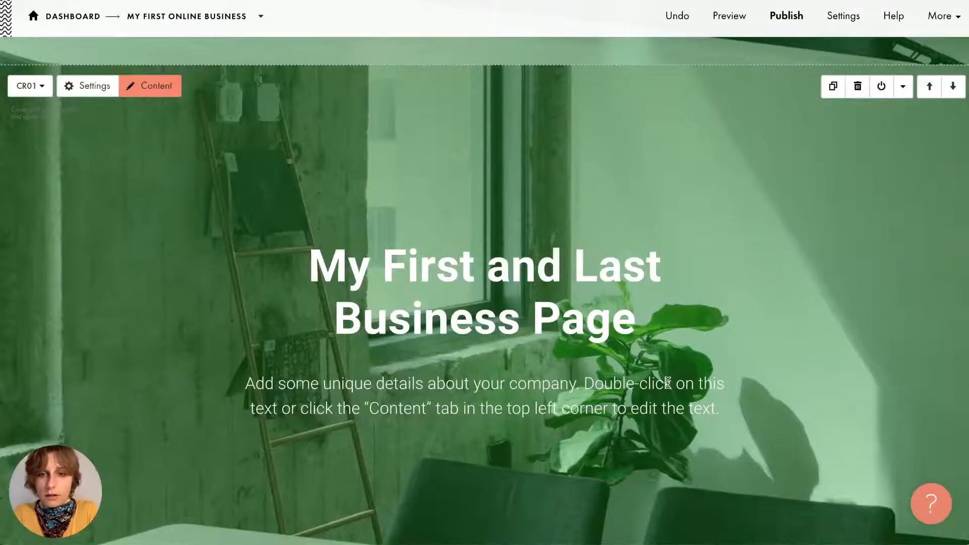
- Hide the duplicated cover block on the page and turn its visibility back on
scroll(668, 383, down, 1)
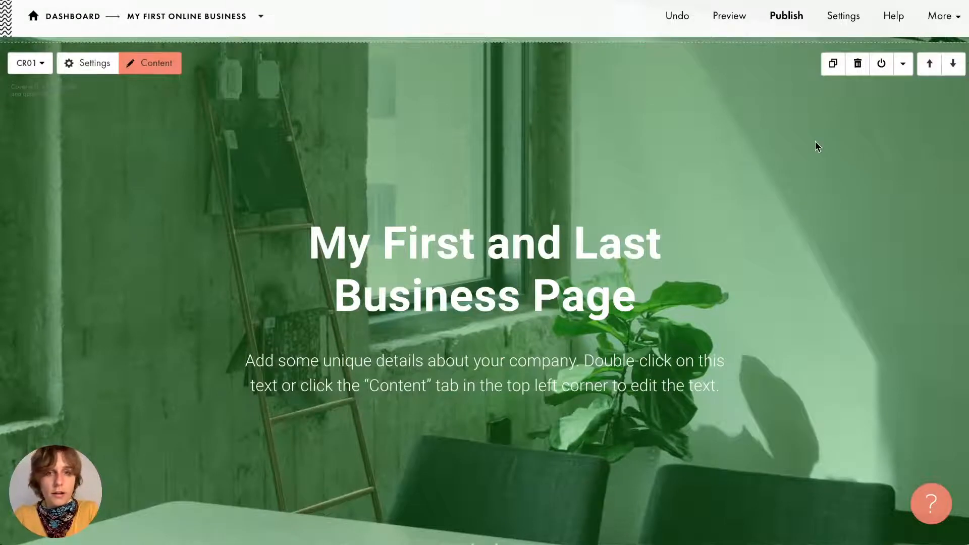
click(881, 64)
scroll(822, 213, up, 5)
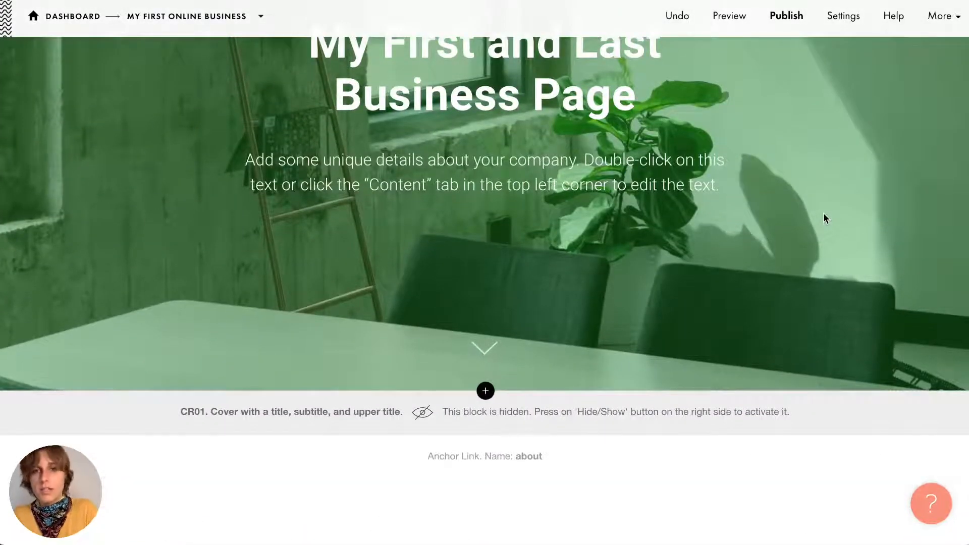
scroll(824, 219, down, 4)
scroll(824, 215, down, 3)
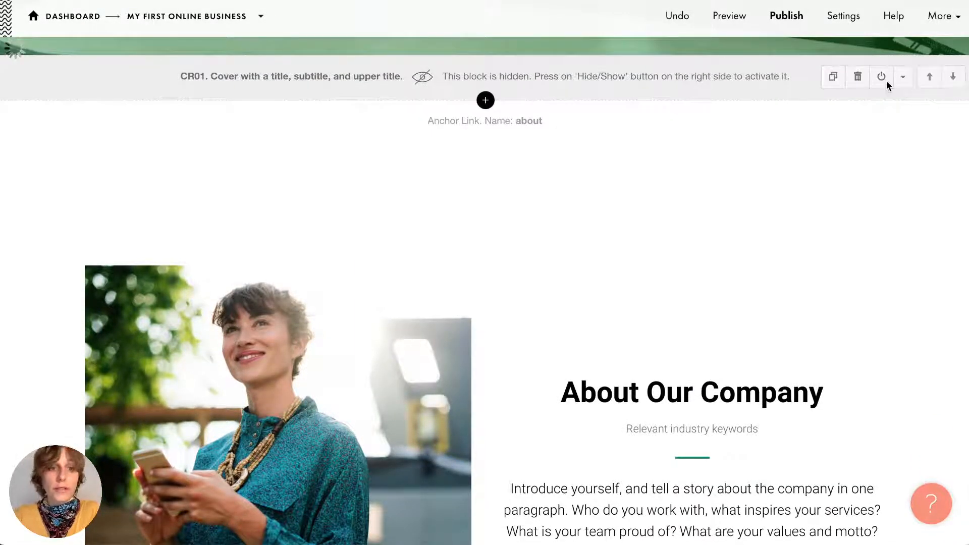
click(881, 77)
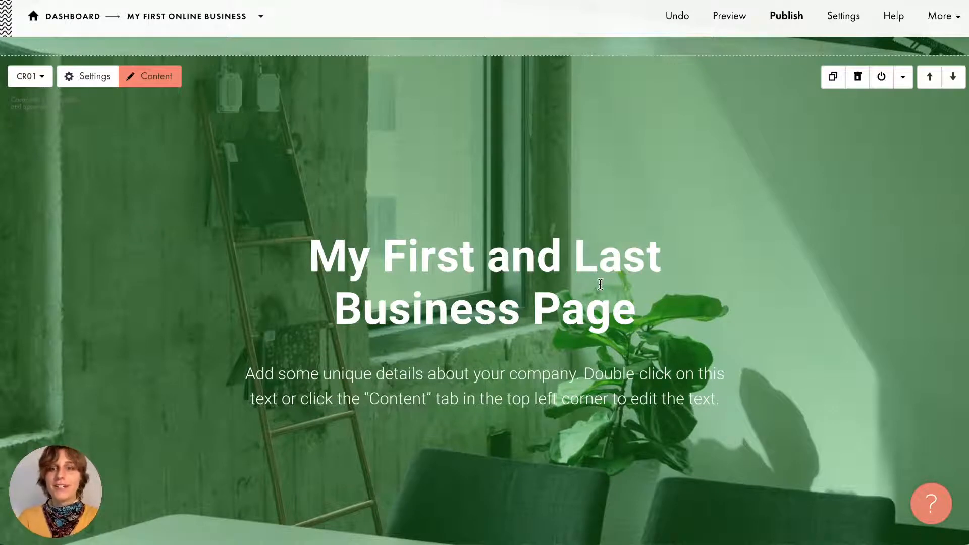
scroll(600, 284, down, 1)
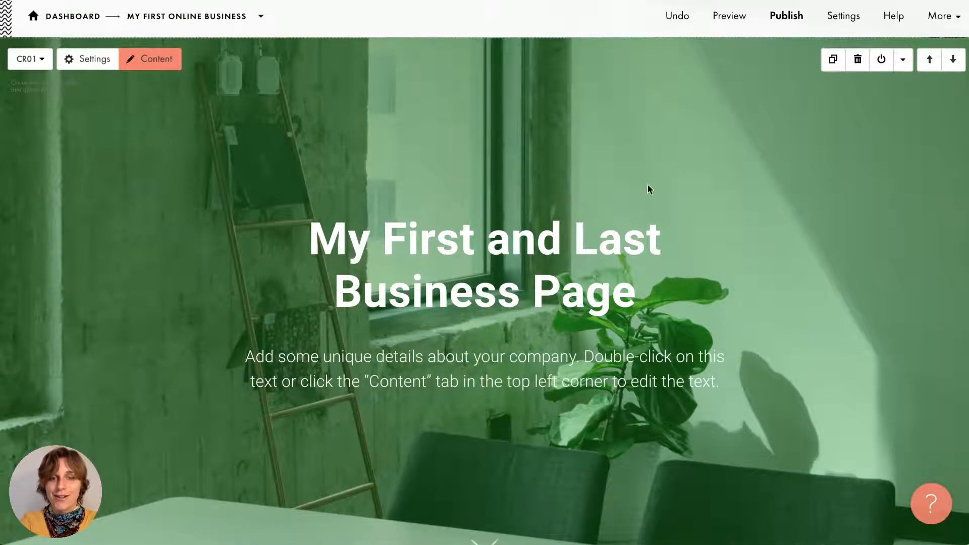
click(883, 60)
click(883, 59)
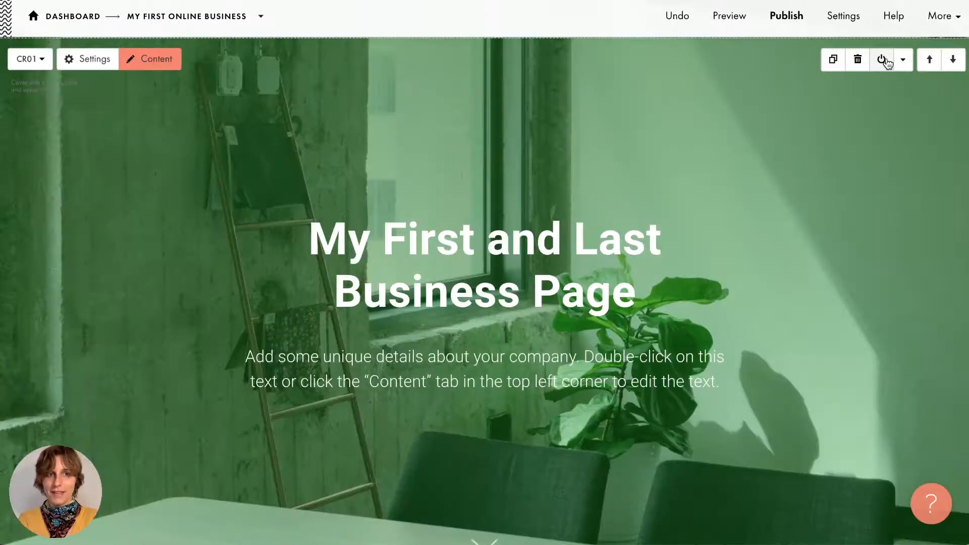
- Enter block selection mode from the cover block, look over the blocks available for selection, and return to editing
click(903, 60)
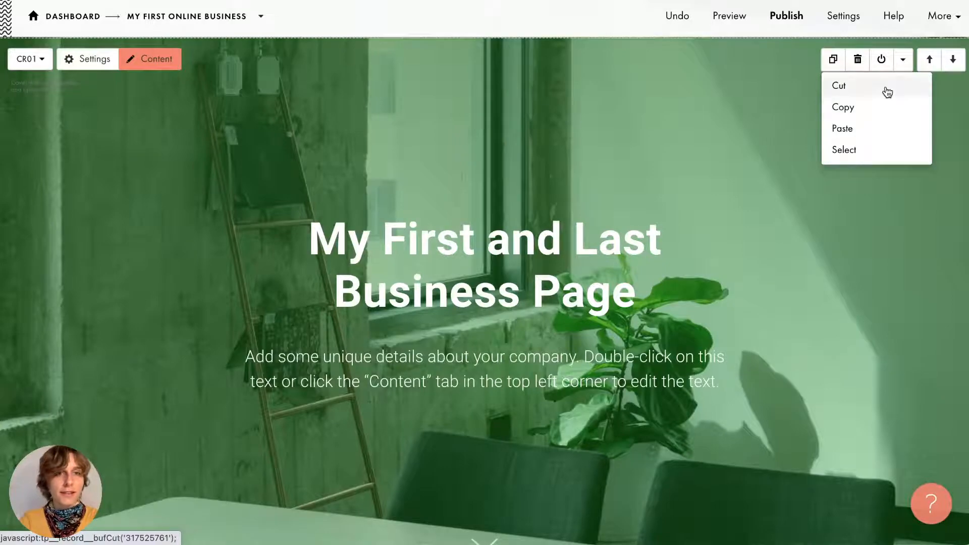
click(870, 152)
scroll(261, 246, down, 4)
scroll(261, 246, up, 5)
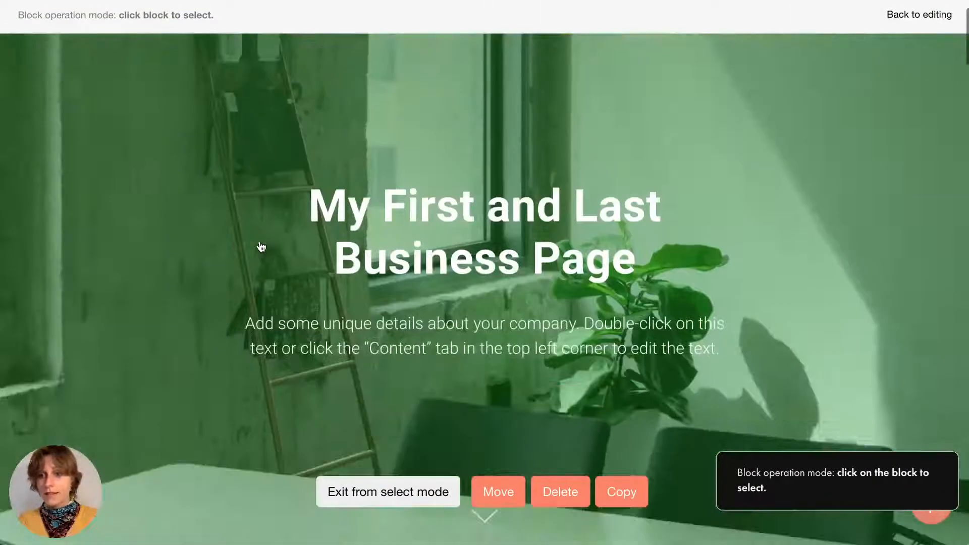
scroll(114, 238, down, 3)
scroll(114, 238, up, 3)
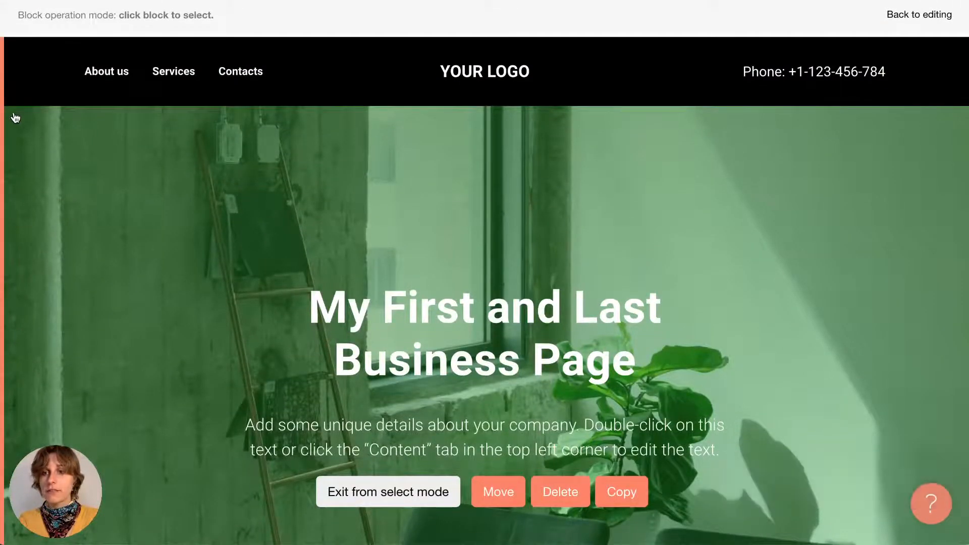
scroll(8, 167, down, 8)
scroll(7, 170, down, 5)
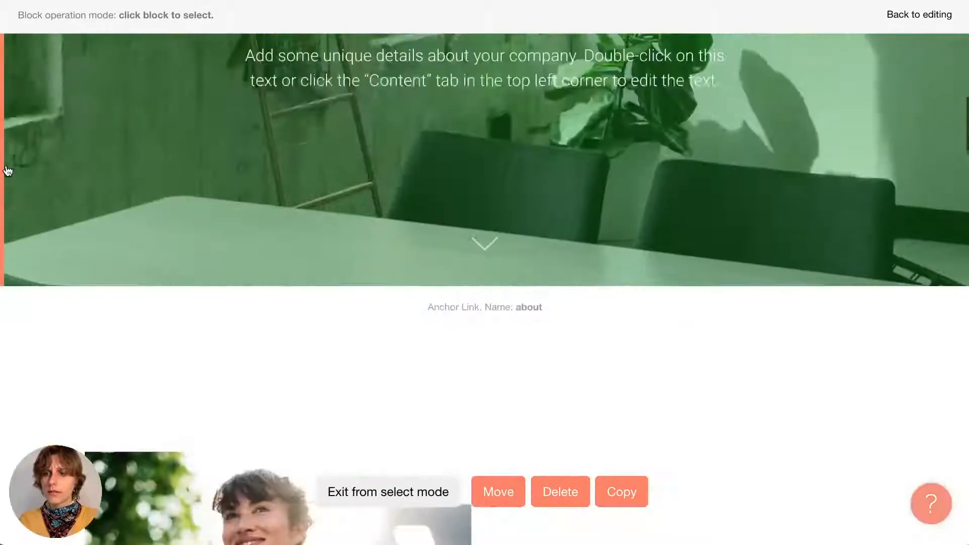
scroll(18, 303, down, 4)
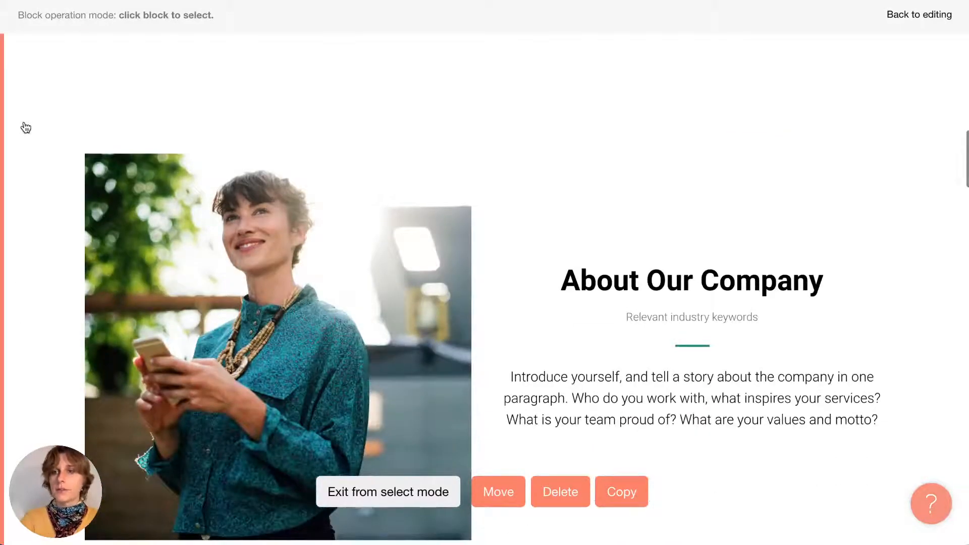
scroll(26, 128, up, 4)
scroll(25, 127, up, 6)
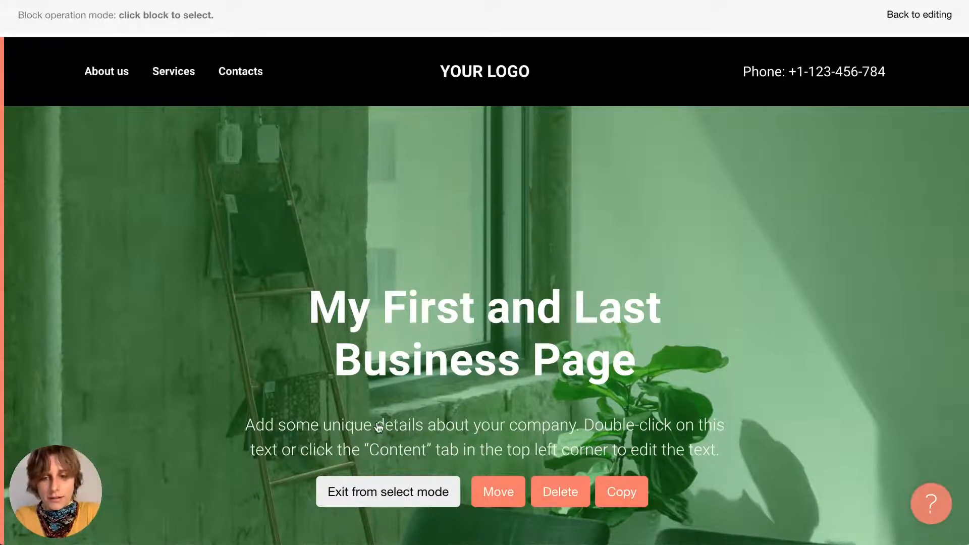
click(334, 499)
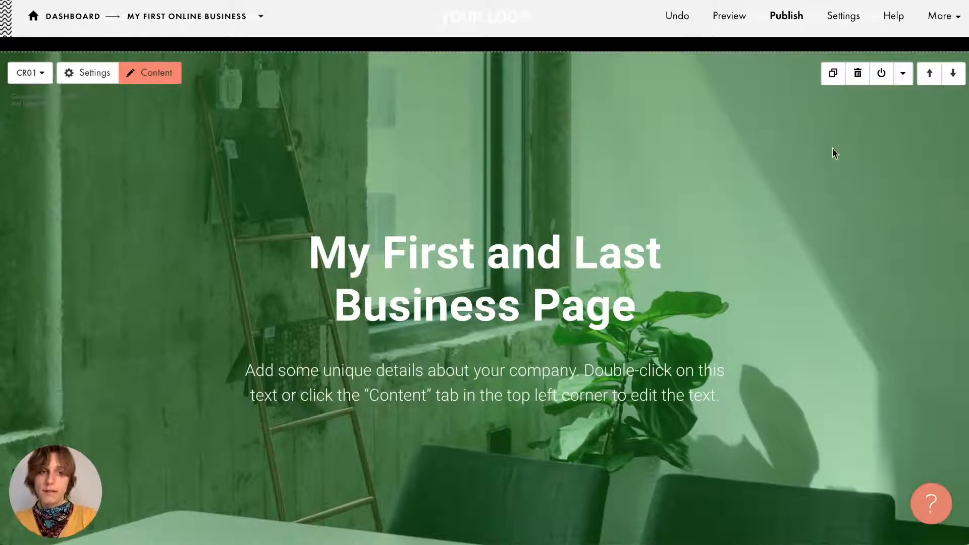
- Look at the cover block's extra actions and move the cover block down one position
click(903, 80)
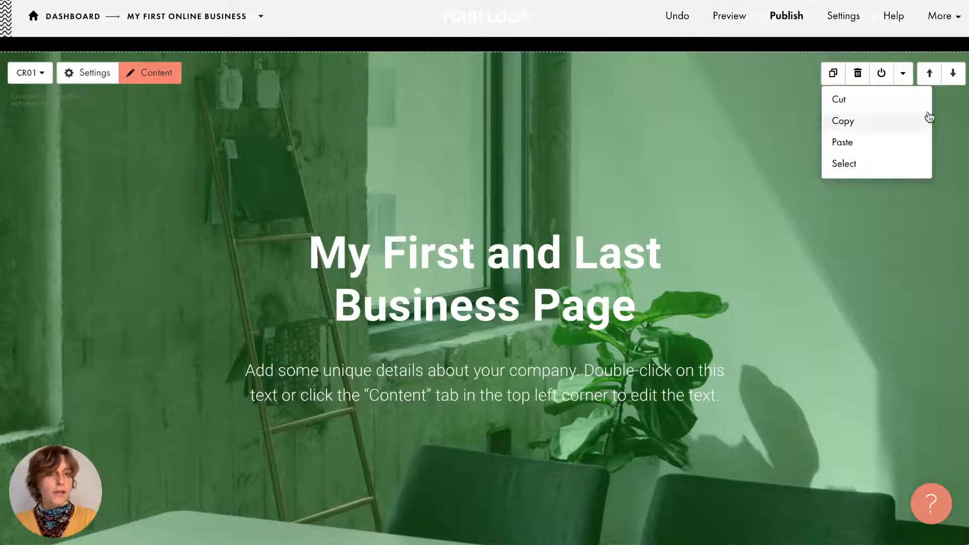
click(933, 79)
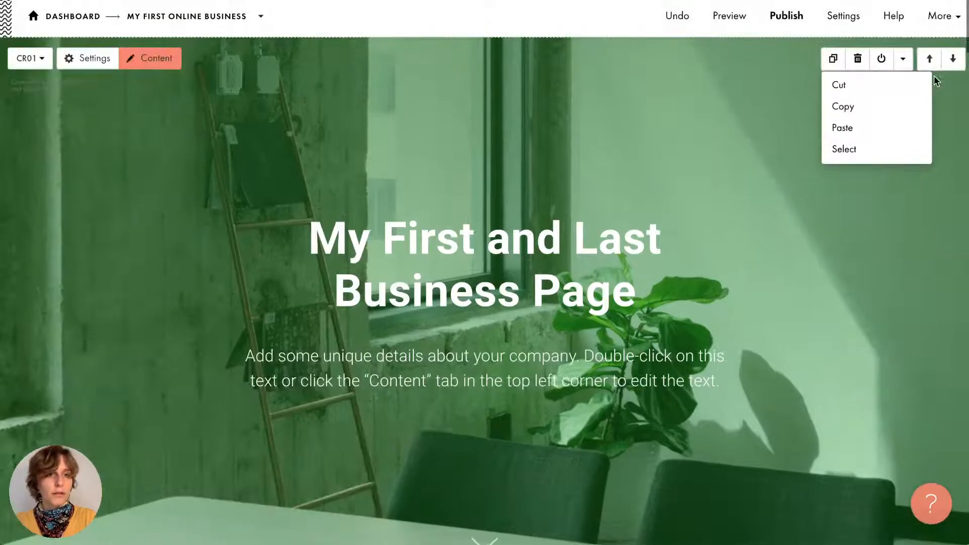
click(953, 63)
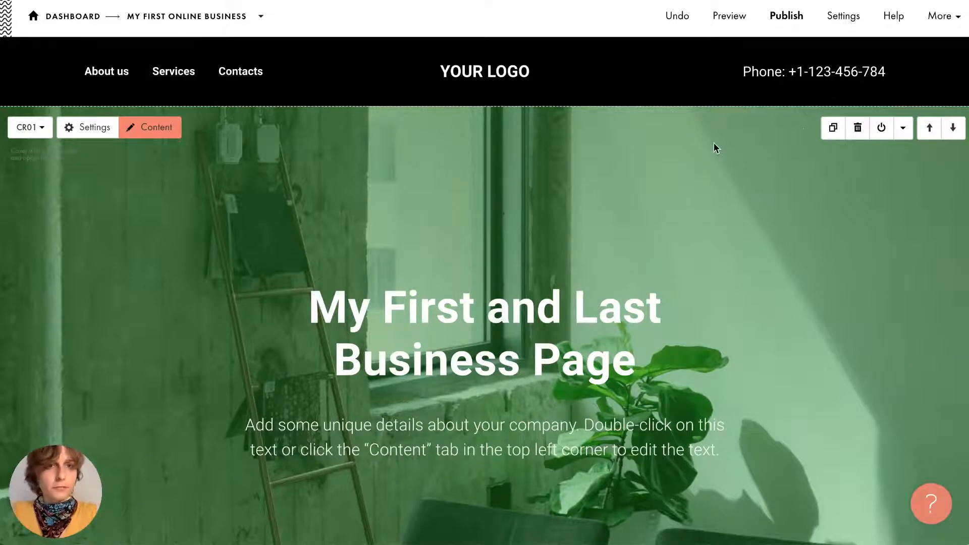
- Start publishing the page and enter my-first-busine as the tilda.ws site address
click(785, 19)
click(392, 174)
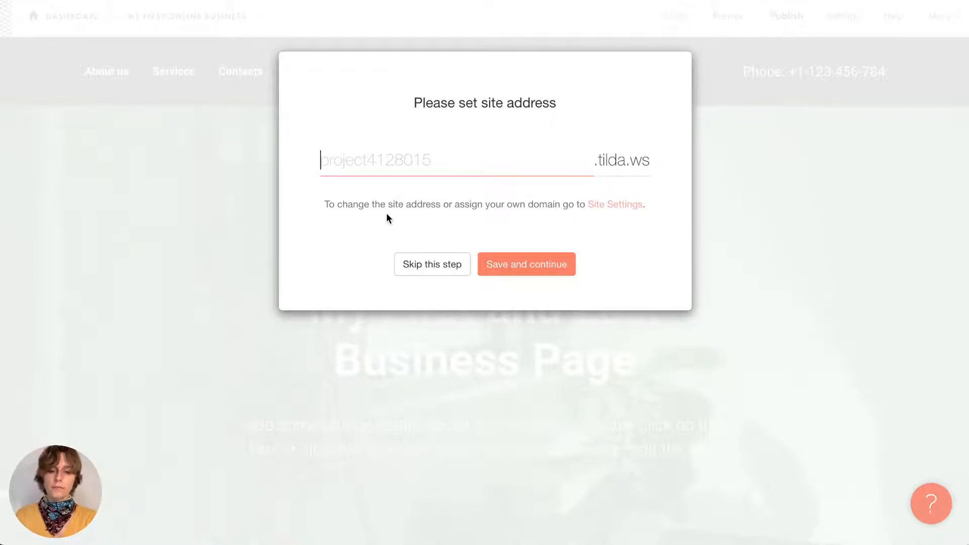
text(my-)
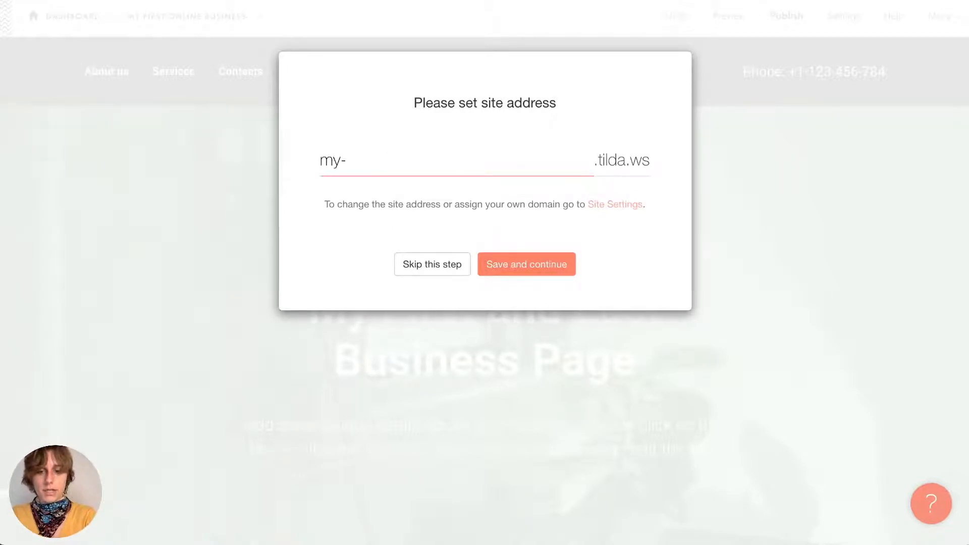
text(first-busine)
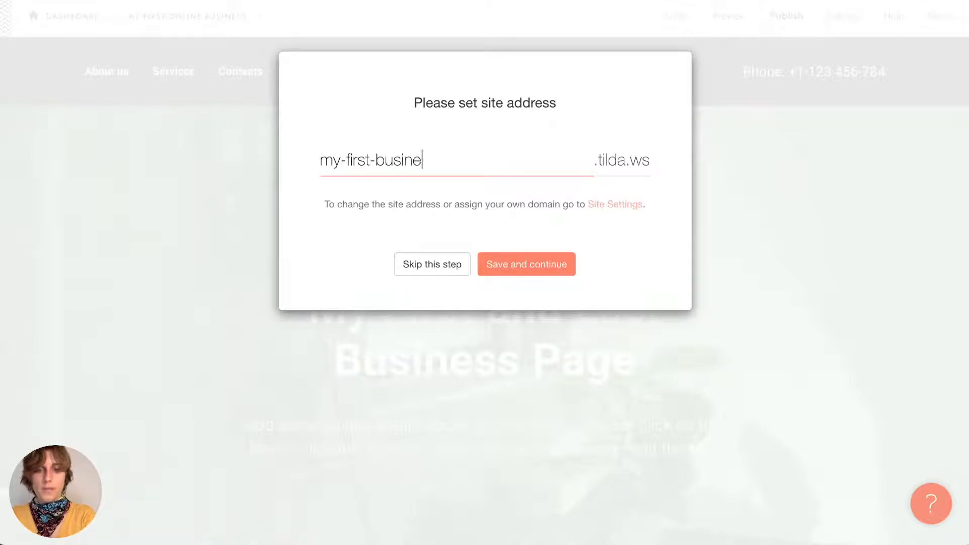
- Set the site address to my-first-business, save it and open the published page
text(ss)
click(517, 277)
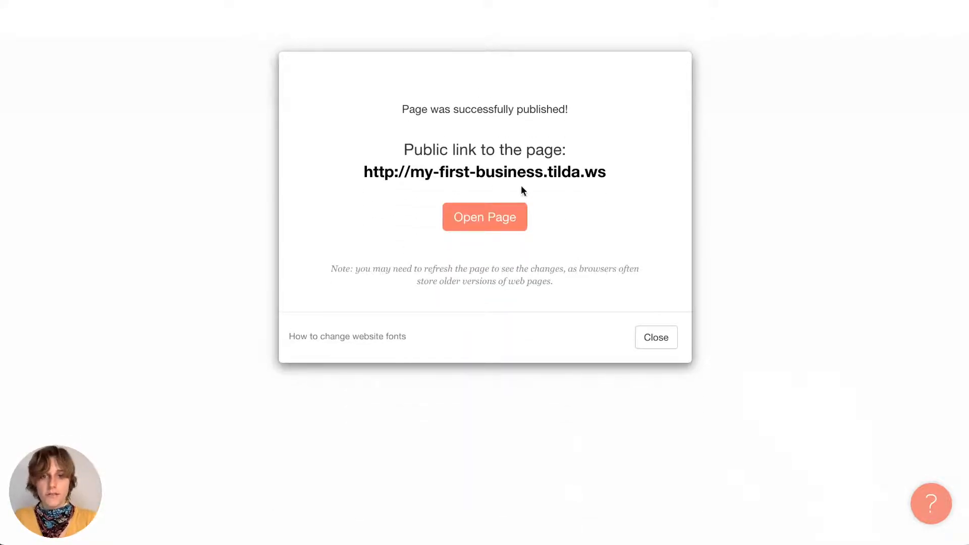
click(523, 177)
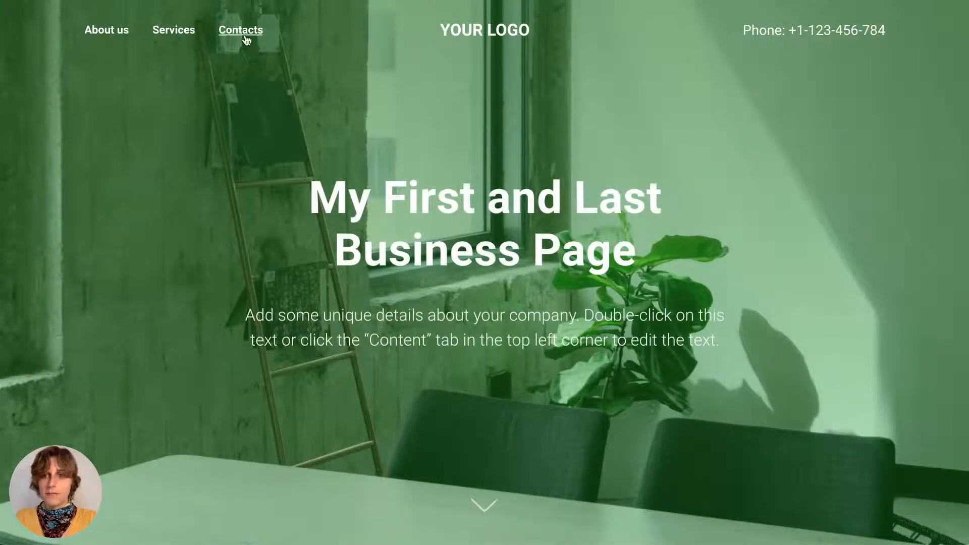
- Review the published page from its cover down to the footer and close the publication notice in the editor
scroll(117, 253, down, 6)
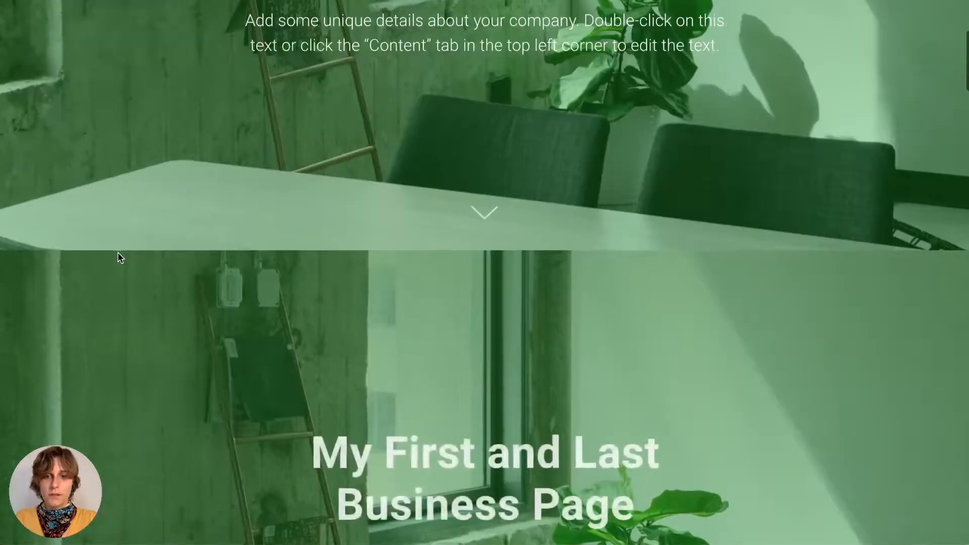
scroll(117, 252, down, 9)
scroll(117, 253, up, 5)
scroll(320, 178, down, 1)
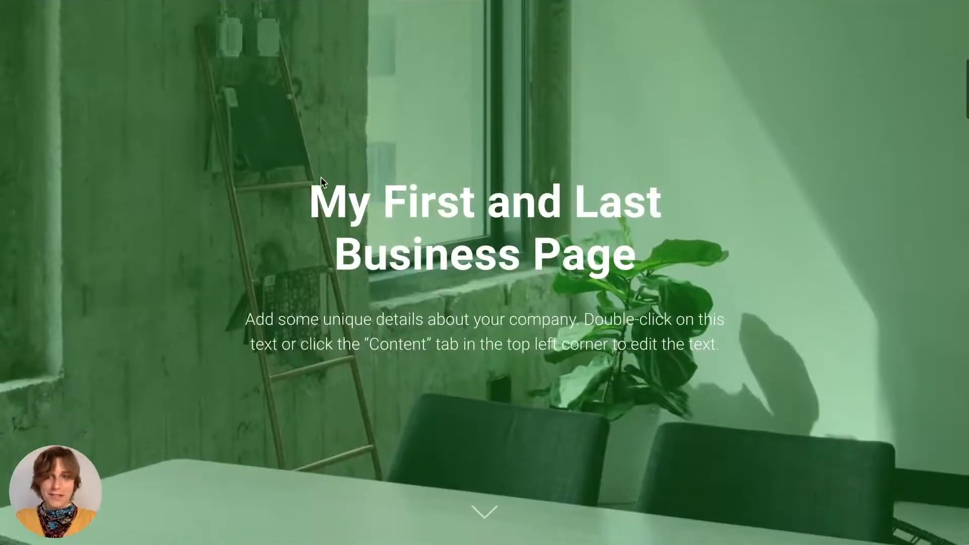
scroll(580, 390, down, 15)
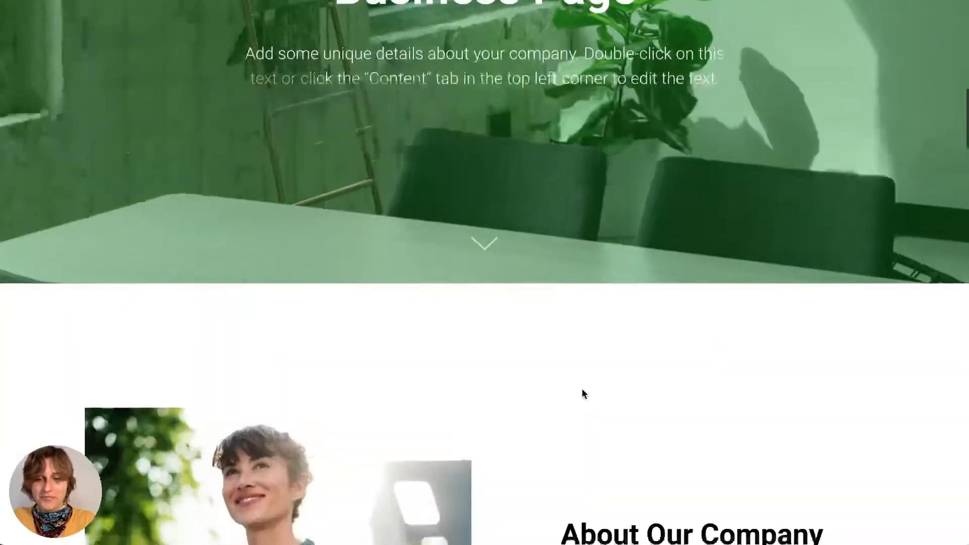
scroll(582, 396, down, 20)
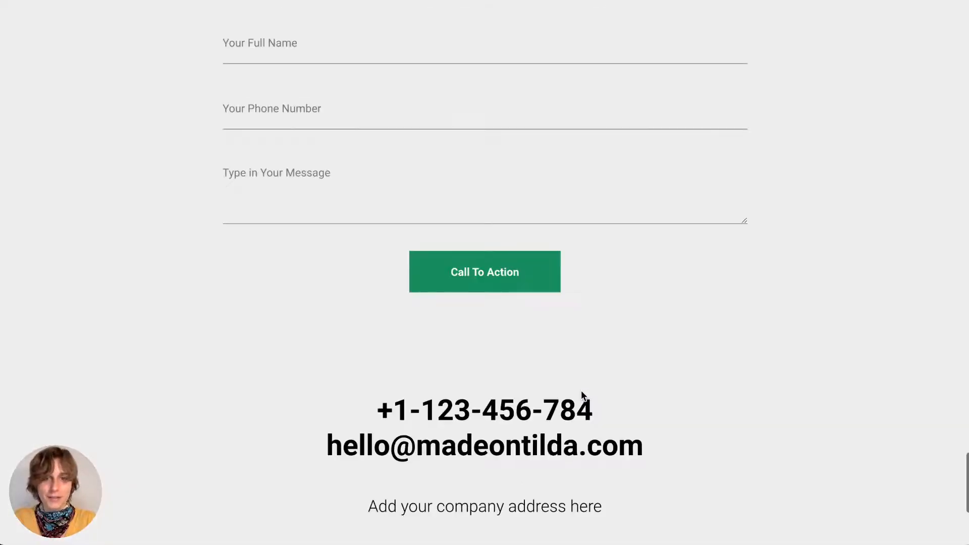
scroll(497, 394, down, 4)
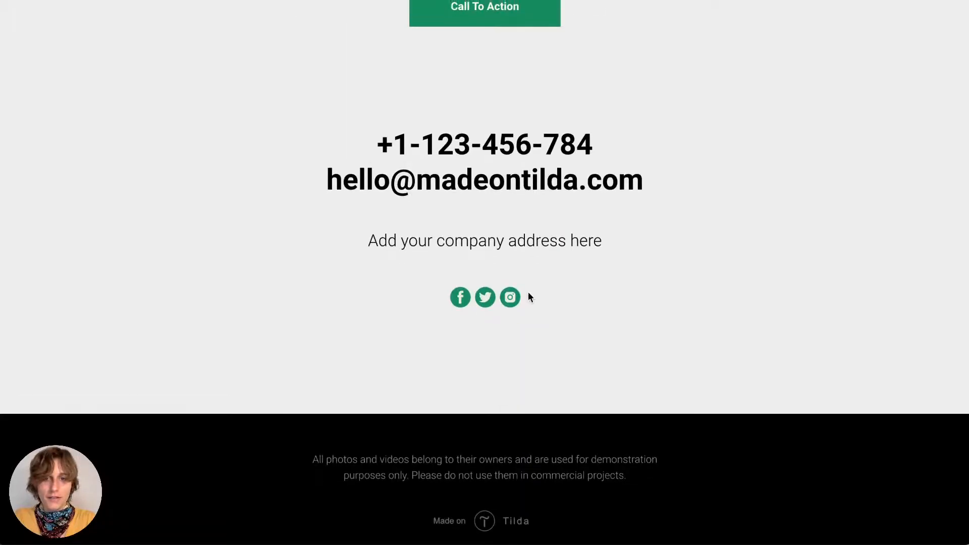
scroll(528, 293, up, 20)
scroll(529, 293, up, 10)
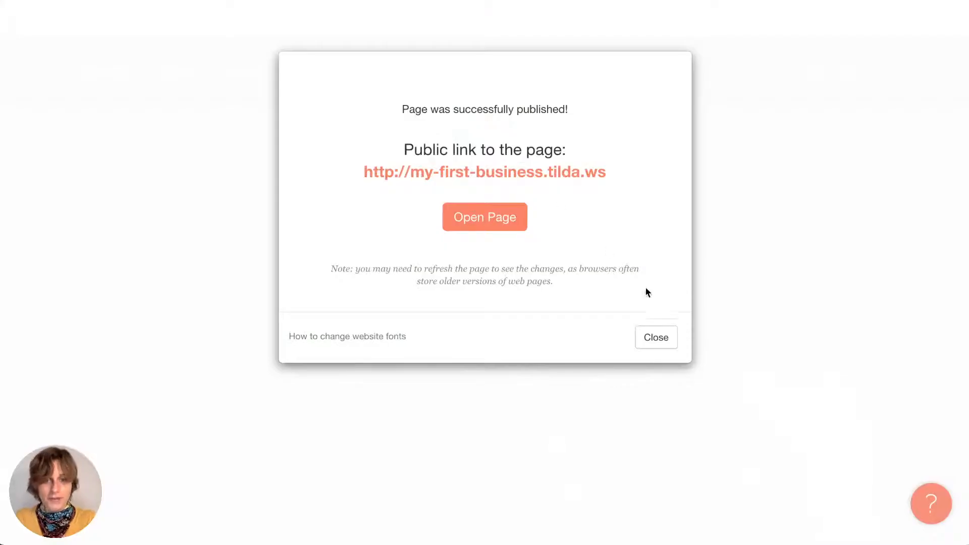
click(655, 336)
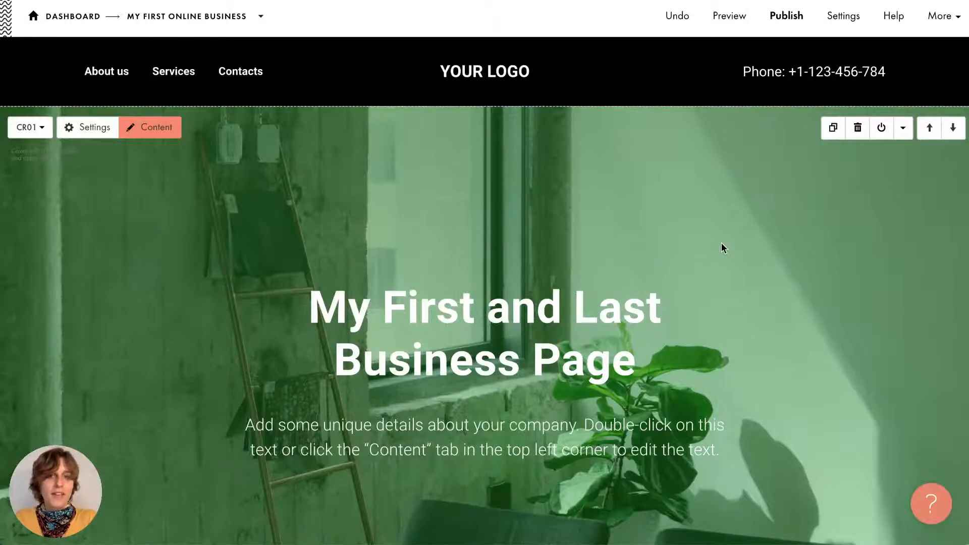
- Delete the duplicate cover block directly below the first "My First and Last Business Page" cover
scroll(722, 247, down, 5)
scroll(722, 243, down, 2)
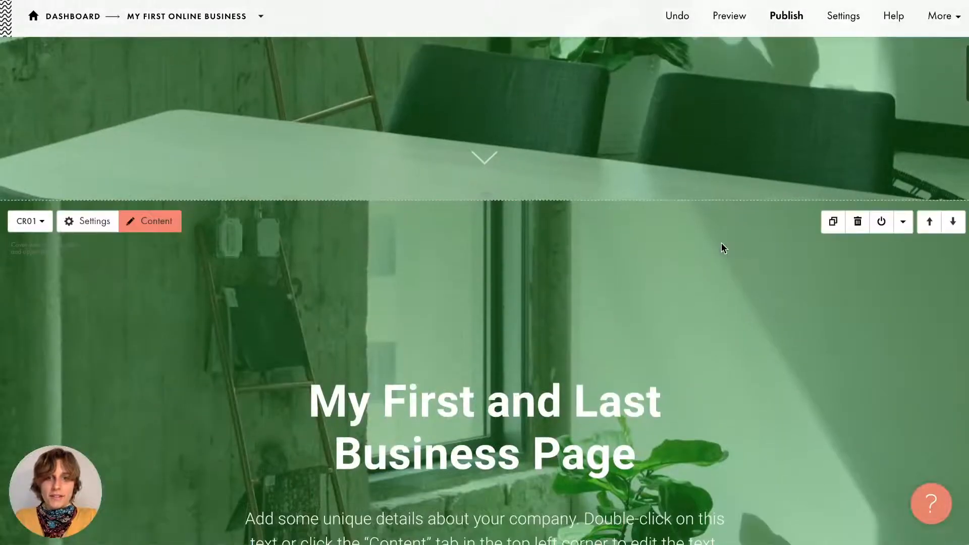
click(861, 228)
scroll(595, 261, up, 5)
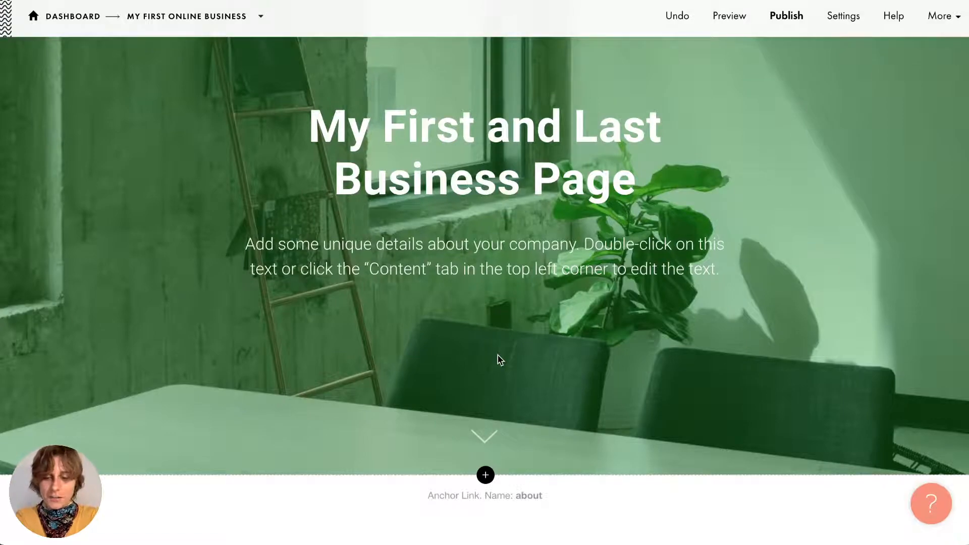
- Add a Zero Block between the About Our Company section and the service anchor link
scroll(483, 375, down, 5)
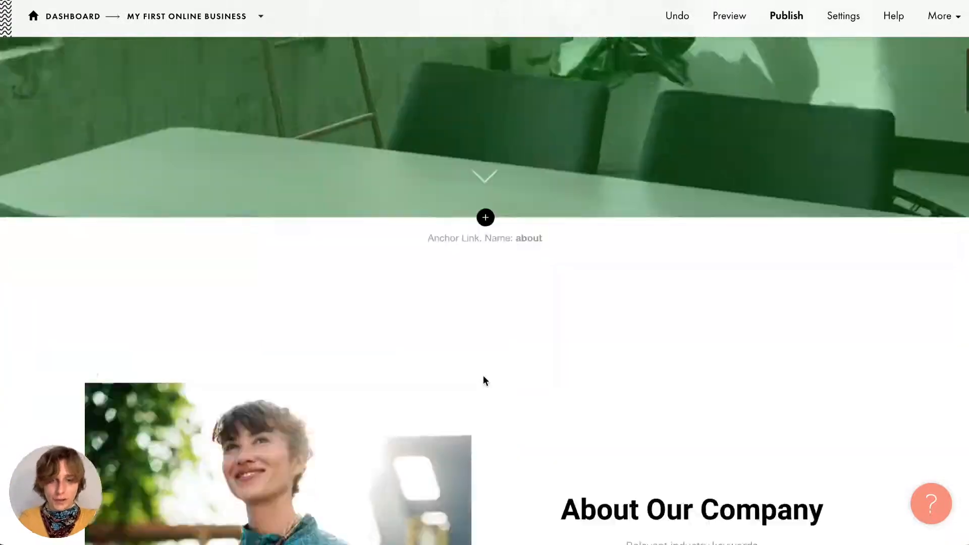
scroll(491, 341, down, 15)
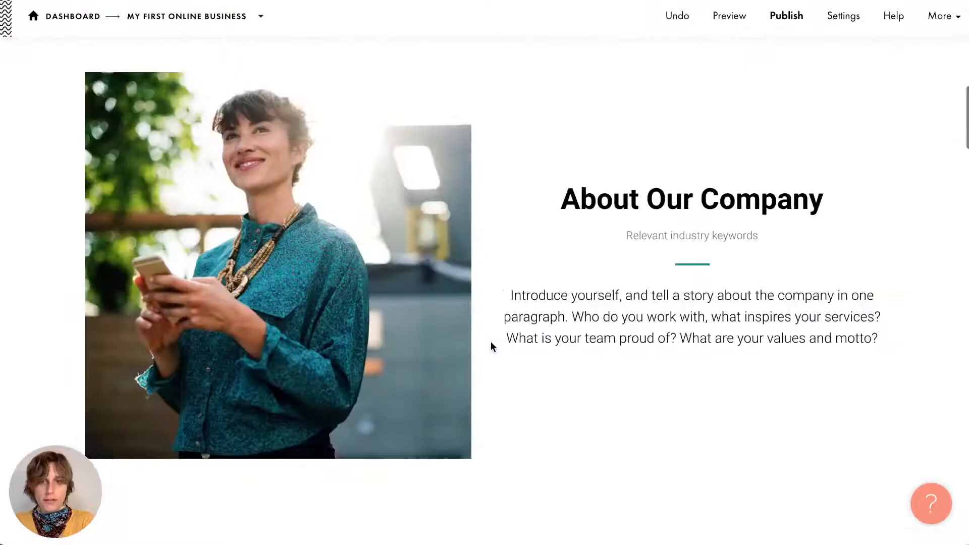
scroll(490, 341, down, 6)
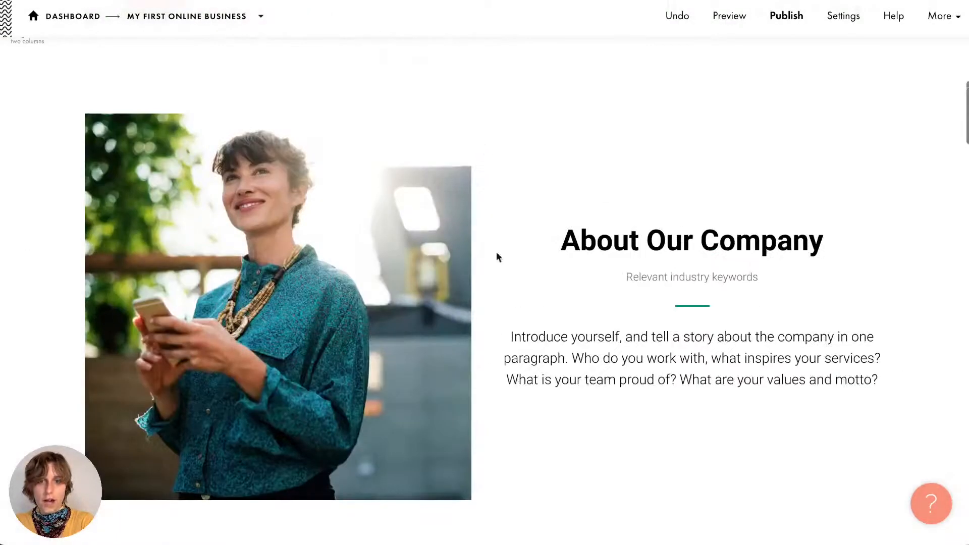
scroll(456, 253, down, 3)
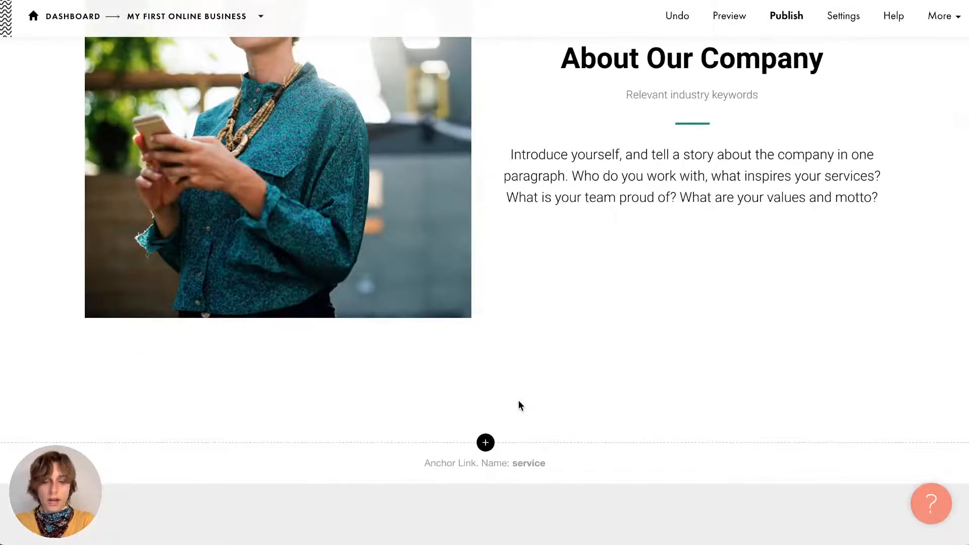
click(487, 444)
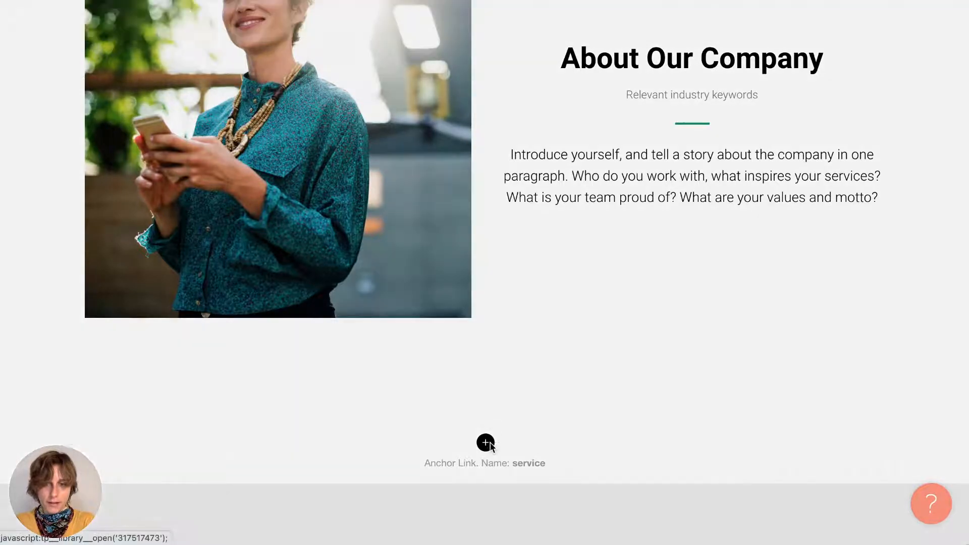
scroll(49, 179, down, 10)
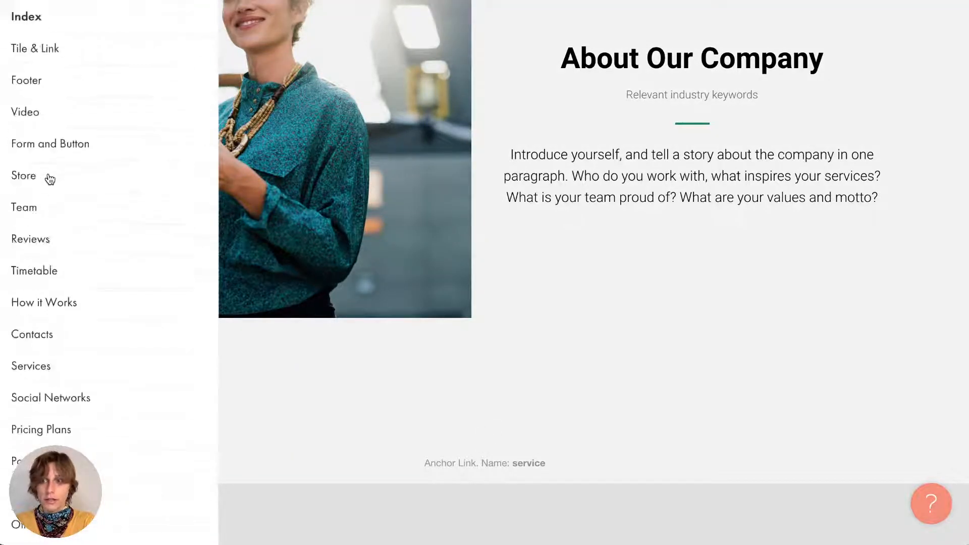
scroll(39, 123, up, 10)
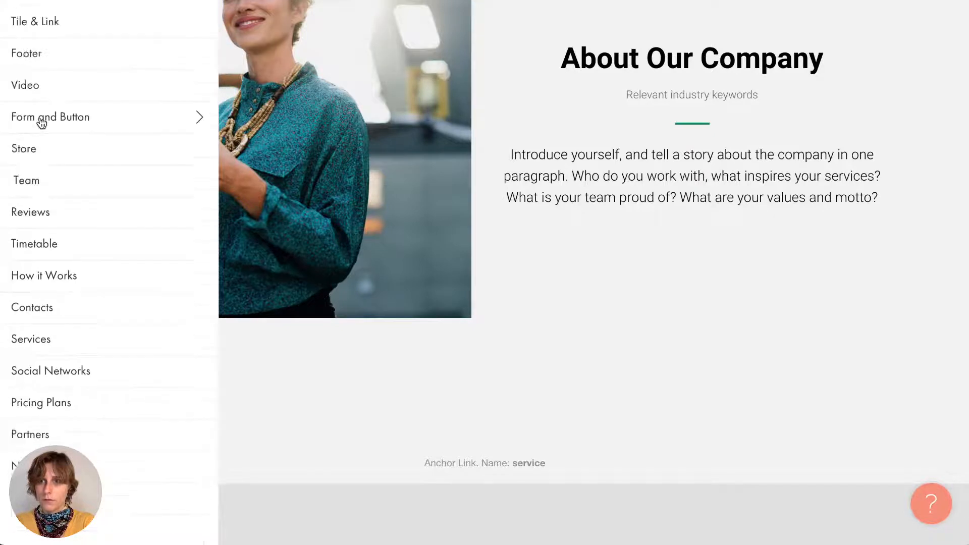
scroll(39, 123, down, 10)
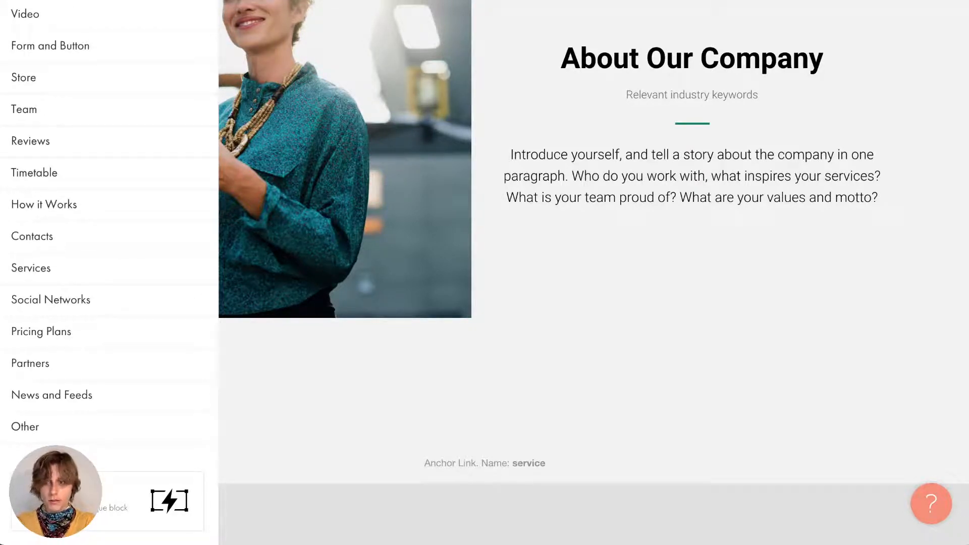
click(60, 501)
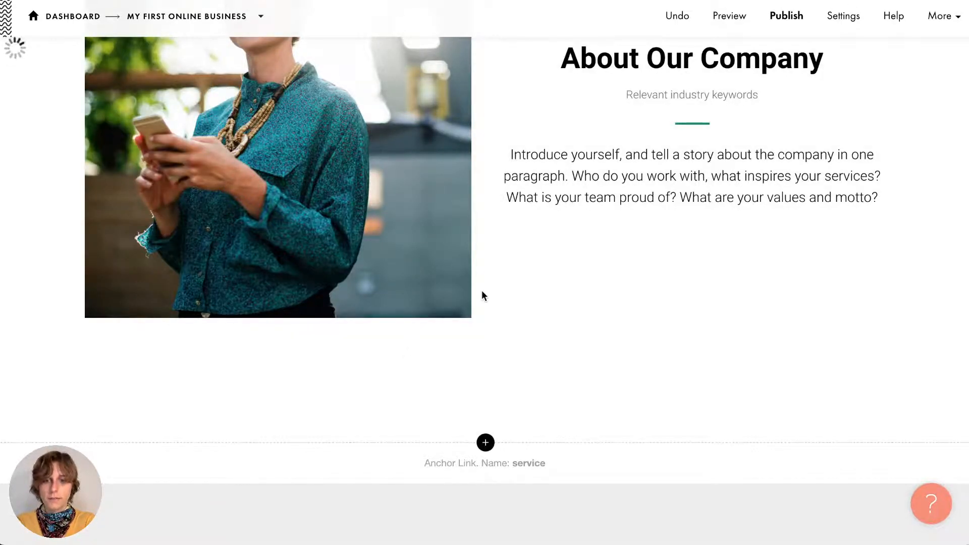
scroll(481, 290, down, 4)
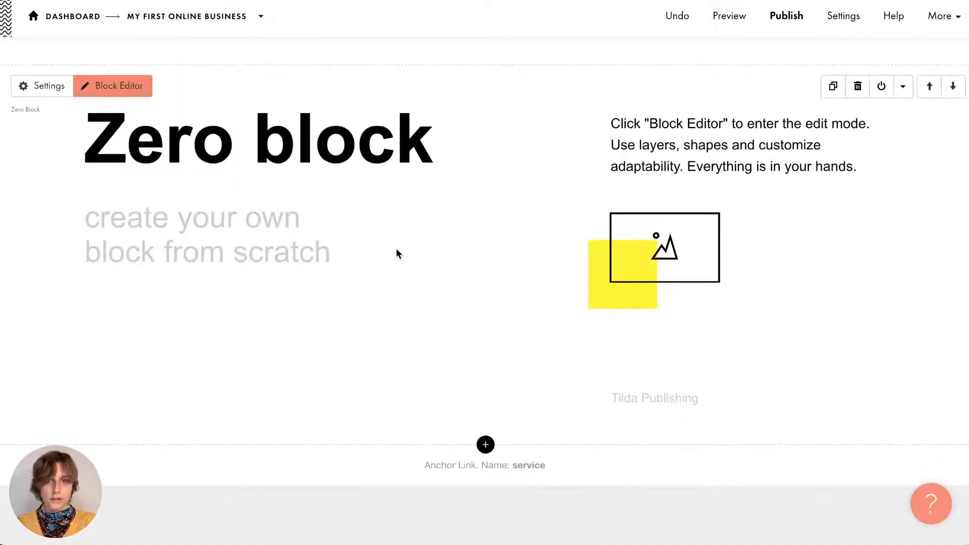
- Open the new Zero Block for editing and make its artboard slightly taller
click(104, 91)
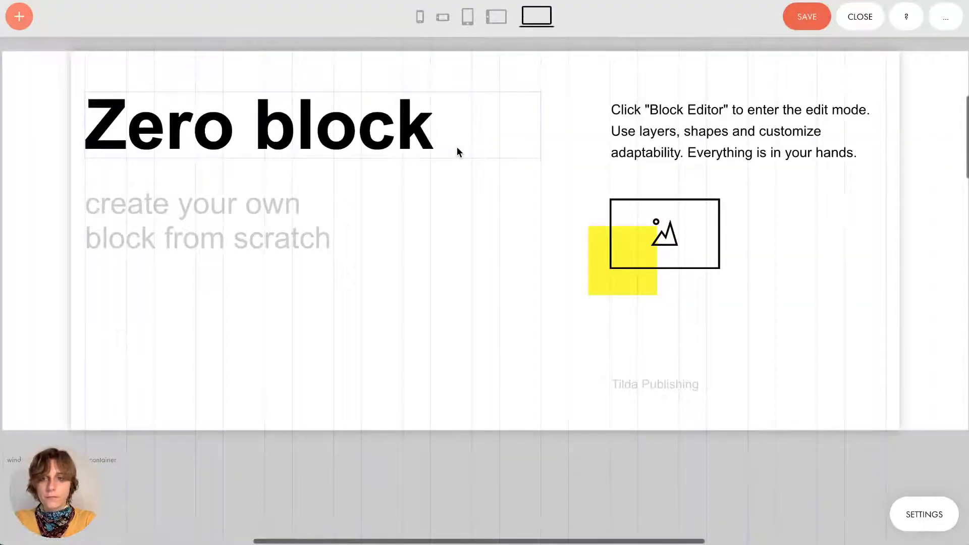
scroll(486, 362, up, 1)
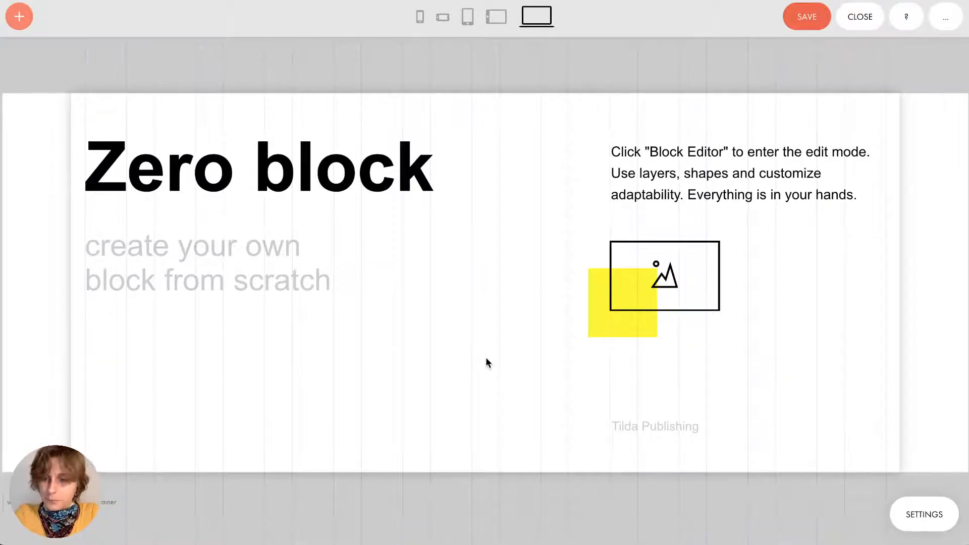
scroll(469, 462, down, 3)
scroll(469, 461, up, 3)
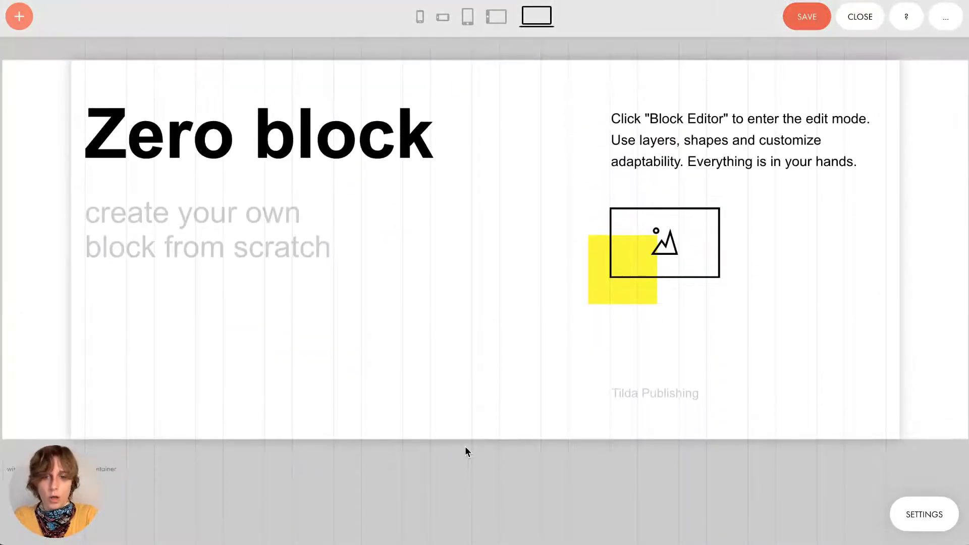
scroll(469, 517, down, 3)
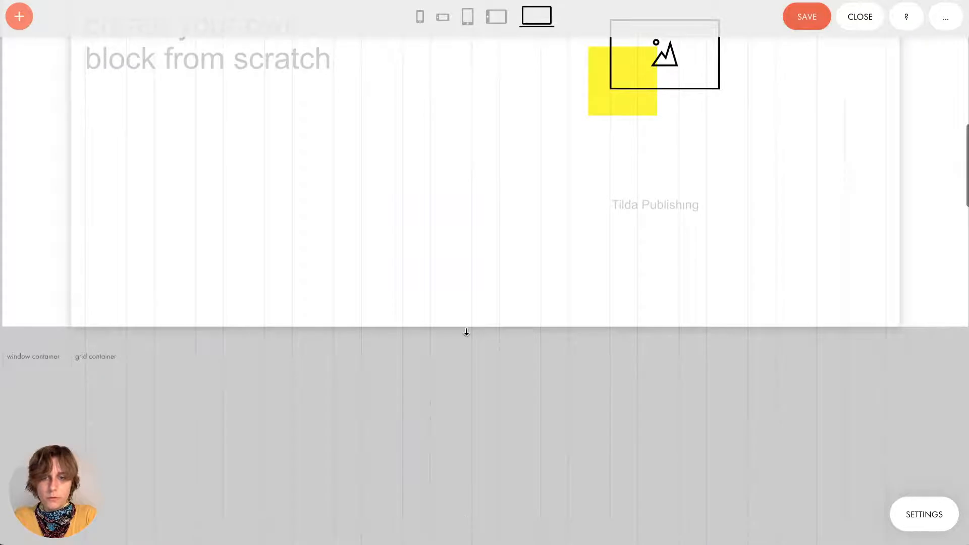
drag(464, 328, 443, 277)
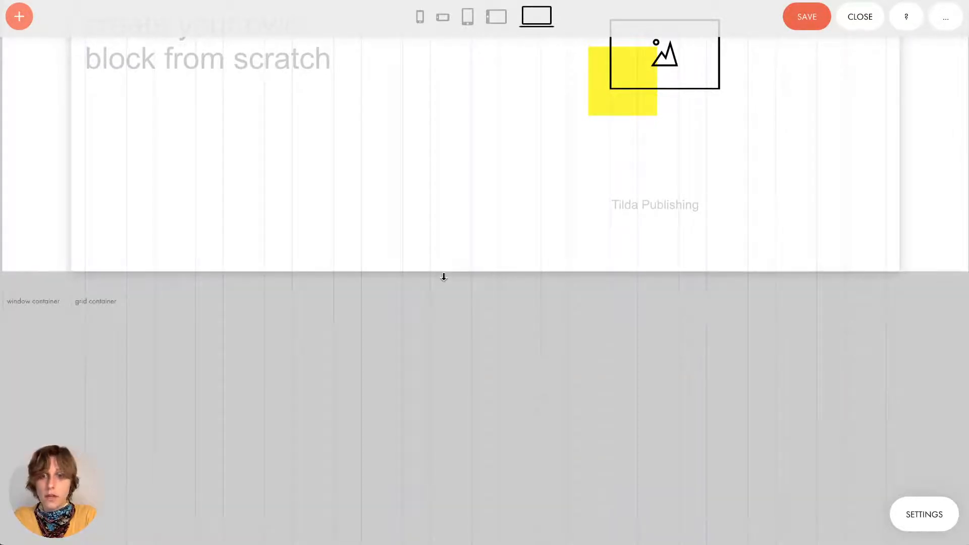
- Check how the Zero Block's elements are laid out at the tablet and phone screen sizes
scroll(443, 277, up, 4)
click(497, 23)
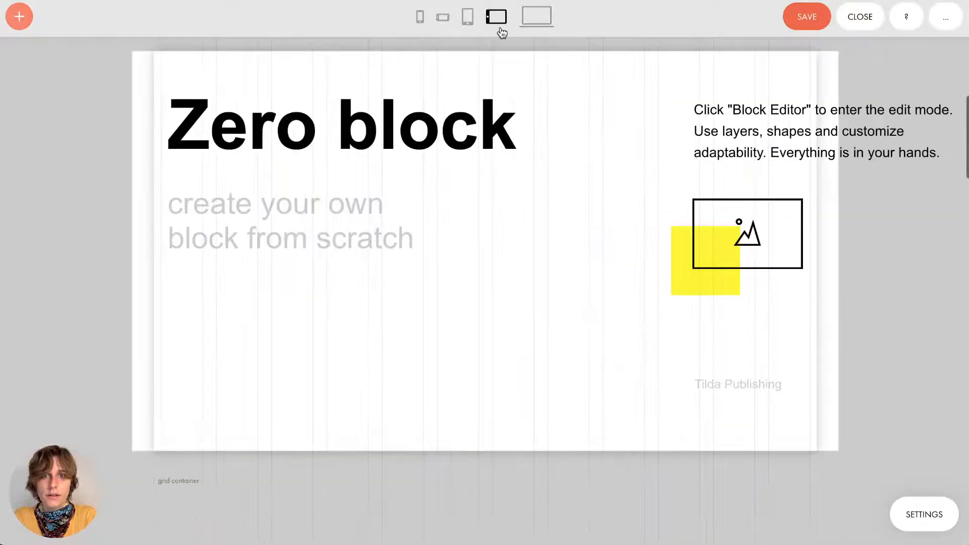
click(468, 23)
click(421, 20)
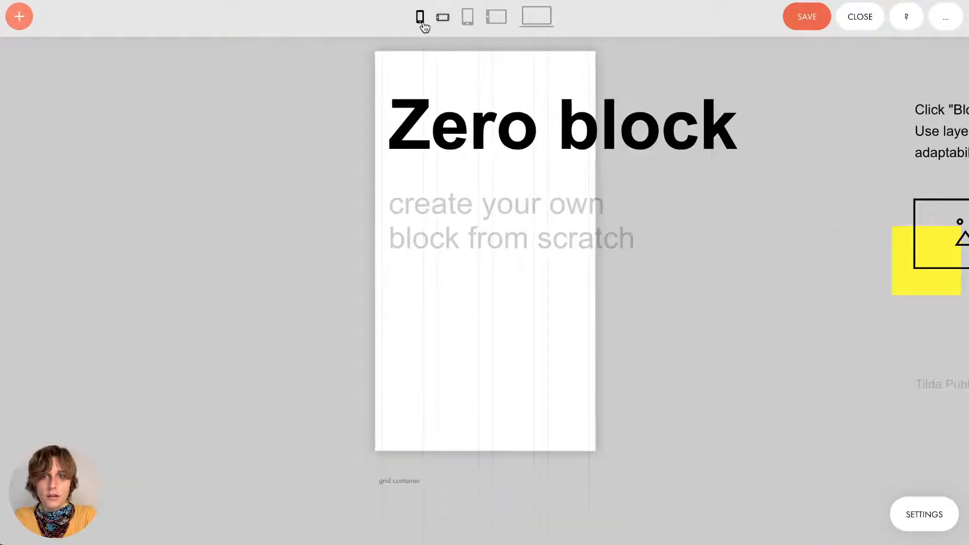
click(442, 20)
- In the portrait tablet layout, move the image icon with its yellow square and the Tilda Publishing text inside the artboard, below the subtitle
click(469, 24)
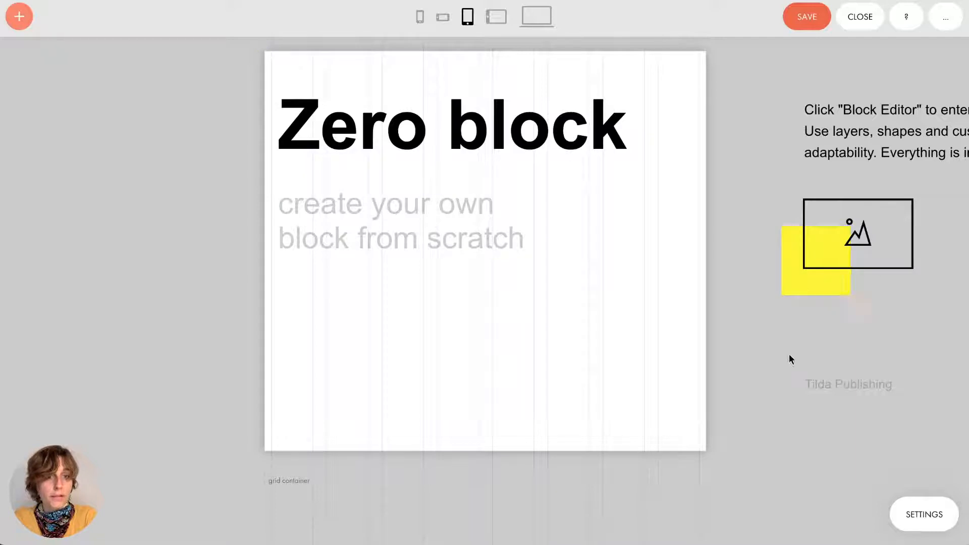
drag(850, 237, 601, 310)
click(623, 216)
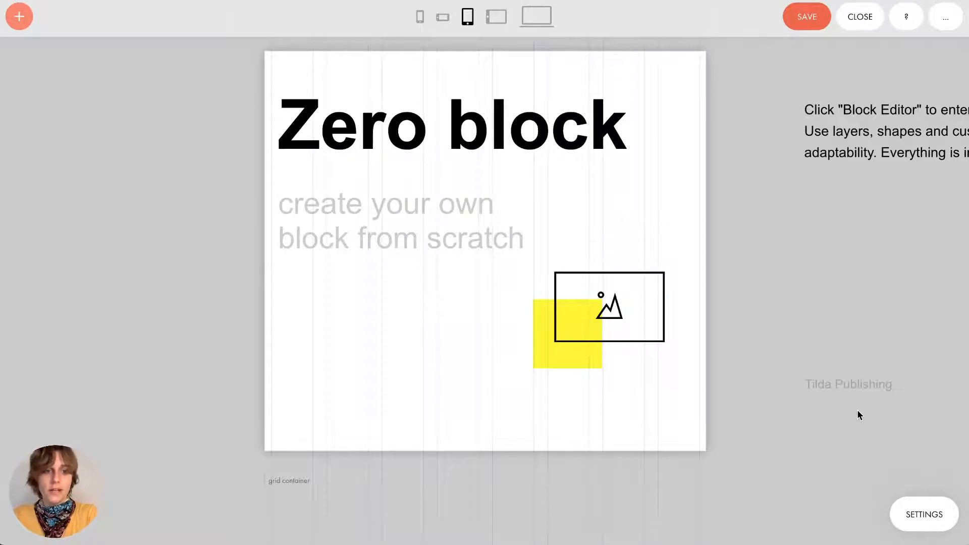
drag(862, 388, 336, 347)
click(346, 317)
click(423, 346)
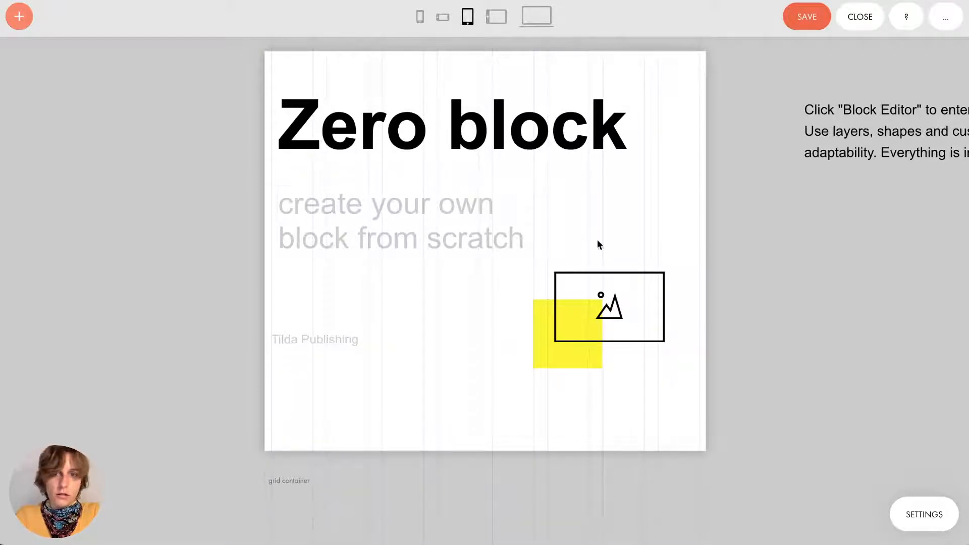
- Reduce the text size of the subtitle and the Zero block heading, and narrow the heading's box to about 530 wide
click(439, 214)
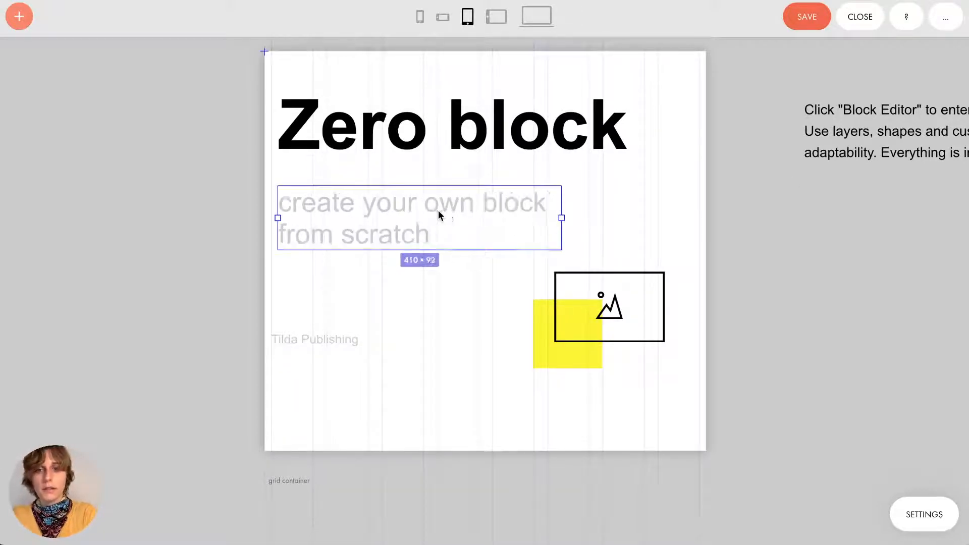
click(528, 138)
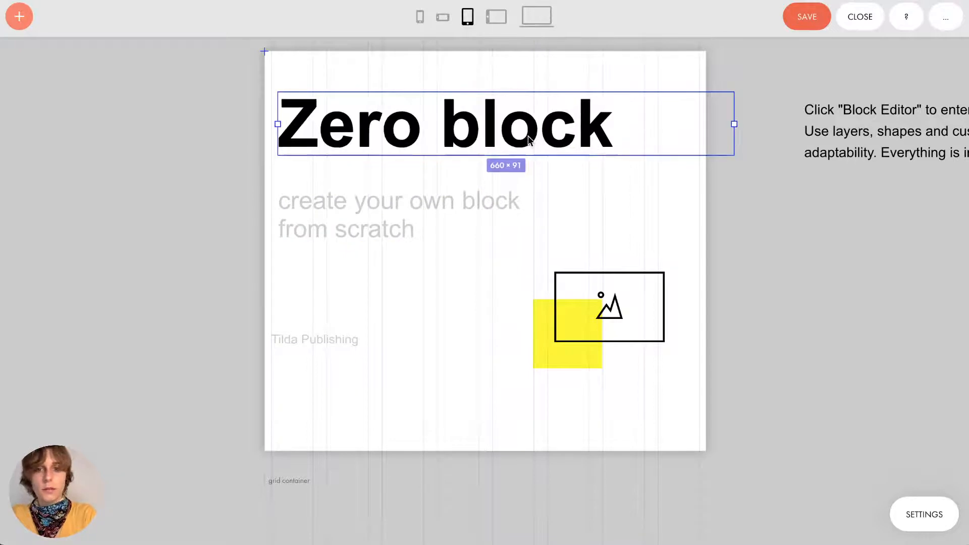
drag(735, 123, 644, 123)
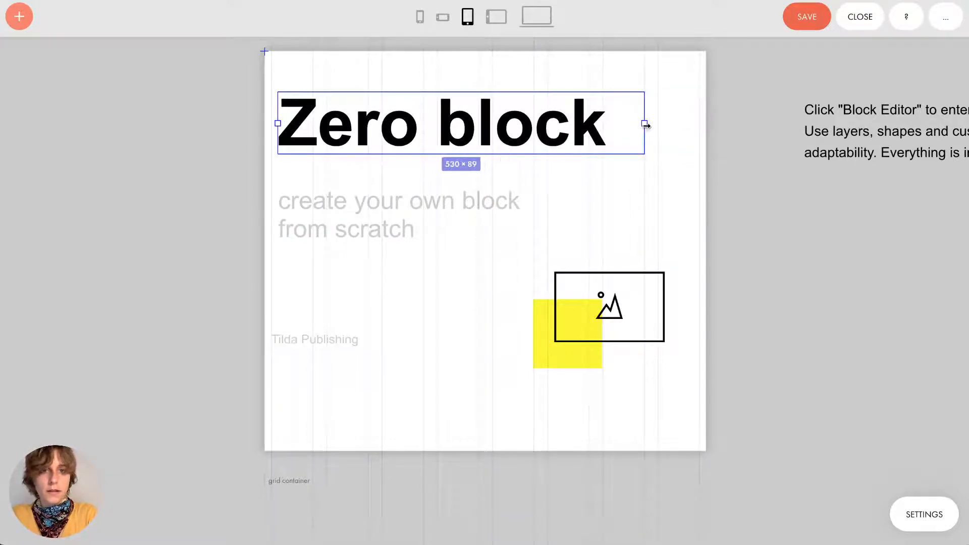
click(711, 206)
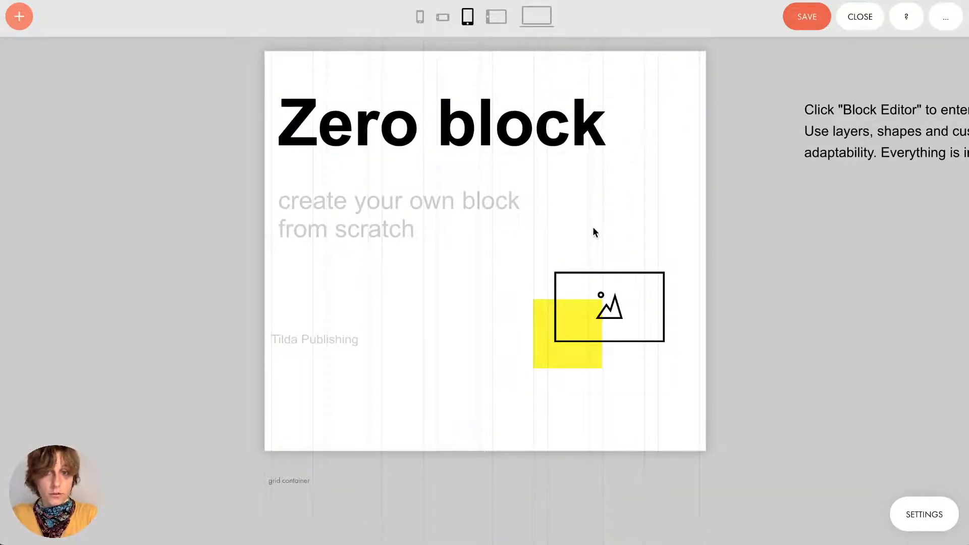
- In the desktop layout, add a rectangle shape about 377 × 114 px below the subtitle
click(536, 17)
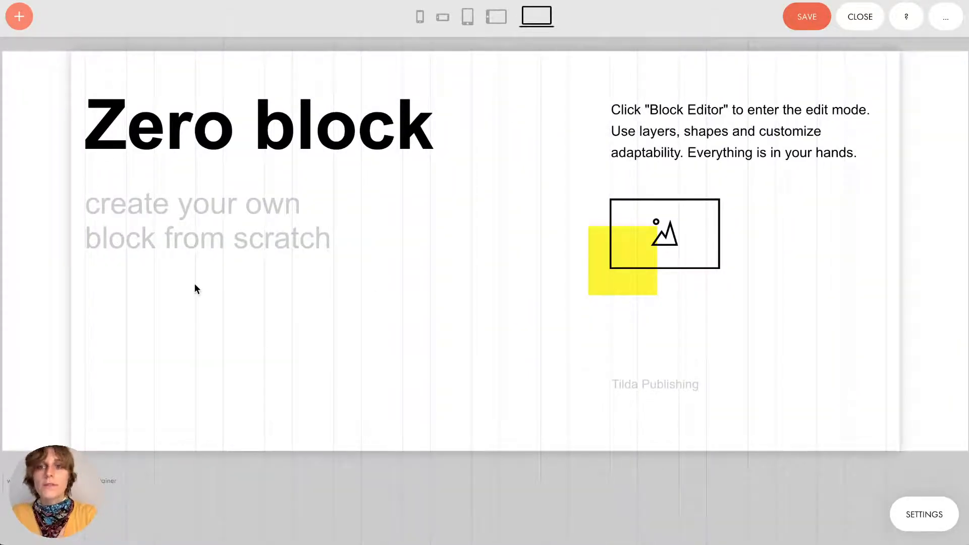
click(24, 24)
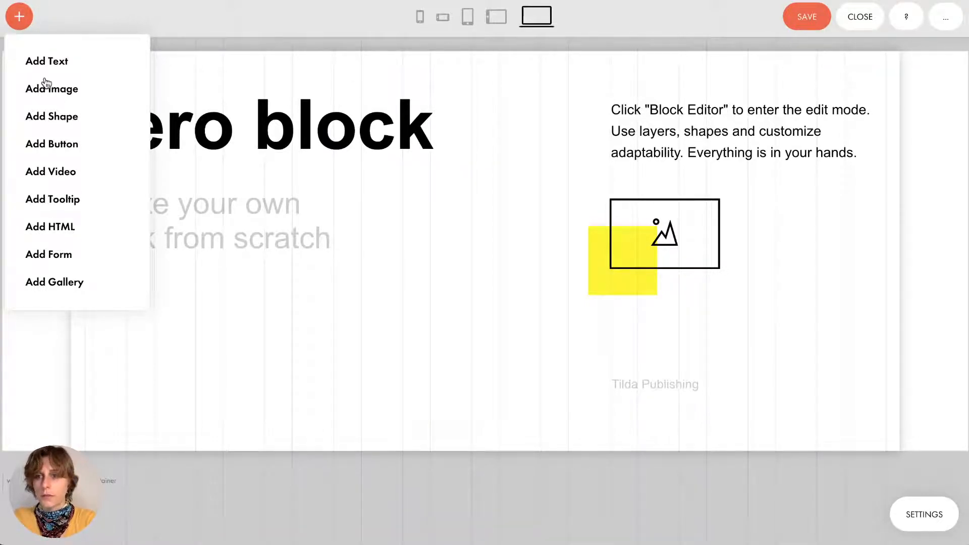
click(67, 121)
drag(128, 99, 484, 293)
click(258, 326)
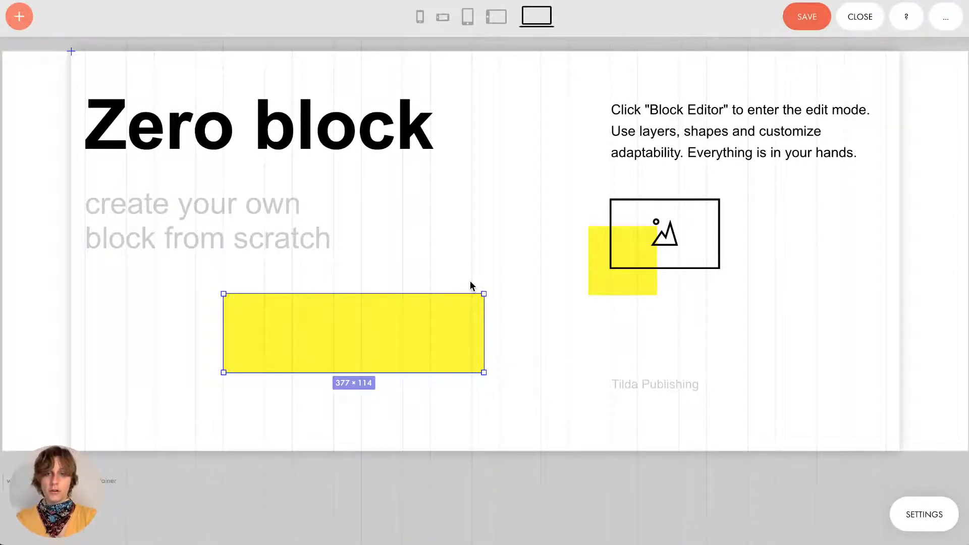
- Change the new rectangle's shape to Circle in its element settings
click(915, 516)
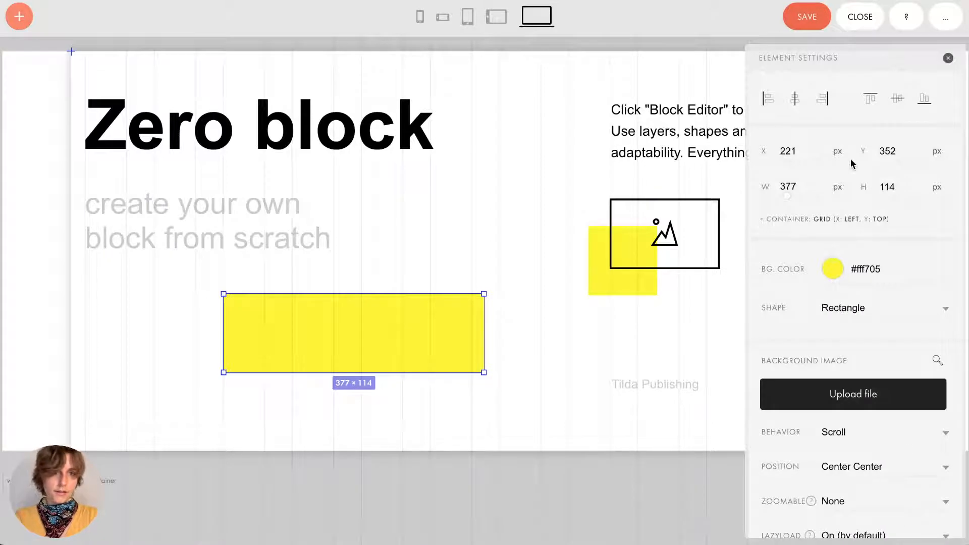
scroll(840, 345, down, 1)
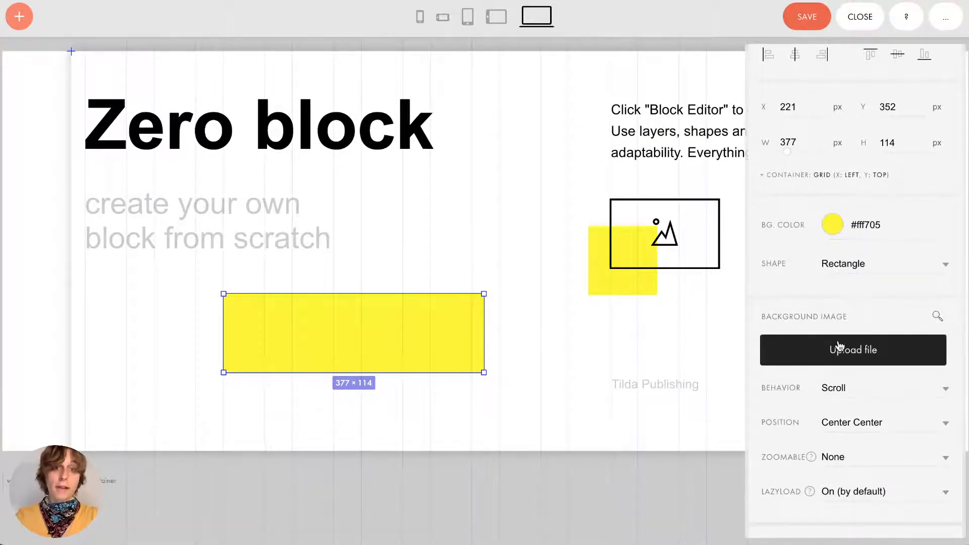
scroll(837, 346, up, 1)
scroll(827, 277, down, 10)
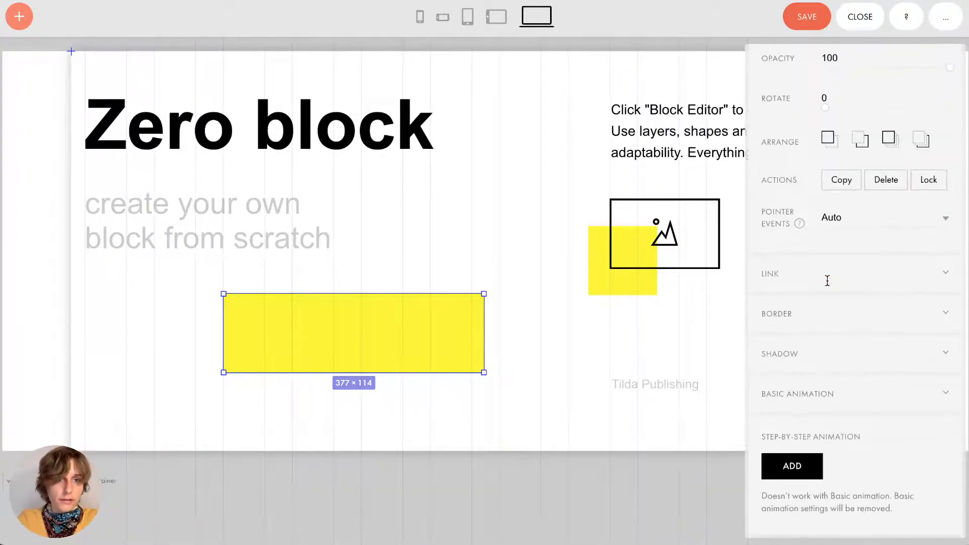
scroll(818, 404, up, 10)
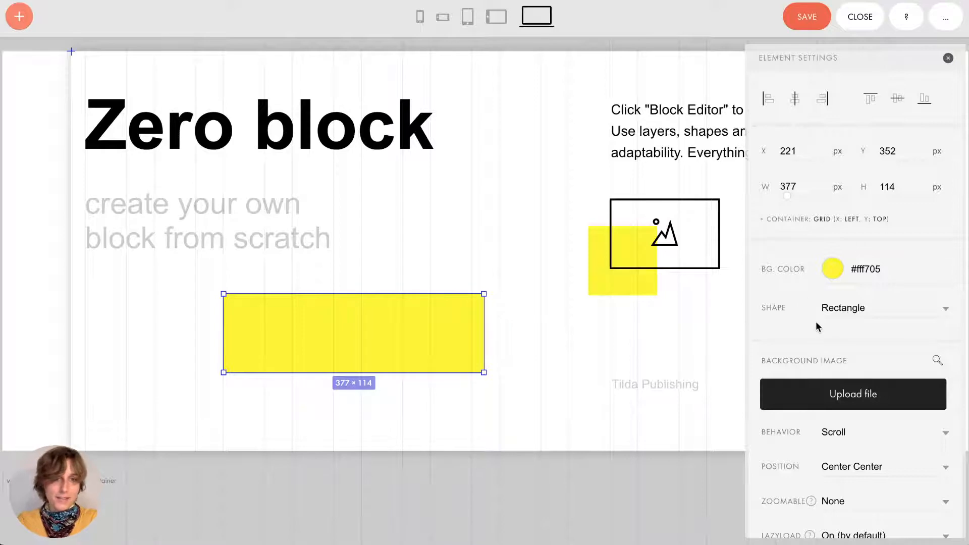
click(827, 312)
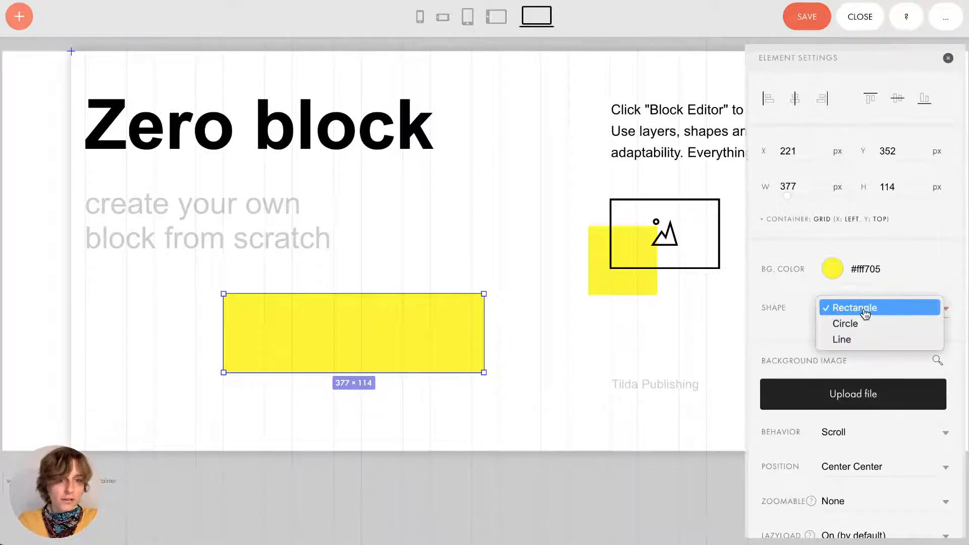
click(866, 326)
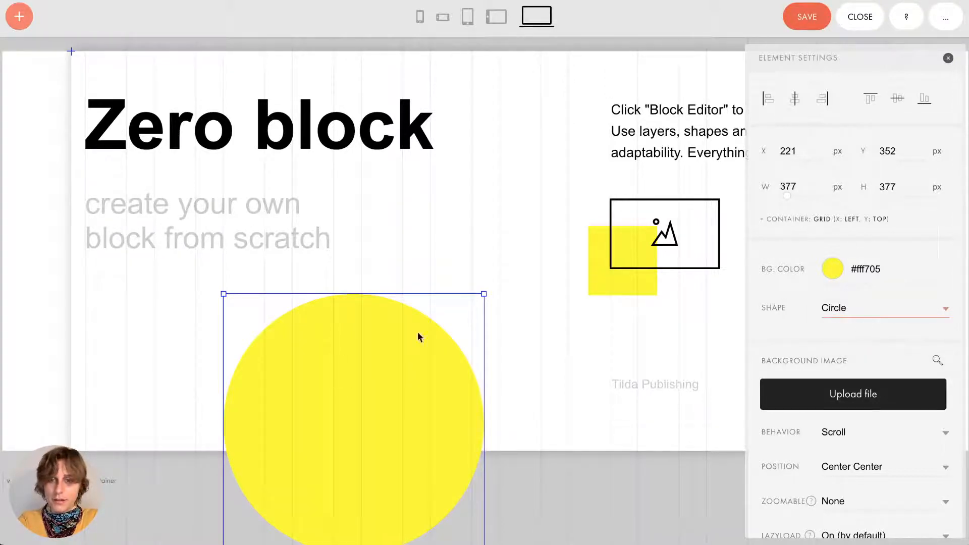
- Shrink the yellow circle to about 170 × 170 px and place it beside the subtitle, inside the artboard
drag(483, 292, 357, 327)
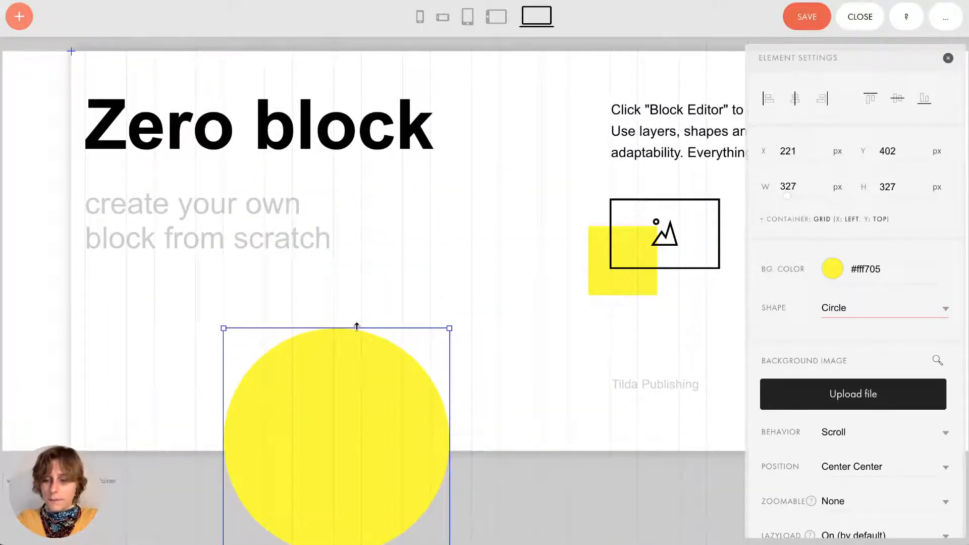
drag(449, 328, 354, 424)
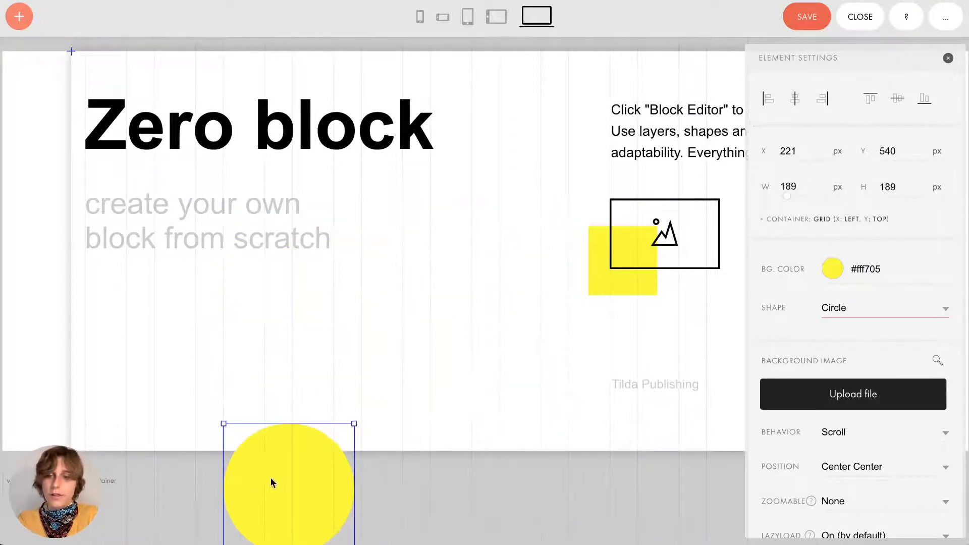
drag(271, 477, 395, 283)
drag(347, 353, 362, 339)
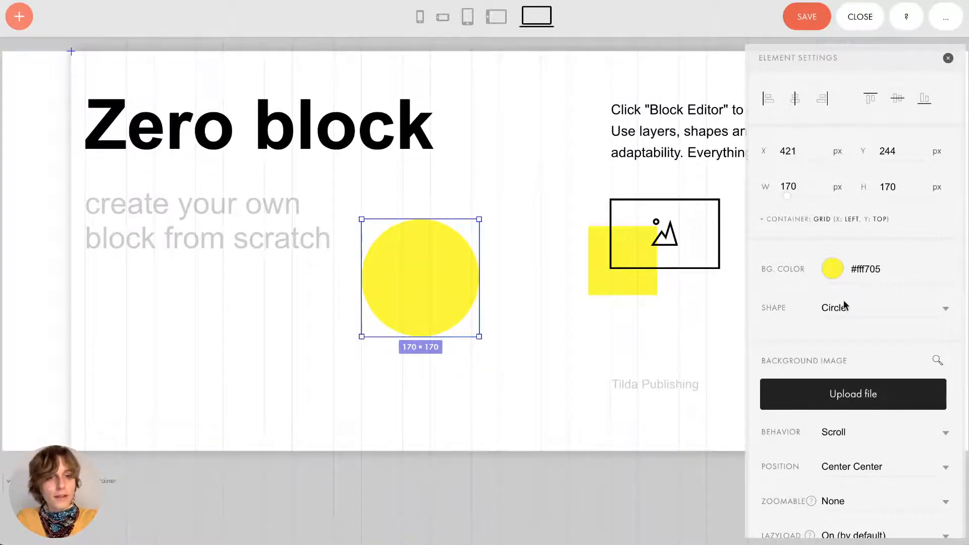
- Examine the circle's element settings, including background image, opacity, arrangement, link, border and basic animation options
scroll(843, 307, down, 5)
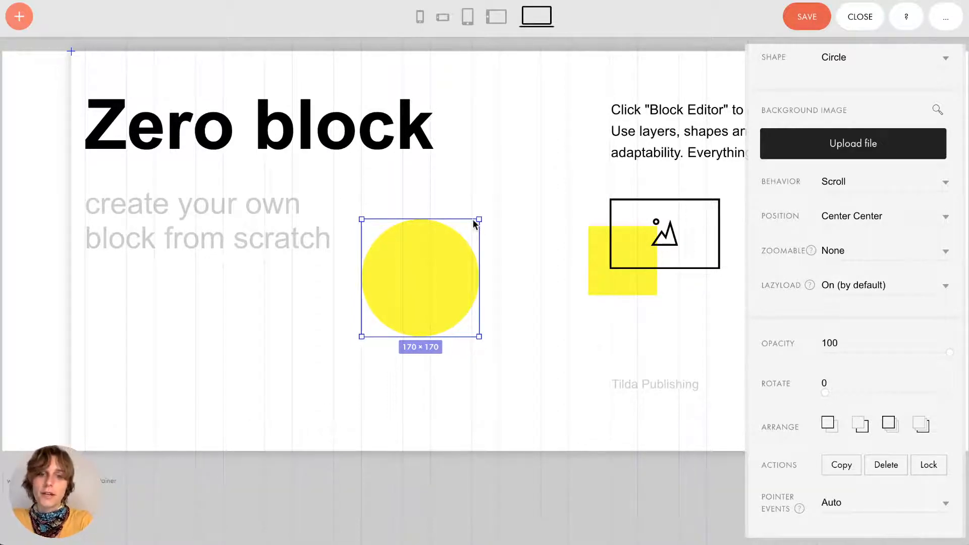
scroll(875, 217, down, 5)
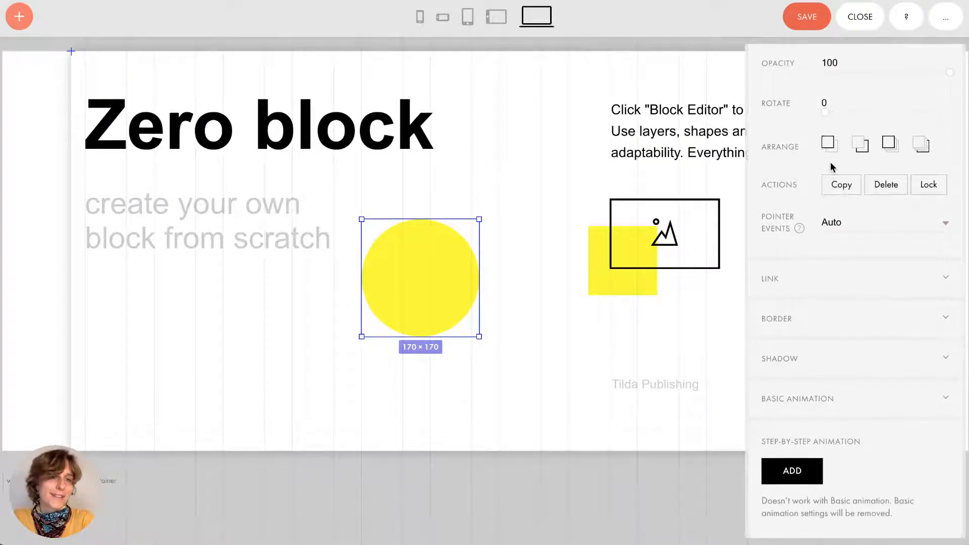
scroll(831, 167, up, 5)
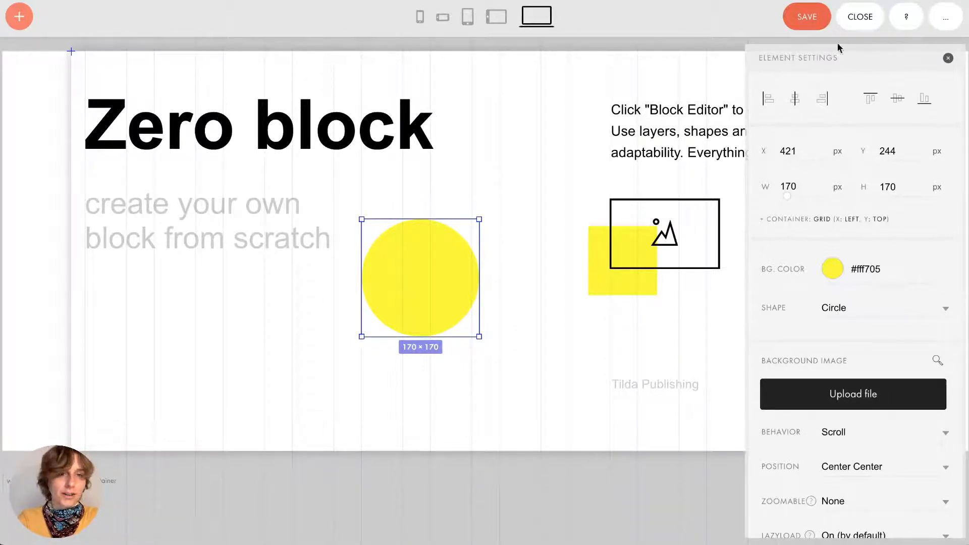
scroll(823, 368, down, 8)
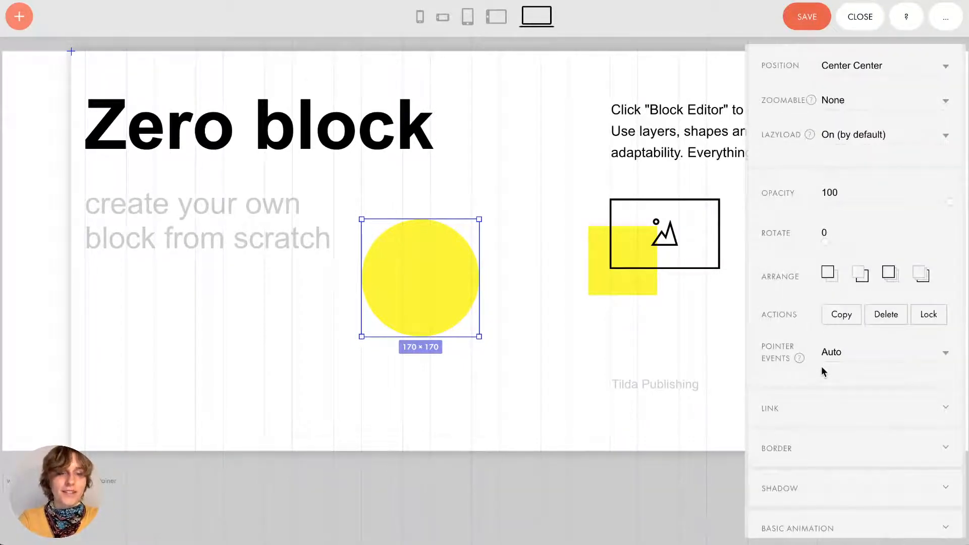
scroll(802, 443, down, 3)
click(797, 275)
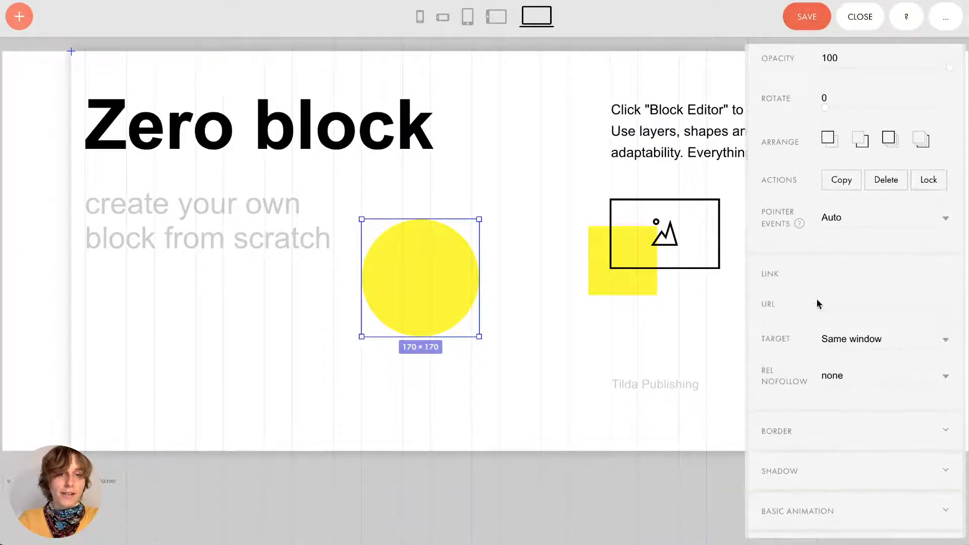
scroll(798, 409, down, 2)
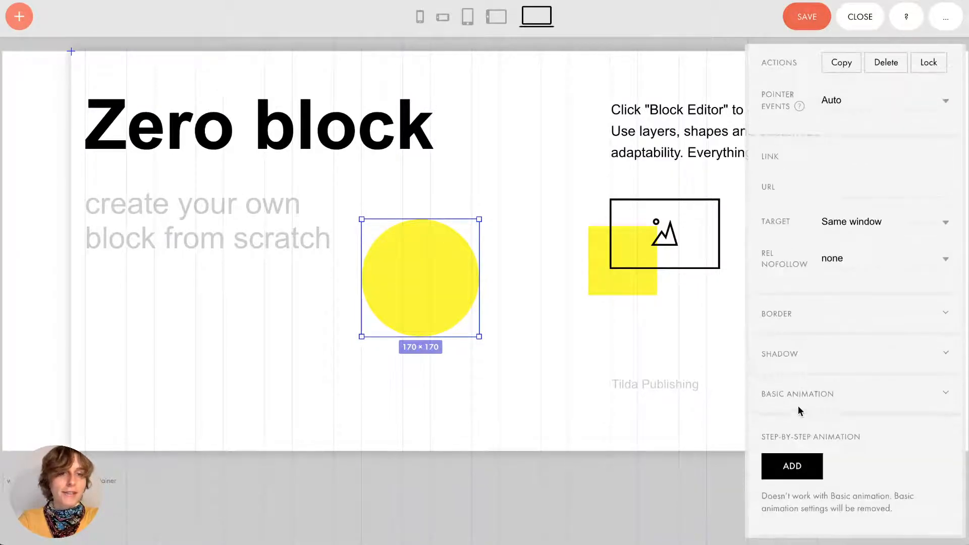
click(788, 323)
scroll(786, 328, down, 2)
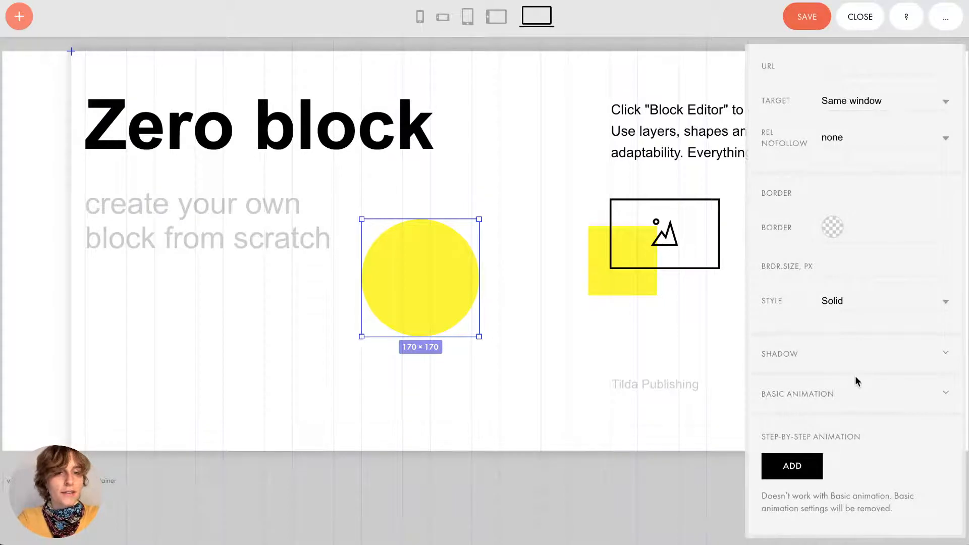
click(810, 395)
scroll(792, 353, down, 2)
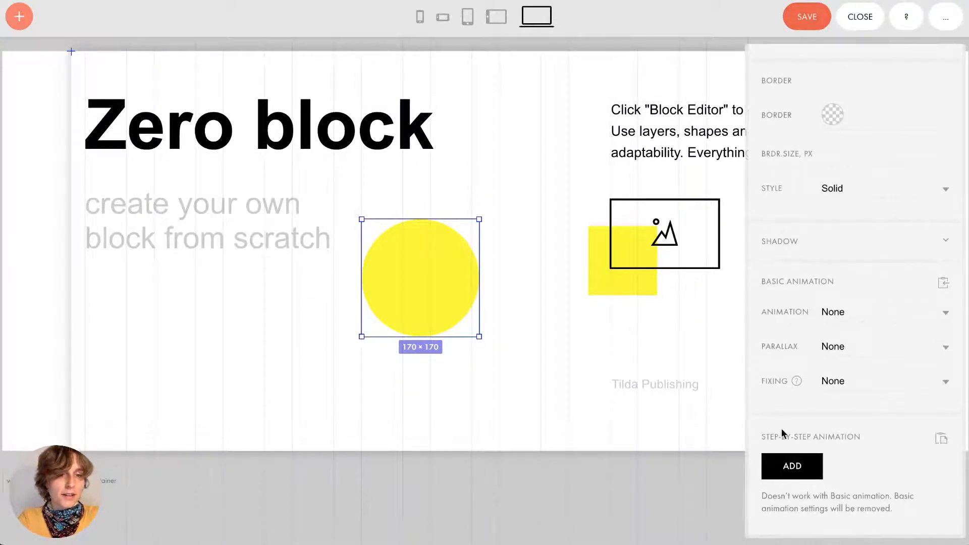
- Deselect the circle, look over the artboard settings and close them
click(561, 291)
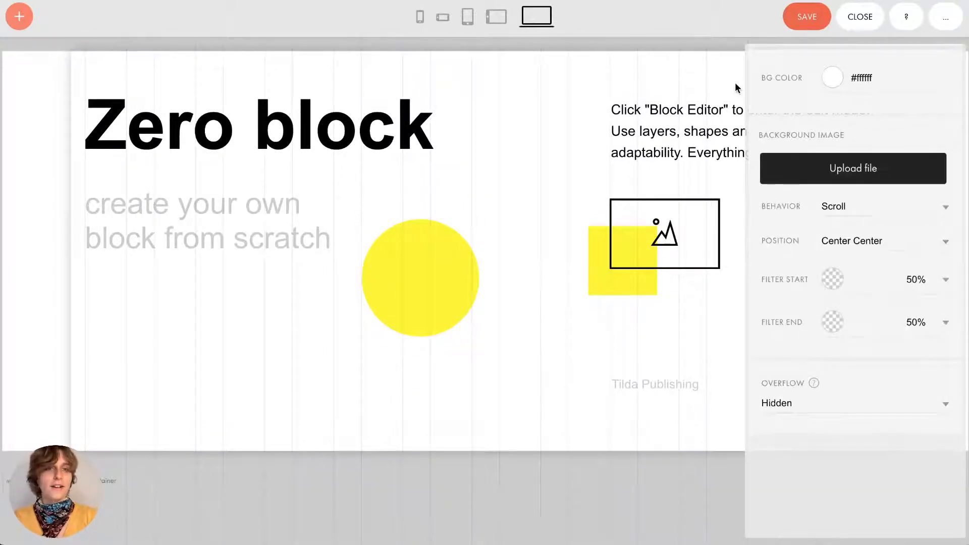
scroll(815, 150, up, 4)
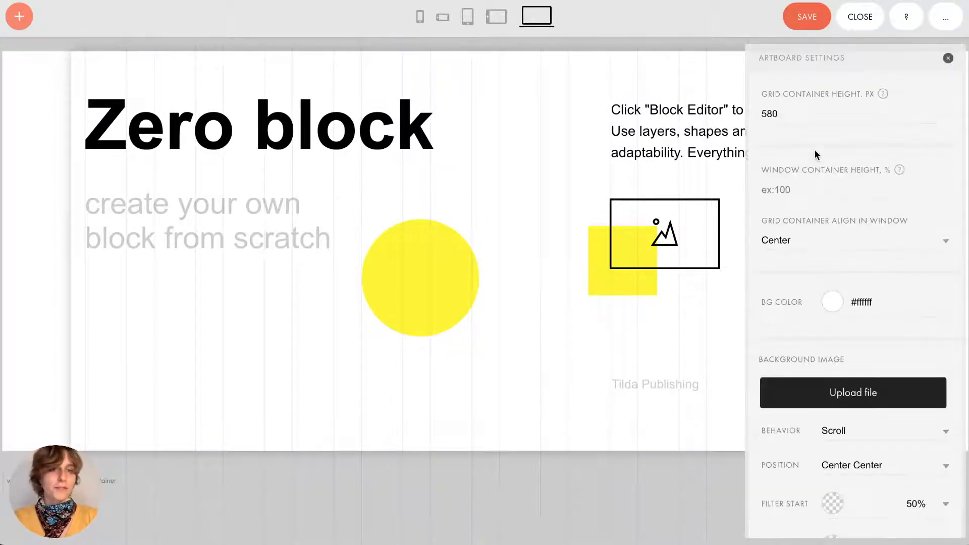
click(948, 58)
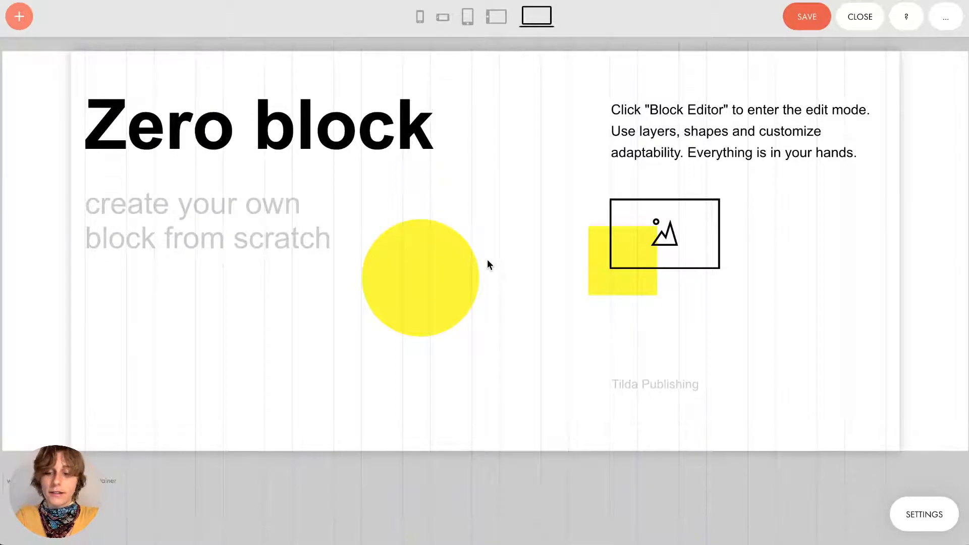
- Narrow the description text box beginning "Click Block Editor" to about 402 px wide
click(690, 121)
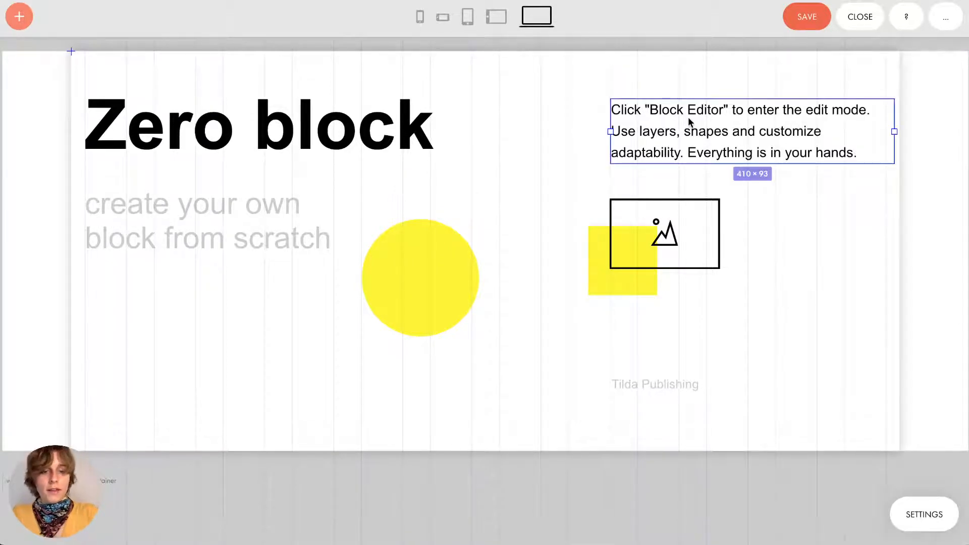
key(minus)
key(minus)
key(minus)
key(minus)
key(minus)
key(minus)
key(plus)
key(plus)
key(plus)
key(plus)
key(plus)
key(plus)
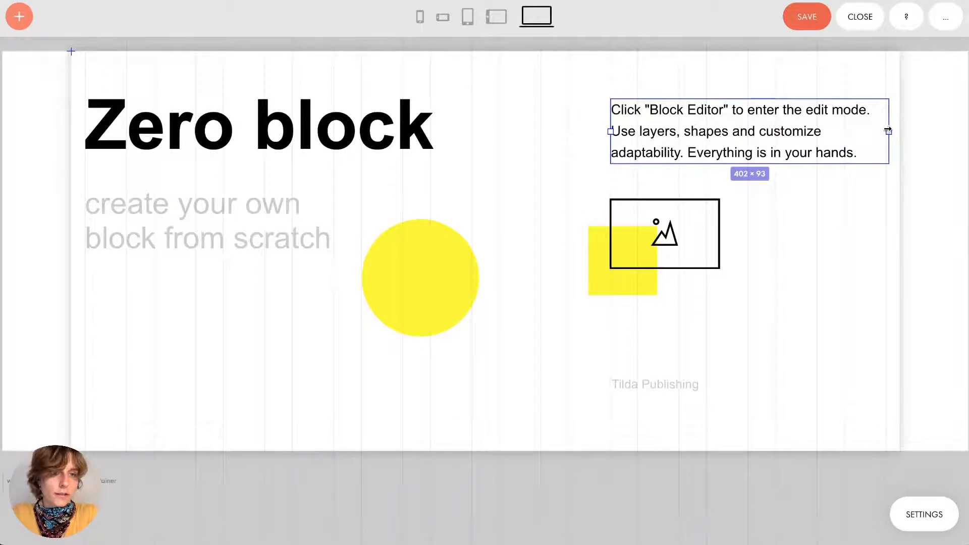
click(373, 153)
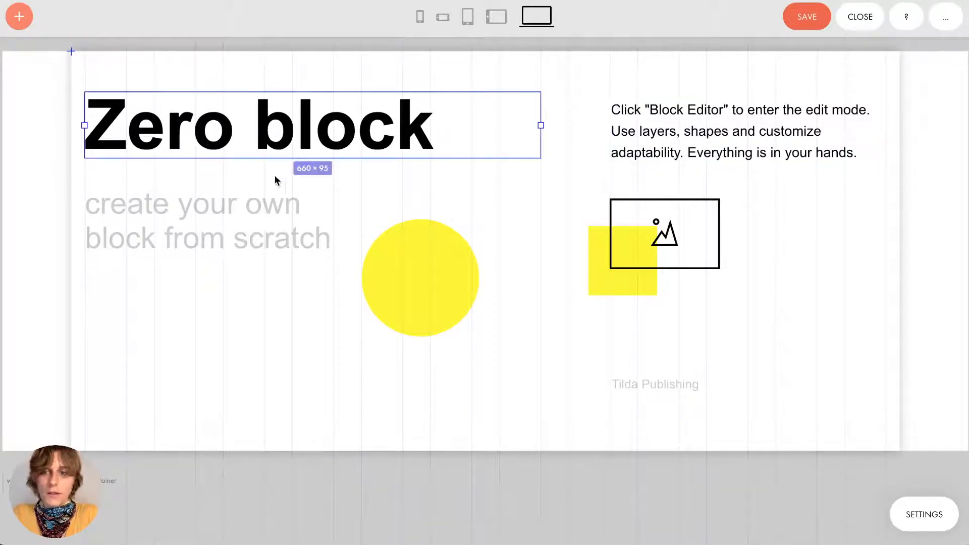
- Add a button and place it below the subtitle, aligned with the text's left edge at about Y 385
click(18, 16)
click(56, 157)
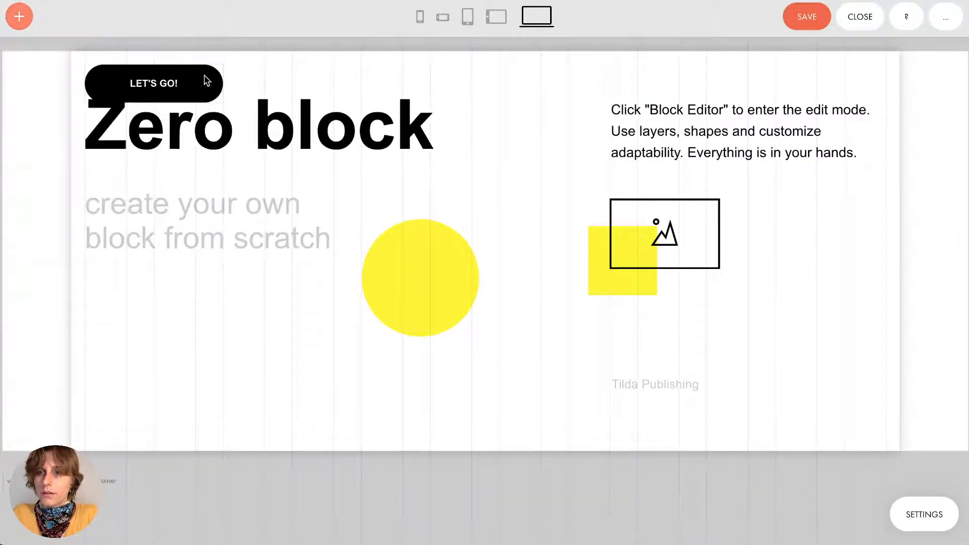
click(194, 87)
drag(190, 91, 186, 335)
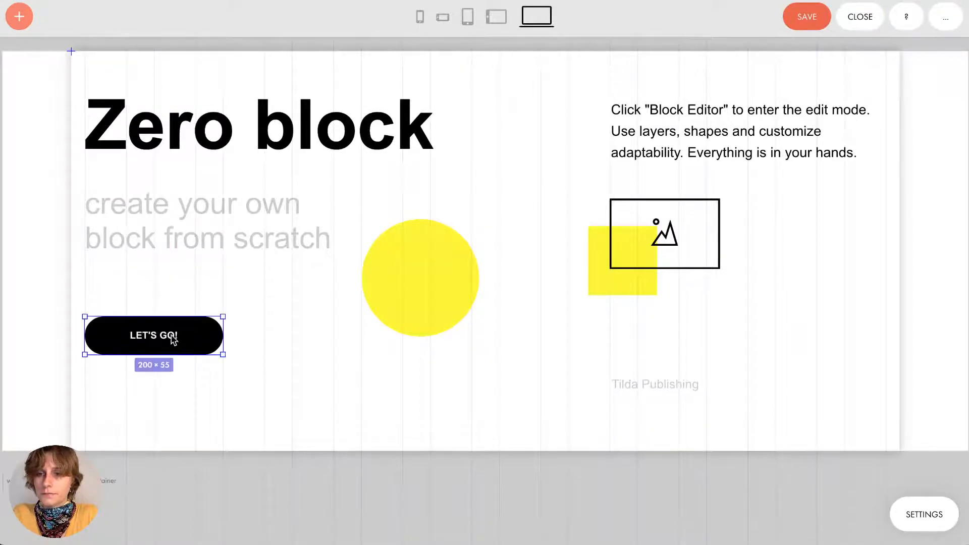
- Change the button's caption to START NOW
scroll(850, 349, down, 1)
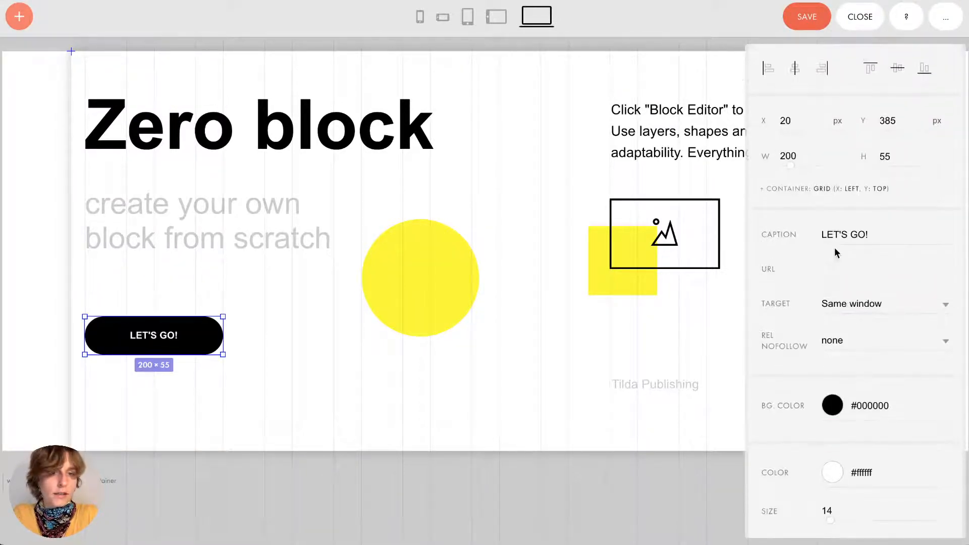
triple_click(833, 233)
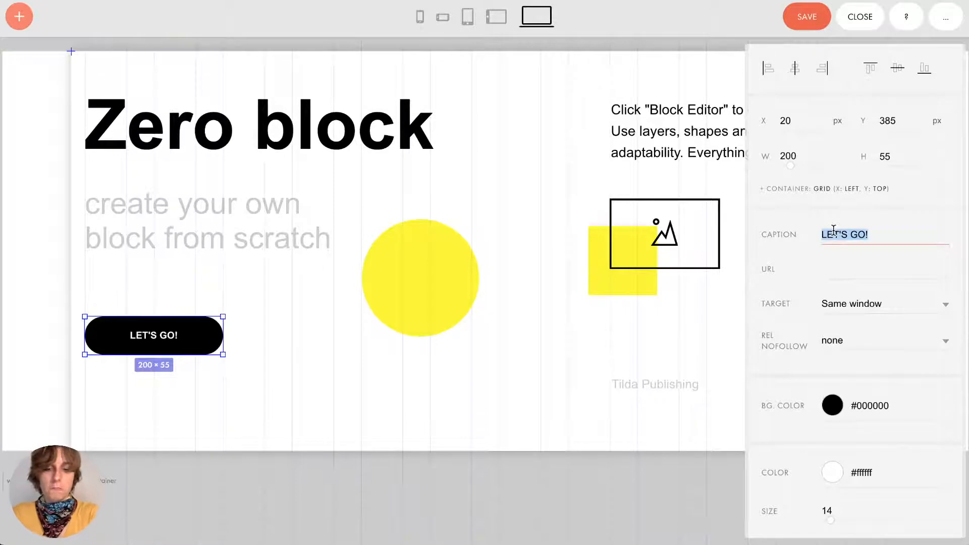
text(START NOW)
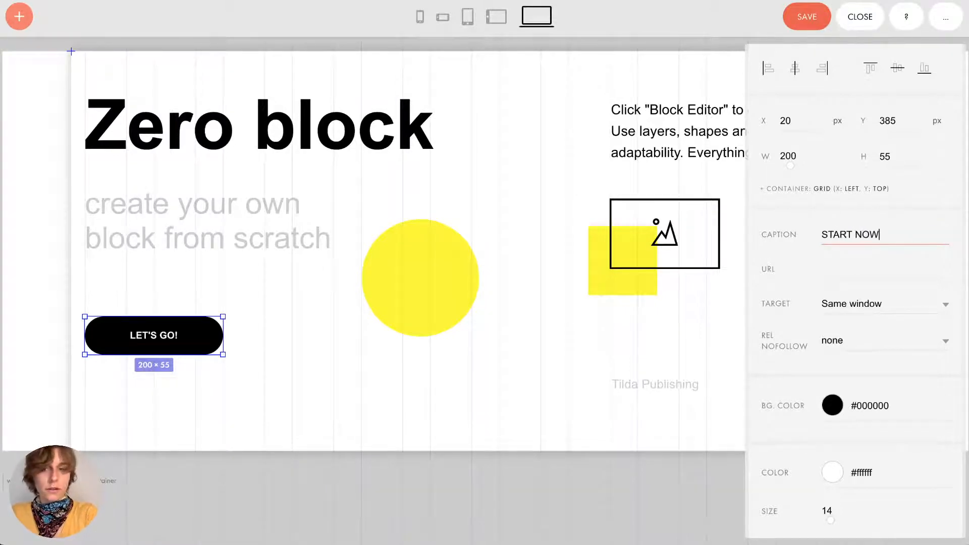
click(863, 273)
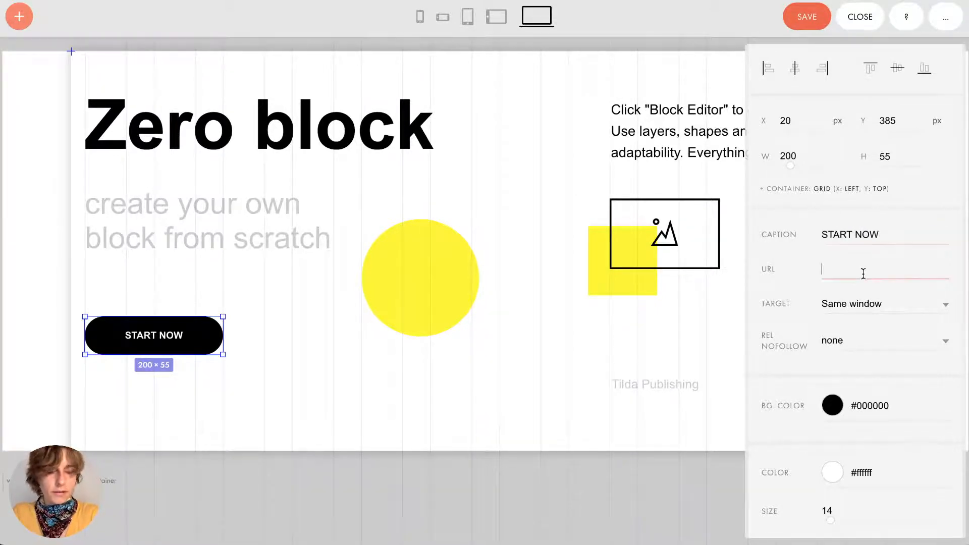
- Set the START NOW button's background colour on hover to #ffffff
scroll(862, 273, down, 6)
scroll(862, 272, down, 10)
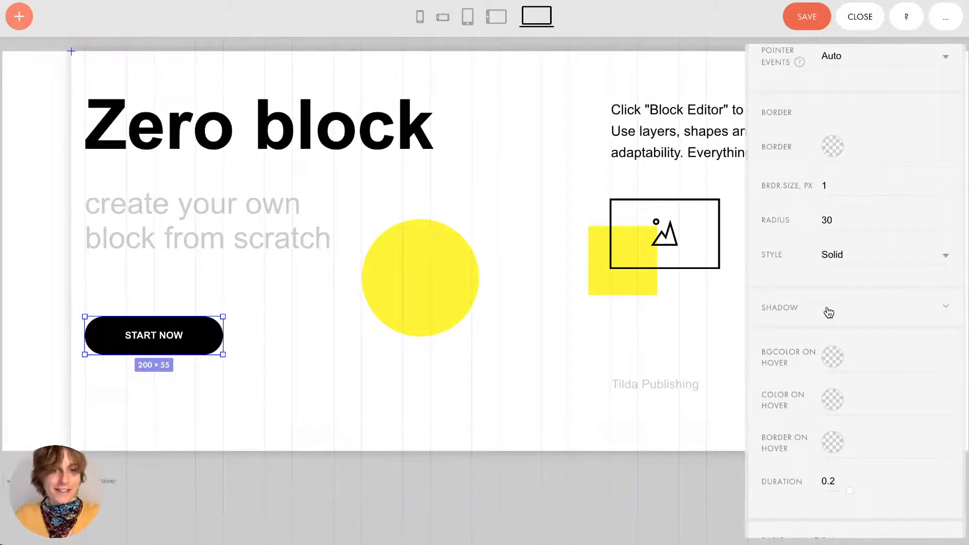
scroll(828, 310, down, 3)
click(849, 230)
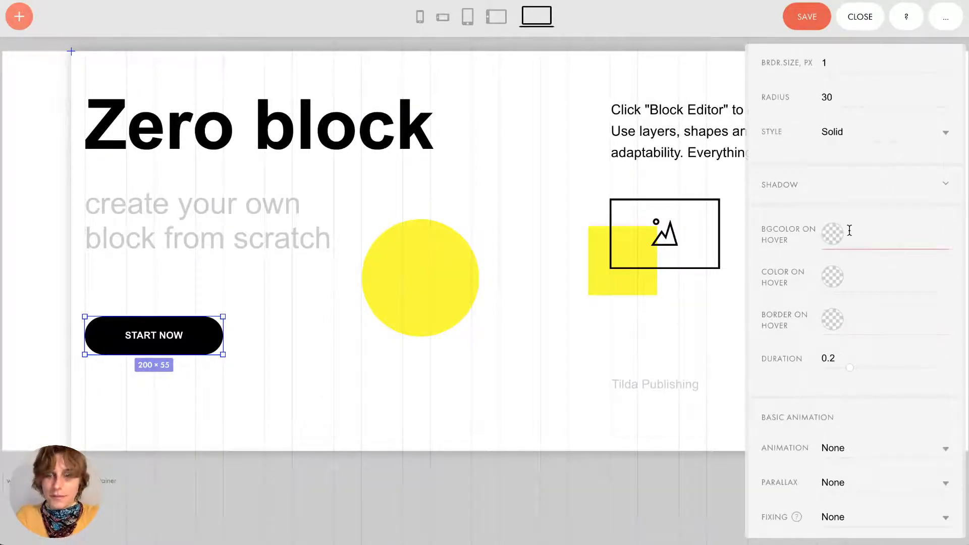
click(849, 231)
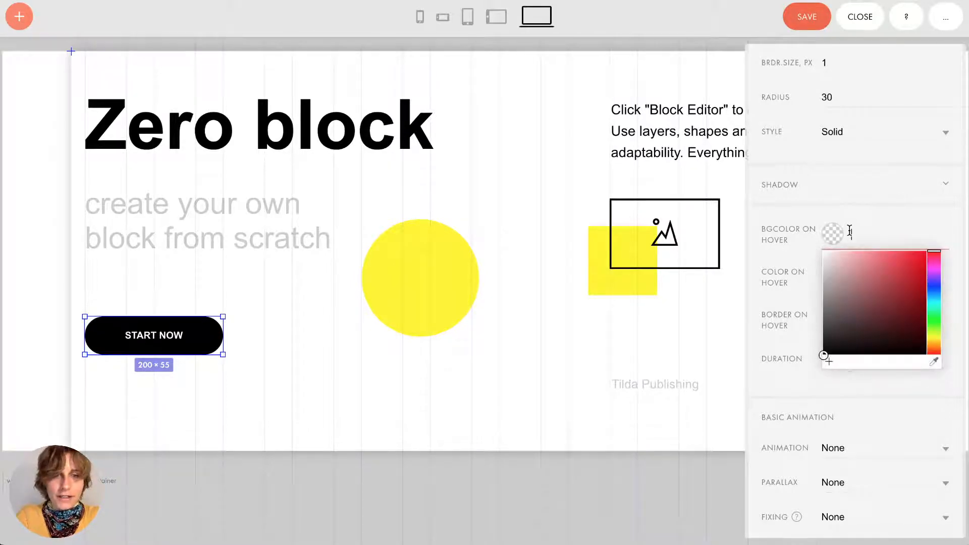
text(#ffffff)
click(795, 232)
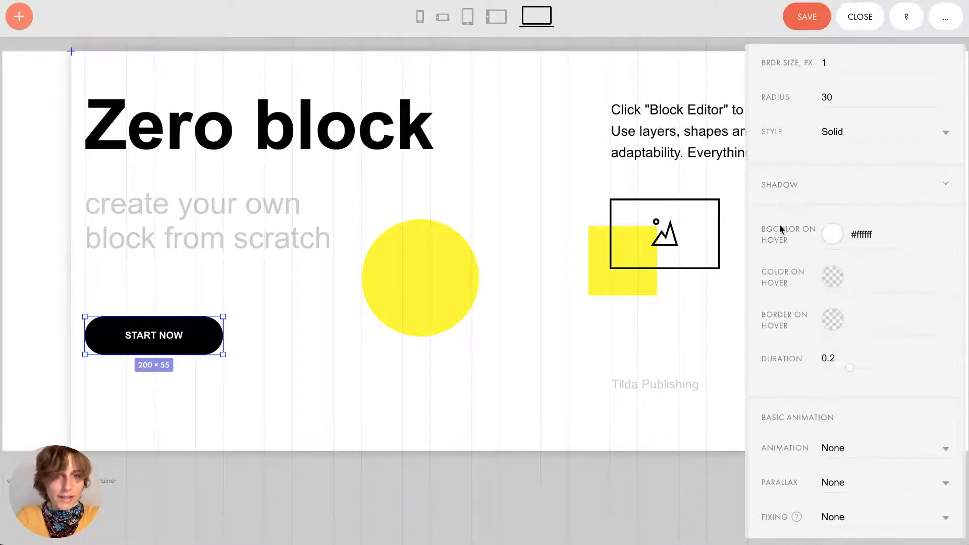
- Set the START NOW button's text colour on hover to #000000 and deselect the button
click(876, 275)
text(#000000)
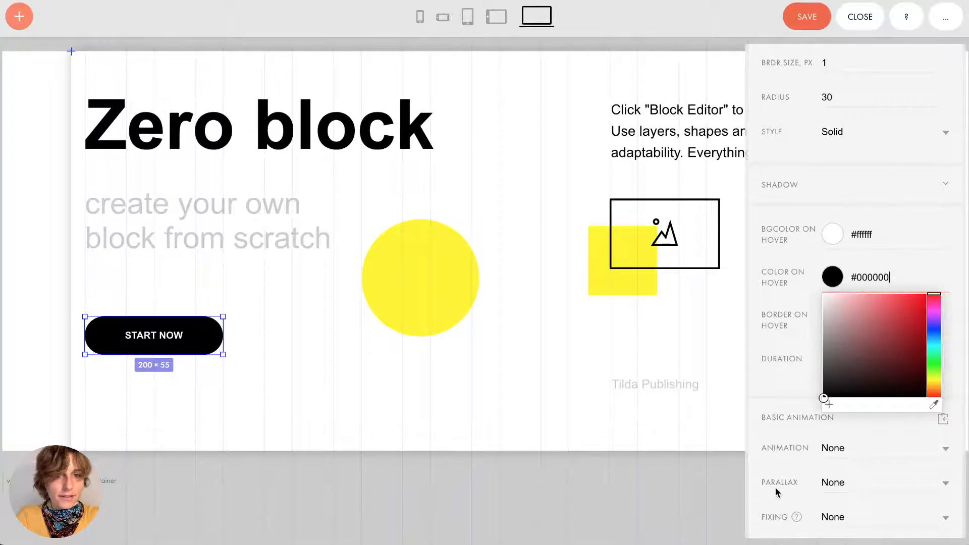
click(766, 311)
click(268, 372)
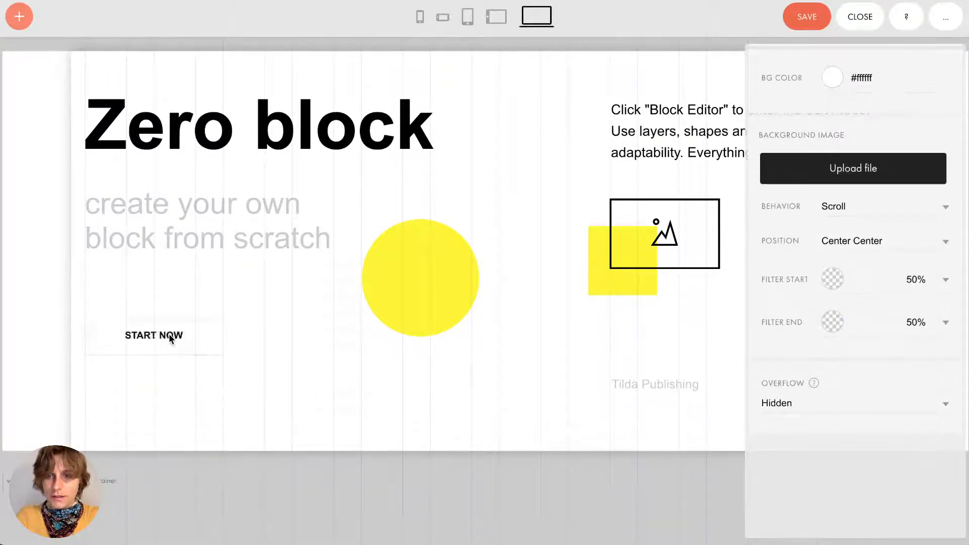
- Delete the yellow circle and move the yellow square up over the Zero block heading
drag(413, 270, 160, 315)
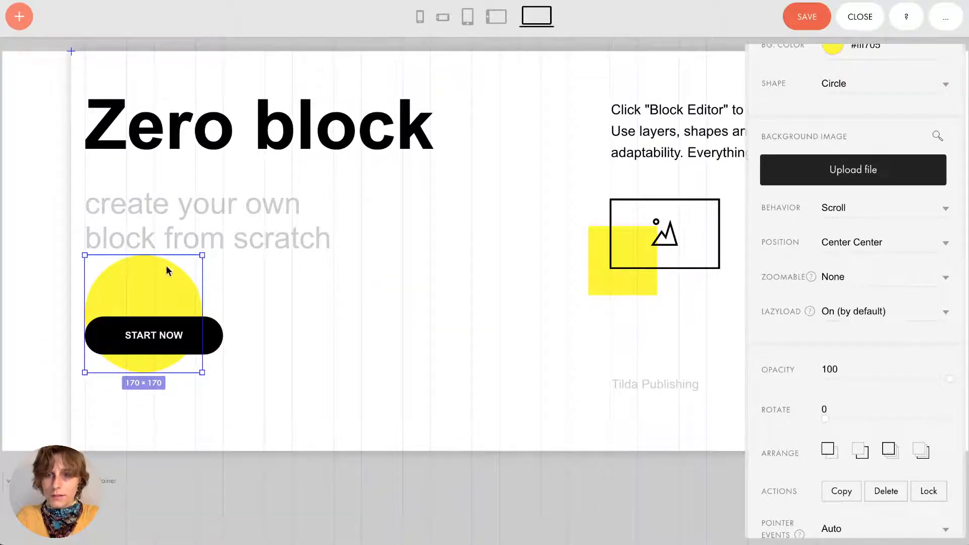
key(Delete)
drag(600, 289, 85, 104)
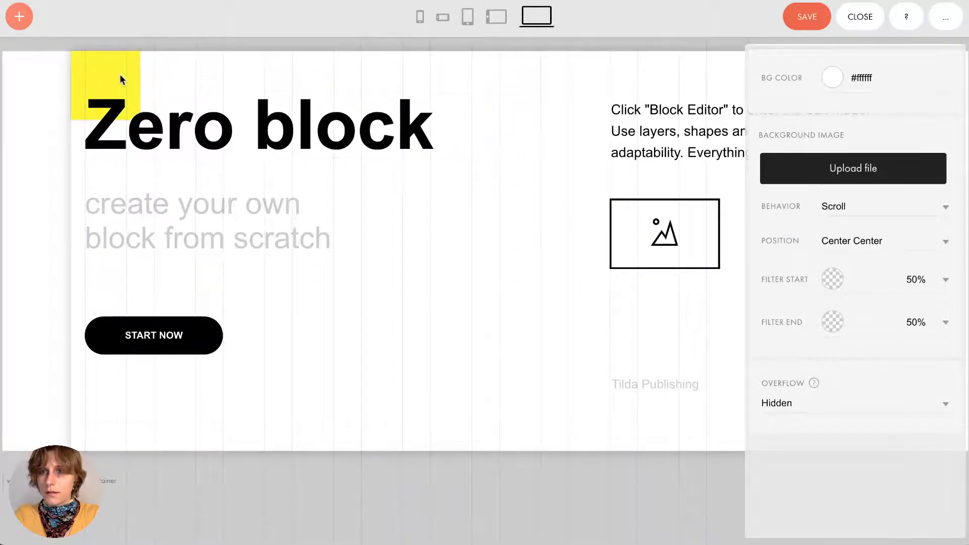
drag(140, 64, 216, 53)
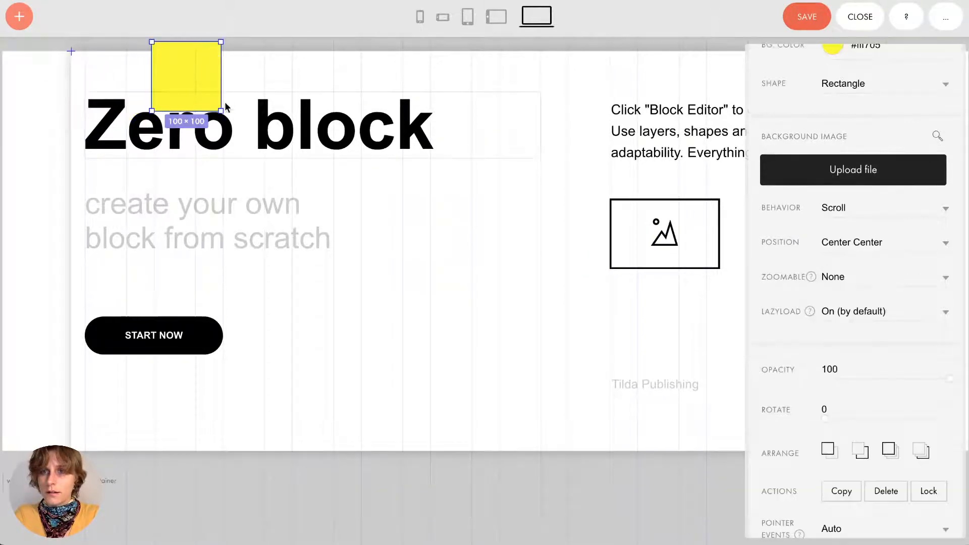
- Enlarge the yellow square to 720 × 580 px, covering the area behind the heading, subtitle and button from the grid's upper-left corner
drag(222, 112, 427, 325)
drag(545, 421, 573, 457)
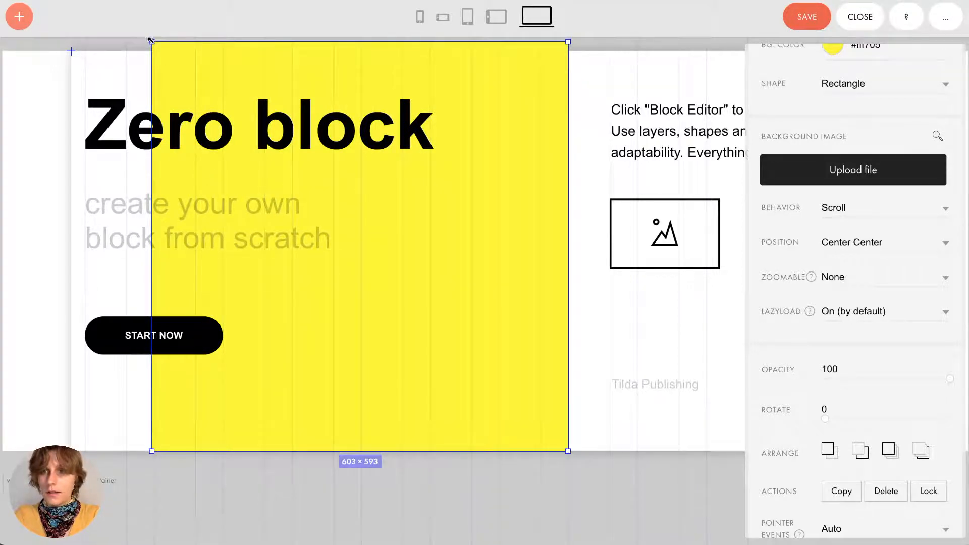
drag(152, 42, 72, 50)
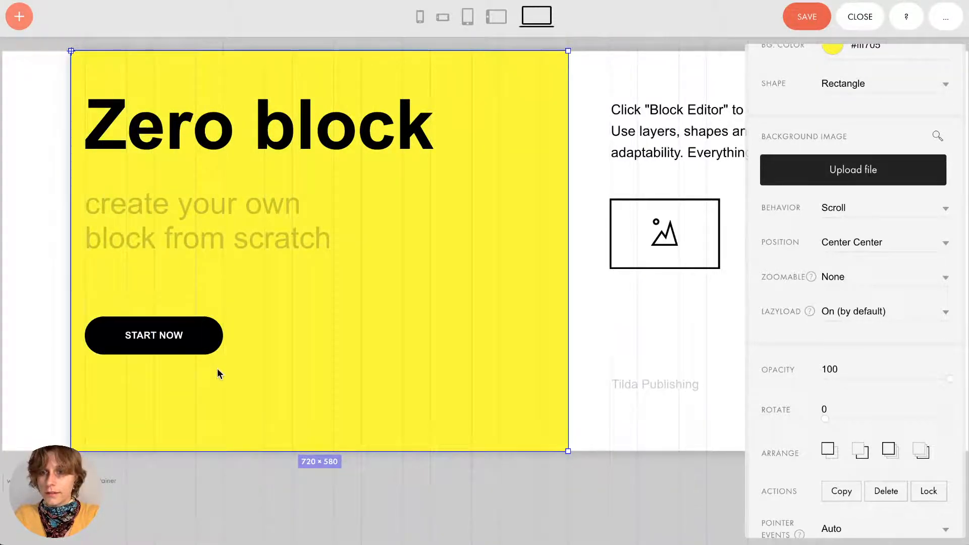
click(63, 348)
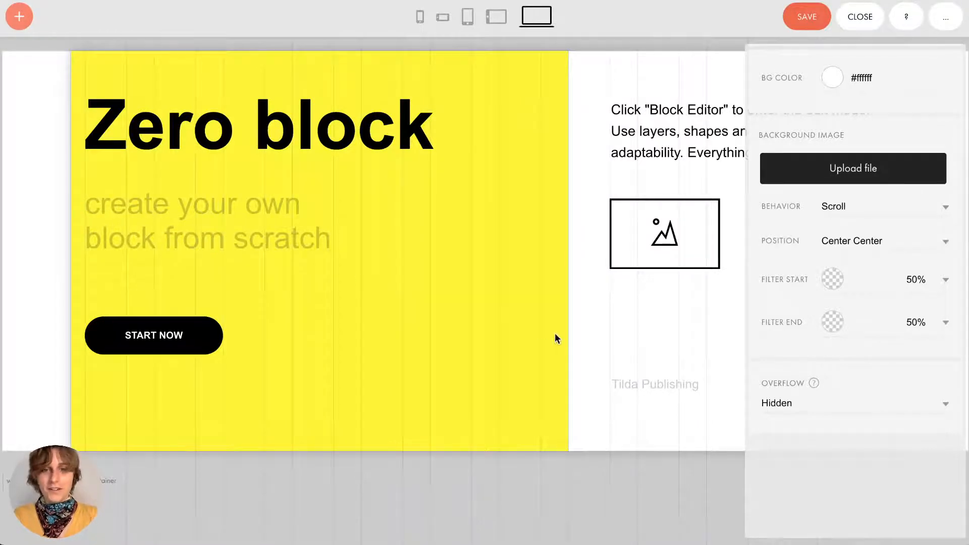
- Close the artboard settings, save the Zero Block and leave its editor
scroll(555, 338, up, 1)
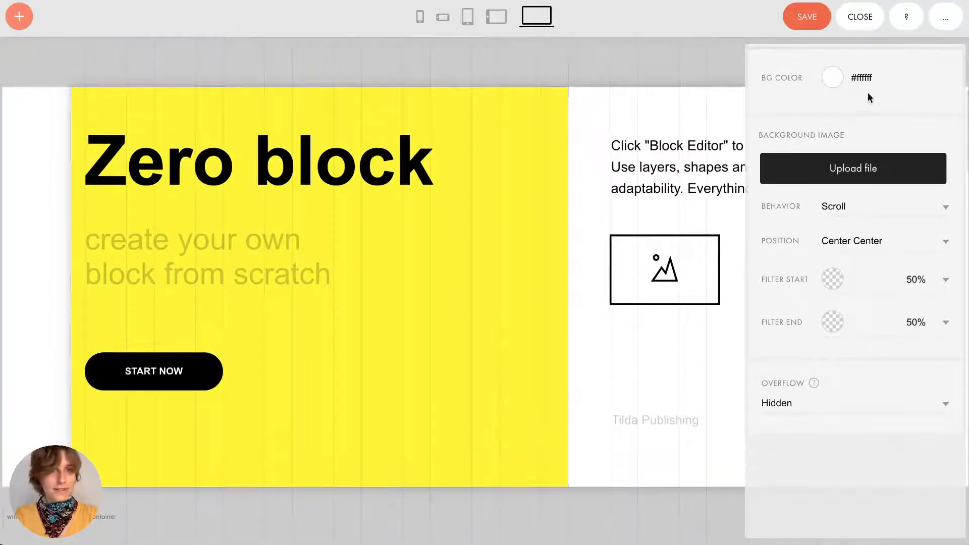
scroll(878, 98, up, 5)
click(947, 58)
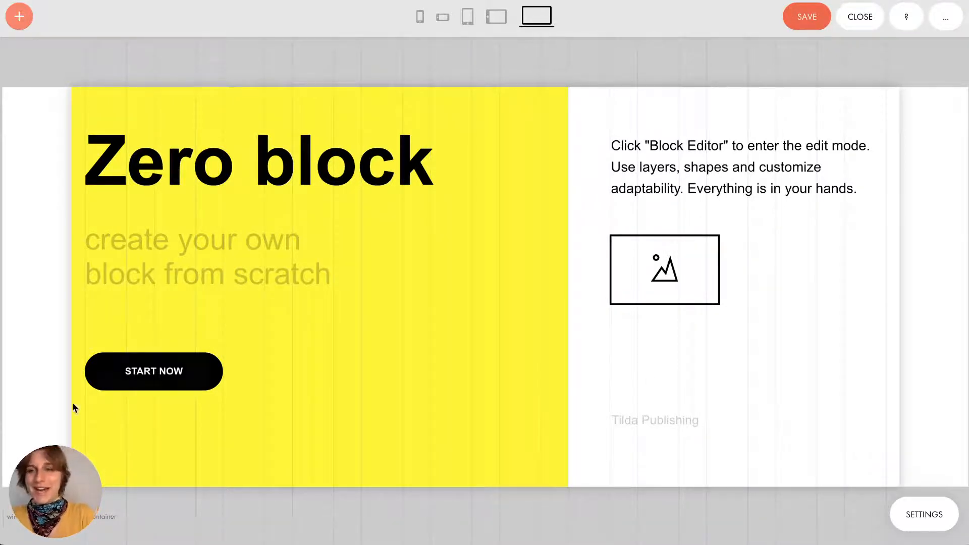
click(811, 17)
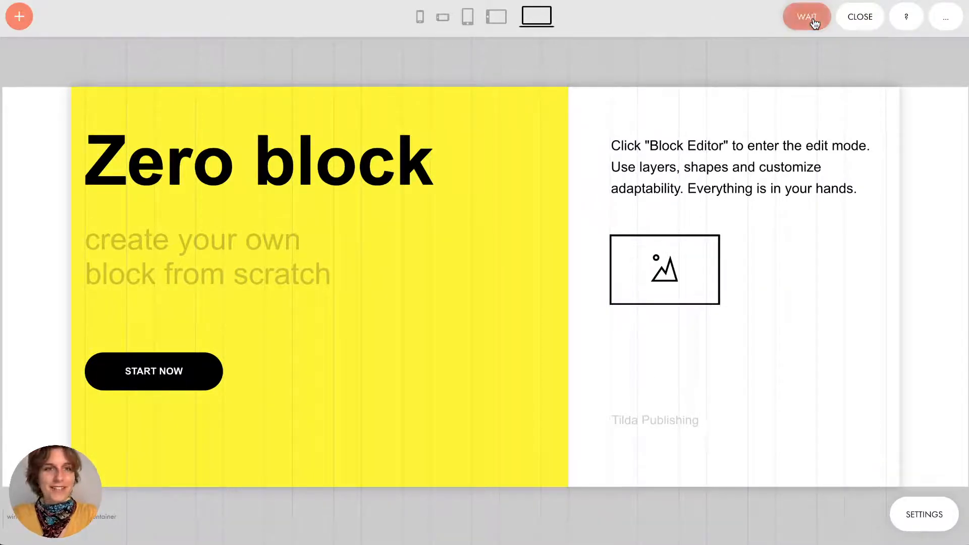
click(876, 28)
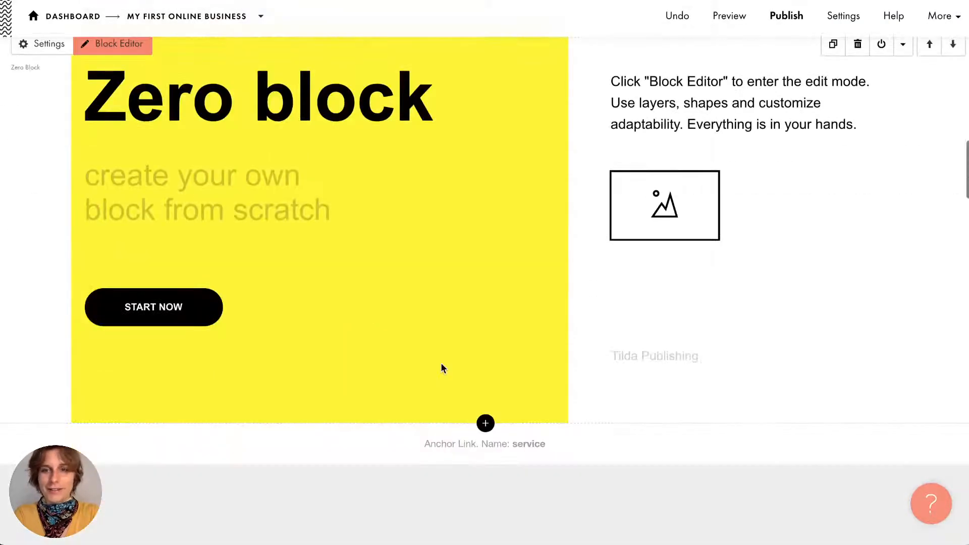
- Look through the page from the cover and the edited Zero Block down to the contact form and its Call To Action button
scroll(247, 168, up, 15)
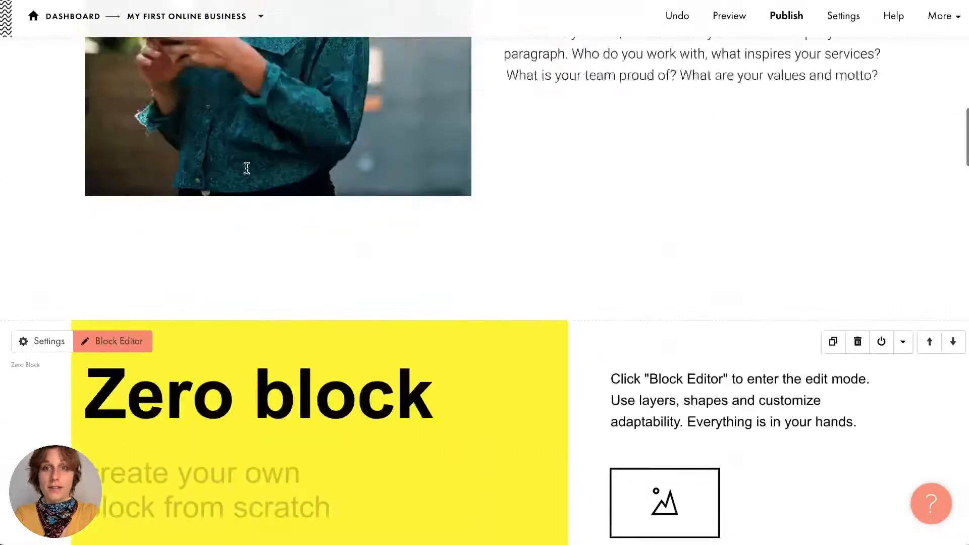
scroll(247, 168, down, 9)
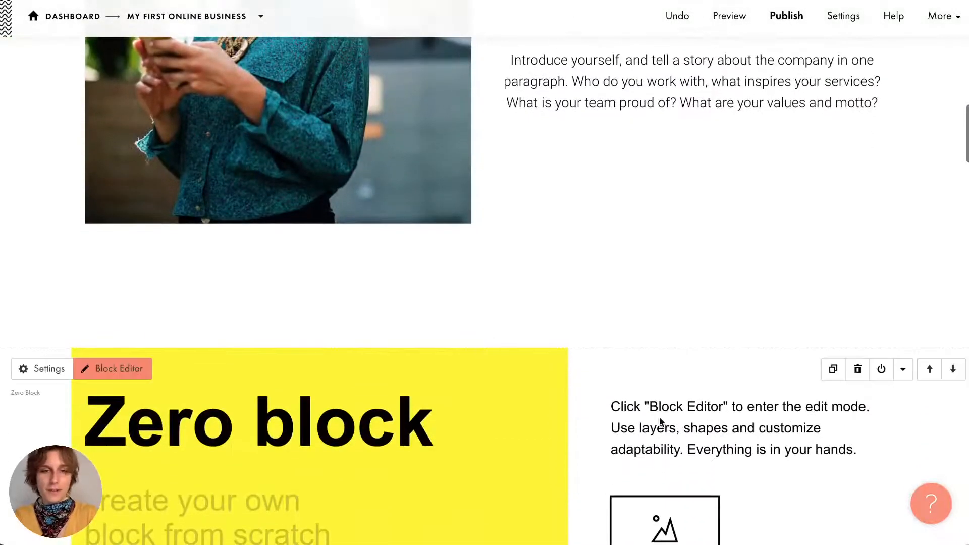
scroll(901, 388, up, 18)
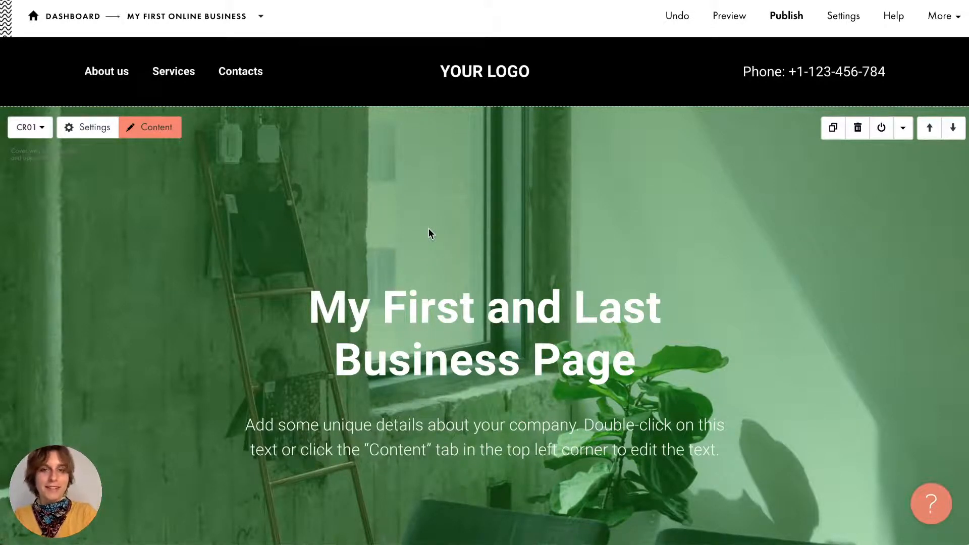
scroll(428, 230, down, 20)
scroll(428, 229, up, 5)
scroll(428, 228, down, 6)
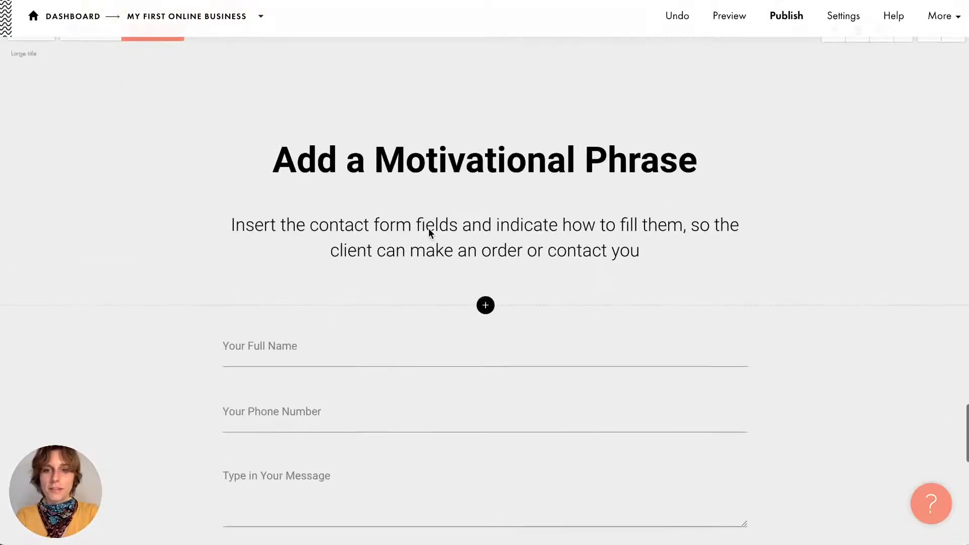
scroll(428, 232, up, 1)
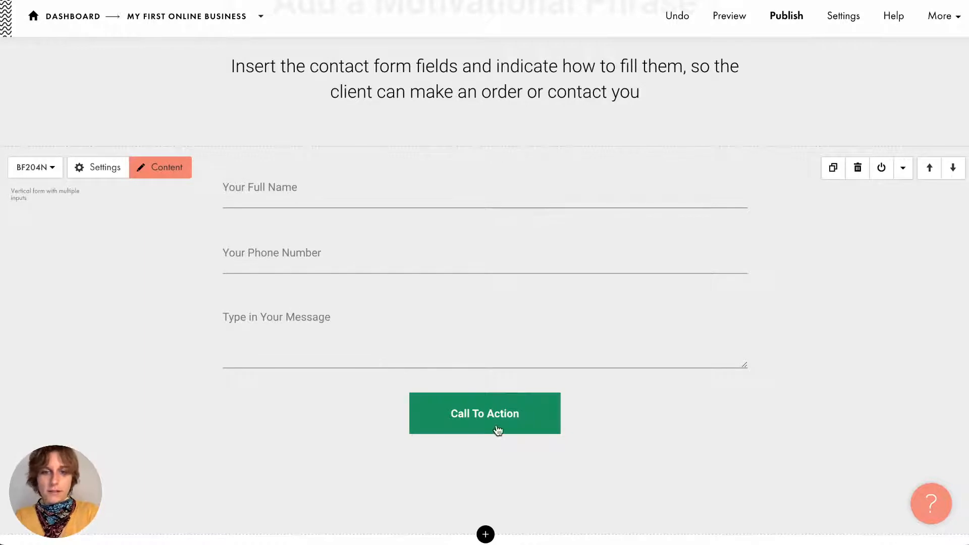
scroll(491, 438, down, 2)
scroll(489, 434, up, 3)
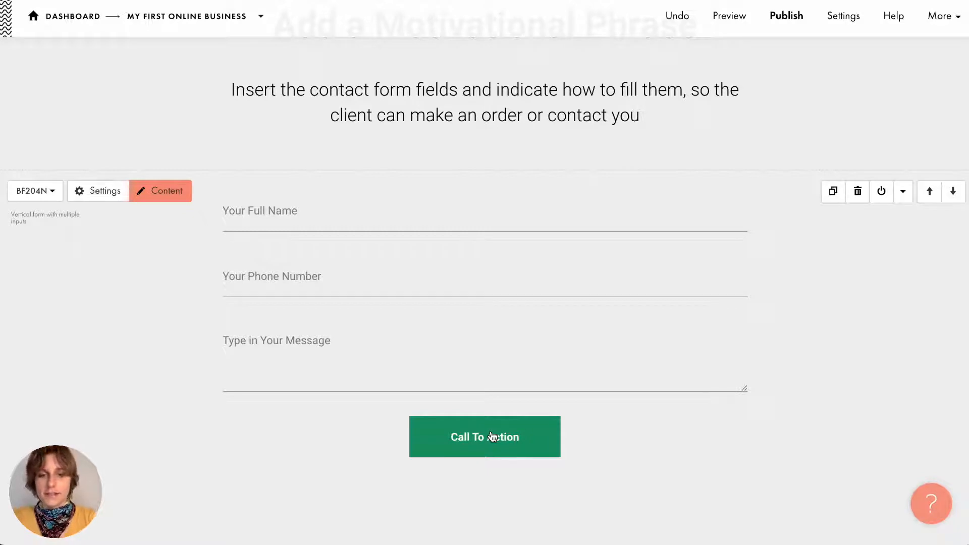
scroll(694, 467, down, 1)
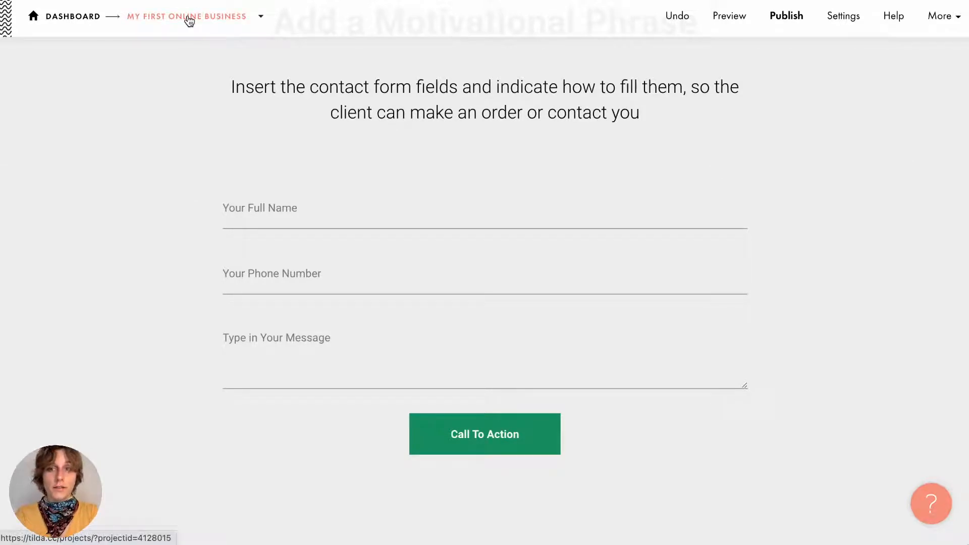
- Check the site's page list and open the My First Online Business project overview to examine its pages
click(267, 21)
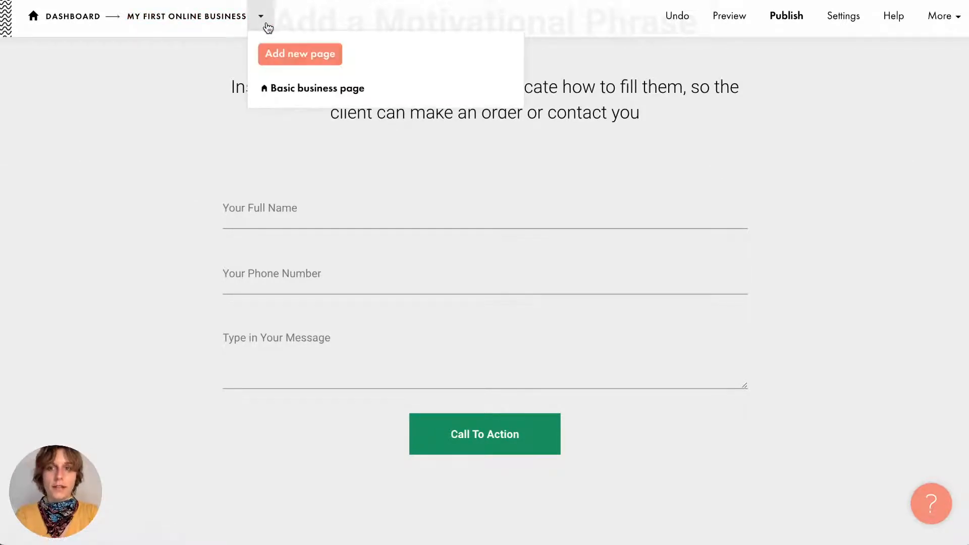
click(270, 25)
click(271, 25)
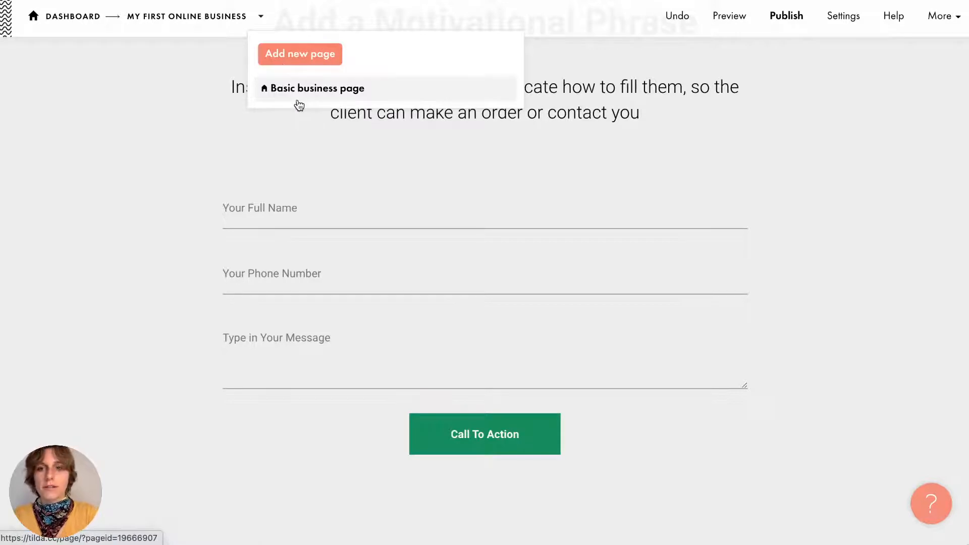
click(302, 66)
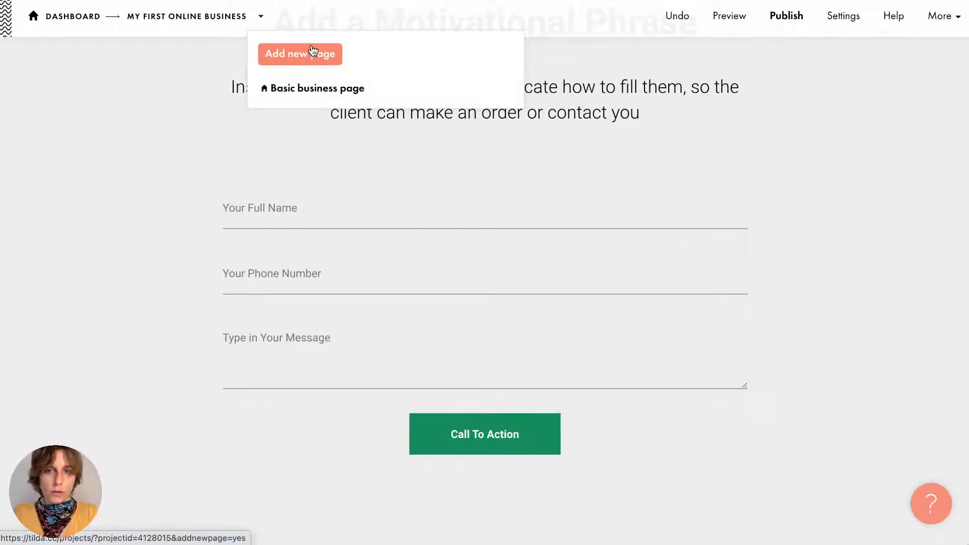
click(212, 17)
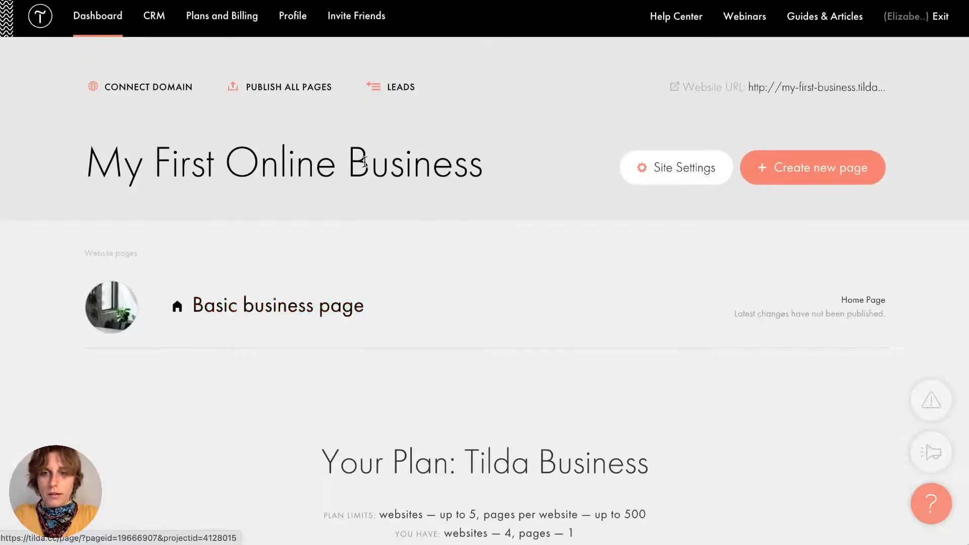
scroll(351, 187, down, 2)
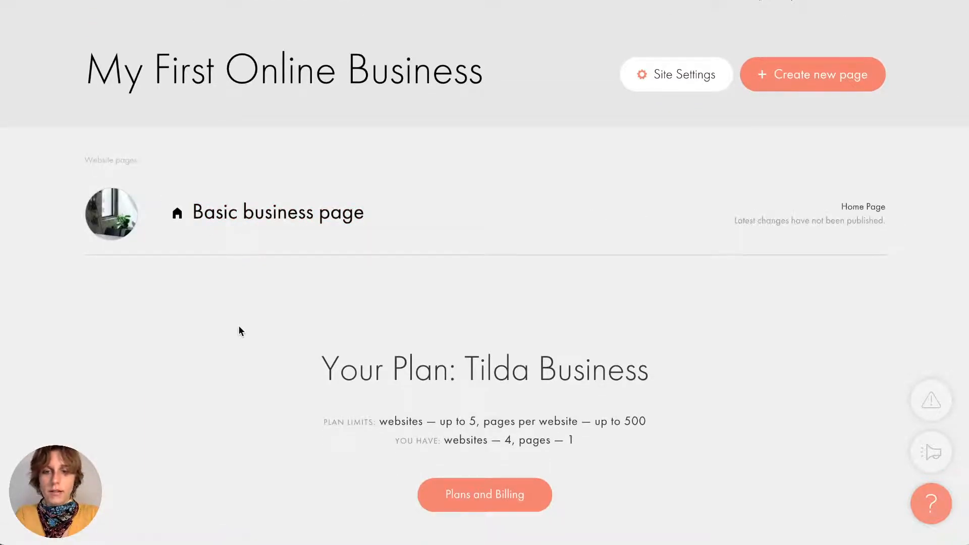
scroll(240, 329, up, 1)
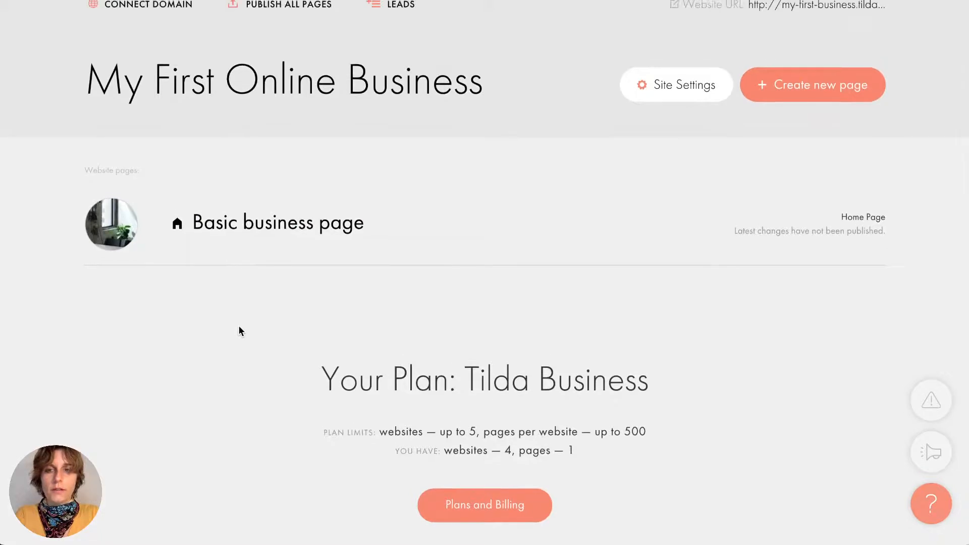
scroll(239, 327, up, 3)
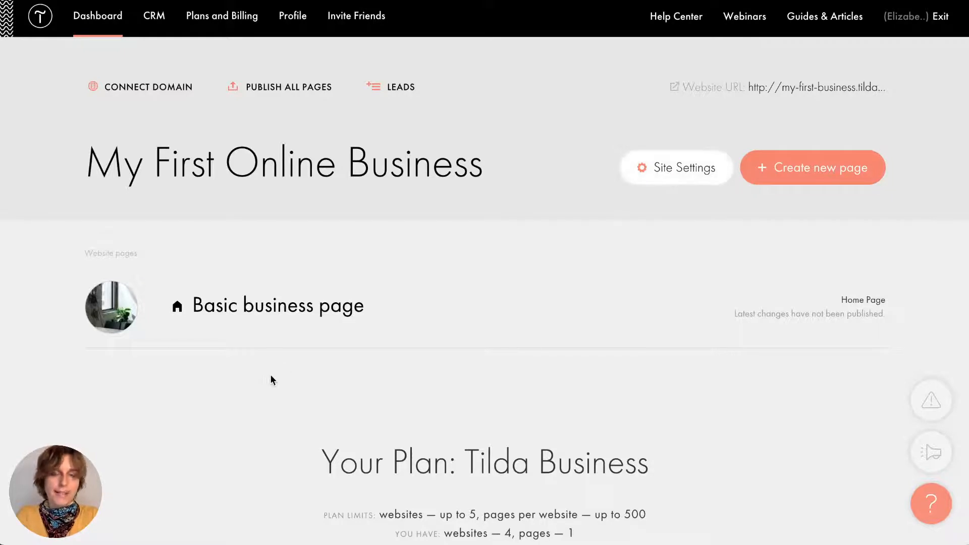
- Open Basic business page, view the Main Settings in its Site Settings, and return to the project overview
click(291, 314)
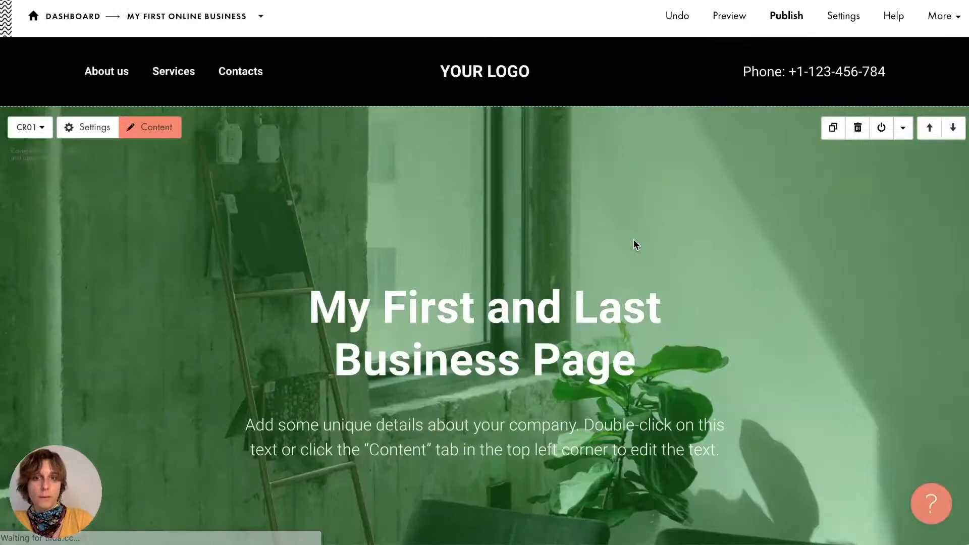
click(947, 23)
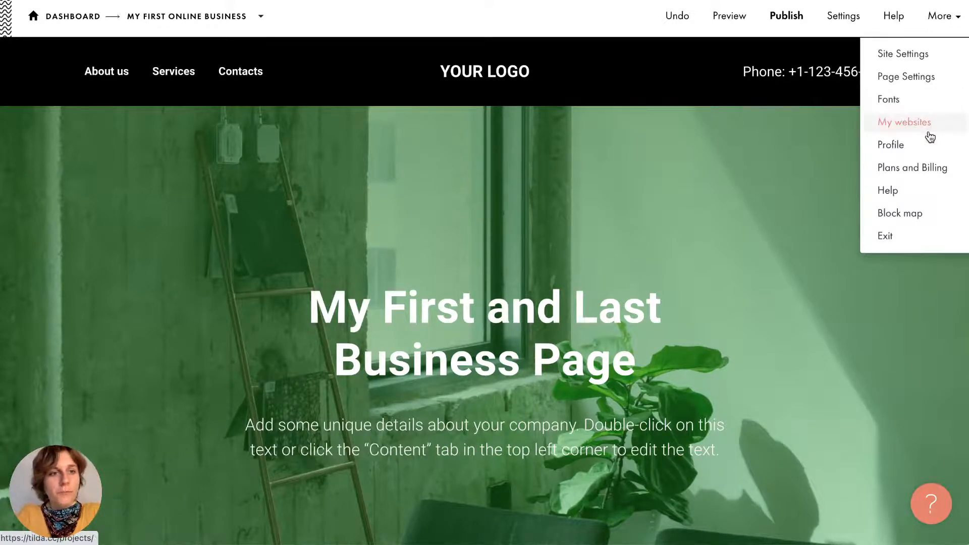
click(924, 60)
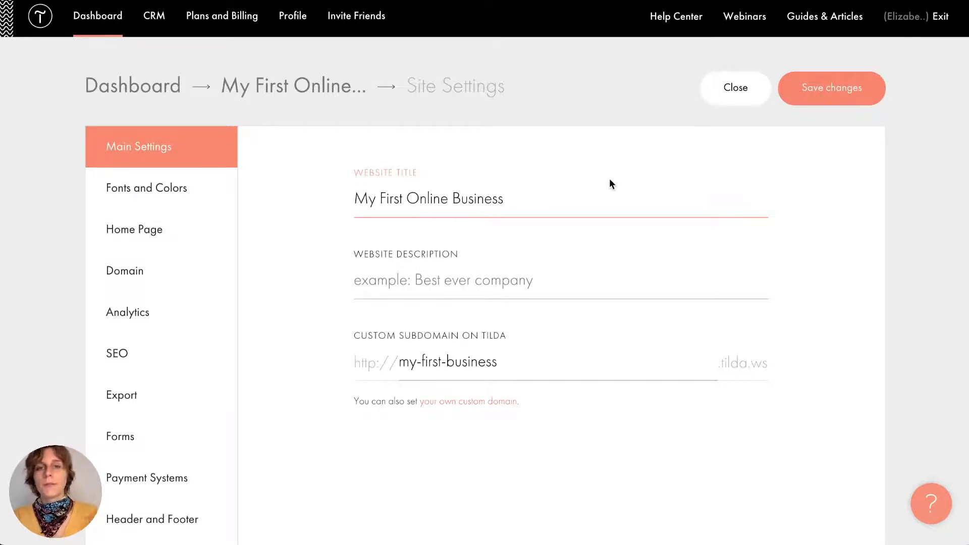
click(579, 158)
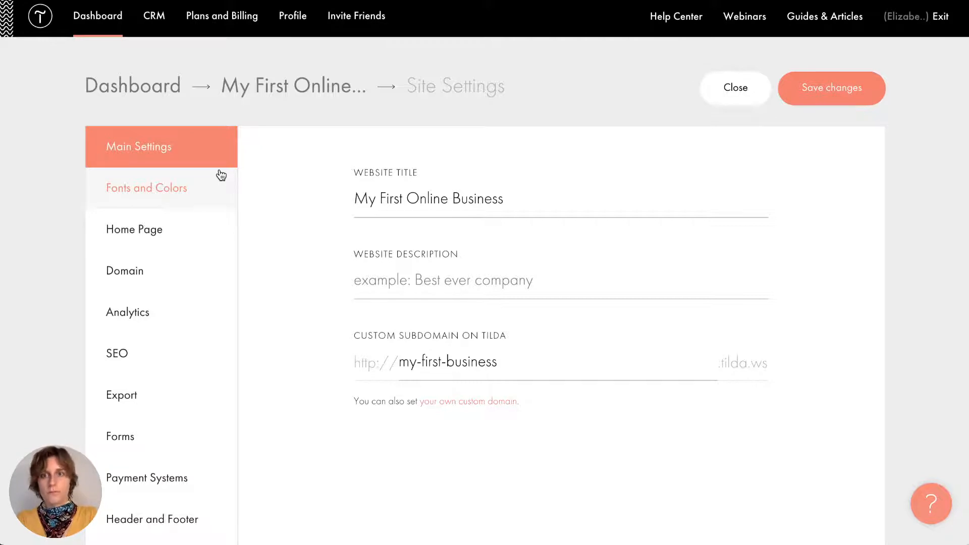
click(280, 87)
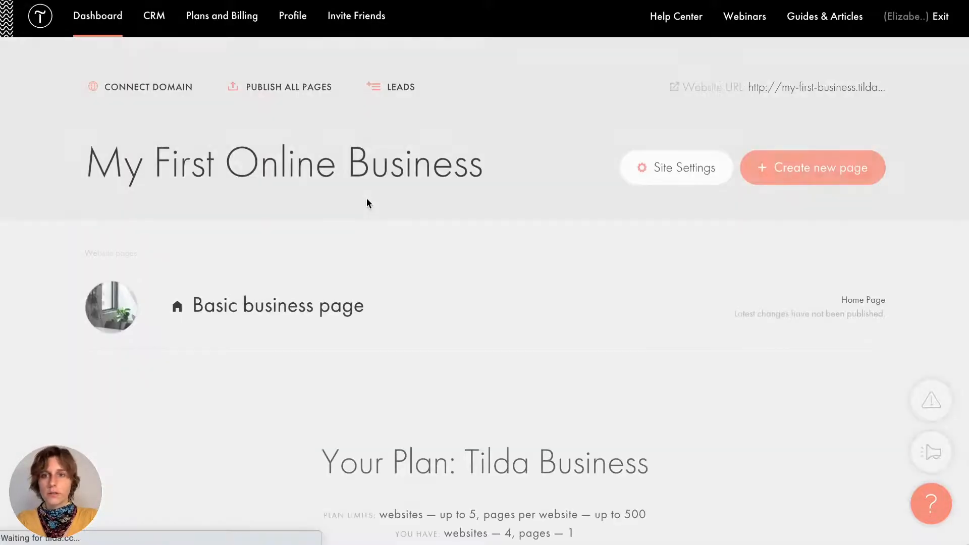
- Open the project's leads from forms and check the data storage period and the linked general form settings
click(403, 91)
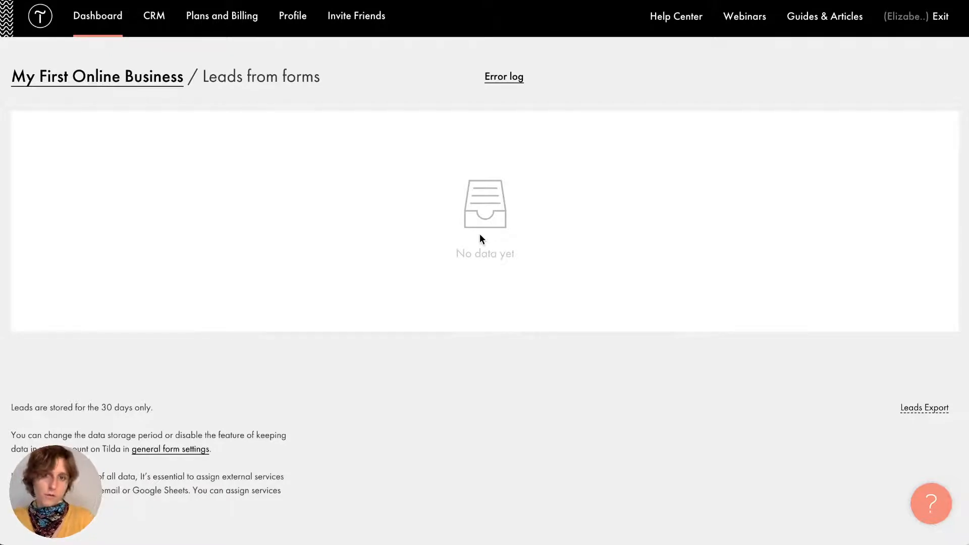
scroll(445, 248, down, 1)
scroll(445, 249, down, 1)
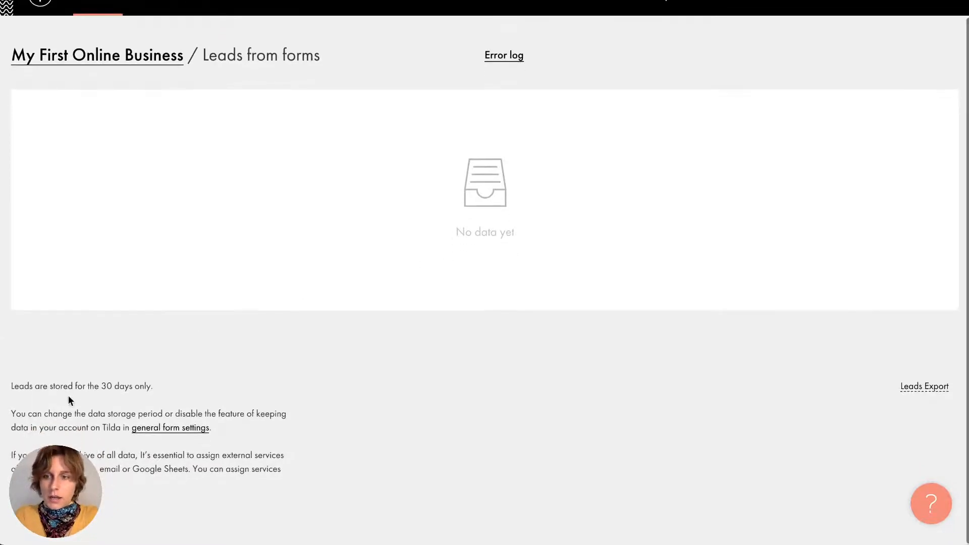
triple_click(35, 384)
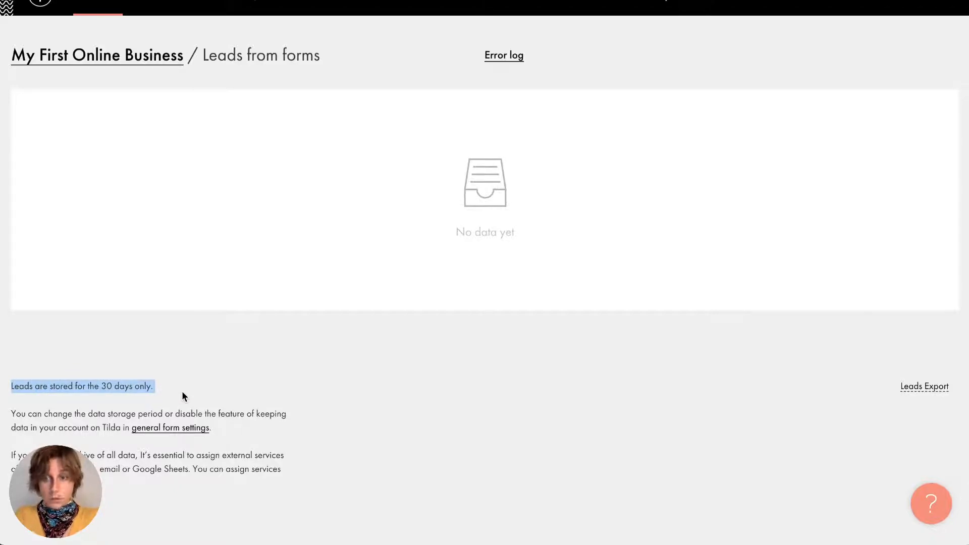
click(187, 428)
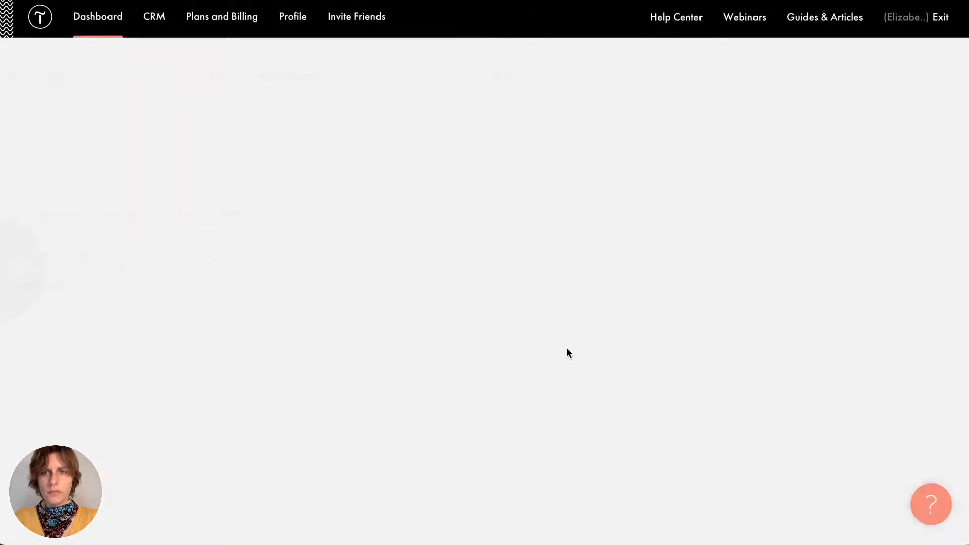
scroll(119, 377, down, 1)
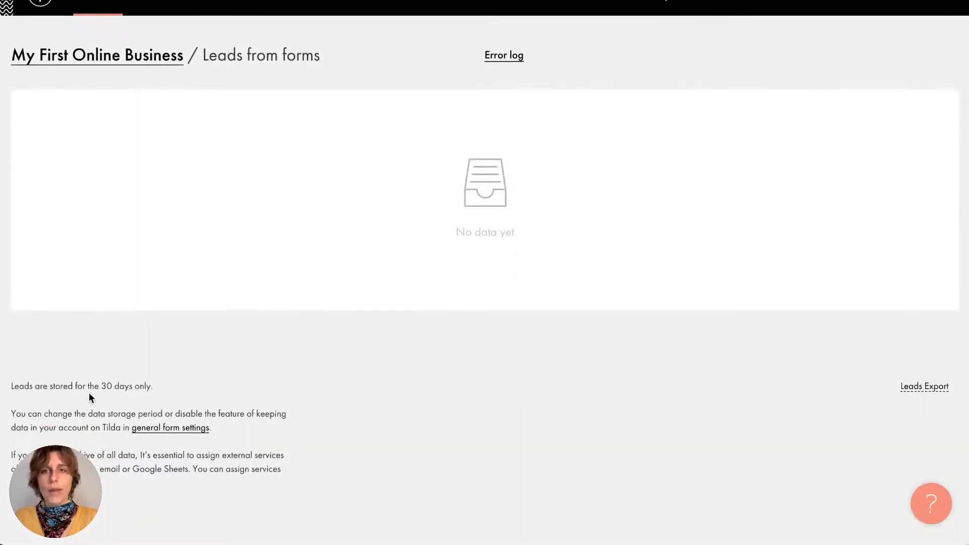
- Open the Forms section of Site Settings and look through the available data collection services and their instructions
click(51, 482)
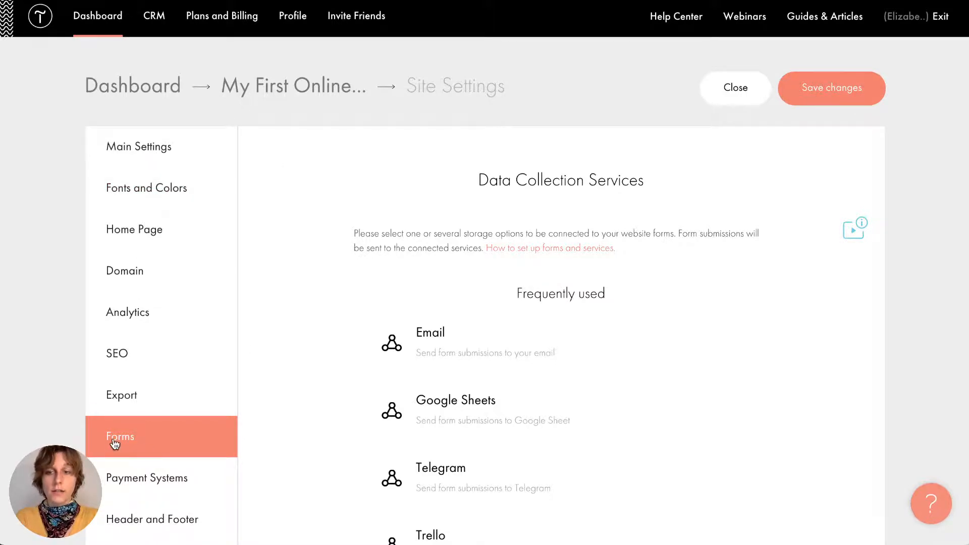
scroll(310, 413, down, 15)
scroll(395, 259, up, 15)
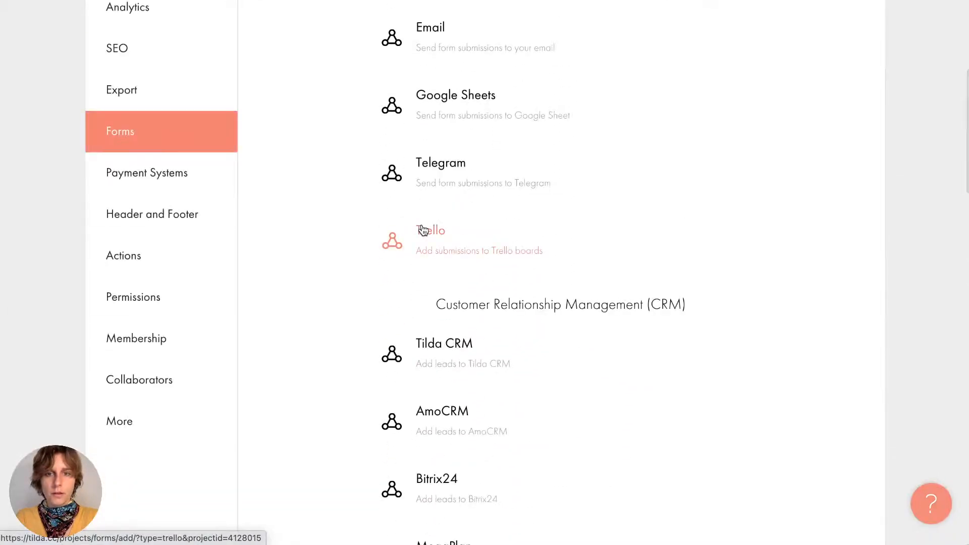
scroll(423, 227, up, 6)
double_click(384, 232)
click(384, 231)
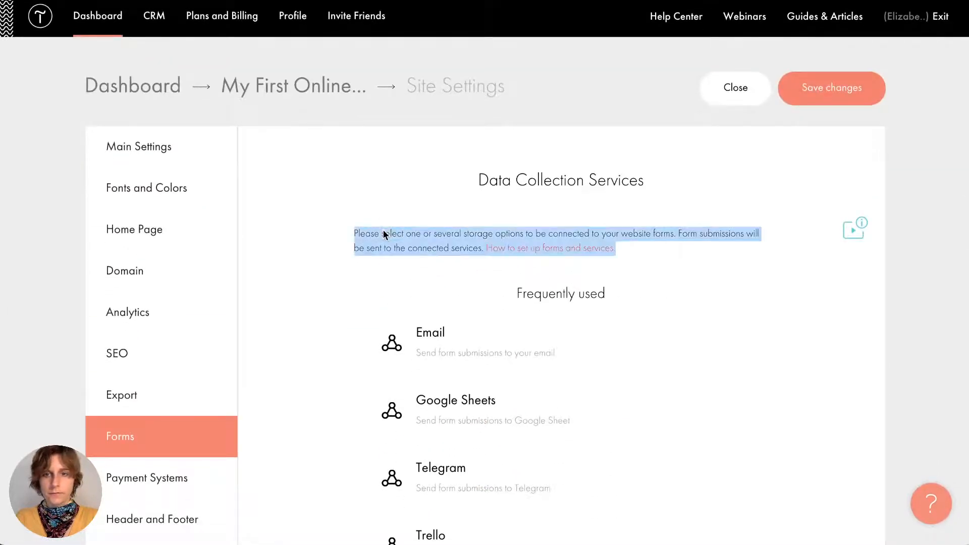
click(359, 237)
scroll(328, 278, down, 3)
scroll(328, 283, up, 2)
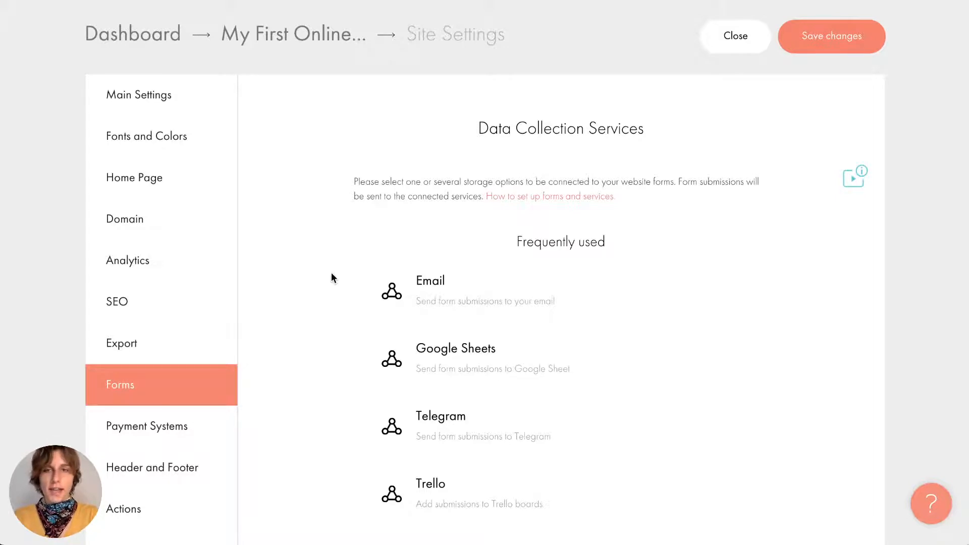
- Review the website title, website description and custom Tilda subdomain in the Main Settings
click(176, 101)
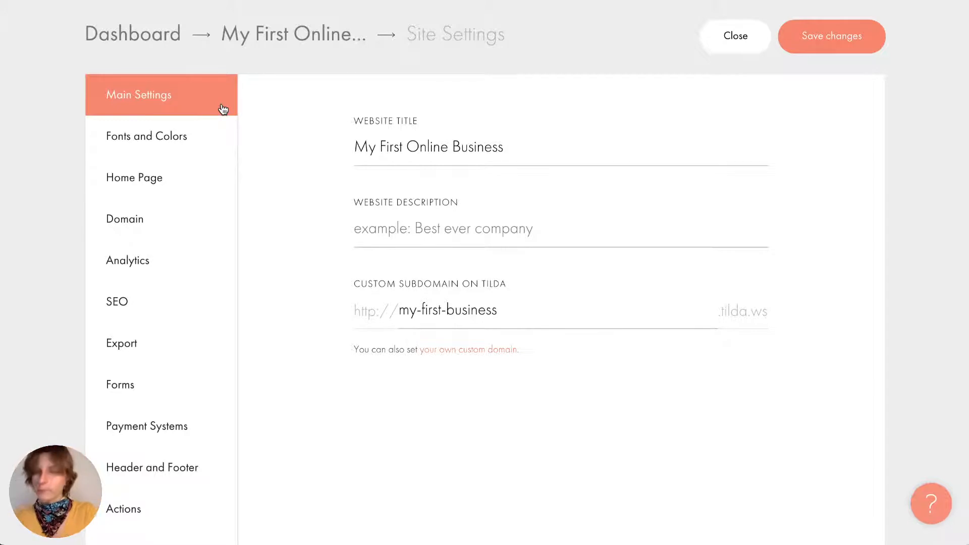
click(389, 158)
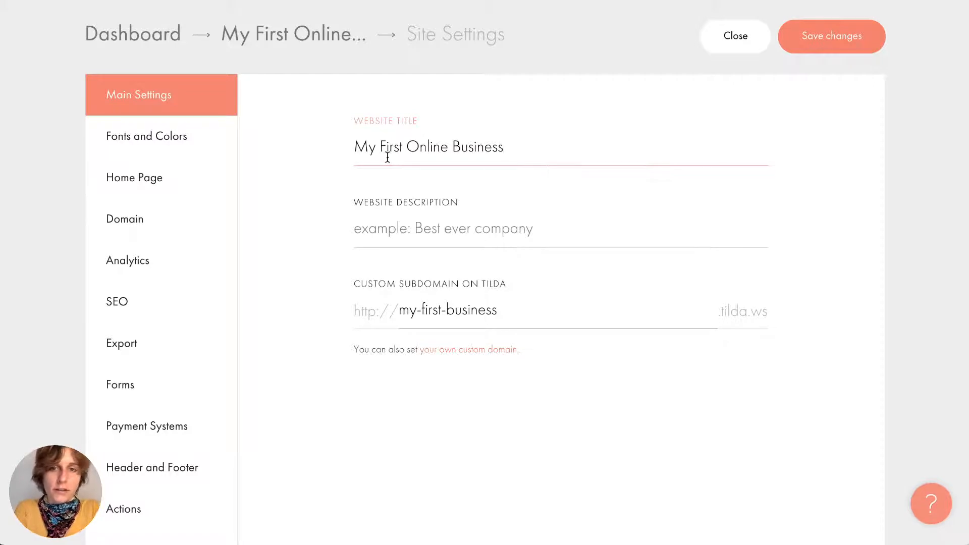
click(402, 241)
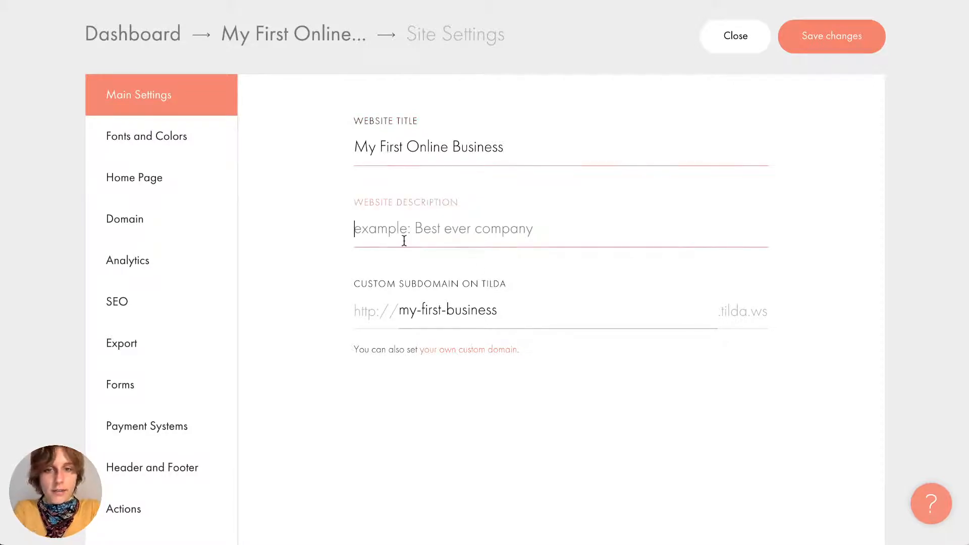
click(450, 297)
drag(402, 309, 556, 304)
click(557, 306)
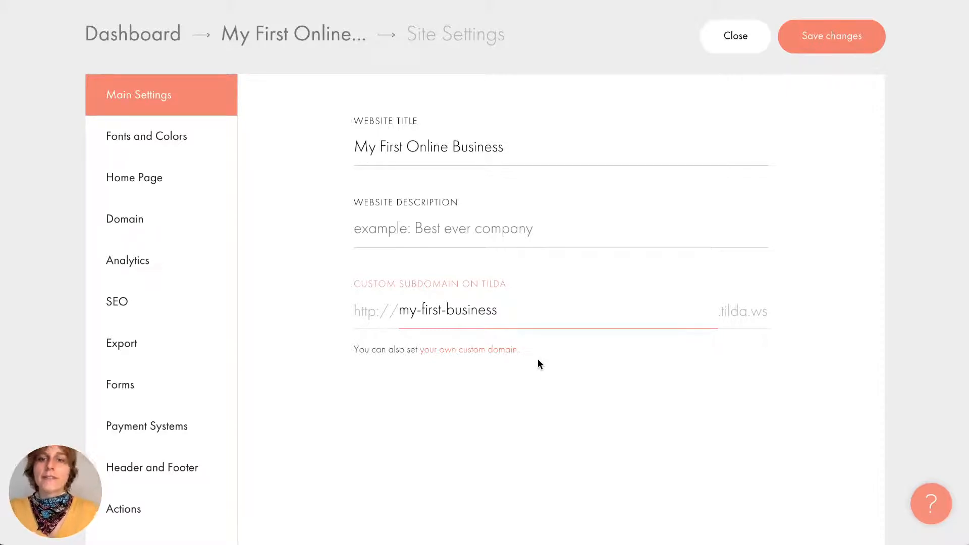
click(490, 49)
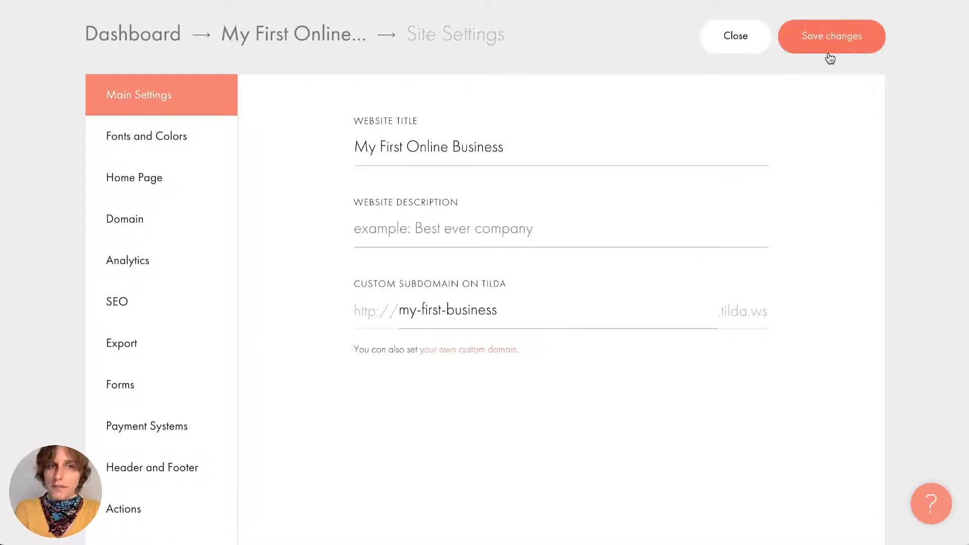
click(505, 313)
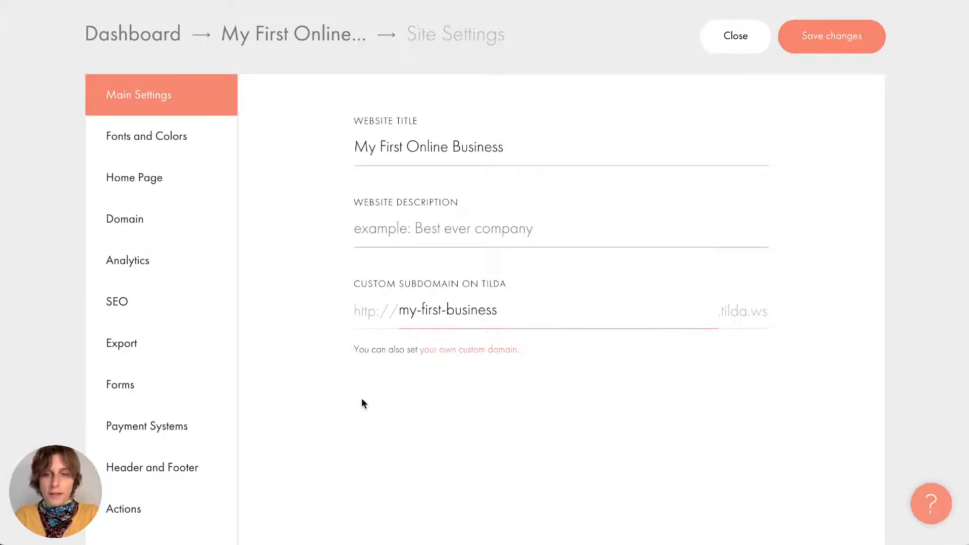
- Open the Fonts and Colors settings and browse backwards through the preset fonts from Roboto to Playfair Display
click(188, 135)
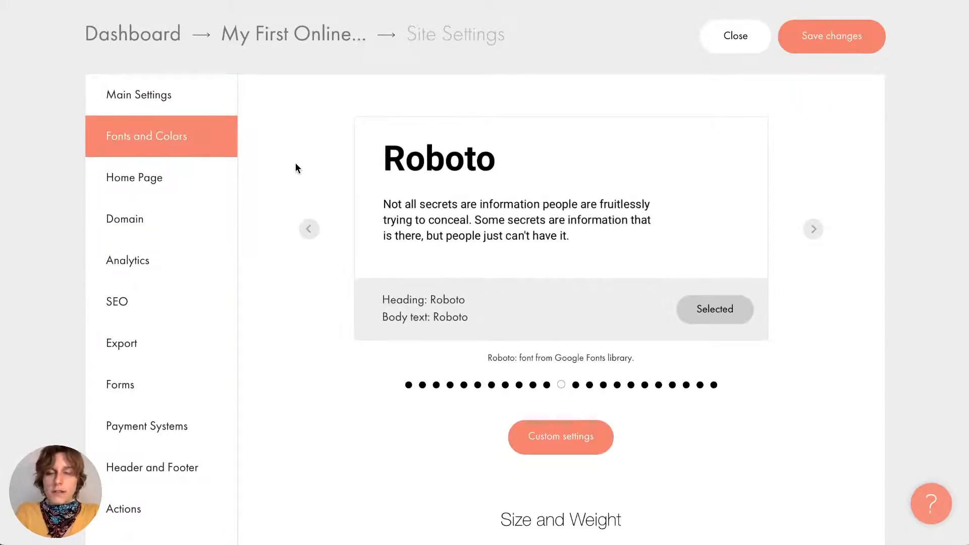
scroll(295, 165, down, 1)
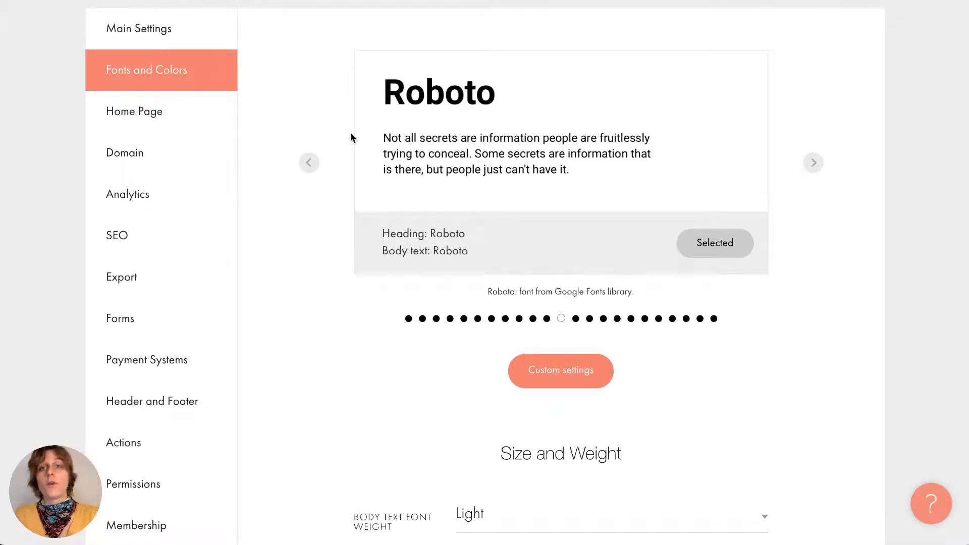
click(309, 162)
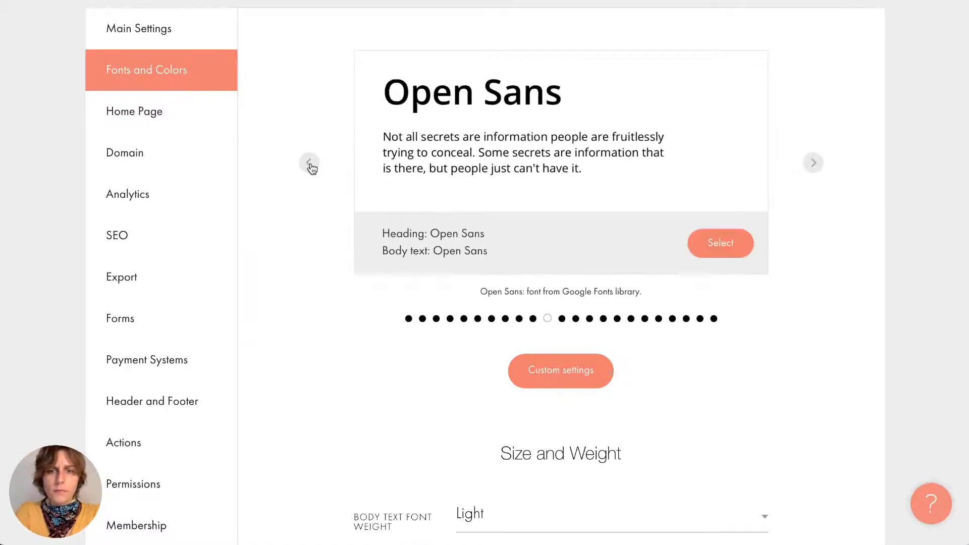
click(309, 162)
click(309, 162)
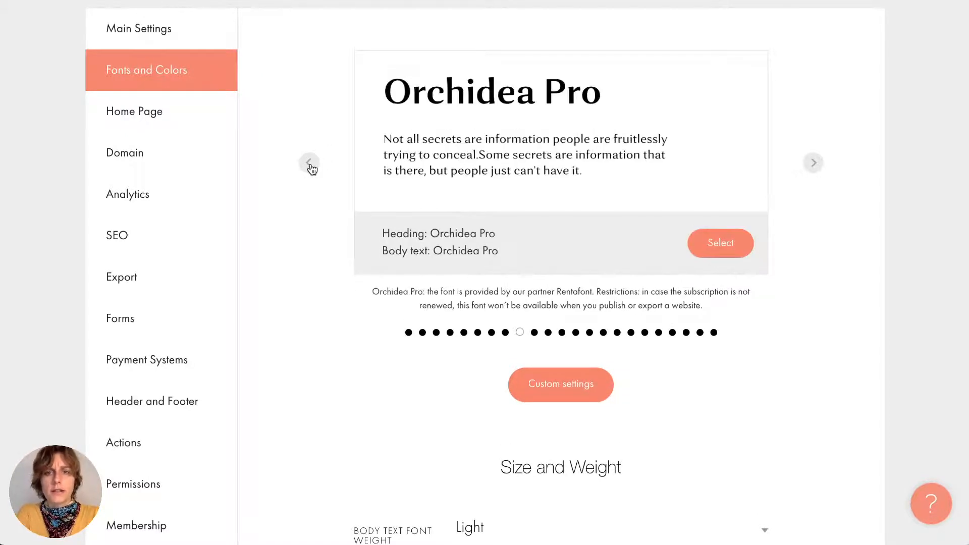
click(309, 163)
click(309, 162)
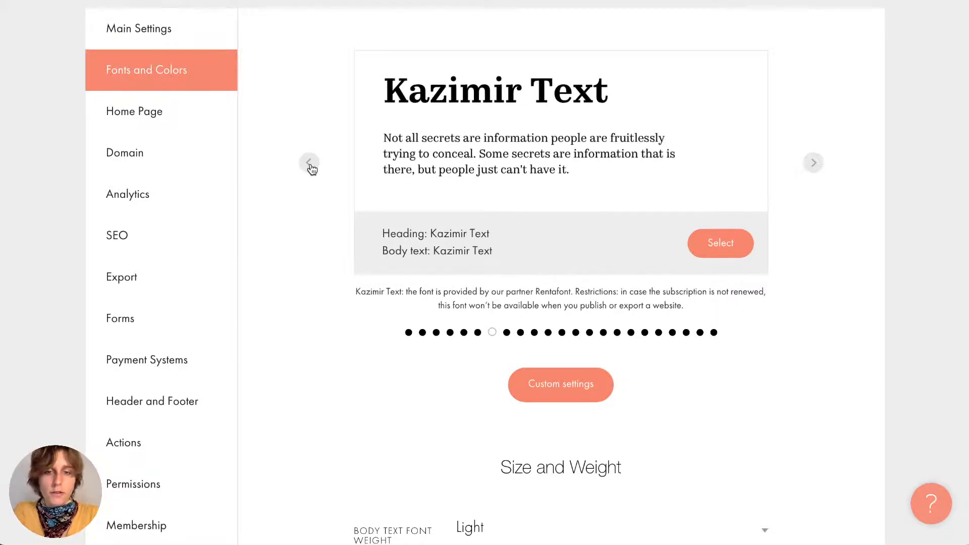
scroll(313, 166, down, 1)
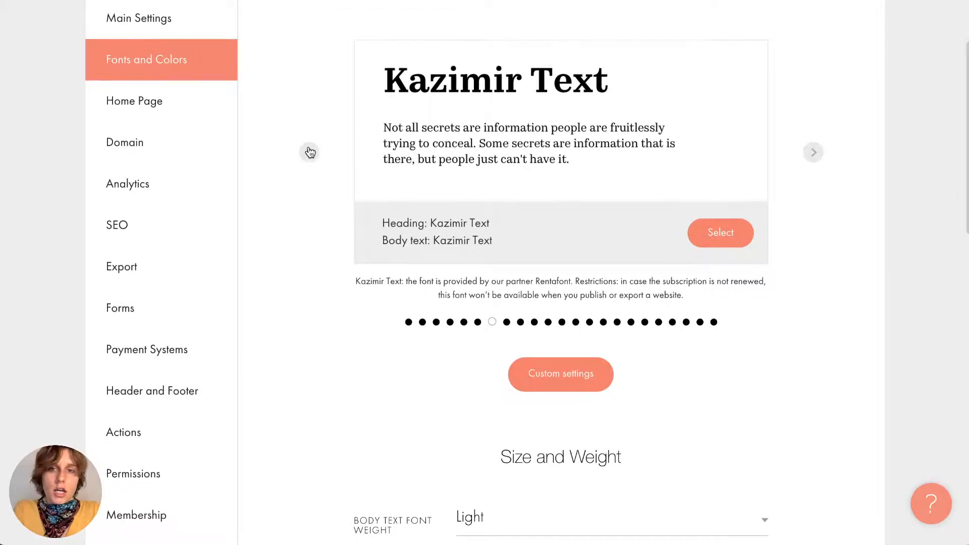
click(309, 152)
click(309, 152)
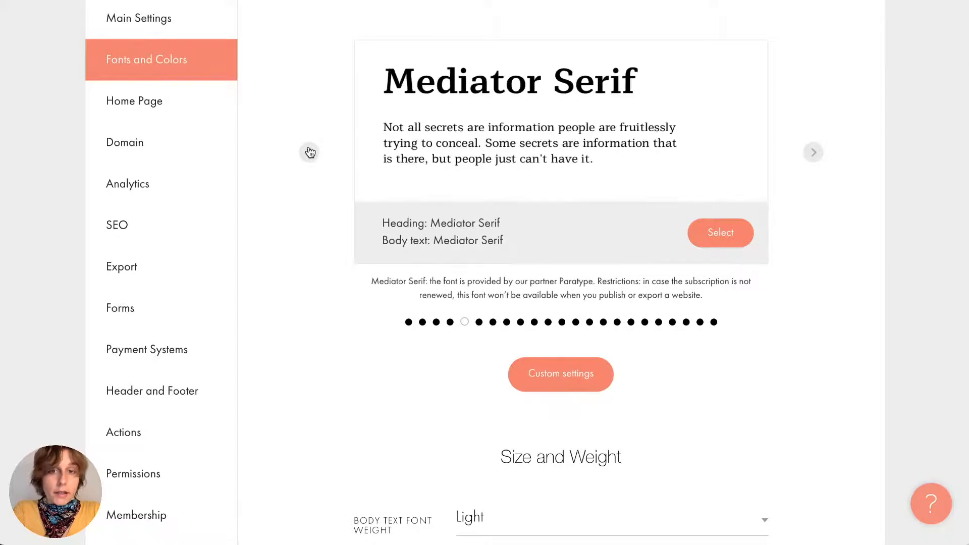
click(310, 152)
click(310, 153)
click(310, 153)
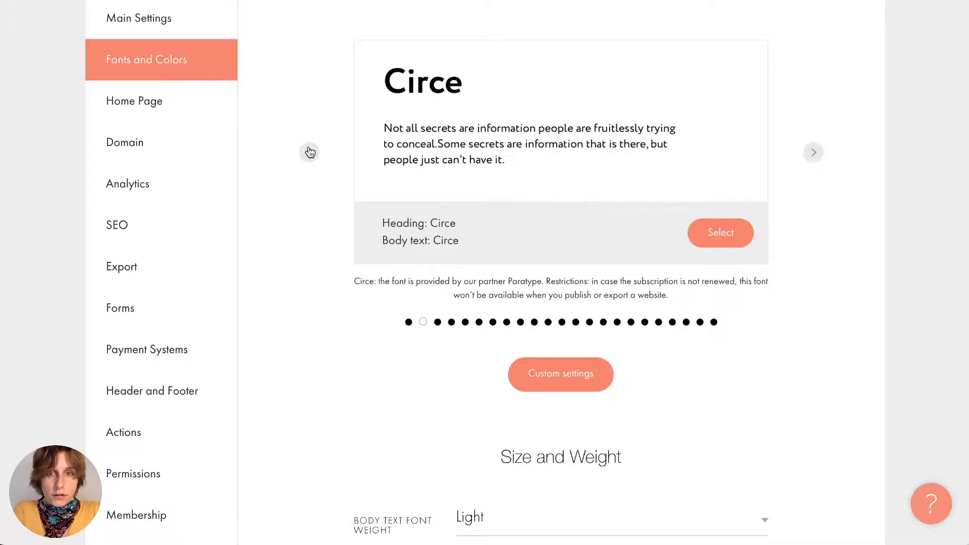
click(310, 152)
click(310, 153)
click(310, 152)
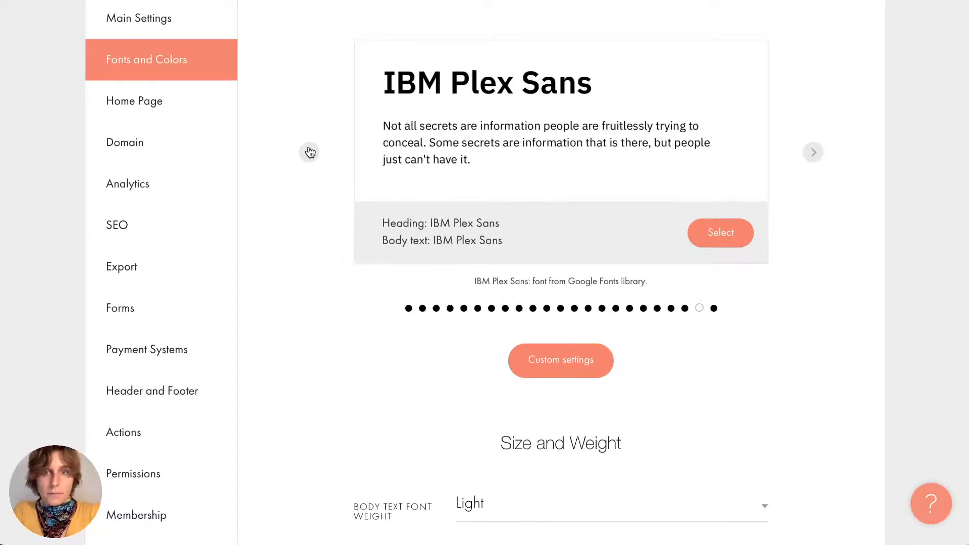
click(310, 152)
click(310, 153)
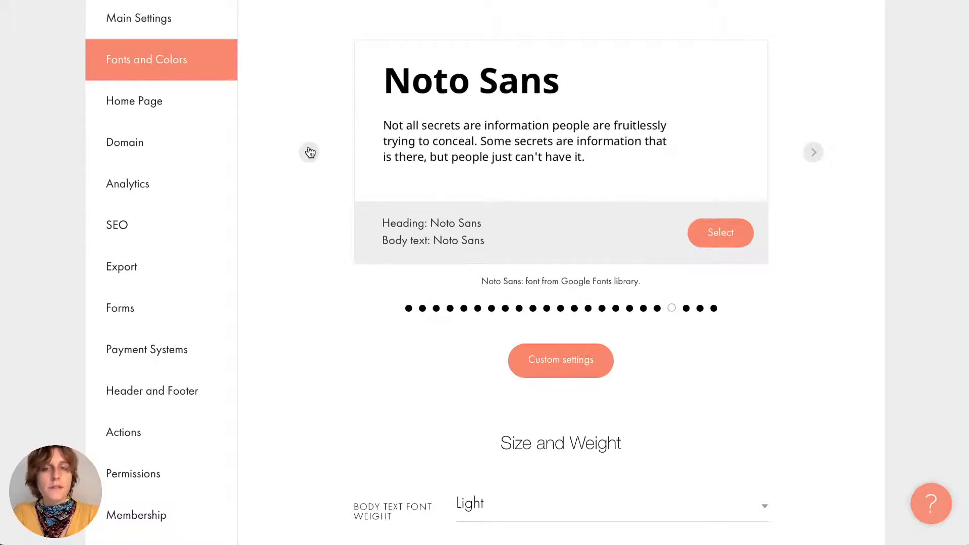
click(310, 152)
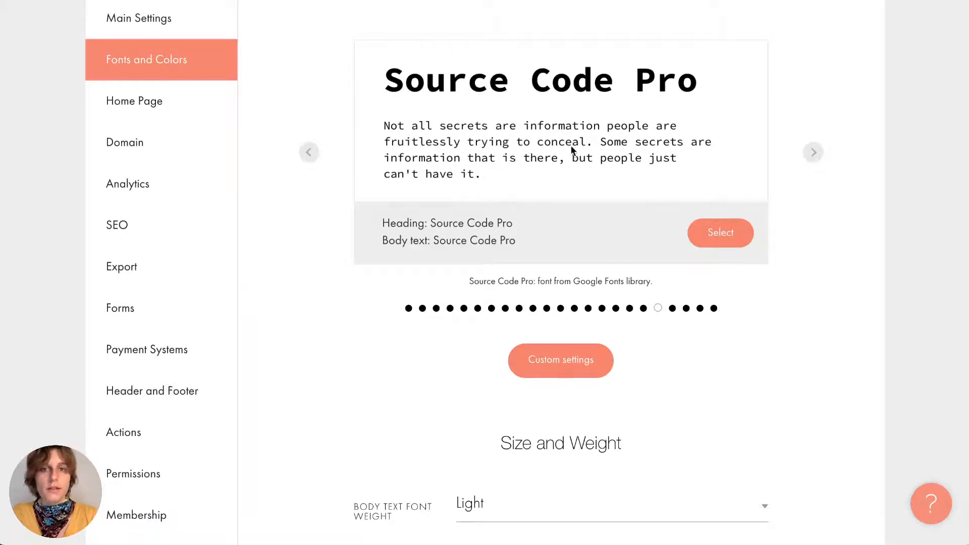
click(312, 157)
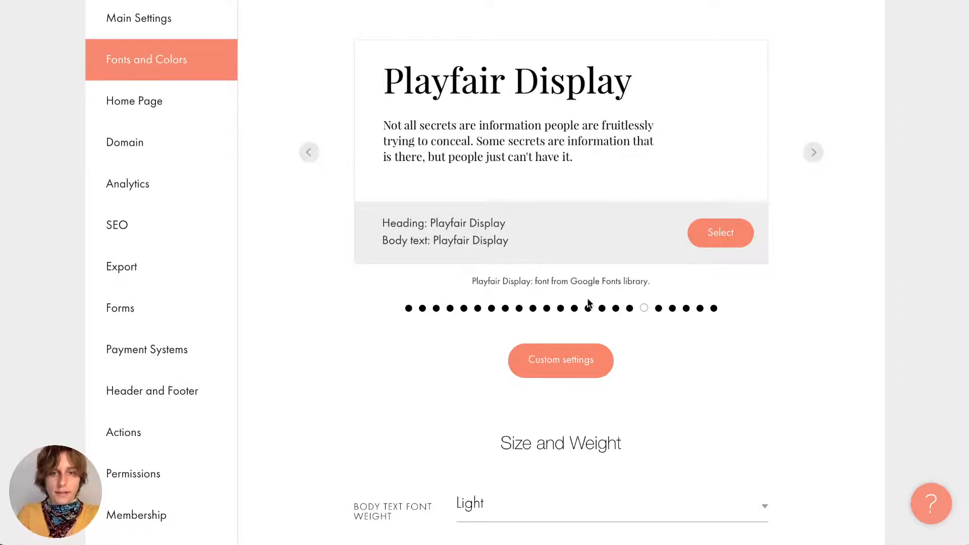
- Open the custom font settings and look through the Basic Fonts, Adobe Fonts, Google Fonts and Your Own Font options
click(548, 366)
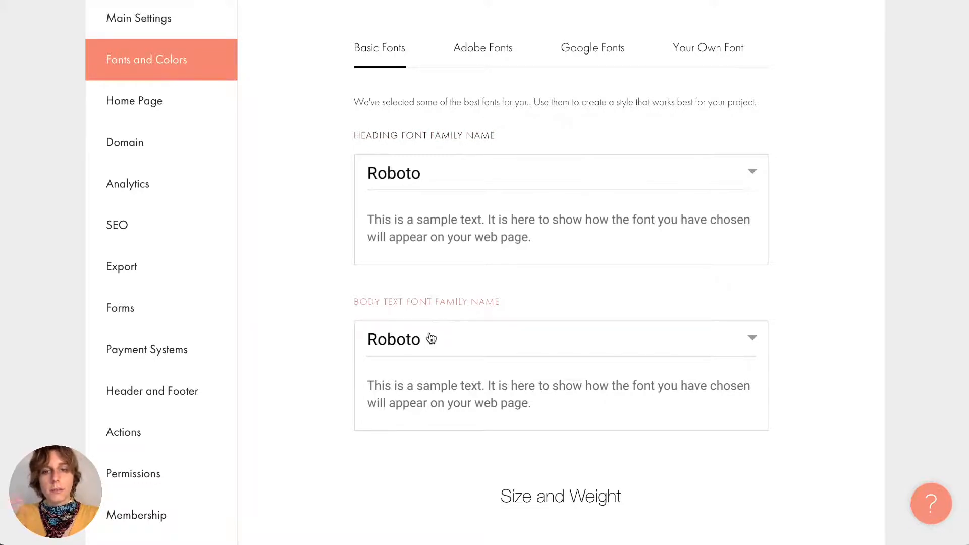
scroll(512, 105, up, 1)
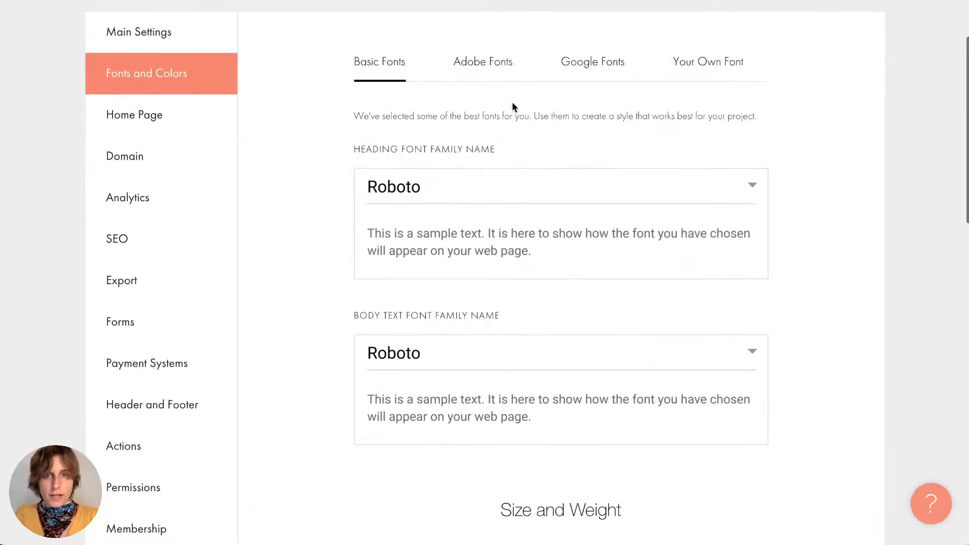
scroll(512, 104, down, 1)
click(499, 58)
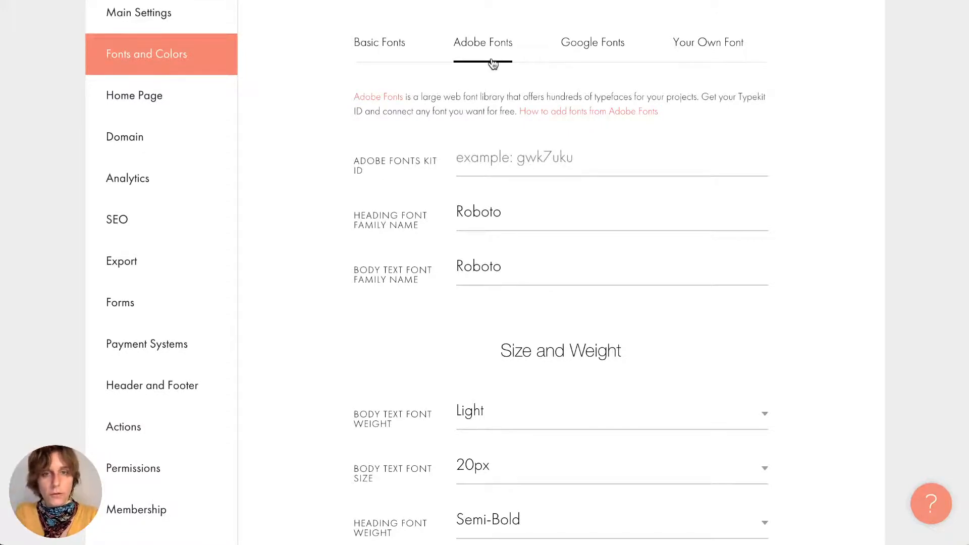
click(604, 59)
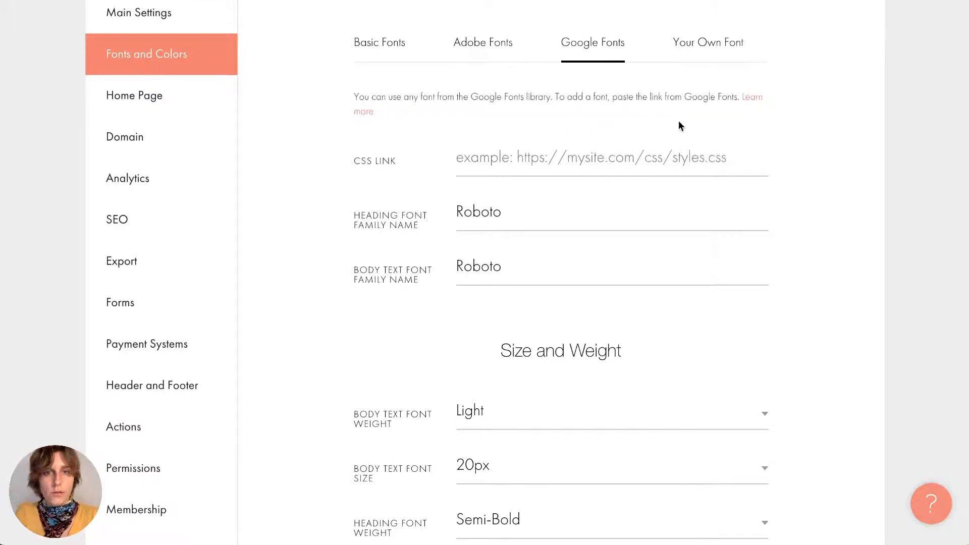
click(734, 42)
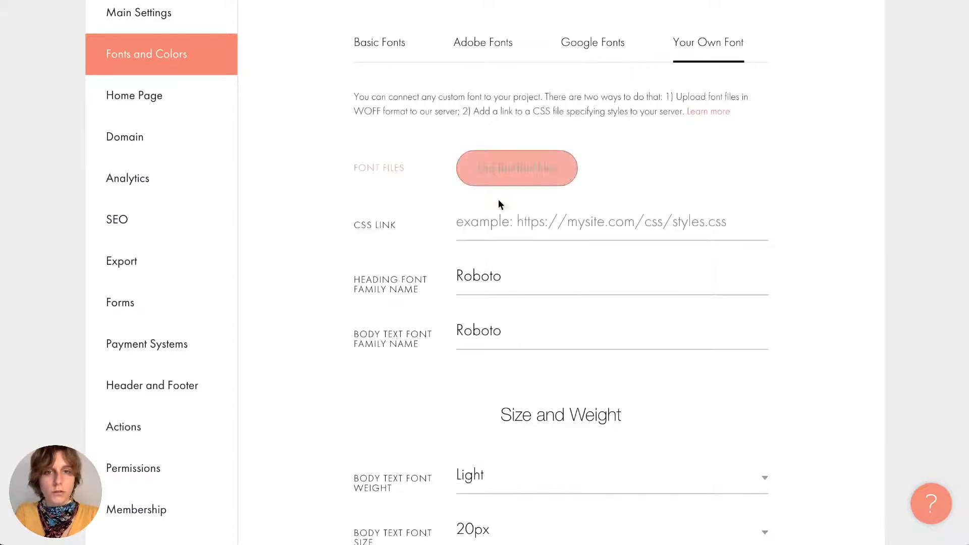
- Open the custom font files upload page and examine its WOFF instructions and the upload slots for each weight
click(513, 165)
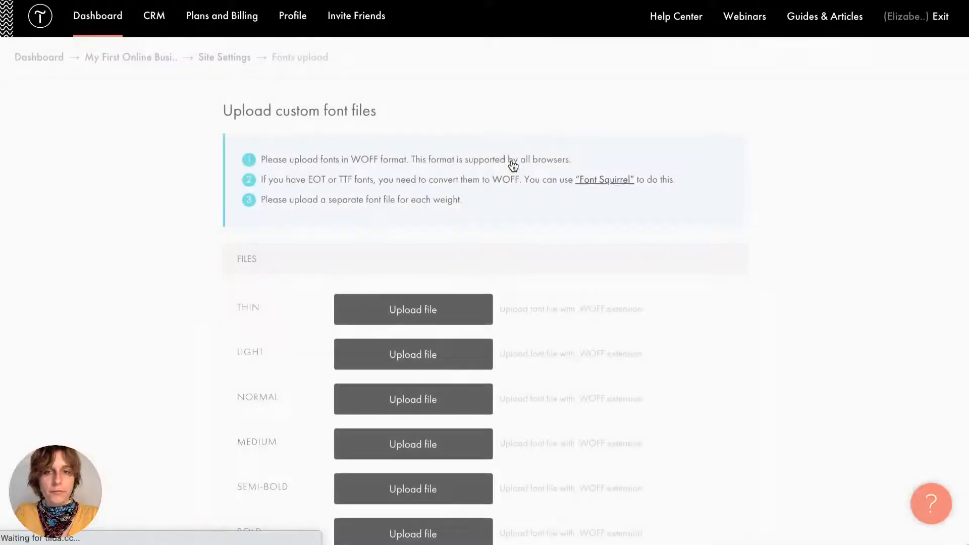
scroll(460, 350, down, 3)
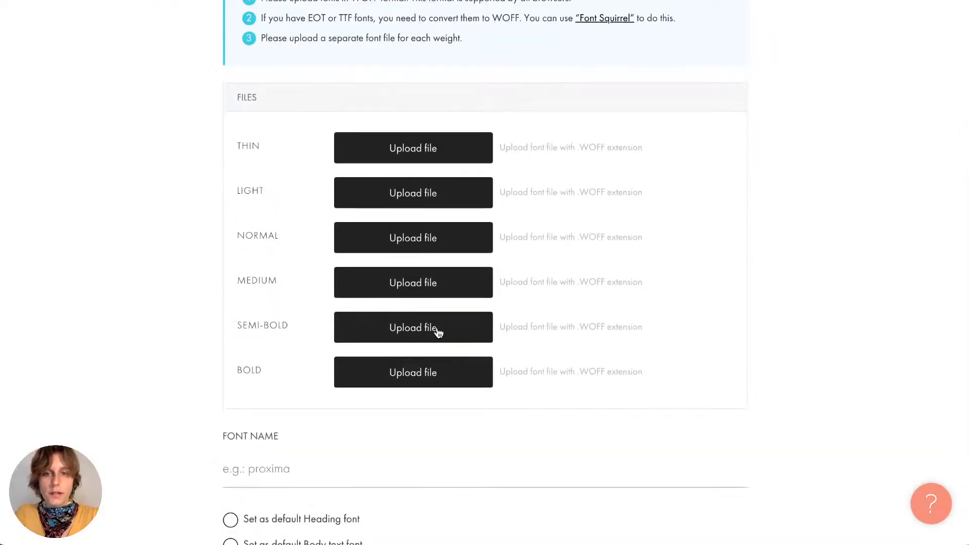
scroll(434, 298, up, 2)
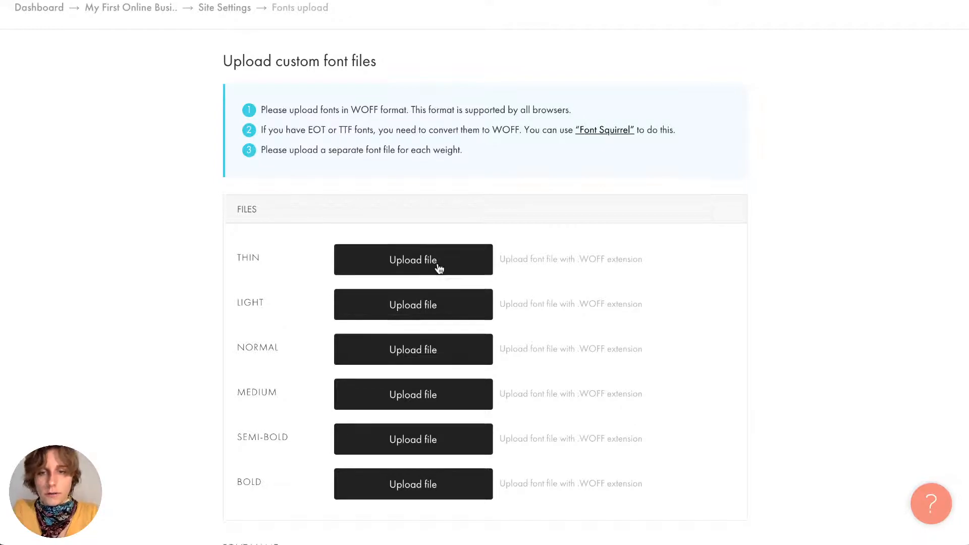
- Look over the font name and default heading and body font options on the upload page, and return to Site Settings
scroll(437, 278, down, 4)
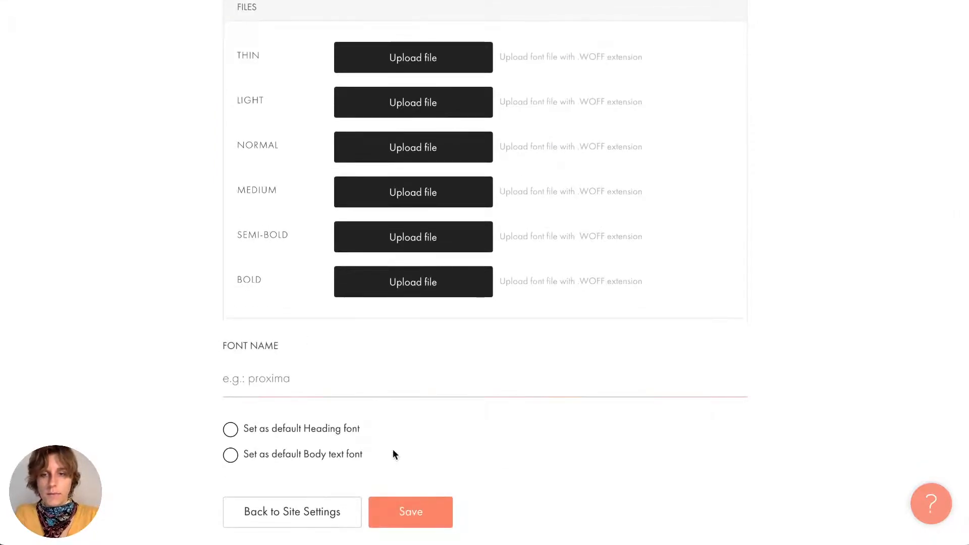
scroll(347, 471, down, 2)
click(328, 480)
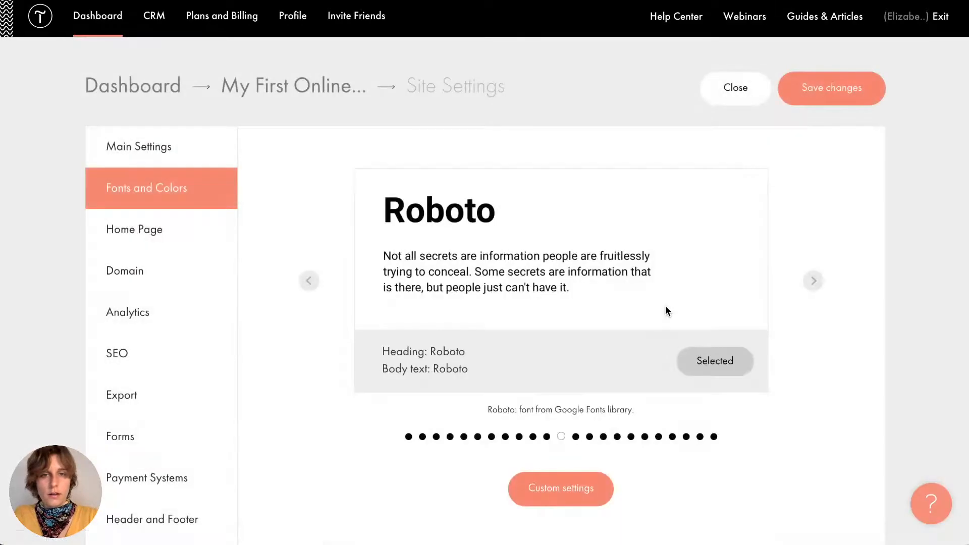
- Review the Your Own Font settings, including the CSS link, font family names, size and weight, and color options
scroll(519, 319, down, 2)
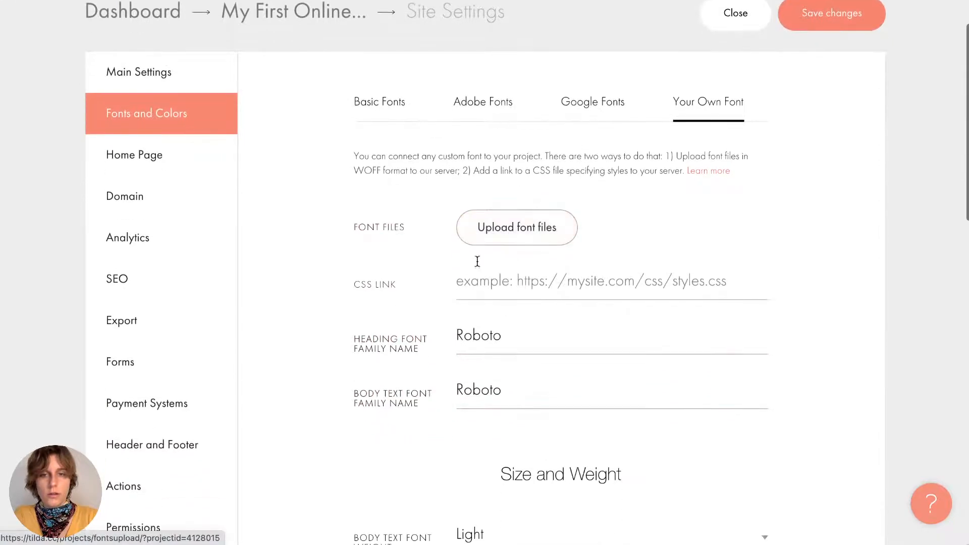
click(472, 284)
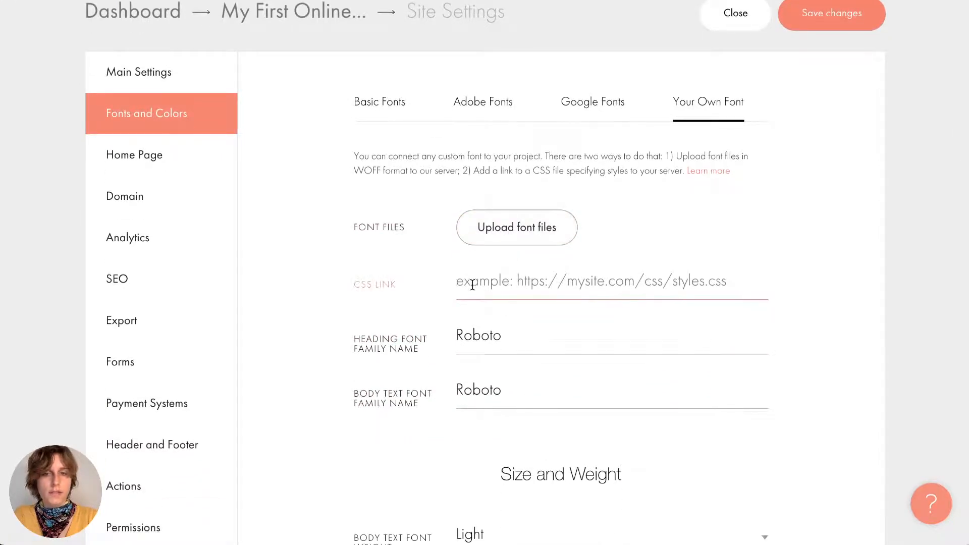
scroll(472, 283, down, 4)
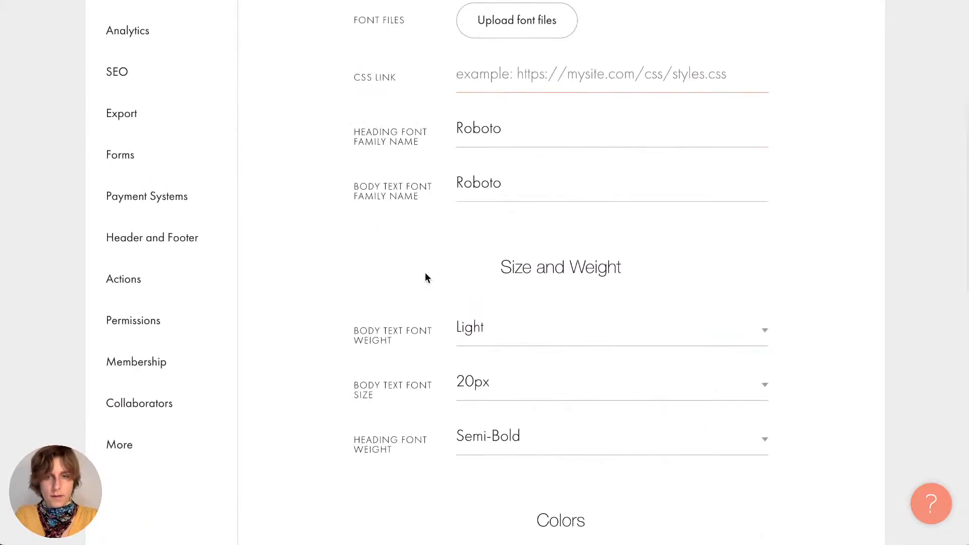
scroll(424, 271, down, 6)
scroll(424, 273, down, 5)
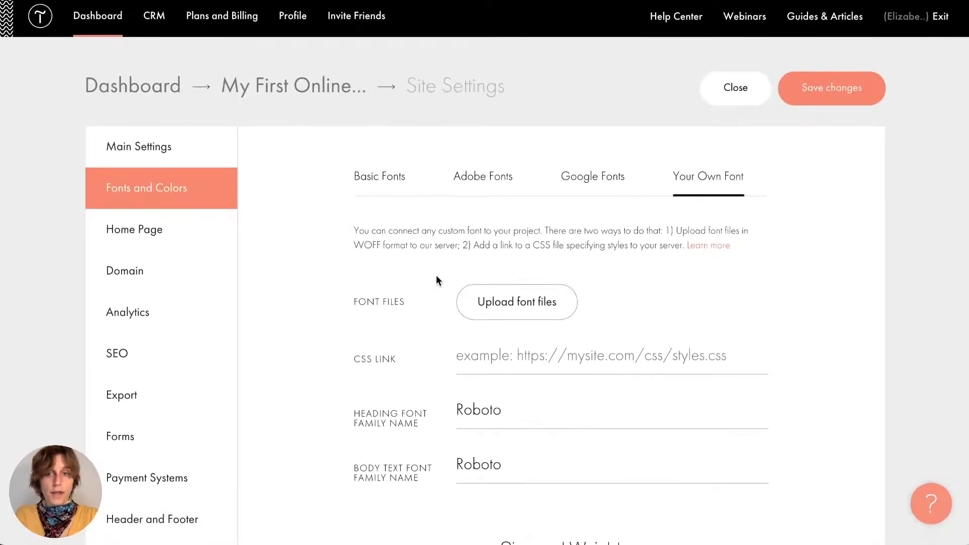
scroll(345, 388, down, 10)
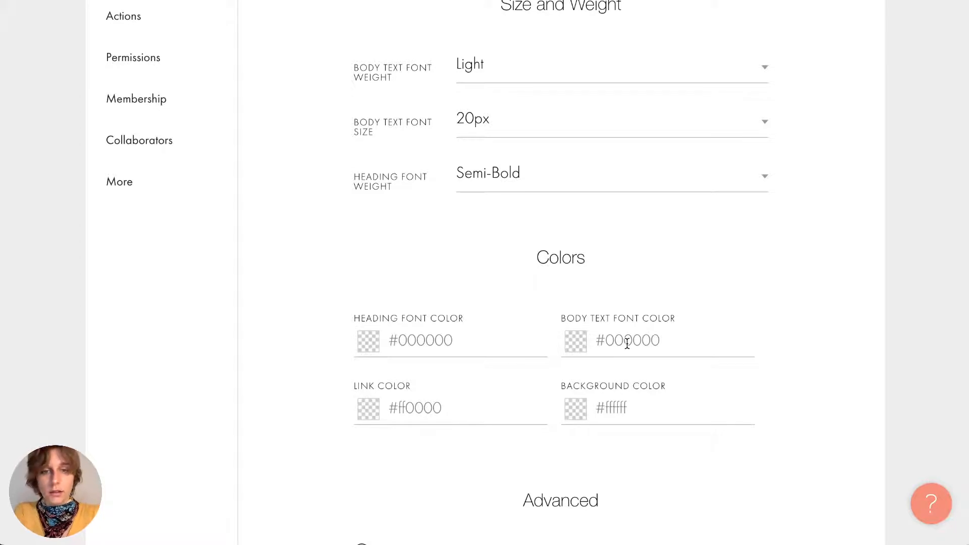
scroll(556, 401, up, 10)
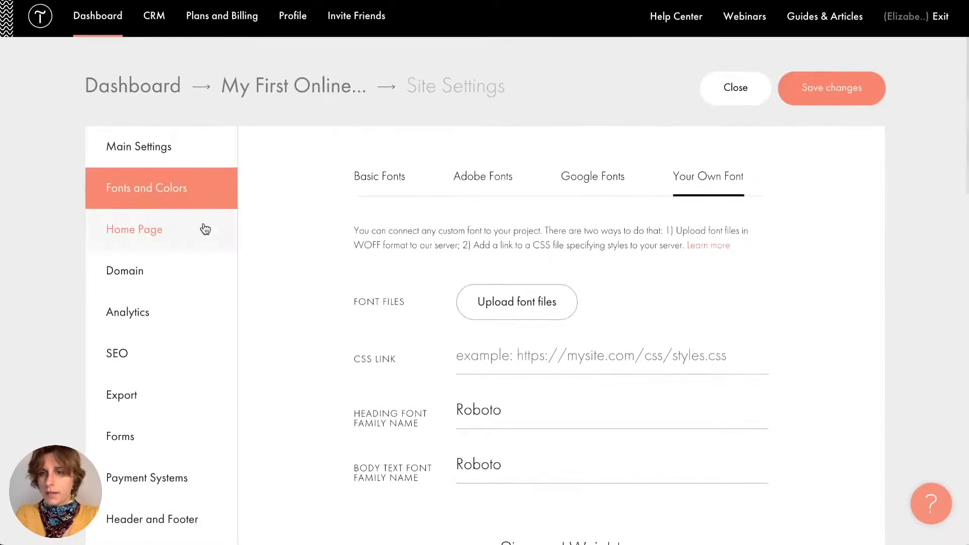
- Open the Home Page settings, try Not defined as the home page, and set it back to Basic business page
click(205, 229)
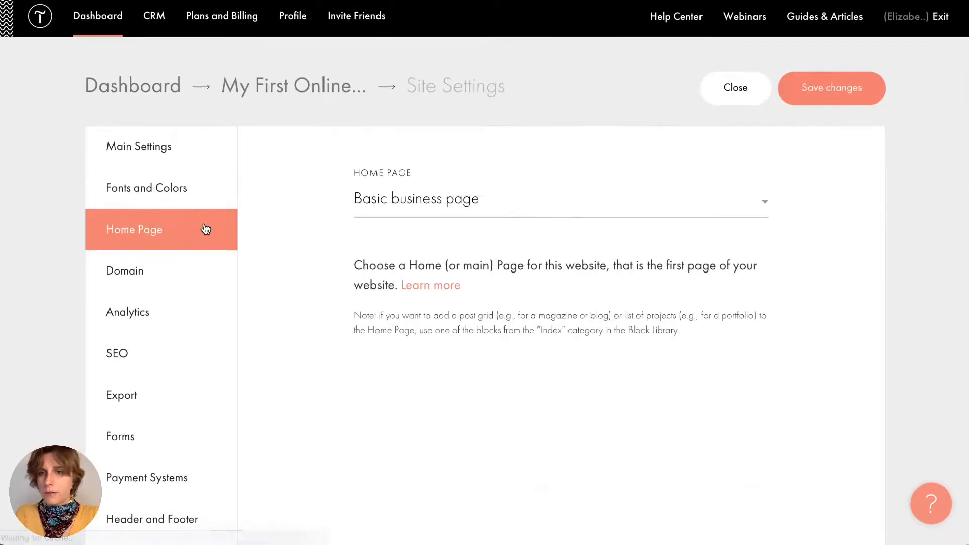
click(366, 201)
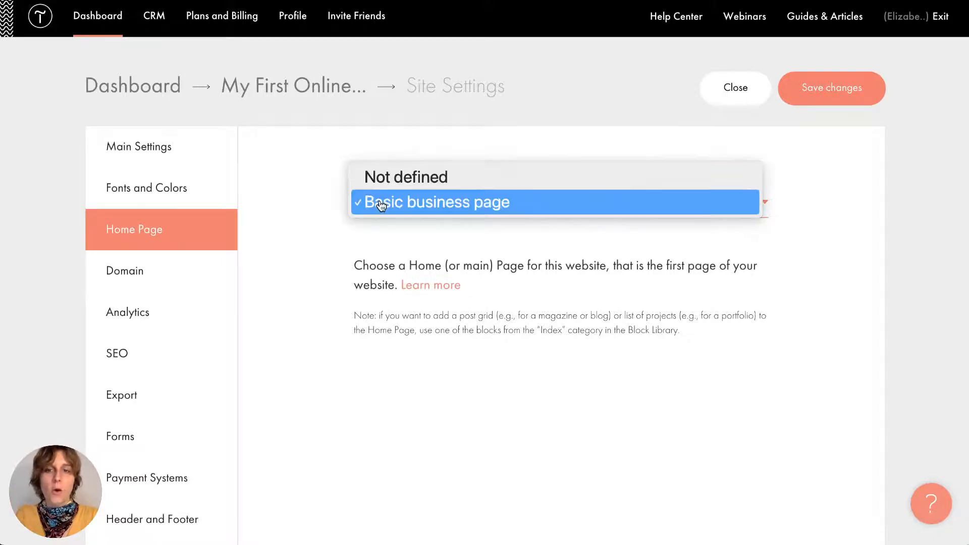
click(409, 188)
click(428, 202)
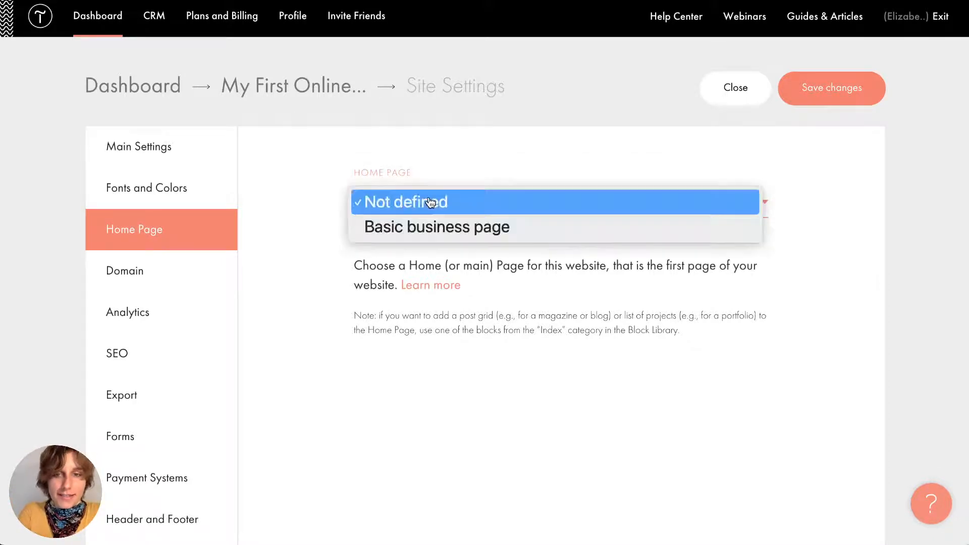
click(459, 226)
click(462, 198)
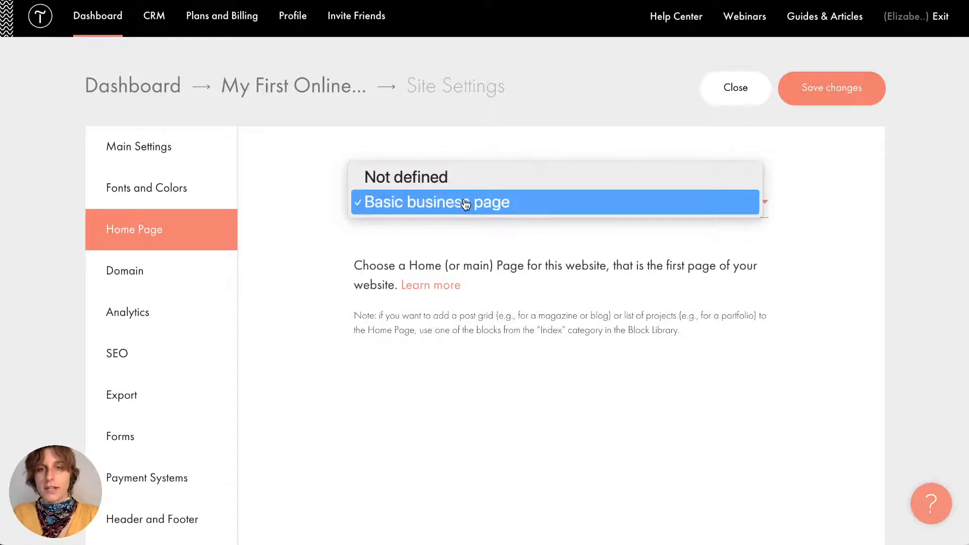
click(460, 201)
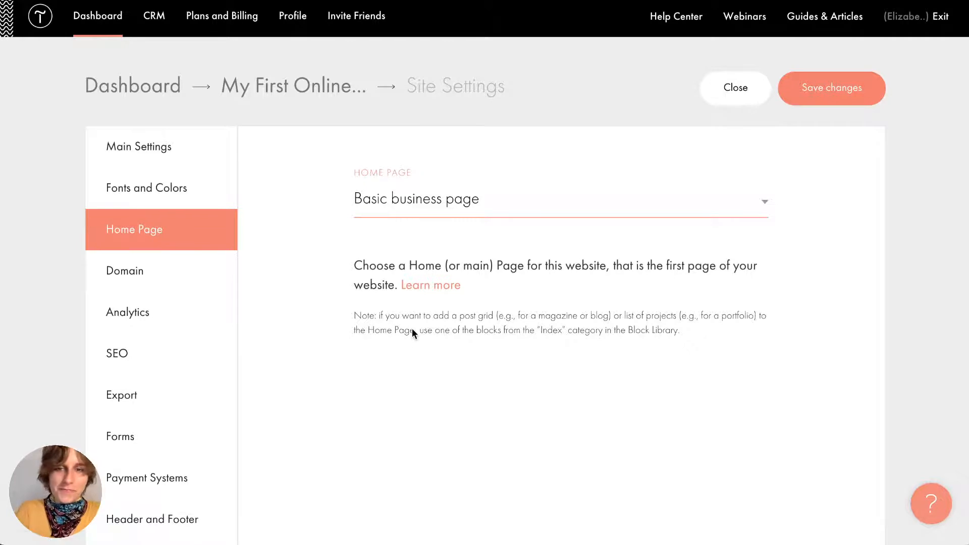
- Open the Domain settings and examine the custom domain field and the instructions for connecting or buying a domain
click(178, 257)
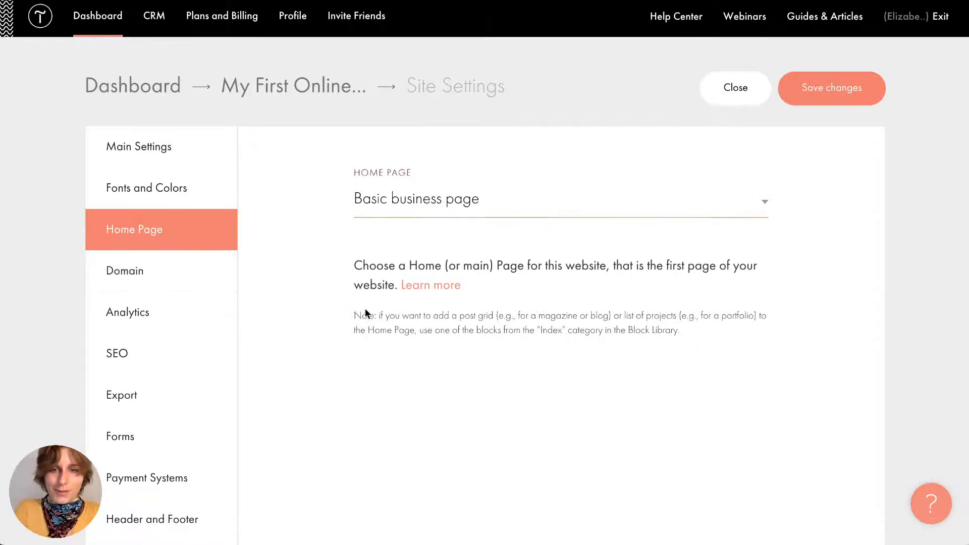
drag(365, 309, 433, 325)
click(433, 324)
click(147, 271)
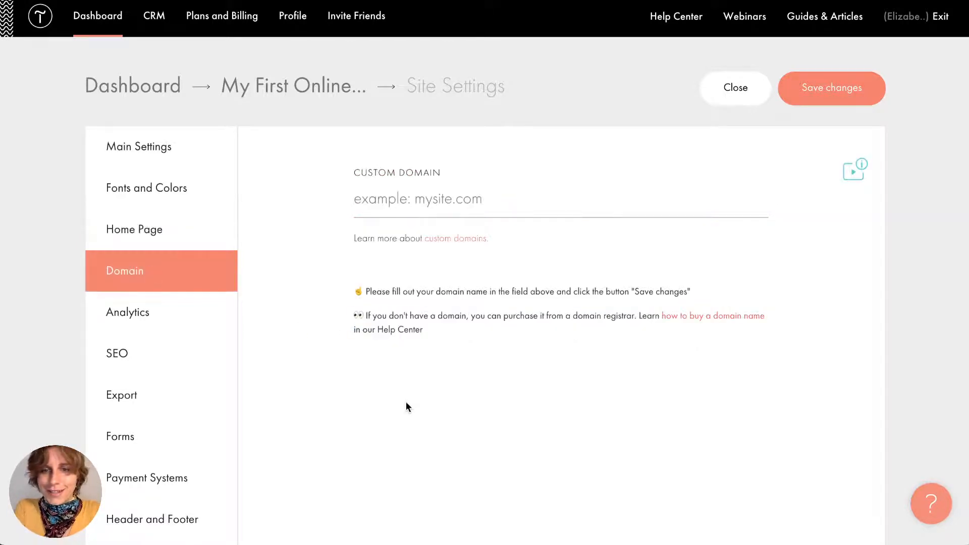
scroll(406, 401, down, 2)
scroll(408, 404, down, 1)
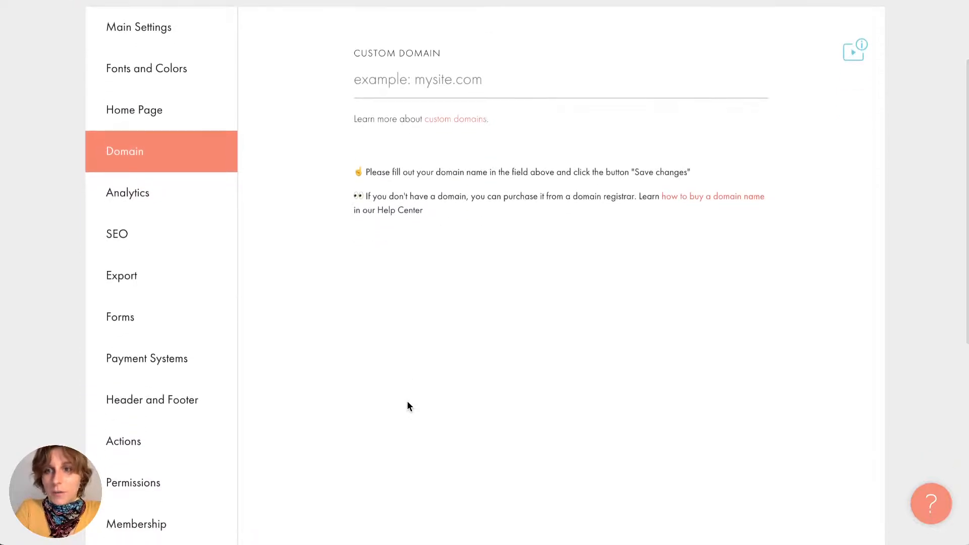
scroll(408, 404, down, 1)
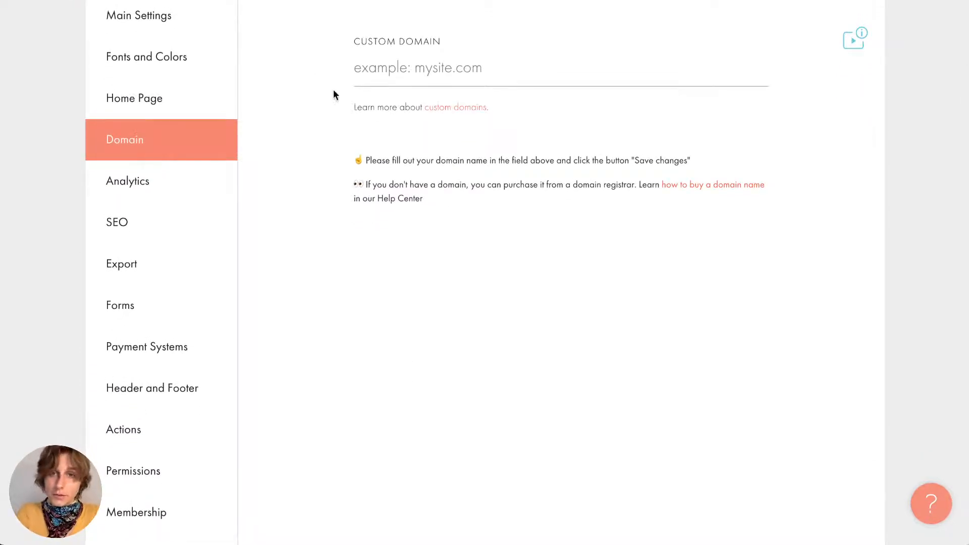
click(358, 73)
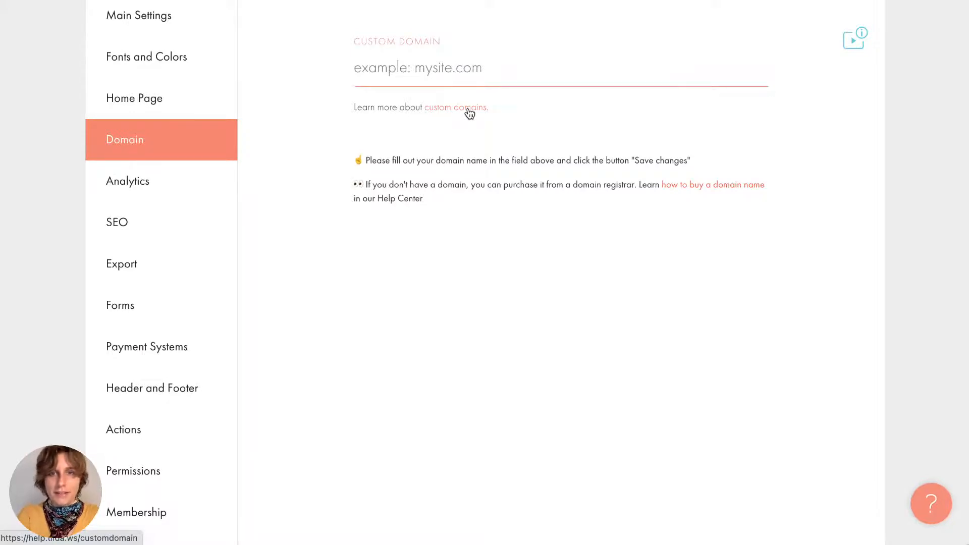
click(490, 179)
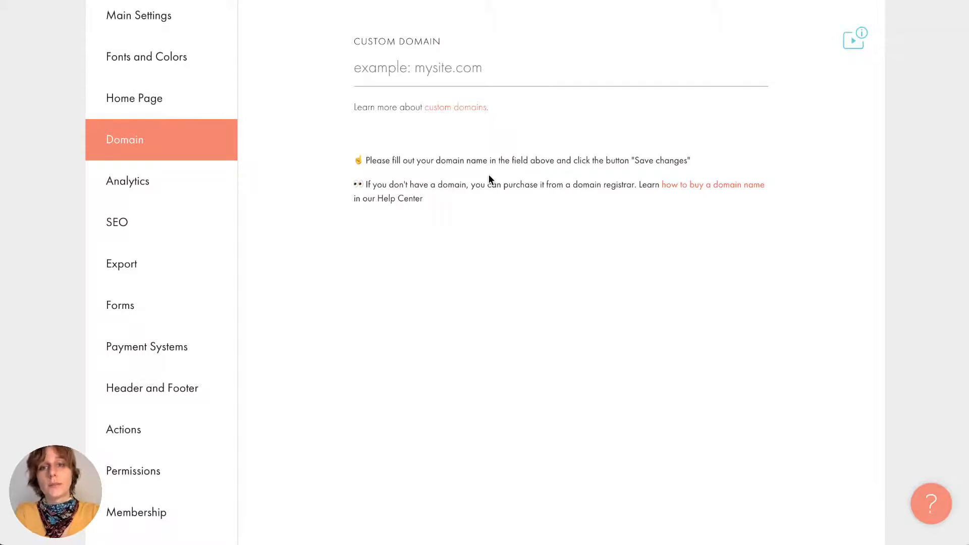
drag(470, 191, 352, 160)
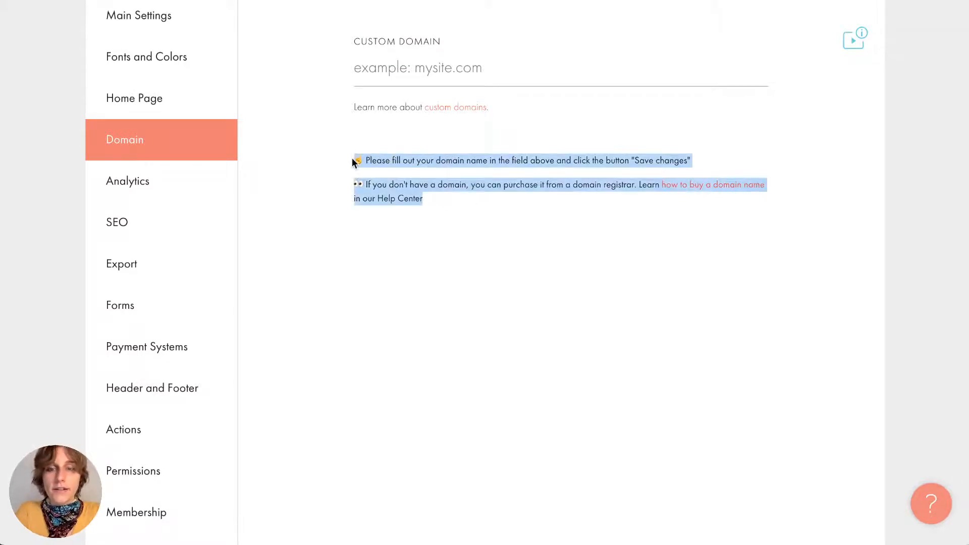
click(434, 248)
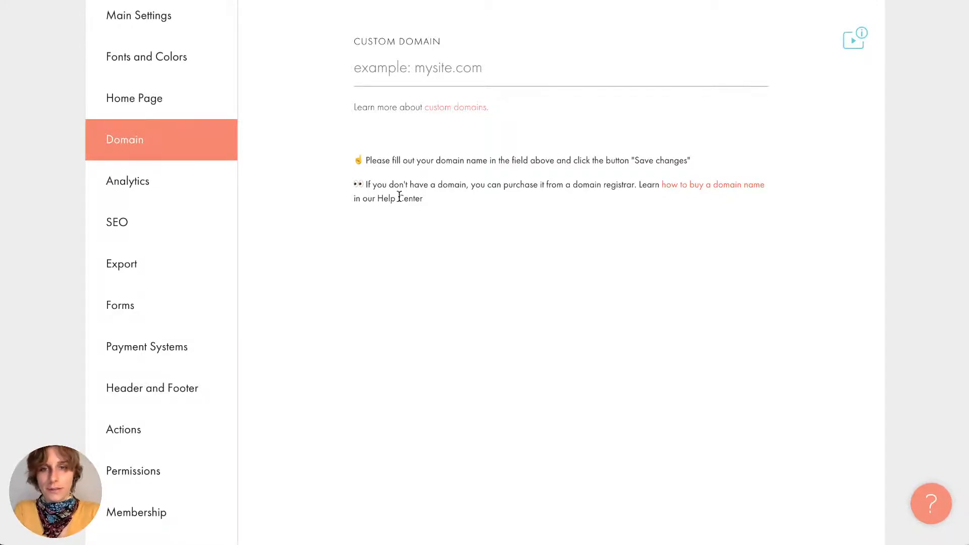
- Open the Analytics settings and look over the website statistics, Google Analytics and Google Tag Manager options
click(183, 180)
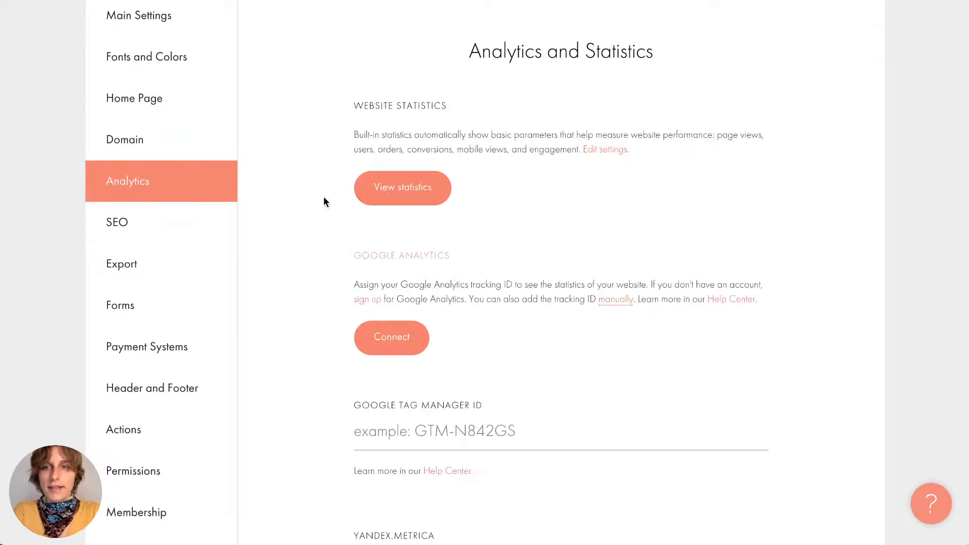
scroll(310, 178, up, 2)
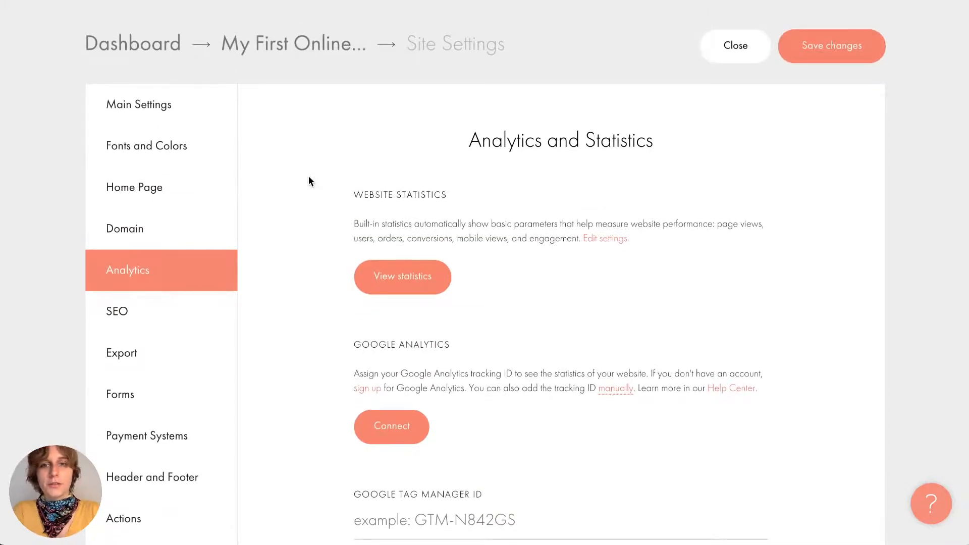
scroll(310, 180, down, 3)
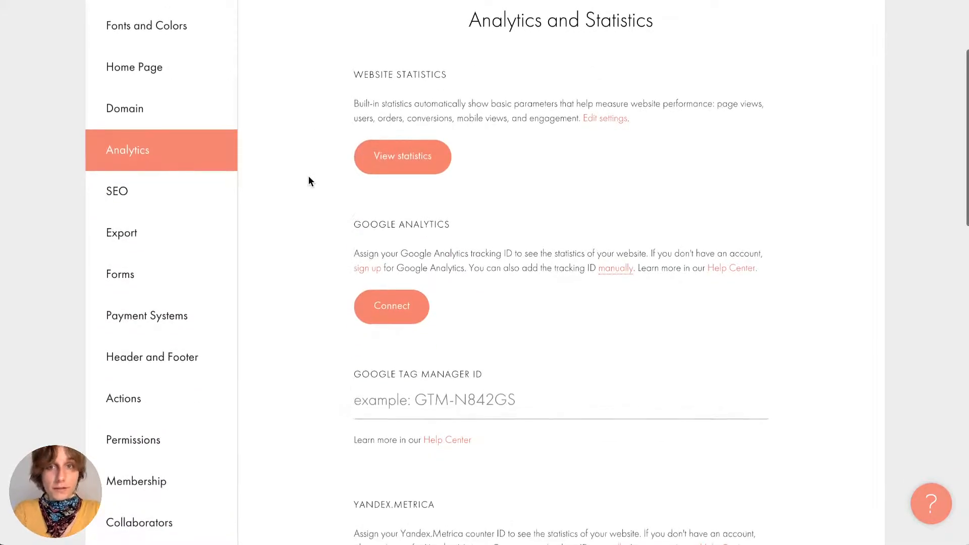
- Open the built-in website statistics without saving the settings, and examine the sessions, leads, activity, popular pages, referral traffic and location reports
click(434, 157)
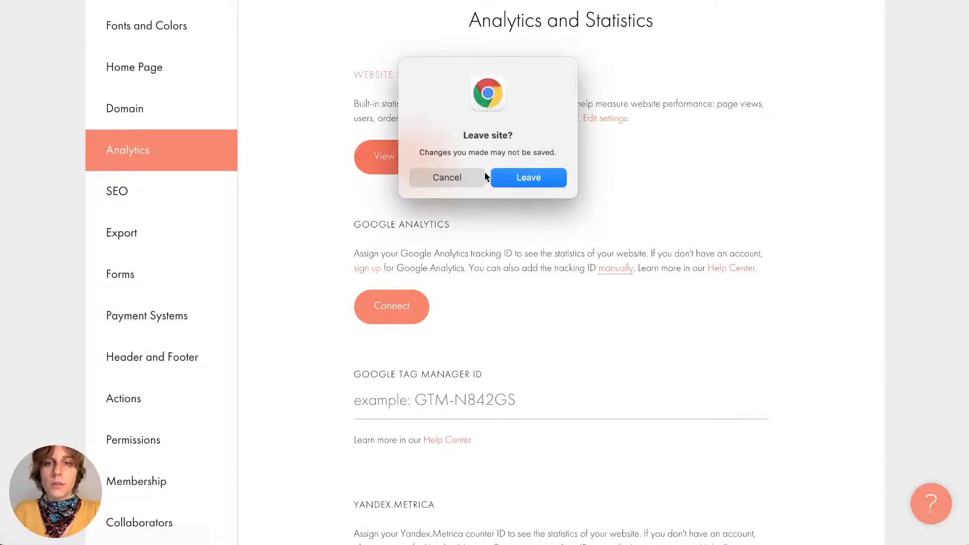
click(525, 179)
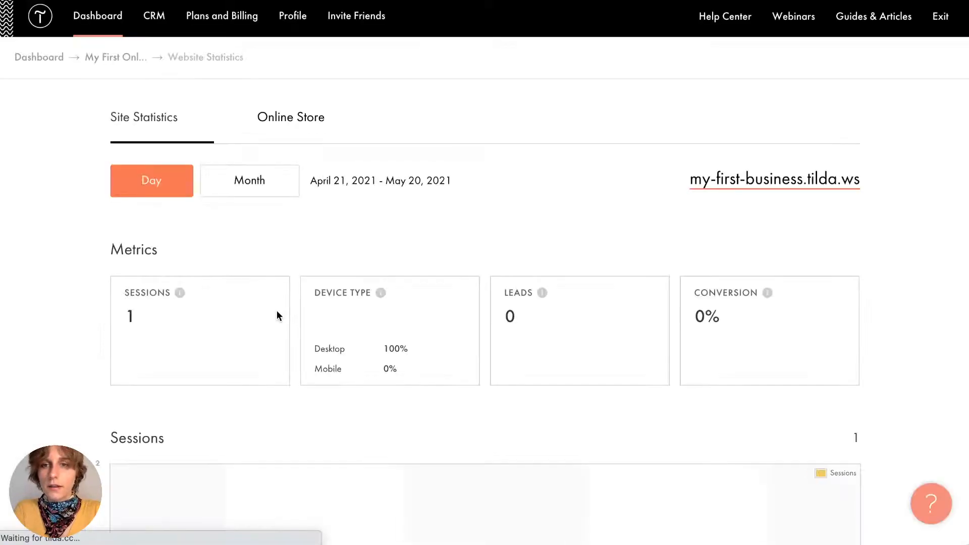
scroll(276, 315, down, 10)
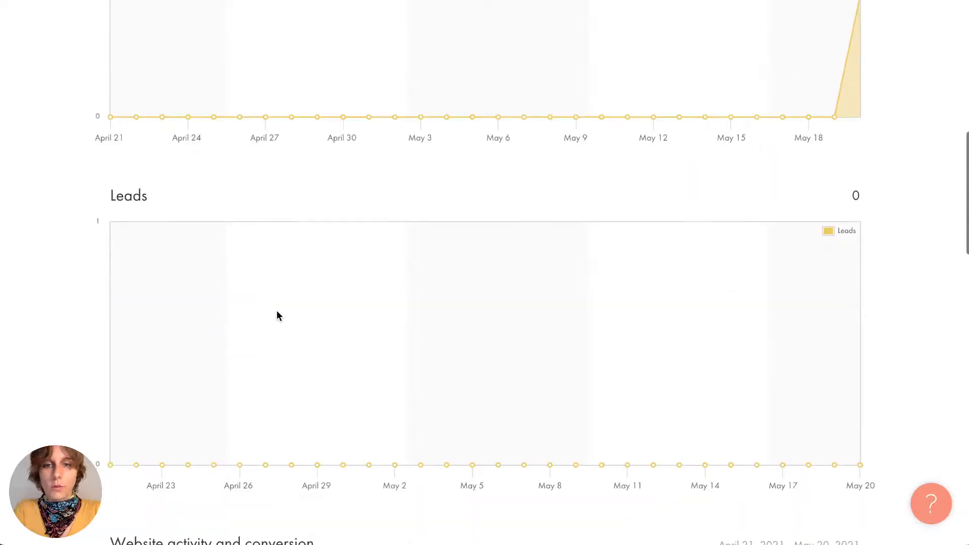
scroll(276, 315, down, 20)
scroll(276, 315, up, 7)
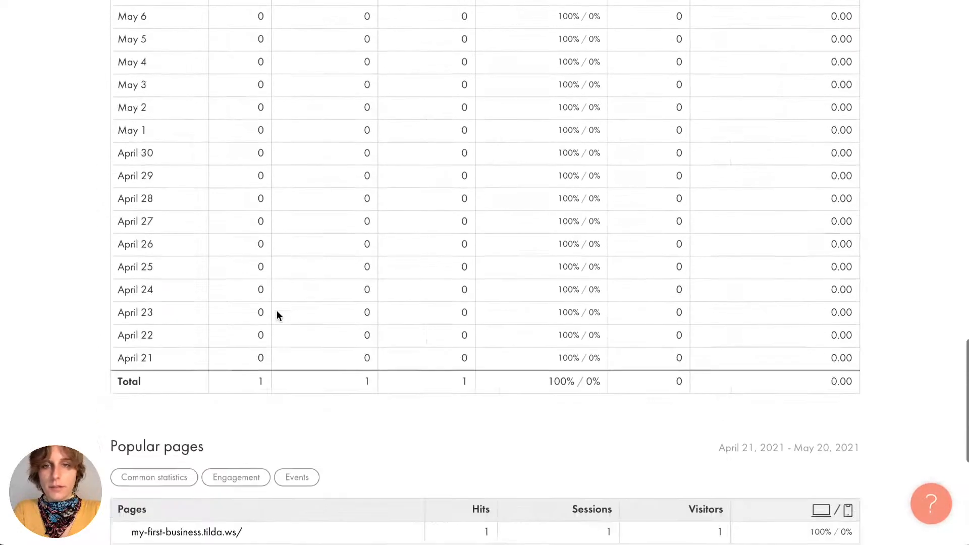
scroll(277, 315, up, 10)
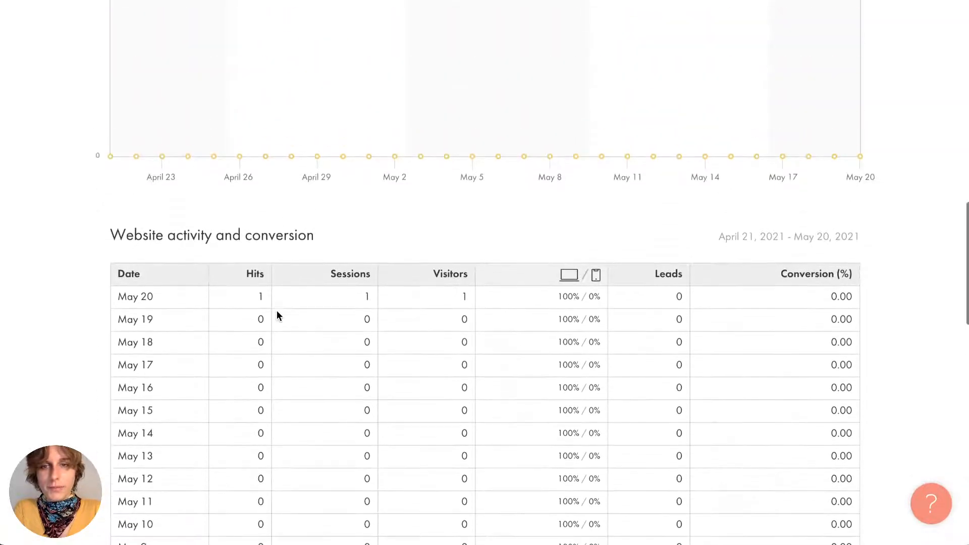
scroll(276, 315, up, 1)
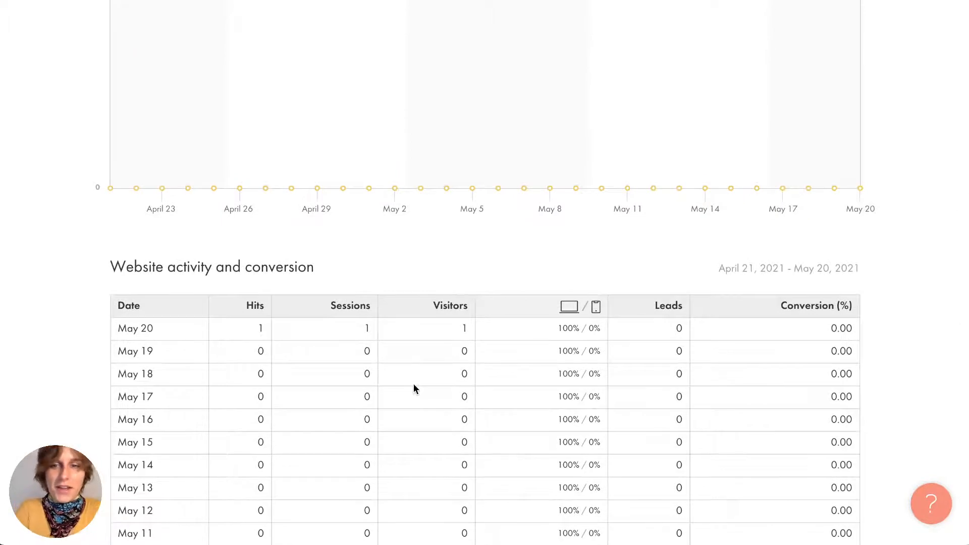
scroll(413, 385, down, 15)
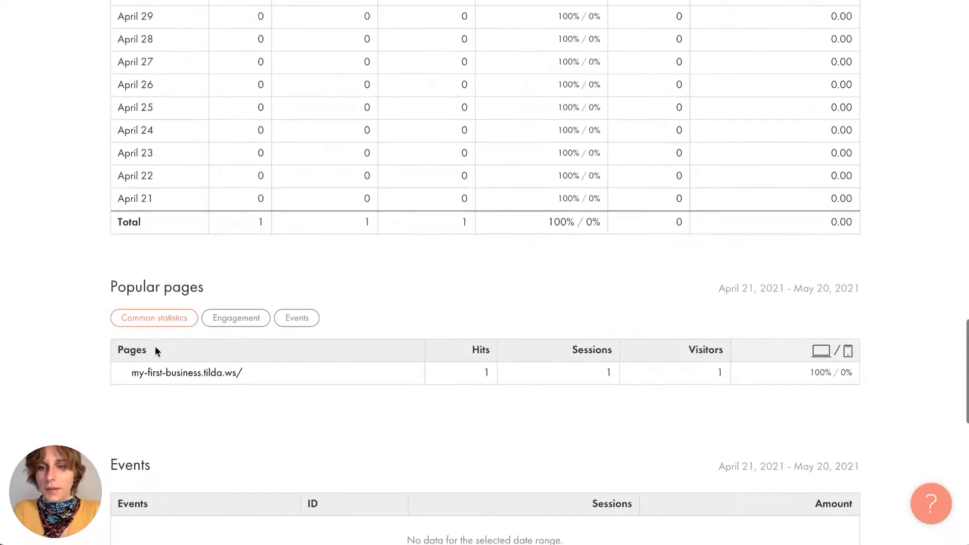
scroll(305, 321, down, 10)
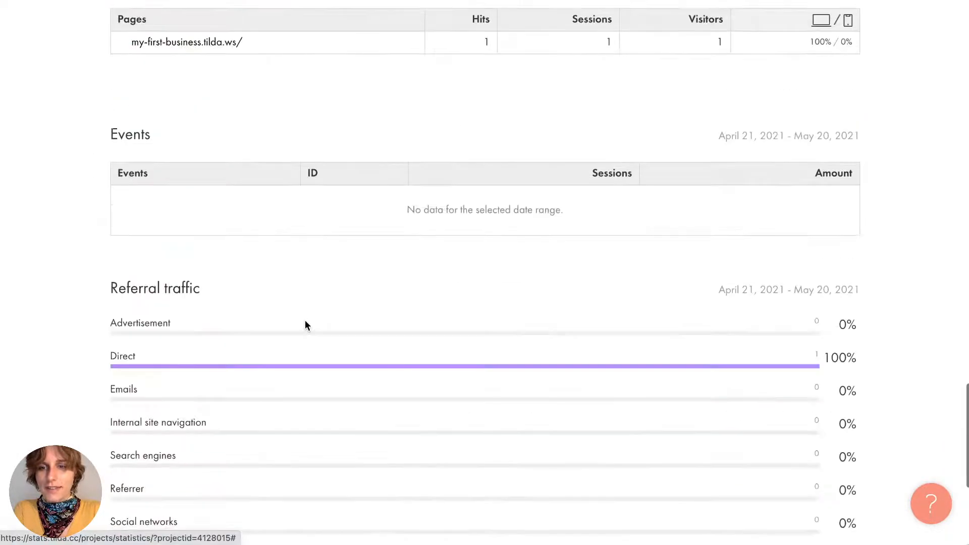
scroll(129, 304, down, 9)
scroll(130, 304, up, 20)
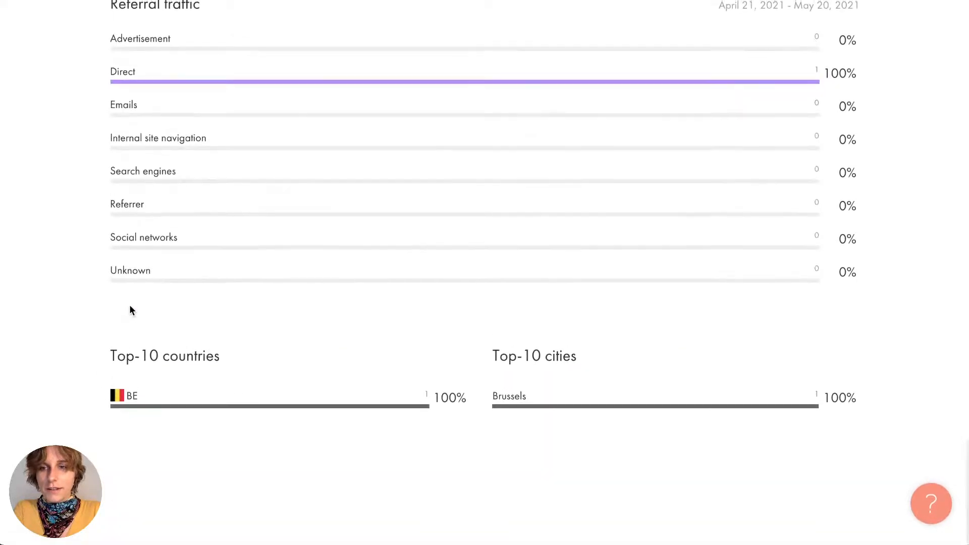
scroll(129, 309, up, 20)
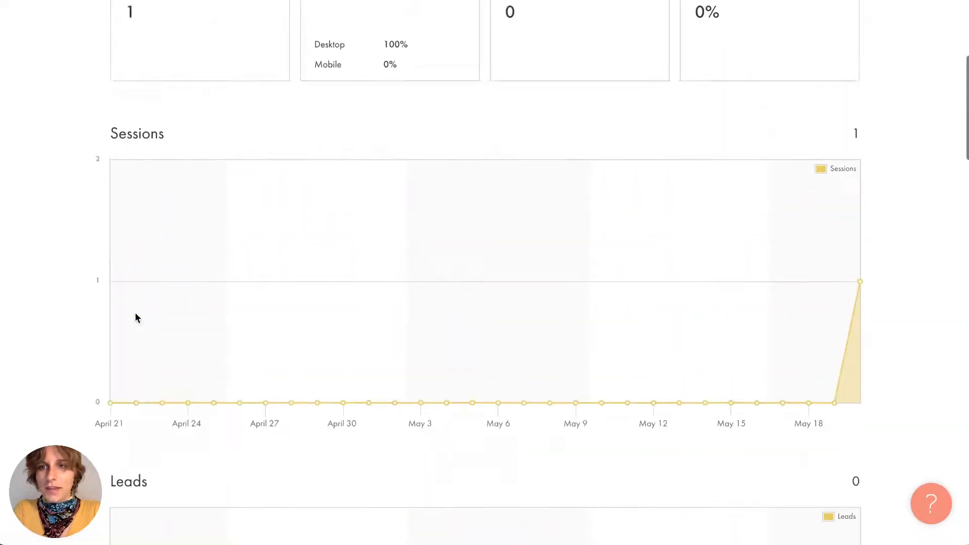
- Open the Online Store statistics and examine the sales and order metrics and the total orders chart
click(299, 122)
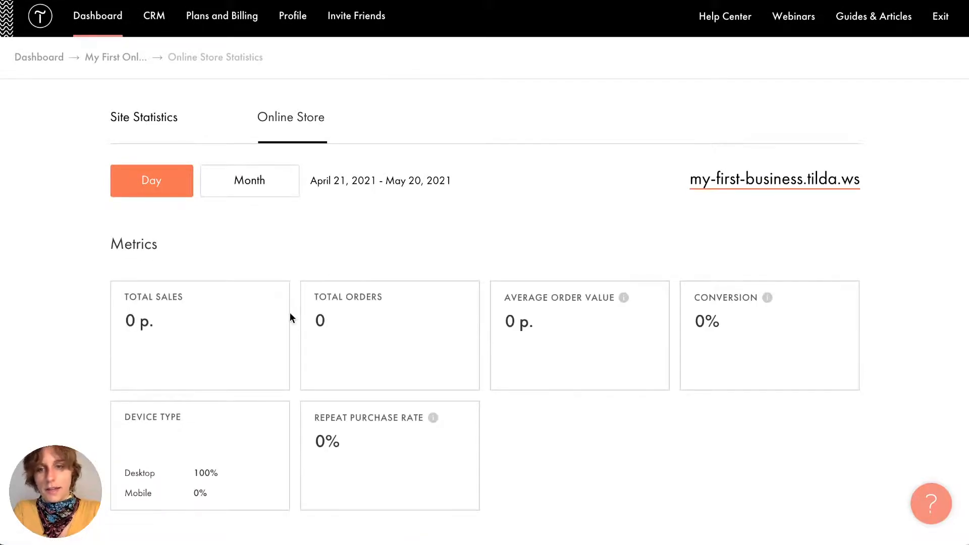
scroll(290, 317, down, 3)
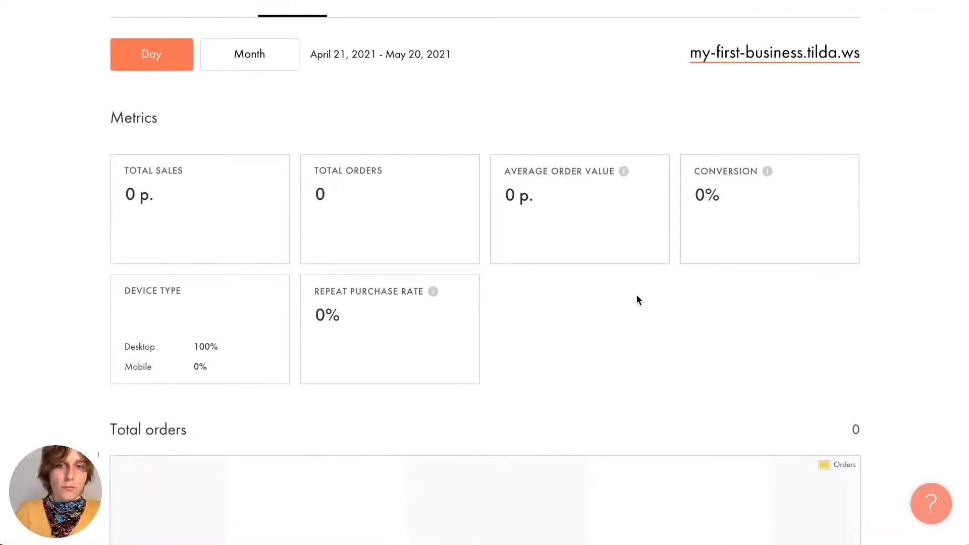
scroll(302, 212, down, 5)
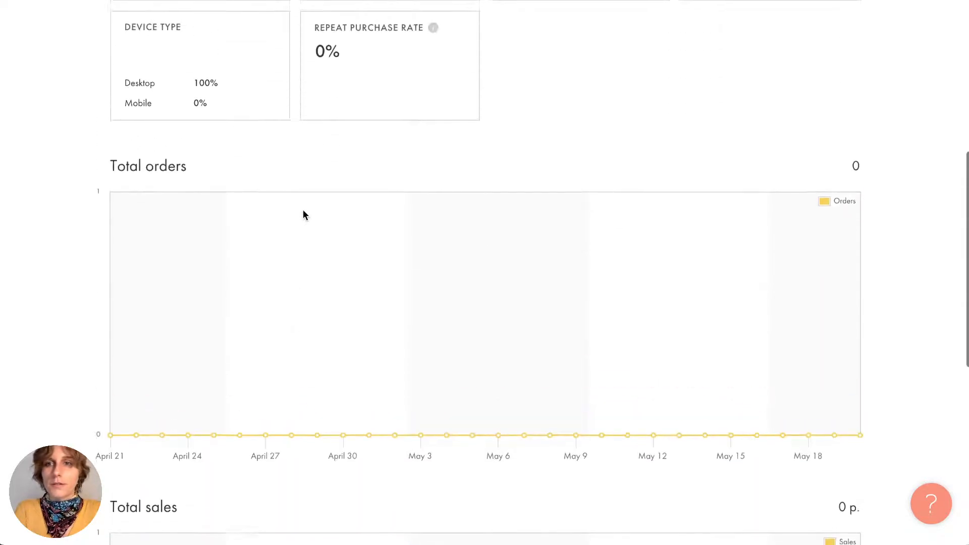
scroll(303, 212, up, 8)
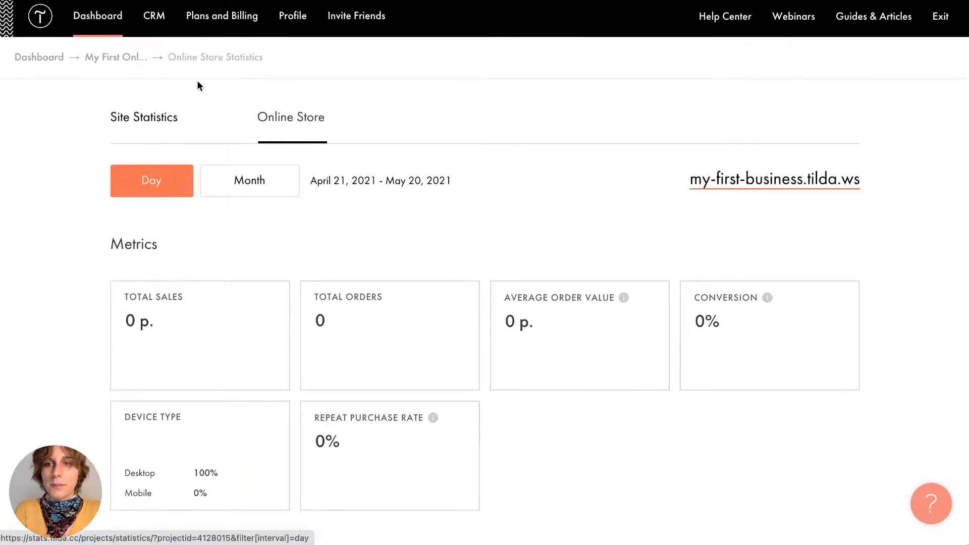
- Return to the project's Analytics settings and examine the Google Analytics, Google Tag Manager, Yandex.Metrica, pixel and counter options
click(124, 57)
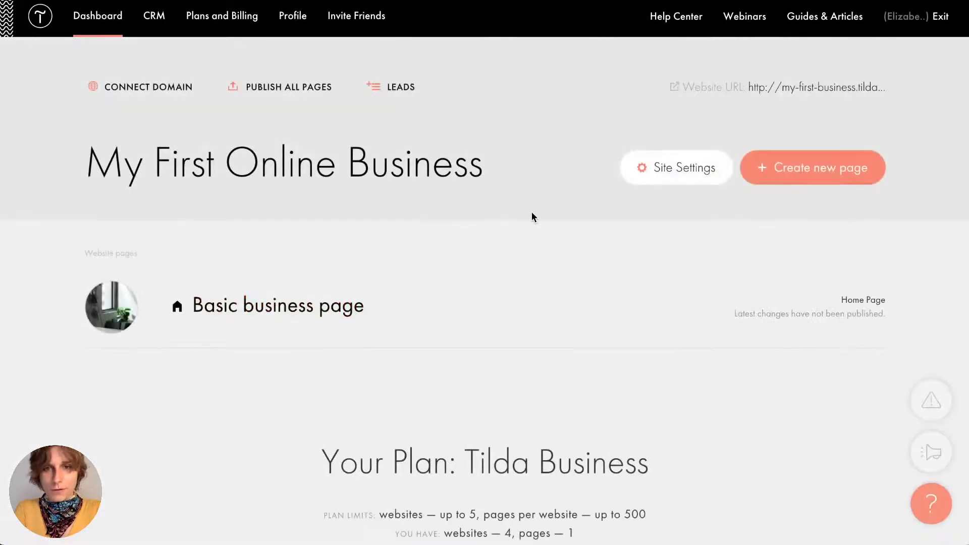
click(676, 182)
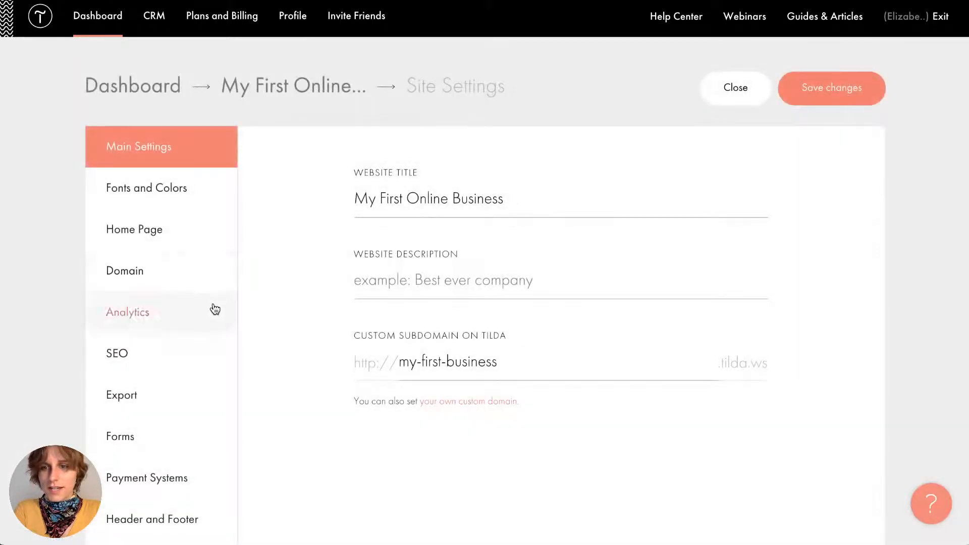
click(162, 391)
click(198, 318)
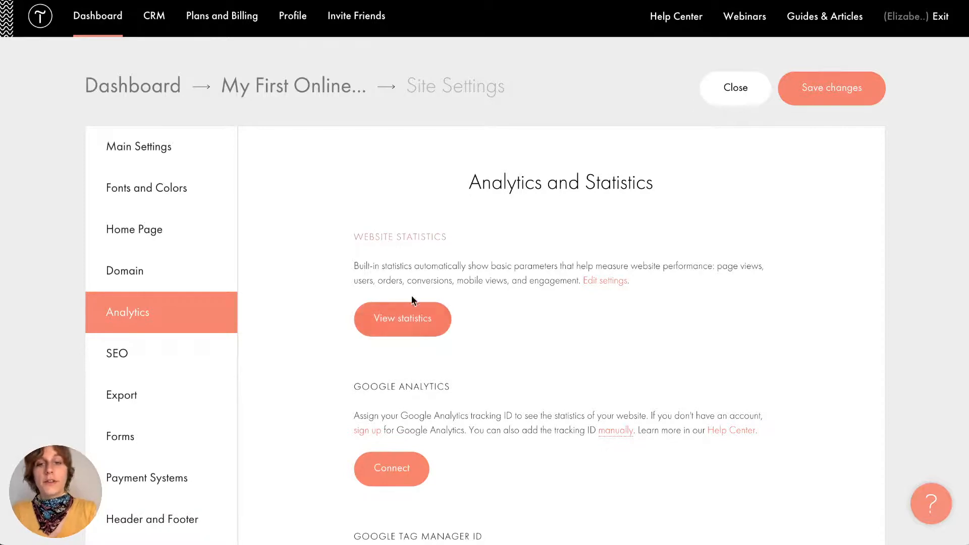
scroll(409, 329, down, 3)
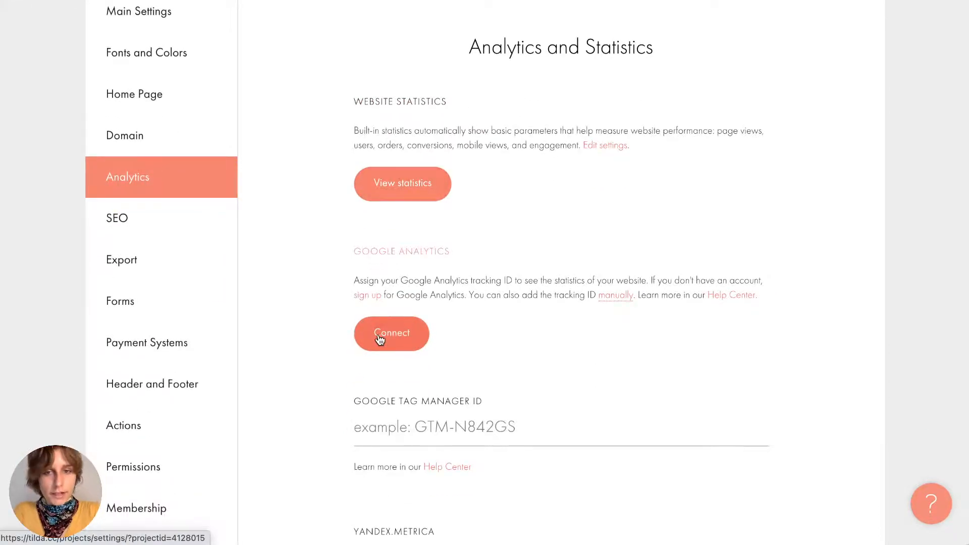
scroll(380, 339, down, 2)
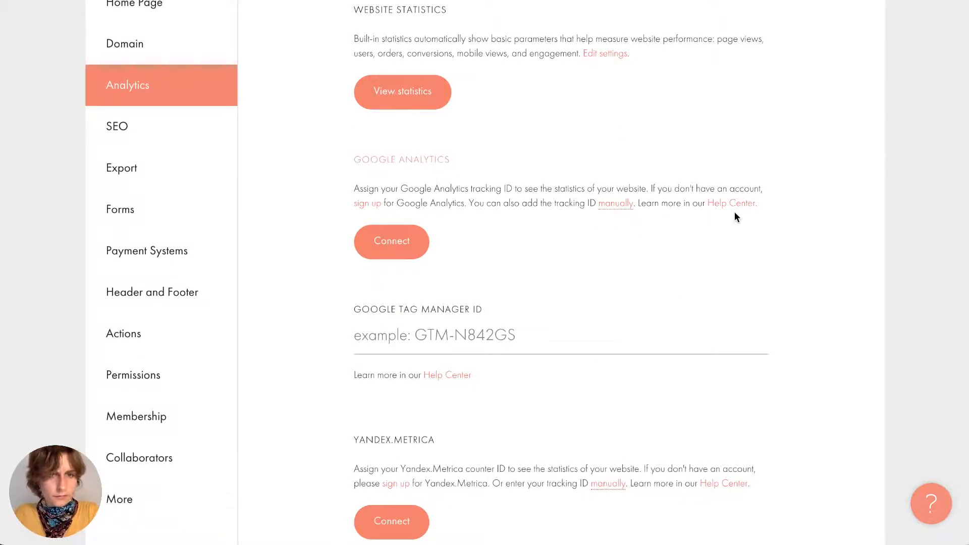
scroll(735, 213, up, 1)
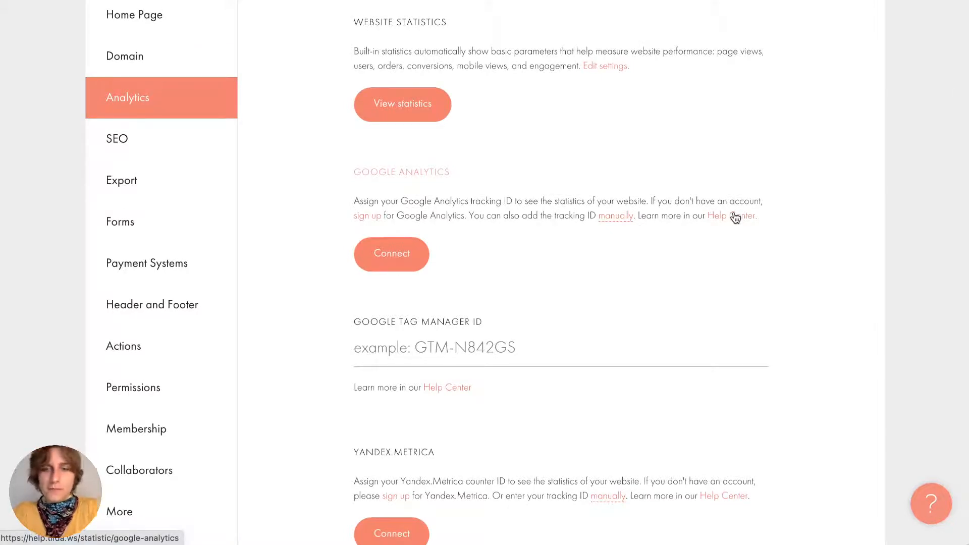
scroll(527, 326, down, 6)
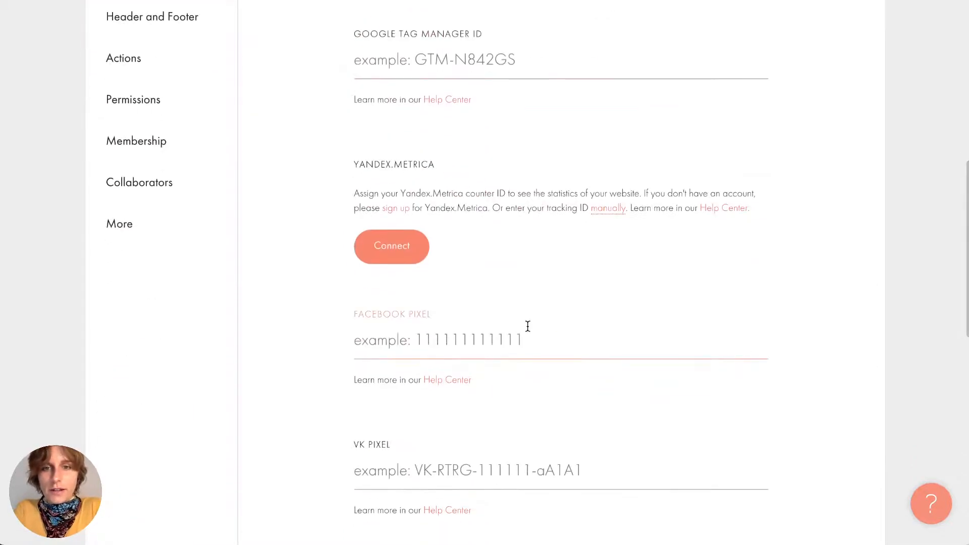
scroll(527, 326, down, 5)
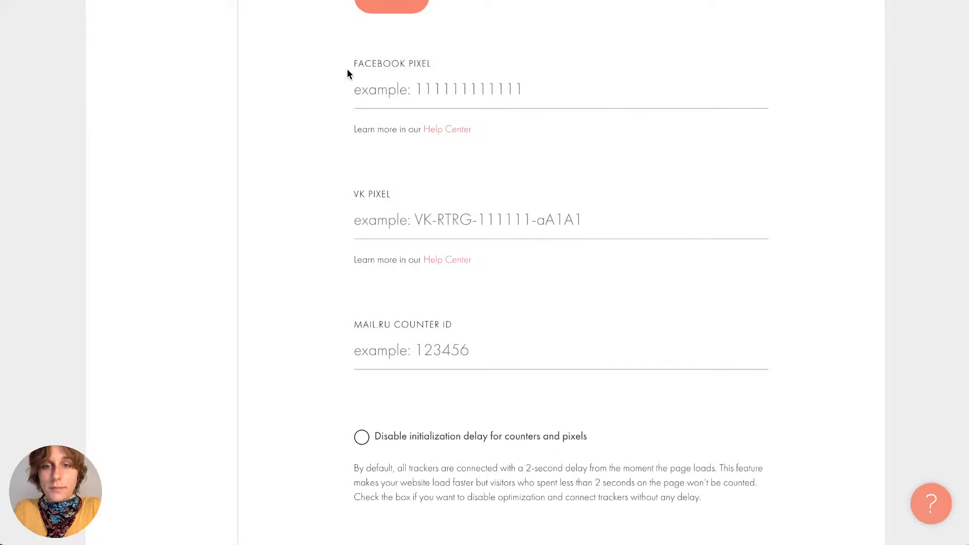
scroll(346, 74, down, 5)
scroll(400, 125, up, 20)
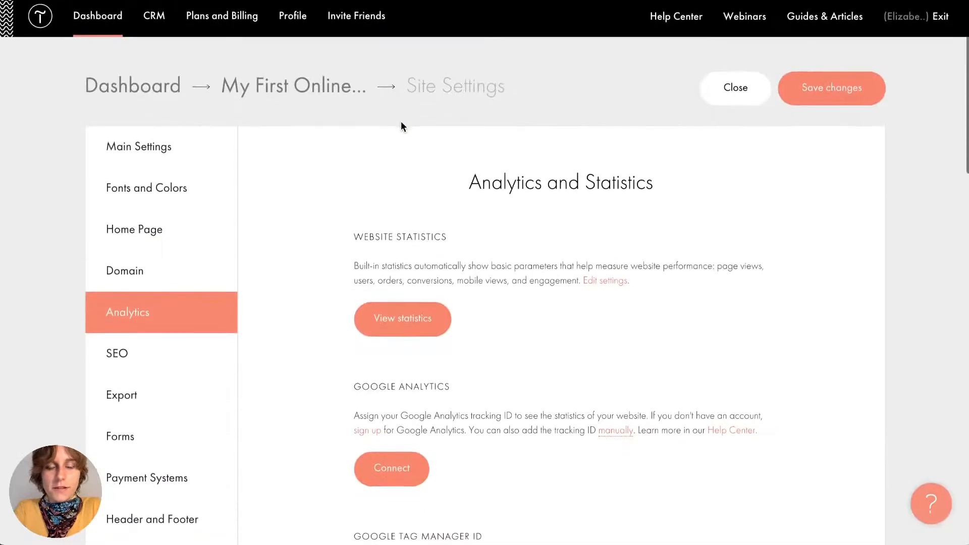
- Open the SEO settings, review the SEO Assistant report and its tips for the Basic business page, and close the report
scroll(323, 245, down, 3)
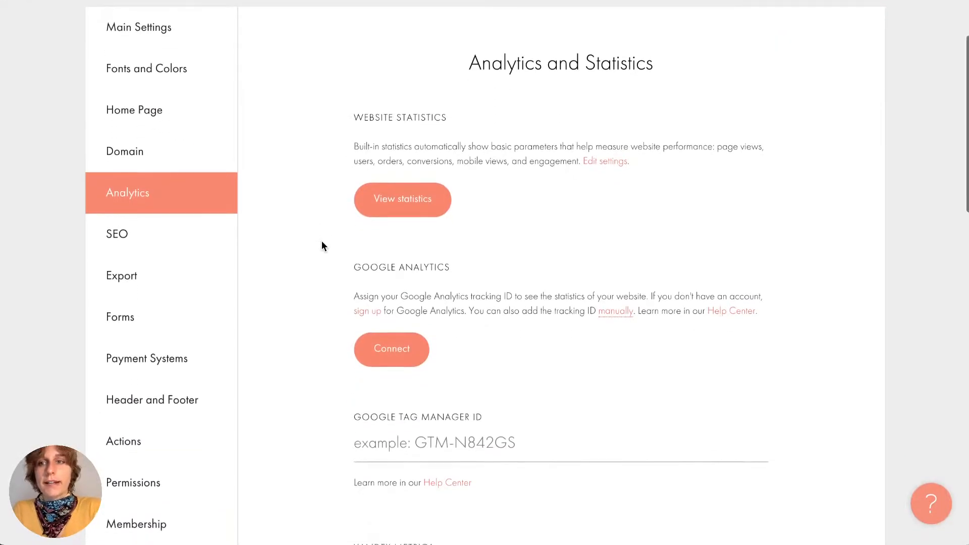
click(190, 239)
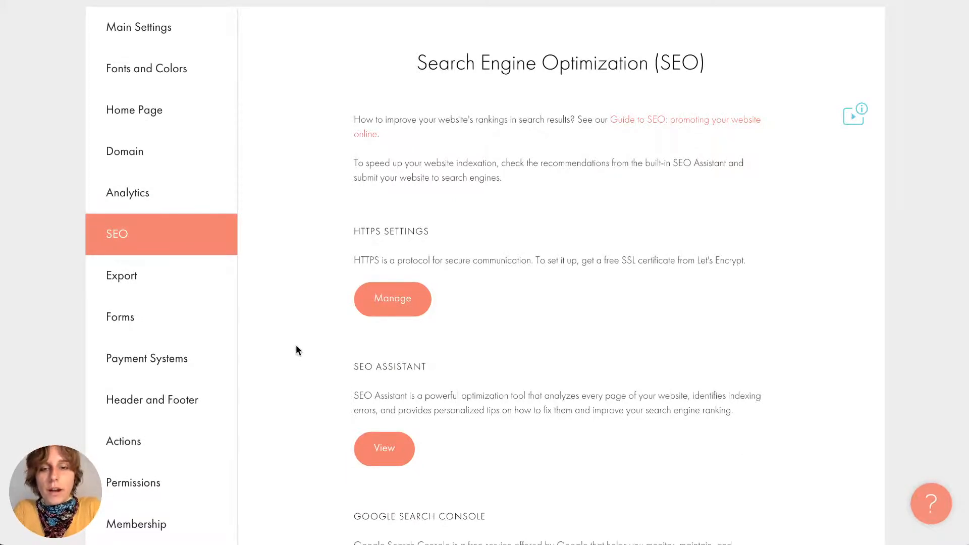
scroll(296, 349, down, 1)
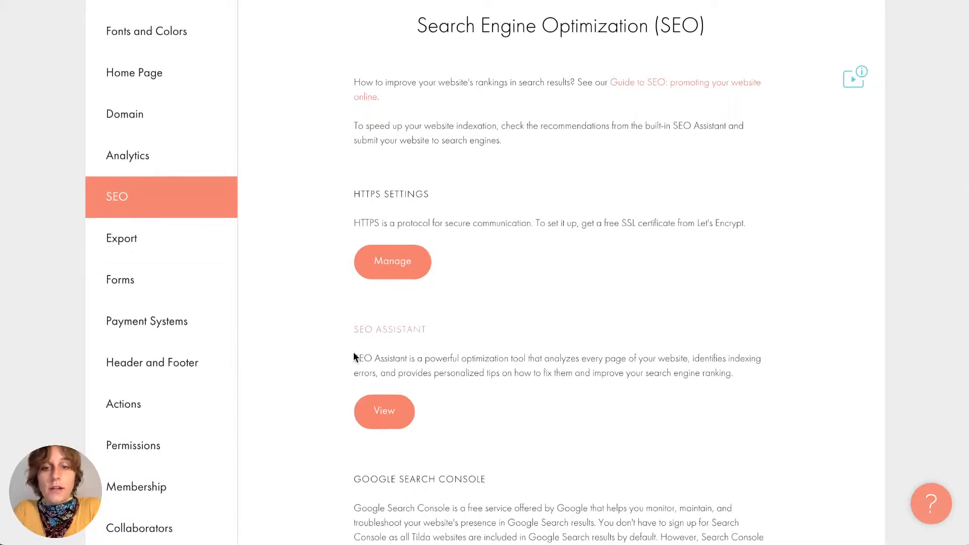
click(384, 406)
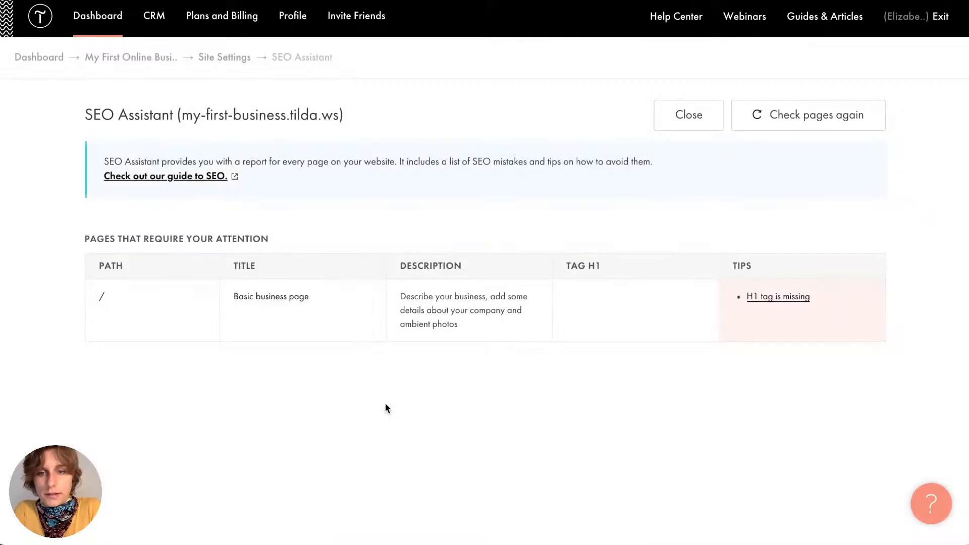
drag(850, 330, 694, 277)
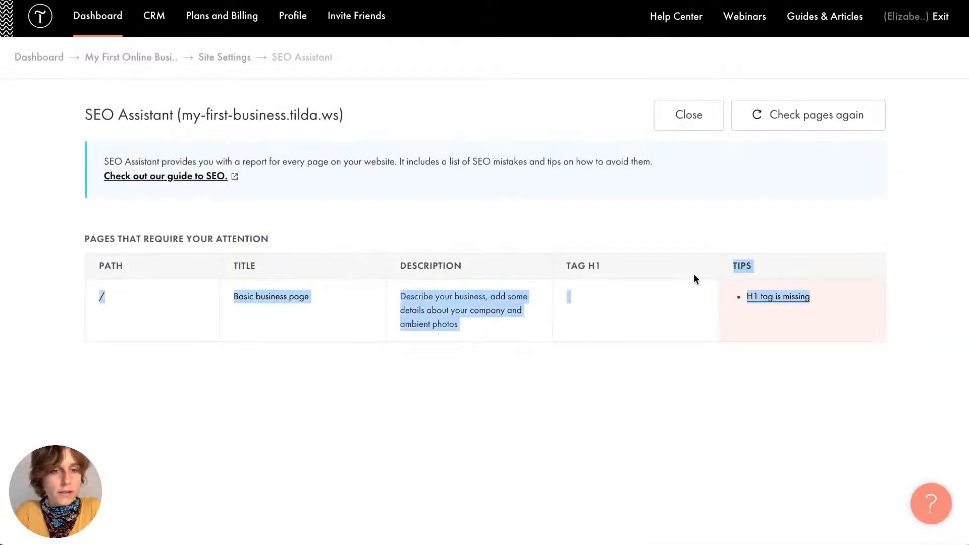
click(732, 326)
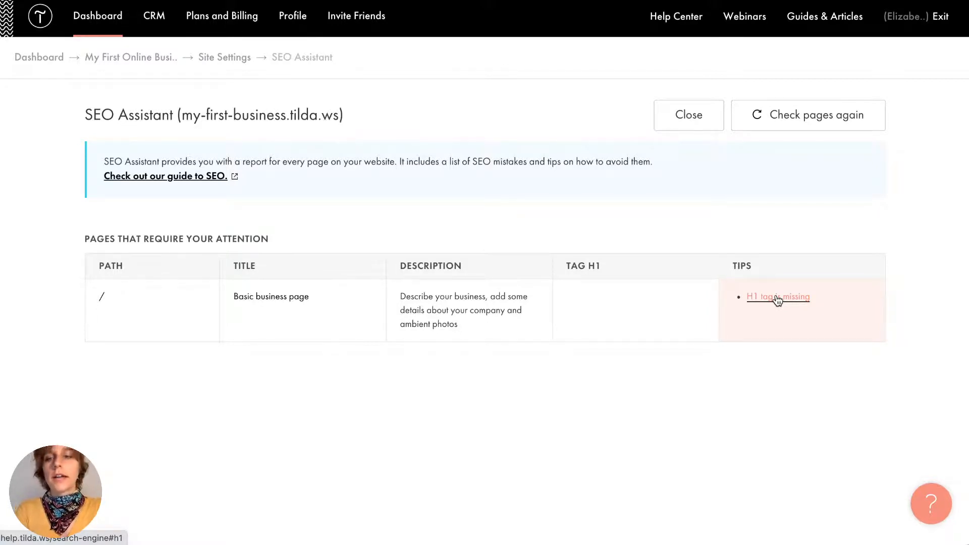
click(698, 123)
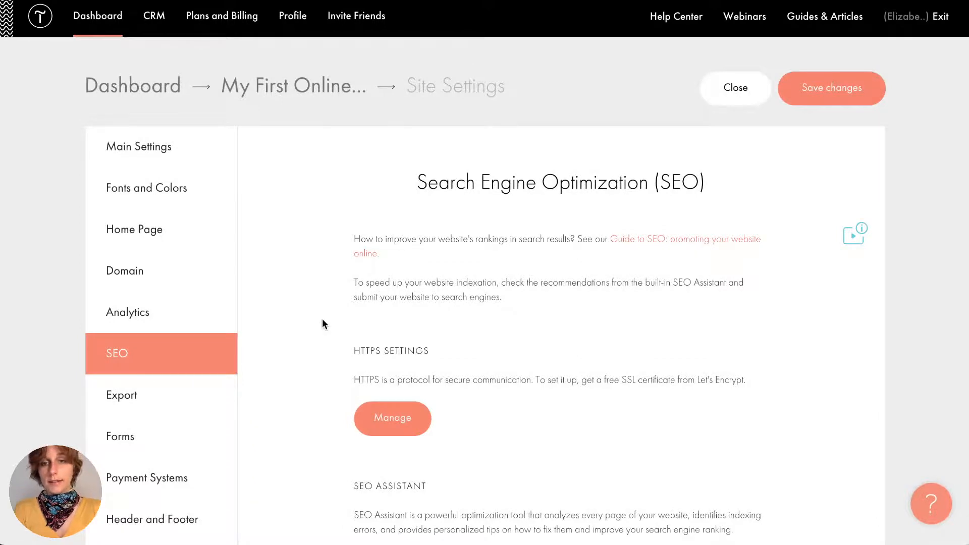
- Examine the remaining SEO settings, including HTTPS, Google Search Console, Yandex Webmaster, redirects, favicons and search engine indexing
scroll(322, 324, down, 3)
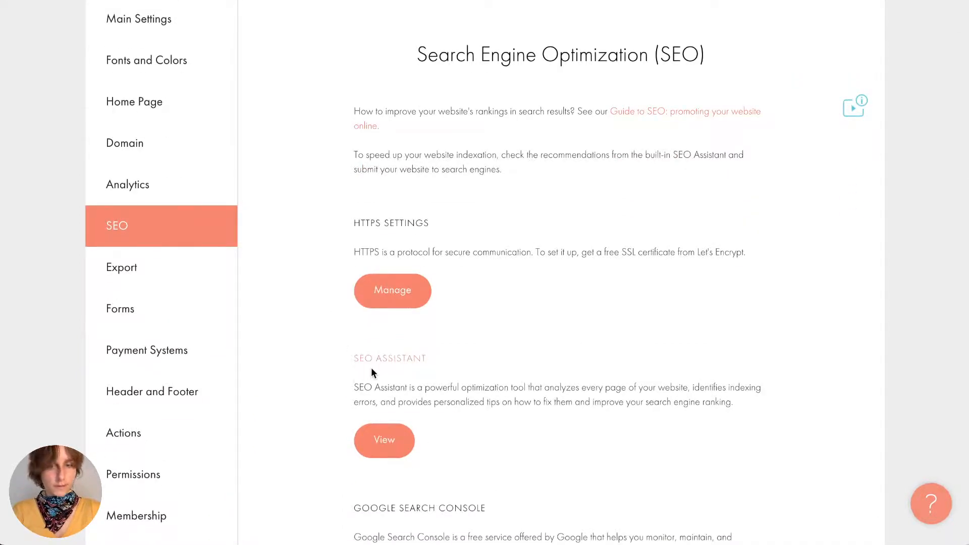
scroll(323, 250, down, 2)
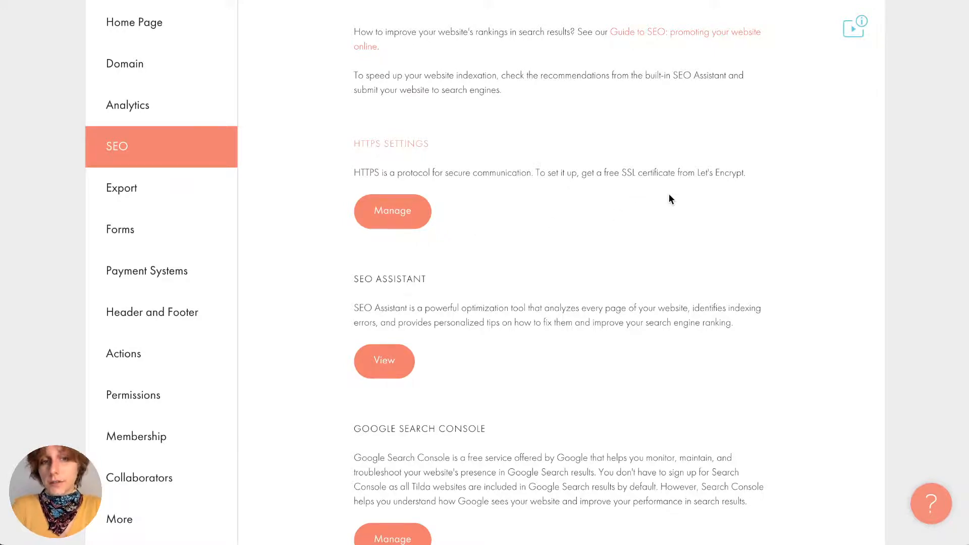
scroll(519, 225, down, 3)
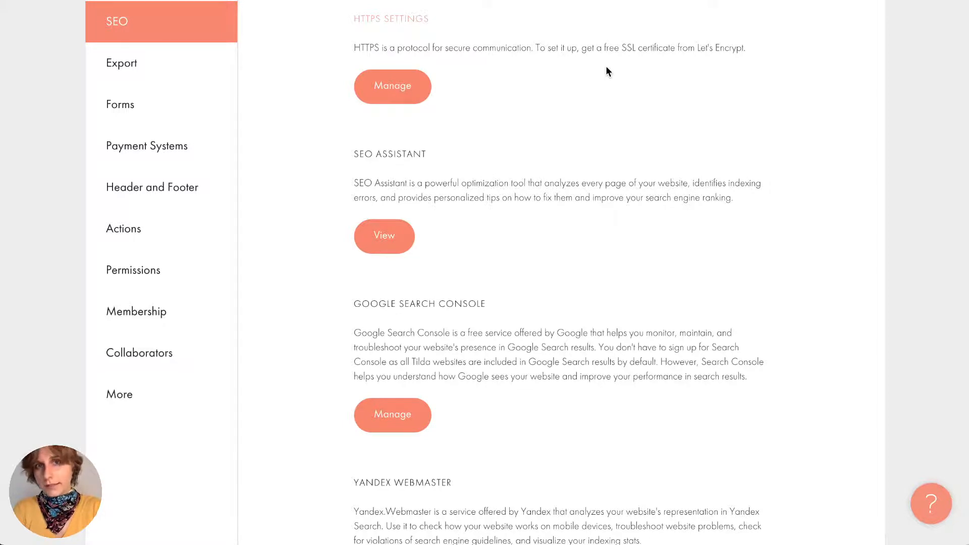
scroll(606, 68, down, 6)
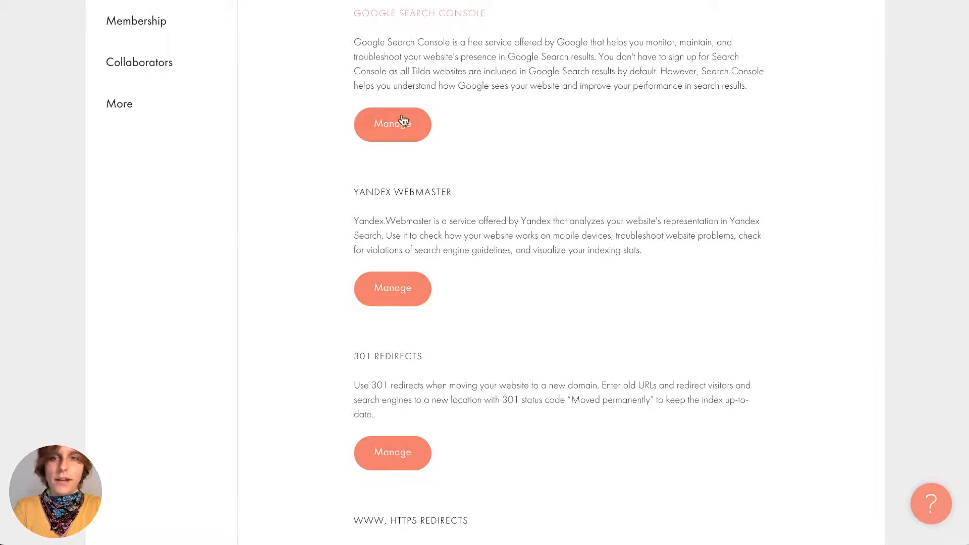
scroll(280, 285, down, 1)
scroll(280, 285, down, 5)
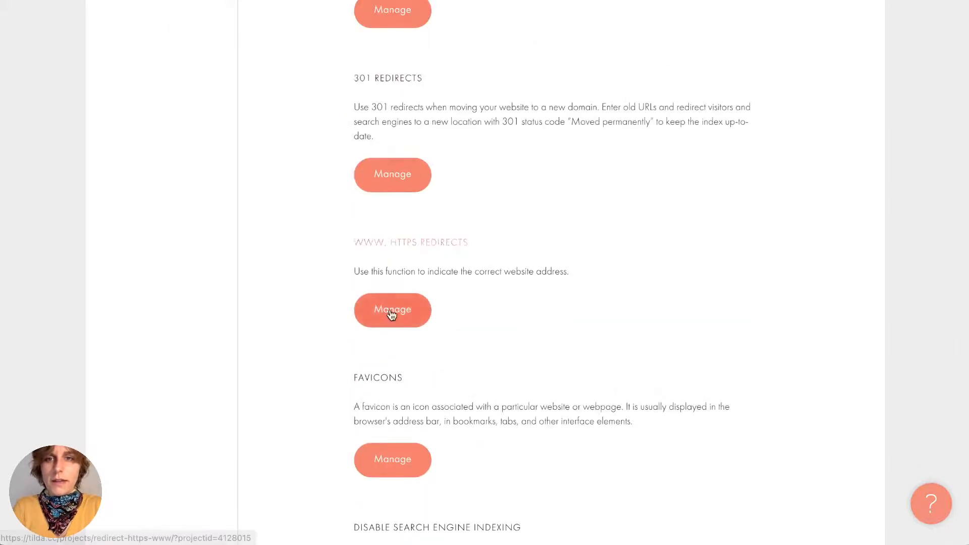
scroll(392, 312, down, 1)
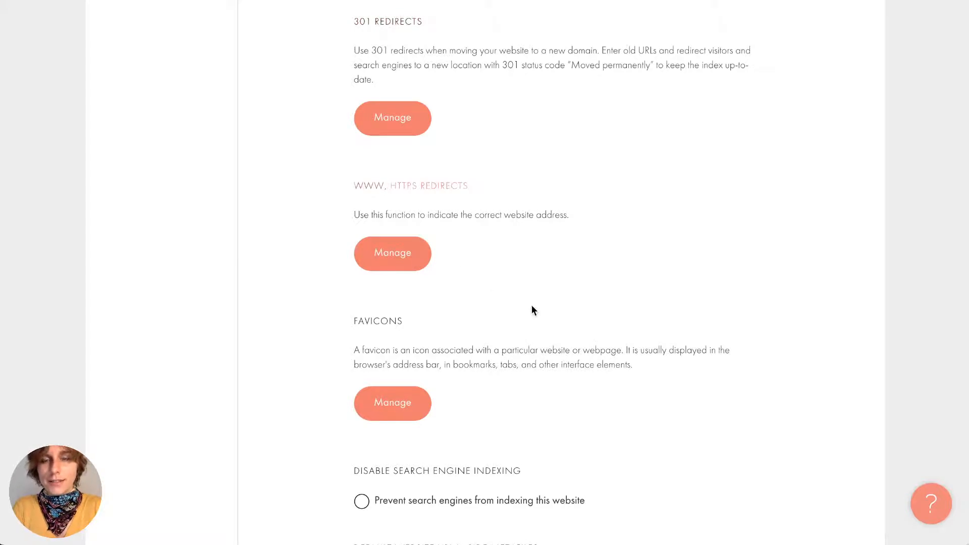
scroll(532, 309, down, 7)
scroll(532, 309, up, 15)
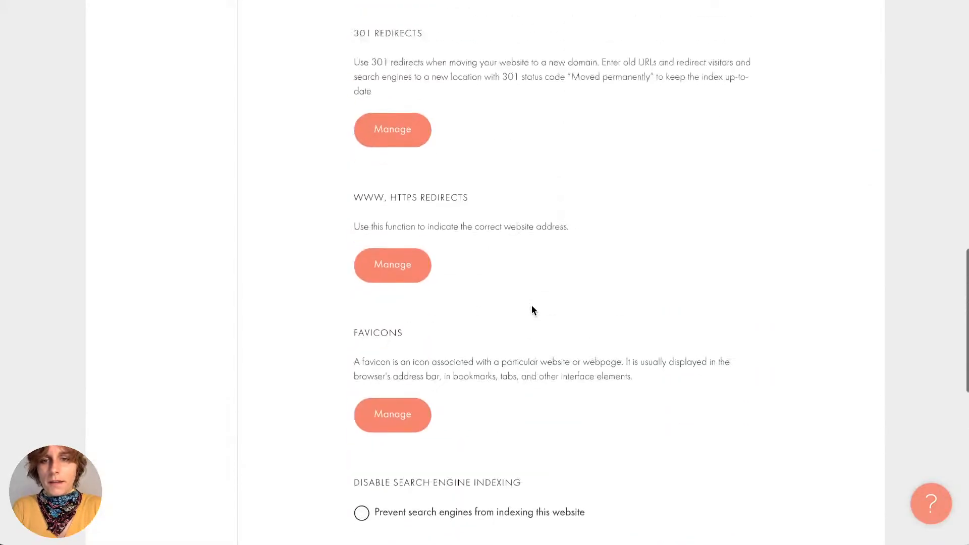
scroll(259, 371, down, 4)
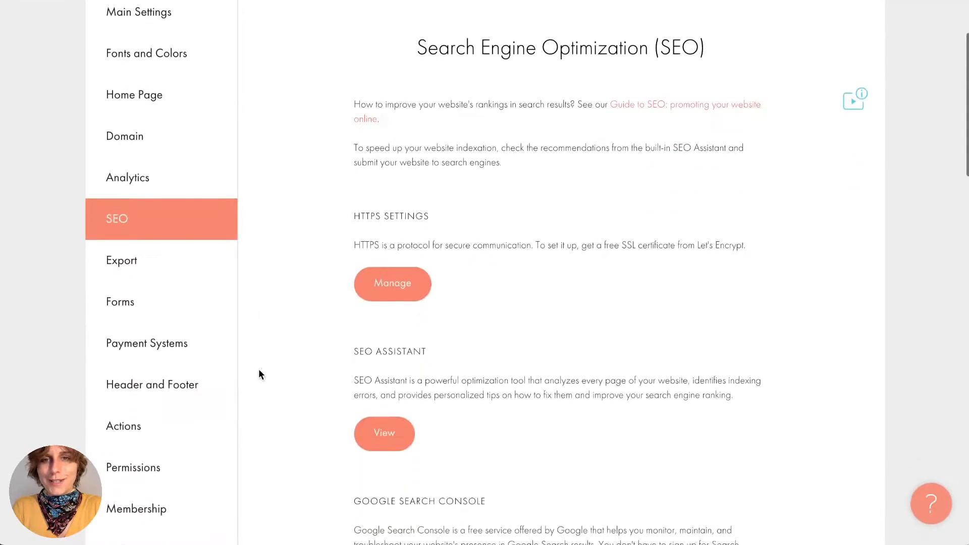
- Open the Export settings and look over the .zip download, API Integration and custom export options
click(130, 221)
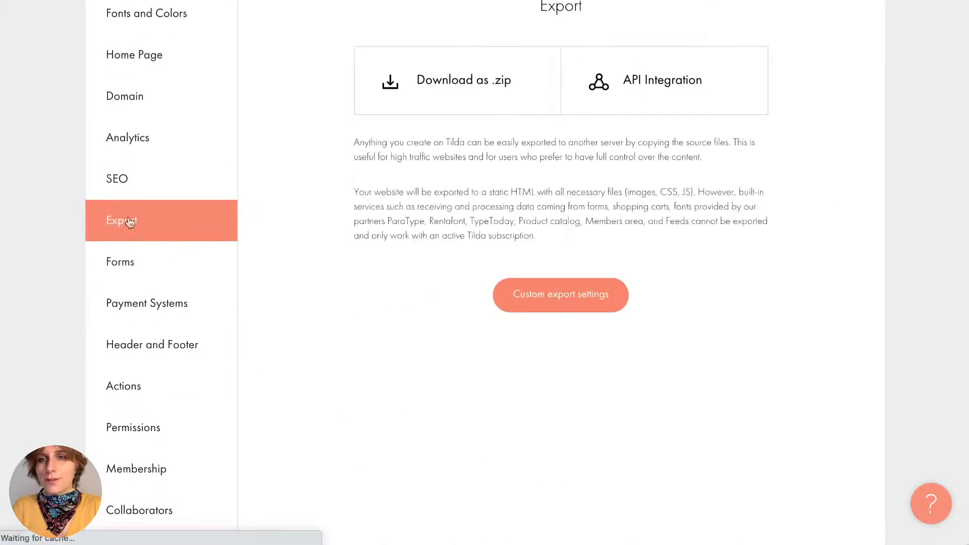
scroll(306, 277, up, 2)
scroll(305, 277, down, 1)
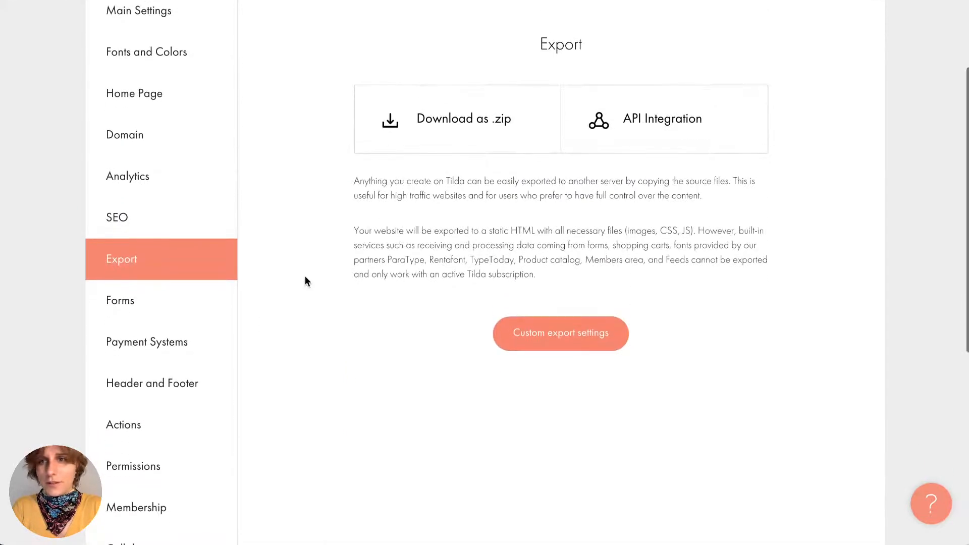
scroll(305, 276, up, 1)
scroll(306, 276, down, 1)
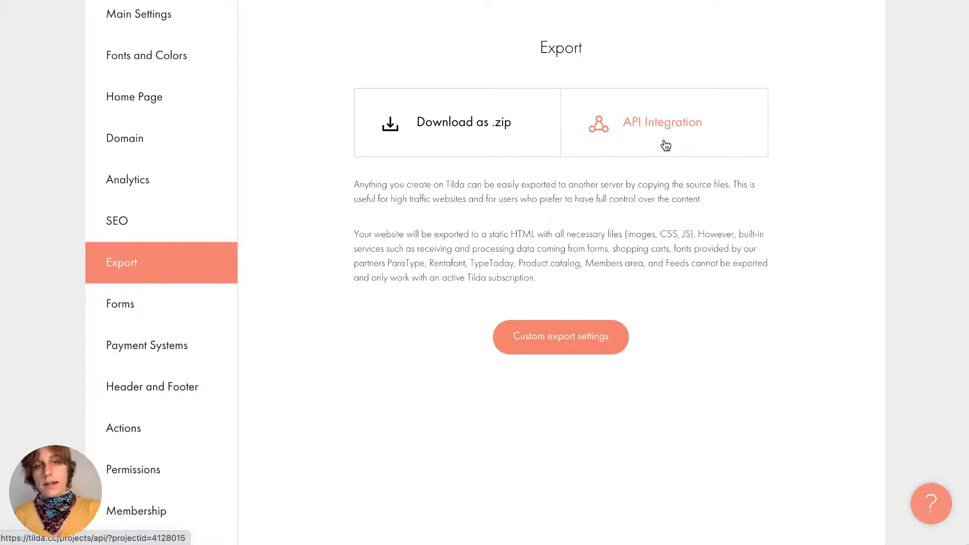
- Open the Forms settings and look over the frequently used data collection services: Email, Google Sheets, Telegram and Trello
click(201, 314)
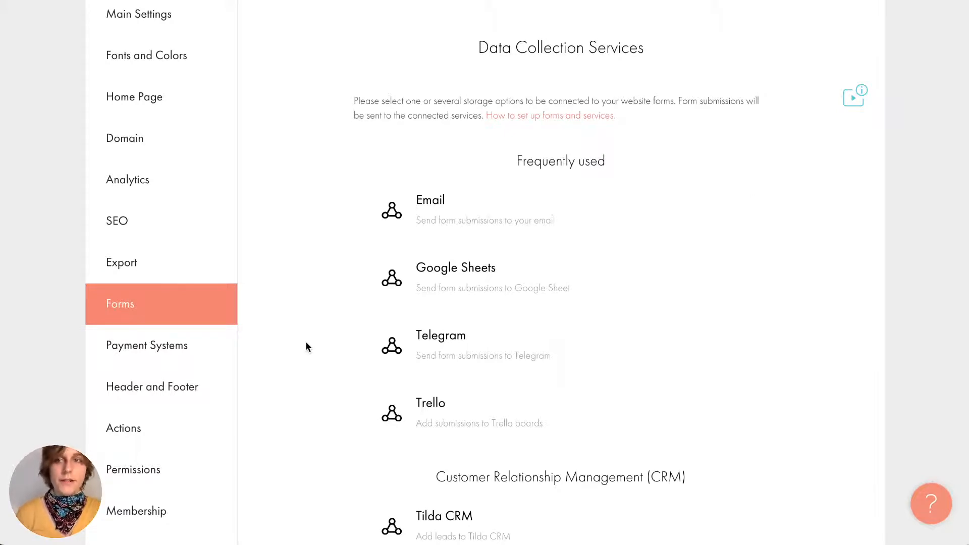
scroll(306, 343, down, 1)
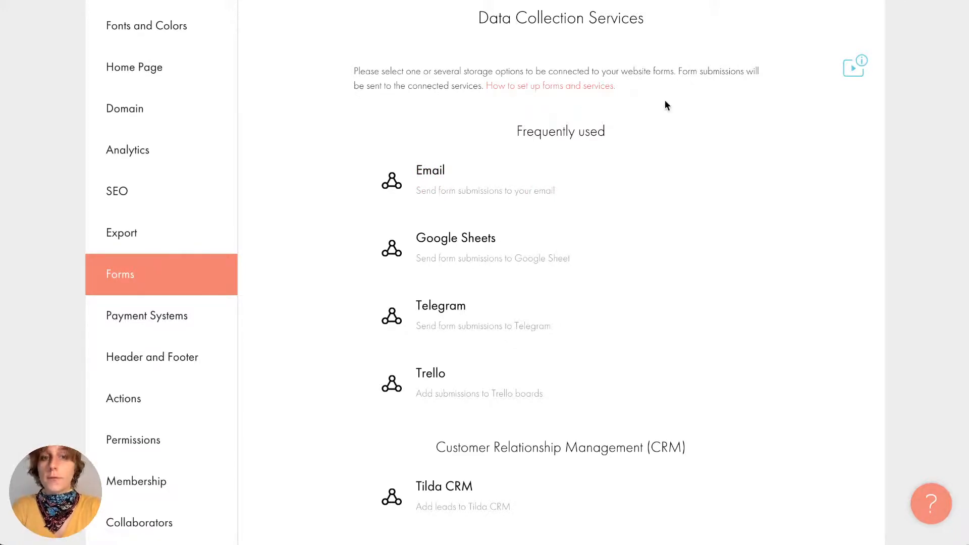
drag(665, 100, 497, 73)
click(497, 73)
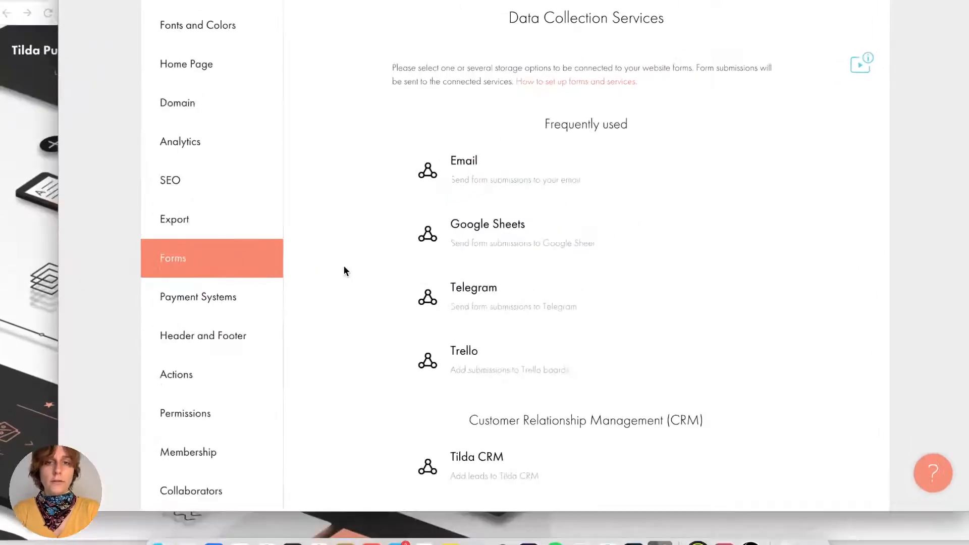
scroll(337, 279, down, 3)
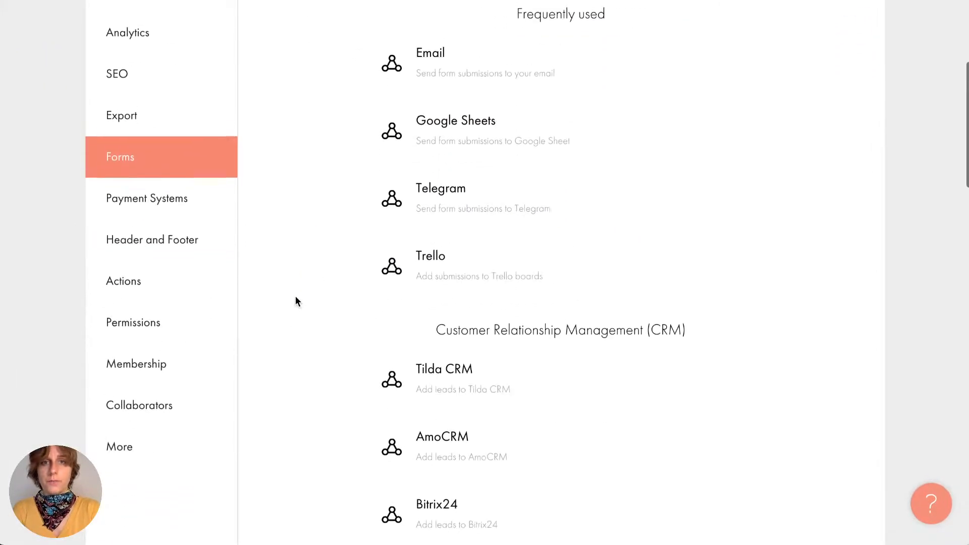
scroll(298, 302, up, 1)
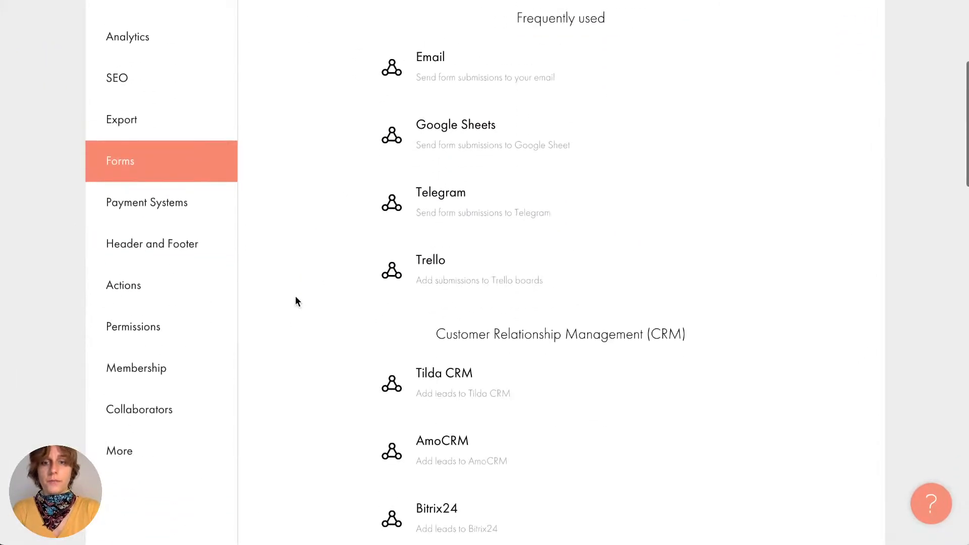
scroll(298, 301, down, 1)
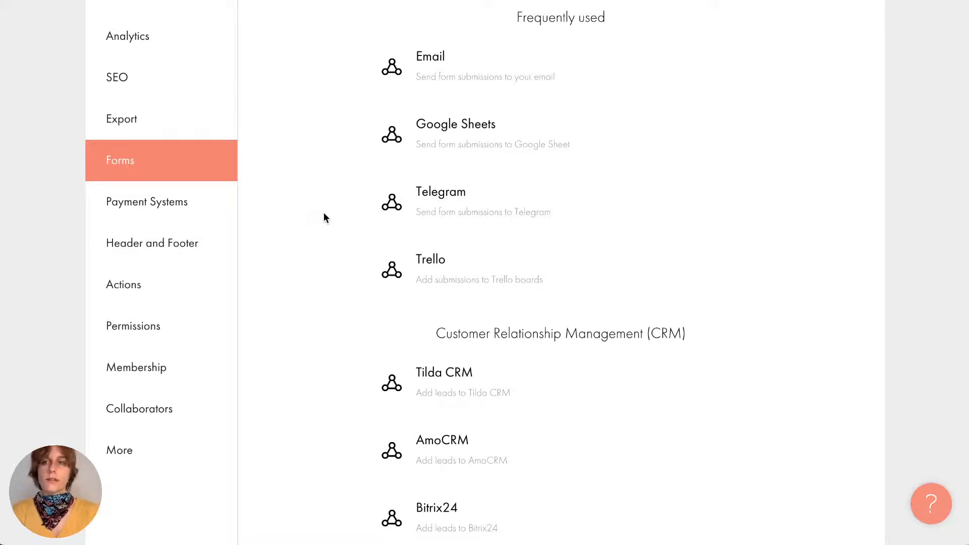
scroll(322, 213, down, 1)
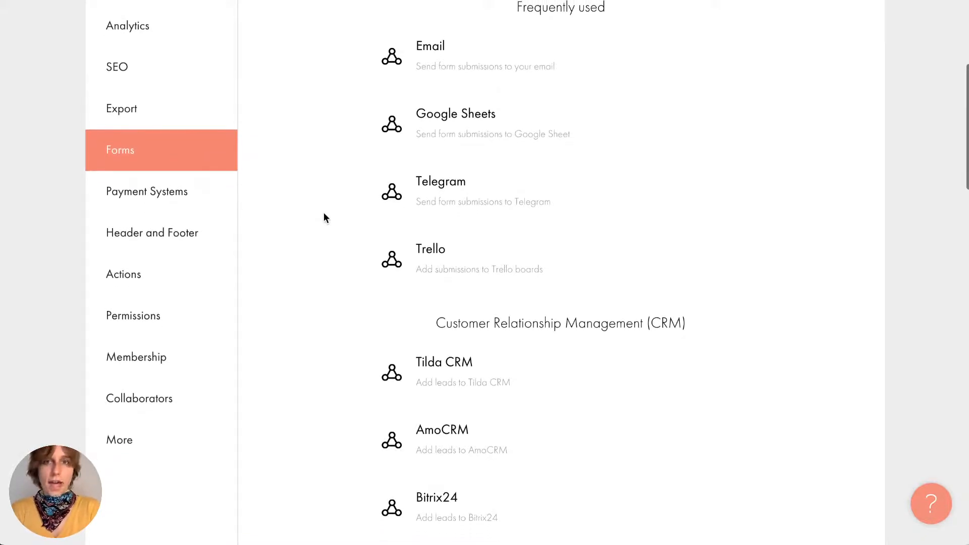
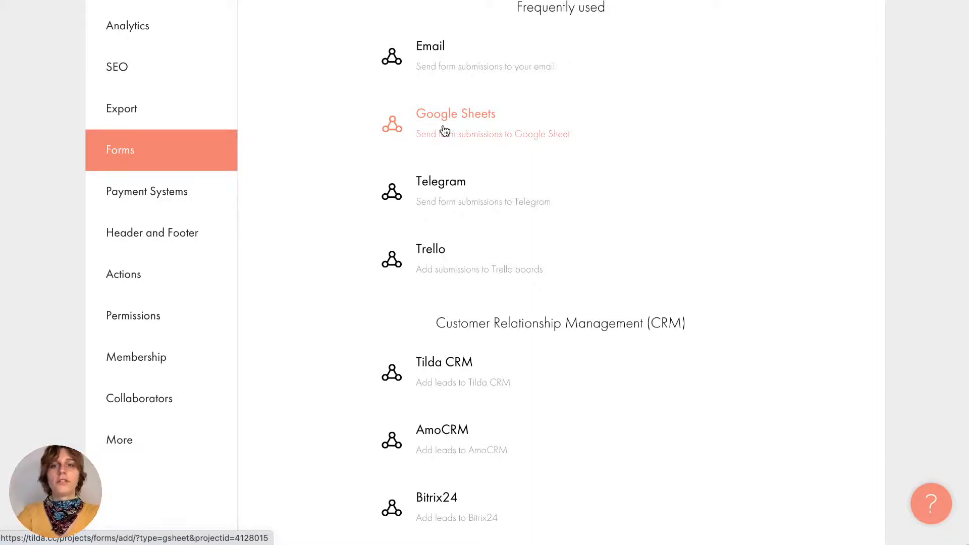
- Examine the remaining form integrations, covering CRM systems, email marketing services and other options such as Slack, Webhook and Zapier
scroll(309, 198, down, 3)
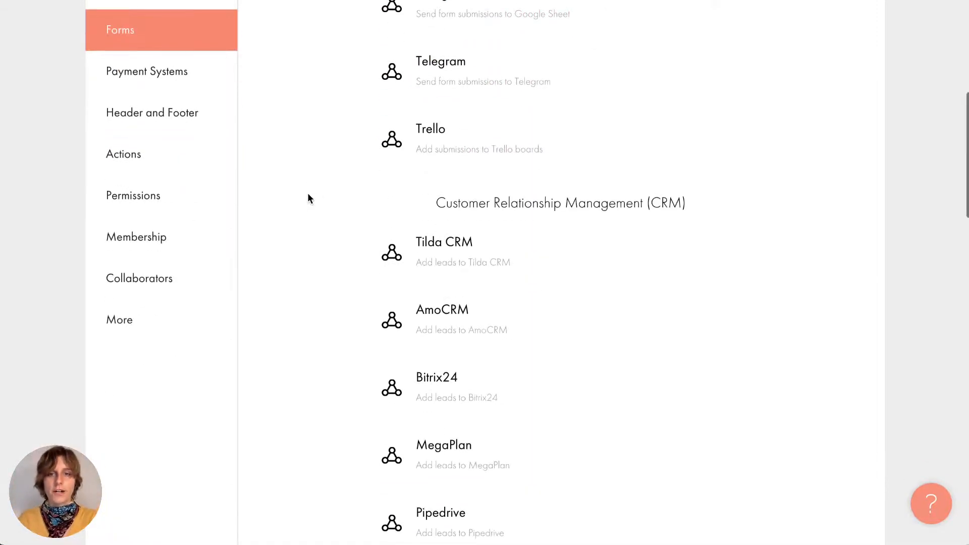
scroll(309, 198, down, 4)
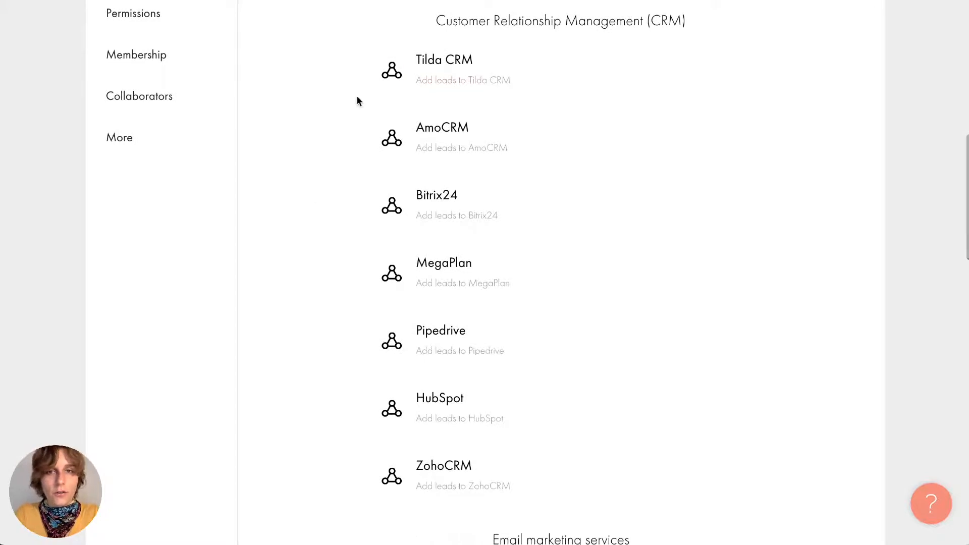
scroll(469, 44, down, 1)
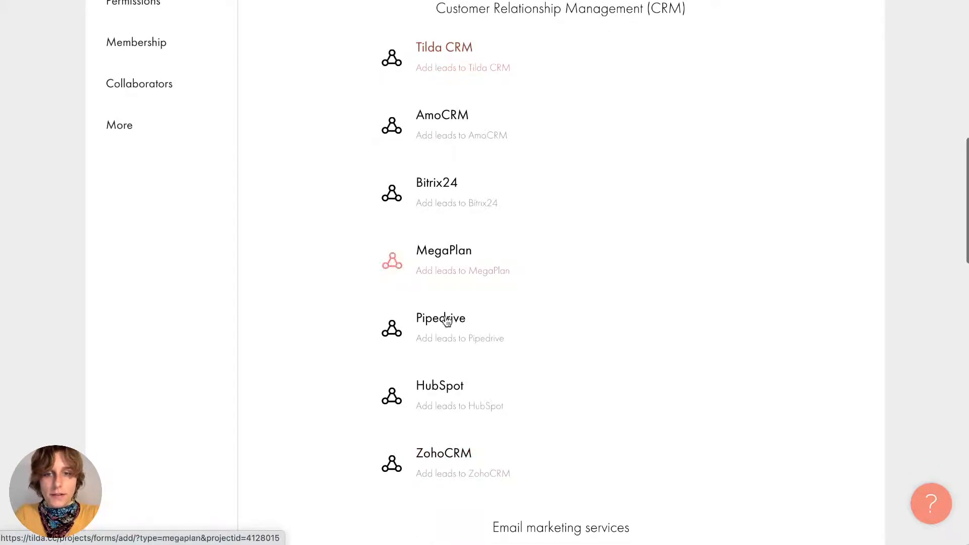
scroll(443, 487, down, 8)
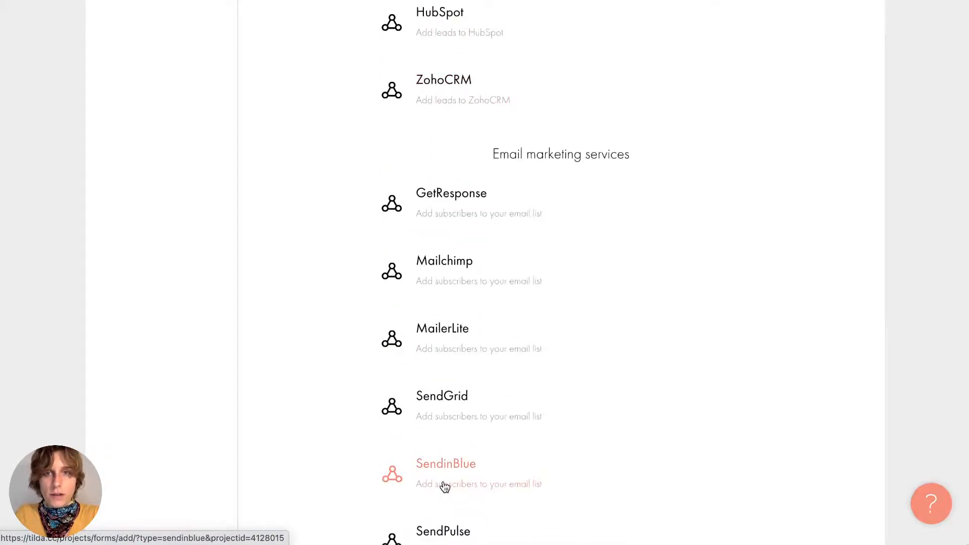
scroll(597, 200, down, 4)
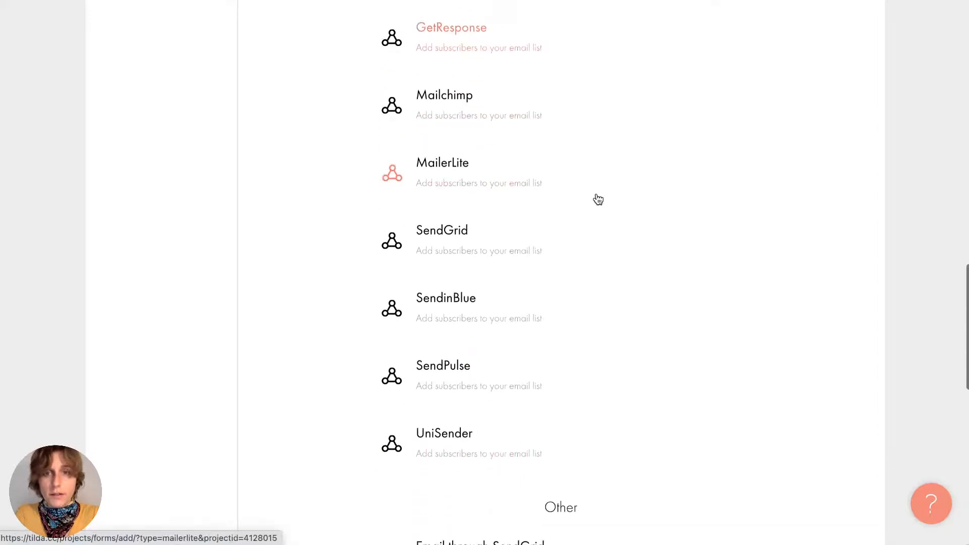
scroll(452, 76, up, 1)
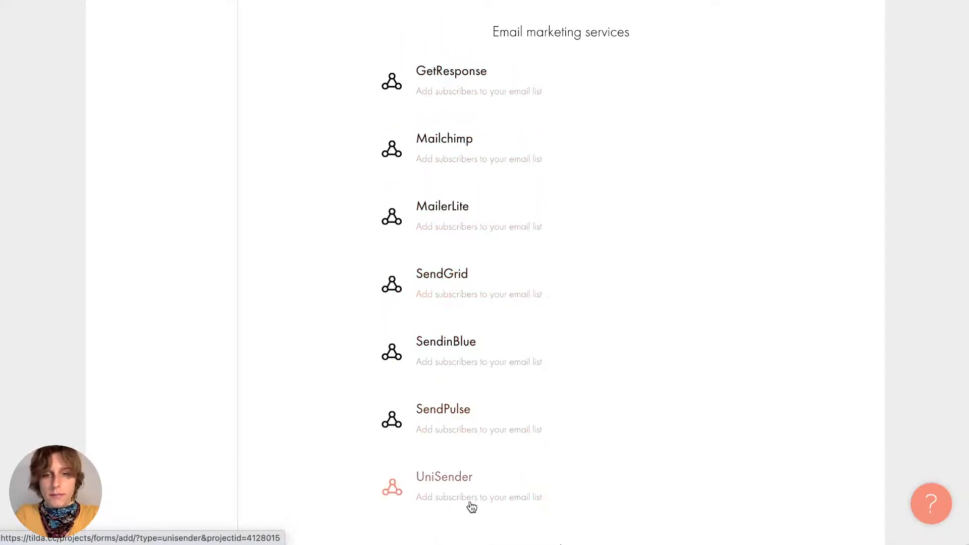
scroll(472, 506, down, 9)
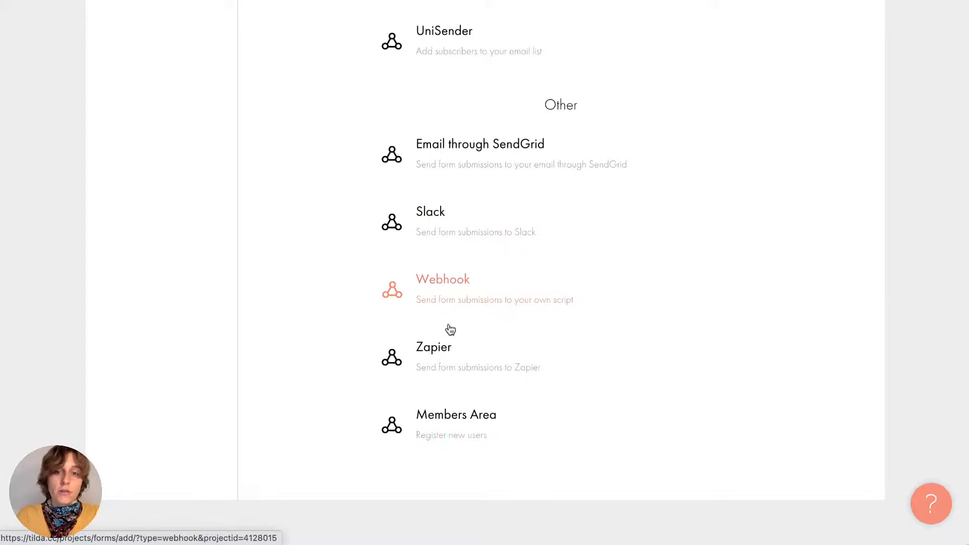
scroll(461, 372, up, 1)
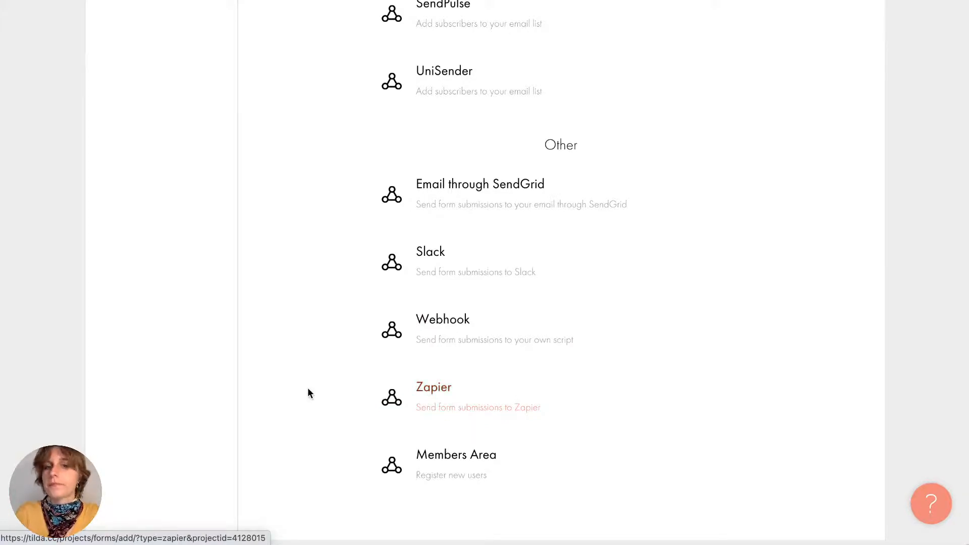
- Open the Payment Systems settings and set the currency format to US Dollar (USD)
scroll(307, 387, up, 20)
click(183, 399)
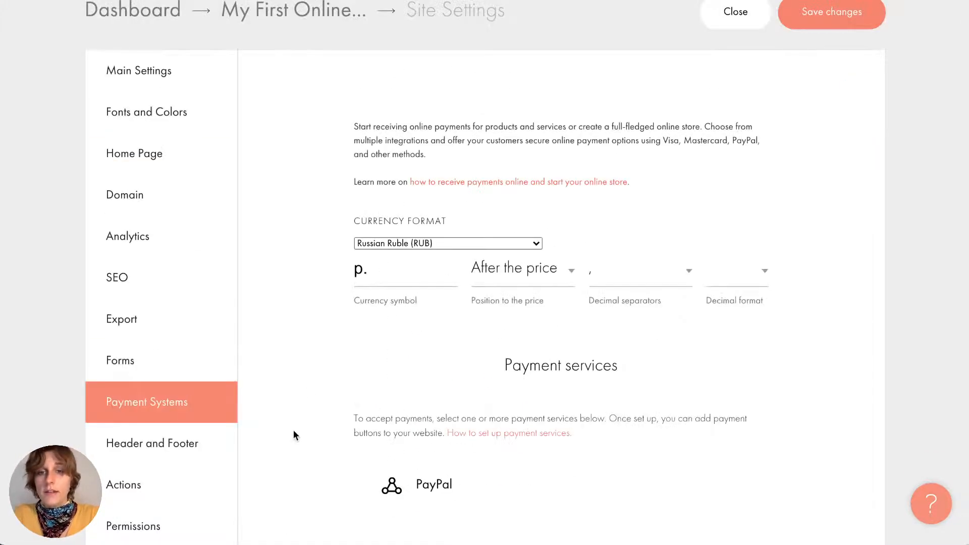
scroll(292, 432, down, 3)
click(465, 114)
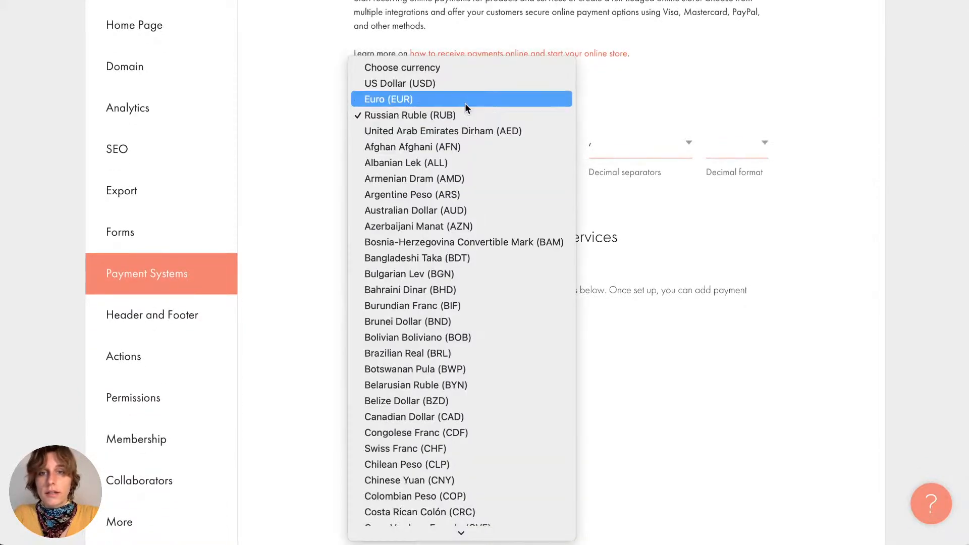
click(465, 102)
click(431, 110)
click(420, 100)
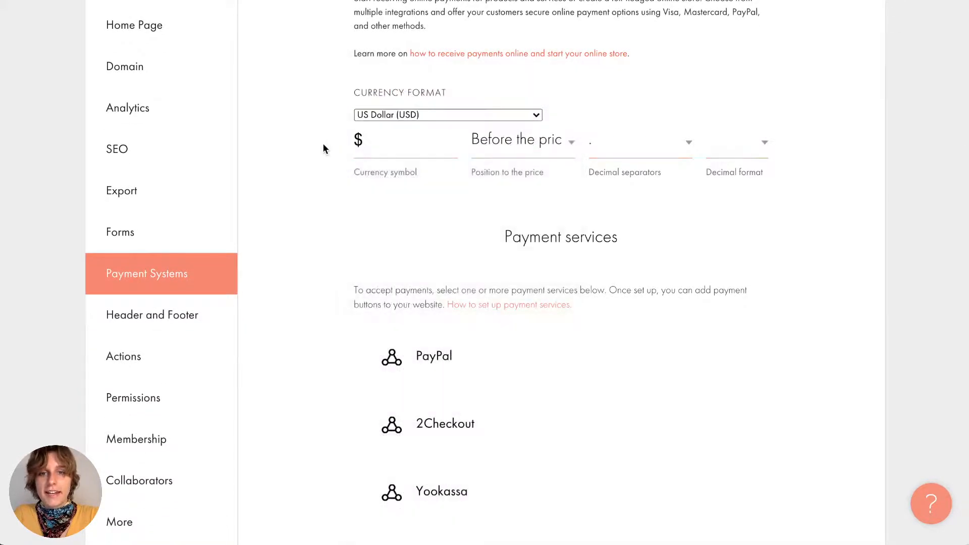
- Examine the available payment services, from PayPal and 2Checkout to Stripe, Cash on Delivery, Custom Payment Gateway and Promo Codes
scroll(355, 234, up, 4)
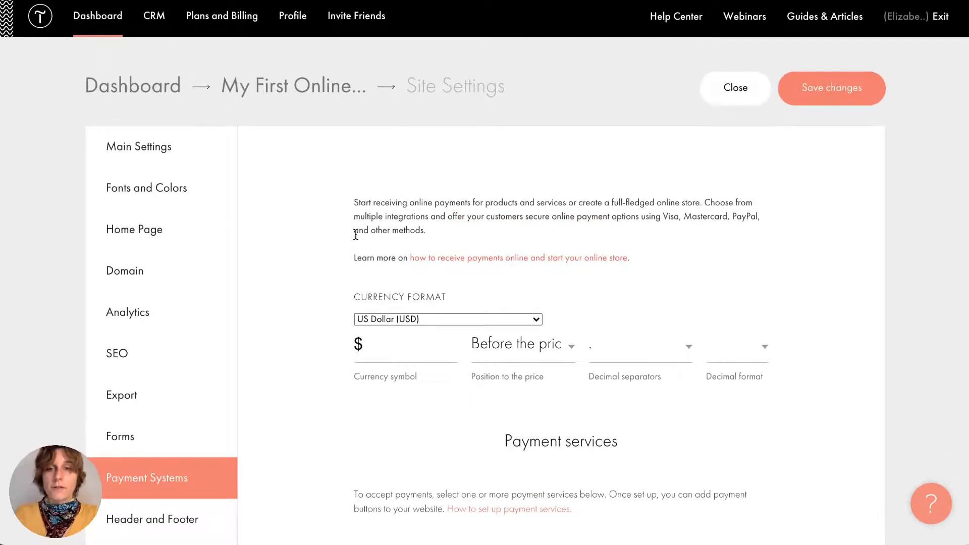
scroll(355, 234, down, 3)
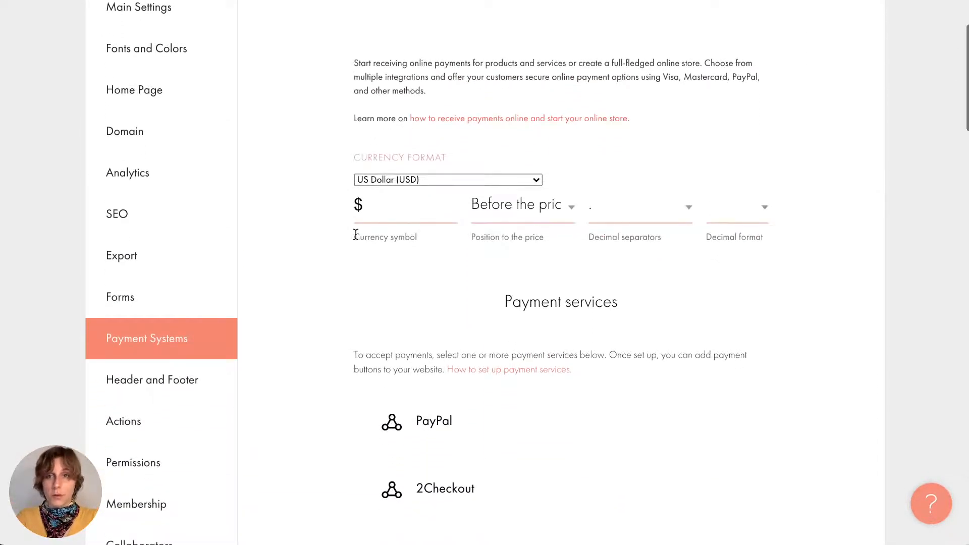
scroll(356, 234, down, 1)
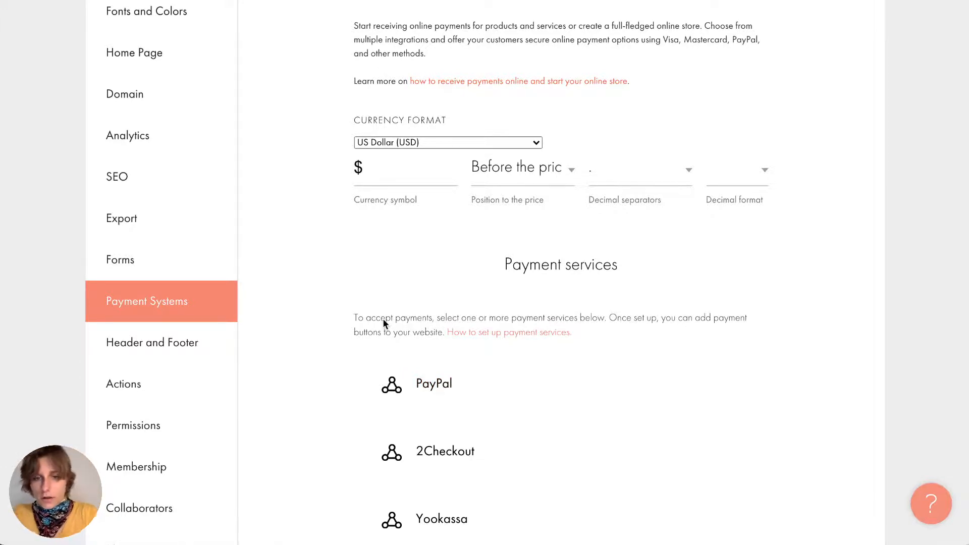
scroll(351, 295, down, 4)
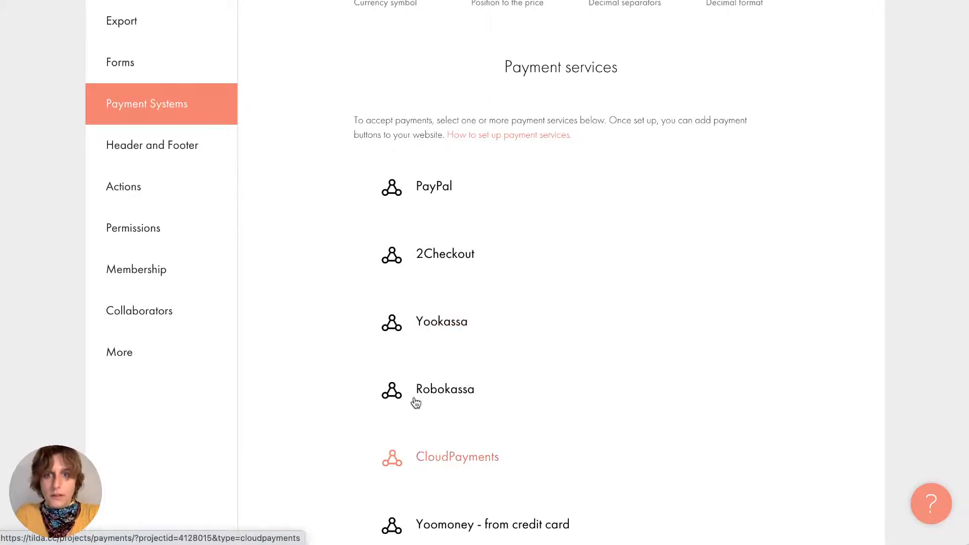
scroll(374, 337, down, 5)
scroll(376, 337, down, 15)
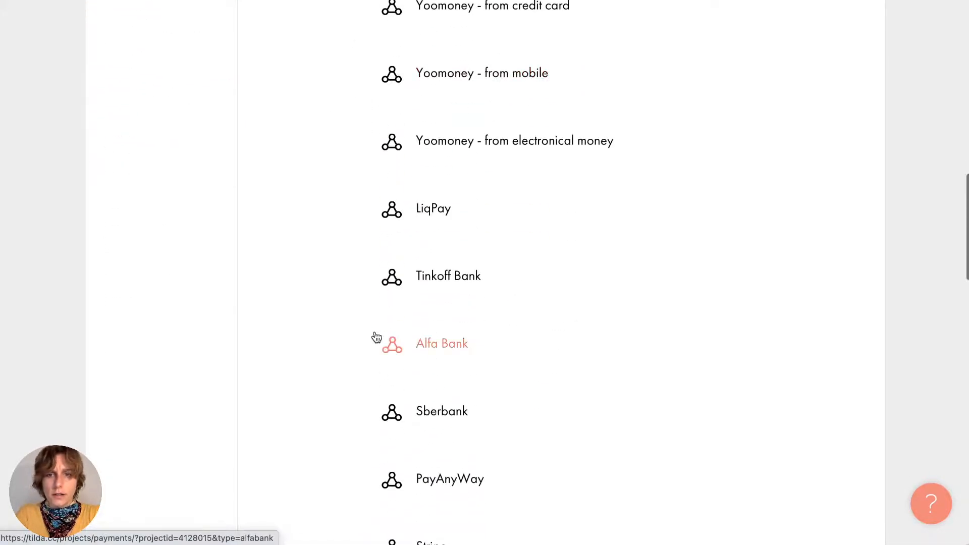
scroll(359, 316, up, 16)
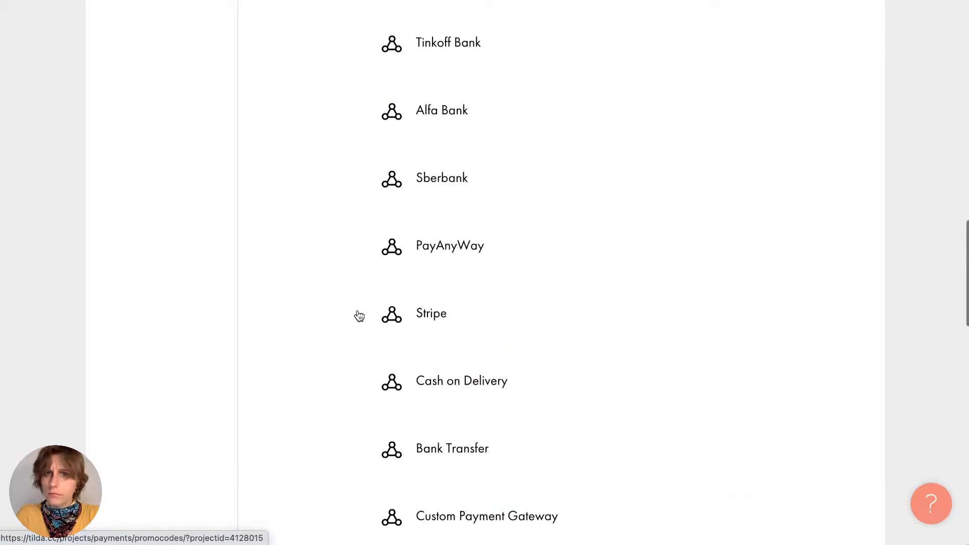
scroll(360, 316, up, 5)
scroll(521, 331, down, 20)
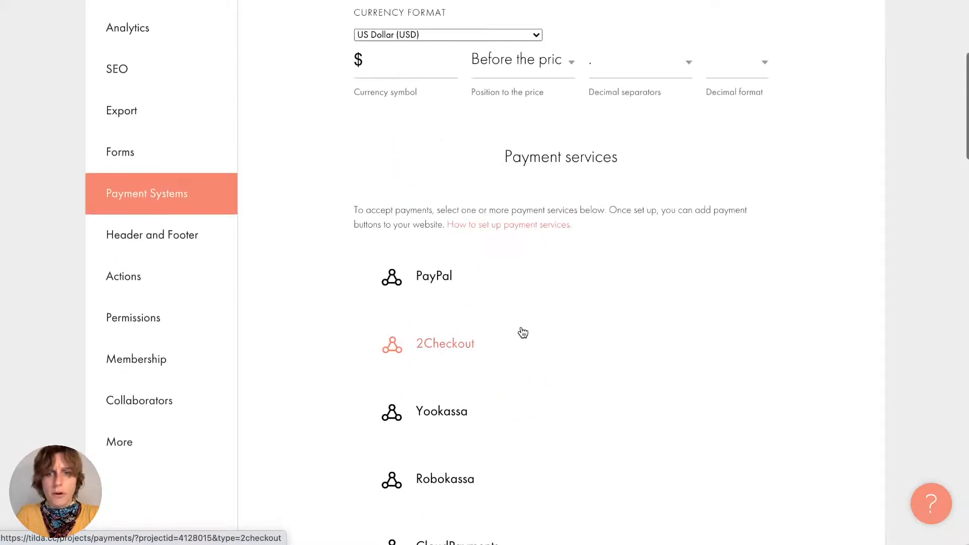
scroll(522, 332, up, 7)
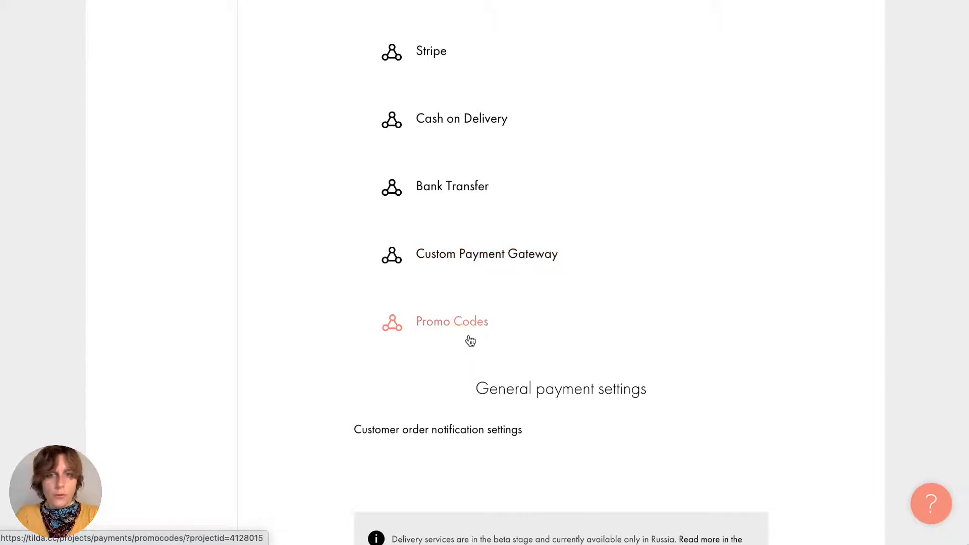
- Look over the delivery services and custom delivery options, and return to the currency format settings
scroll(470, 341, down, 10)
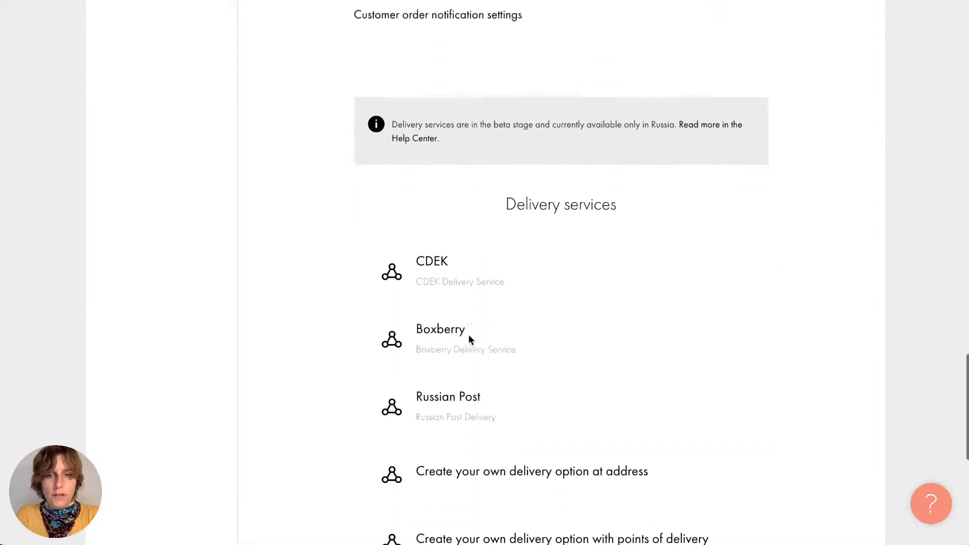
scroll(470, 341, down, 3)
scroll(468, 334, up, 20)
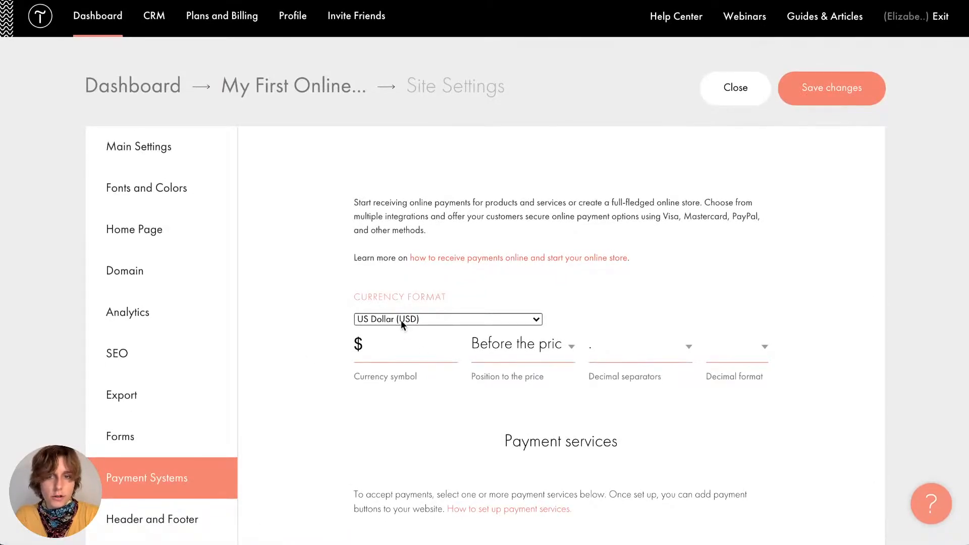
scroll(401, 320, down, 7)
scroll(424, 195, up, 4)
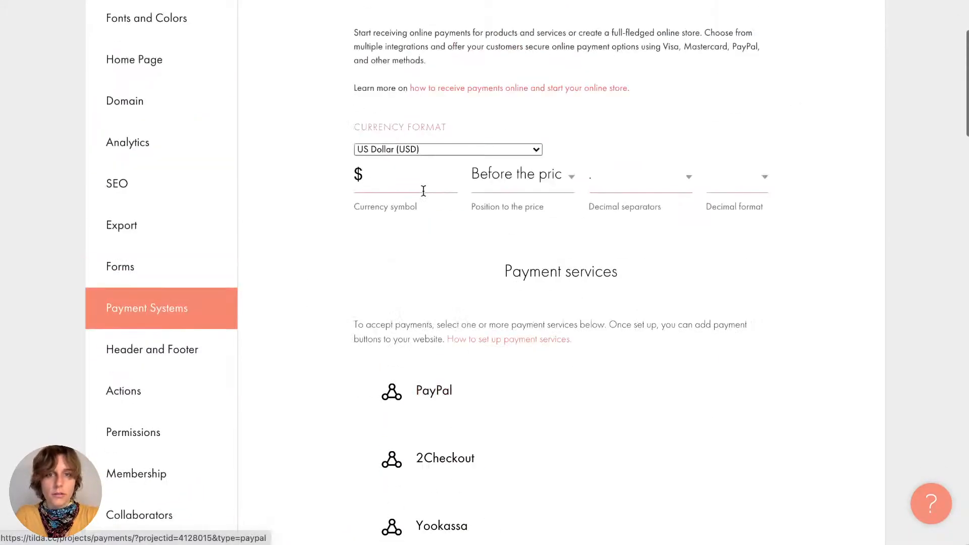
scroll(424, 191, up, 1)
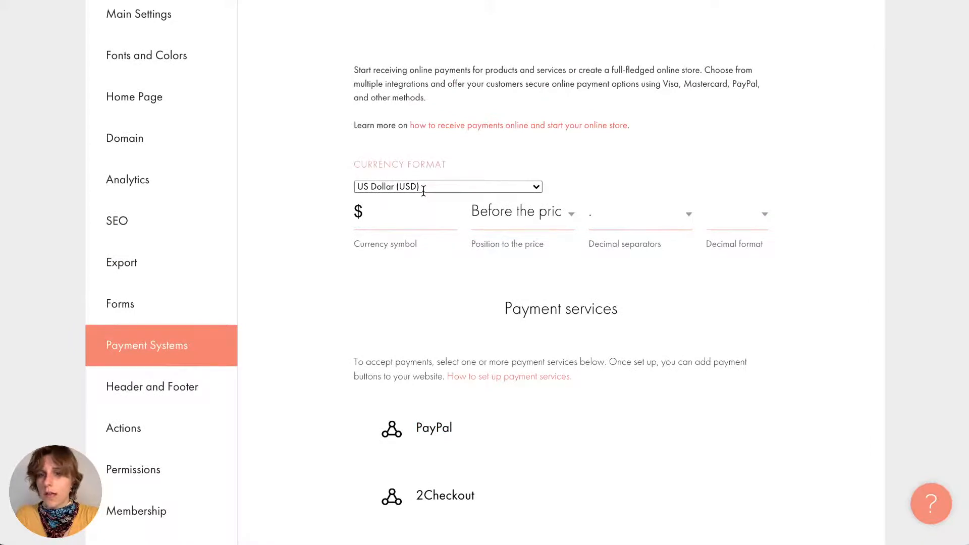
- Open the Header and Footer settings, review the options for assigning each, and return to the My First Online Business project page
click(206, 384)
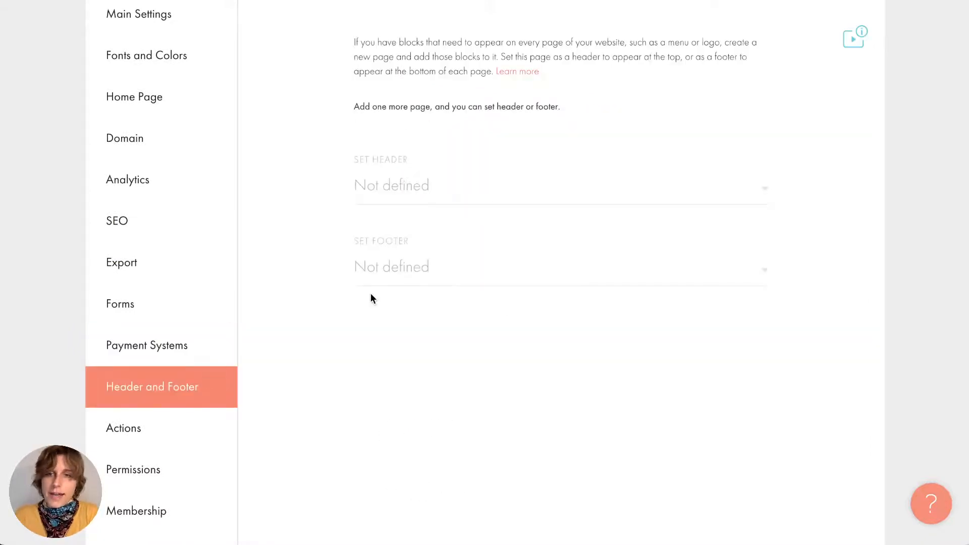
scroll(371, 298, up, 3)
scroll(370, 298, down, 1)
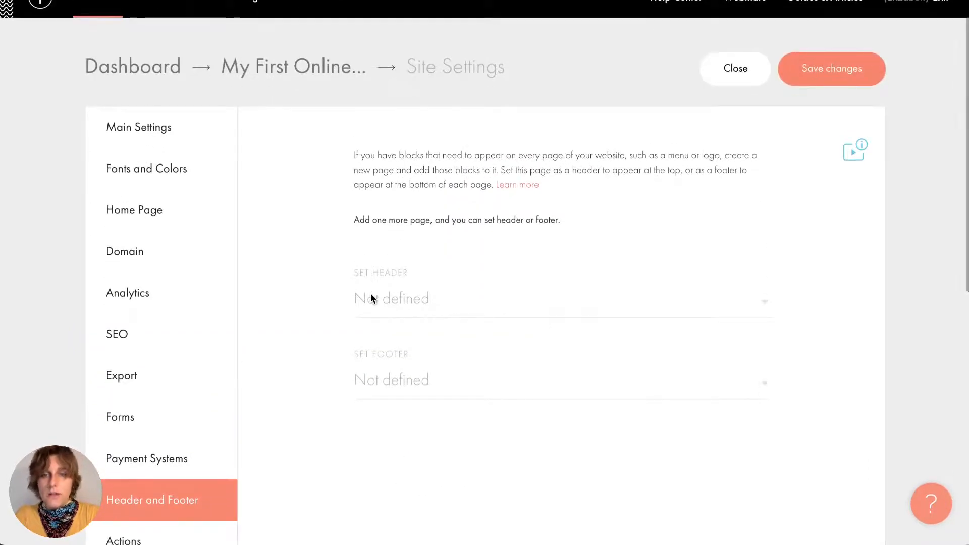
scroll(370, 298, up, 1)
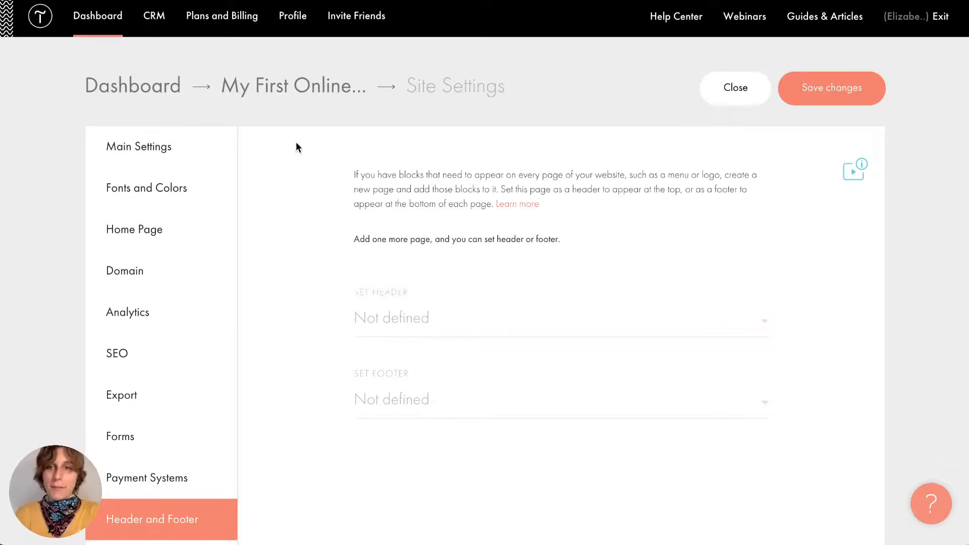
click(290, 89)
click(528, 177)
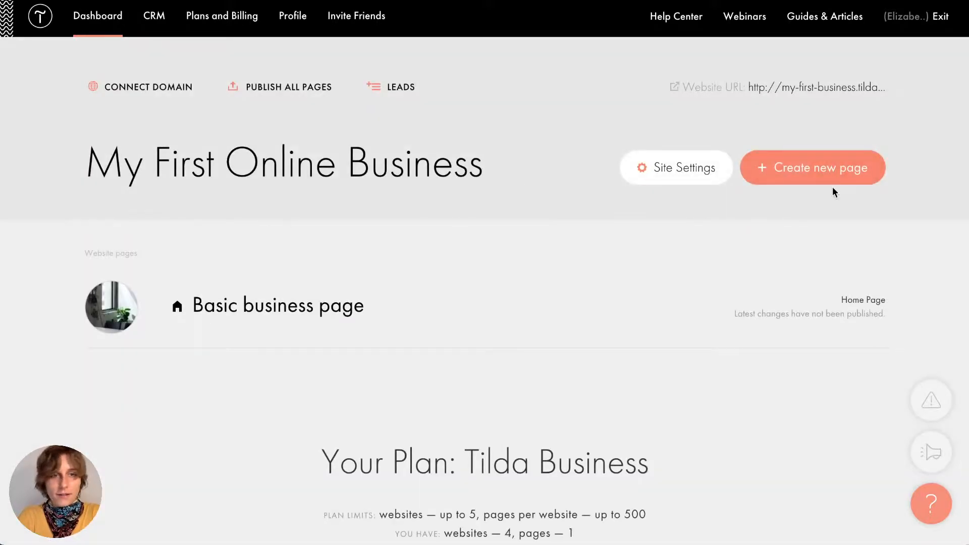
- Create a new page from the Basic business template and return to the My First Online Business project page
click(823, 179)
scroll(446, 390, down, 5)
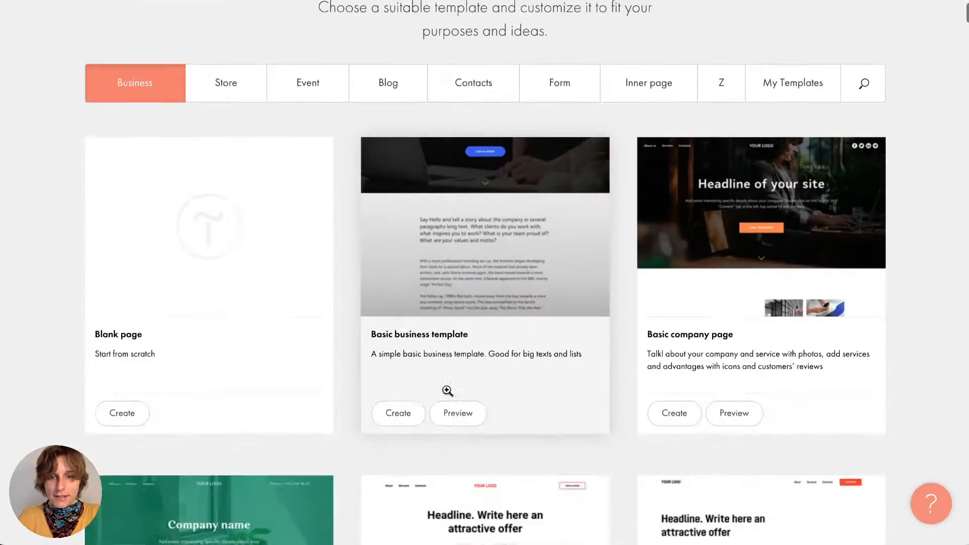
click(399, 368)
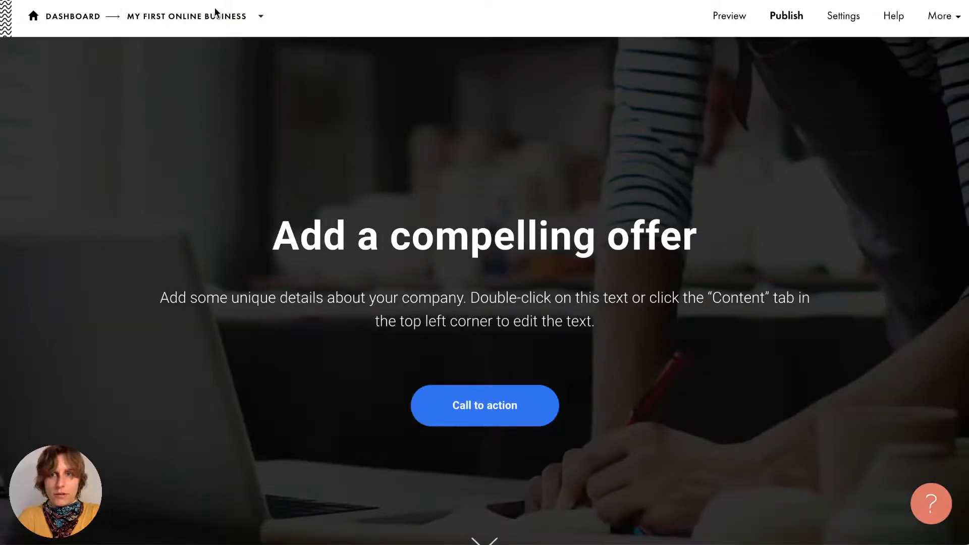
click(201, 17)
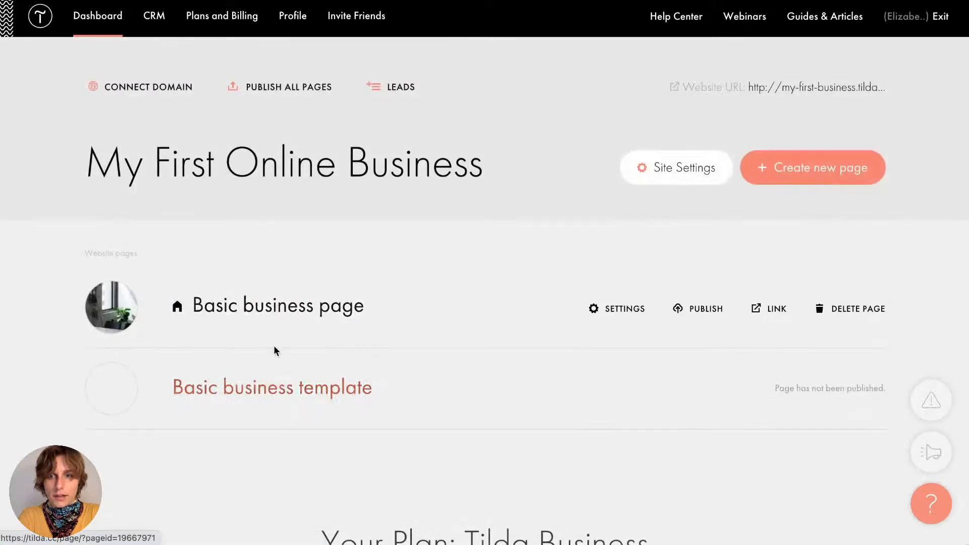
- Open the site's Header and Footer settings and check which pages can be assigned as header and as footer
click(674, 164)
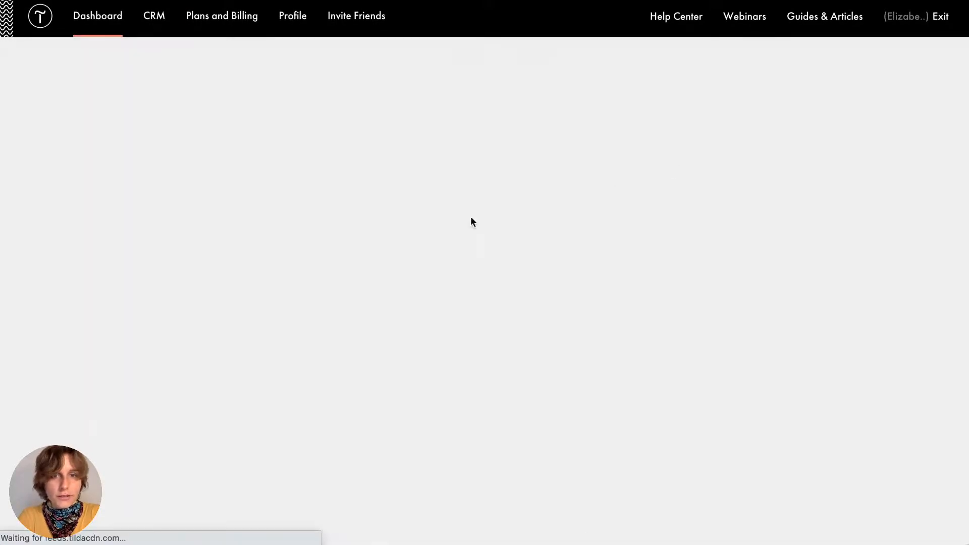
scroll(210, 357, down, 1)
click(150, 511)
click(149, 499)
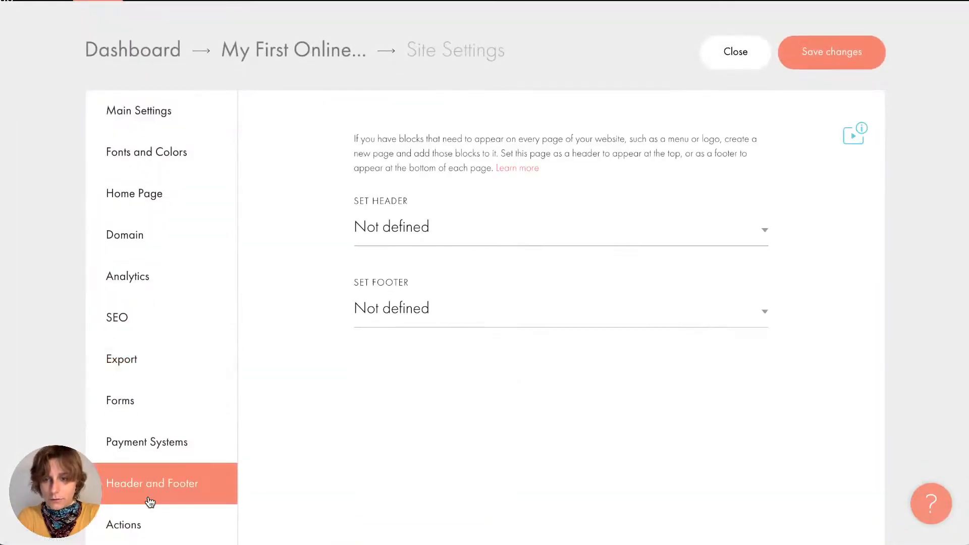
click(436, 231)
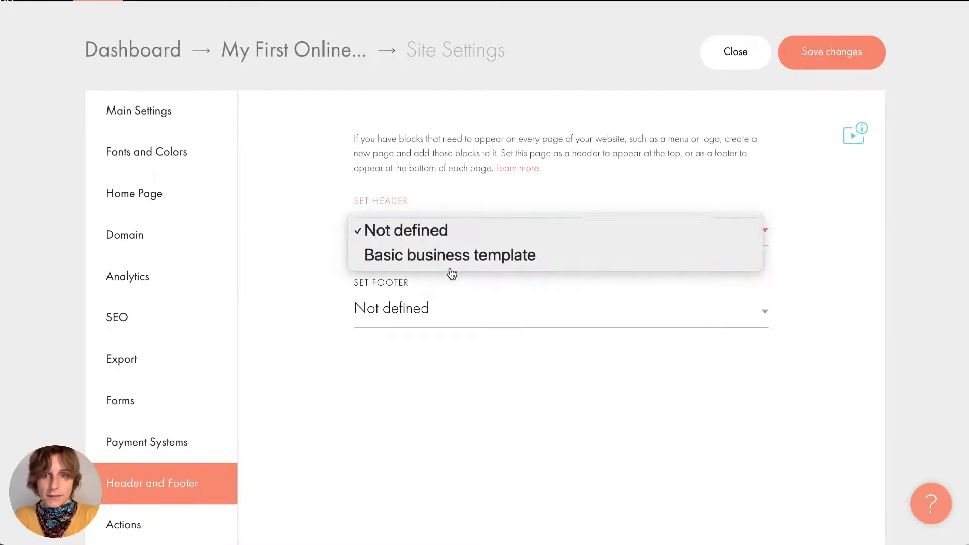
click(457, 194)
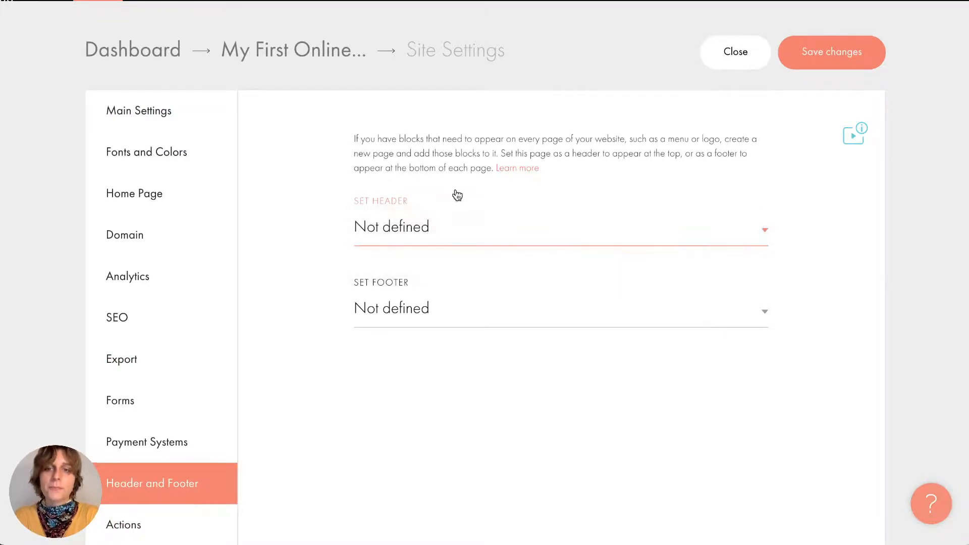
click(442, 306)
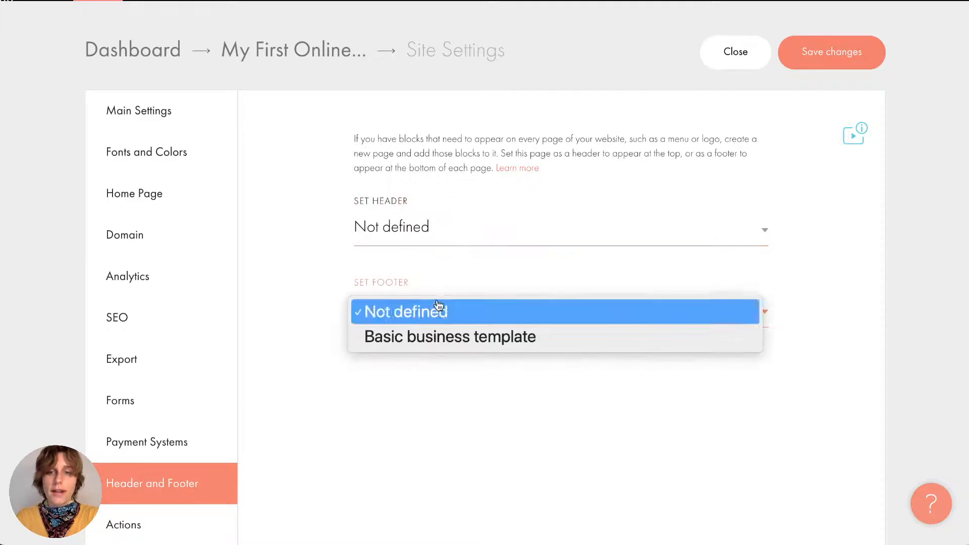
click(421, 280)
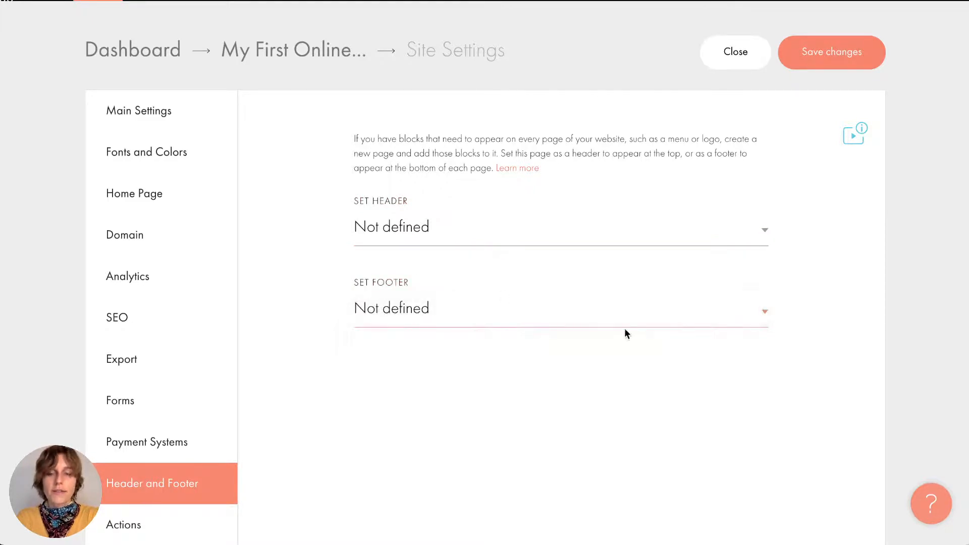
scroll(624, 329, down, 1)
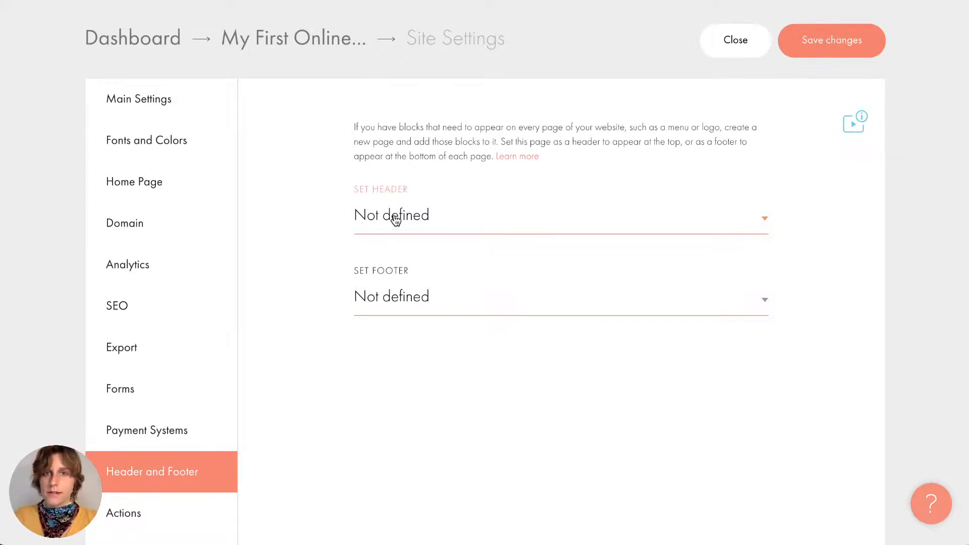
- Open the Actions settings and review the options for transferring or deleting the website
scroll(307, 311, down, 3)
click(195, 394)
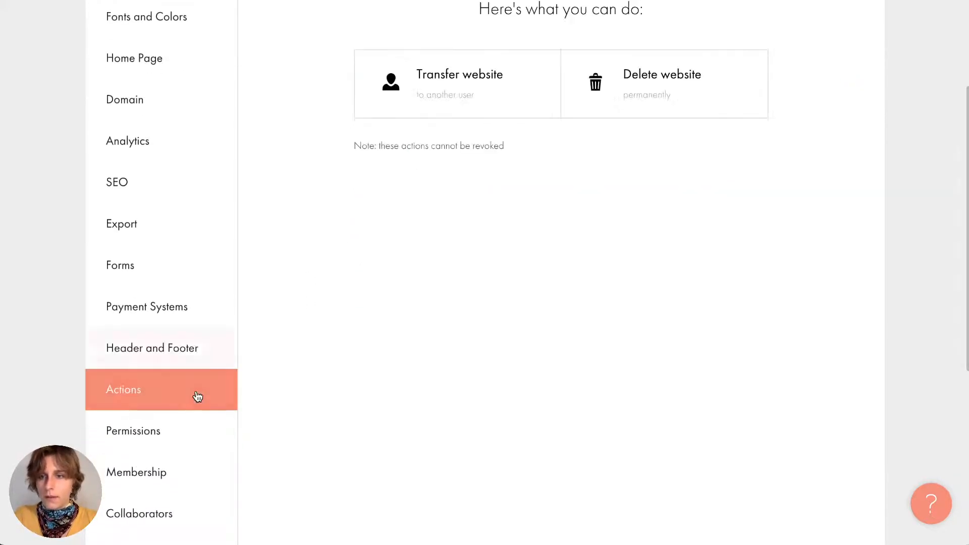
scroll(298, 443, up, 3)
scroll(298, 443, down, 2)
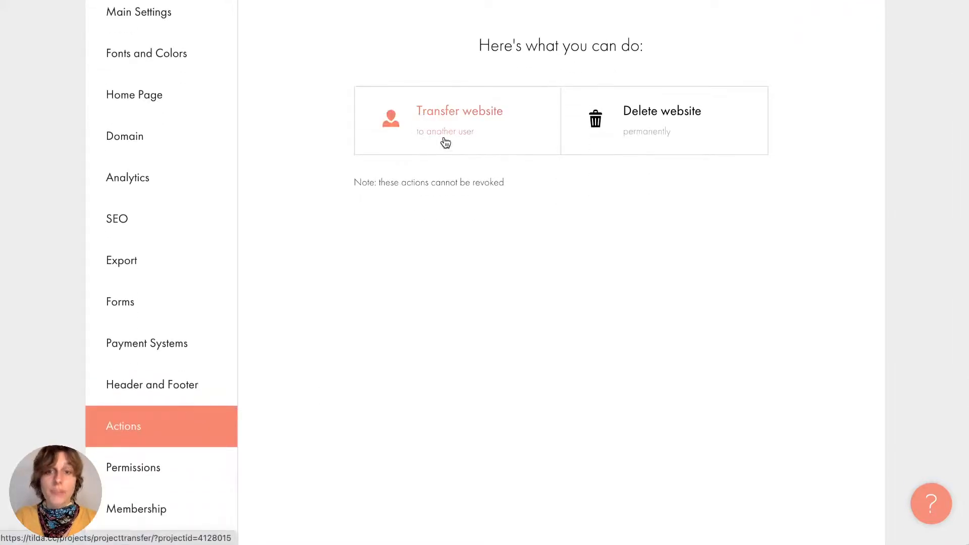
scroll(455, 129, up, 1)
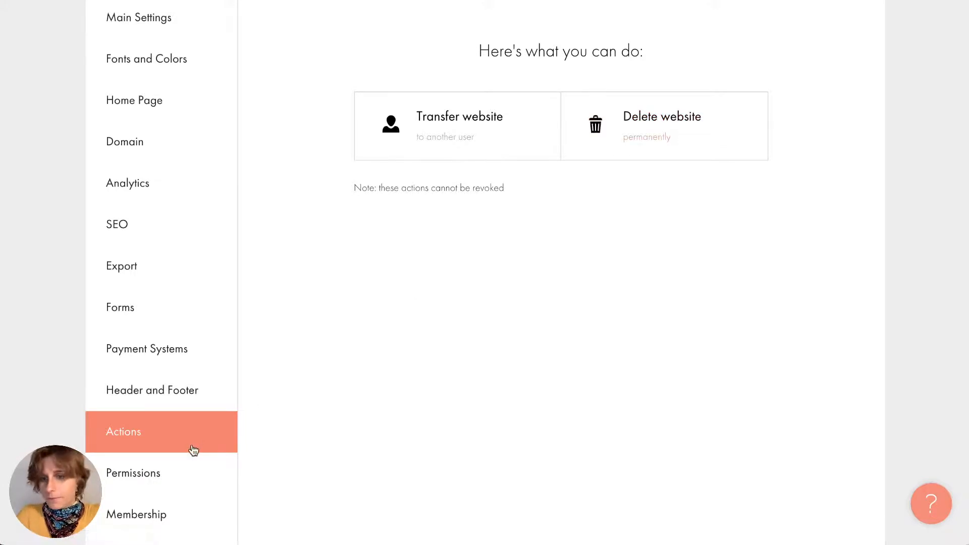
- Open the Permissions settings and examine the password protection, IP address restriction and search engine indexing options
click(186, 469)
scroll(422, 443, up, 2)
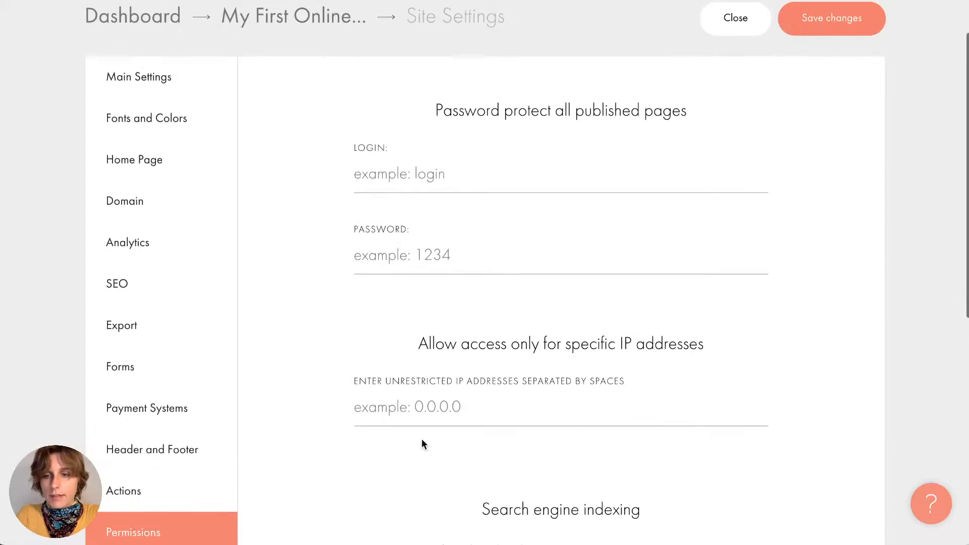
scroll(422, 443, up, 1)
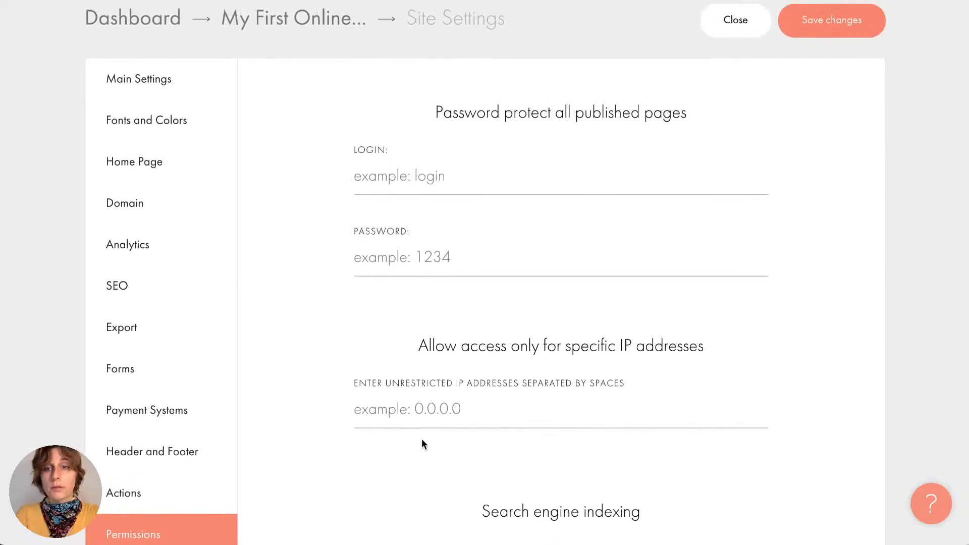
click(496, 265)
click(452, 240)
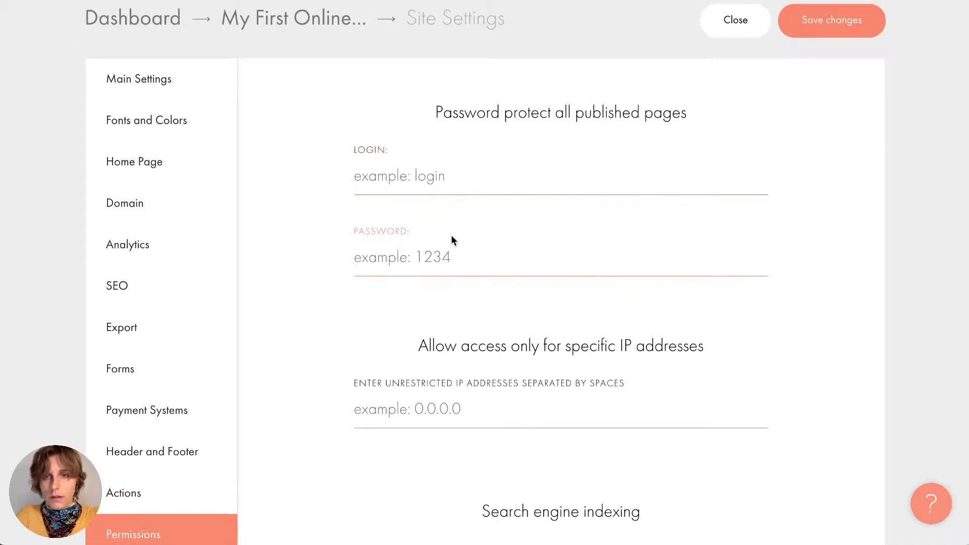
scroll(407, 263, down, 2)
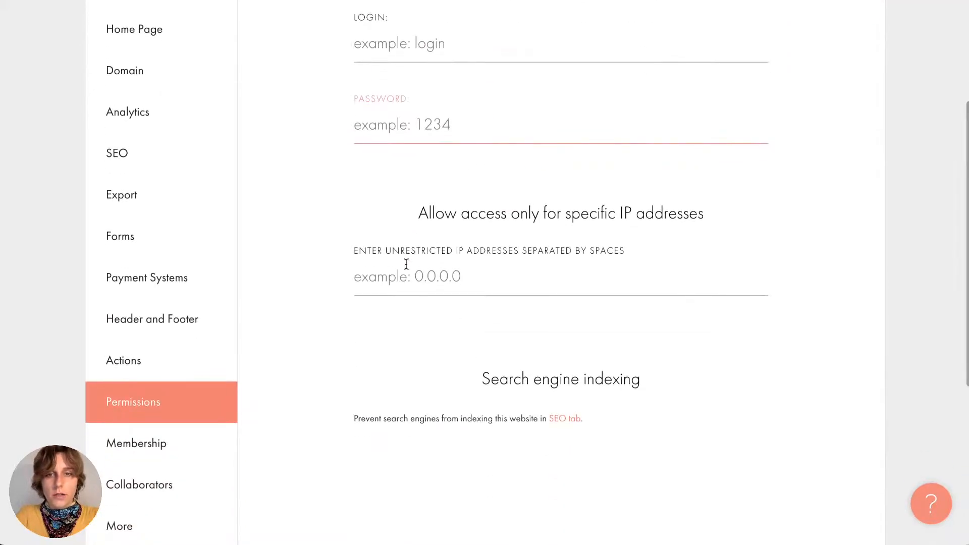
click(360, 318)
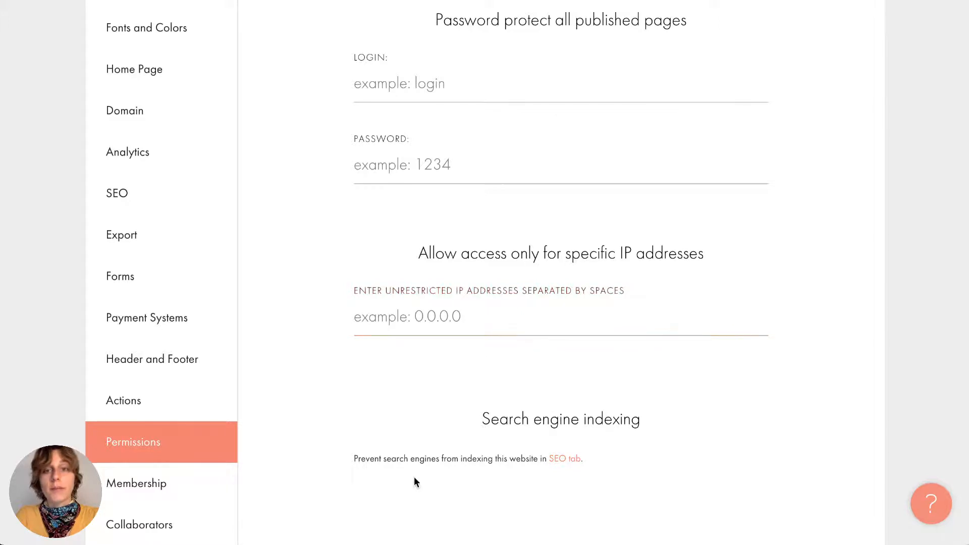
- Open the Membership settings and read about adding a members area to the website
click(157, 471)
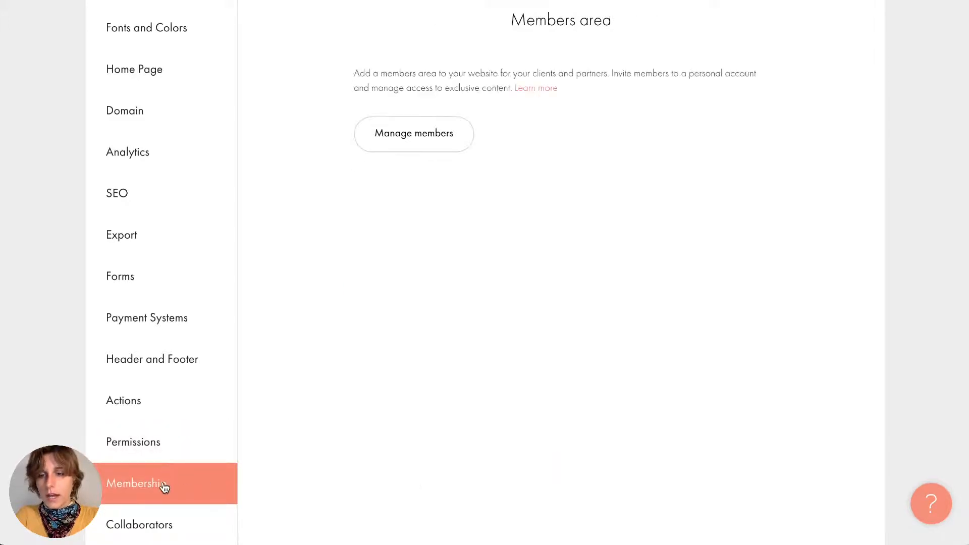
scroll(163, 486, up, 1)
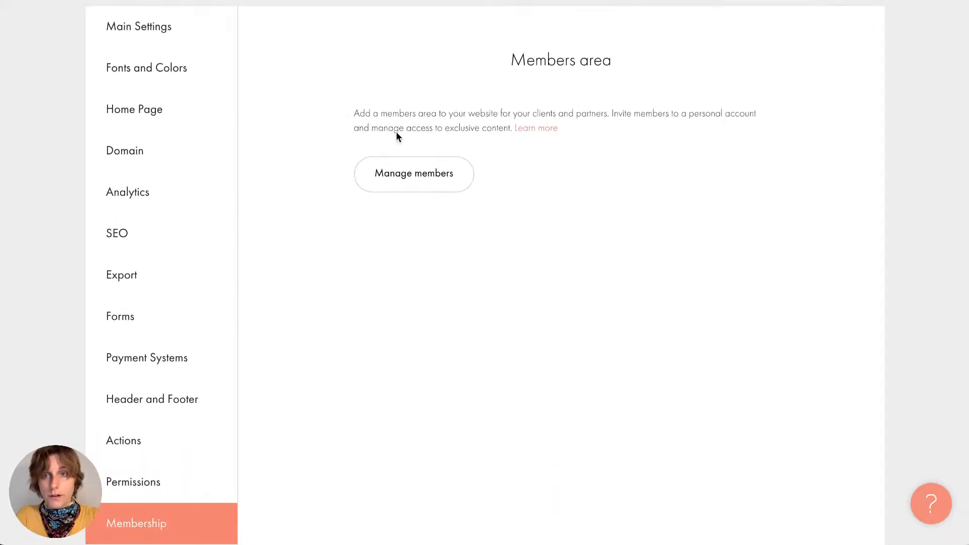
scroll(397, 133, down, 1)
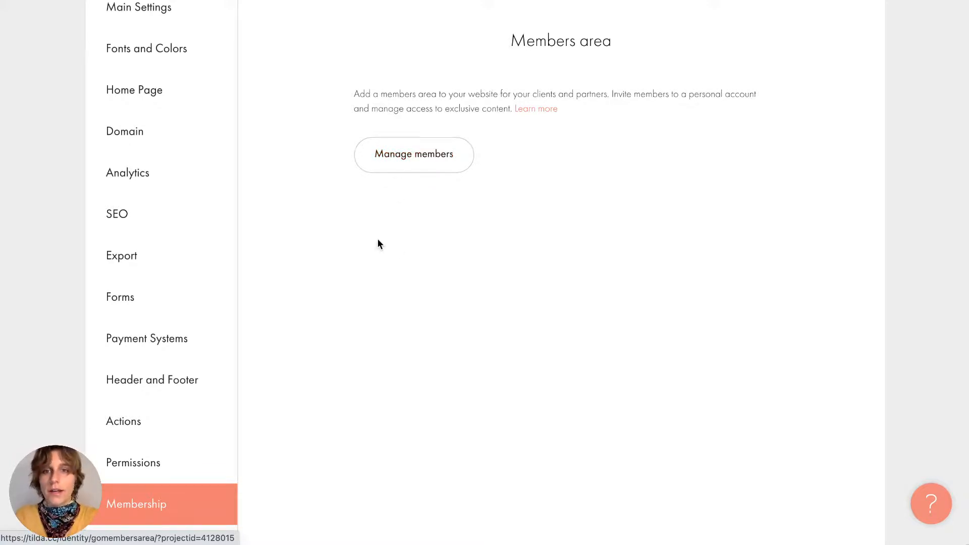
- Open the Collaborators settings and read the terms for collaborative website editing
scroll(327, 317, down, 1)
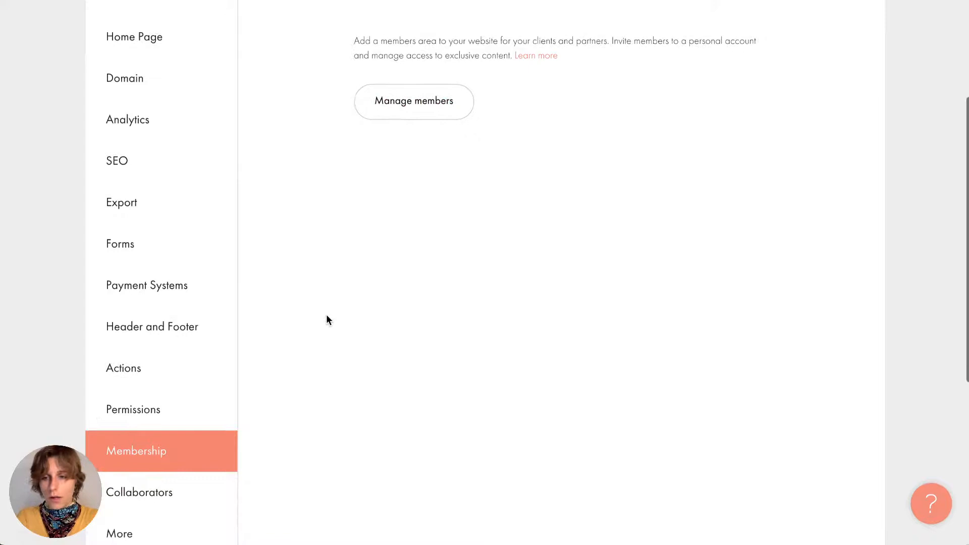
click(167, 490)
scroll(335, 427, up, 1)
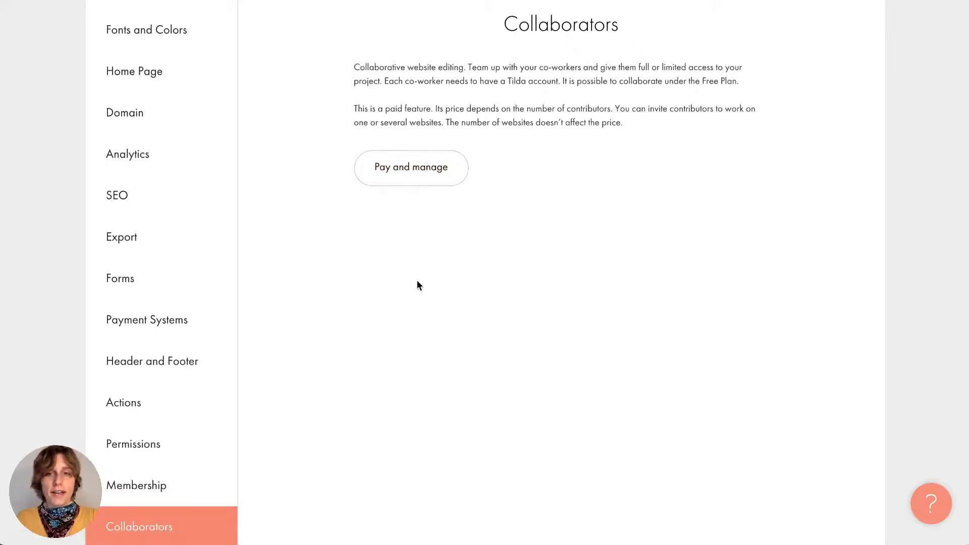
scroll(417, 281, down, 1)
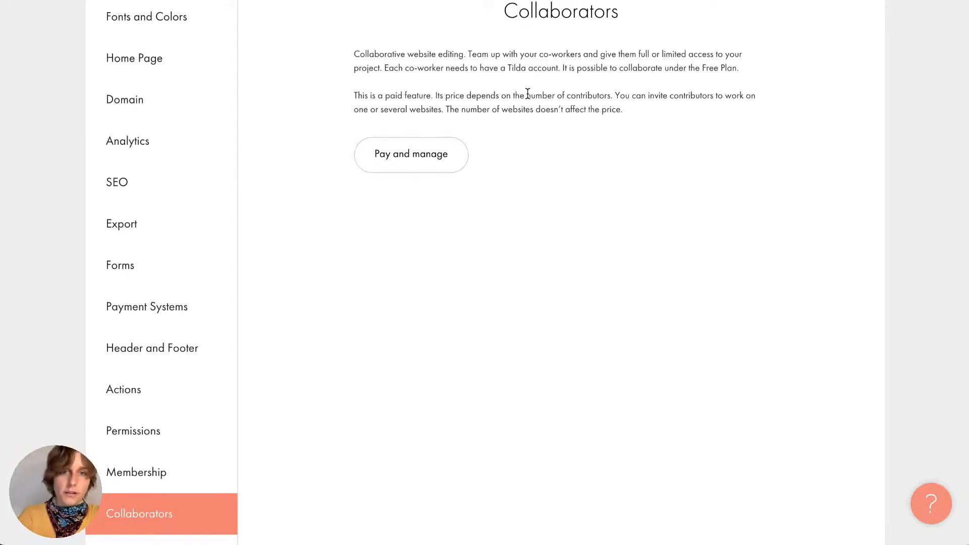
- Open the More settings and look over the favicon, platform label, 404 error page, website language and remaining options
scroll(528, 93, down, 2)
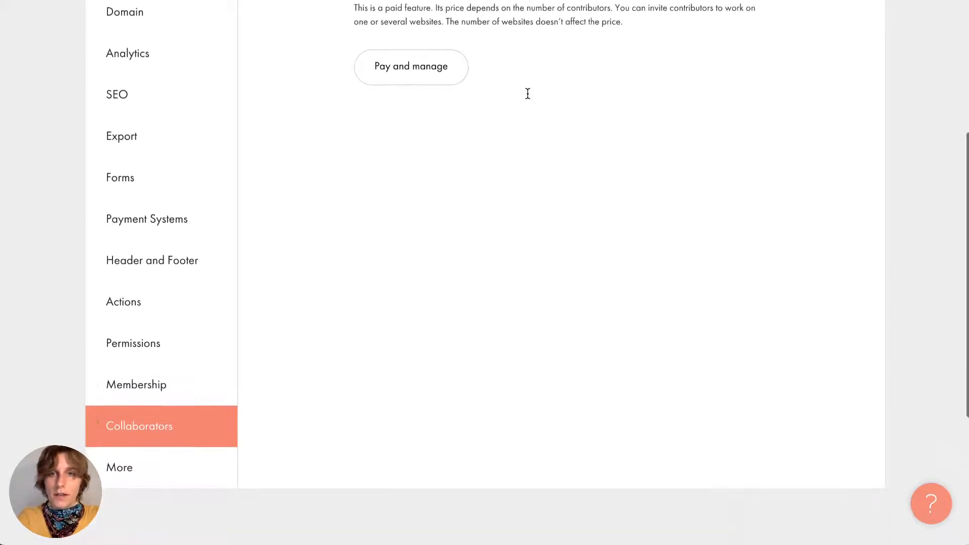
click(135, 472)
scroll(434, 327, up, 3)
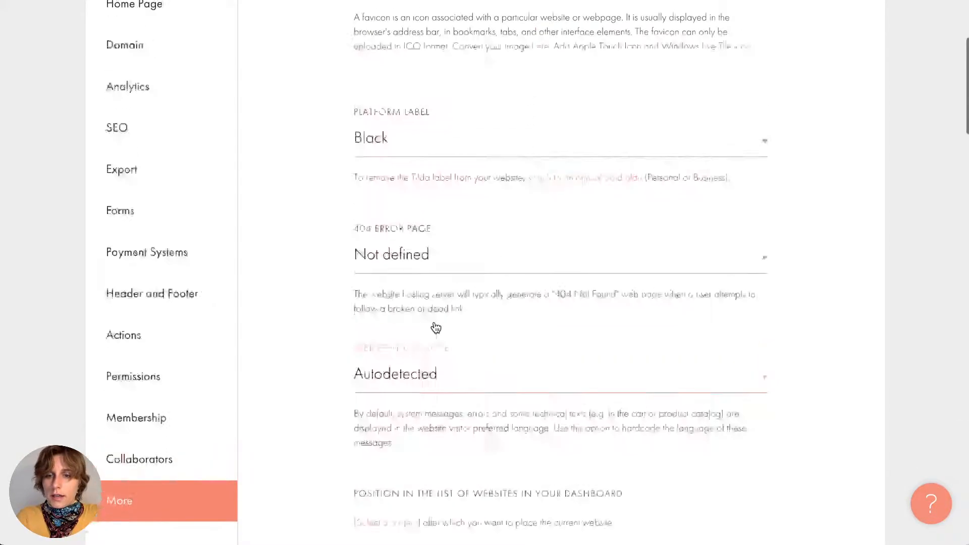
scroll(434, 327, down, 5)
scroll(434, 327, up, 5)
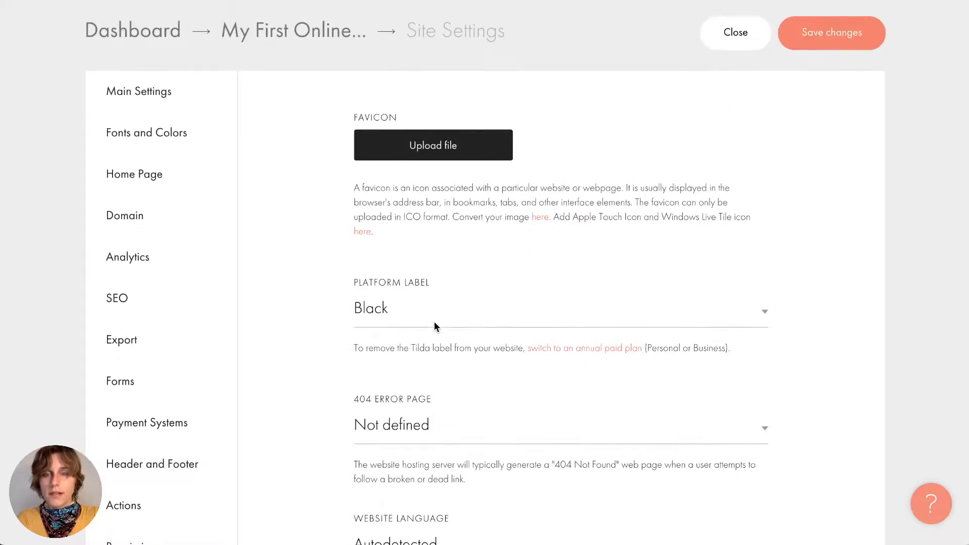
scroll(434, 323, up, 1)
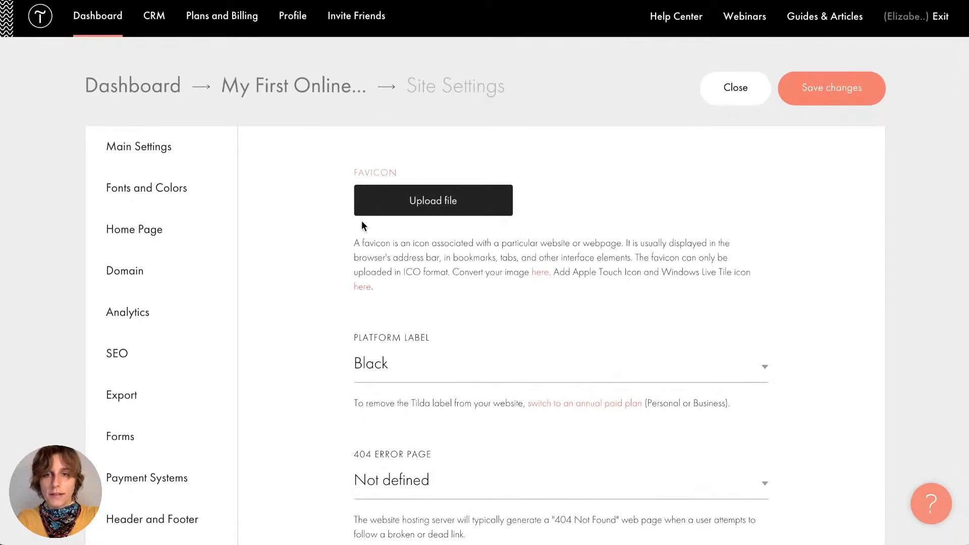
scroll(333, 357, down, 10)
scroll(332, 358, up, 7)
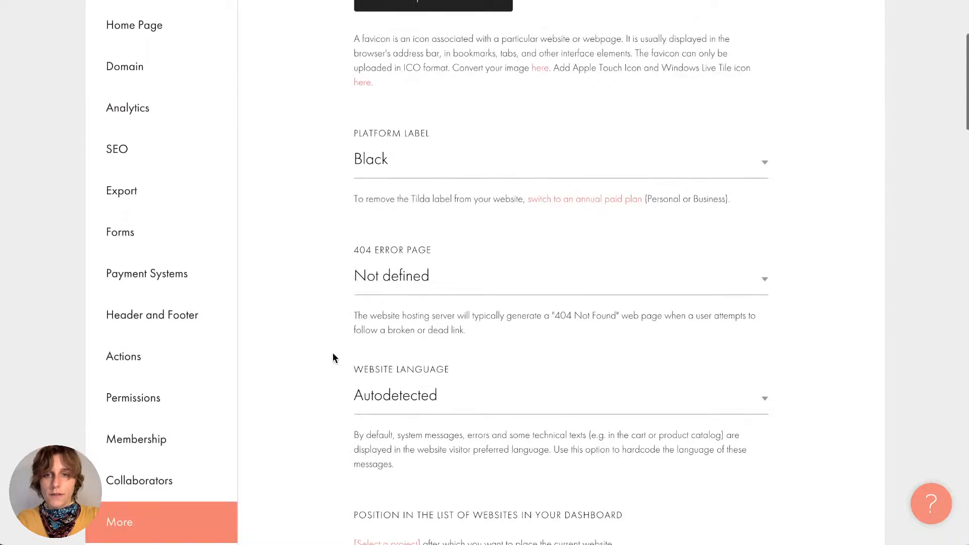
scroll(332, 357, up, 2)
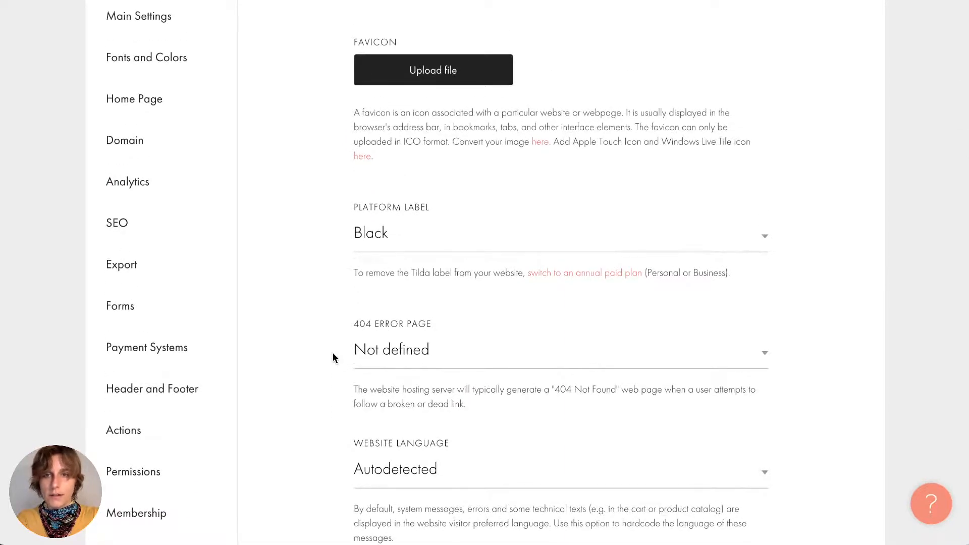
- Review the available platform label colors and close the list without choosing another one
scroll(419, 329, down, 1)
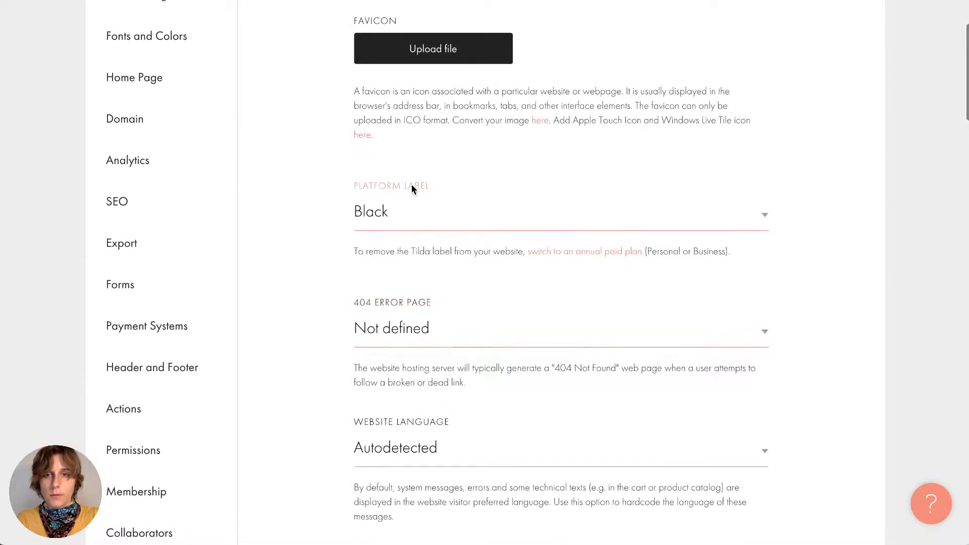
scroll(393, 227, down, 4)
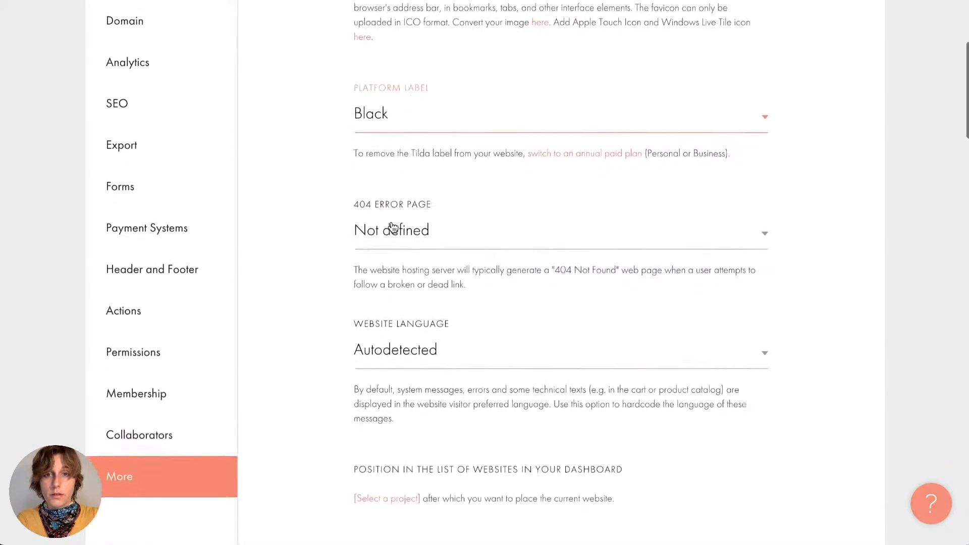
scroll(391, 225, up, 1)
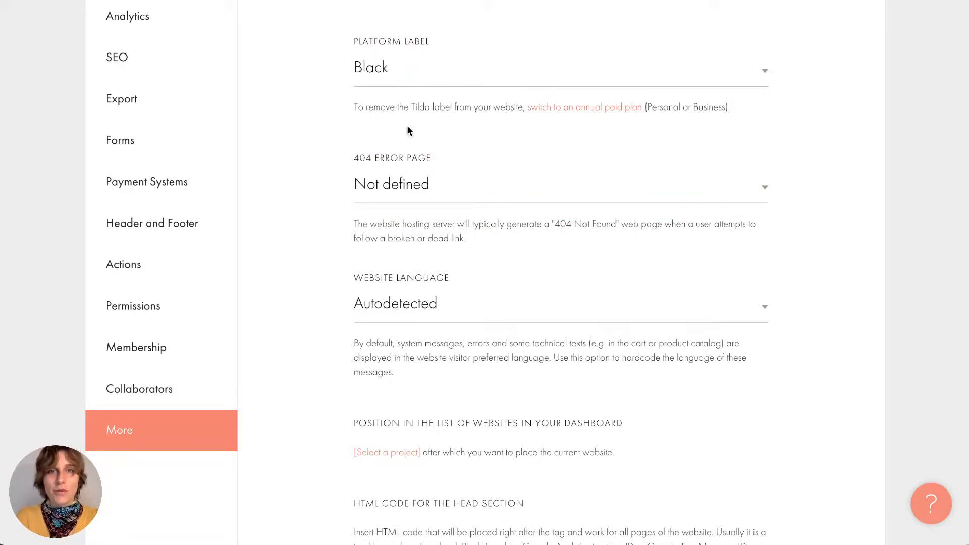
click(416, 84)
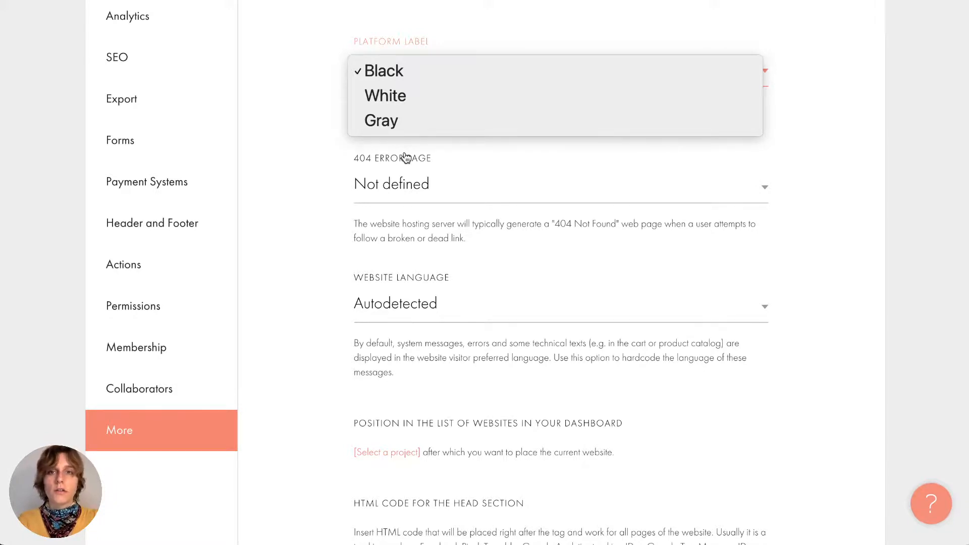
click(290, 79)
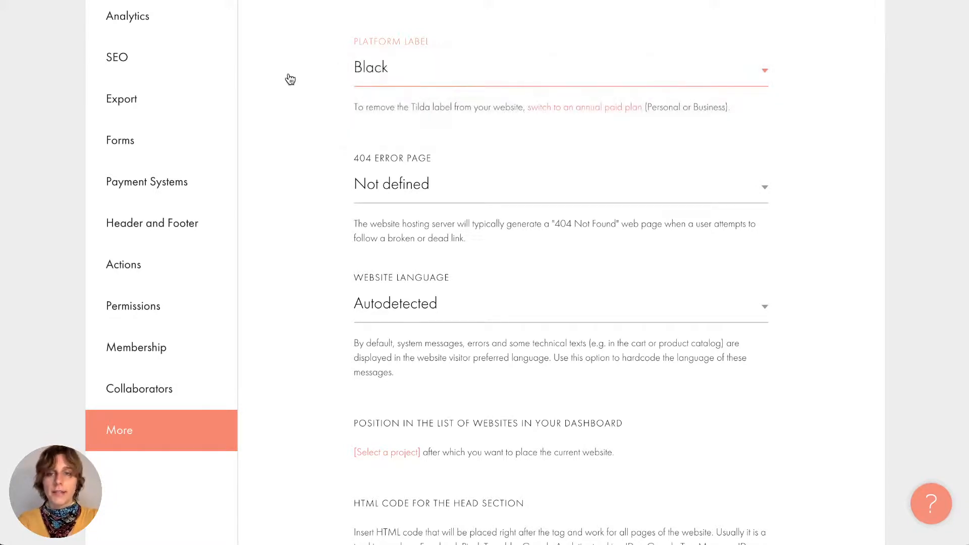
- Review the pages available for the 404 error page and close the list without choosing another one
scroll(501, 222, down, 3)
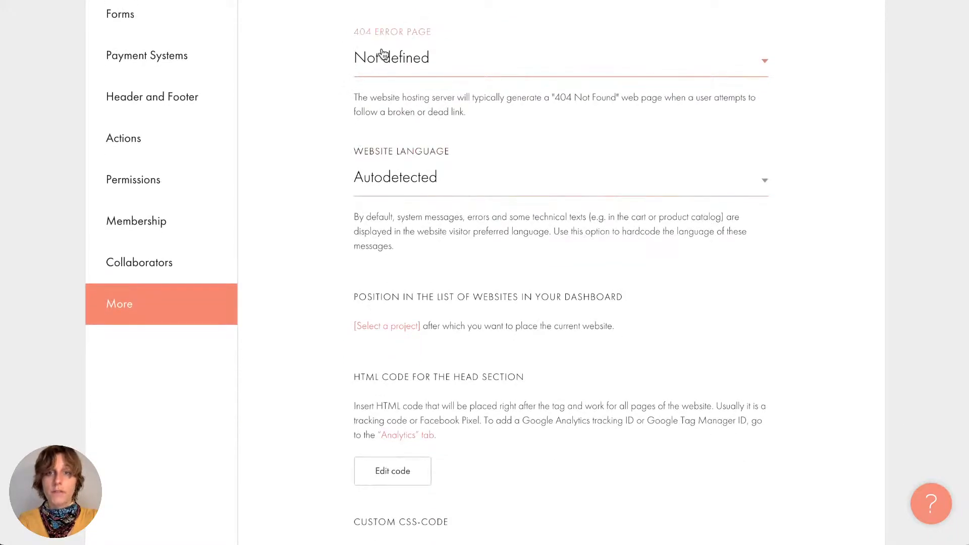
click(381, 56)
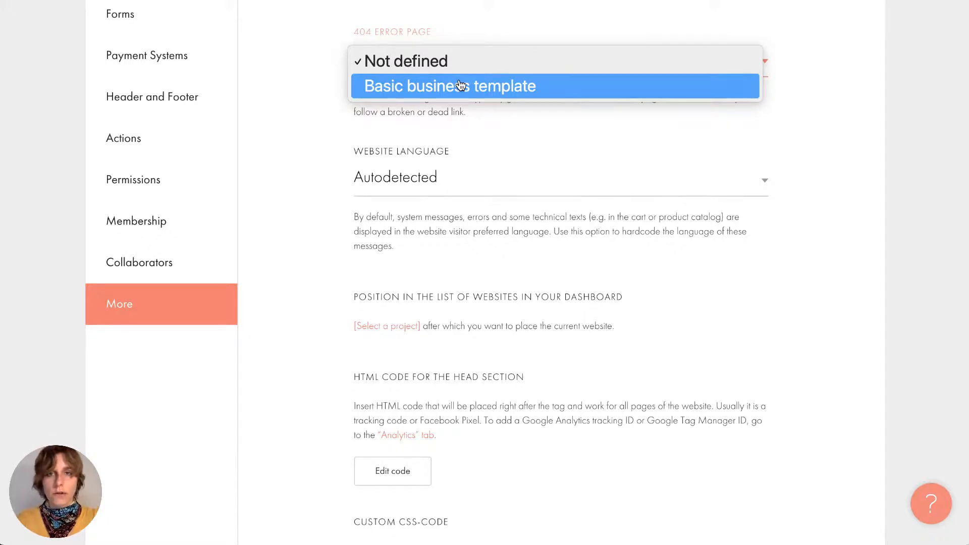
click(454, 133)
- Read the settings for the head section HTML code, custom CSS code and image loading optimization
scroll(429, 197, down, 4)
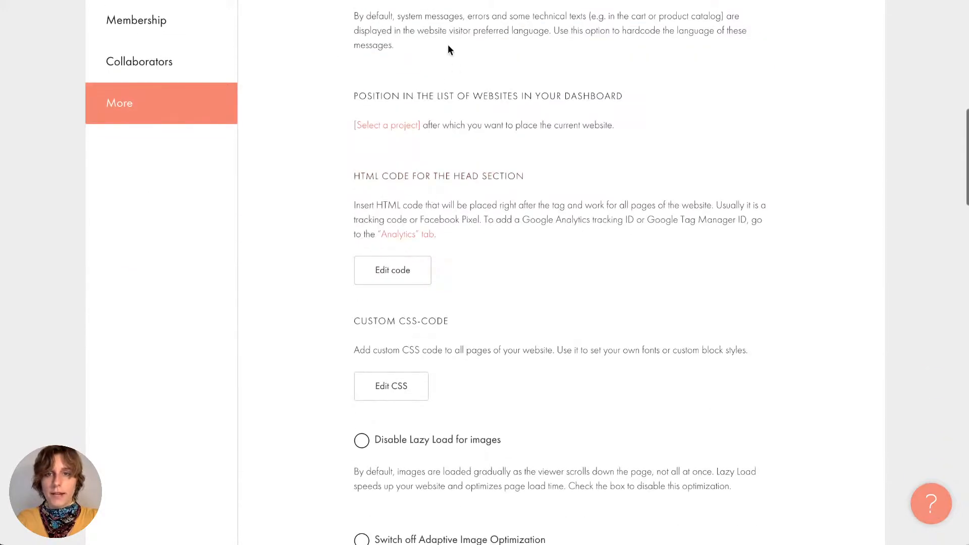
scroll(435, 173, down, 2)
drag(354, 98, 530, 101)
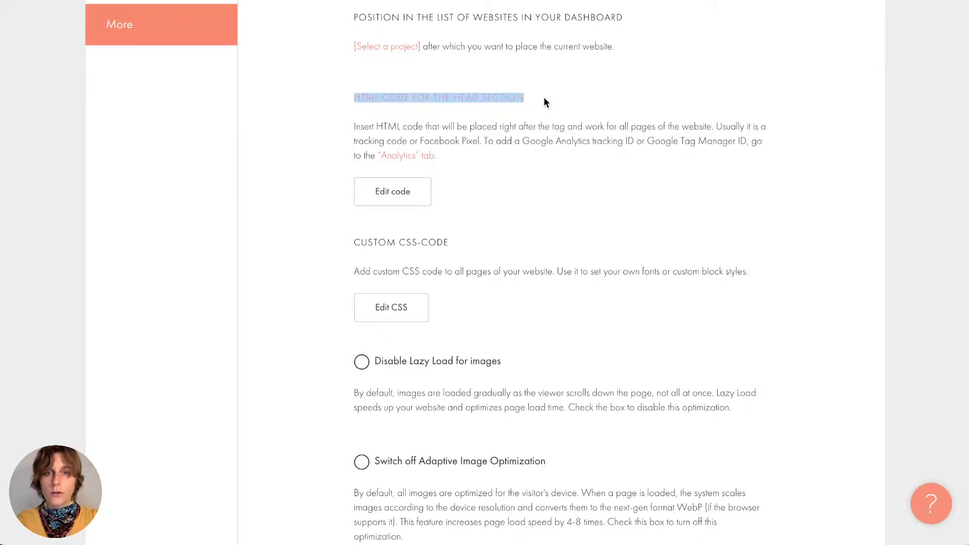
click(520, 150)
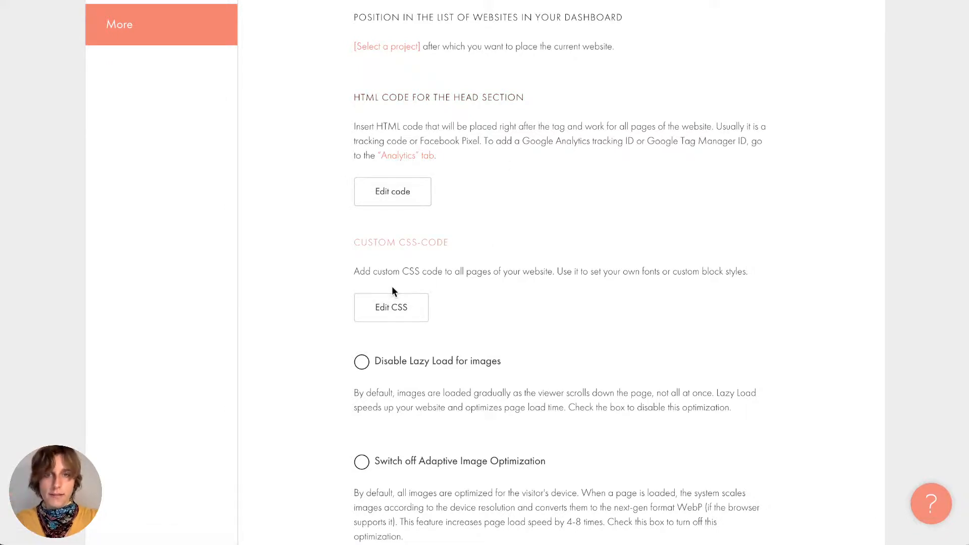
scroll(392, 288, down, 2)
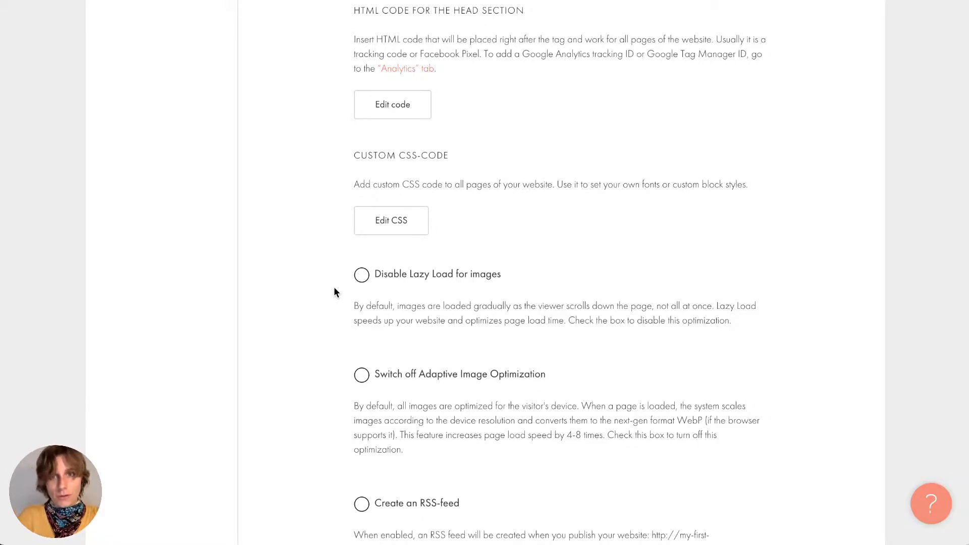
scroll(334, 288, up, 1)
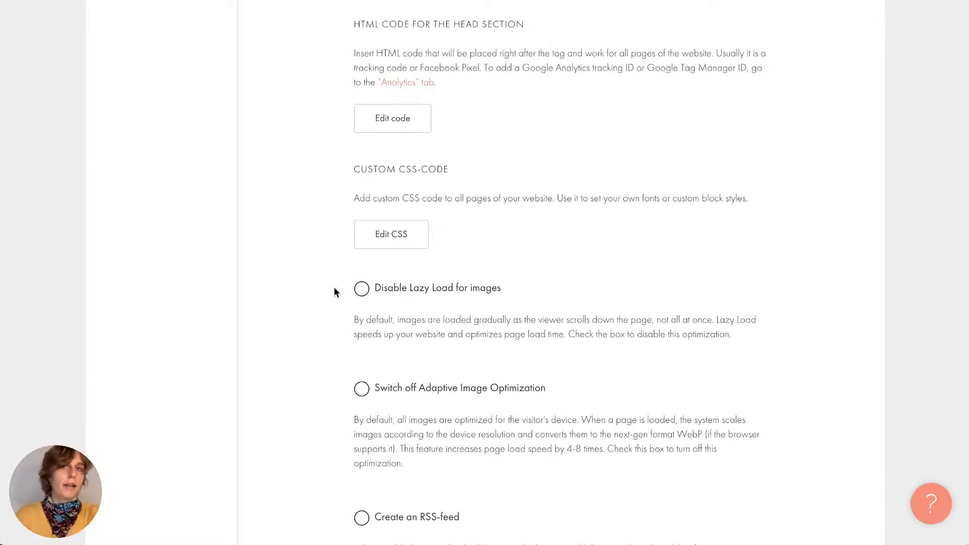
- Look over the Maps API Keys, Ownership verification, Website Designer ID and Built-in services settings
scroll(336, 286, down, 5)
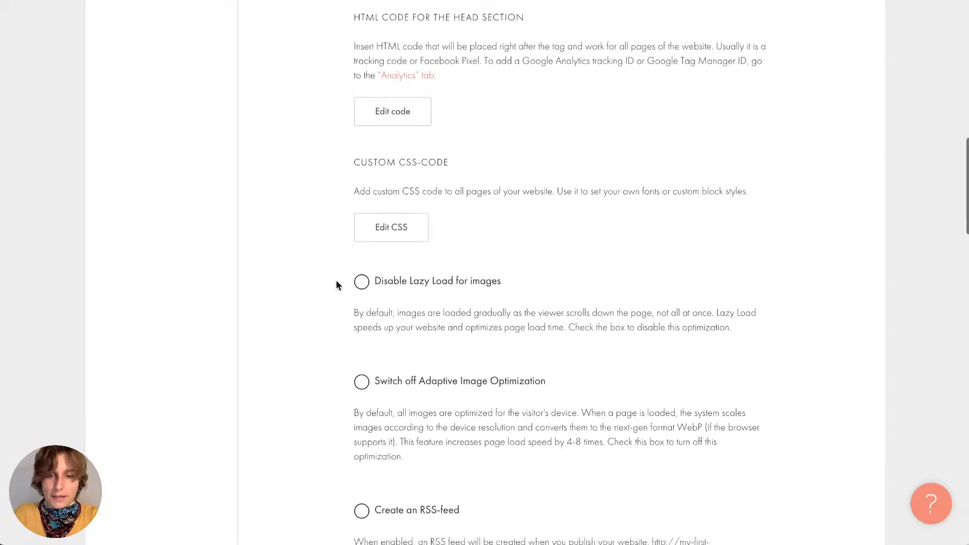
scroll(336, 286, down, 5)
scroll(337, 285, down, 4)
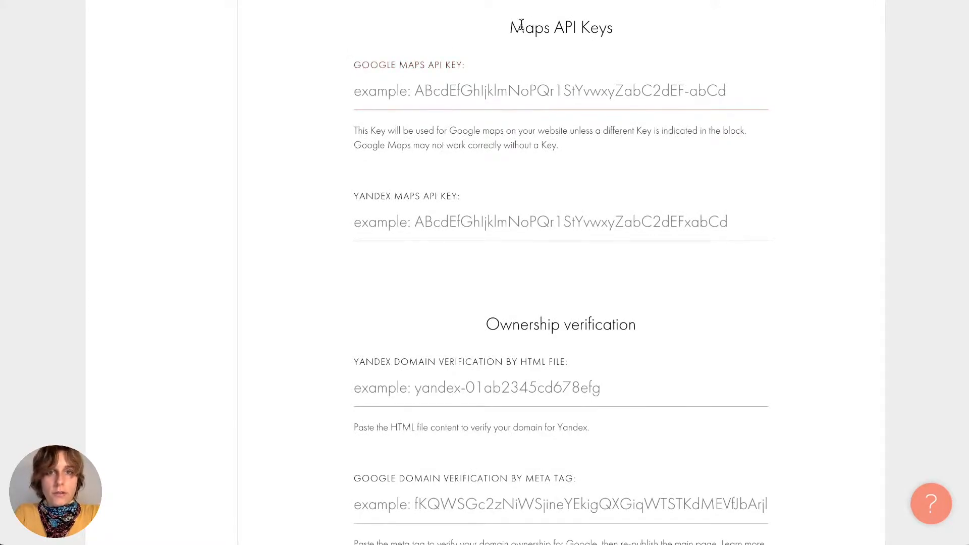
drag(511, 26, 664, 54)
click(569, 18)
scroll(448, 230, down, 6)
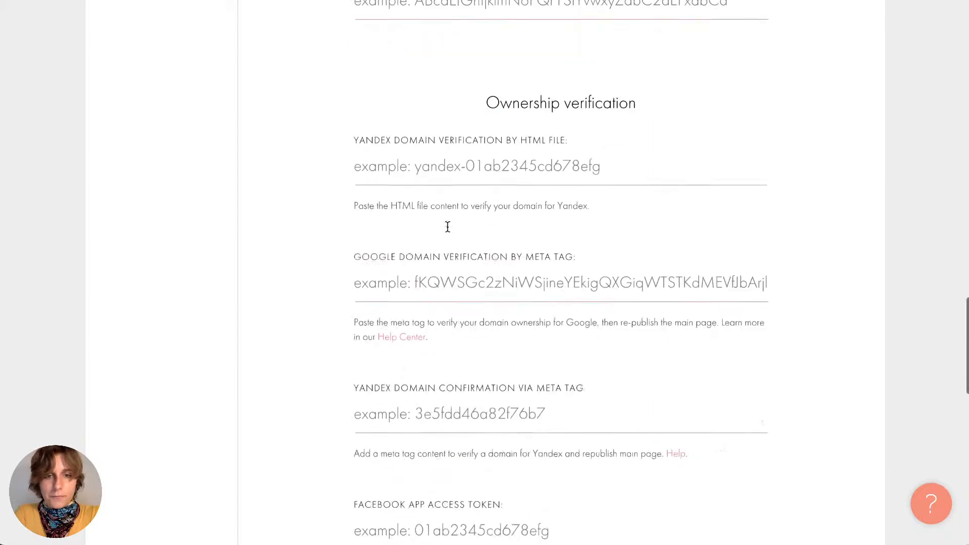
scroll(448, 231, up, 1)
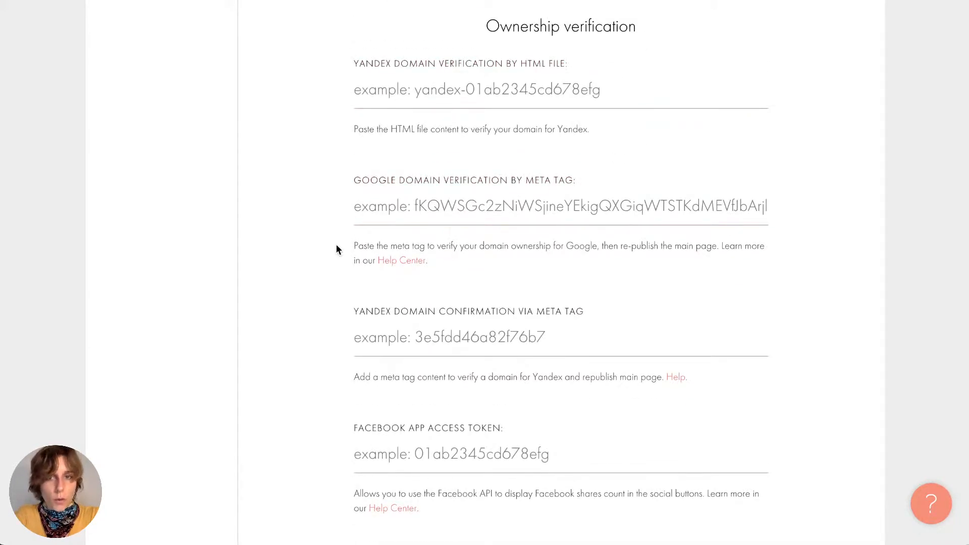
scroll(440, 223, down, 5)
scroll(440, 222, down, 5)
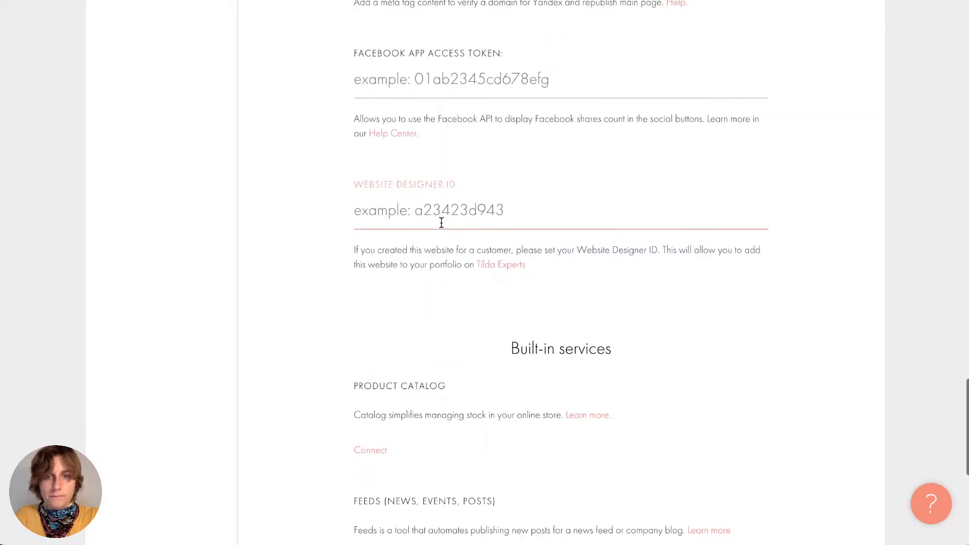
- Save the site settings and return to the page list of My First Online Business
scroll(441, 222, up, 9)
scroll(441, 224, up, 20)
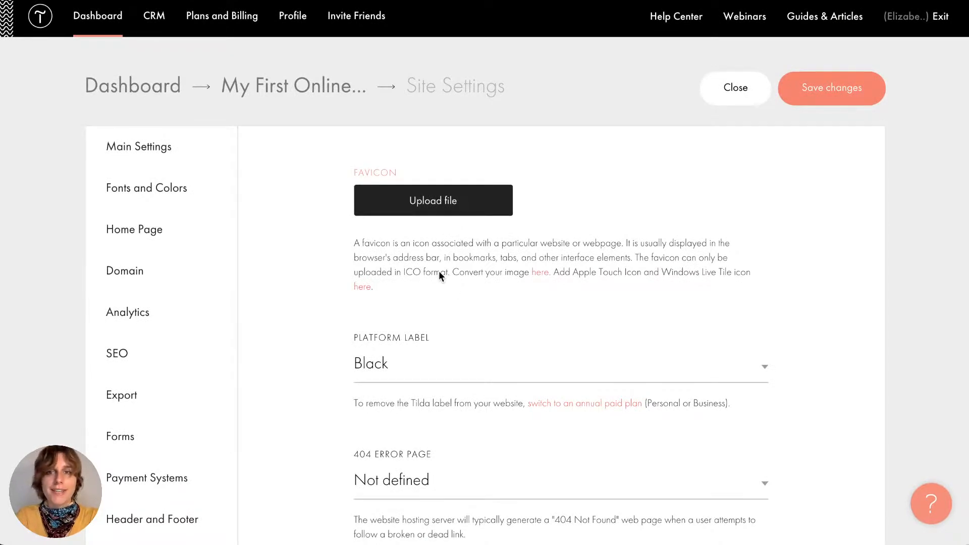
click(808, 88)
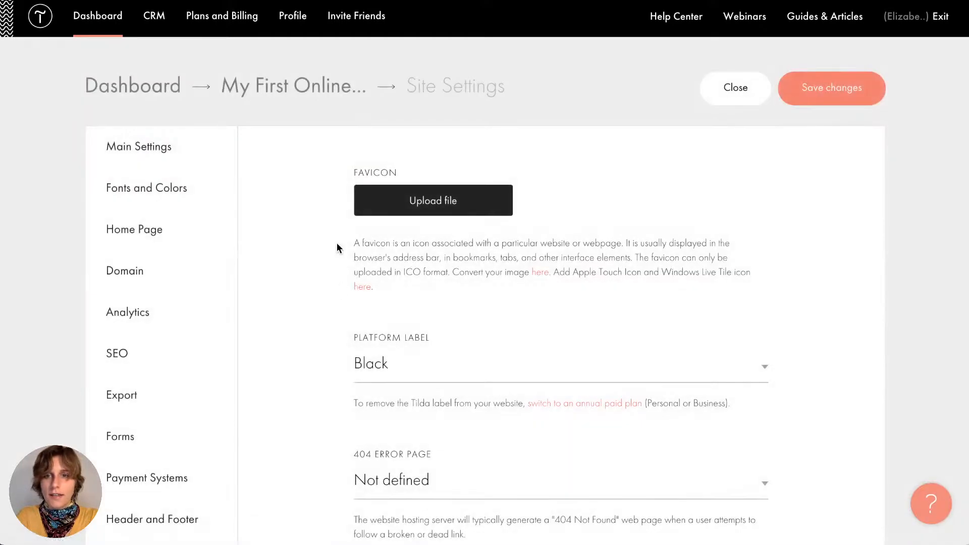
click(309, 91)
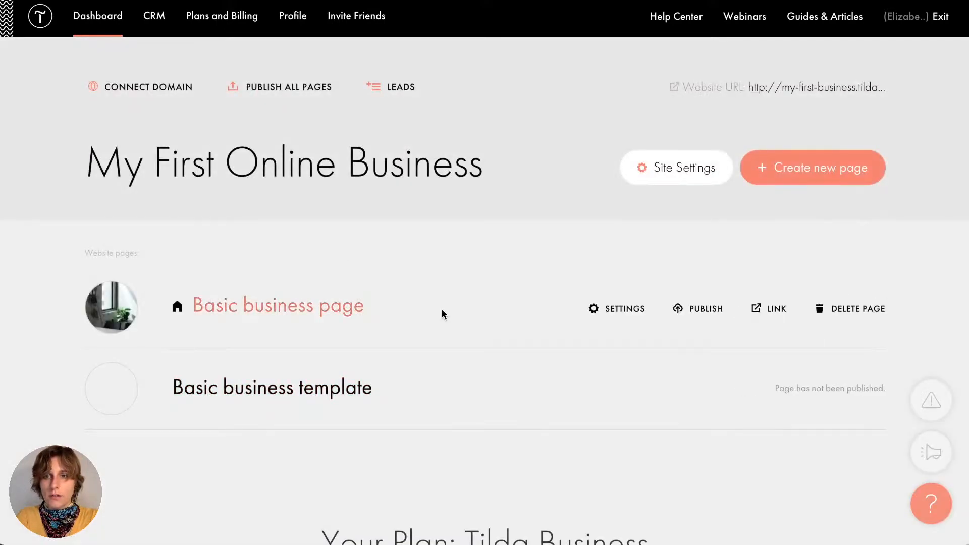
- Open the Basic business page's settings and examine the title, description and web address in its Facebook preview
scroll(441, 314, down, 1)
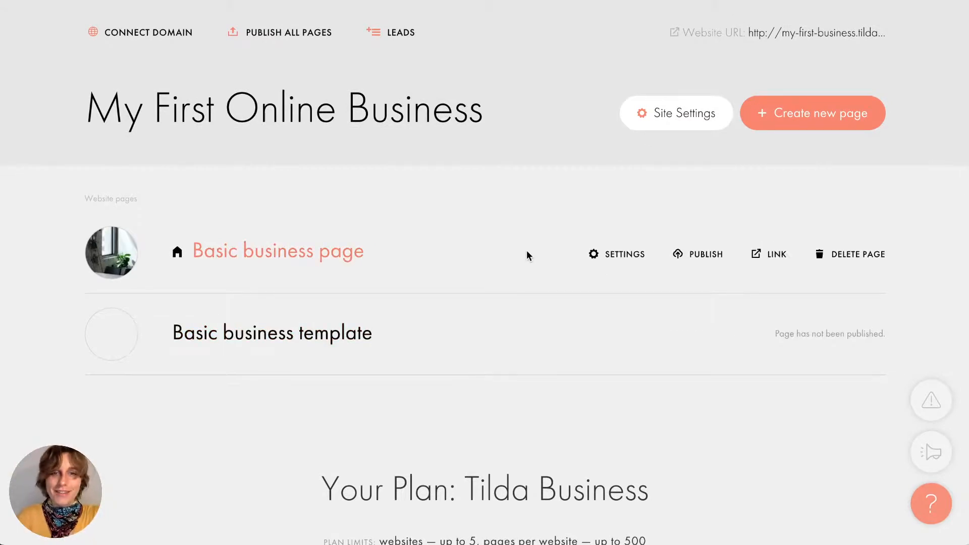
scroll(527, 254, up, 1)
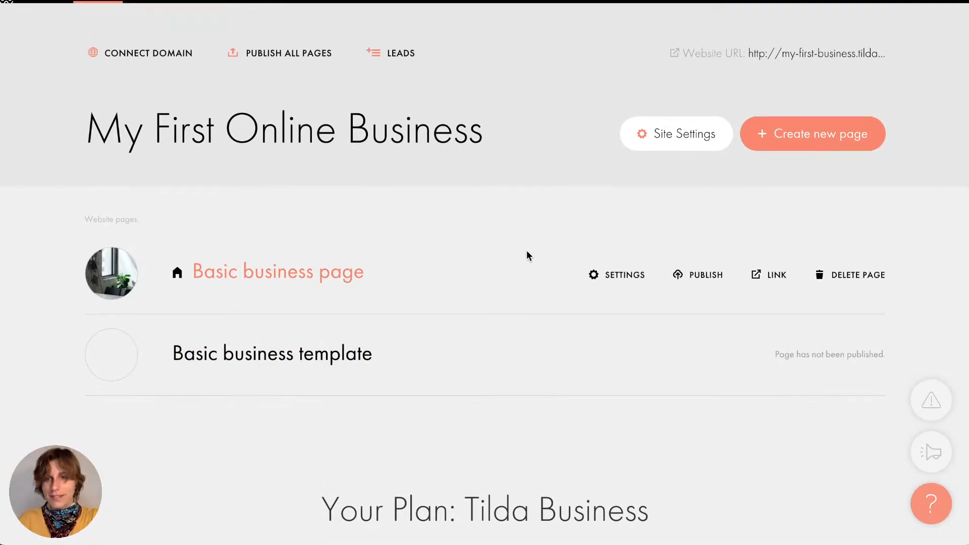
scroll(526, 255, down, 1)
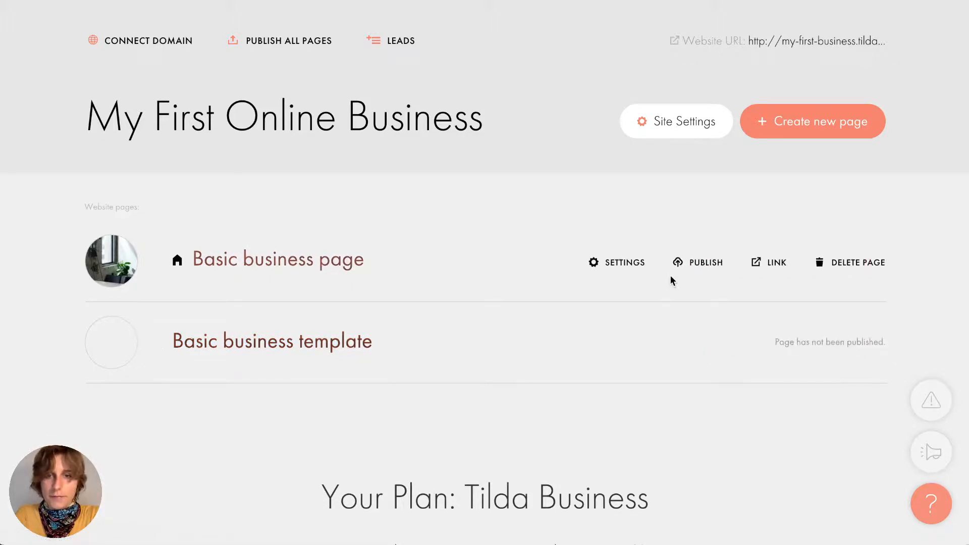
click(622, 264)
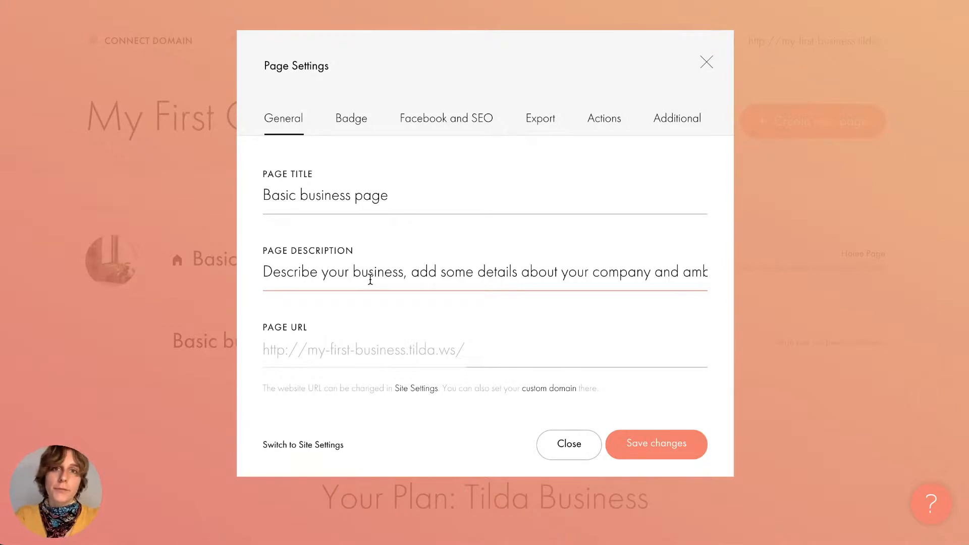
click(423, 126)
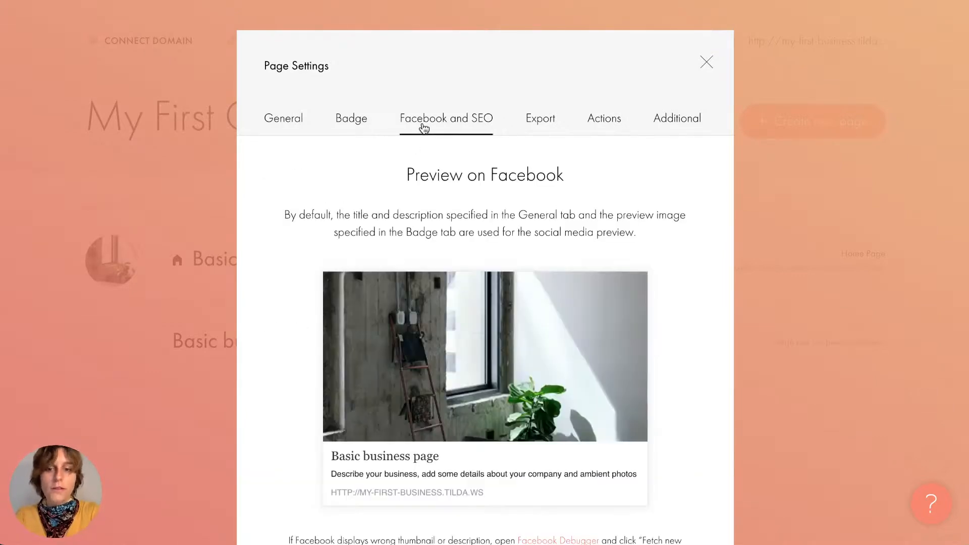
scroll(441, 337, down, 2)
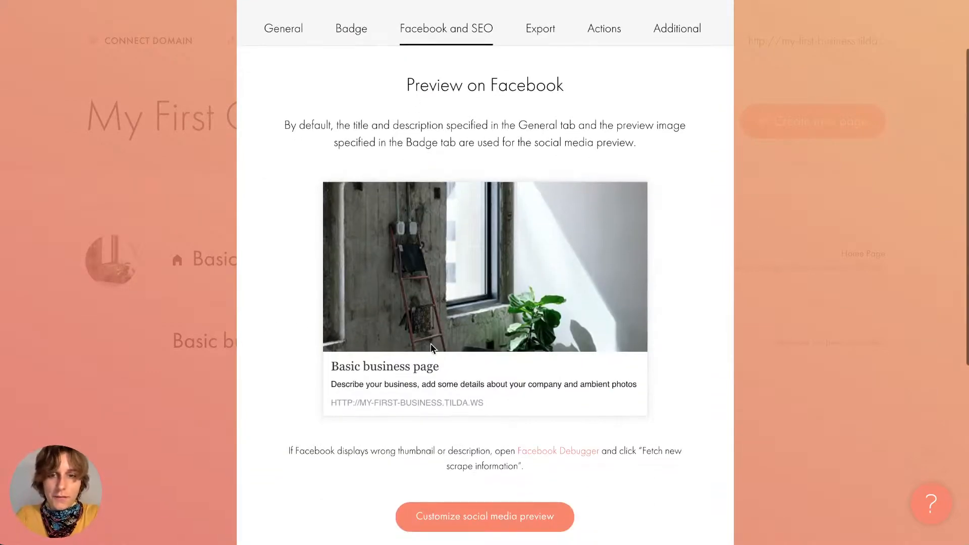
drag(331, 368, 430, 367)
drag(337, 386, 599, 402)
click(428, 405)
drag(341, 402, 460, 401)
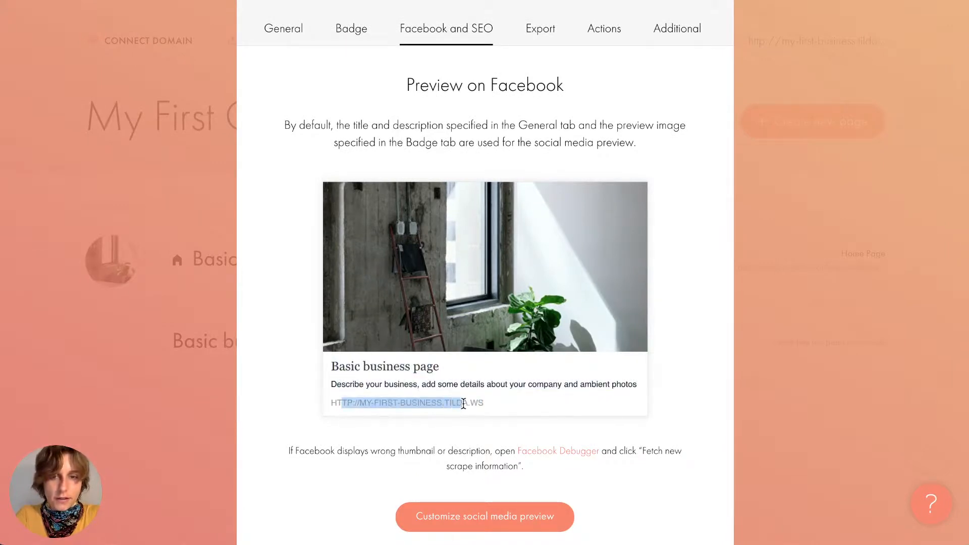
click(461, 402)
scroll(462, 402, down, 1)
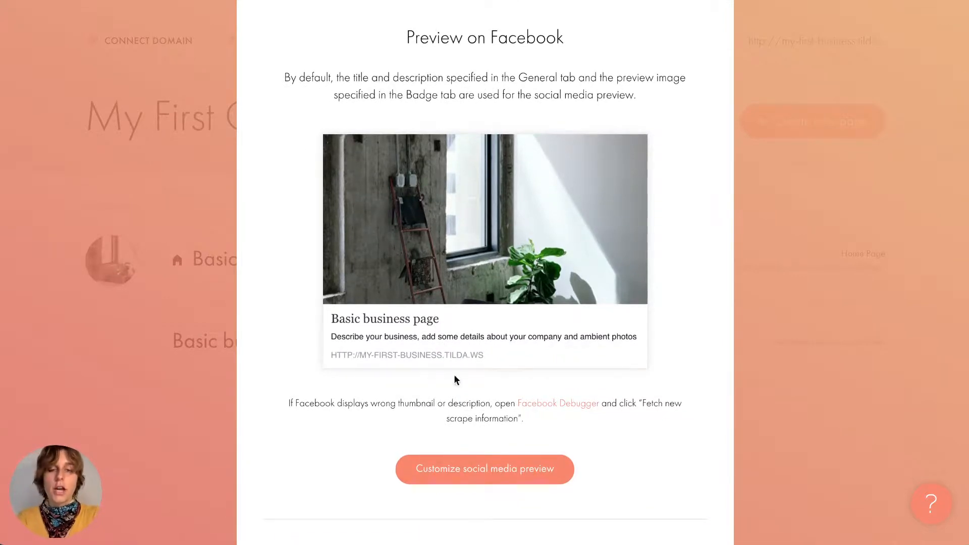
- Return to the page's general settings and begin editing the page URL
scroll(407, 68, up, 8)
click(269, 122)
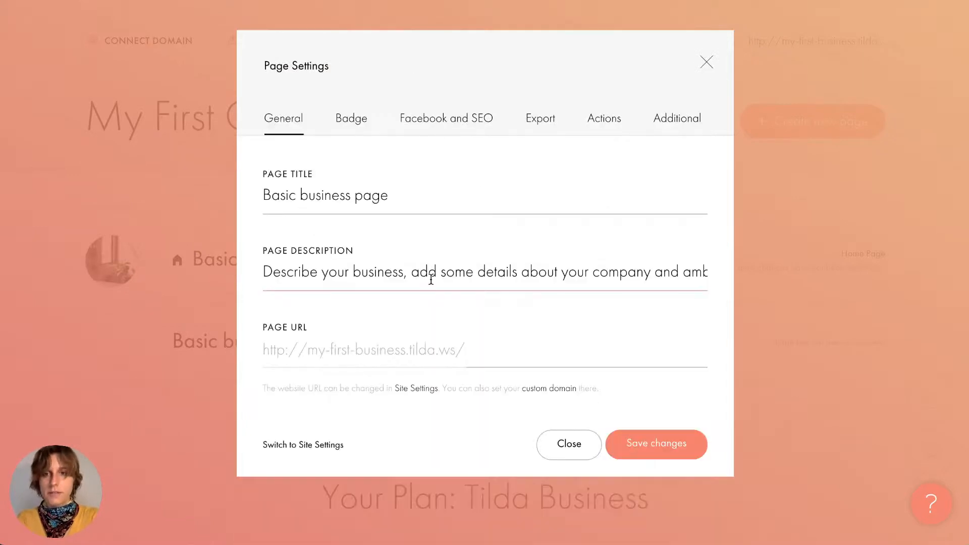
click(267, 192)
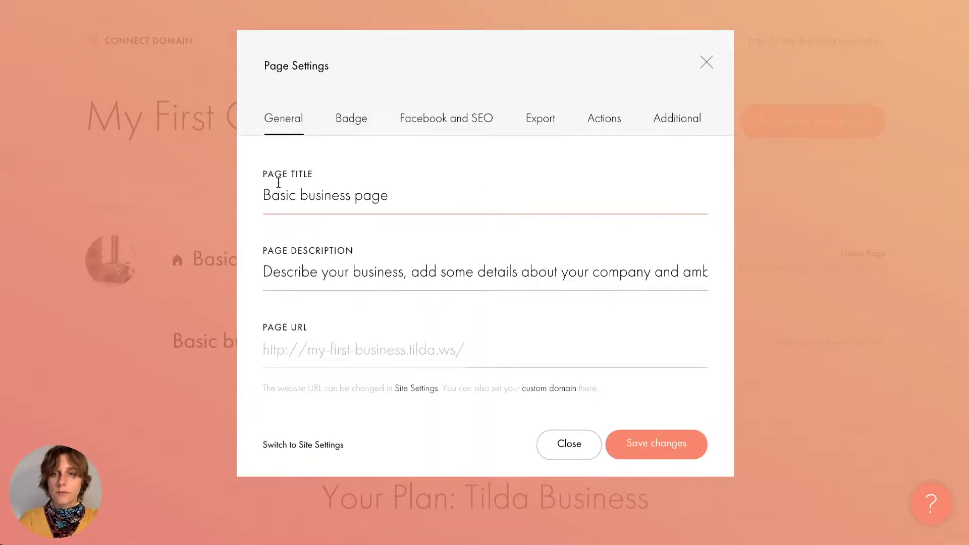
click(474, 352)
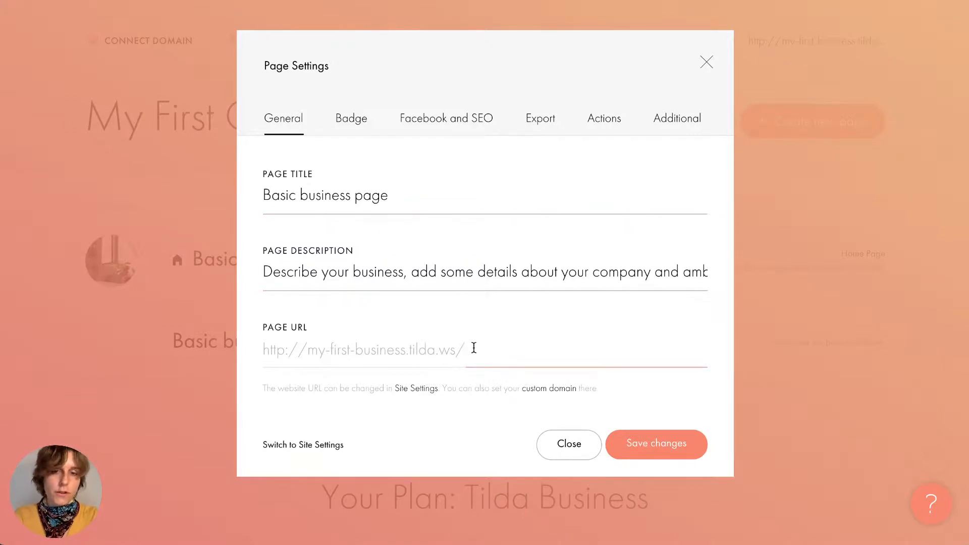
text(sho)
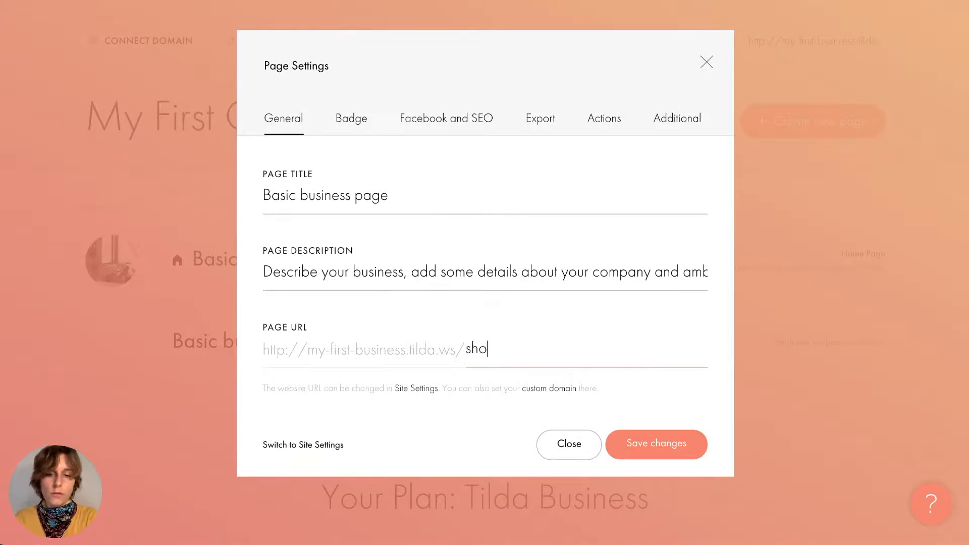
text(p)
key(BackSpace)
key(BackSpace)
key(BackSpace)
key(BackSpace)
text(bo)
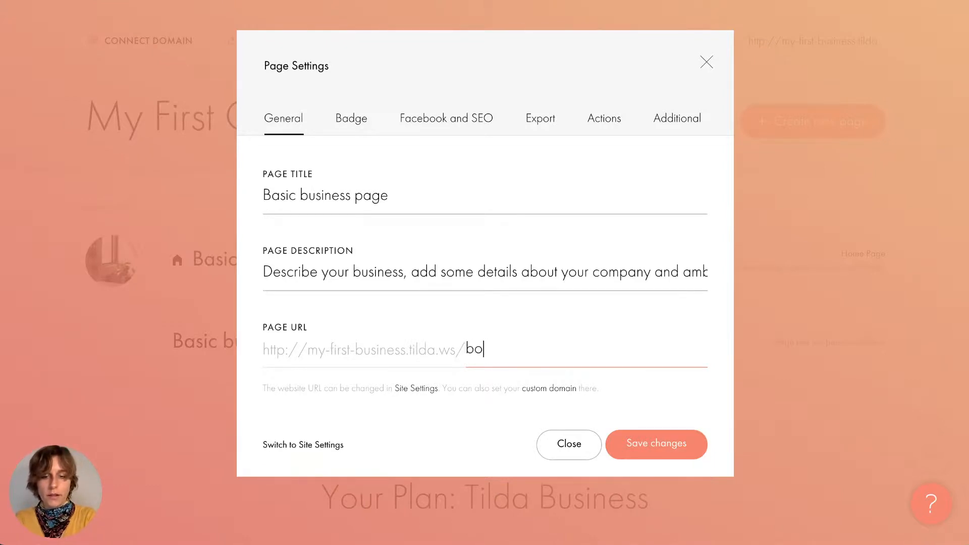
key(BackSpace)
key(BackSpace)
- Set the ending of the page URL to about-us
text(about)
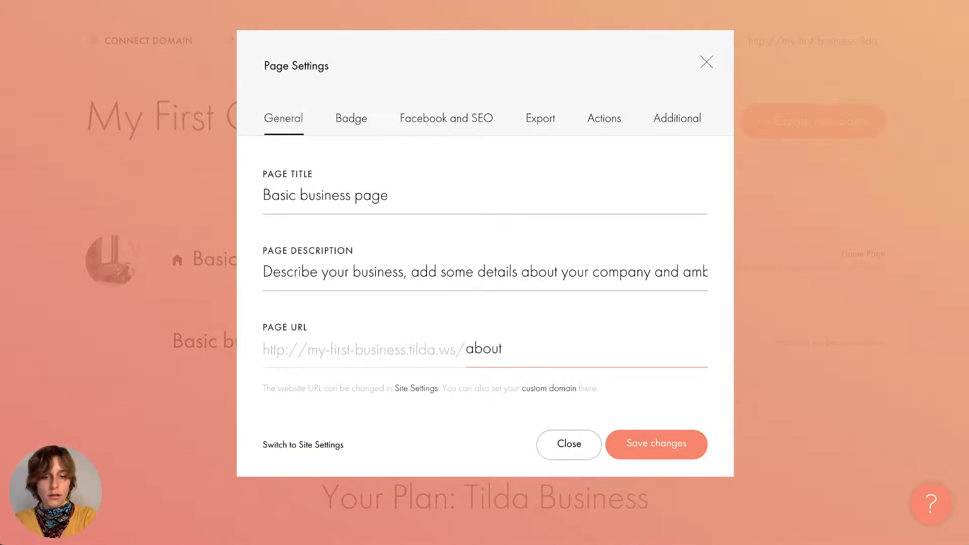
text(-us)
drag(545, 357, 457, 353)
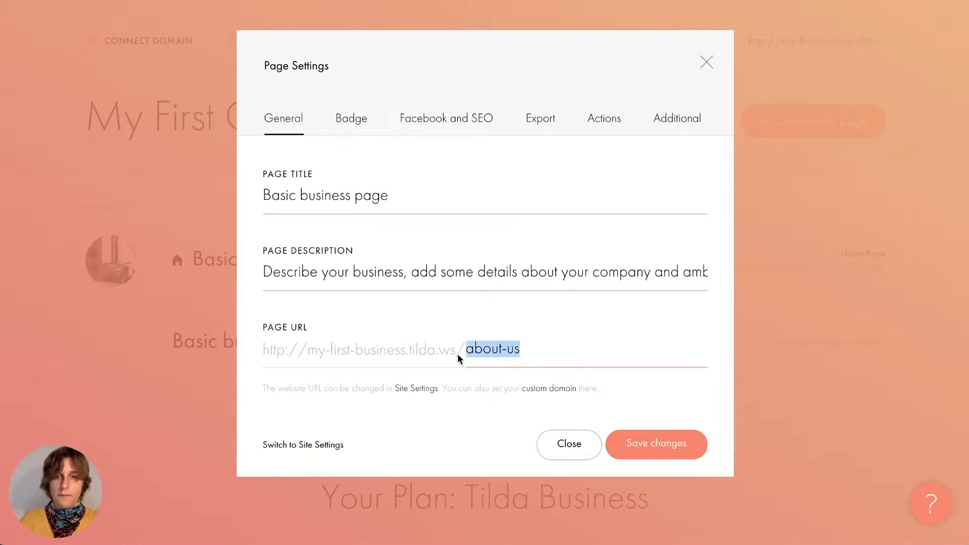
click(556, 354)
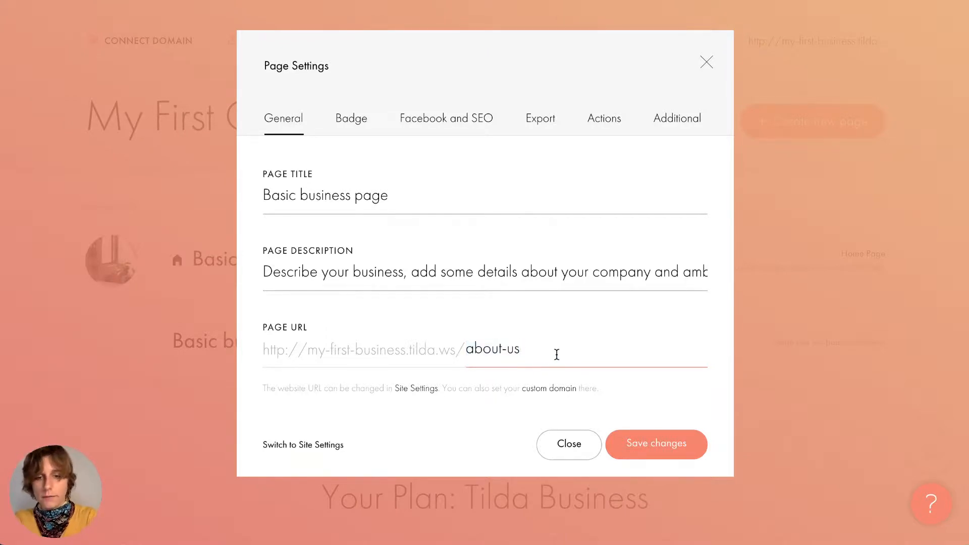
- Review the page's badge thumbnail, then open the image upload dialog and close it without adding a file
click(361, 121)
scroll(370, 295, down, 3)
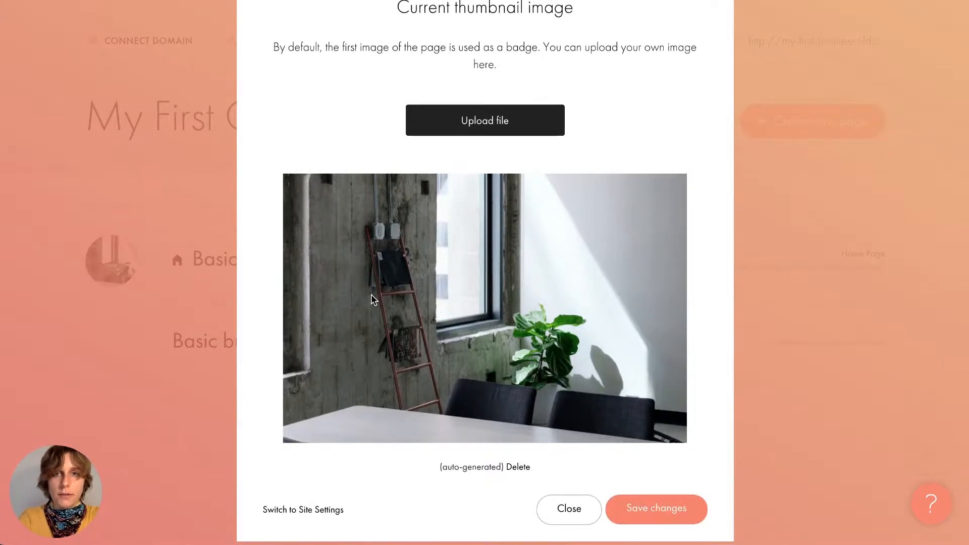
scroll(371, 295, up, 2)
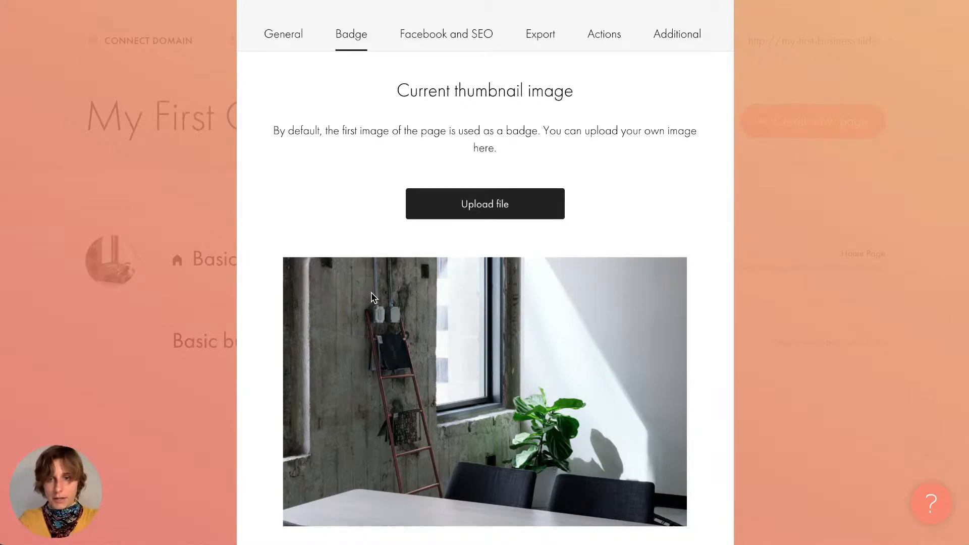
click(534, 202)
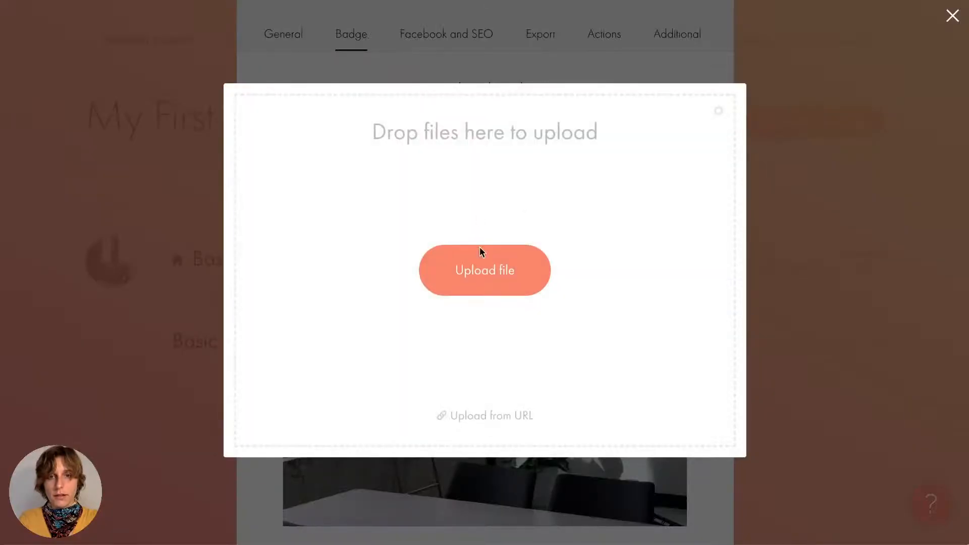
click(542, 25)
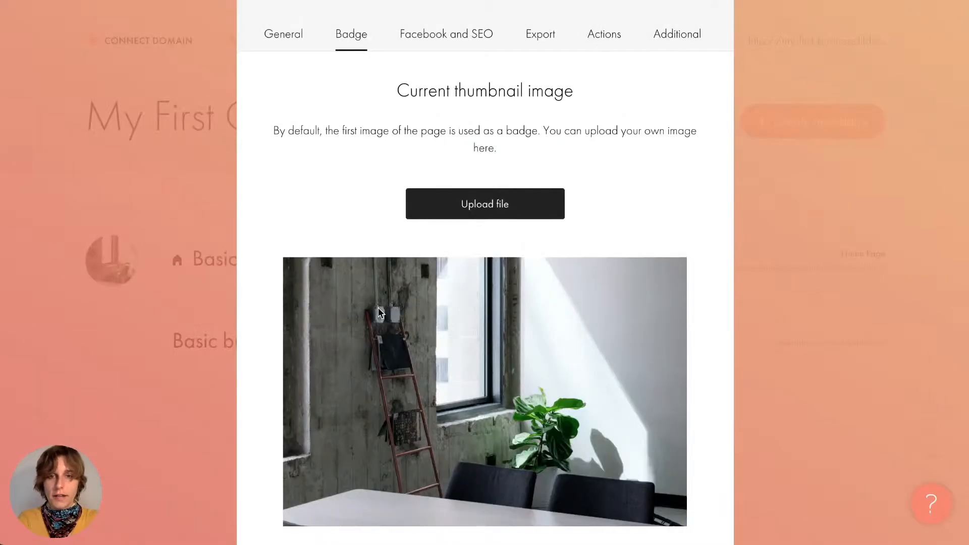
- Open the page's Facebook and SEO settings and examine the social media preview and the search results preview
scroll(428, 128, up, 1)
click(430, 96)
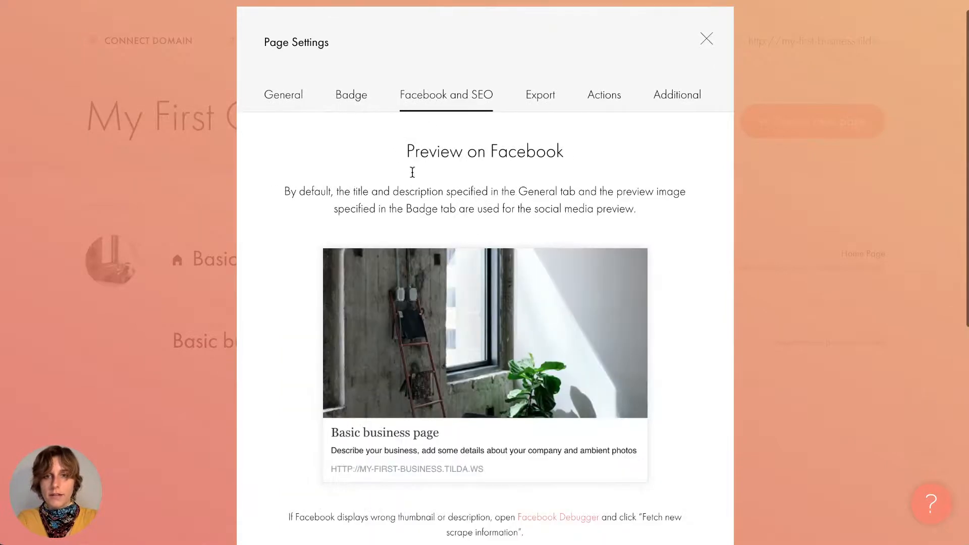
scroll(276, 240, down, 3)
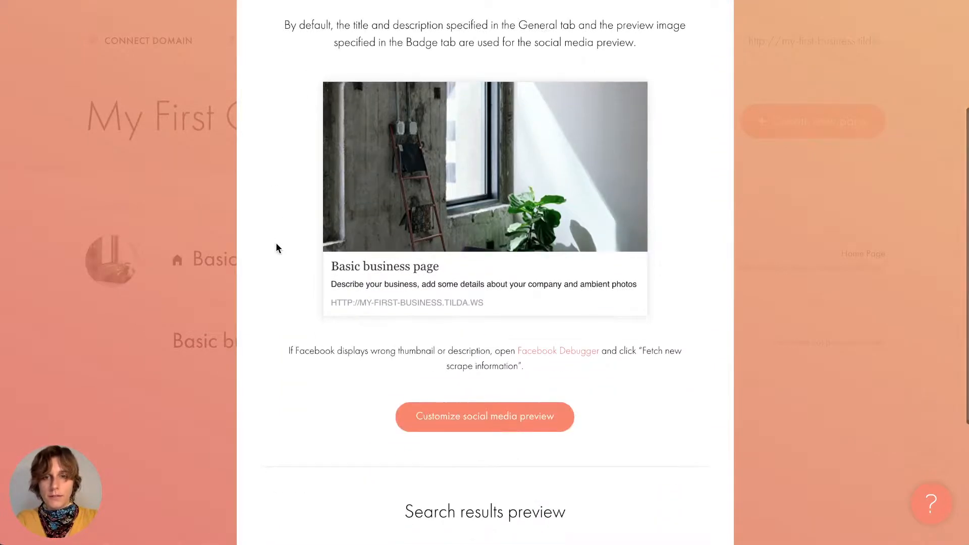
scroll(517, 303, down, 3)
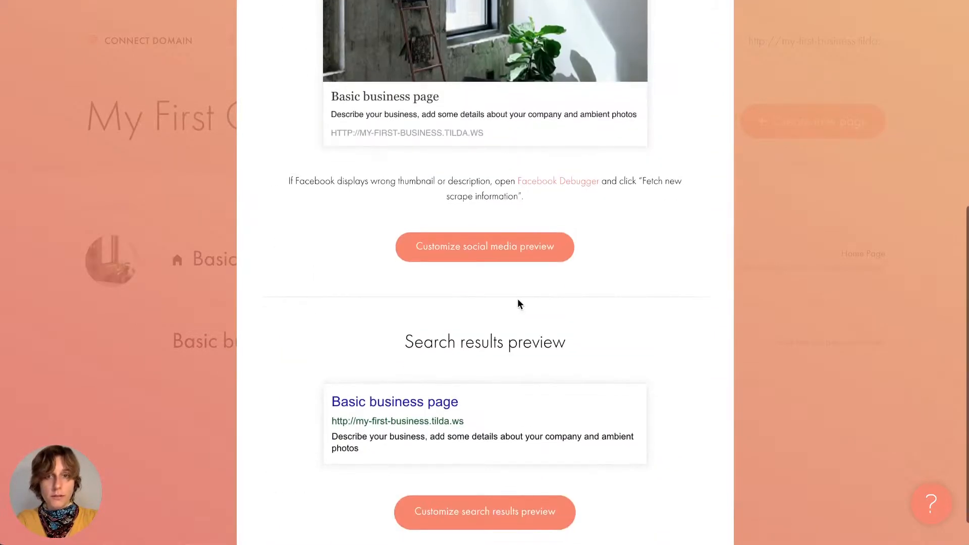
scroll(439, 381, down, 1)
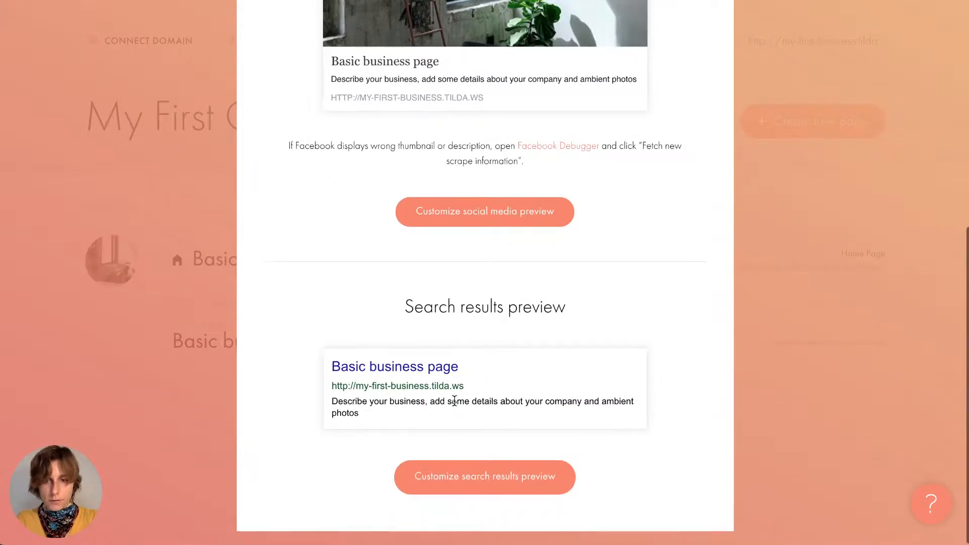
drag(331, 366, 395, 417)
click(394, 417)
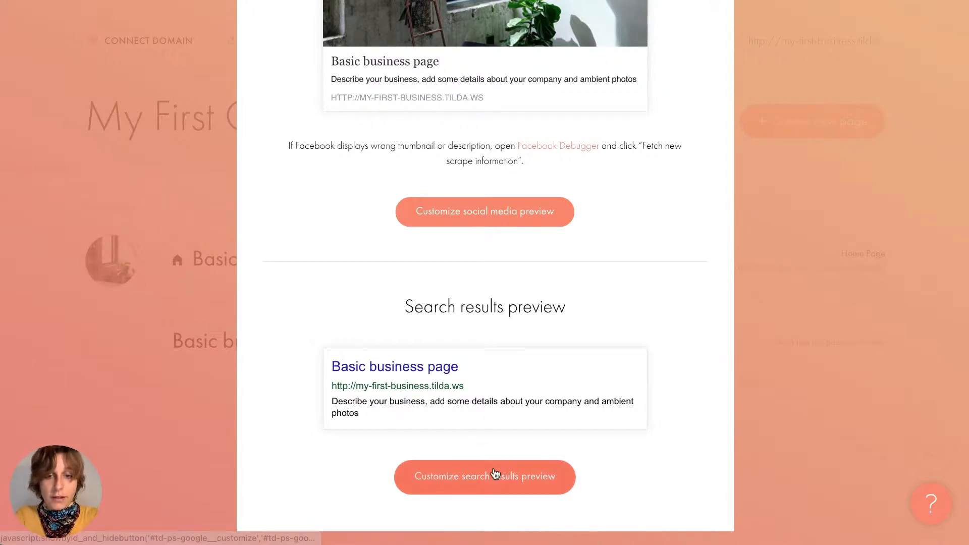
- Expand the customization fields for the social media and search results previews and review them, including keywords, canonical link and indexing
click(509, 225)
scroll(435, 217, up, 7)
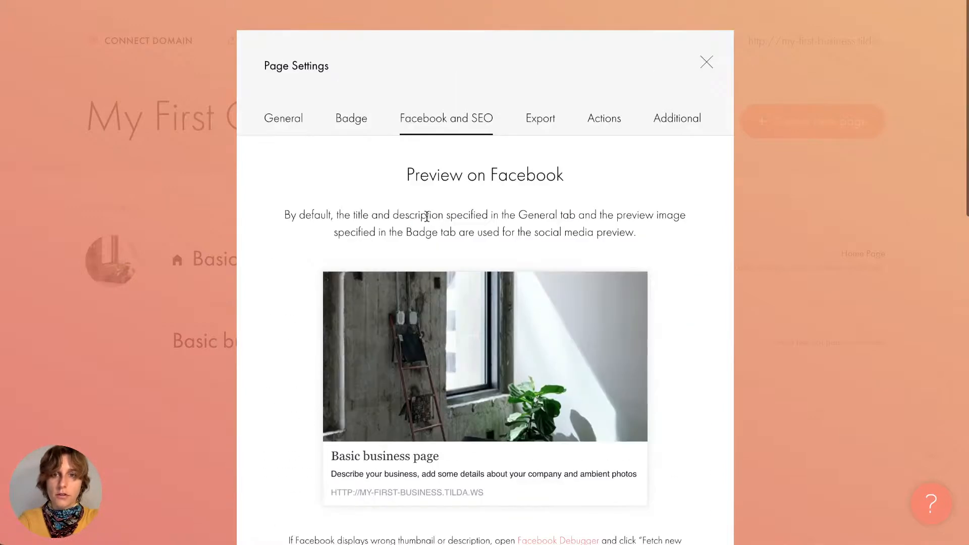
scroll(429, 217, down, 8)
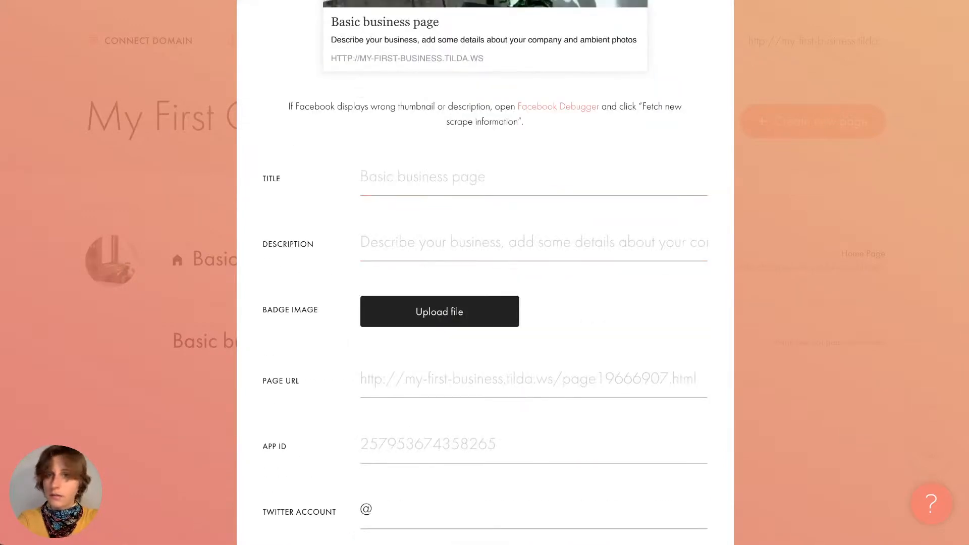
scroll(378, 104, down, 3)
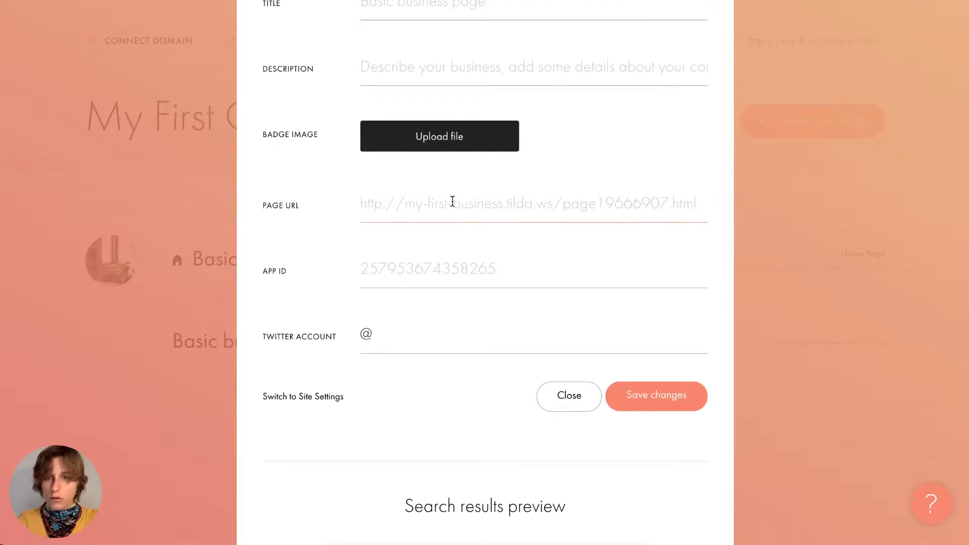
scroll(452, 202, down, 3)
click(495, 472)
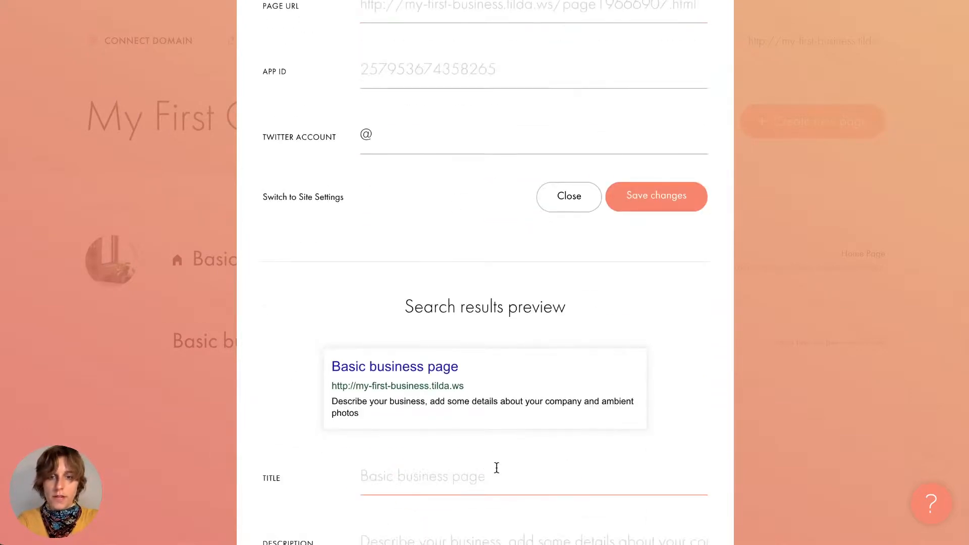
scroll(496, 468, down, 5)
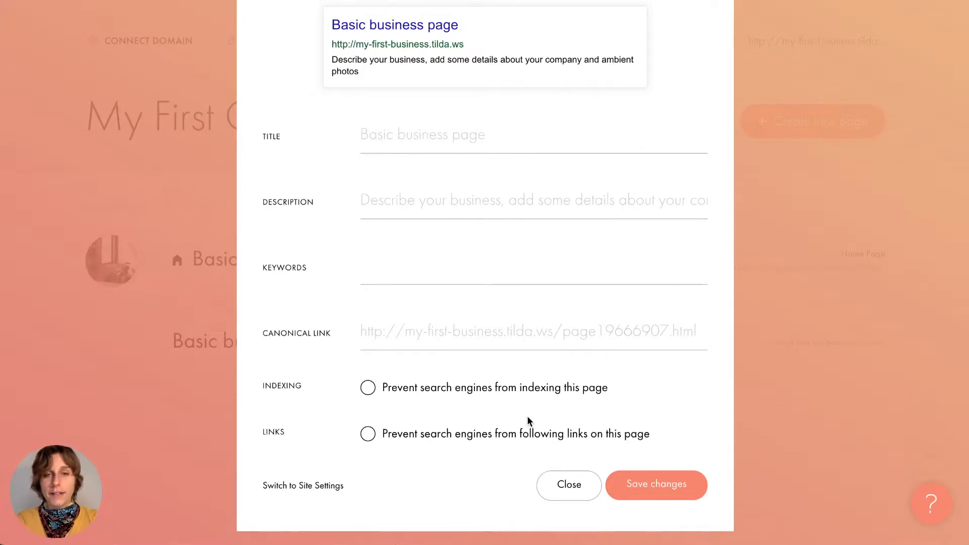
scroll(517, 281, up, 15)
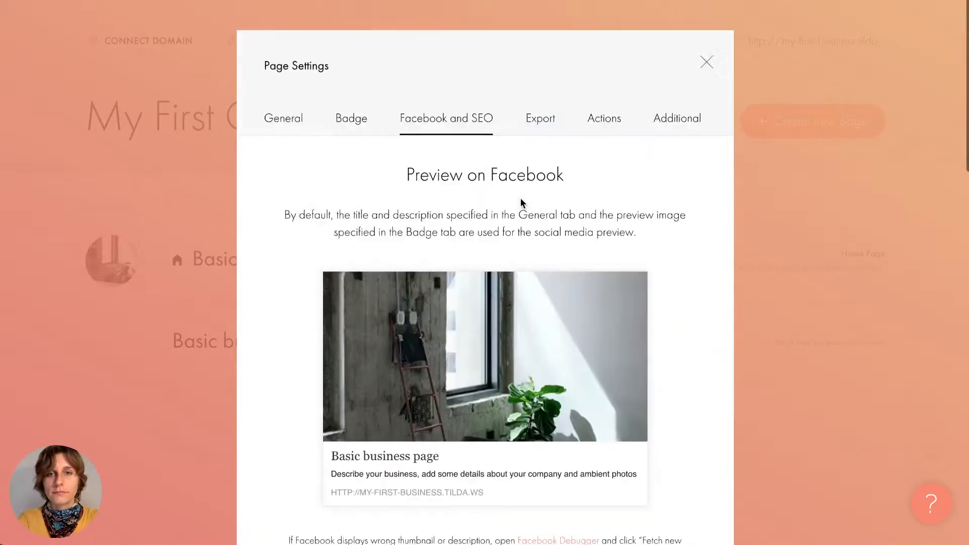
- Review the page's export options and available actions, and look through its additional settings as far as the page statistics
click(542, 121)
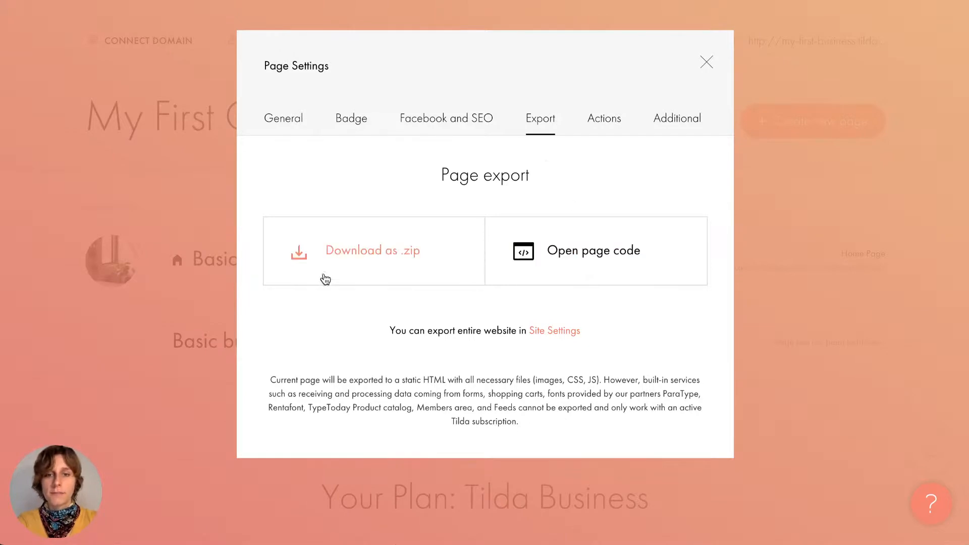
click(613, 130)
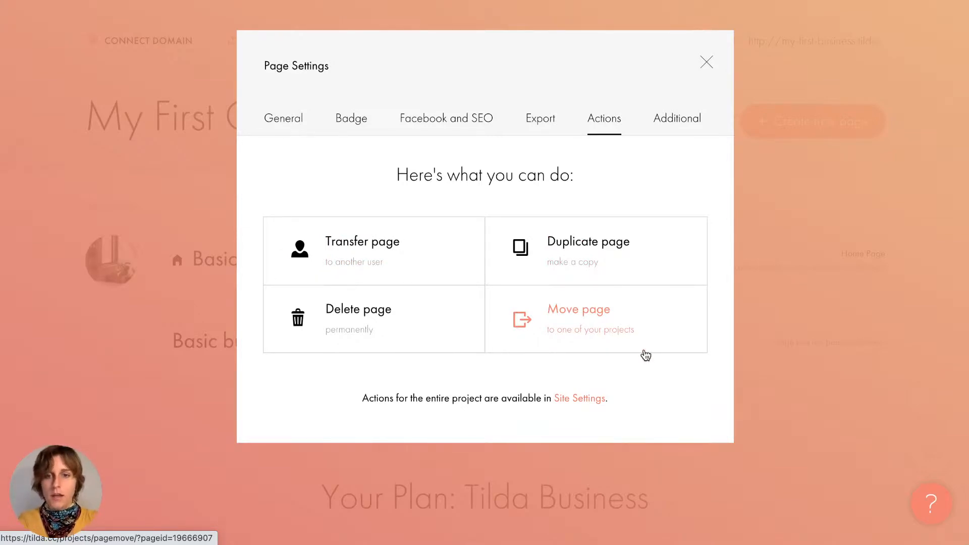
click(678, 121)
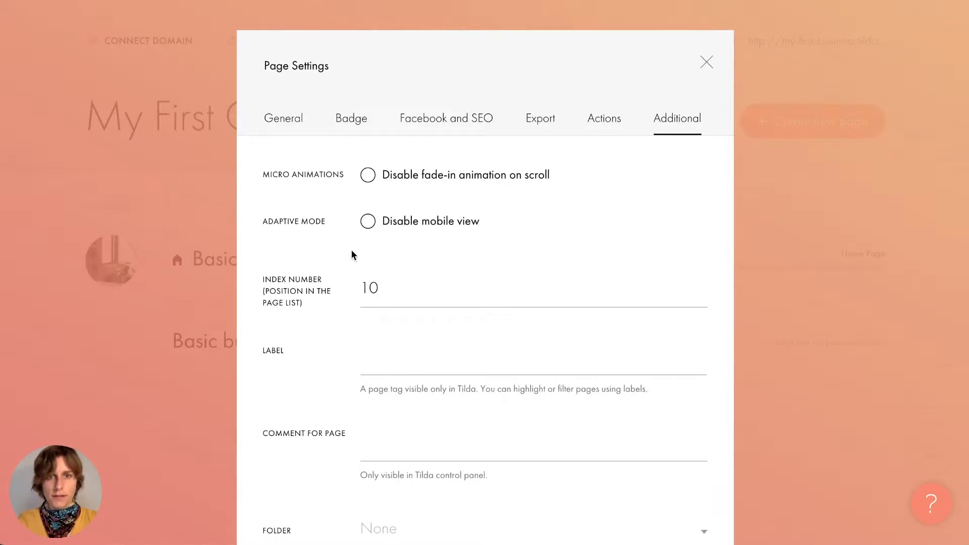
scroll(351, 255, down, 8)
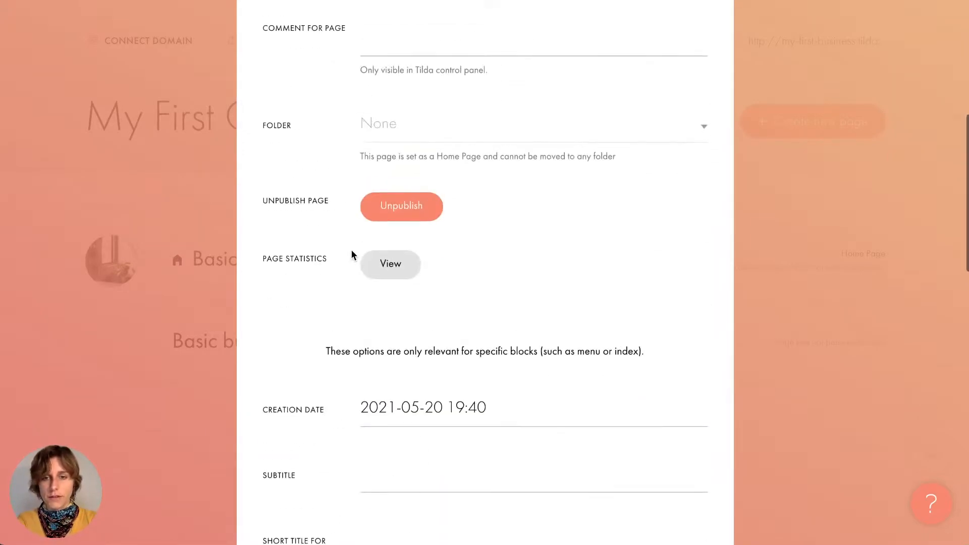
scroll(350, 255, up, 8)
scroll(350, 255, down, 5)
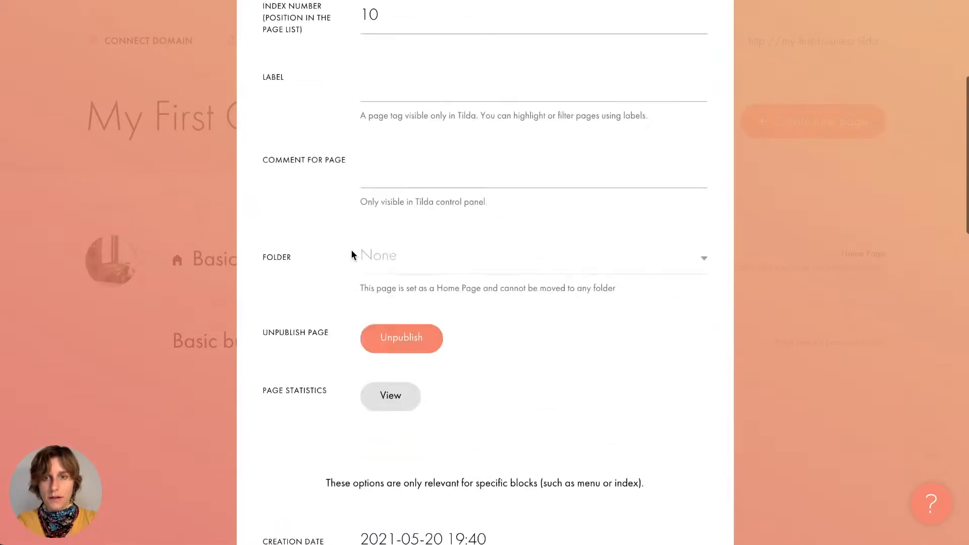
scroll(418, 339, up, 1)
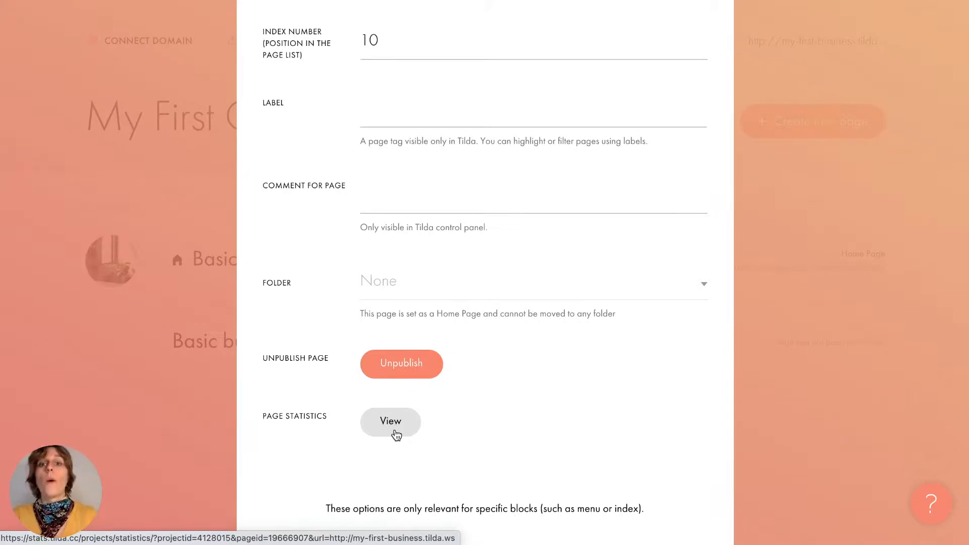
scroll(393, 154, up, 5)
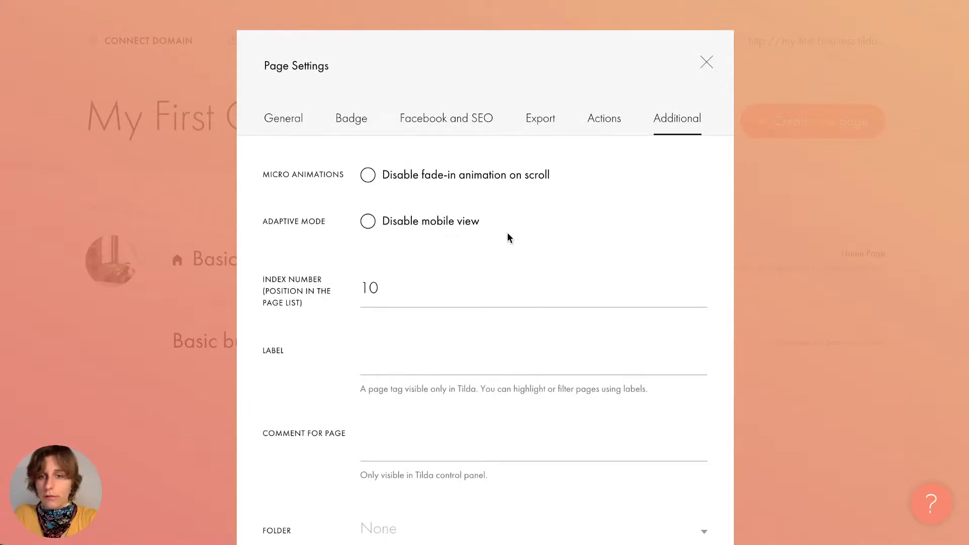
- Add the page comment "To redesign" and set the page label to ES
scroll(573, 219, down, 3)
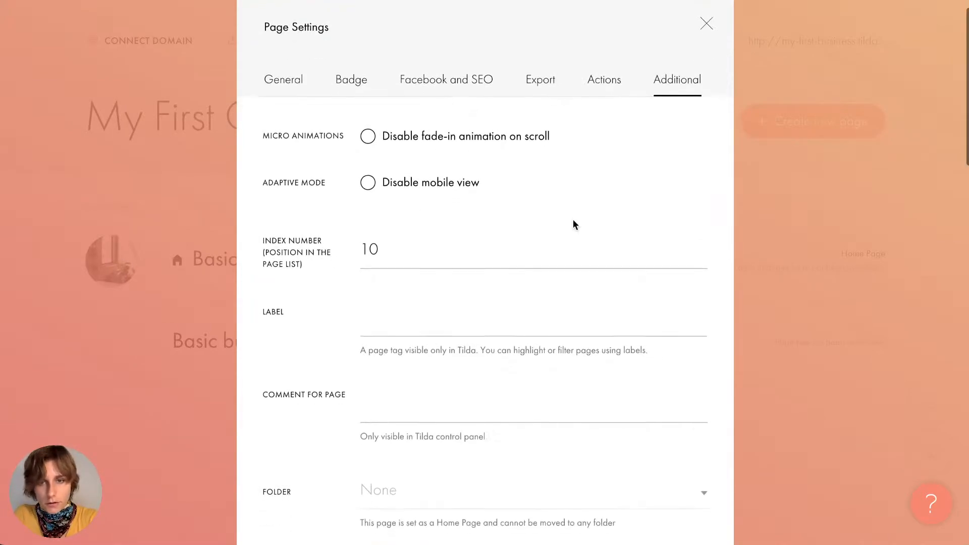
scroll(573, 220, down, 2)
click(418, 158)
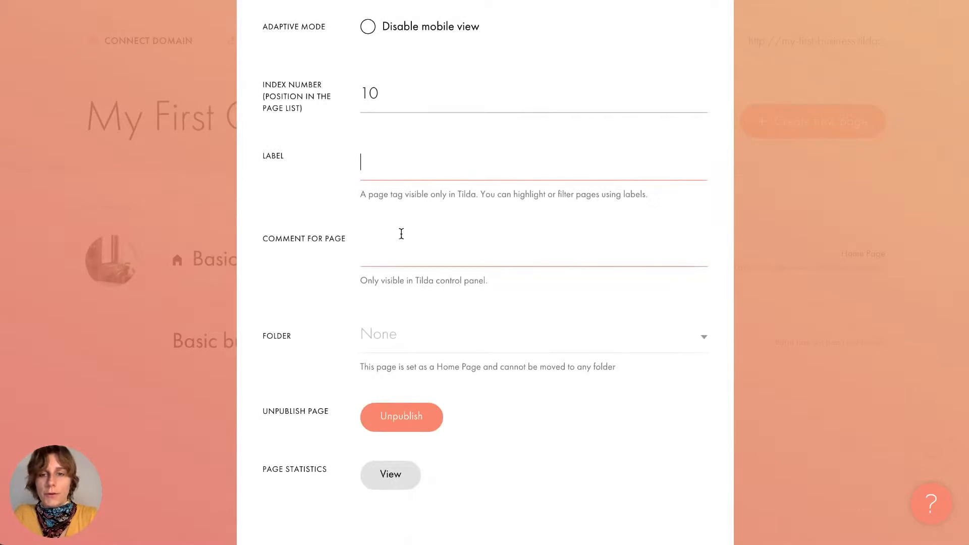
click(401, 251)
click(393, 170)
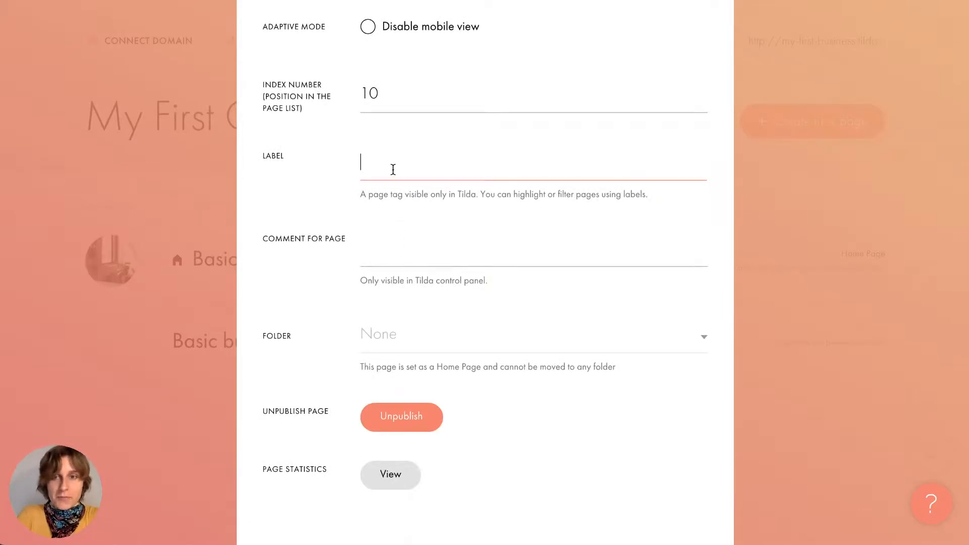
click(390, 250)
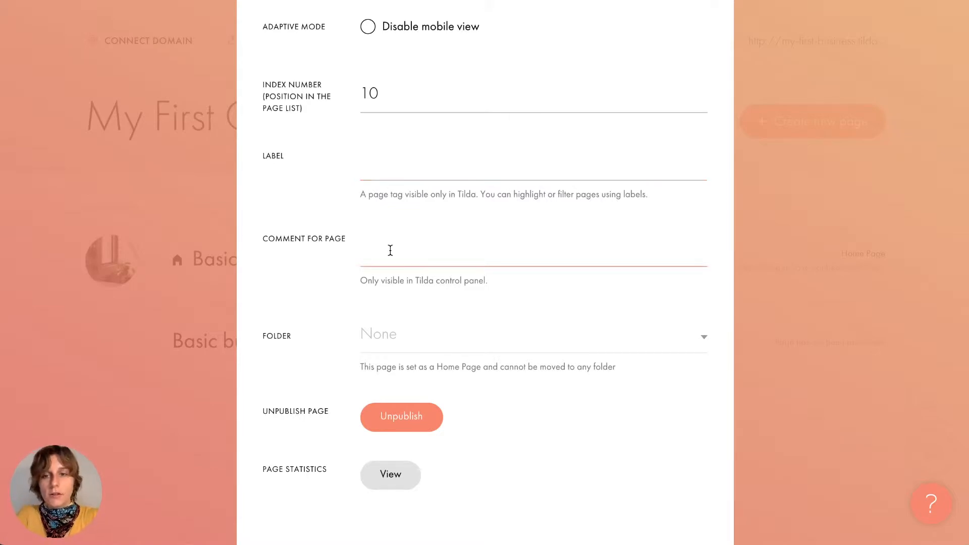
click(413, 161)
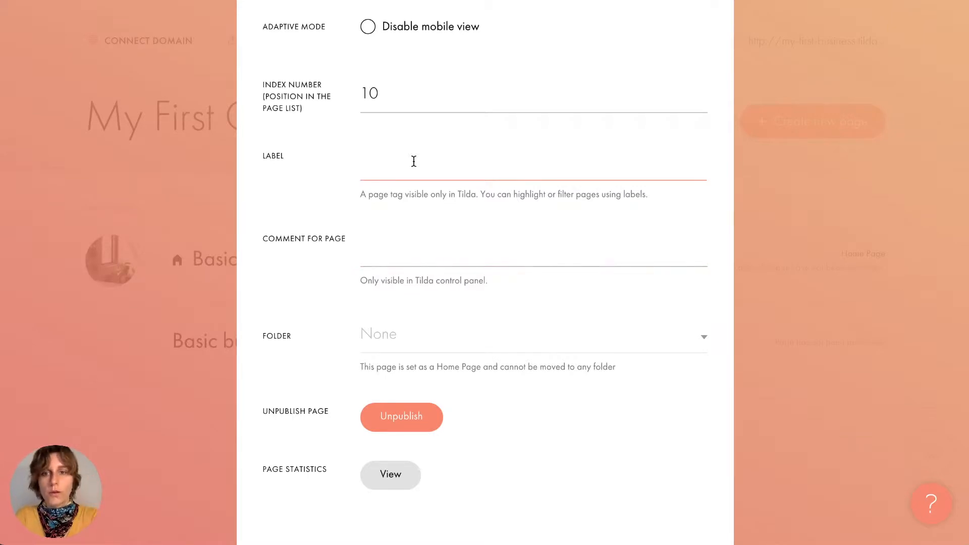
click(405, 241)
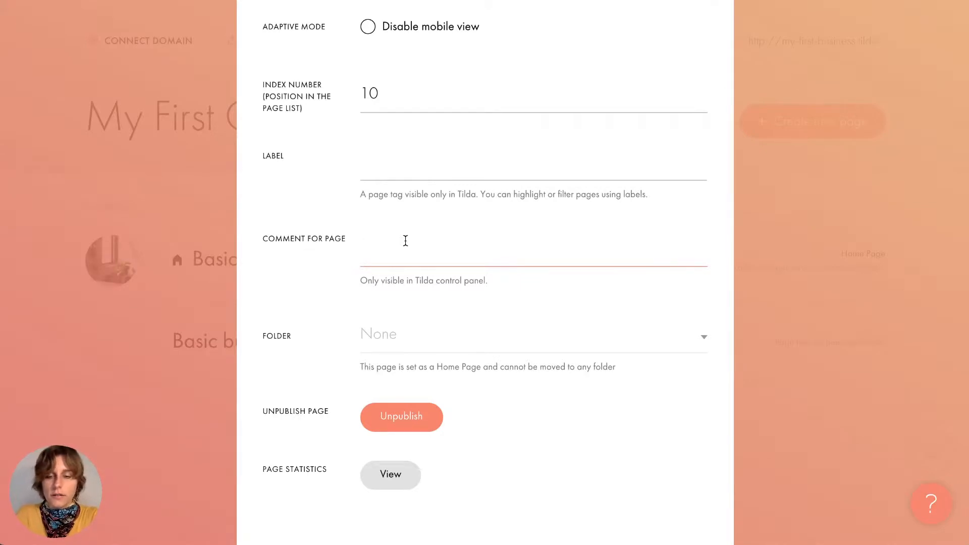
text(To )
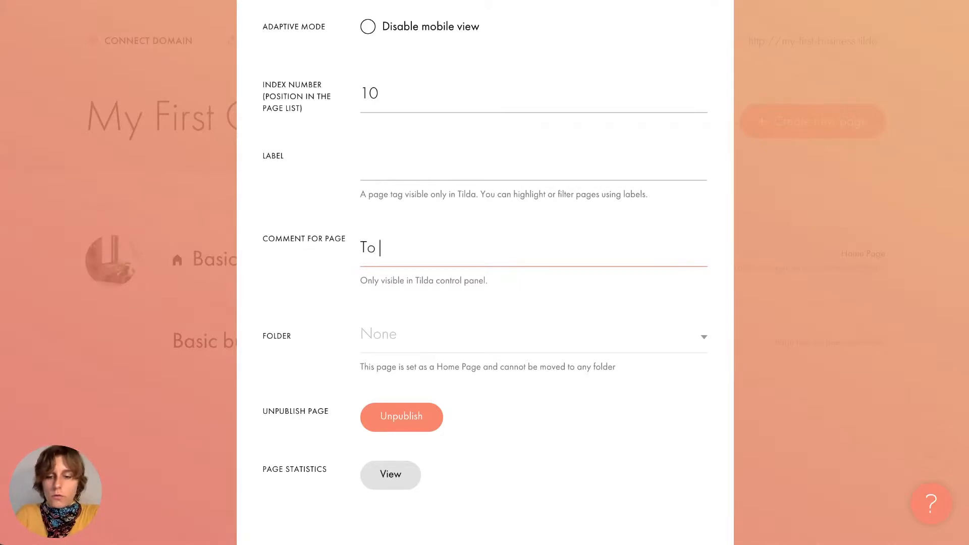
text(redesign)
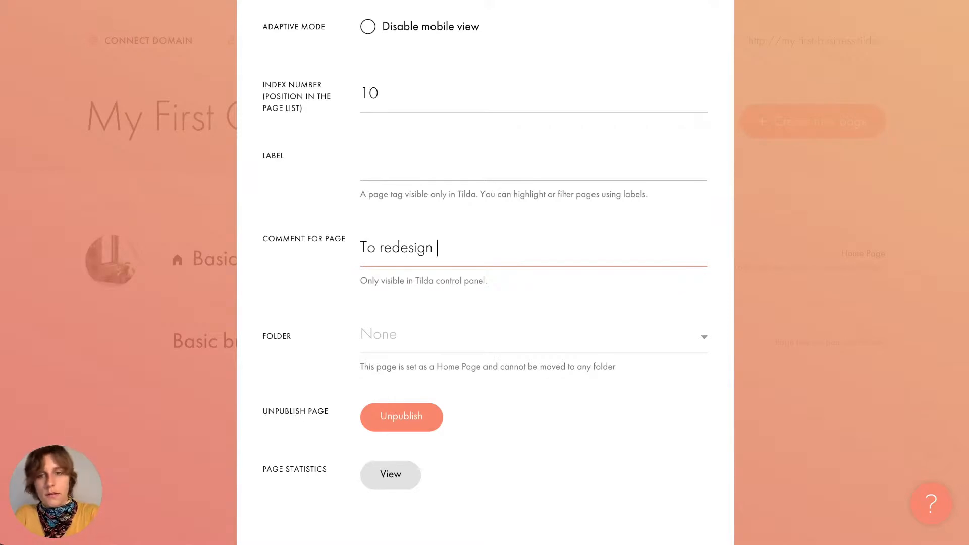
click(369, 158)
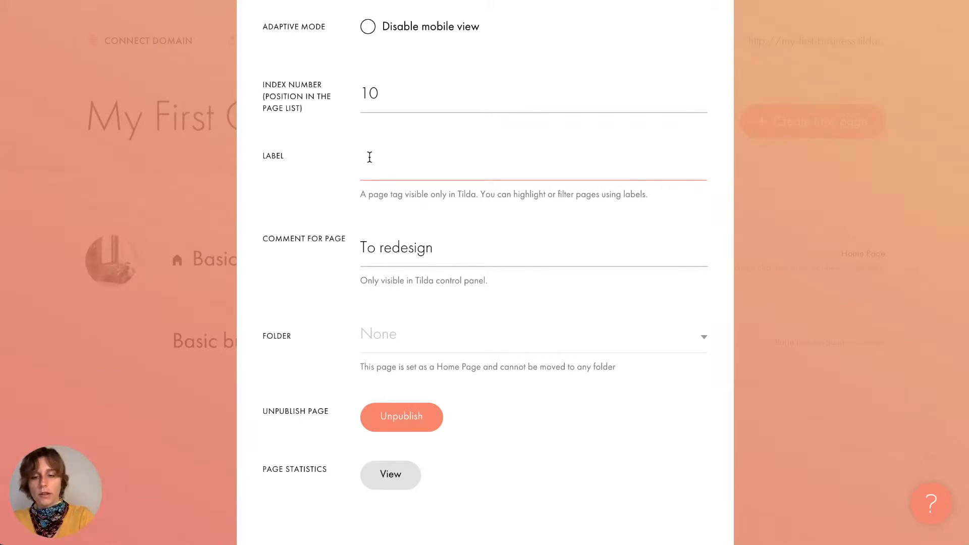
text(ES)
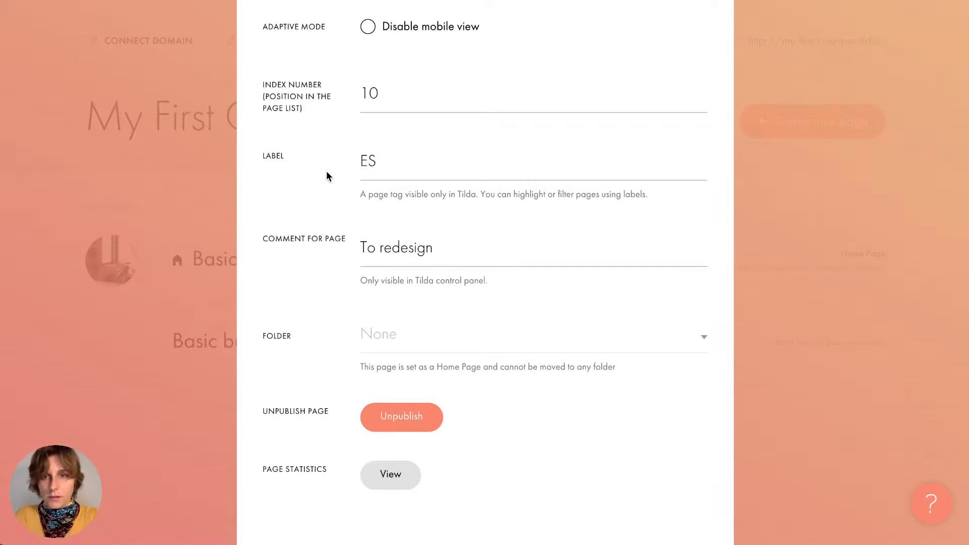
- Review the remaining additional settings, including the page template and password options, and save the page changes
scroll(398, 174, down, 1)
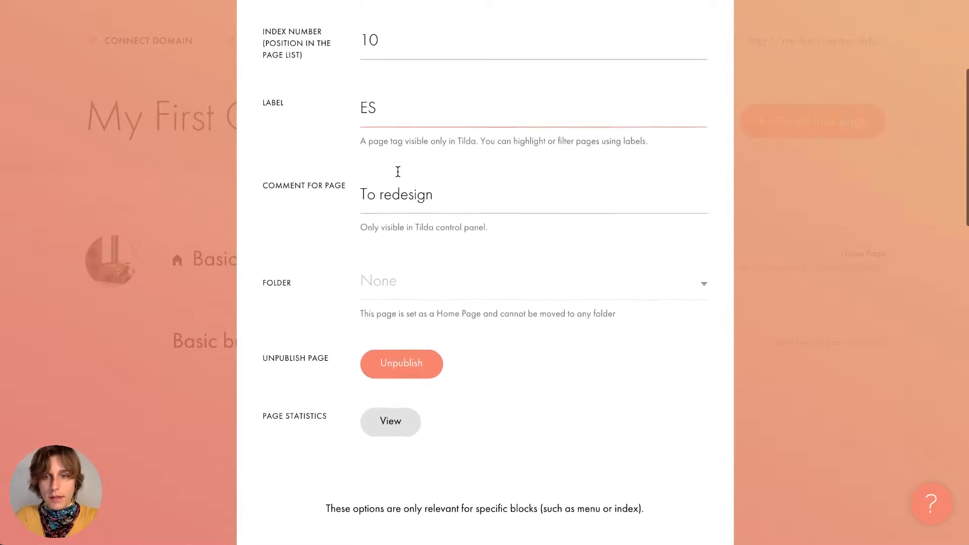
scroll(397, 172, down, 4)
scroll(399, 176, down, 4)
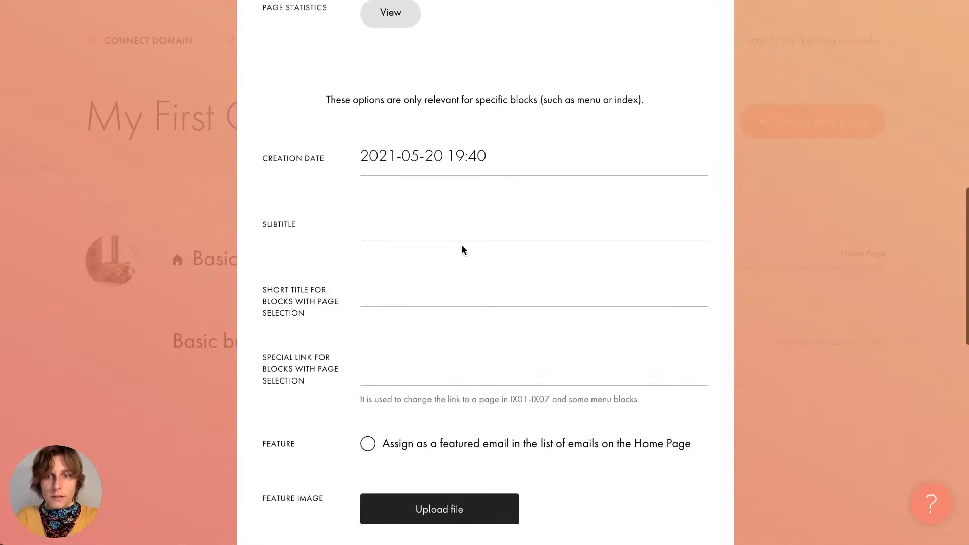
scroll(461, 245, down, 5)
scroll(461, 244, down, 7)
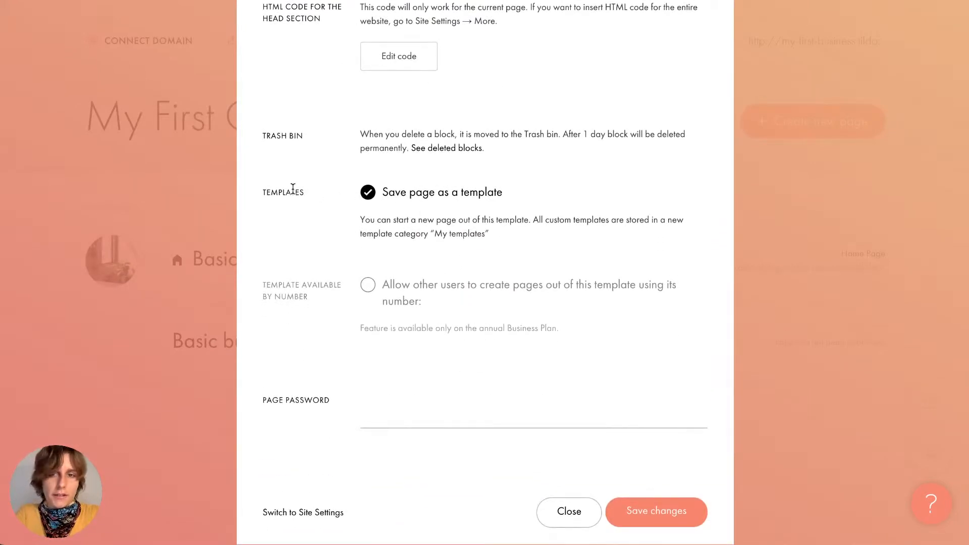
drag(503, 188, 386, 201)
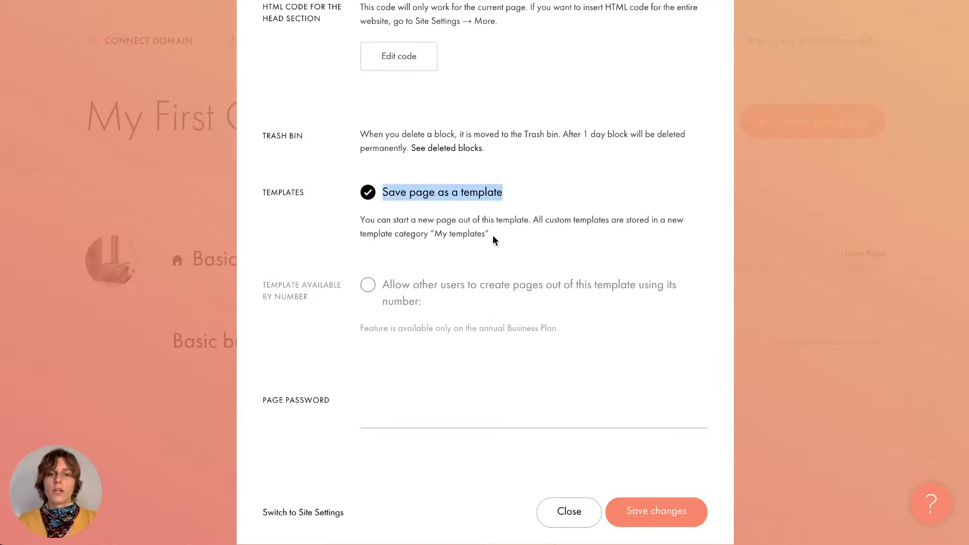
drag(493, 236, 357, 223)
click(402, 215)
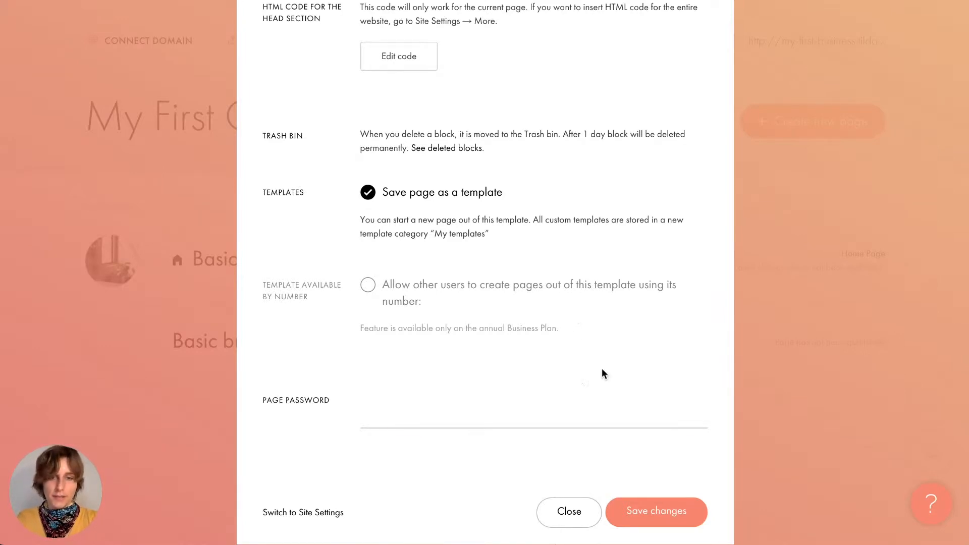
click(666, 509)
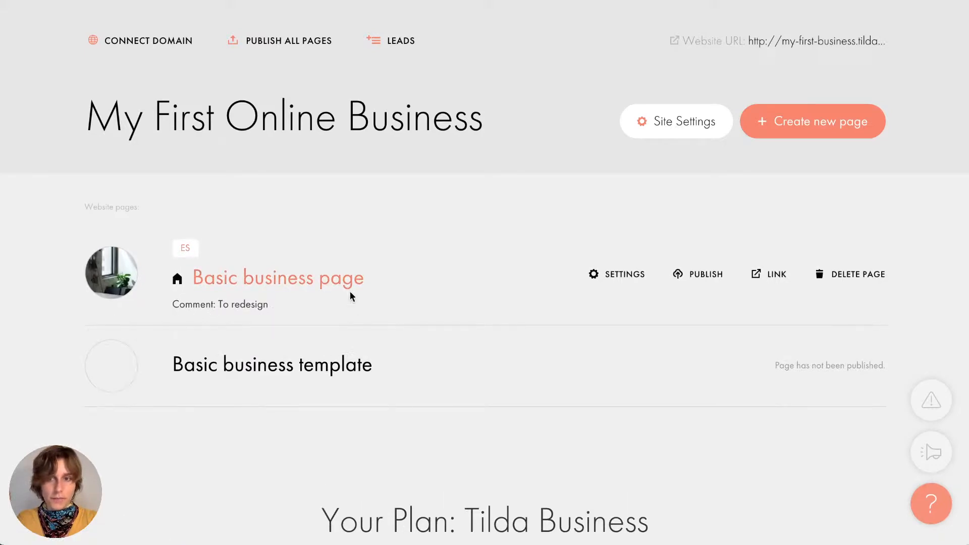
- Move the Basic business page below the Basic business template in the page list and return it to first place
drag(301, 276, 291, 415)
drag(305, 373, 302, 242)
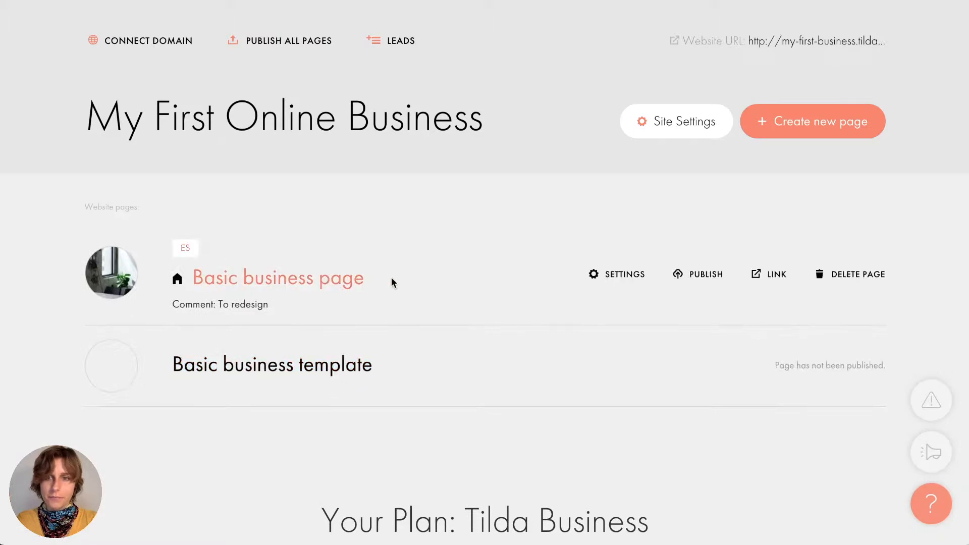
- Examine the folder option in the Basic business page's additional settings, then close the page settings without changing anything
click(630, 275)
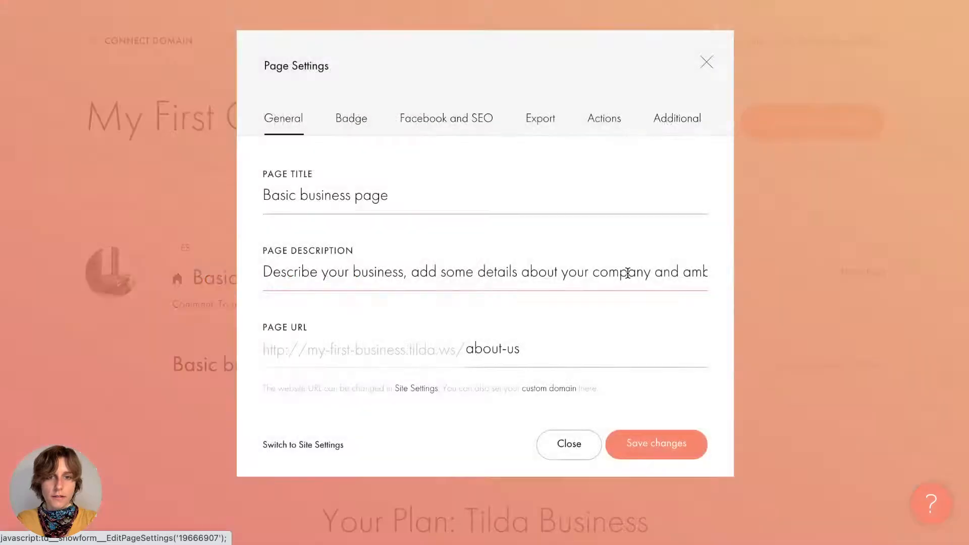
click(677, 119)
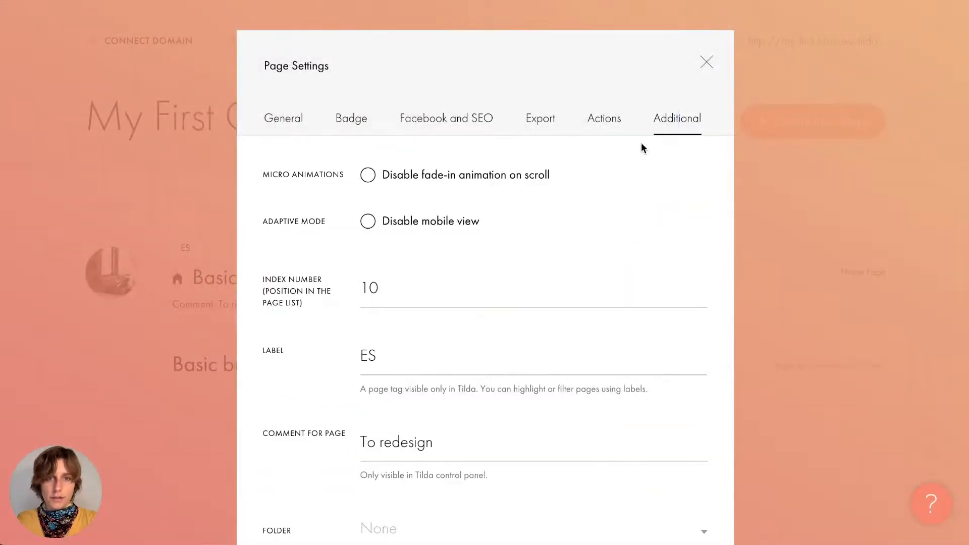
scroll(643, 147, down, 10)
scroll(641, 146, up, 4)
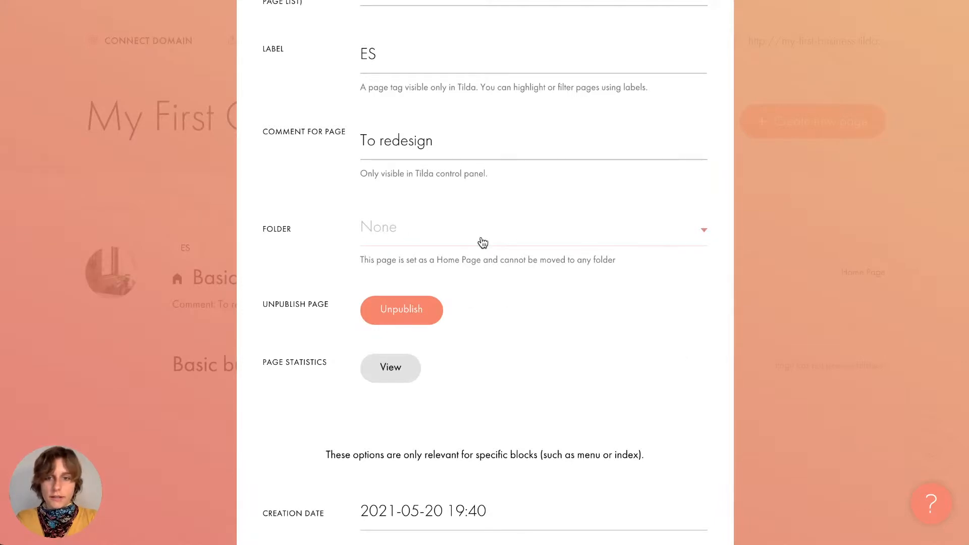
drag(437, 260, 659, 269)
click(666, 270)
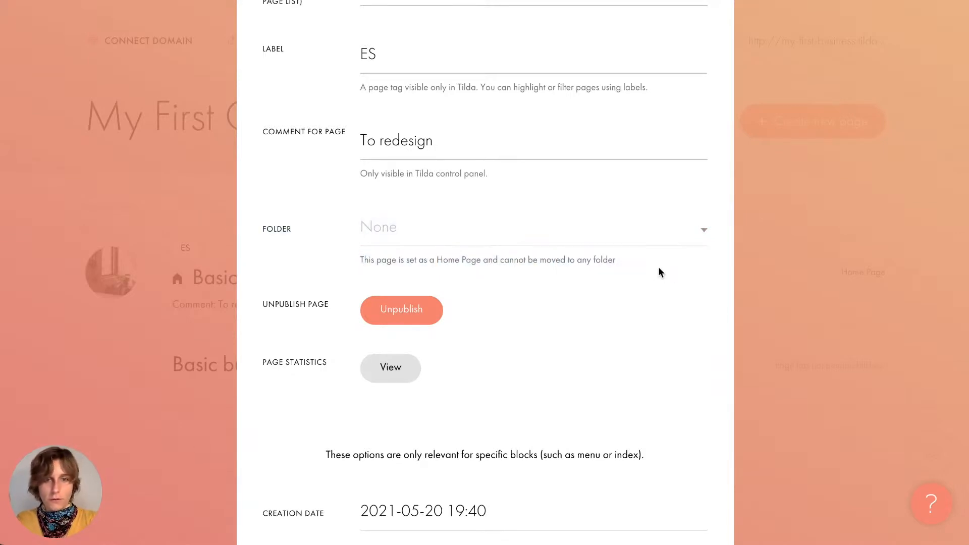
scroll(658, 267, down, 5)
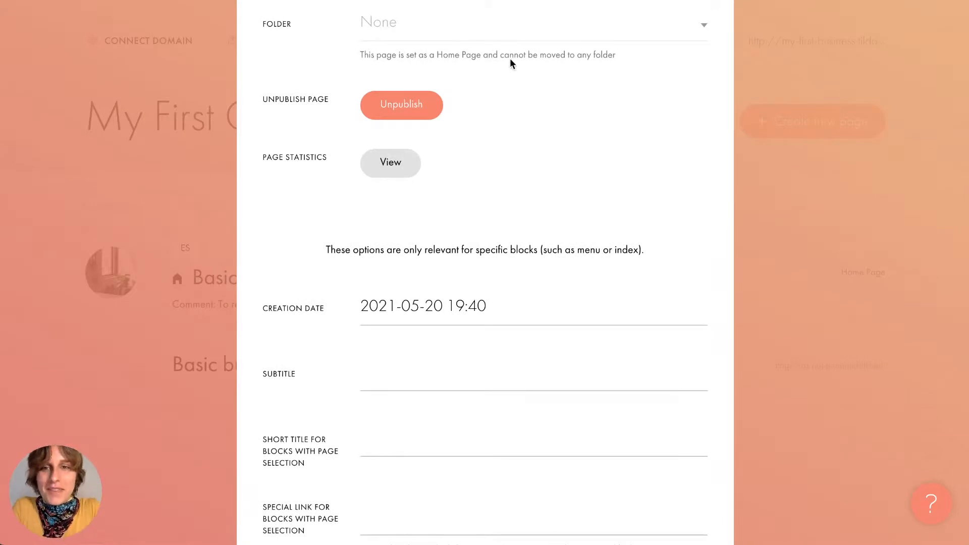
drag(413, 55, 524, 59)
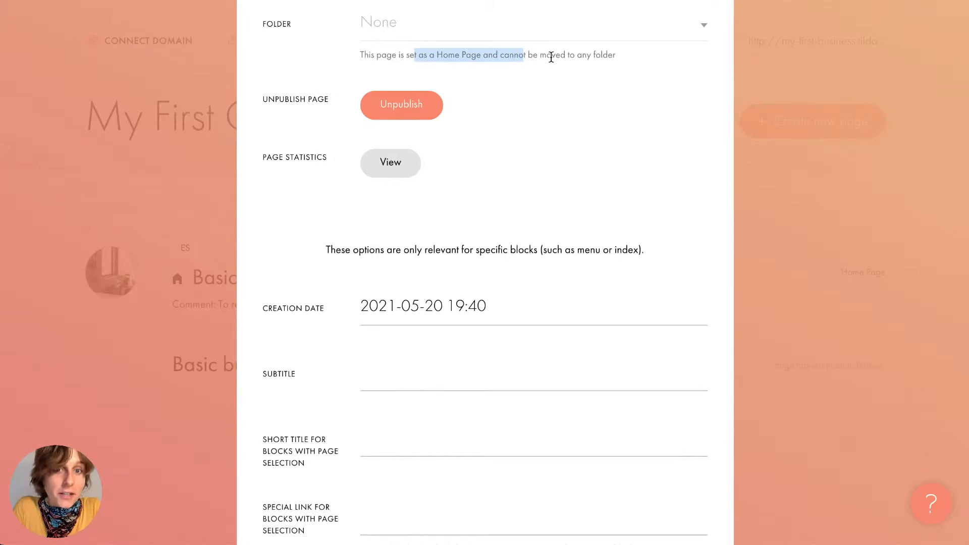
click(668, 109)
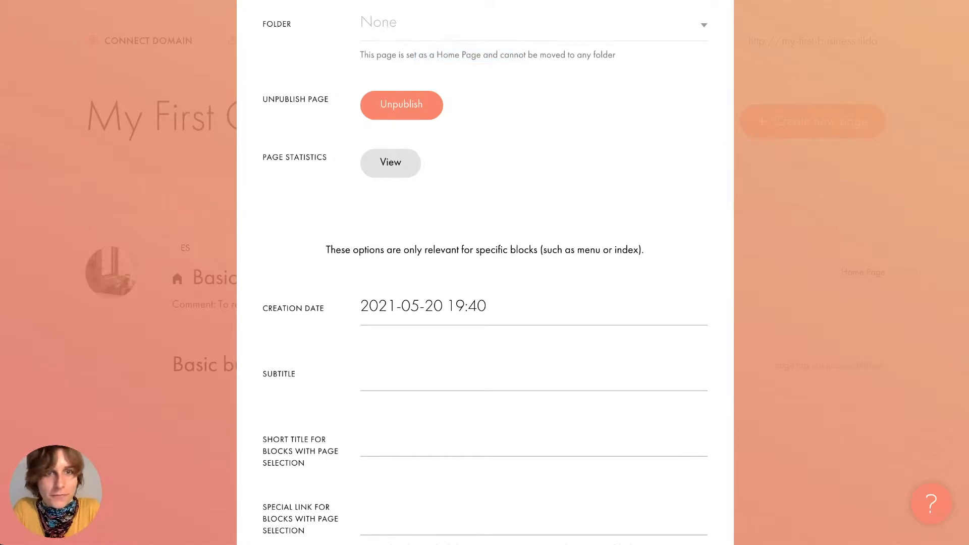
scroll(768, 171, up, 10)
click(706, 63)
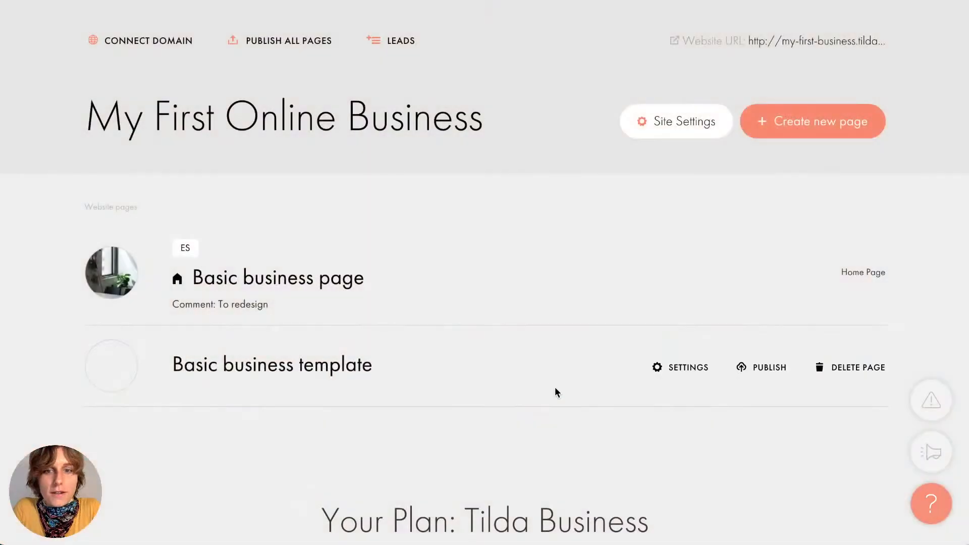
- Create a new folder named Archive from the folder option in the Basic business template page's additional settings
click(691, 370)
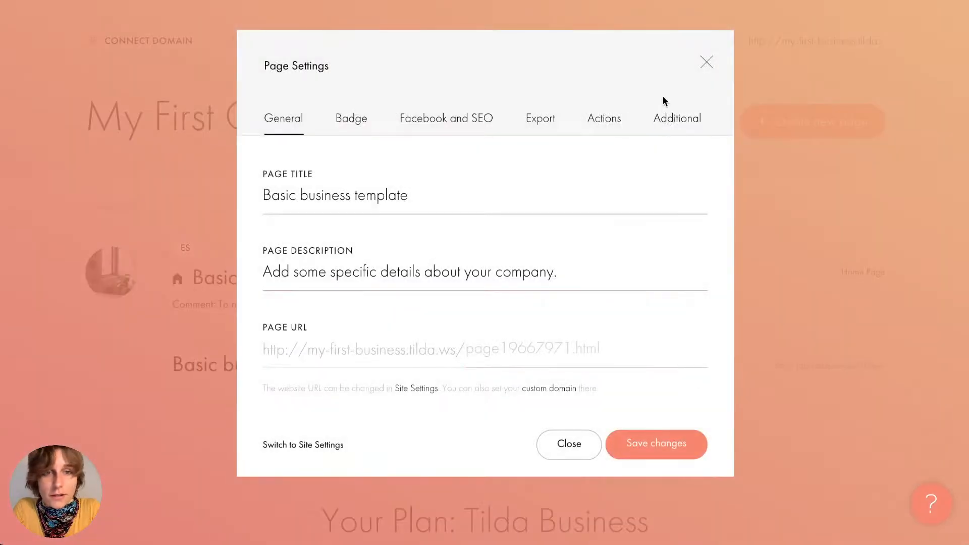
click(661, 118)
scroll(468, 311, down, 7)
scroll(469, 313, up, 1)
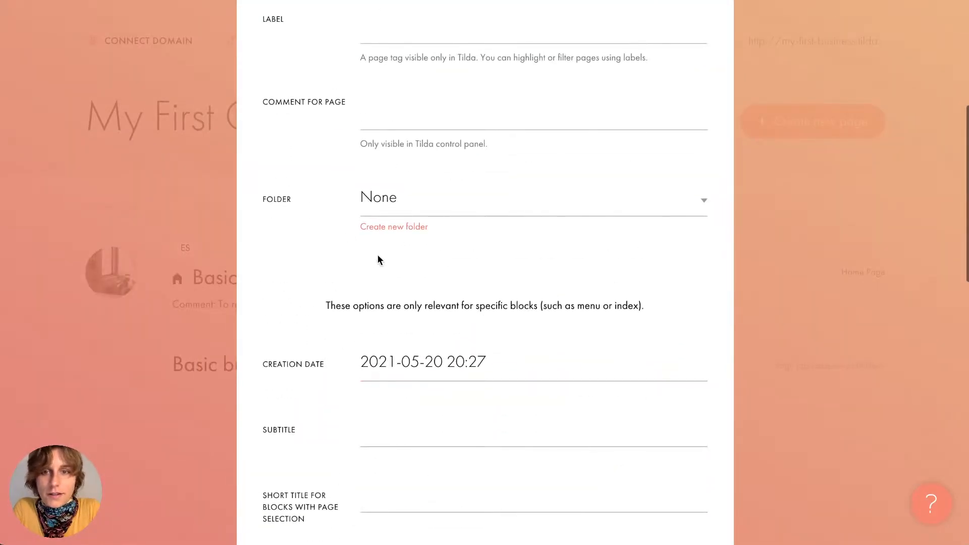
click(386, 227)
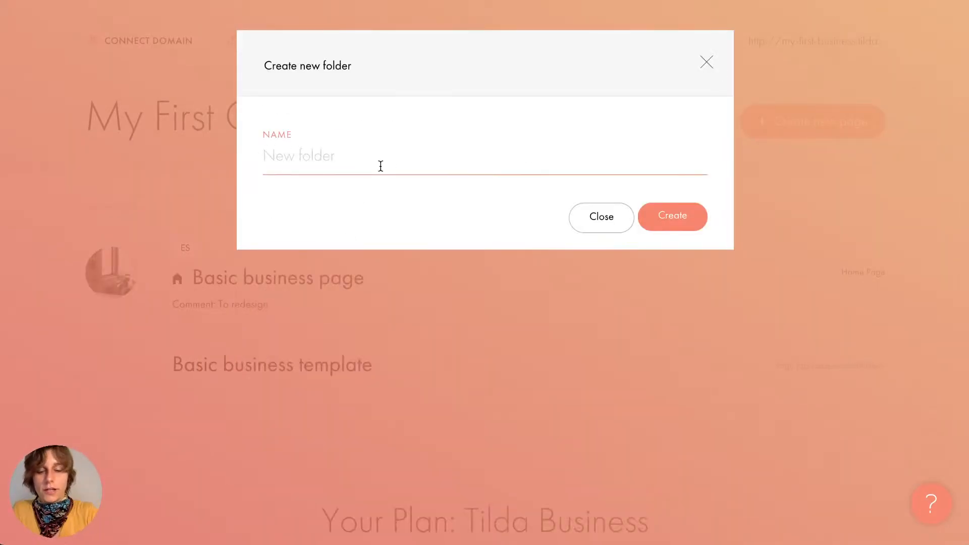
text(Archive)
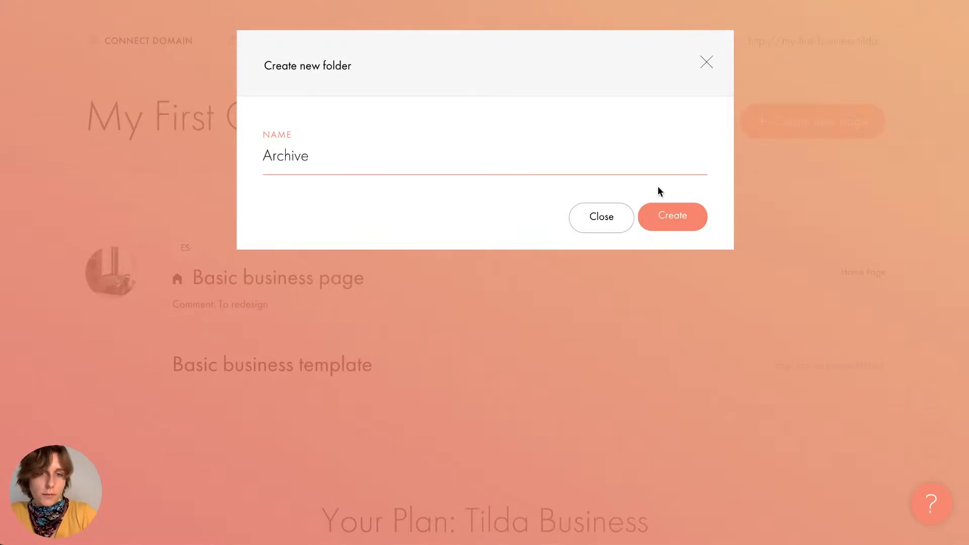
click(673, 217)
click(292, 363)
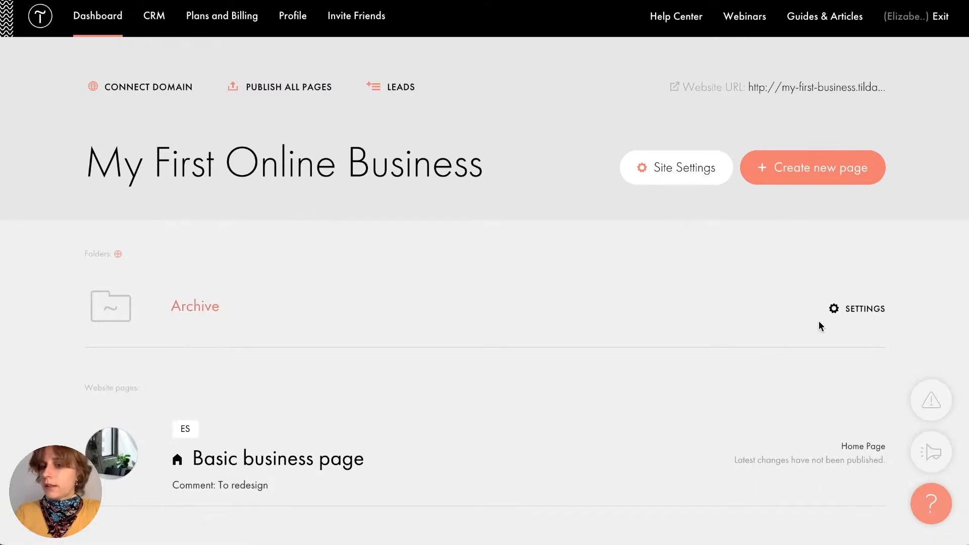
- Mark the Archive folder as an archive folder so its pages are skipped when publishing all pages, and save the folder settings
click(860, 313)
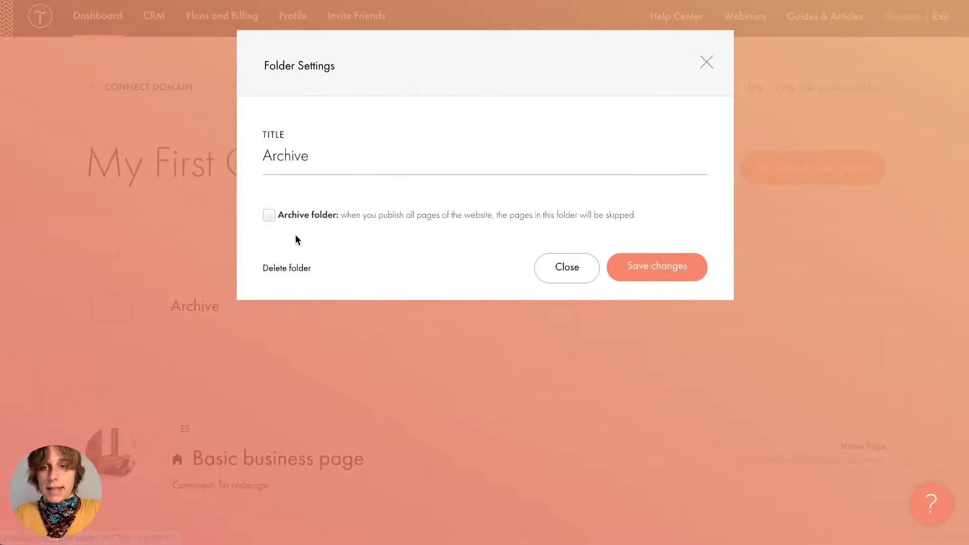
click(269, 216)
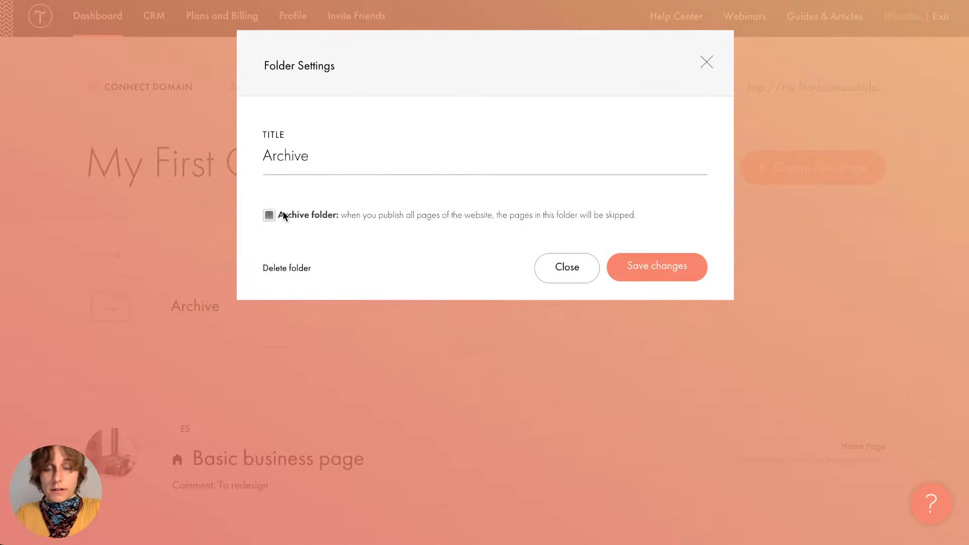
drag(316, 214, 489, 213)
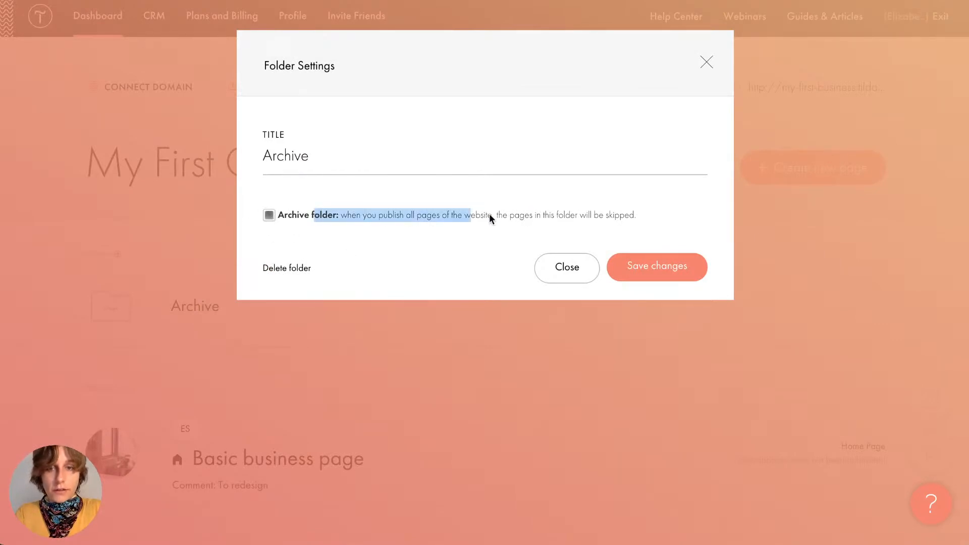
click(521, 213)
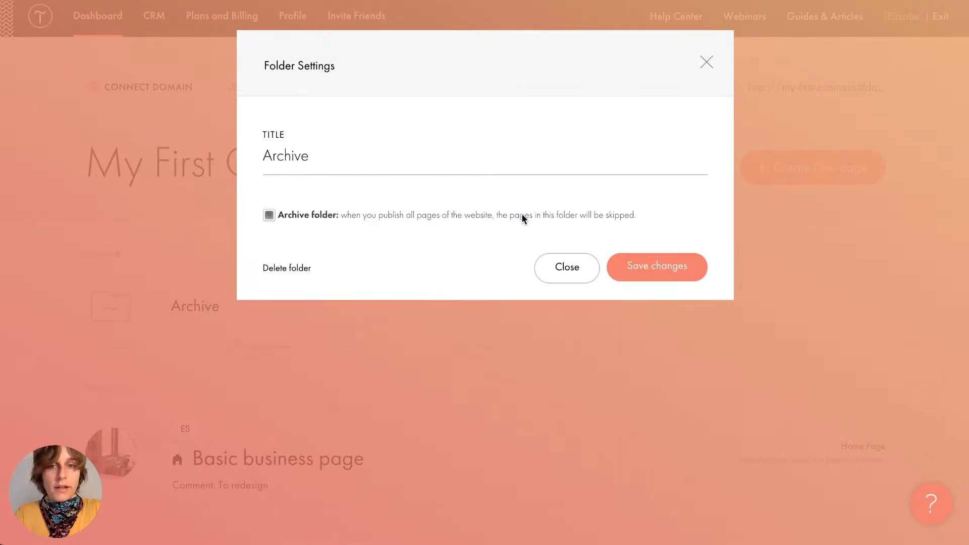
click(637, 273)
- Publish only the pages in the current folder, close the publishing dialog, and look over the site's page list
click(296, 88)
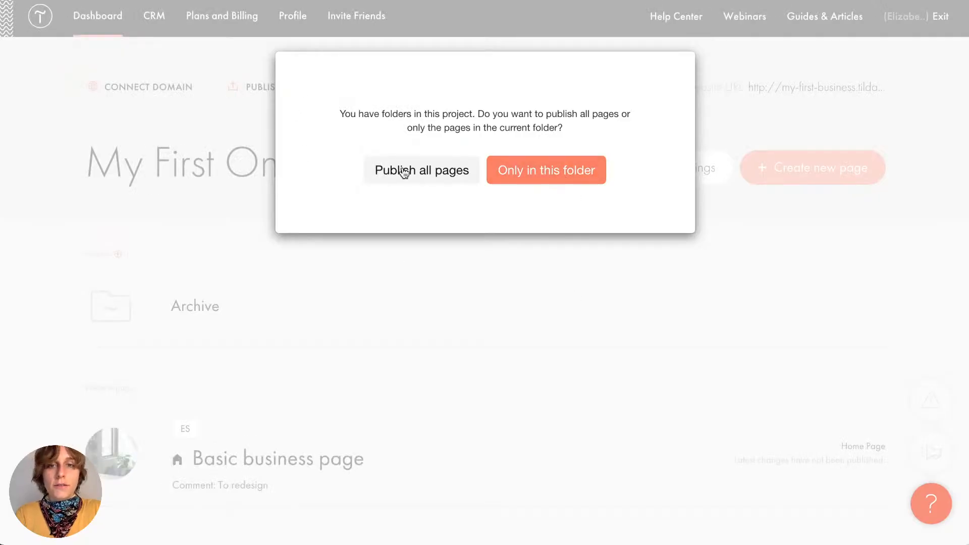
click(536, 172)
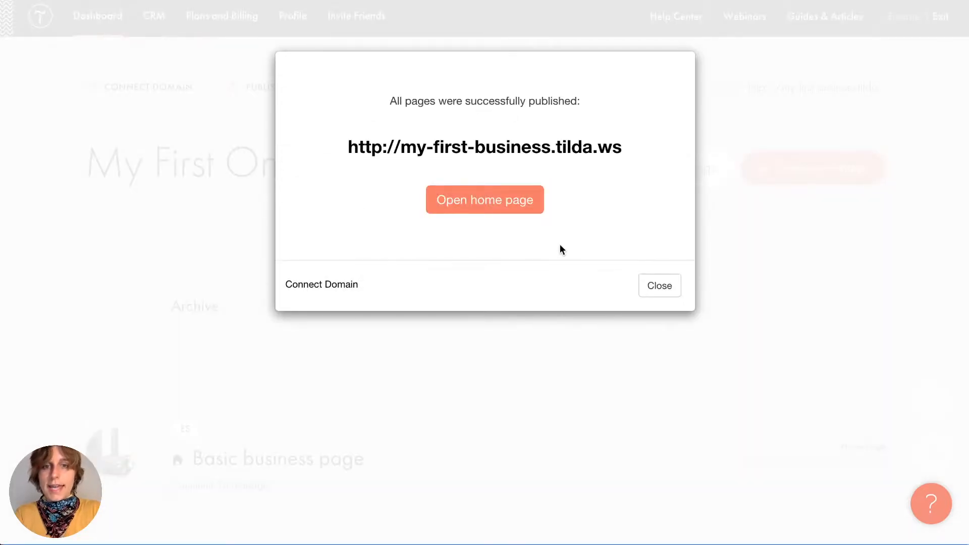
click(658, 285)
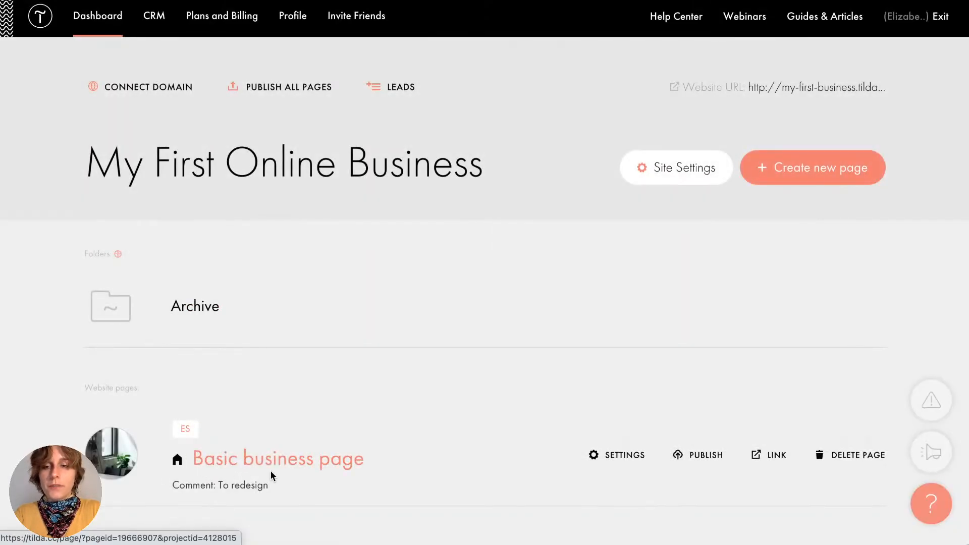
scroll(271, 472, down, 2)
scroll(264, 389, down, 2)
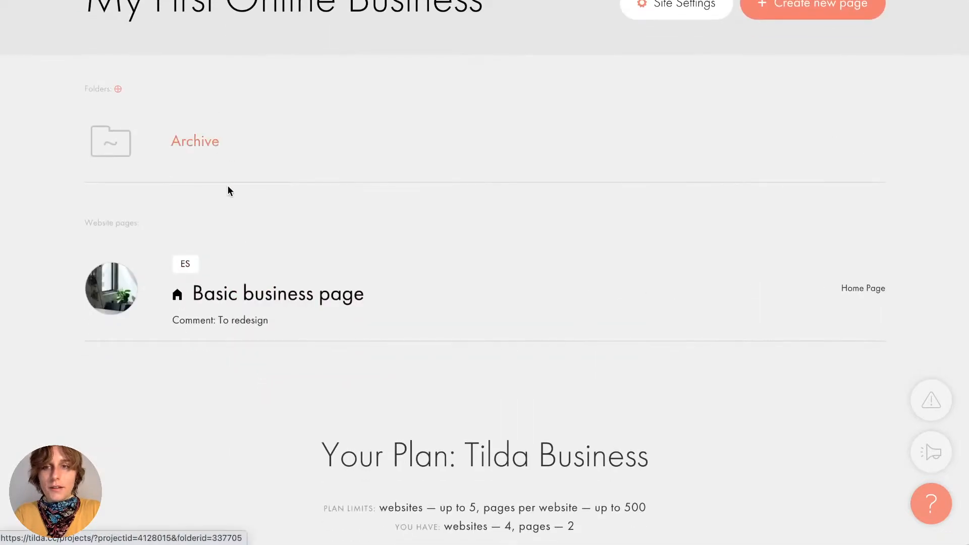
scroll(228, 186, up, 4)
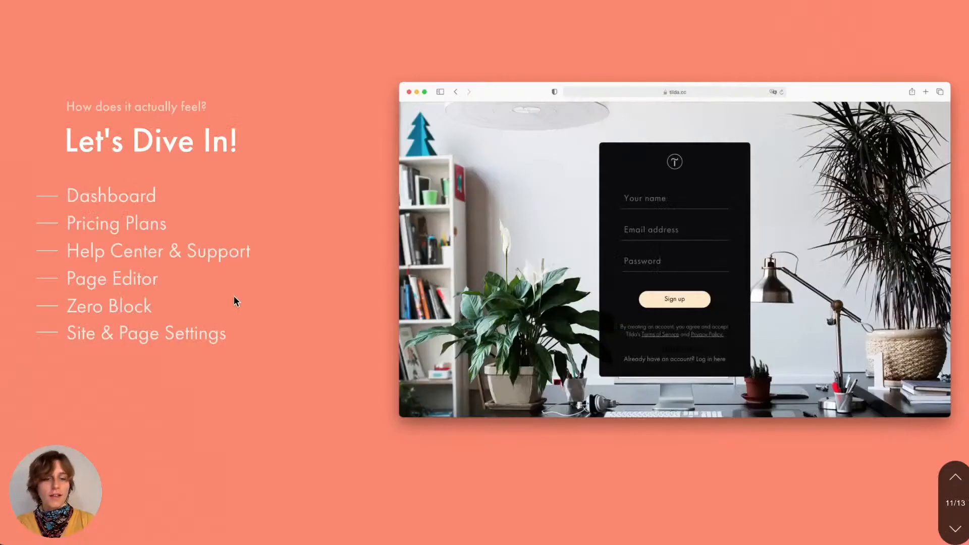
key(Down)
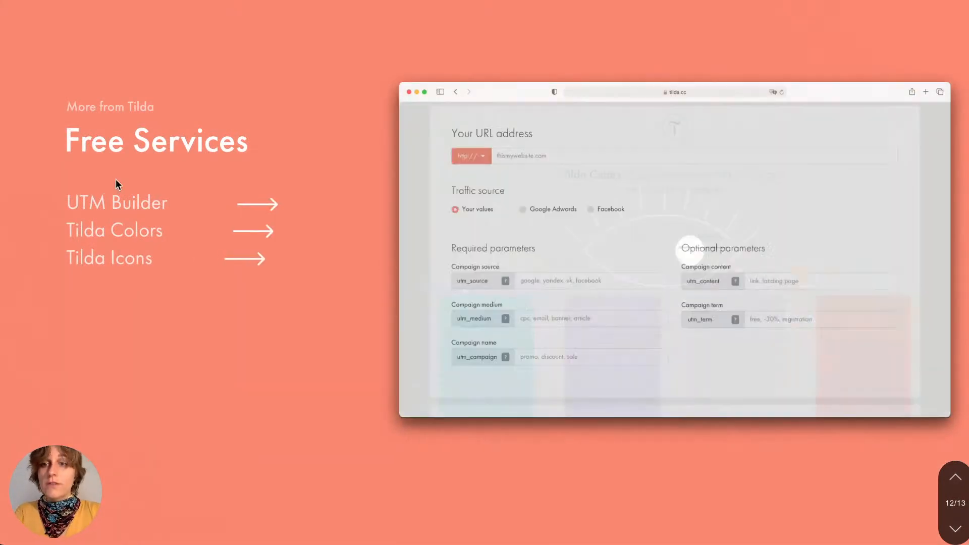
mouse_move(126, 203)
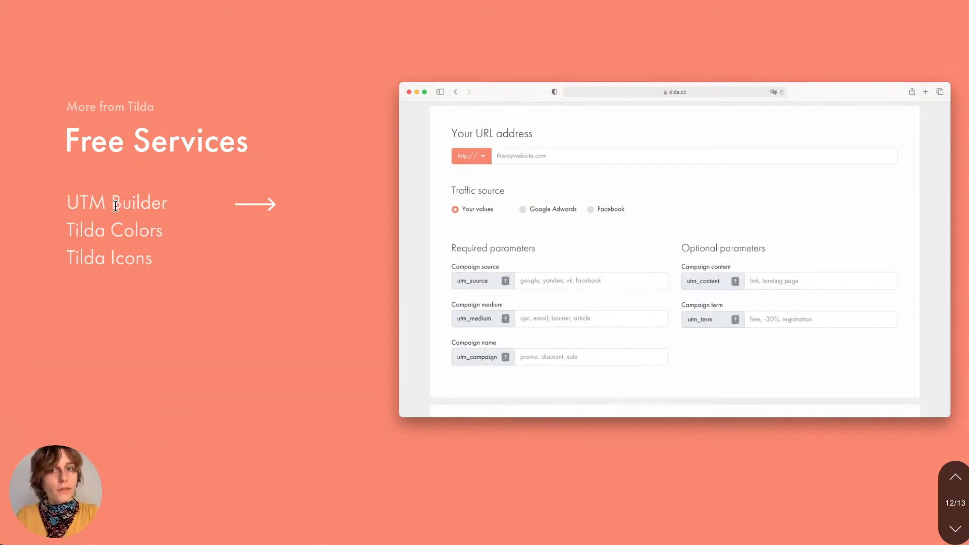
scroll(116, 205, down, 1)
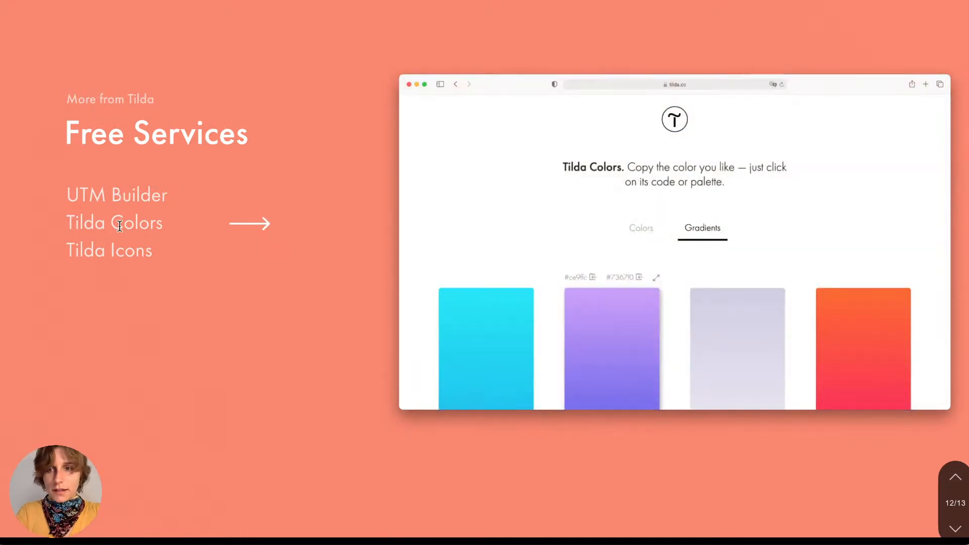
mouse_move(124, 253)
mouse_move(131, 233)
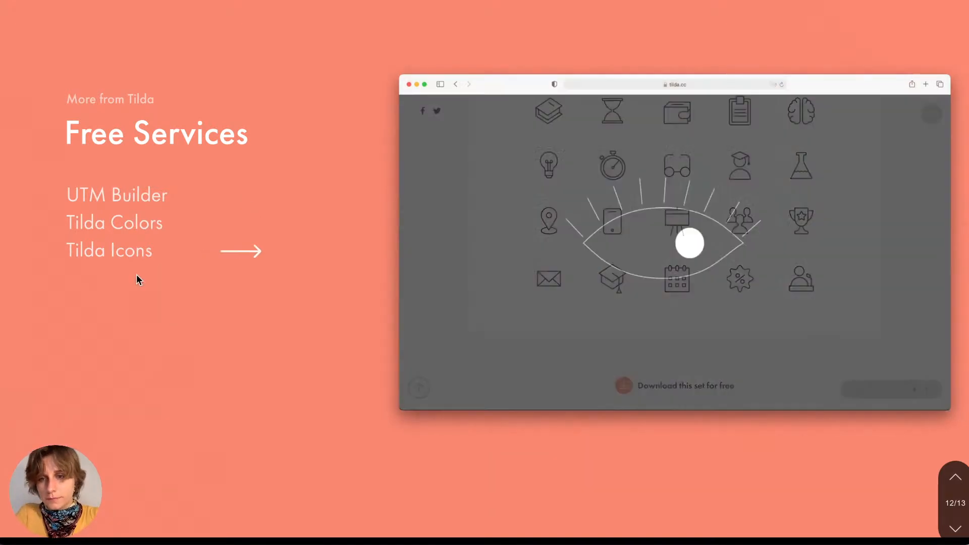
scroll(135, 277, down, 1)
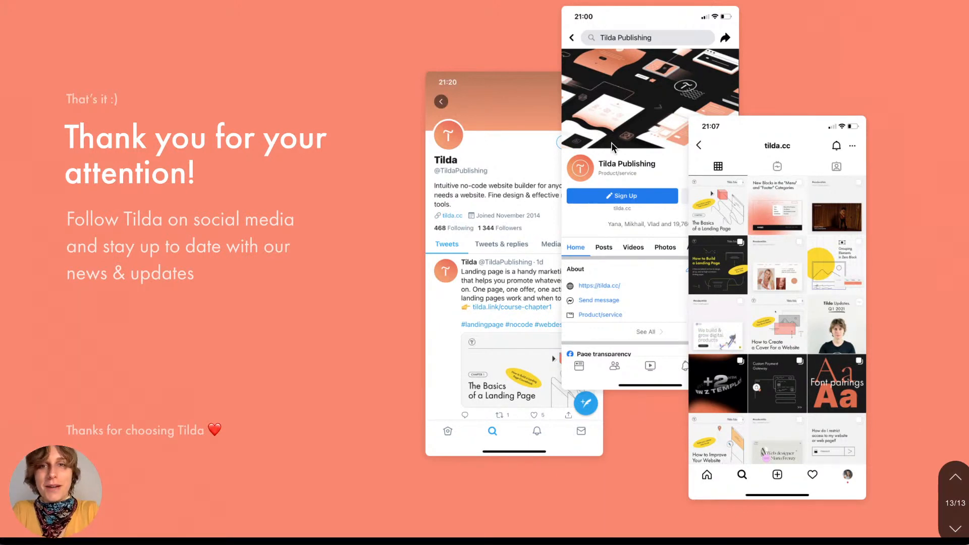
- Leave the presentation, switch to YouTube Studio, and end the live webinar stream
key(Escape)
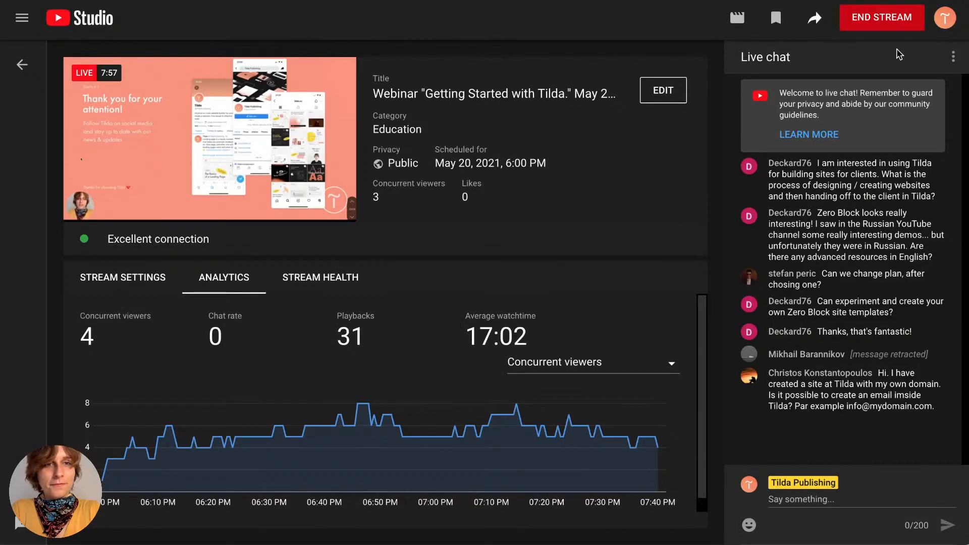
click(881, 17)
click(607, 326)
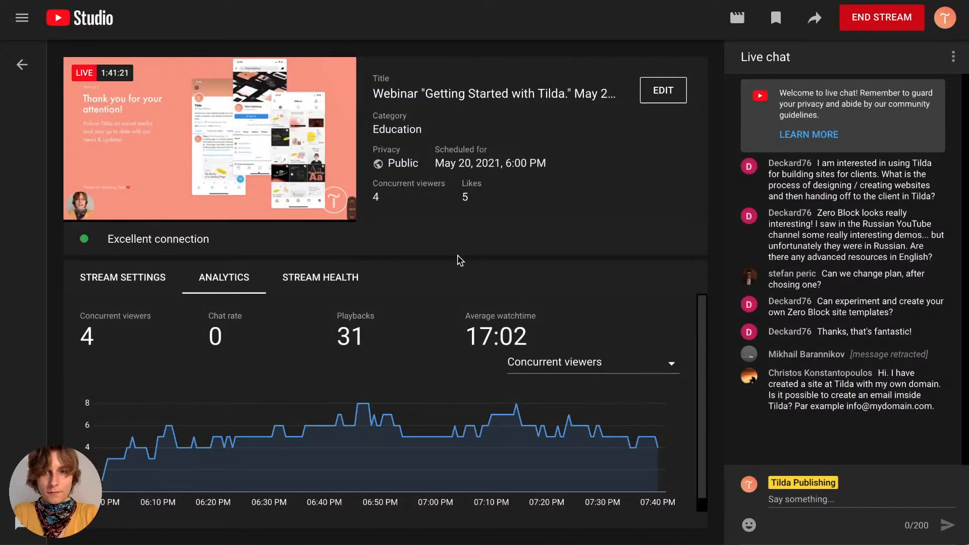